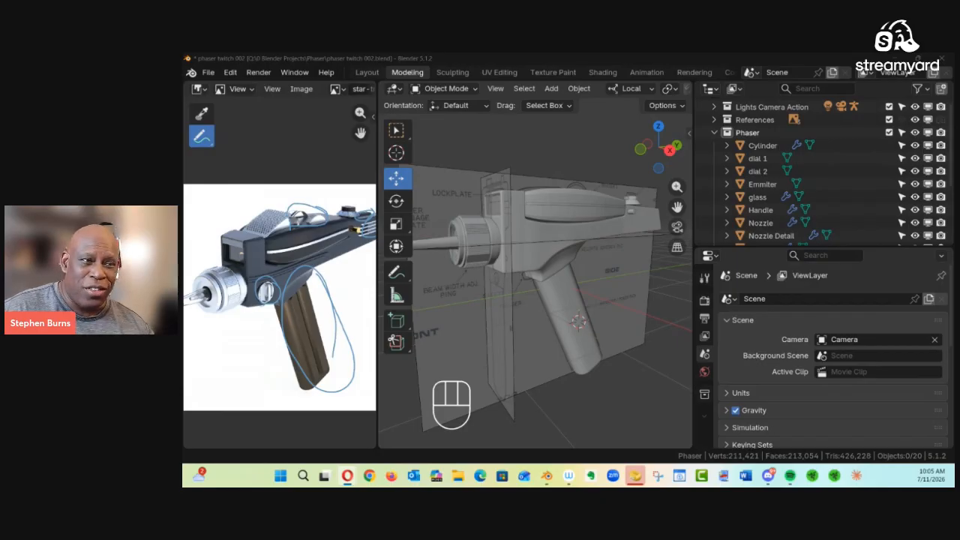
Switch to the Opera browser and open youtube.com
left_click_drag(185, 109, 495, 112)
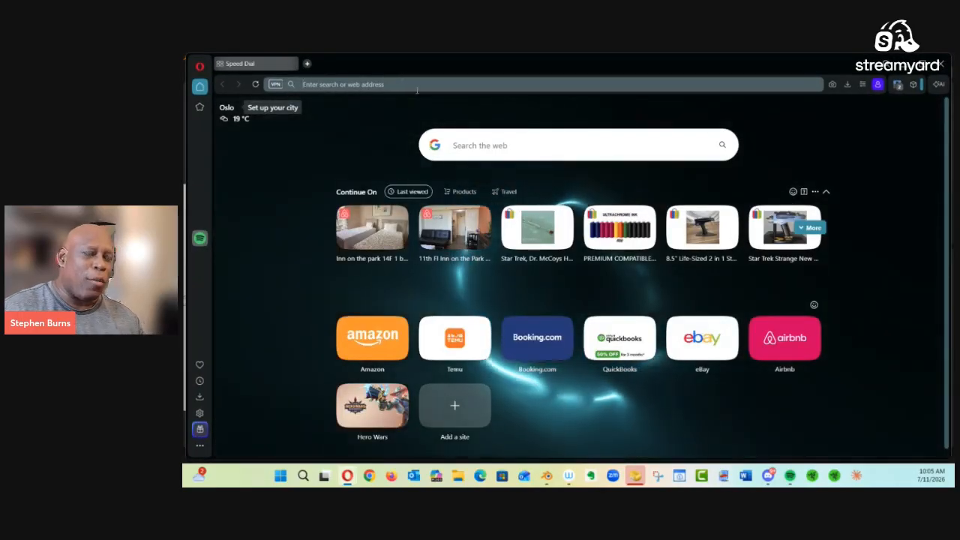
left_click(422, 85)
type("youtube.com")
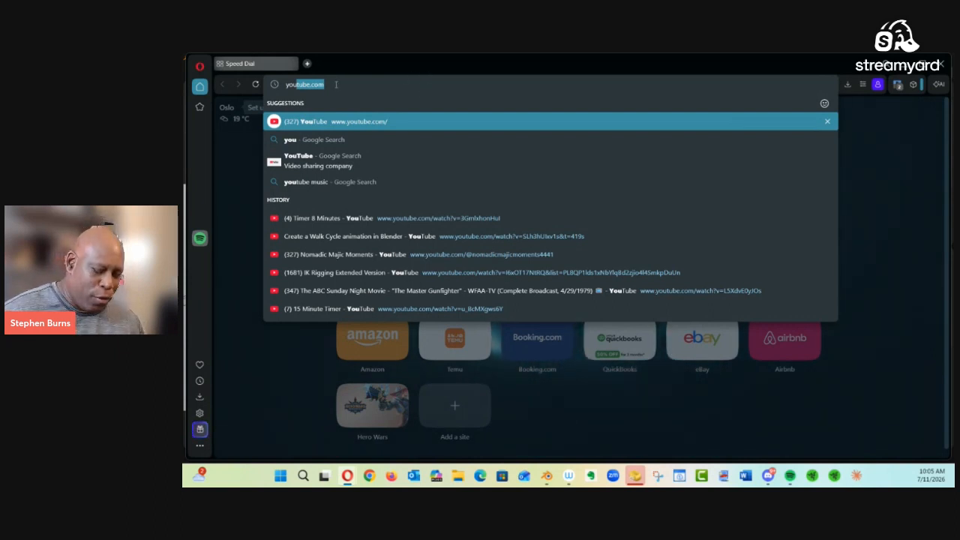
key("Return")
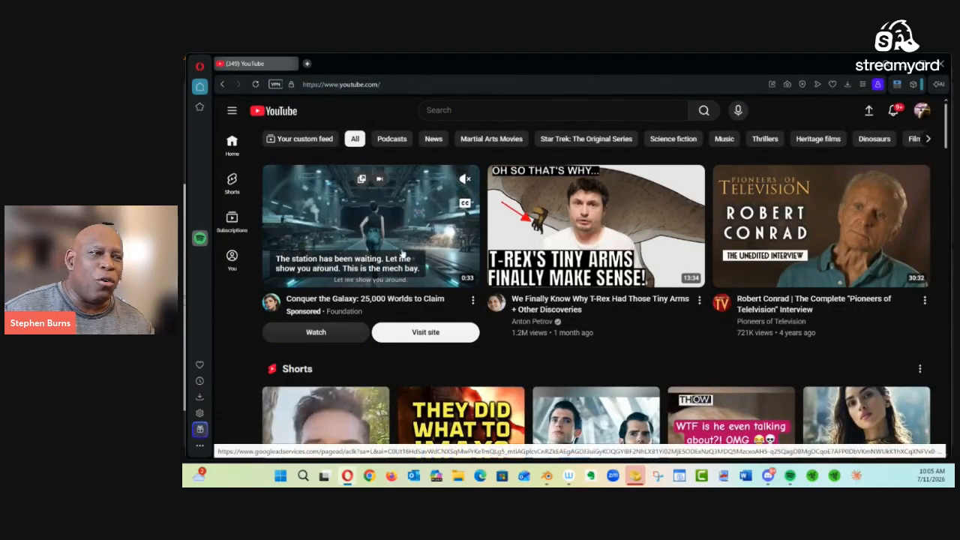
Try to search YouTube for "trek worlds"
left_click(485, 111)
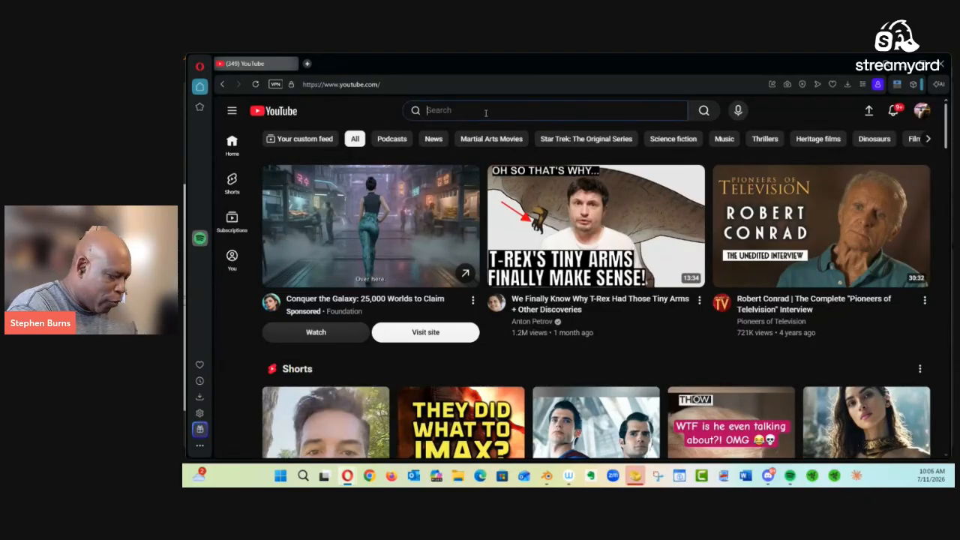
type("trer")
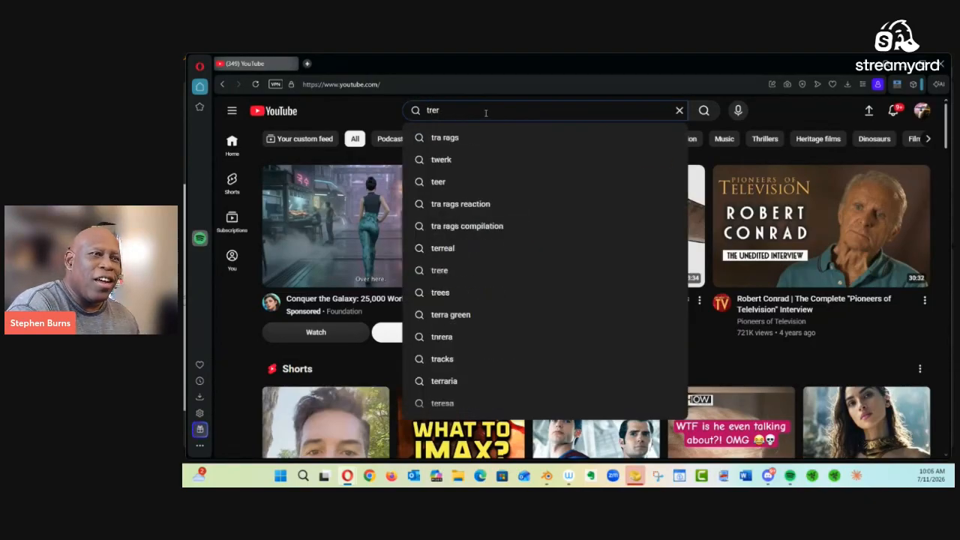
key("BackSpace")
type("k")
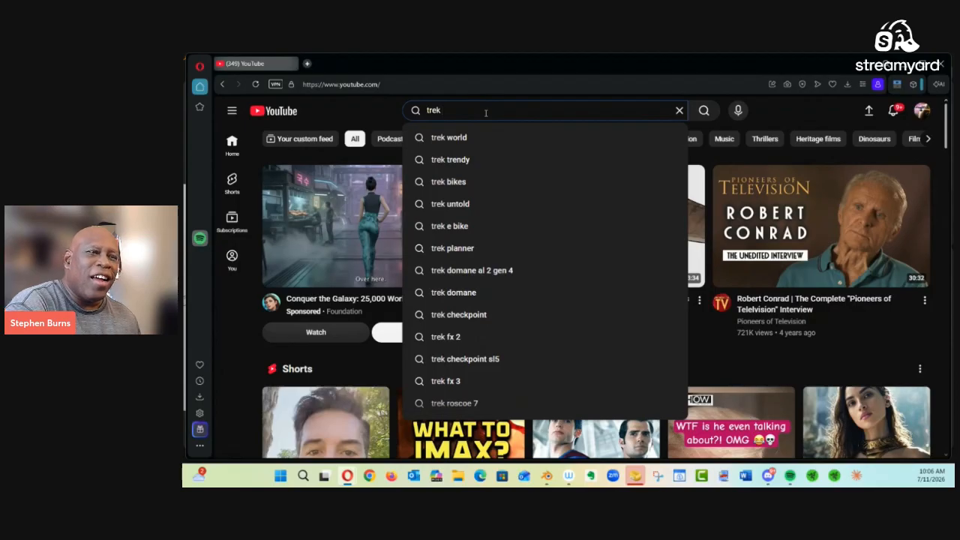
type(" wor")
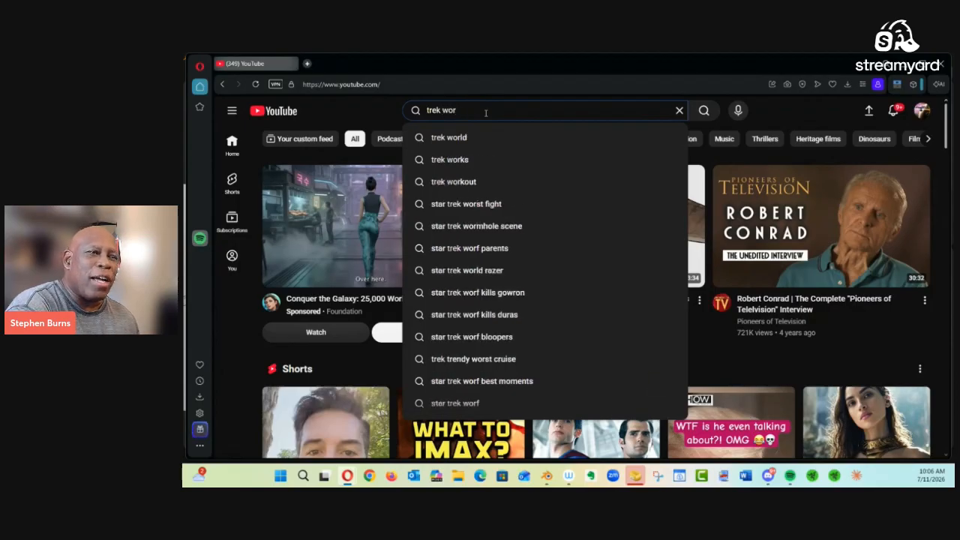
type("lds")
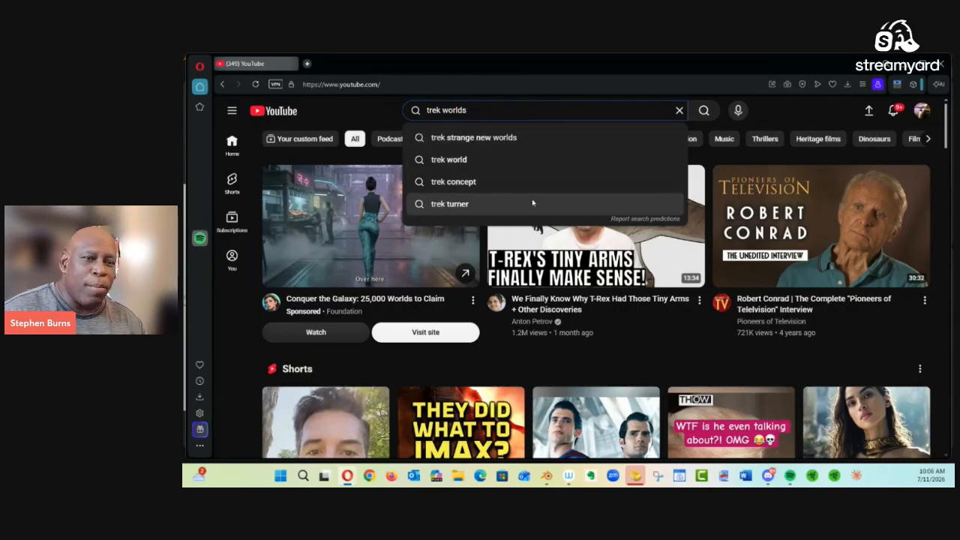
scroll(527, 276, "down", 8)
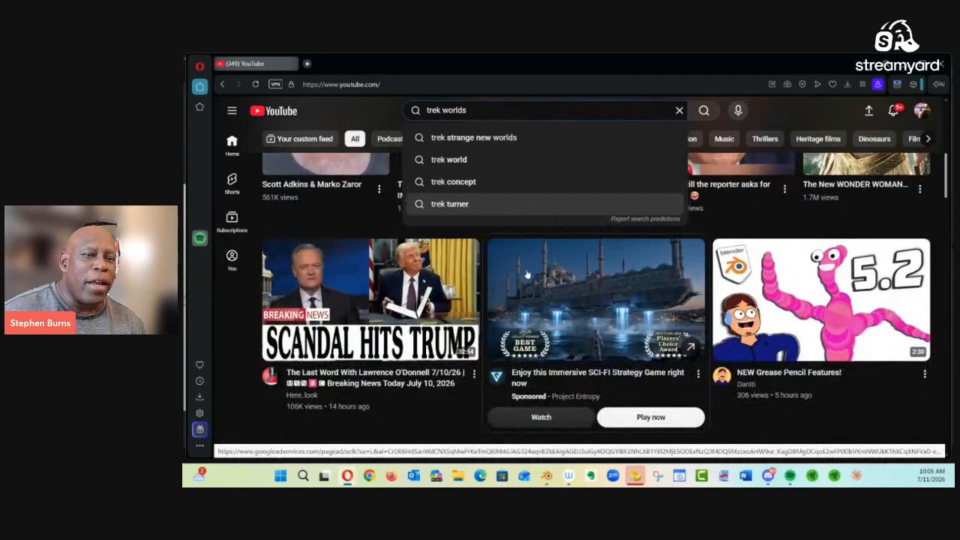
scroll(526, 276, "up", 1)
key("Return")
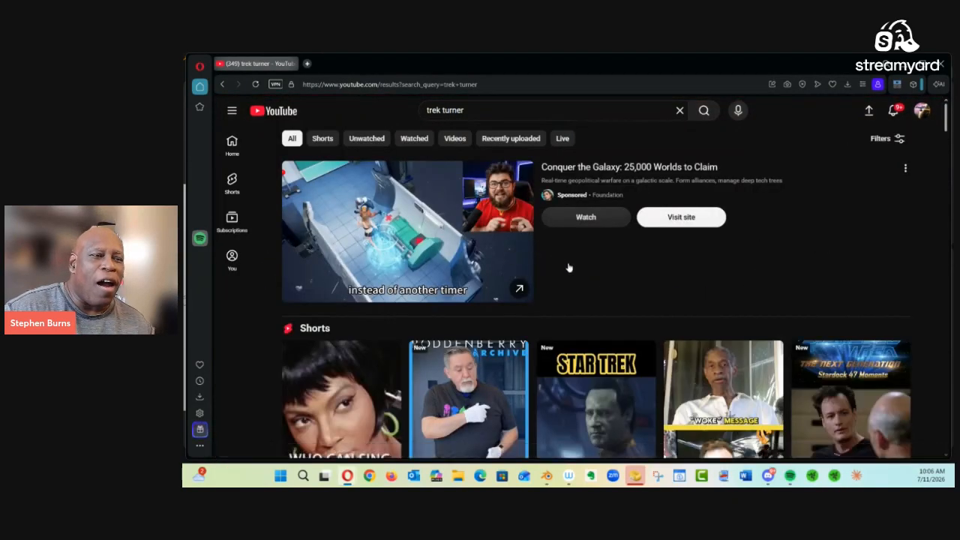
Look through the "trek turner" search results for the Trek World channel
scroll(568, 268, "down", 4)
scroll(569, 266, "down", 10)
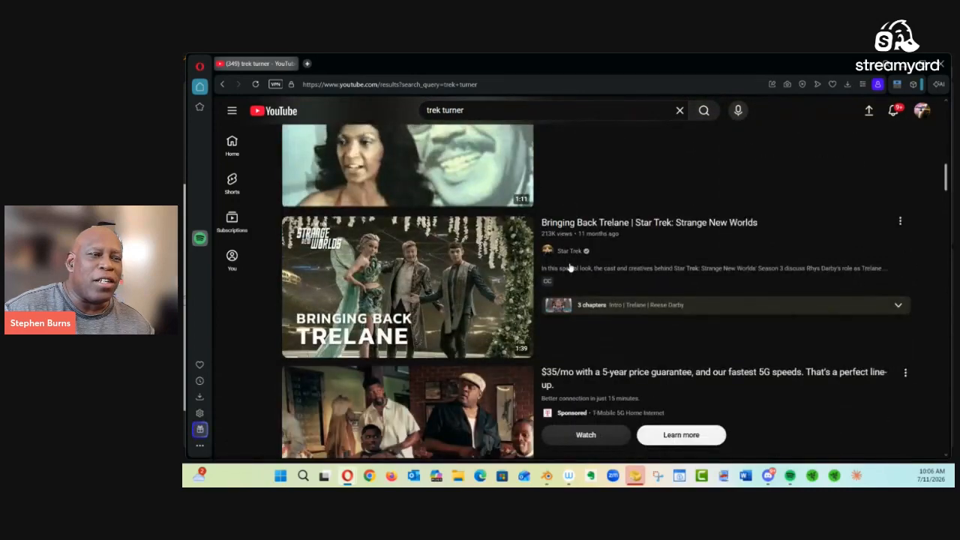
scroll(570, 267, "down", 5)
scroll(570, 267, "up", 4)
scroll(569, 268, "down", 12)
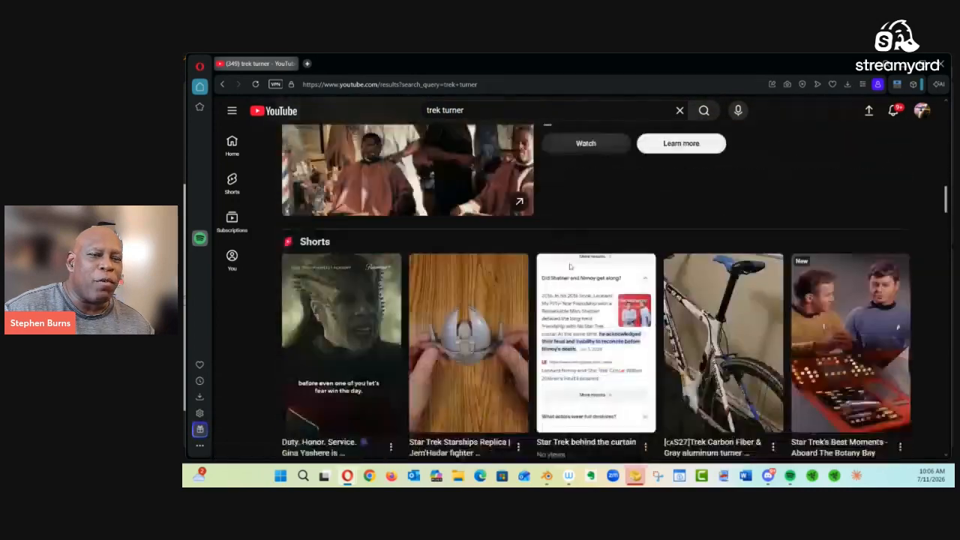
scroll(569, 267, "up", 12)
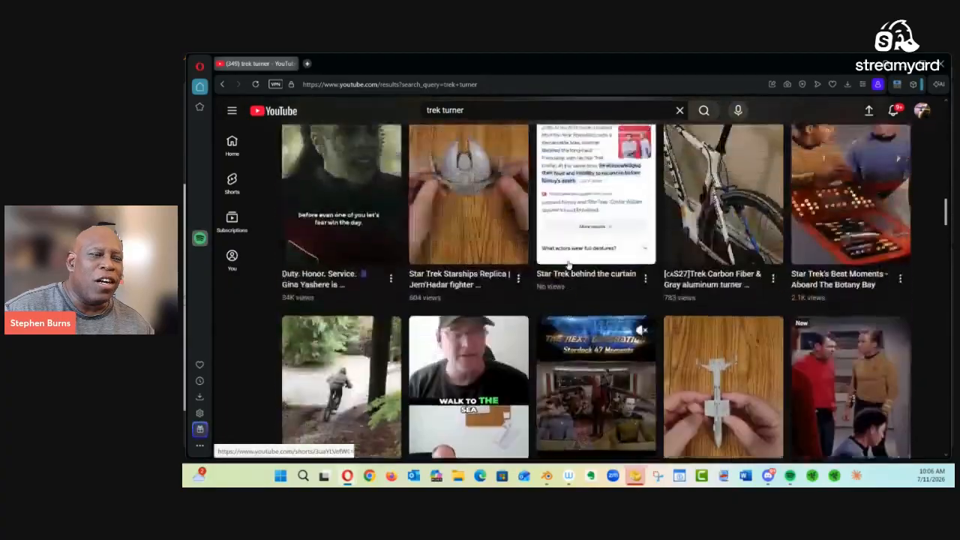
scroll(538, 231, "down", 5)
scroll(537, 231, "up", 1)
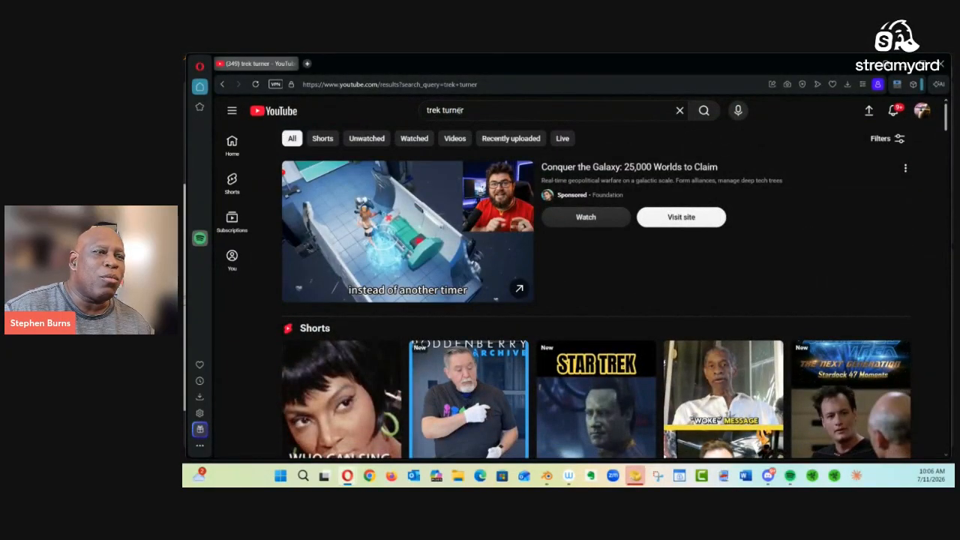
Change the YouTube search to "trek worlds" and run it
left_click_drag(443, 109, 467, 113)
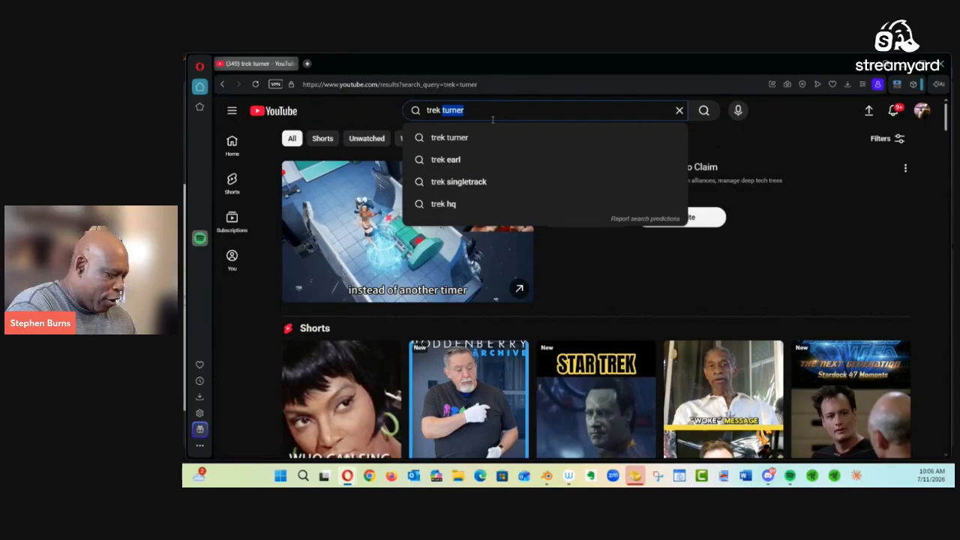
type("worlds")
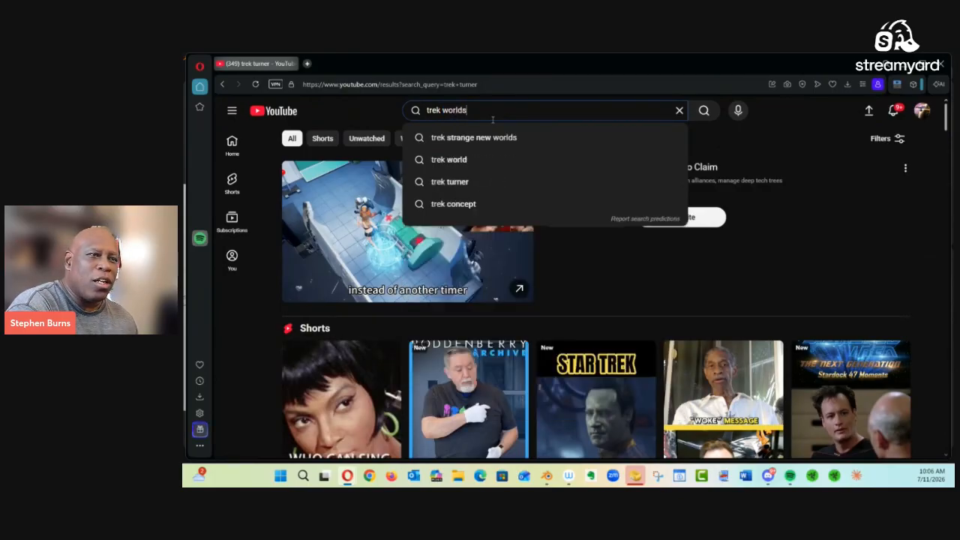
key("Return")
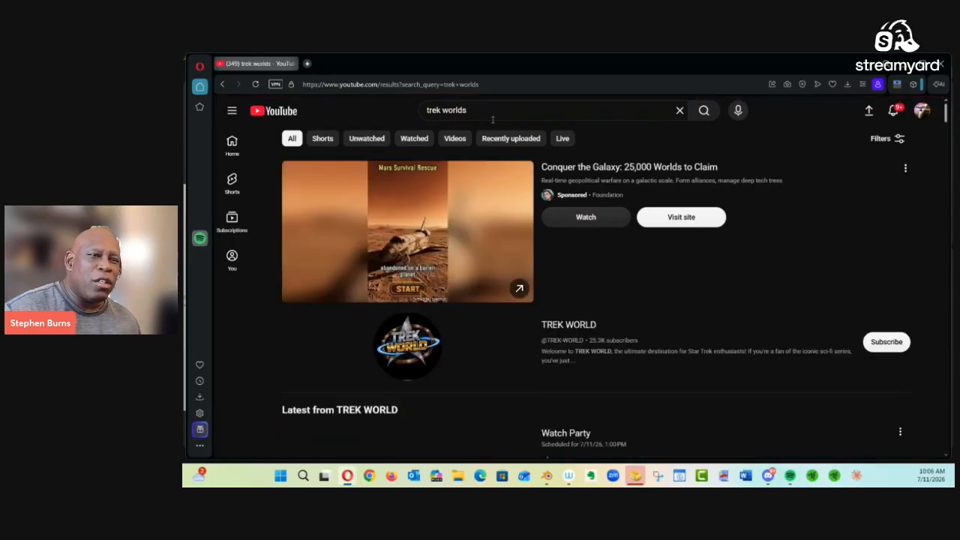
Look over the TREK WORLD channel's upcoming watch parties and latest Shorts in the search results
scroll(503, 238, "down", 4)
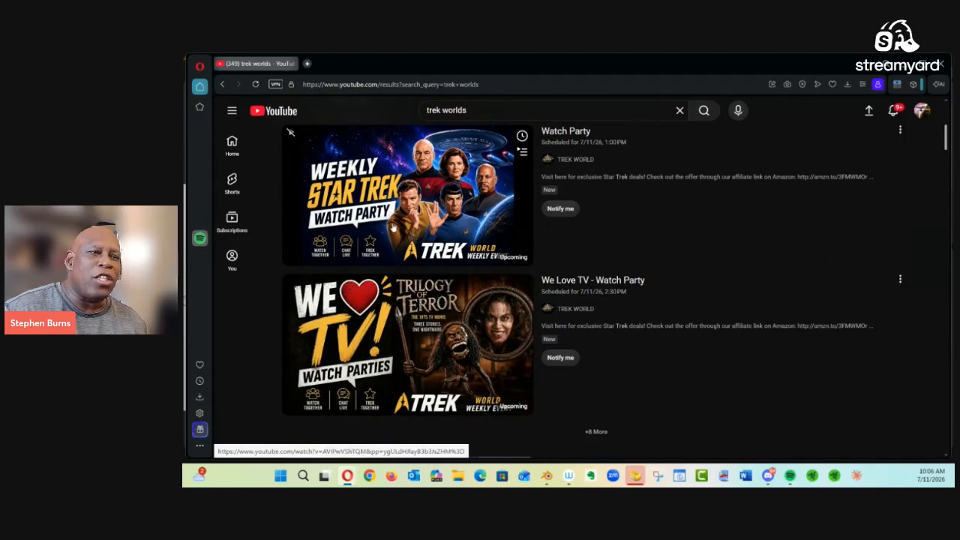
scroll(393, 240, "up", 1)
scroll(394, 249, "down", 3)
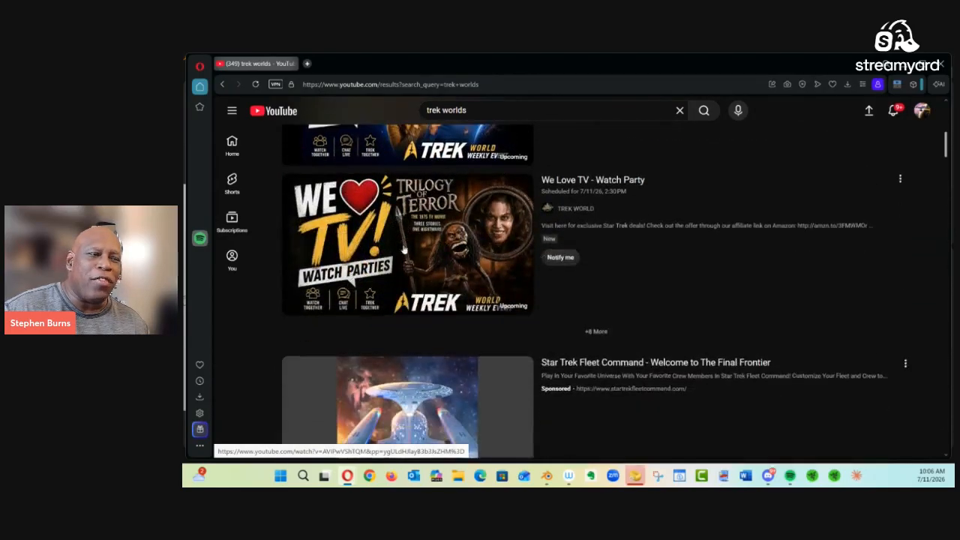
scroll(403, 247, "down", 6)
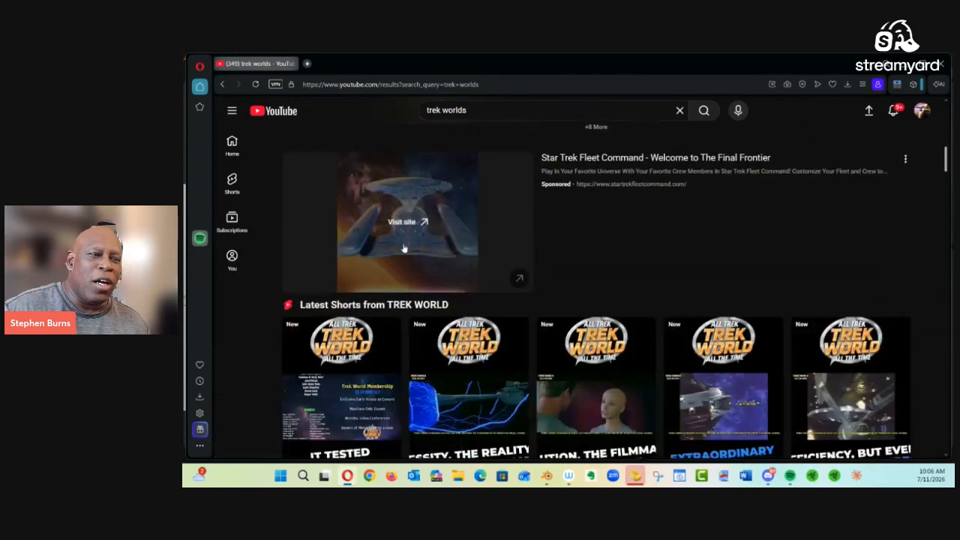
scroll(403, 246, "up", 3)
scroll(405, 246, "down", 2)
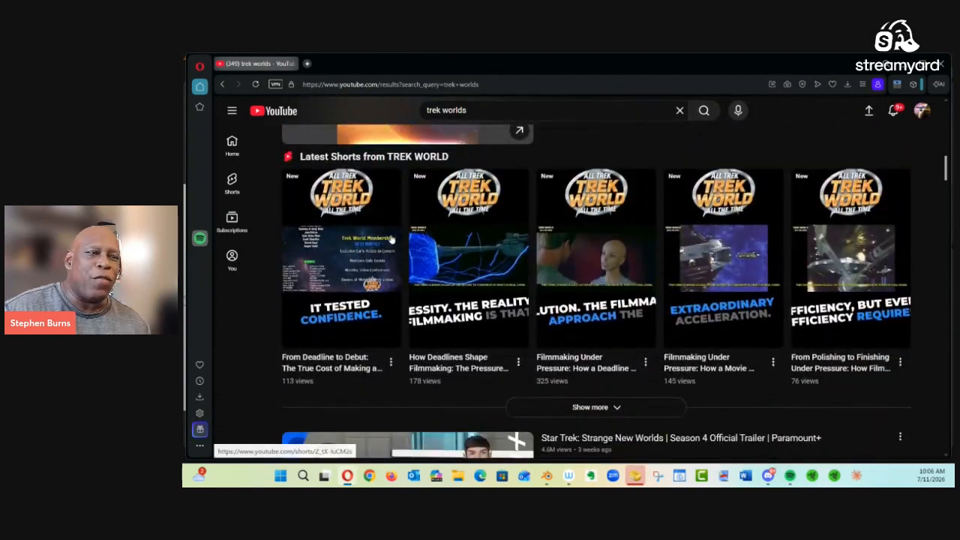
mouse_move(383, 258)
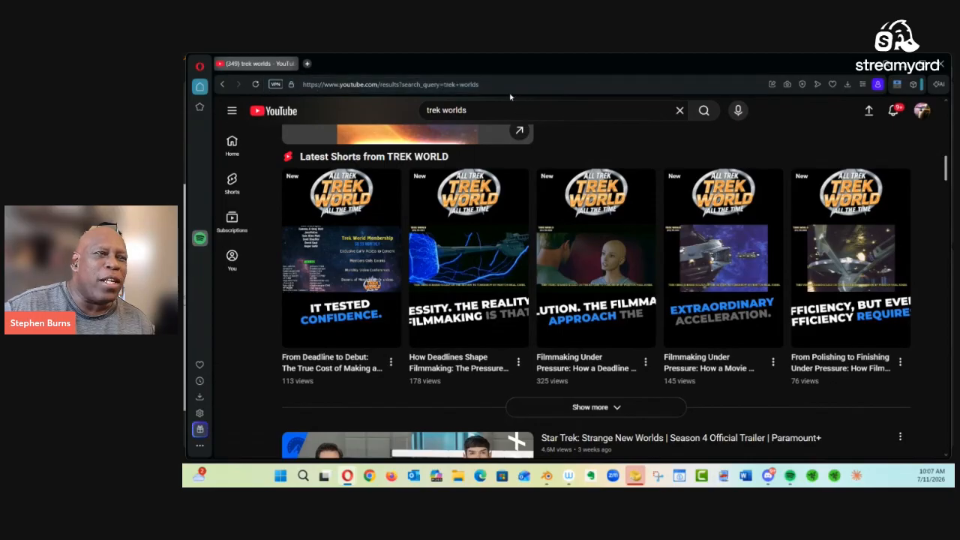
Select the web address of the "trek worlds" search results page for sharing
scroll(547, 210, "down", 4)
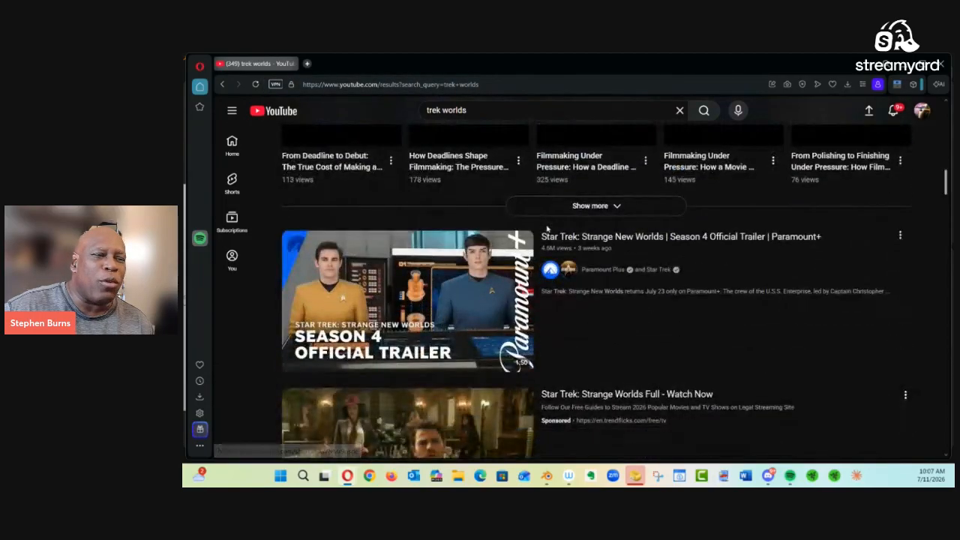
scroll(546, 228, "down", 3)
scroll(544, 221, "up", 9)
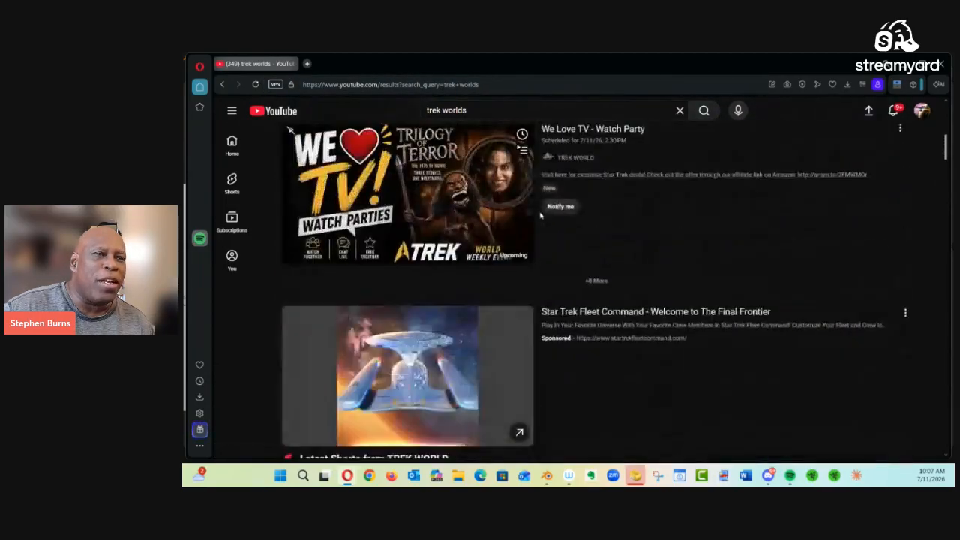
scroll(539, 215, "up", 3)
left_click(495, 84)
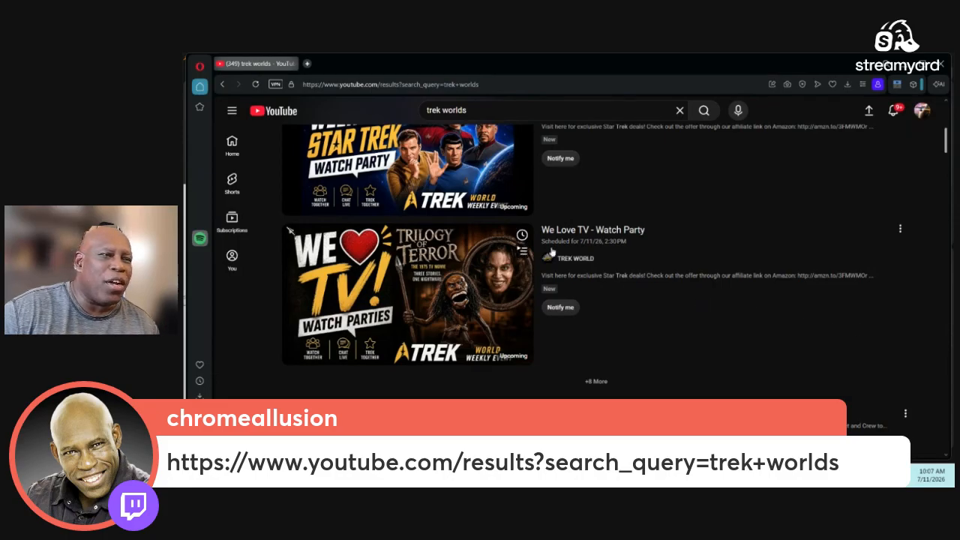
Review the TREK WORLD channel entry and the watch parties listed beneath it
scroll(448, 211, "up", 5)
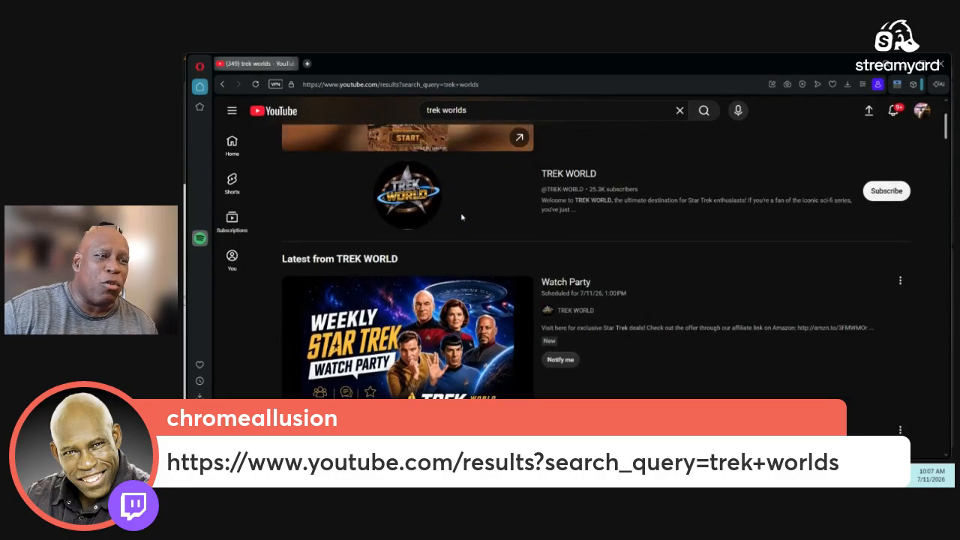
scroll(462, 218, "up", 3)
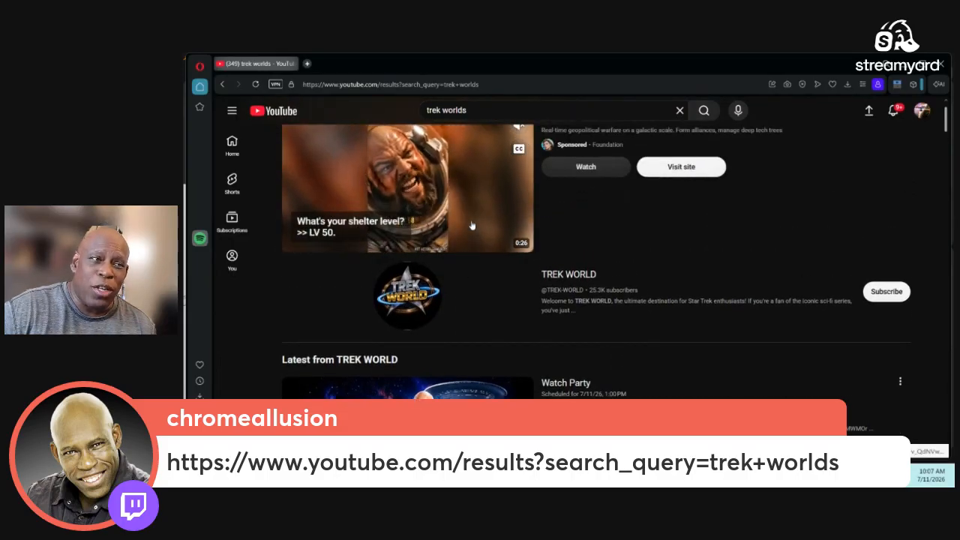
scroll(472, 225, "up", 1)
scroll(473, 225, "down", 5)
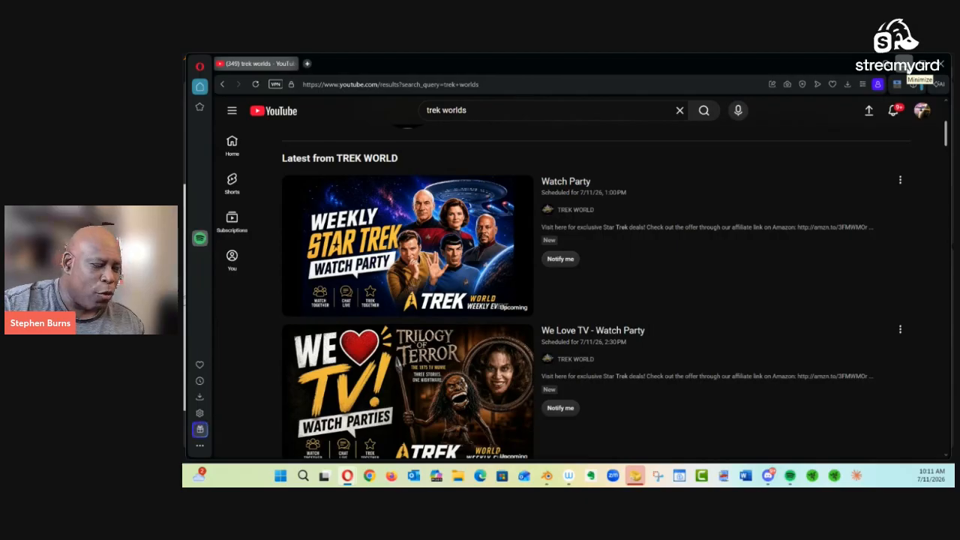
Switch back to Blender and widen the 3D viewport to inspect the phaser model
key("ctrl+l")
key("alt+Tab")
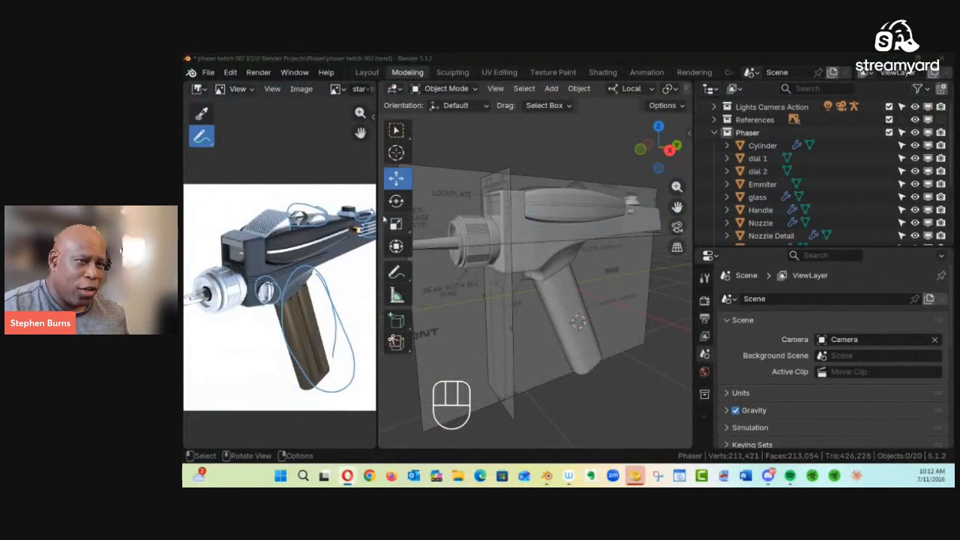
left_click_drag(379, 282, 247, 283)
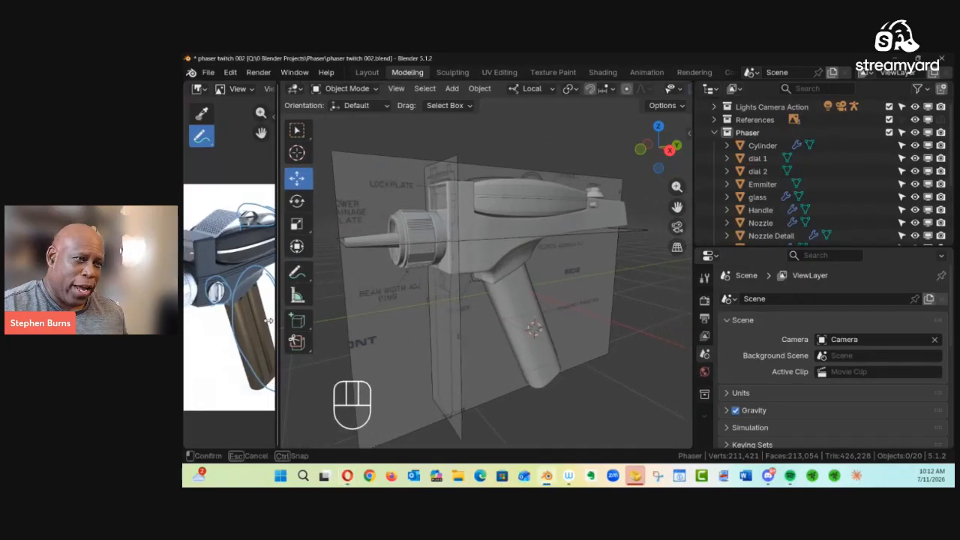
middle_click_drag(289, 315, 333, 267, "alt")
middle_click_drag(518, 285, 493, 245, "alt+shift")
Widen the reference image editor and examine the phaser's body and handle up close
left_click_drag(247, 318, 527, 318)
scroll(485, 275, "up", 2)
left_click_drag(485, 275, 484, 236, "ctrl+alt")
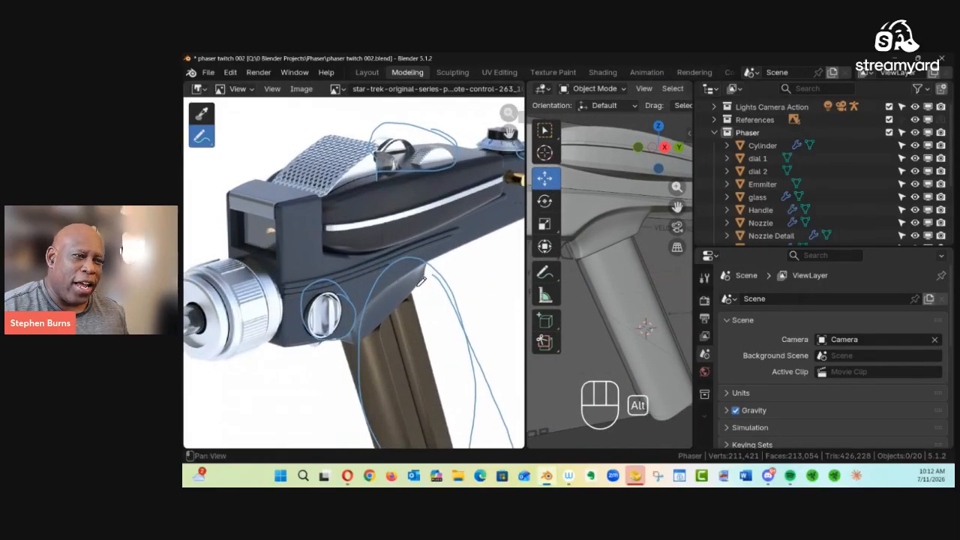
left_click_drag(430, 306, 409, 211, "alt+shift")
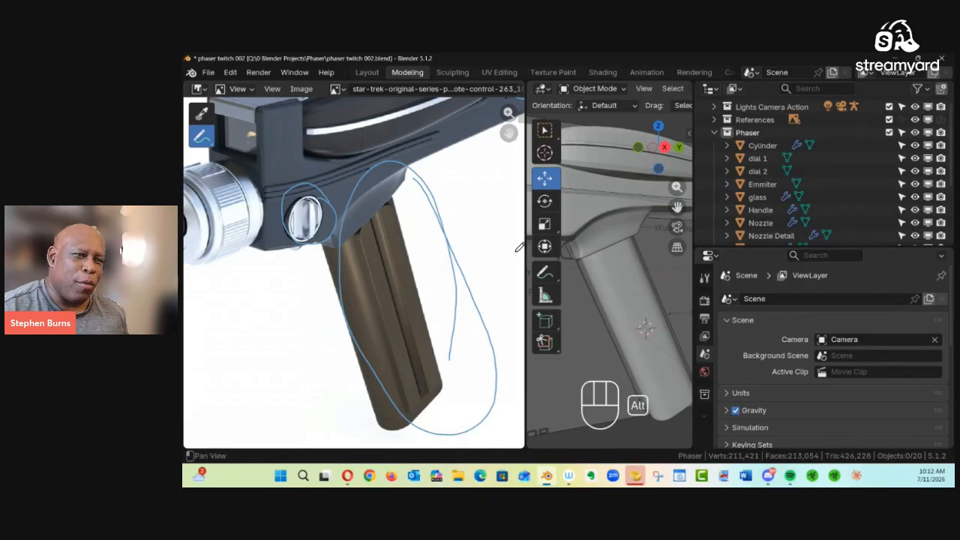
Compare the modelled handle in the right orthographic view with a close-up of the handle's grooves in the reference photo
left_click_drag(523, 255, 293, 270)
left_click_drag(562, 276, 536, 302, "ctrl+alt")
key("KP_3")
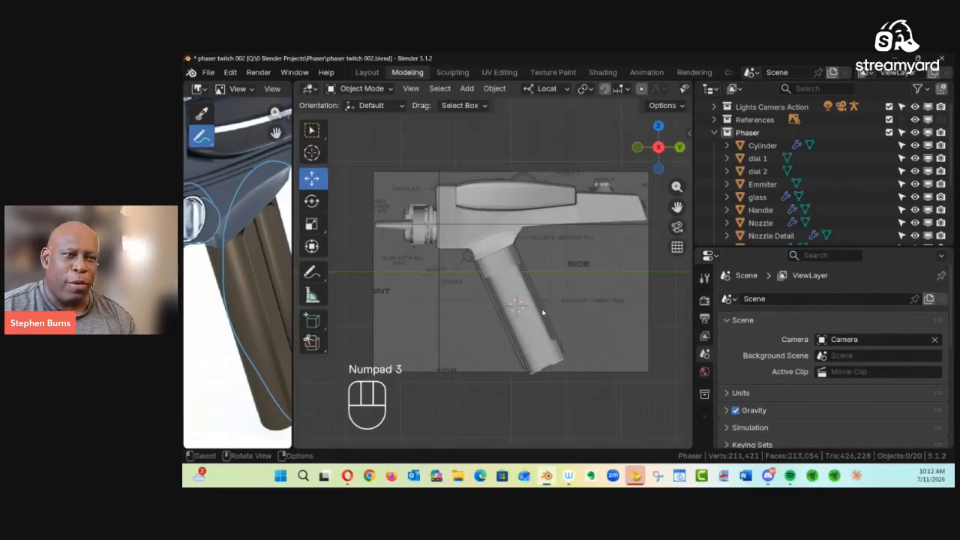
left_click_drag(550, 316, 449, 295, "ctrl+alt")
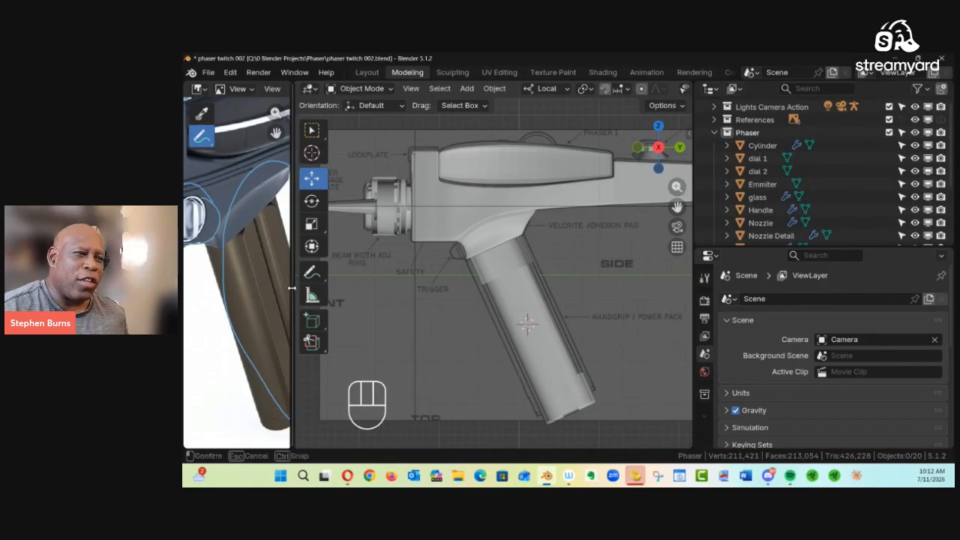
left_click_drag(292, 288, 529, 286)
mouse_move(363, 274)
left_mouse_down("ctrl+alt")
mouse_move(454, 220)
mouse_move(386, 262)
mouse_move(357, 234)
left_mouse_up("ctrl+alt")
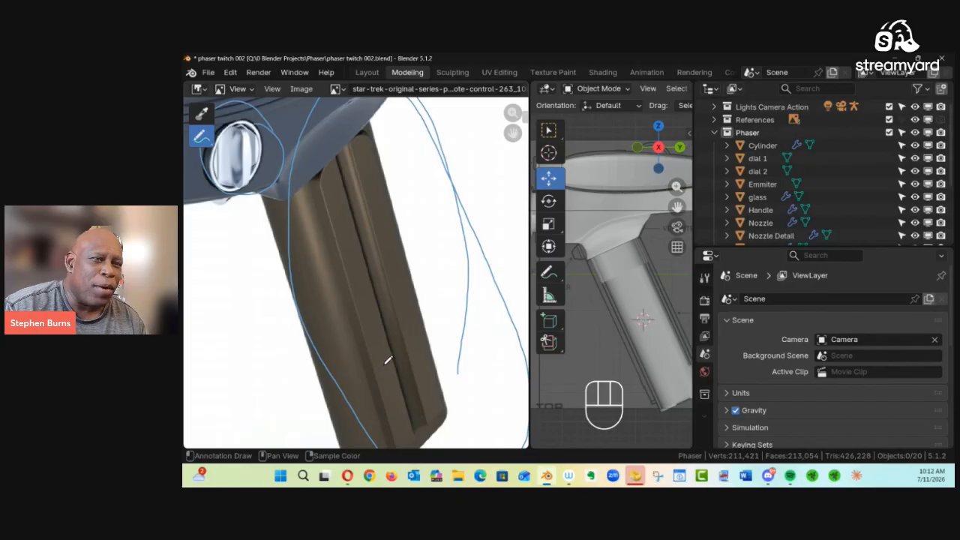
Widen the 3D viewport over the reference image editor and add a mesh cylinder at the 3D cursor on the handle
left_click_drag(529, 290, 201, 290)
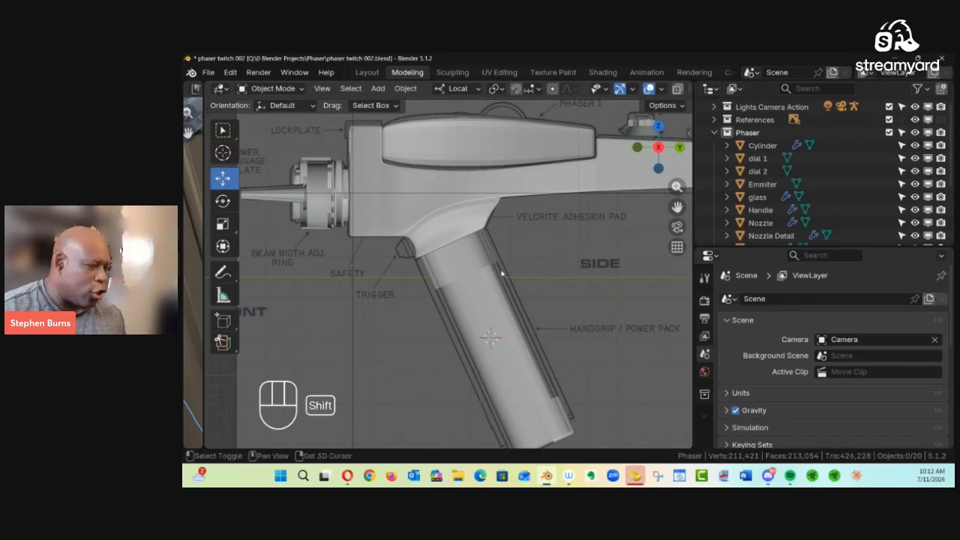
key("shift+a")
mouse_move(482, 200)
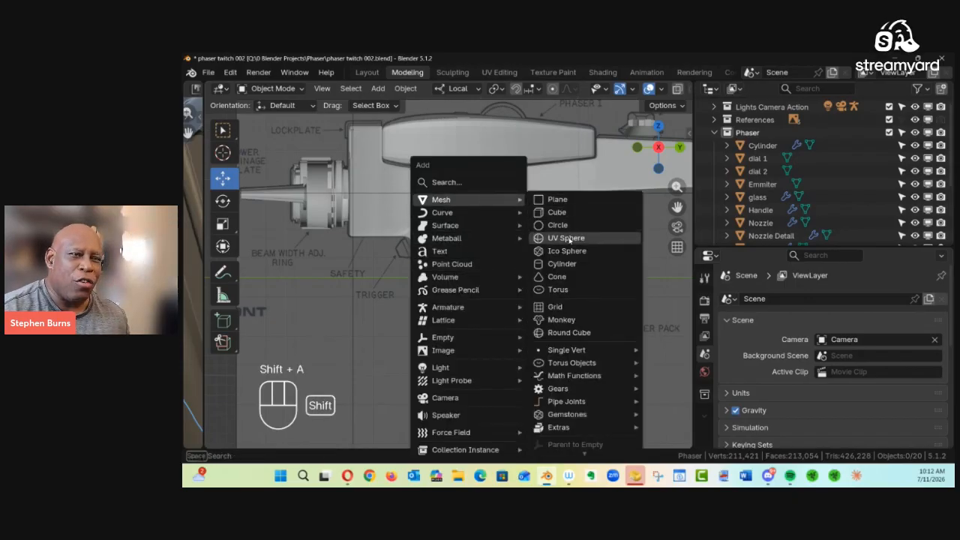
left_click(562, 264)
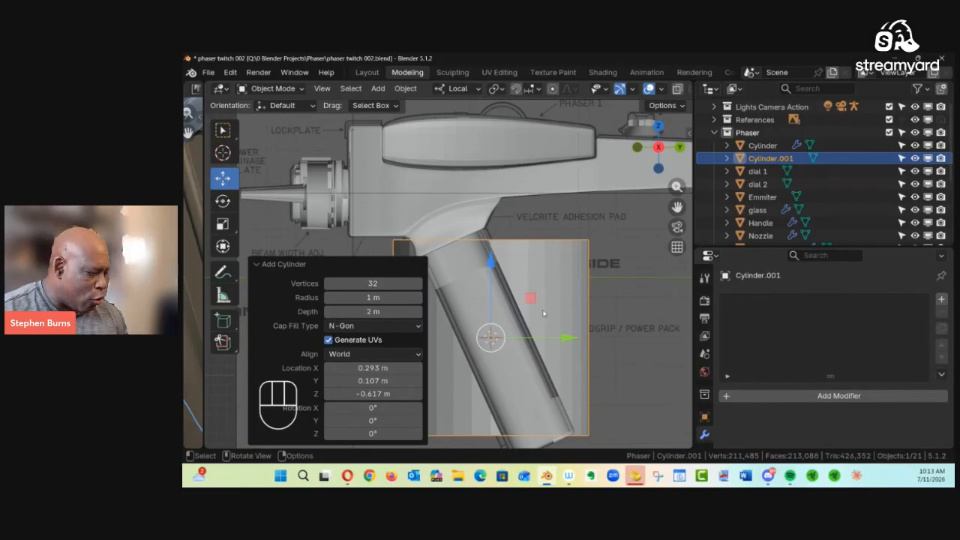
Rotate the new cylinder 90° about its local Y axis
key("r")
key("y")
key("y")
type("90")
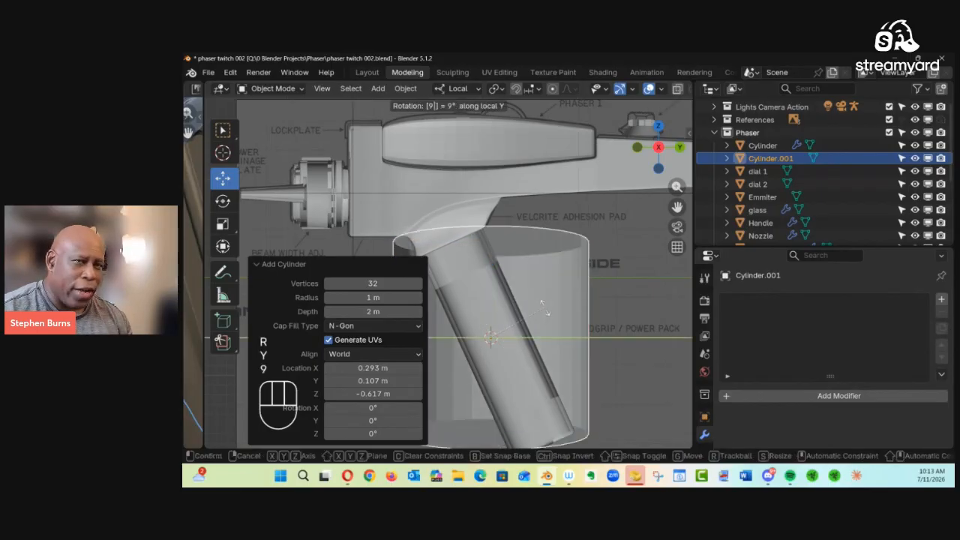
key("Return")
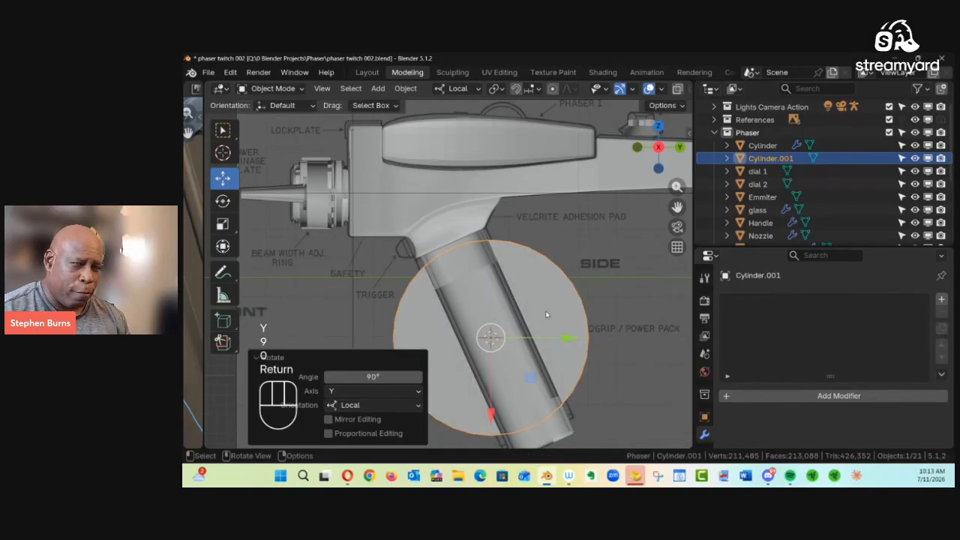
Enter Edit Mode on the cylinder in the right orthographic view with face selection and deselect all its faces
left_click_drag(578, 280, 517, 289, "ctrl+alt")
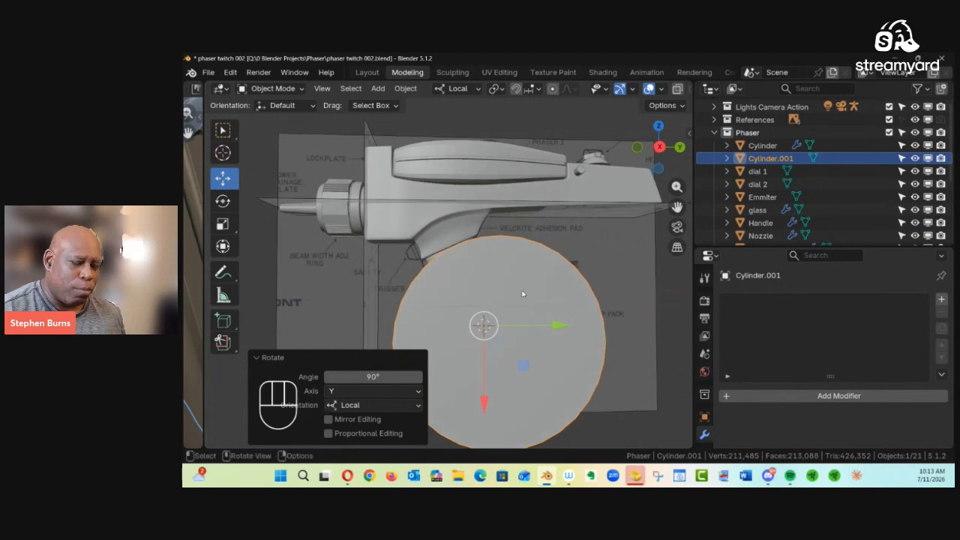
key("KP_3")
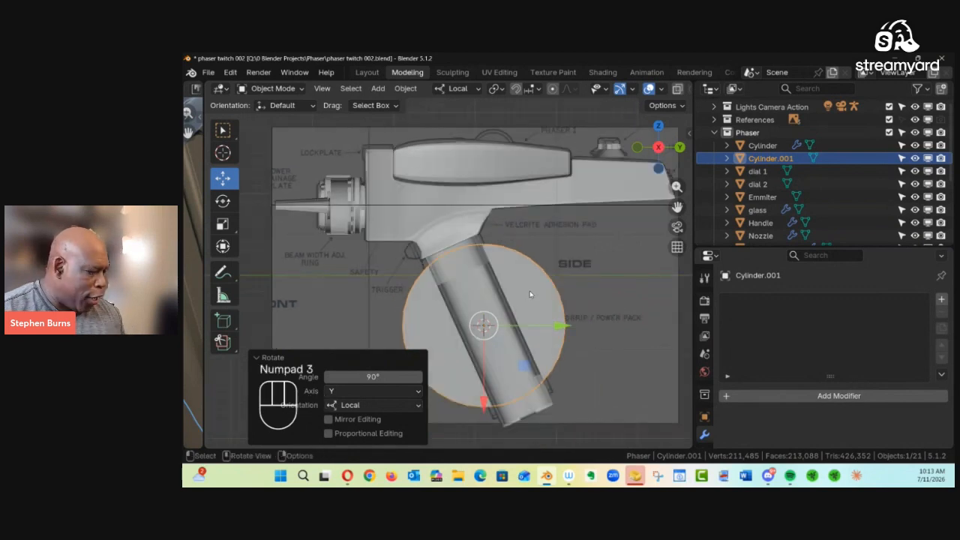
key("Tab")
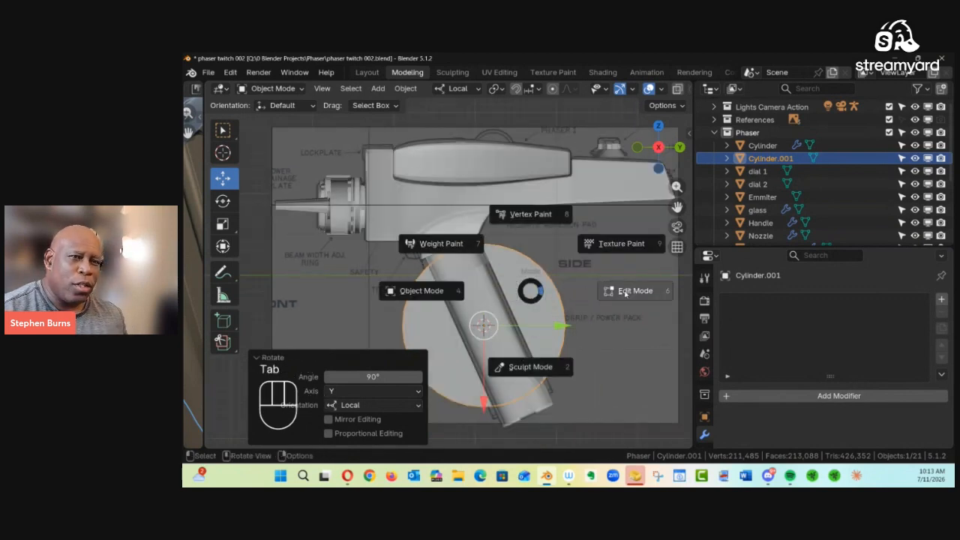
left_click(618, 306)
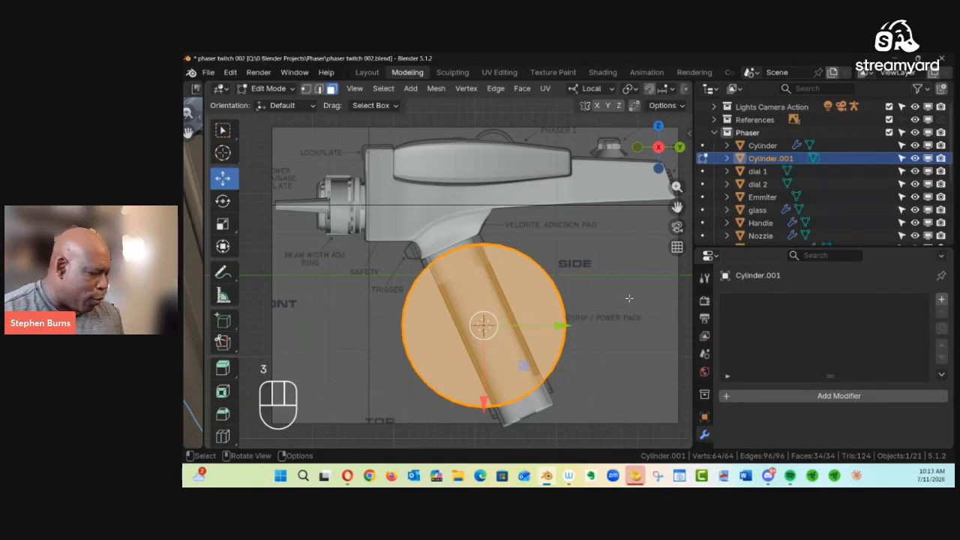
key("alt+z")
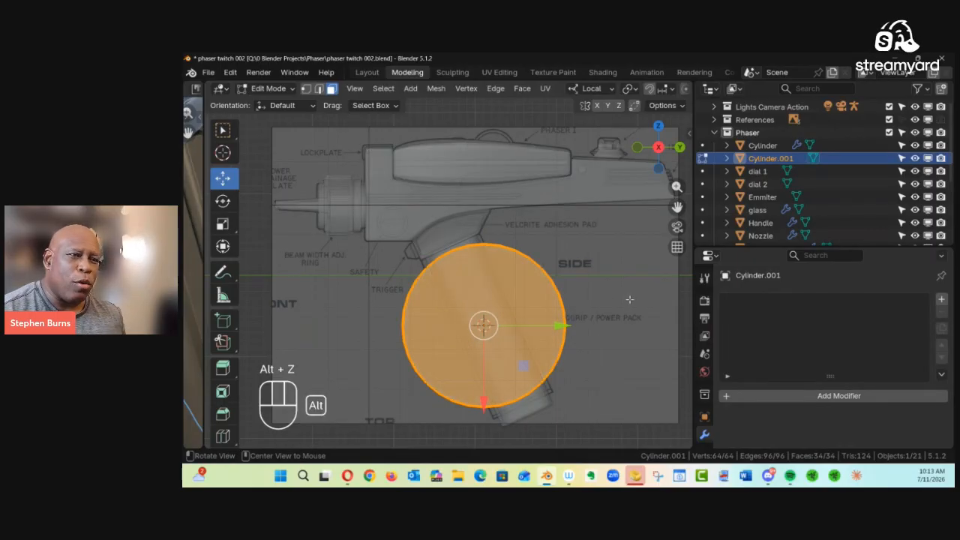
left_click(618, 305)
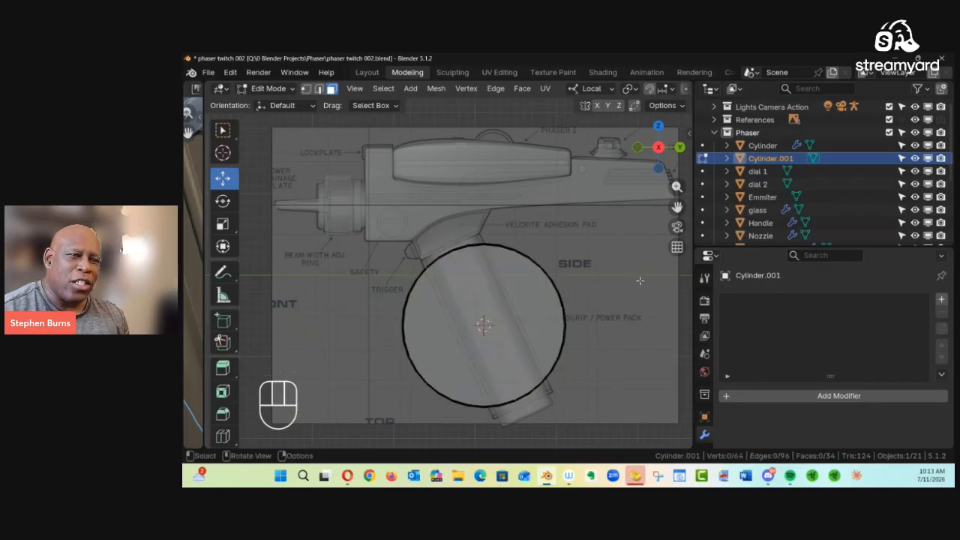
Turn X-ray off and delete one flat end cap face of the cylinder
key("alt+z")
middle_click_drag(564, 305, 540, 308)
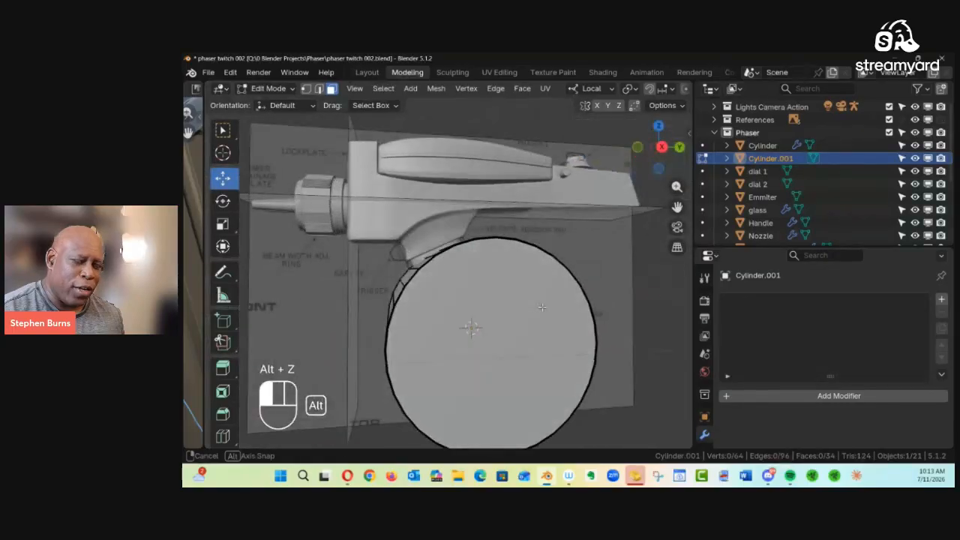
key("KP_3")
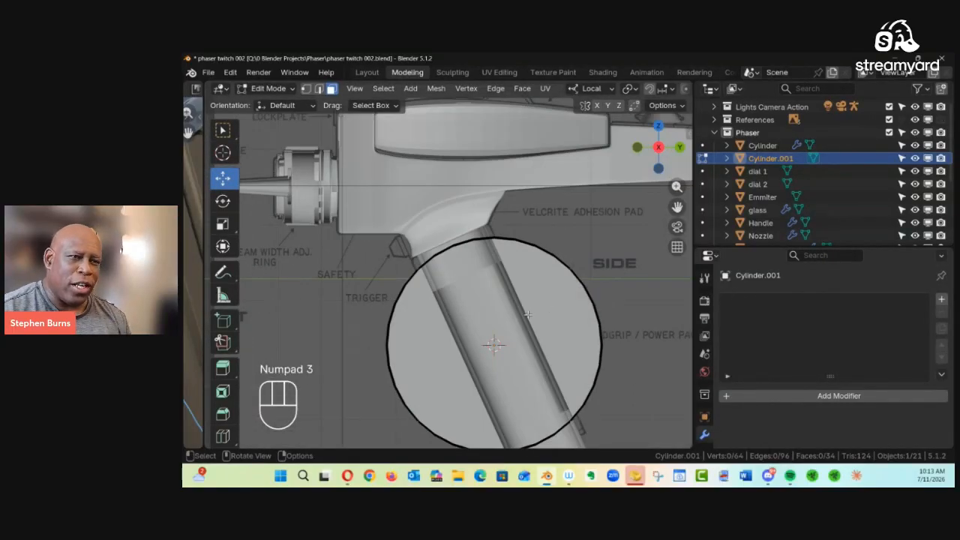
left_click(579, 328)
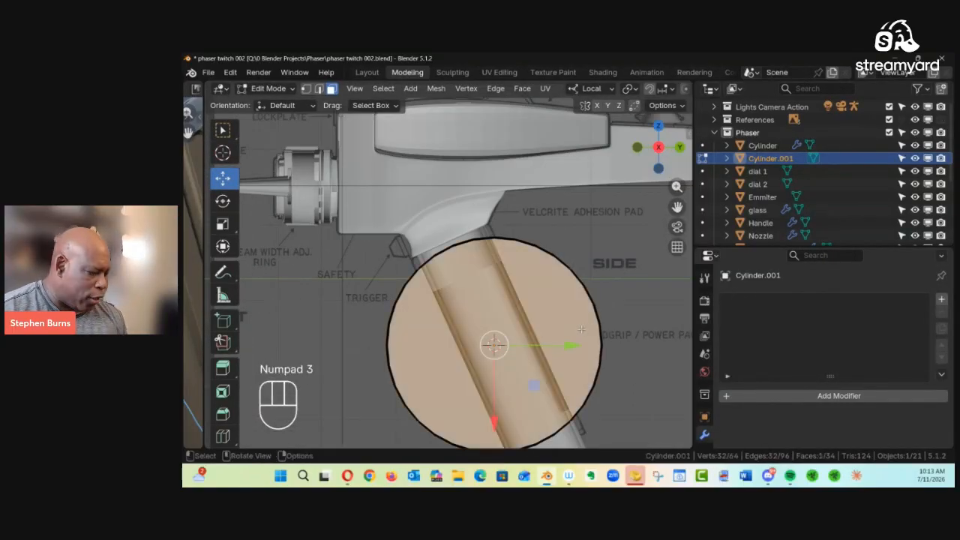
key("z")
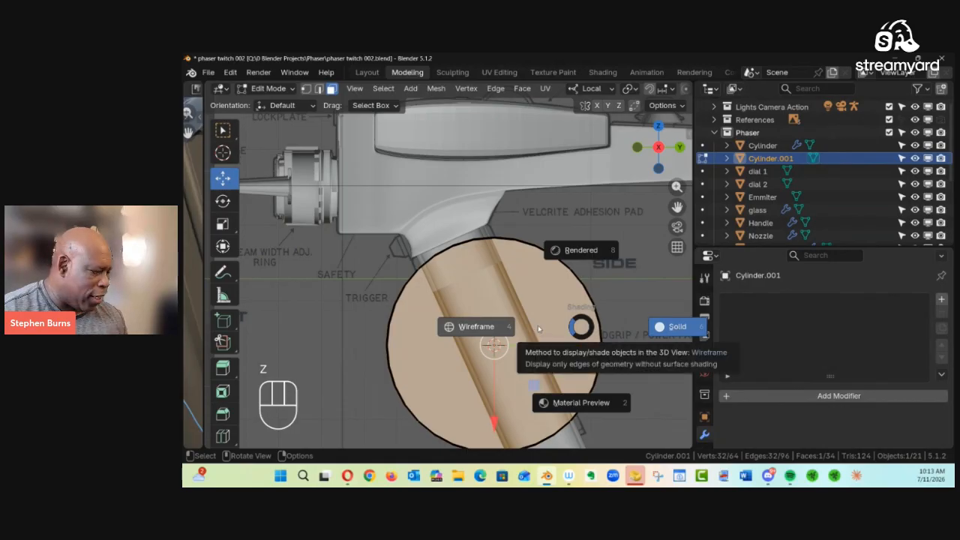
key("Escape")
key("x")
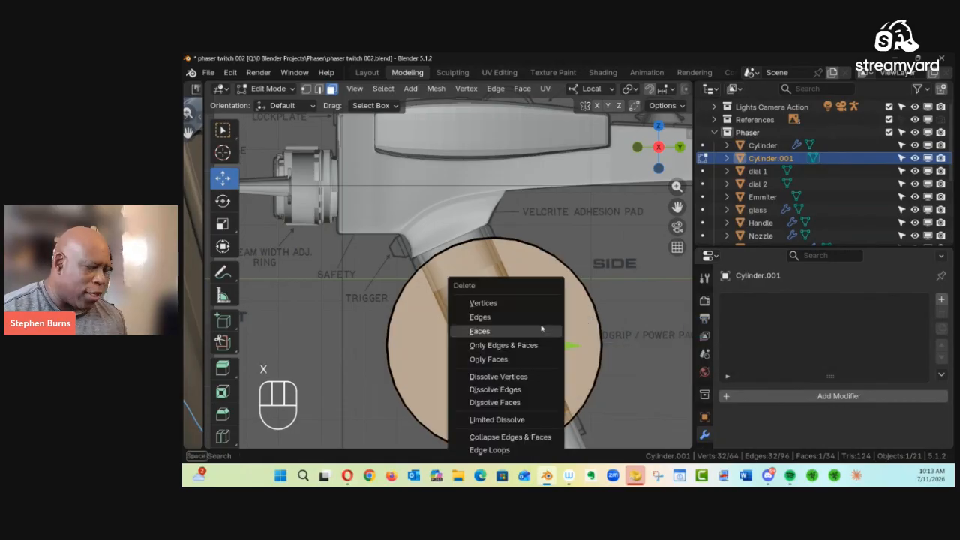
left_click(501, 333)
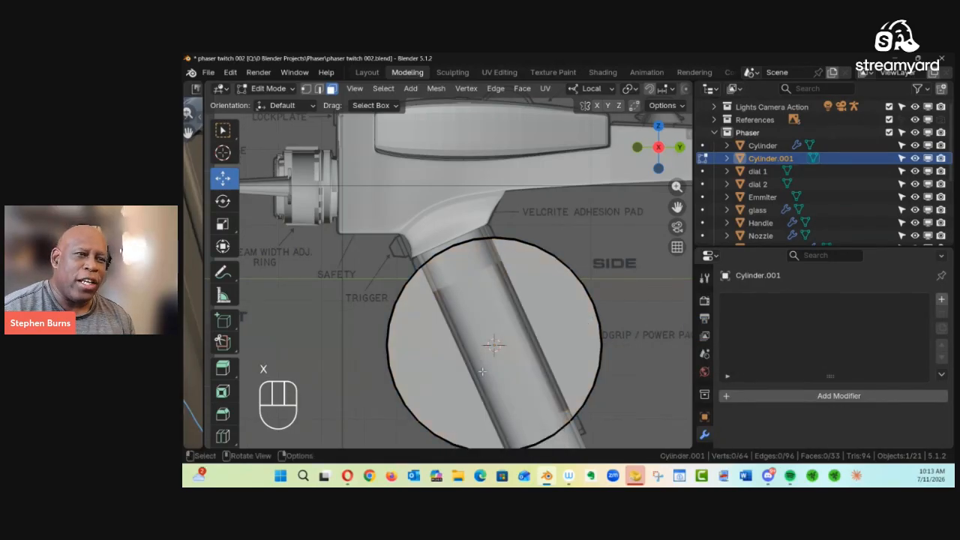
Delete the cylinder's remaining end cap face to leave an open tube
left_click_drag(527, 334, 503, 341, "alt")
left_click(496, 356)
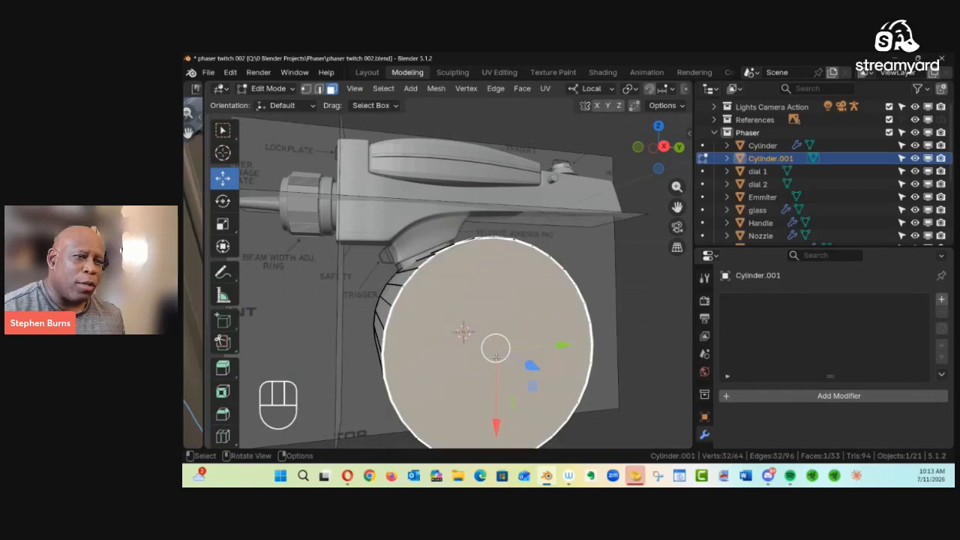
key("x")
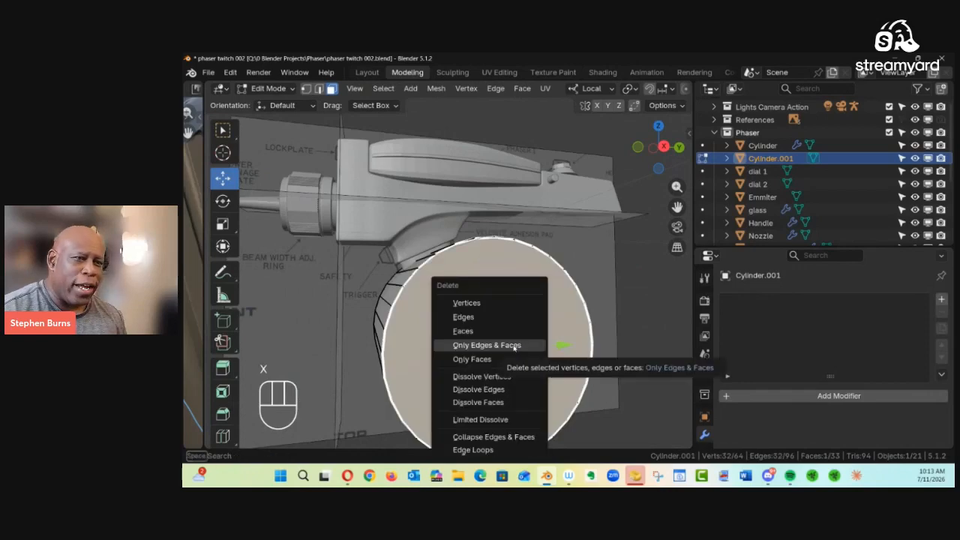
left_click(507, 328)
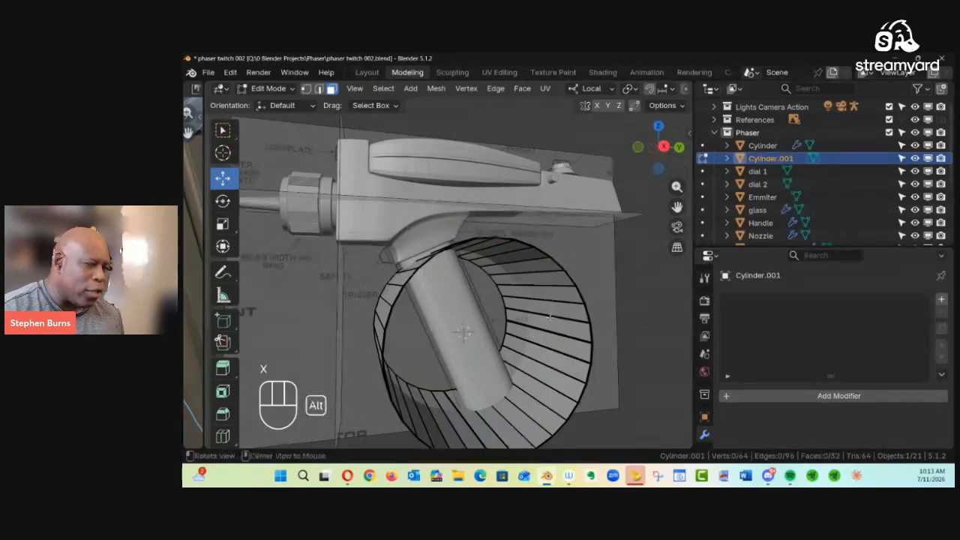
Turn on X-ray in the right orthographic view and get a close view of the groove outline on the handle blueprint
left_click_drag(535, 333, 479, 287, "ctrl+alt")
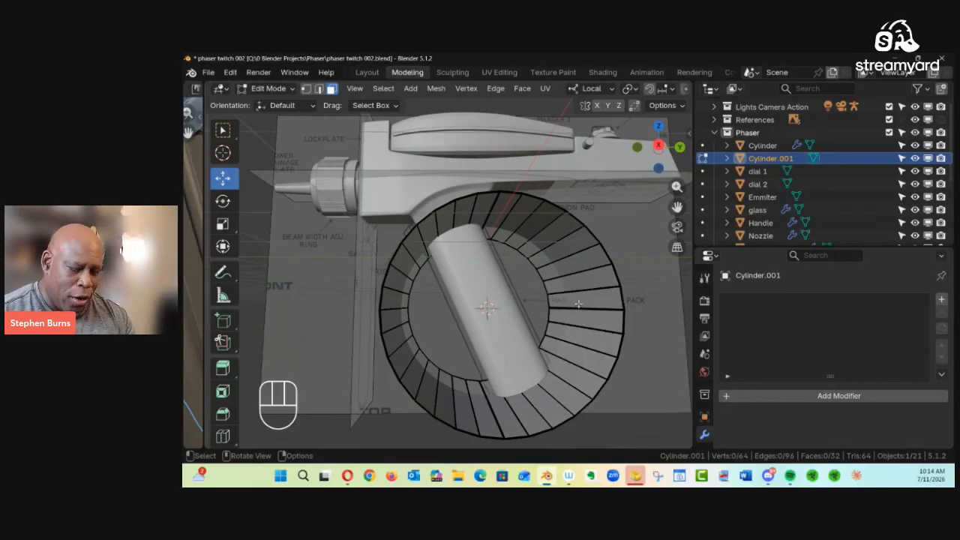
key("KP_3")
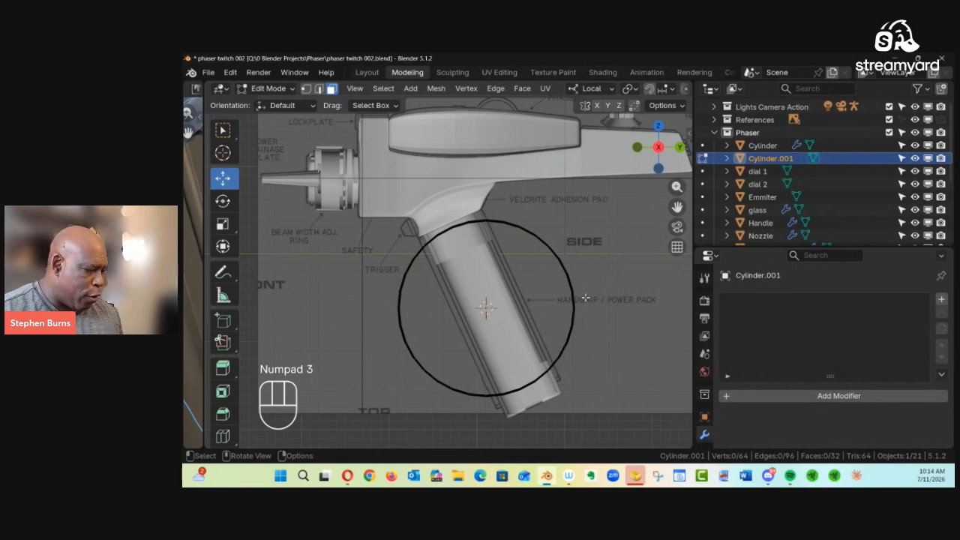
key("alt+z")
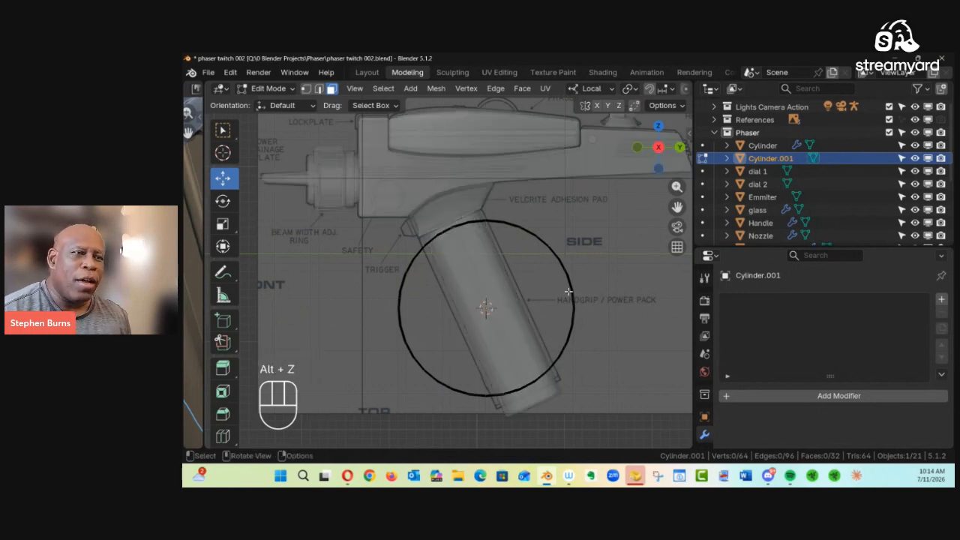
middle_click_drag(475, 263, 429, 219, "ctrl+alt")
middle_click_drag(471, 264, 435, 263, "ctrl+alt")
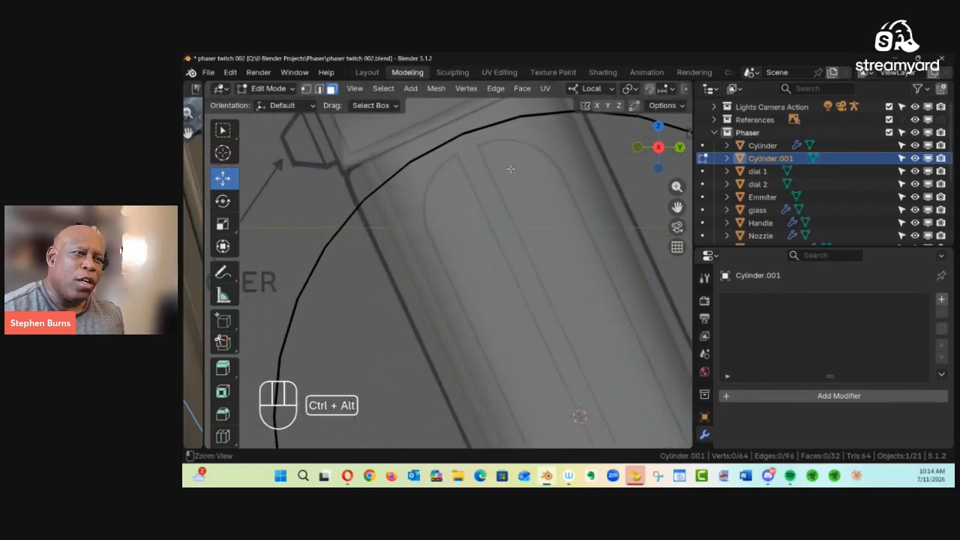
Trace the rounded groove outline on the handle with the Annotate tool and erase the strokes
left_click(223, 272)
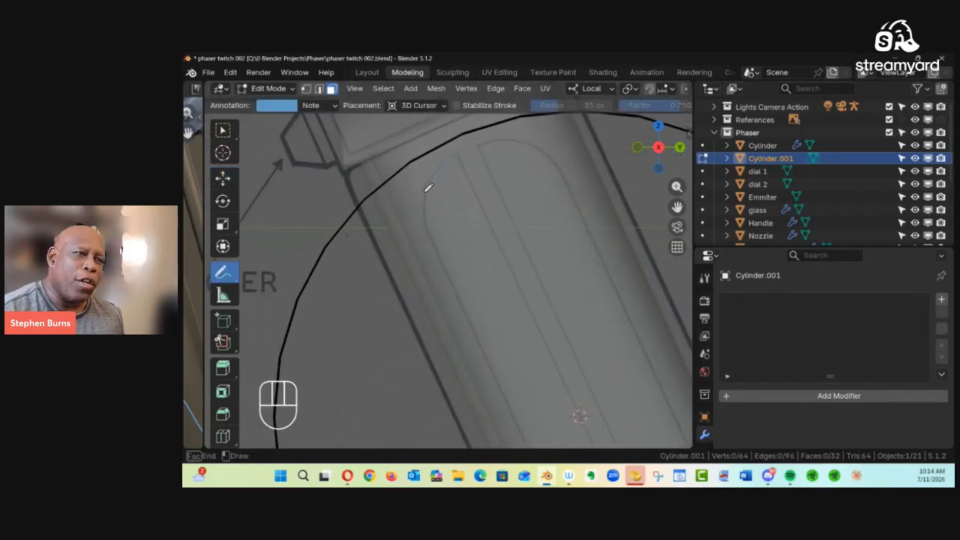
mouse_move(429, 230)
left_mouse_down()
mouse_move(422, 199)
mouse_move(459, 155)
mouse_move(484, 193)
mouse_move(511, 278)
mouse_move(482, 316)
mouse_move(447, 261)
mouse_move(432, 211)
mouse_move(445, 178)
mouse_move(417, 196)
mouse_move(462, 157)
mouse_move(484, 187)
mouse_move(510, 295)
mouse_move(533, 317)
left_mouse_up()
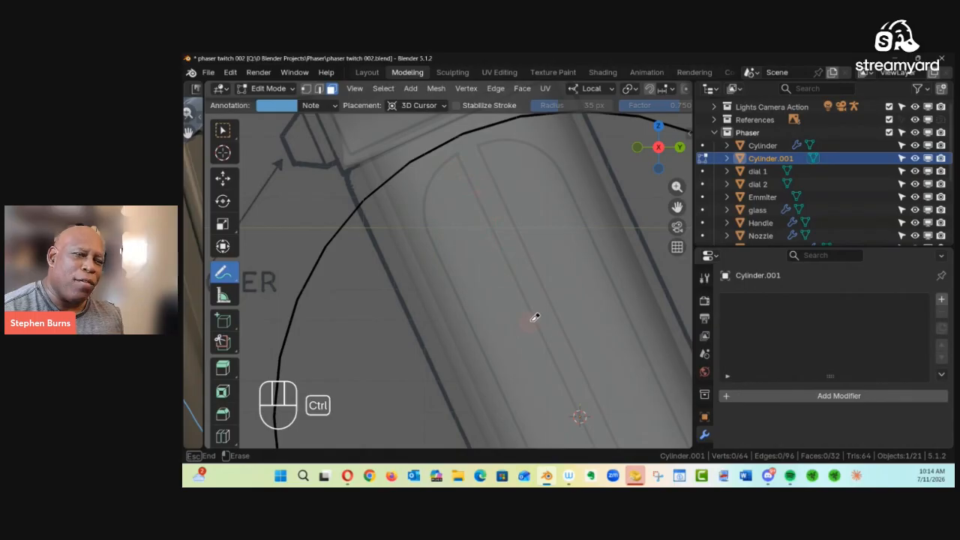
mouse_move(536, 303)
middle_mouse_down("ctrl+alt")
mouse_move(499, 302)
mouse_move(298, 232)
middle_mouse_up("ctrl+alt")
Switch back to the Move tool and expand the viewport's tool list to two columns
key("shift+space")
key("g")
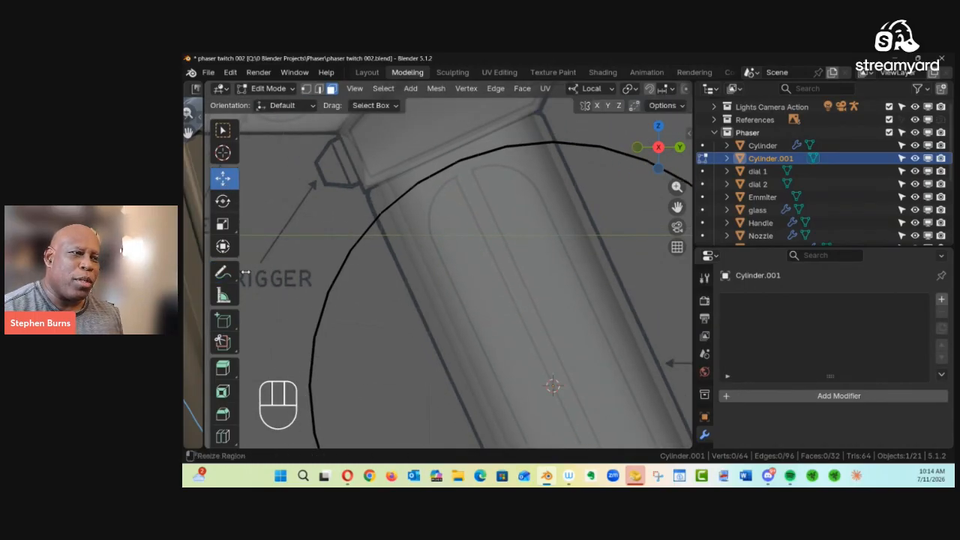
left_click_drag(238, 271, 259, 272)
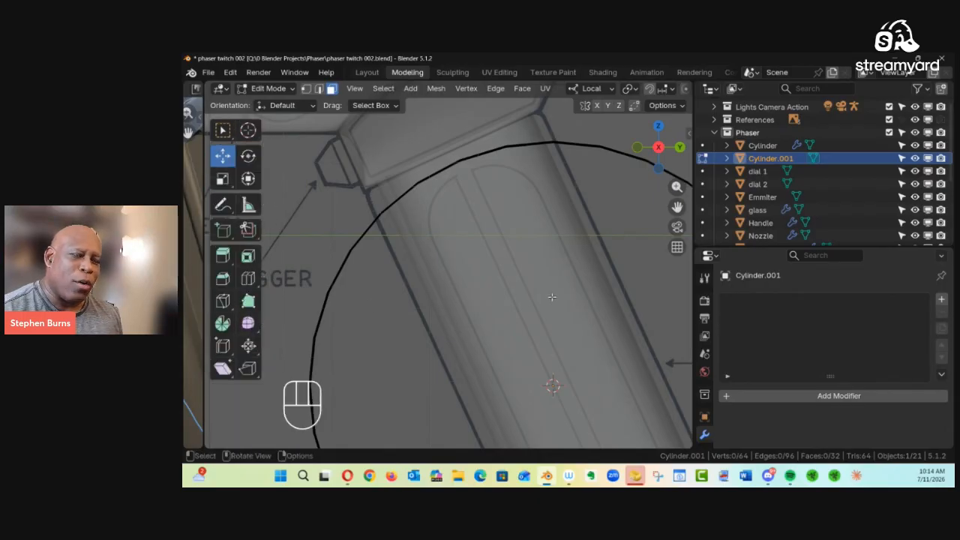
Scale the whole open cylinder down to fit within the handle and move it about -0.36 m in Y and 0.69 m in Z to the groove's upper end
mouse_move(531, 289)
left_mouse_down("ctrl+alt")
mouse_move(518, 315)
mouse_move(520, 268)
mouse_move(525, 283)
left_mouse_up("ctrl+alt")
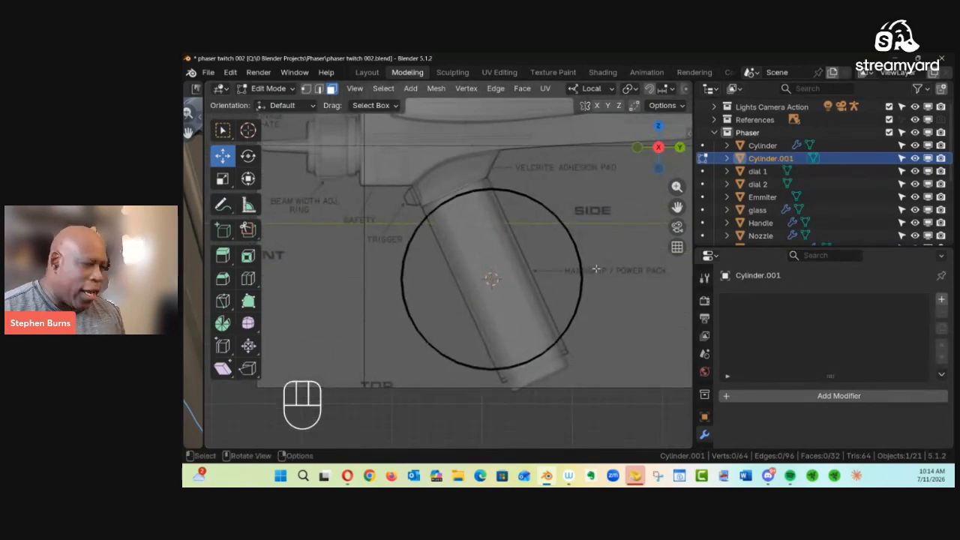
key("a")
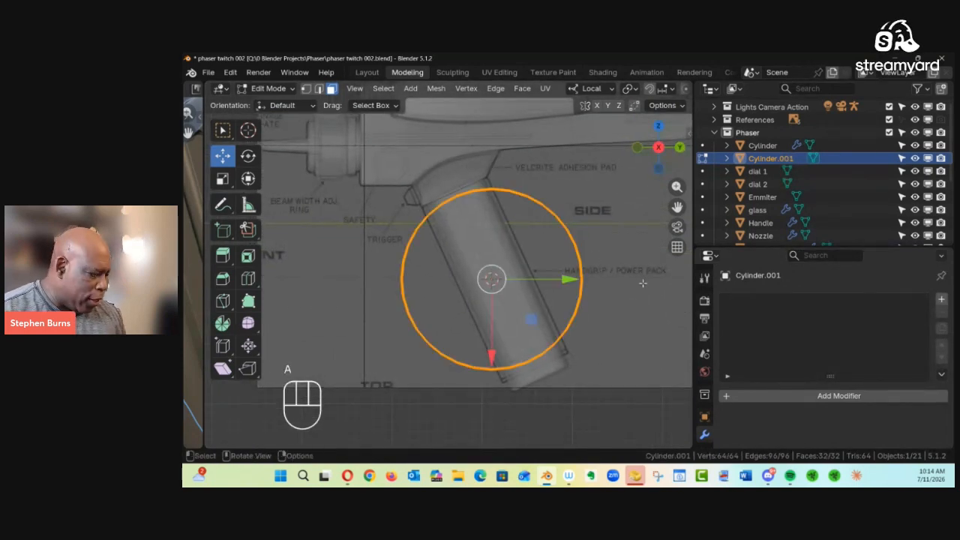
key("s")
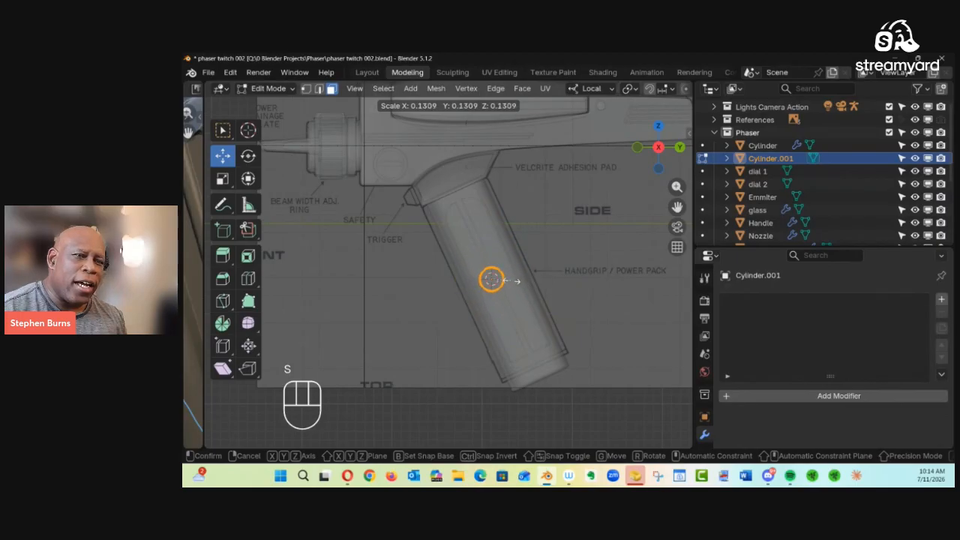
left_click(516, 281)
left_click_drag(491, 279, 459, 216)
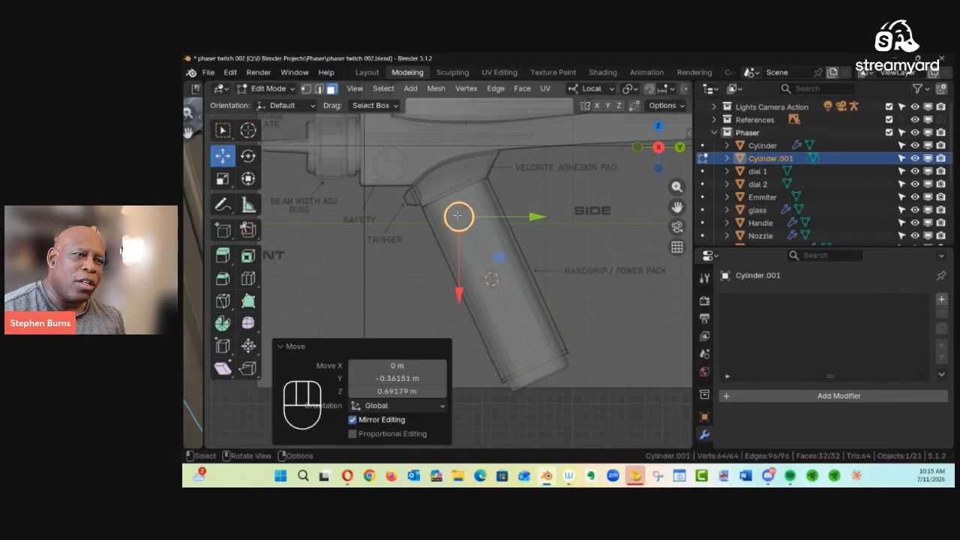
Scale the open cylinder by about 0.657 to approach the curve at the groove's upper end
left_click_drag(582, 264, 617, 322, "ctrl+alt")
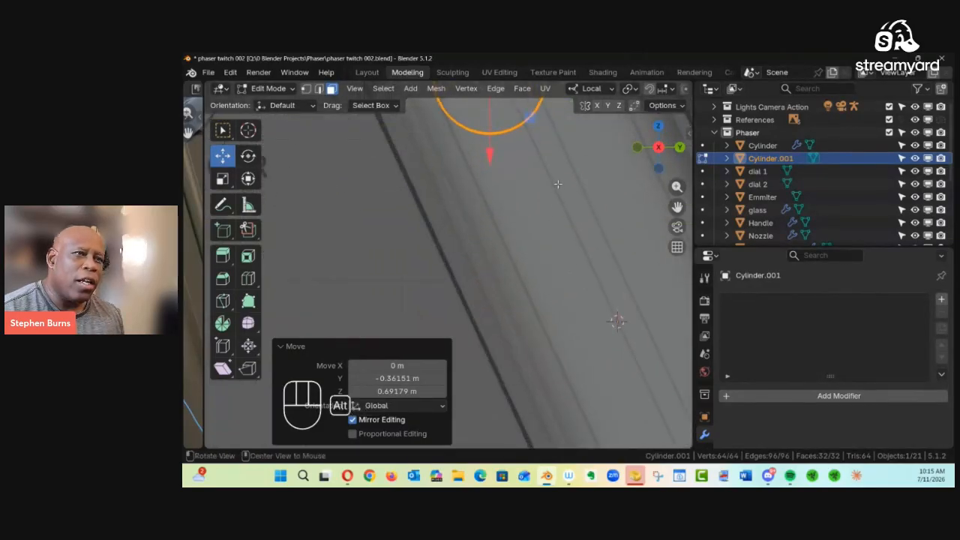
left_click_drag(561, 192, 595, 264, "alt+shift")
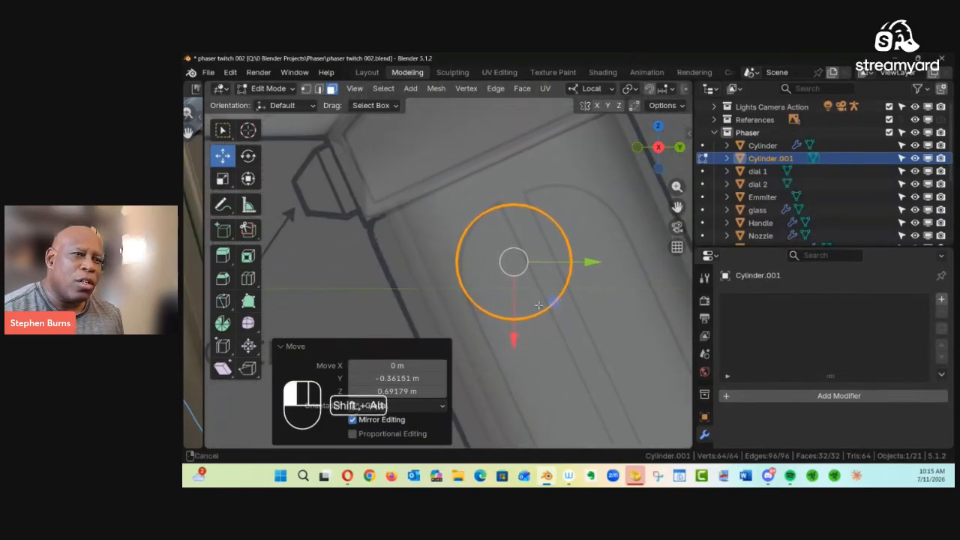
key("s")
left_click(574, 252)
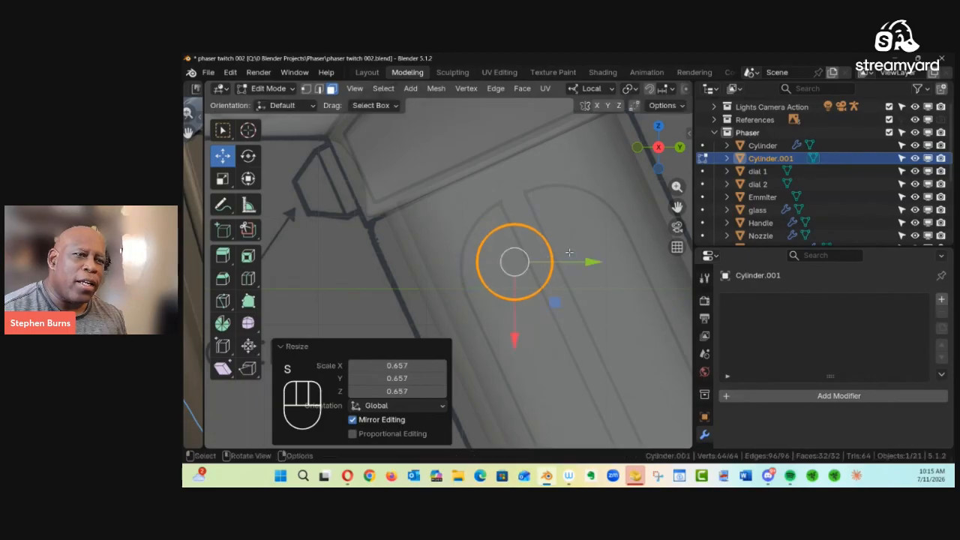
Move the open cylinder toward the outer side of the groove's upper curve and scale it up by about 1.3
left_click_drag(505, 257, 476, 236)
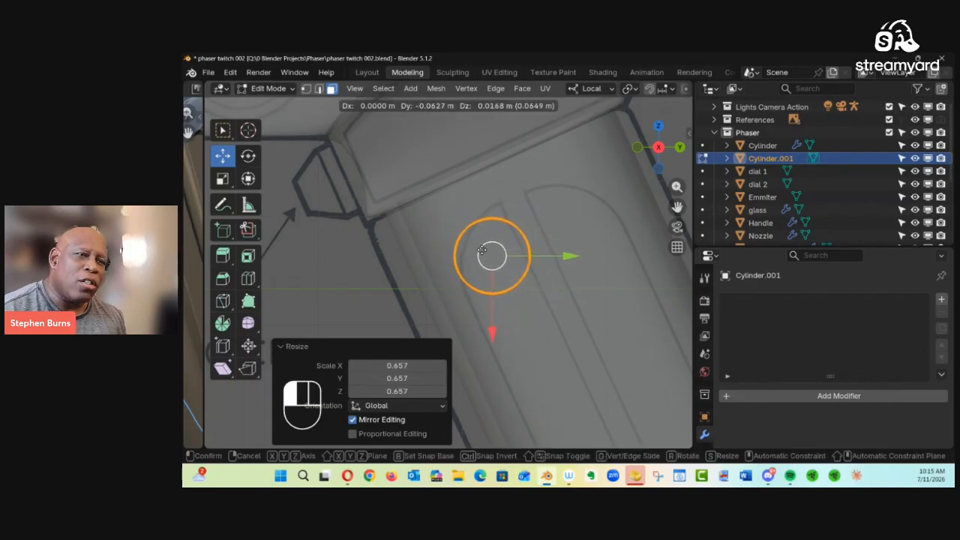
left_click_drag(485, 251, 489, 252)
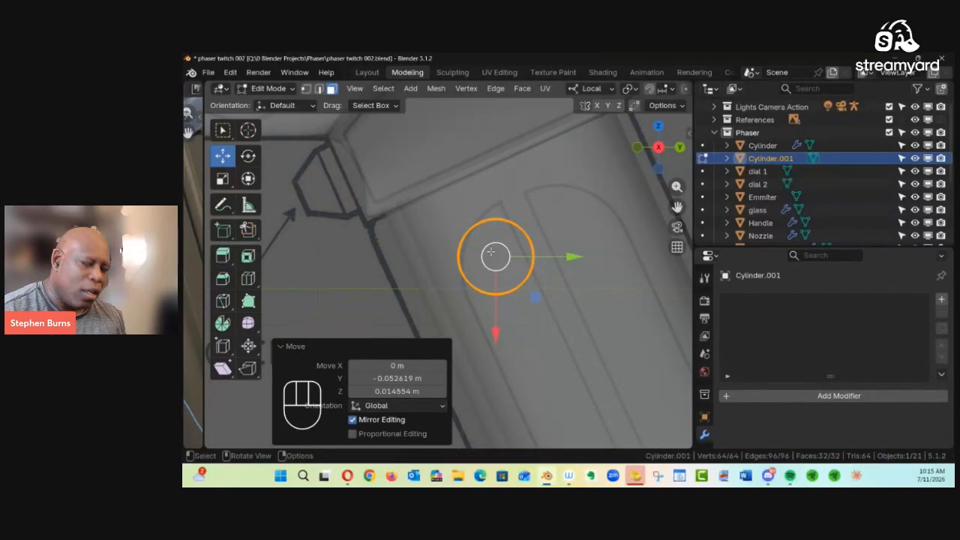
key("s")
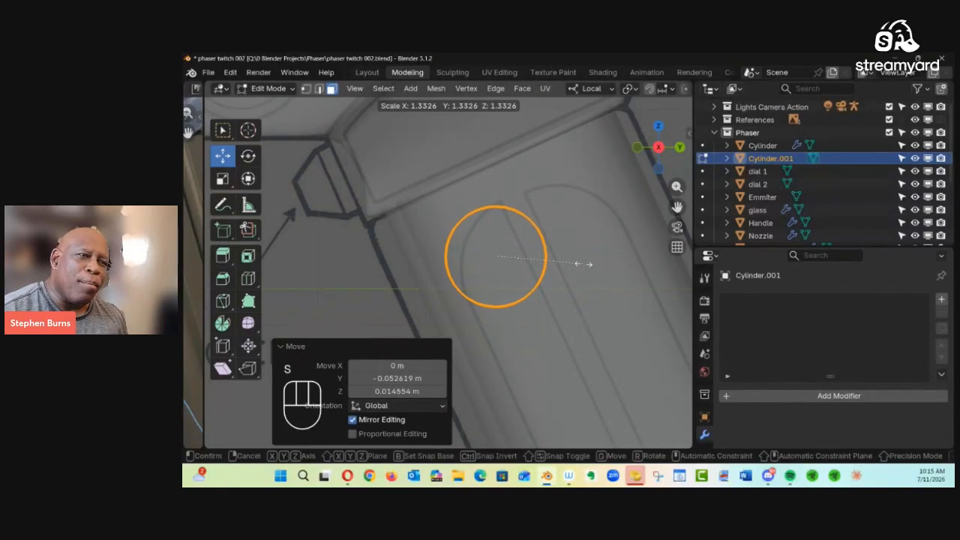
left_click(581, 266)
Move the cylinder about 0.077 m in Y and -0.026 m in Z, scaling it by about 1.222 and again by 1.055
left_click_drag(503, 258, 527, 266)
key("s")
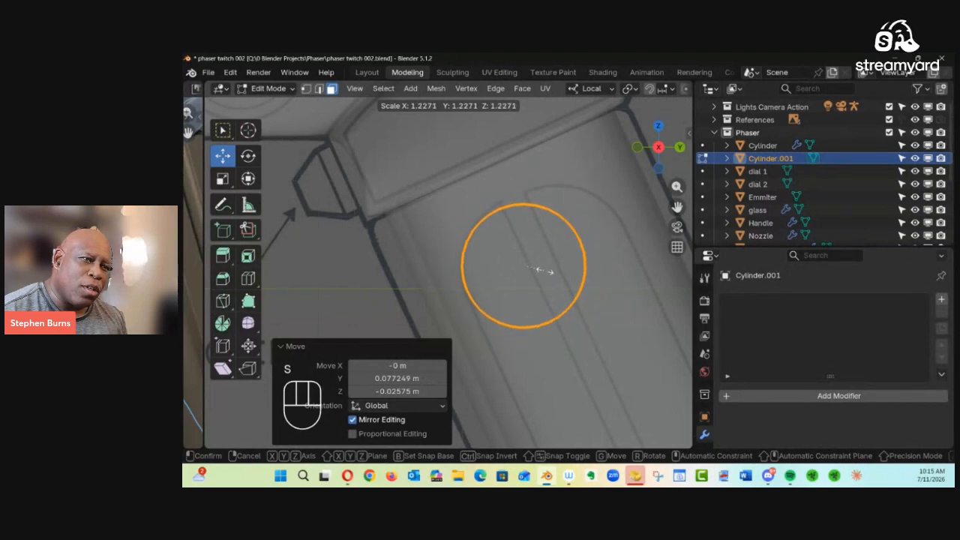
left_click(541, 270)
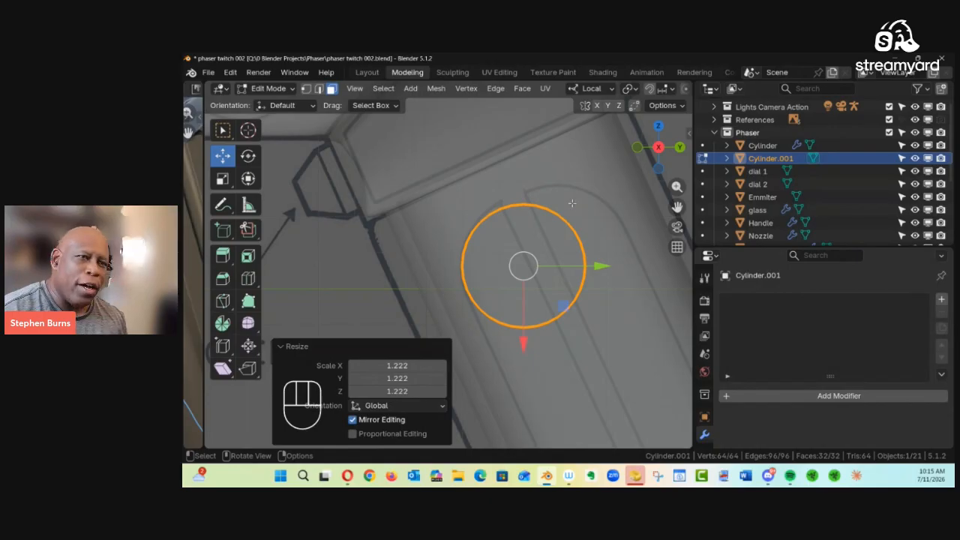
key("s")
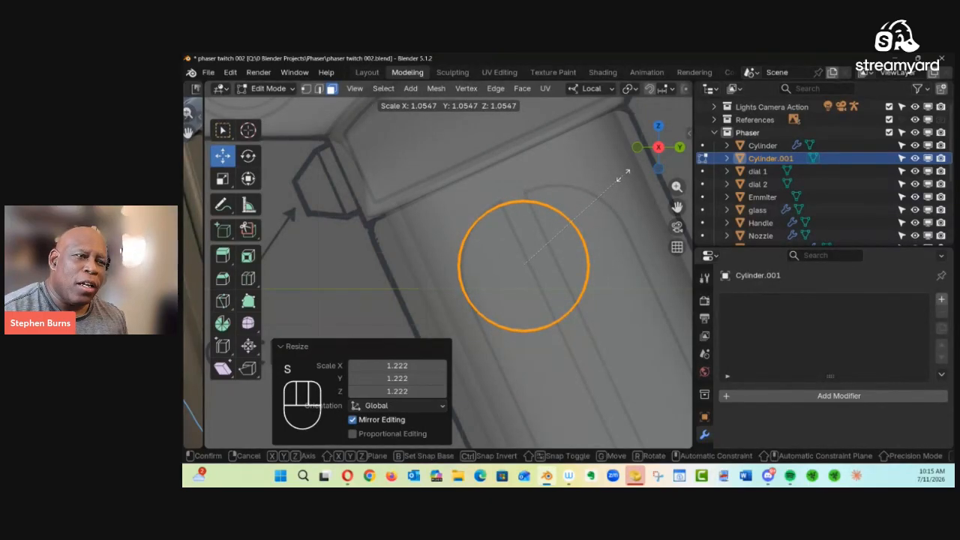
left_click(578, 219)
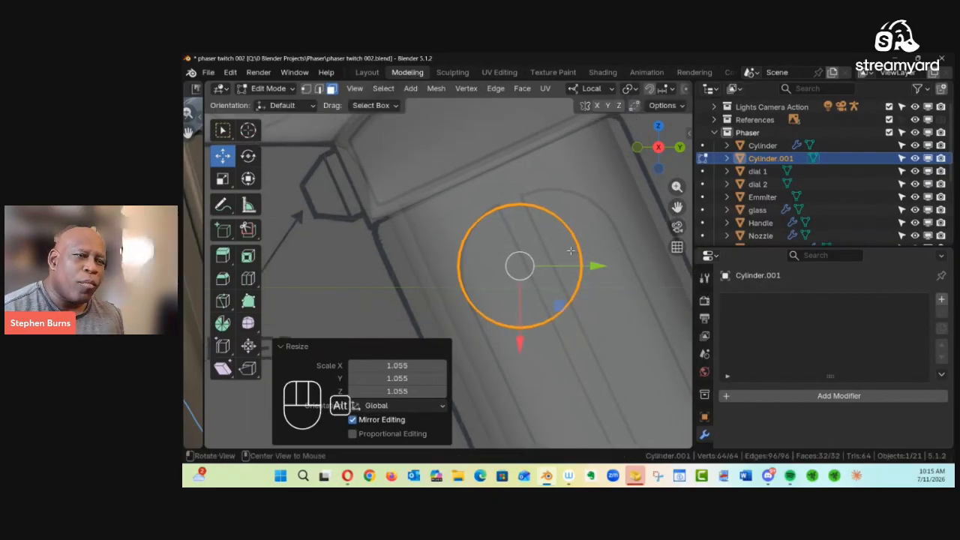
Rescale the cylinder and shift it about 0.041 m in Y so its edge follows the groove's upper curve in the side view
left_click_drag(585, 270, 560, 257, "alt")
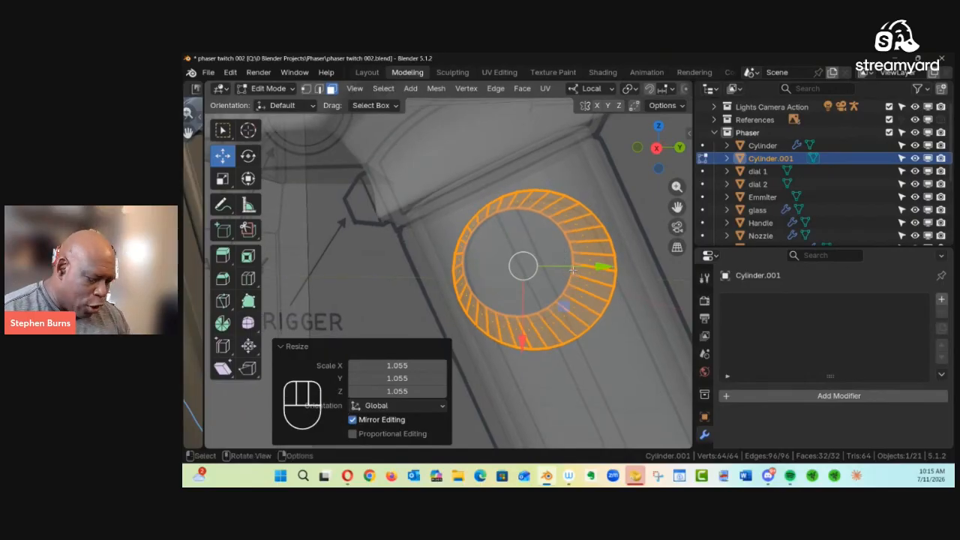
key("KP_3")
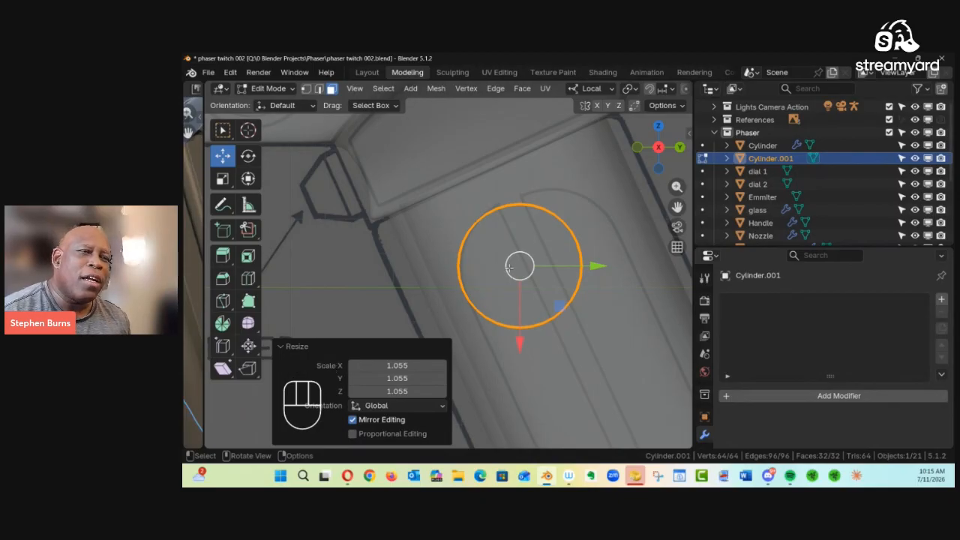
key("s")
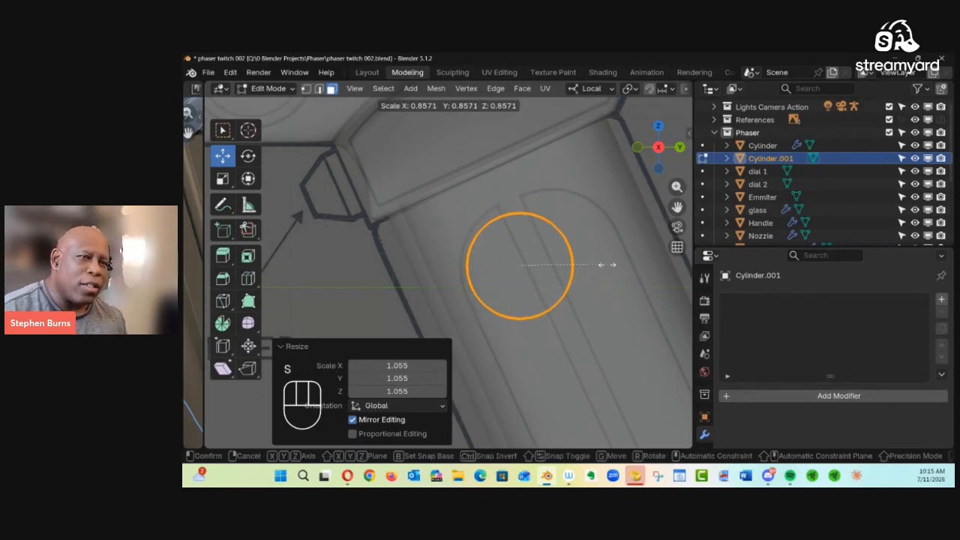
left_click(570, 265)
mouse_move(520, 266)
left_mouse_down()
mouse_move(479, 254)
mouse_move(479, 244)
mouse_move(493, 272)
mouse_move(499, 257)
mouse_move(533, 274)
left_mouse_up()
key("s")
left_click(515, 279)
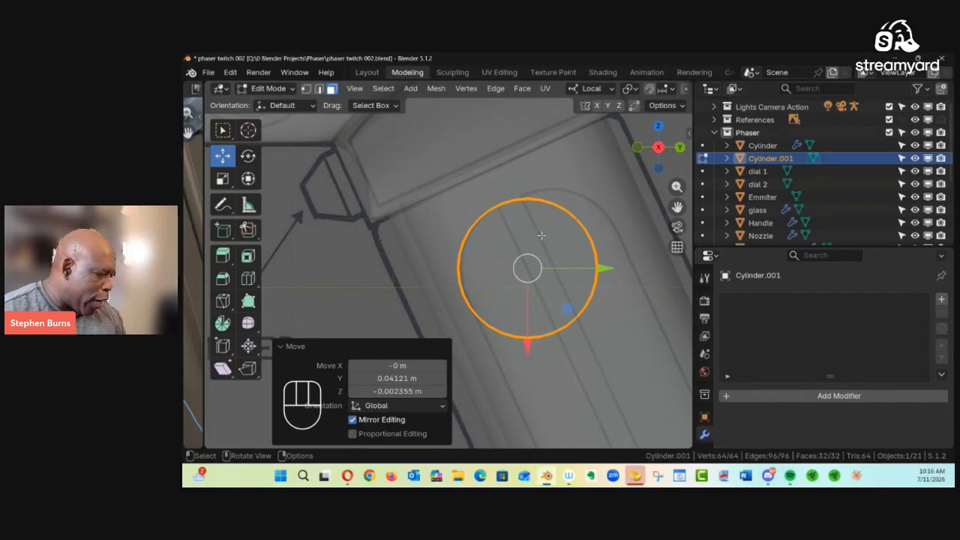
Select the cylinder's vertices outside the groove's upper arc and move them about 0.083 m in Y and -0.27 m in Z along the groove
key("1")
left_click_drag(536, 236, 572, 219, "ctrl+alt")
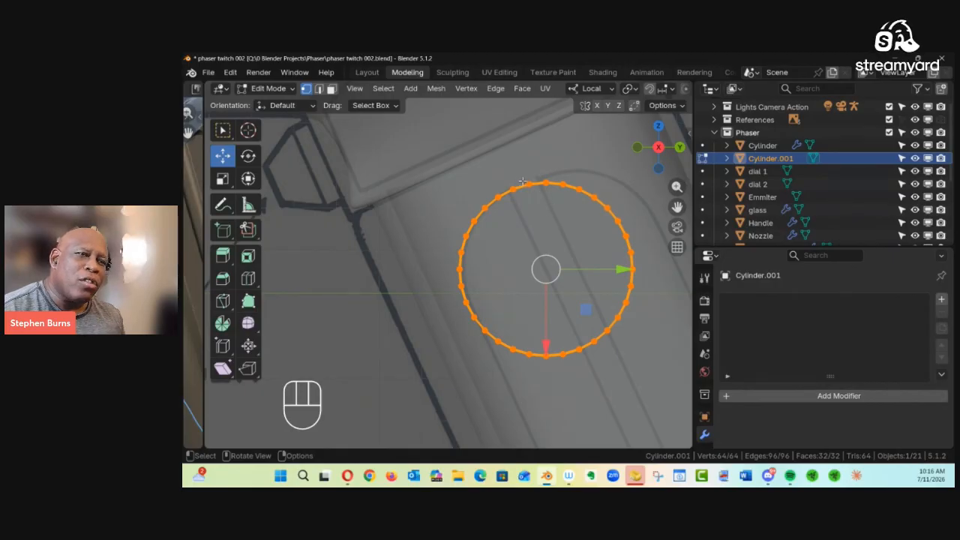
left_click_drag(521, 182, 717, 387)
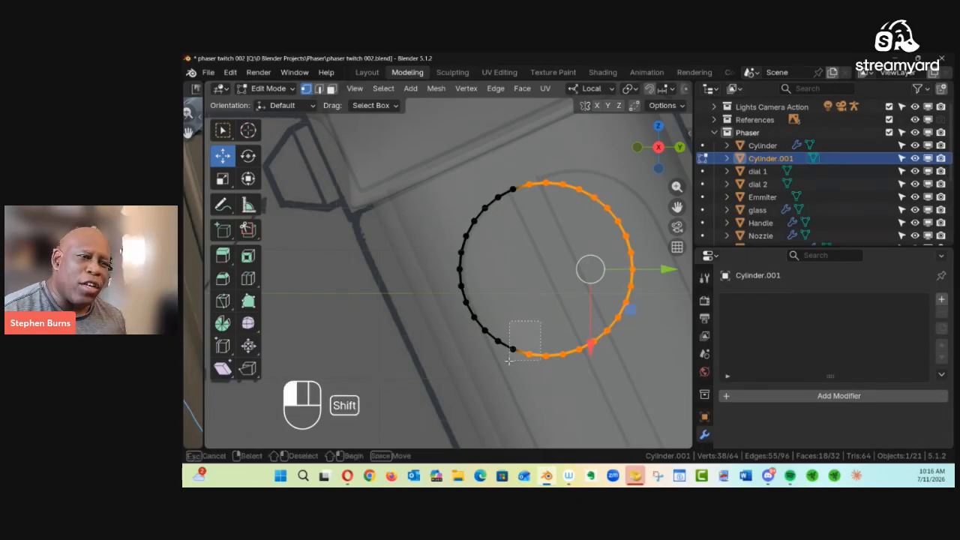
left_click_drag(540, 321, 492, 382, "shift")
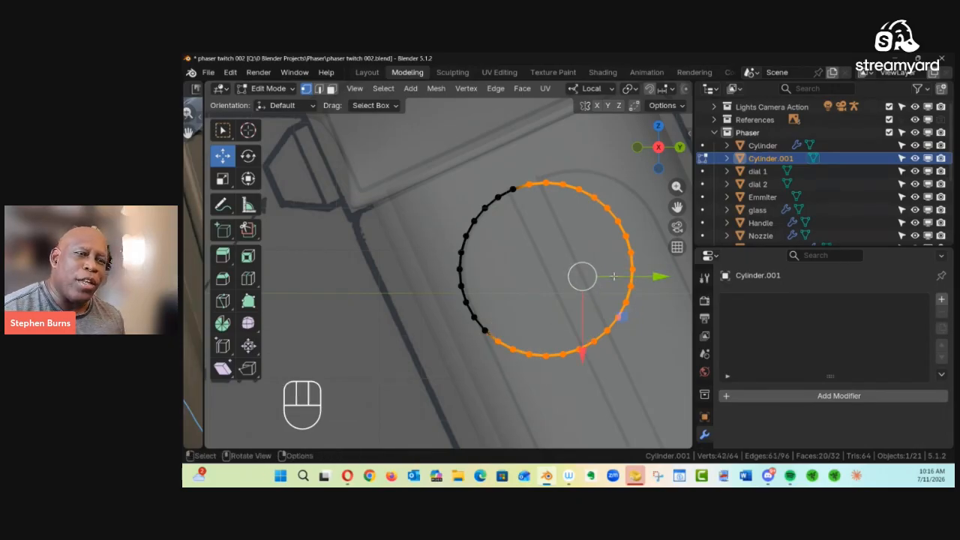
left_click_drag(581, 277, 617, 386)
left_click_drag(592, 344, 572, 309, "ctrl+alt")
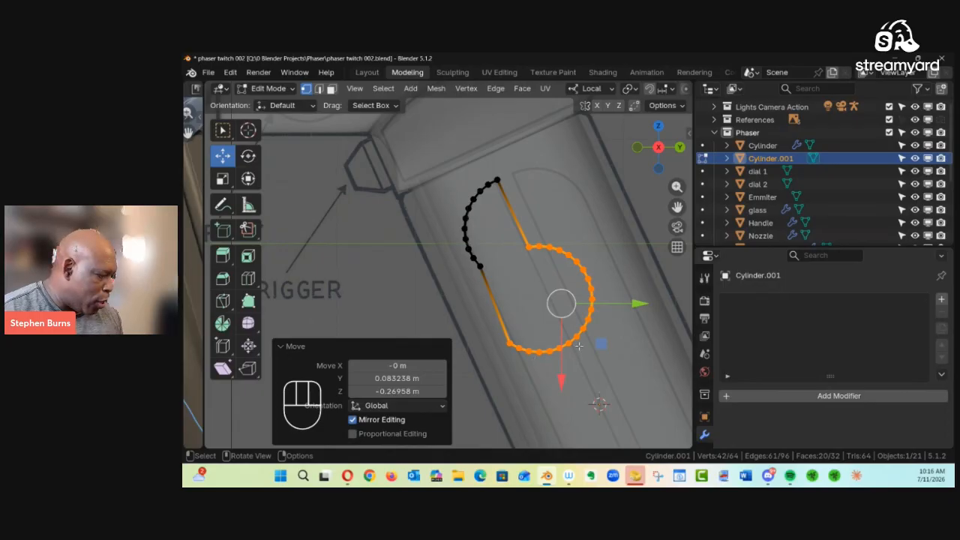
Try dissolving all the moved vertices, including both end vertices, and undo the dissolve
key("ctrl")
key("ctrl+x")
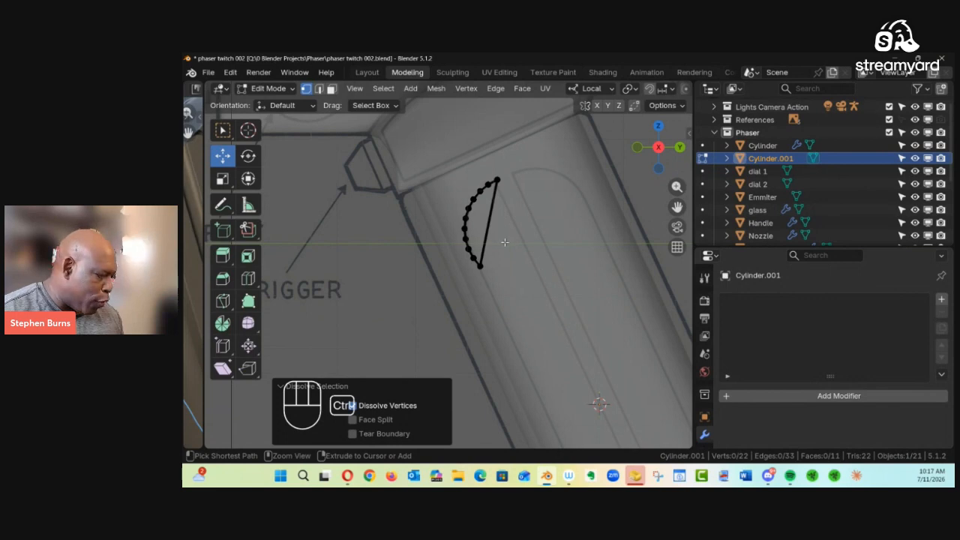
key("ctrl+z")
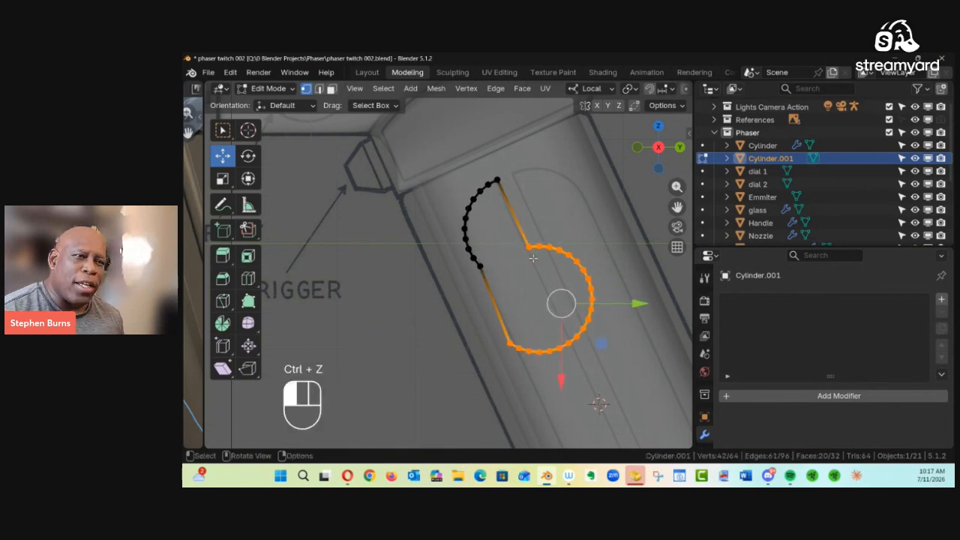
Dissolve the moved arc's intermediate vertices through the full depth, keeping its two end vertices as the outline's lower corners
left_click(529, 252)
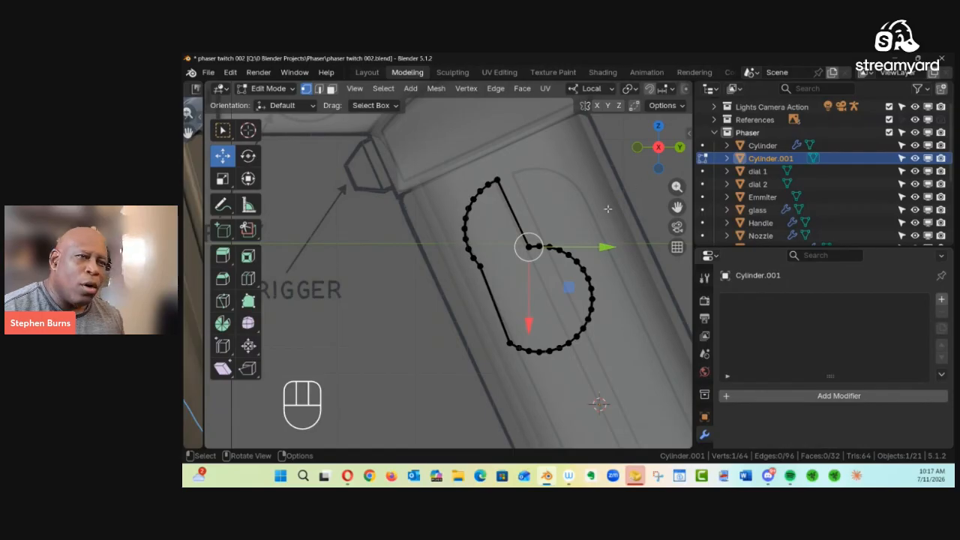
right_click(553, 227, "alt")
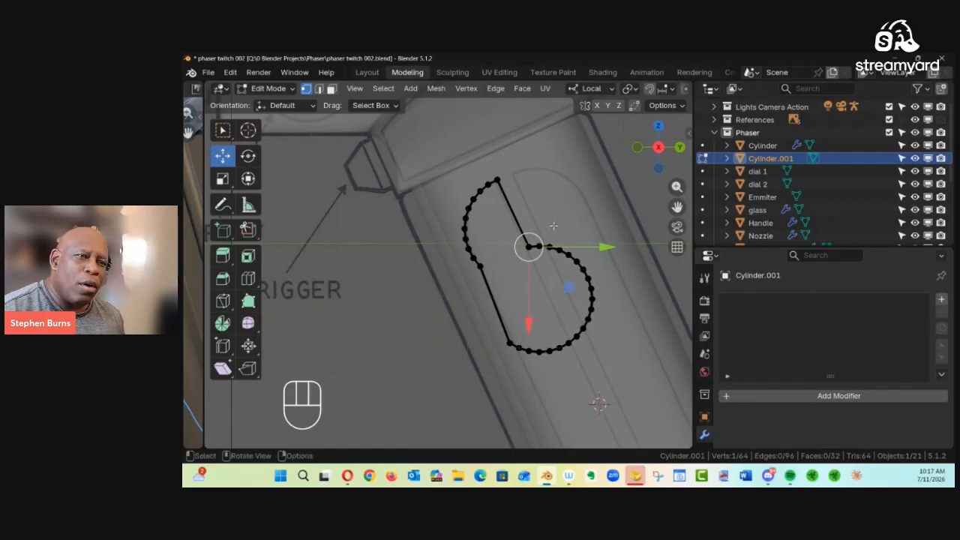
left_click(555, 229)
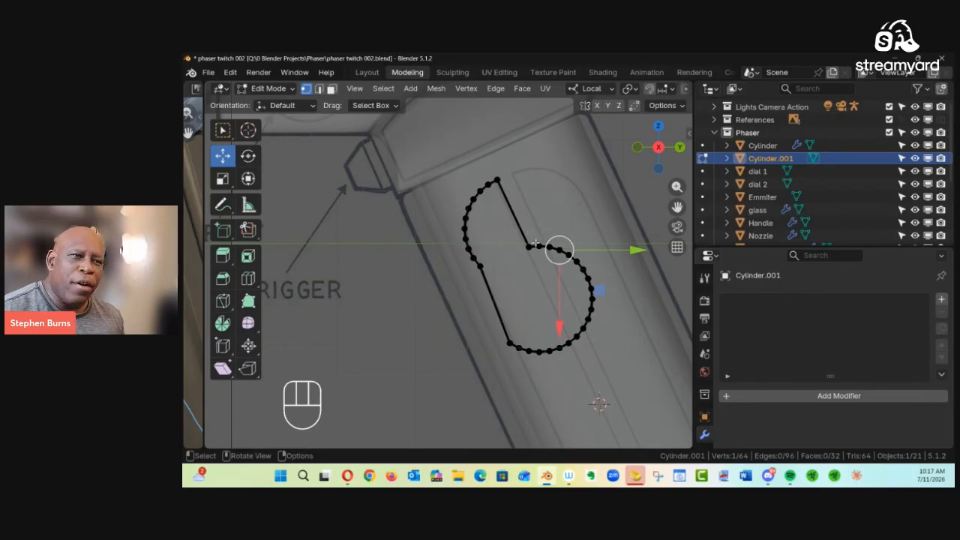
left_click_drag(554, 228, 584, 249)
left_click(582, 248)
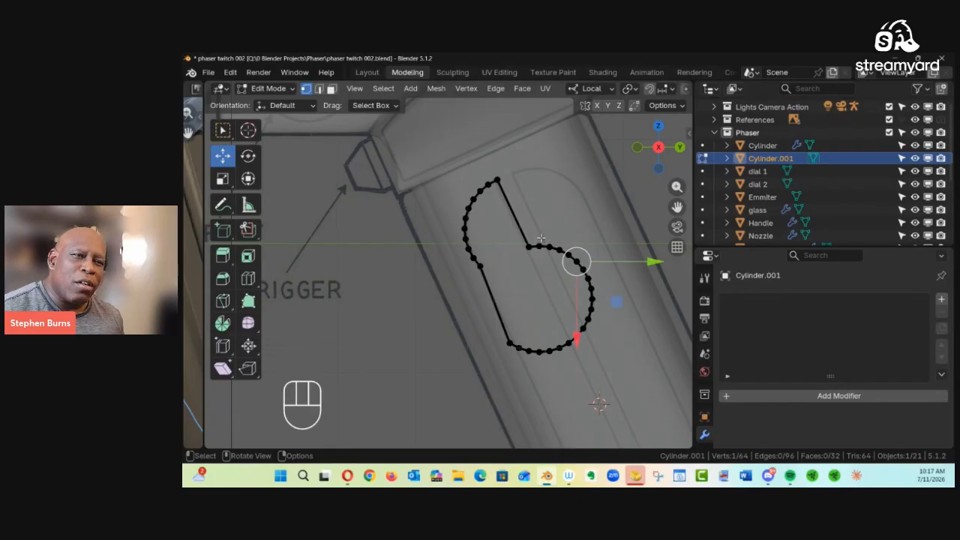
right_click(541, 238, "alt")
mouse_move(538, 238)
right_mouse_down("ctrl")
mouse_move(545, 244)
mouse_move(536, 246)
mouse_move(551, 237)
mouse_move(534, 247)
mouse_move(571, 229)
mouse_move(543, 258)
mouse_move(526, 316)
right_mouse_up("ctrl")
left_click(575, 225)
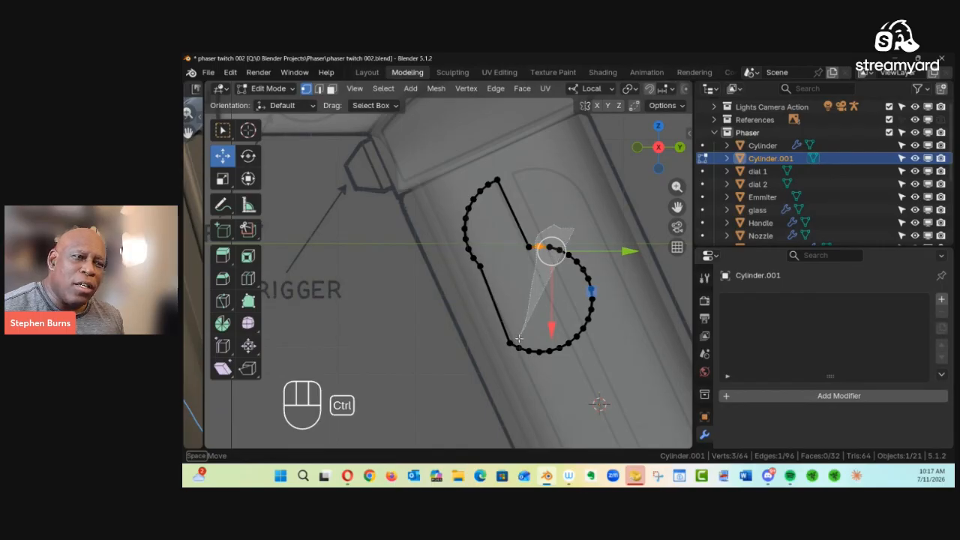
mouse_move(511, 354)
right_mouse_down("ctrl")
mouse_move(626, 359)
mouse_move(582, 233)
mouse_move(593, 235)
right_mouse_up("ctrl")
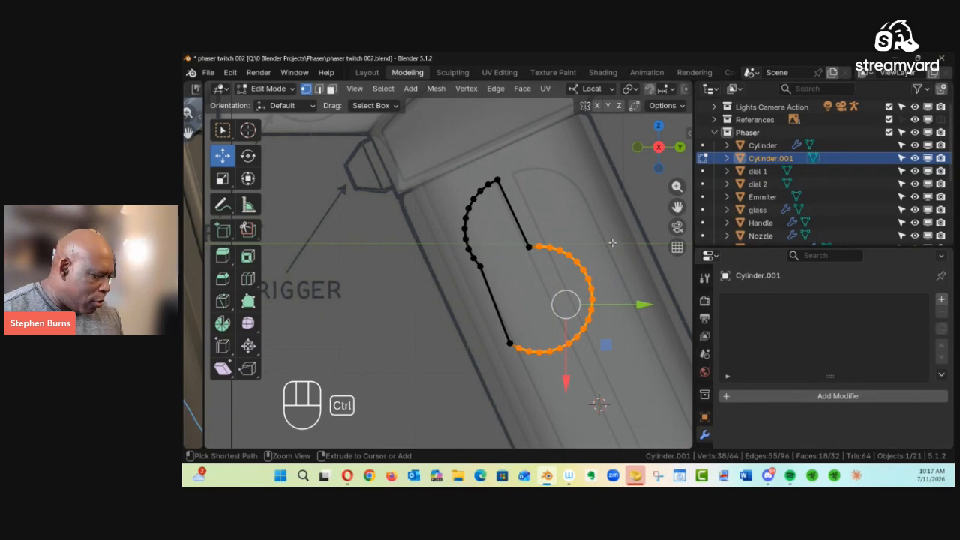
key("ctrl+x")
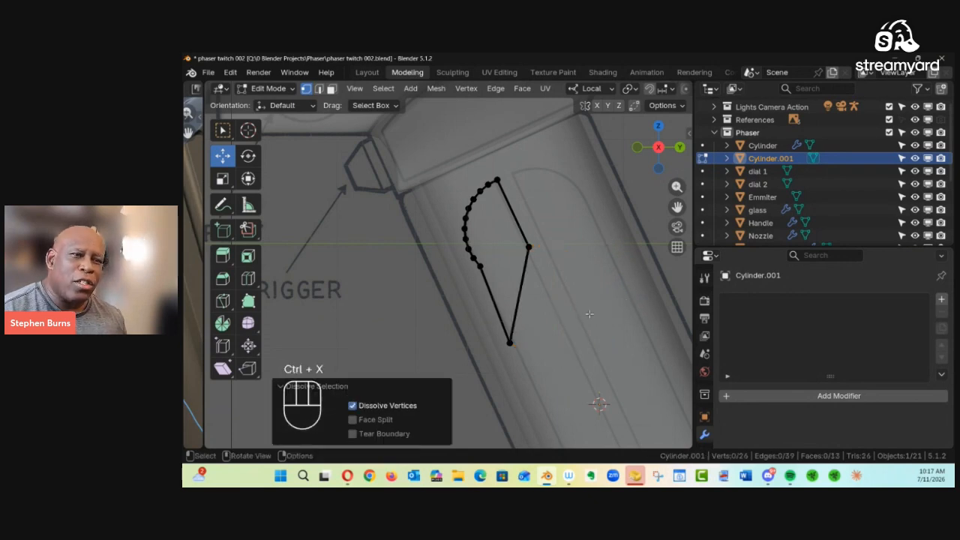
Try moving a single lower corner vertex of the outline along the groove and undo the move
left_click(527, 246)
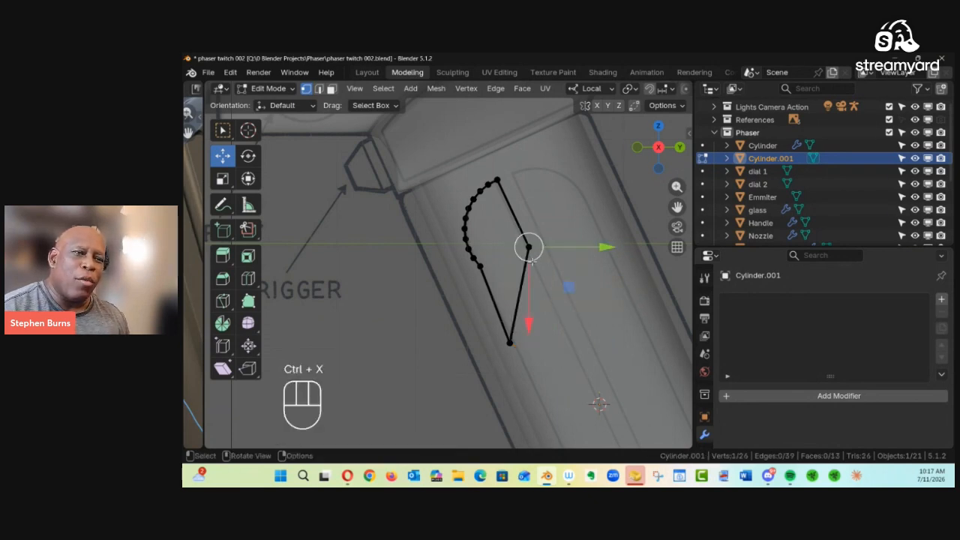
left_click_drag(527, 246, 541, 276)
key("ctrl+z")
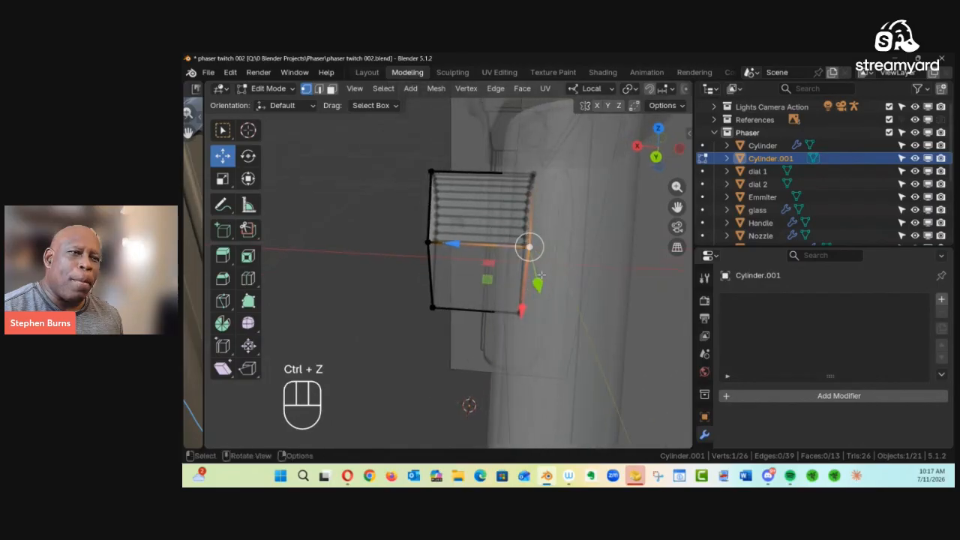
Delete the vertices on one open end of the shape, leaving a single flat outline, and return to the side view
left_click_drag(558, 332, 487, 158)
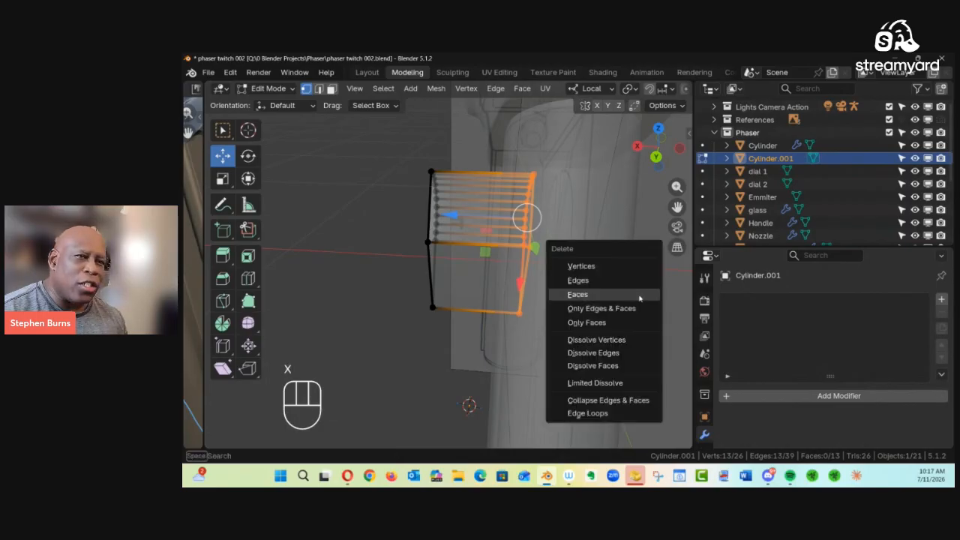
key("x")
left_click(598, 270)
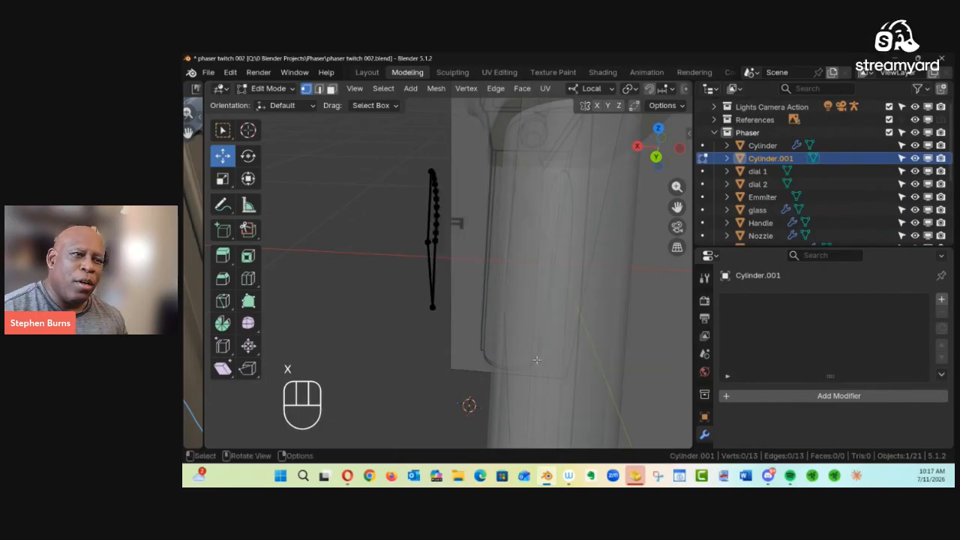
left_click_drag(536, 299, 658, 248, "alt")
key("KP_3")
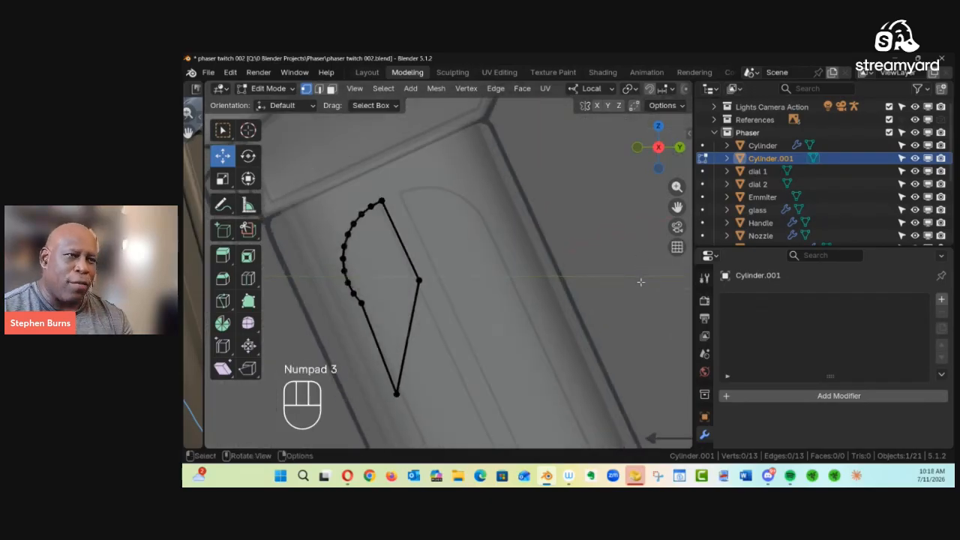
Move the outline's two lower corner vertices so its straight sides line up with the groove's edges
left_click(418, 281)
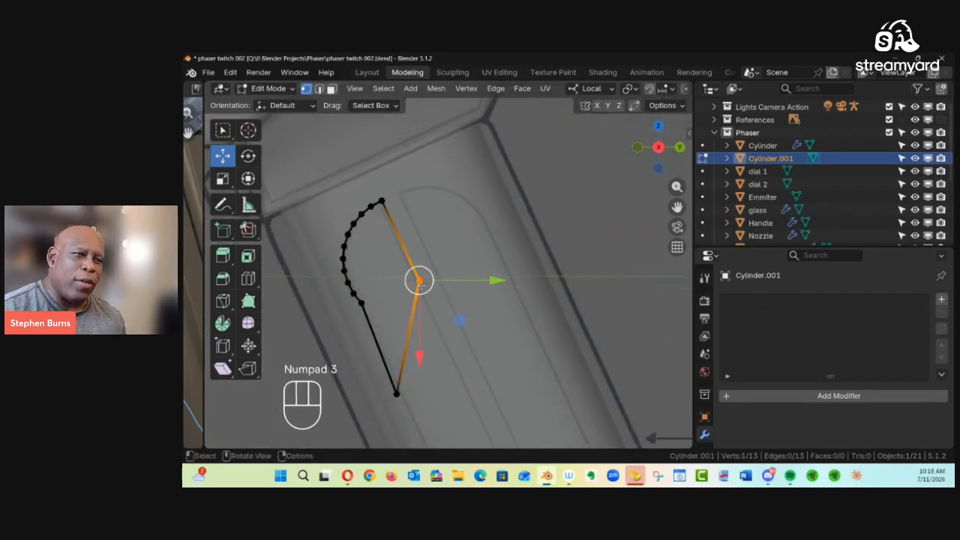
left_click_drag(422, 283, 459, 362)
left_click_drag(459, 365, 460, 371)
left_click(526, 315)
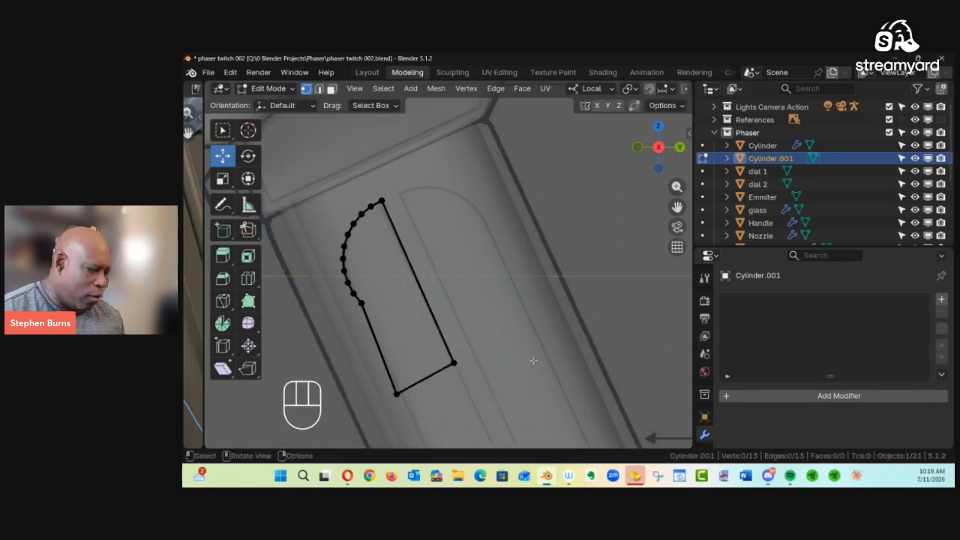
left_click_drag(529, 355, 561, 243, "alt+shift")
left_click(429, 280)
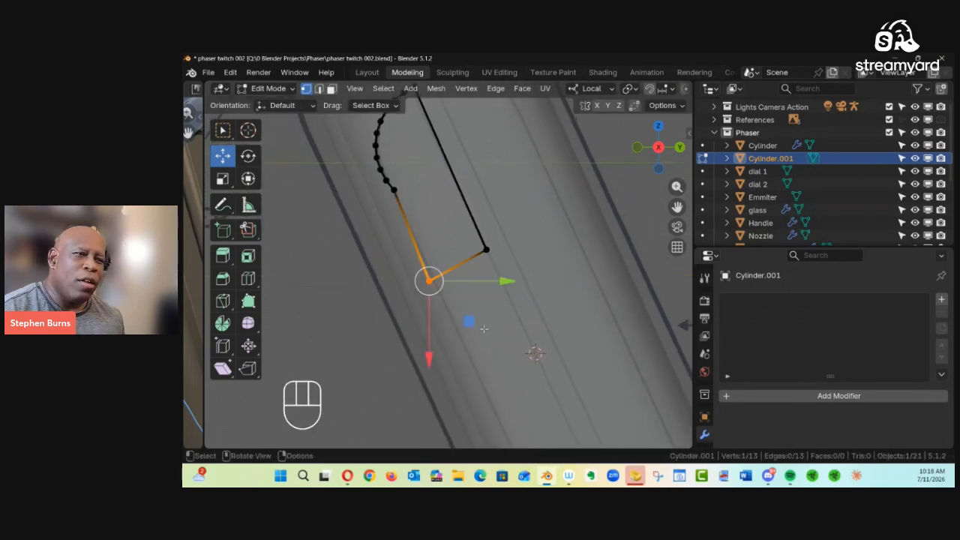
left_click_drag(428, 283, 544, 305)
left_click(548, 263)
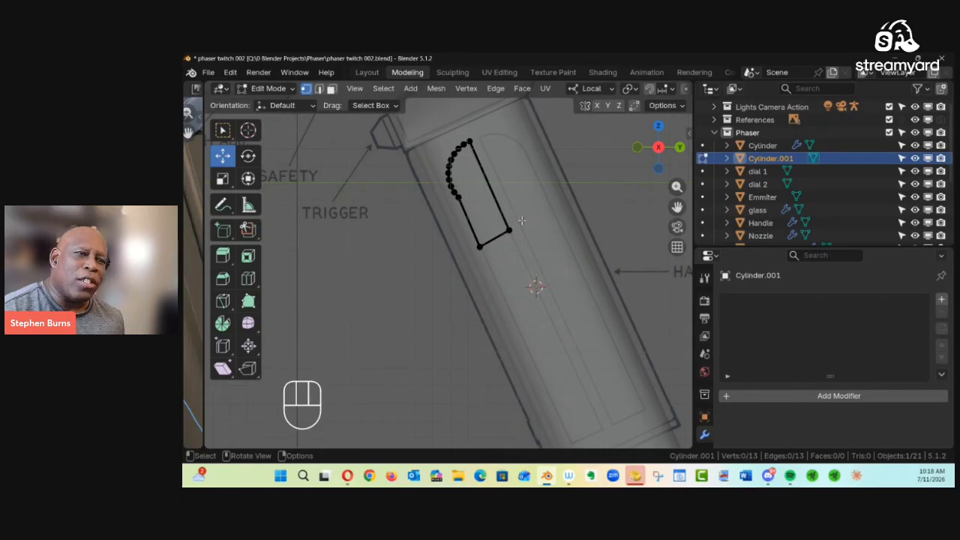
Select both lower corner vertices and move them along the handle to the groove's lower end
left_click_drag(549, 213, 459, 300)
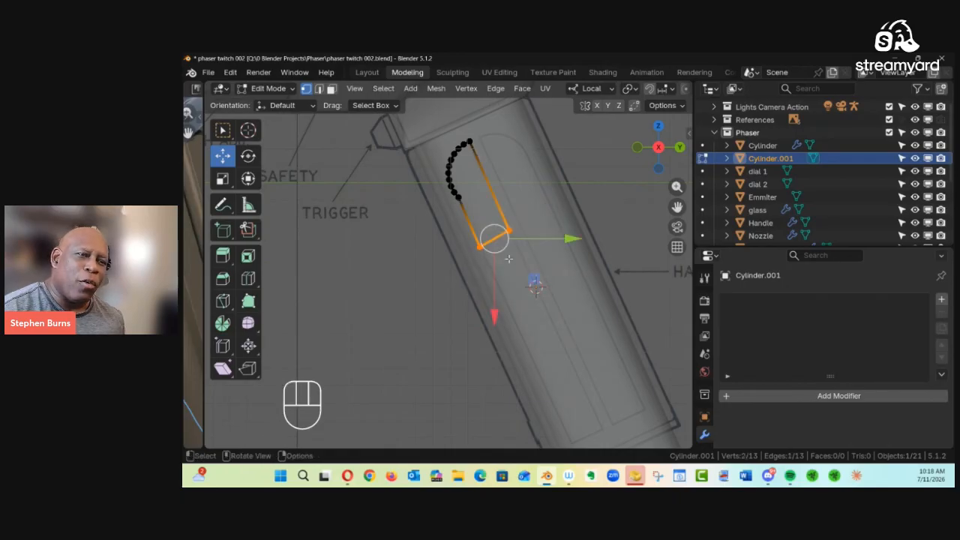
left_click_drag(494, 238, 587, 436)
middle_click_drag(574, 432, 506, 231, "shift")
left_click(517, 366)
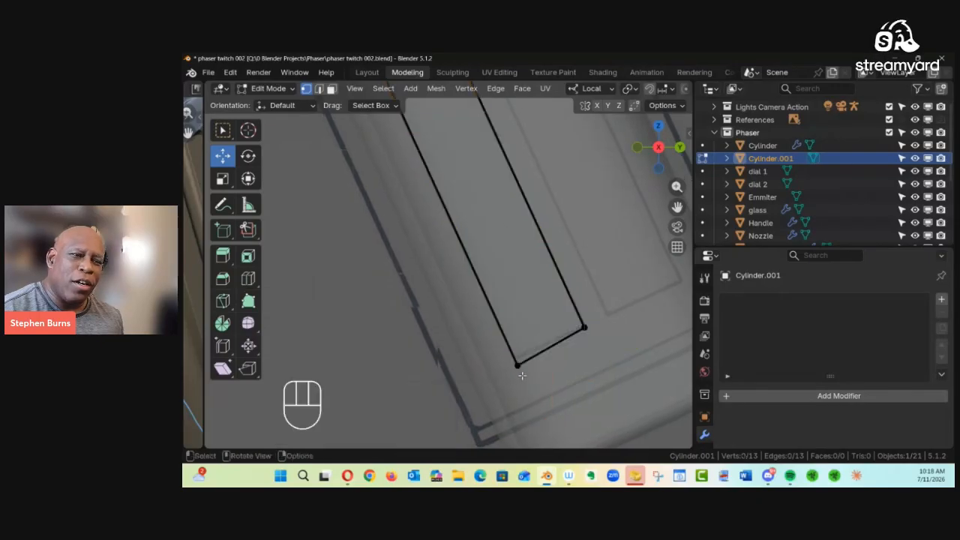
Nudge the outline's lower corner vertex on the arc side so it lines up with the groove's end
left_click_drag(517, 365, 515, 359)
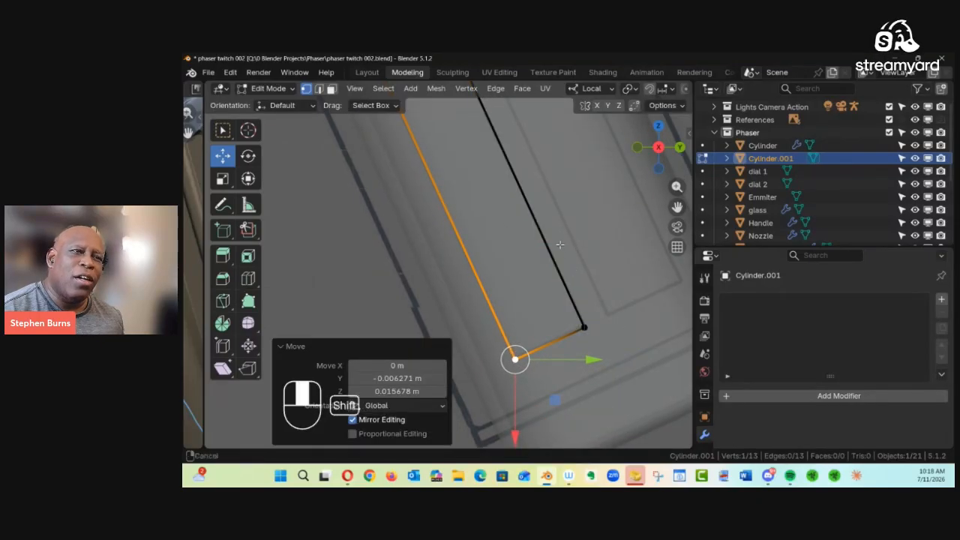
middle_click_drag(515, 360, 600, 387, "shift")
middle_click_drag(534, 318, 521, 289, "ctrl")
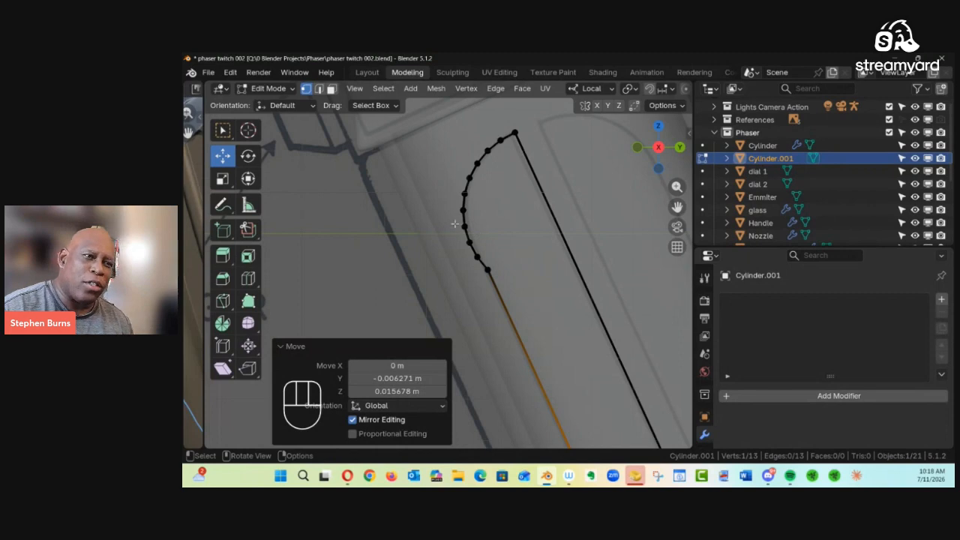
Try straightening the lower arc vertices and the lower corner with LoopTools Flatten, using best fit and the Y axis locked
left_click_drag(454, 223, 508, 308)
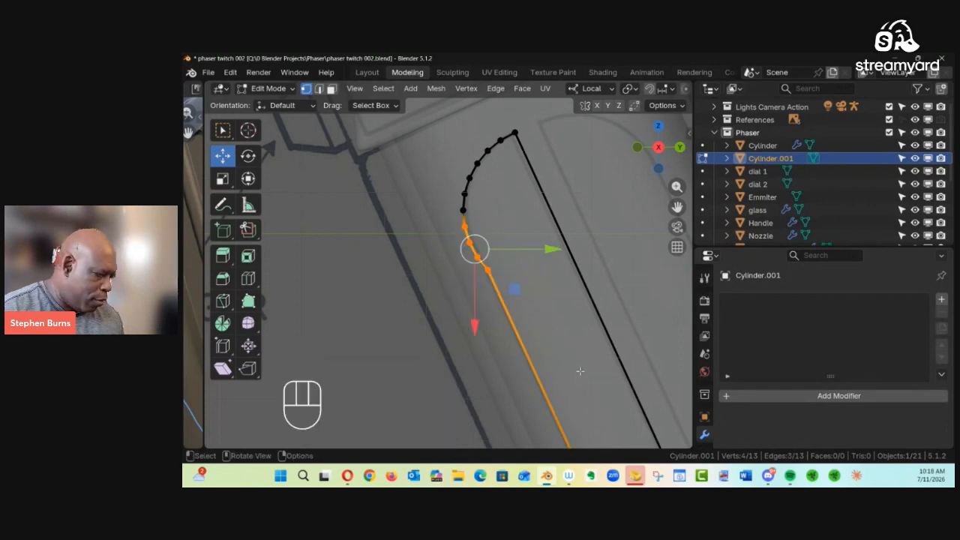
left_click_drag(571, 367, 486, 115, "alt+shift")
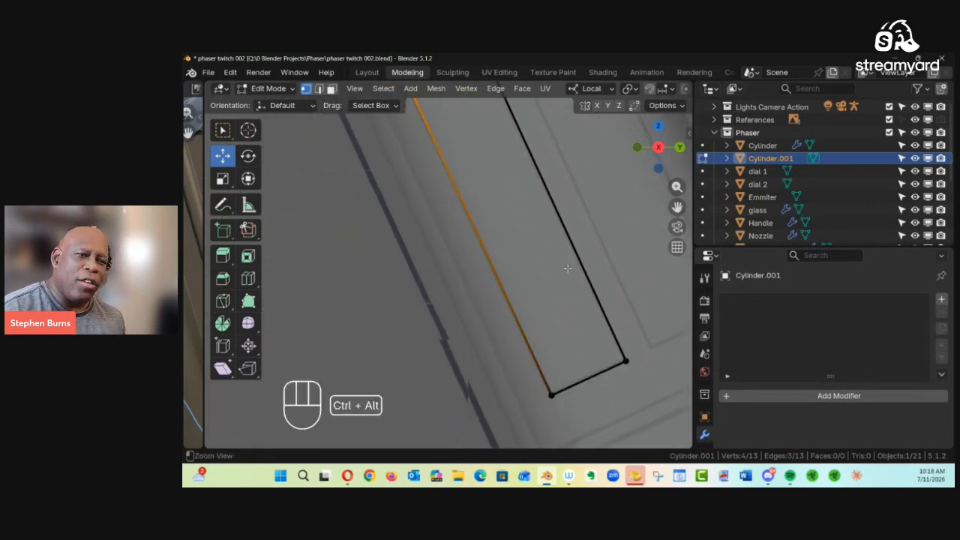
left_click_drag(568, 268, 563, 321, "ctrl+alt")
left_click_drag(489, 328, 561, 407, "shift")
left_click_drag(437, 128, 587, 316, "alt+shift")
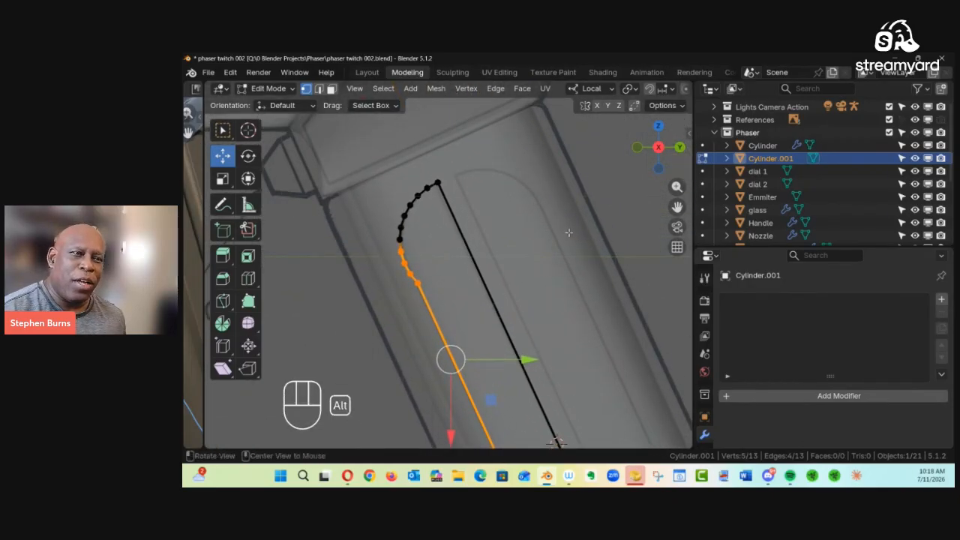
right_click(524, 190)
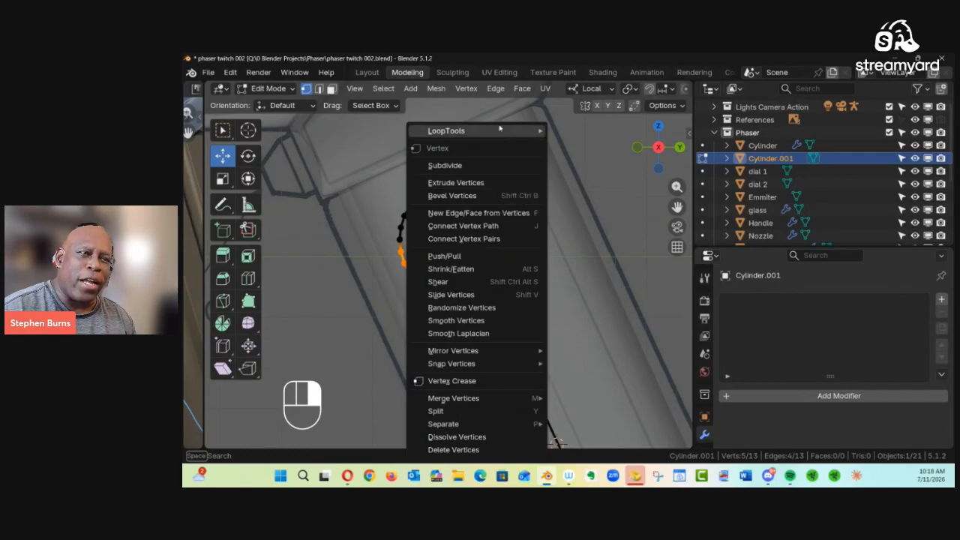
mouse_move(506, 133)
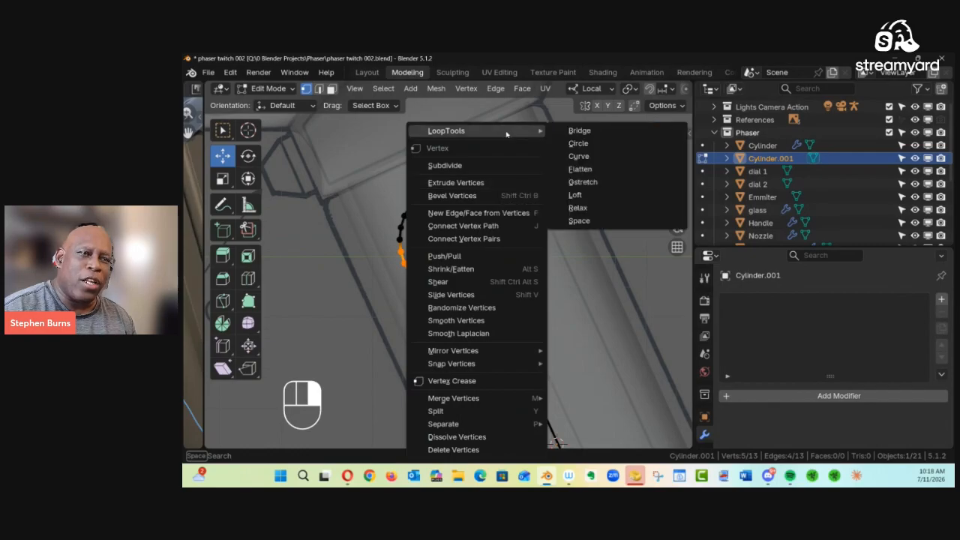
left_click(581, 169)
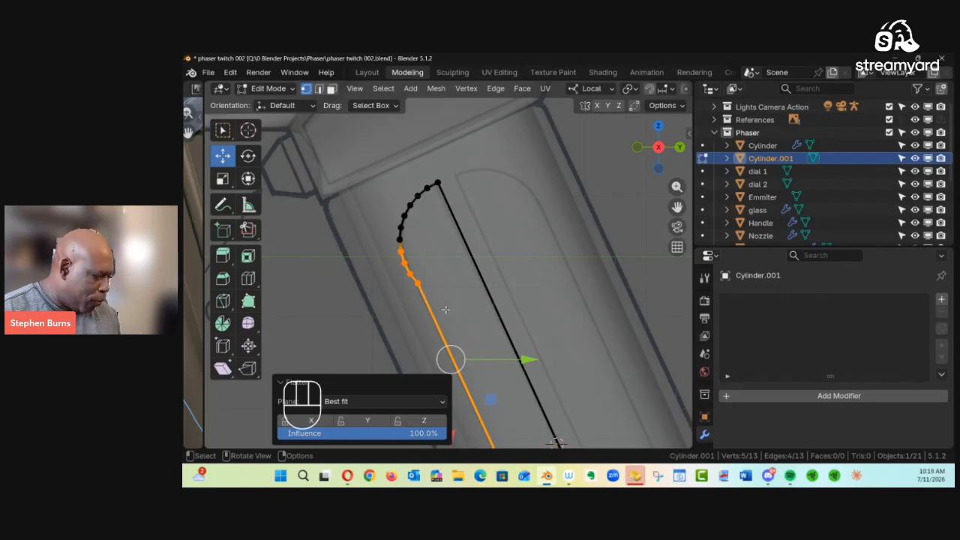
left_click_drag(458, 316, 460, 184, "alt+shift")
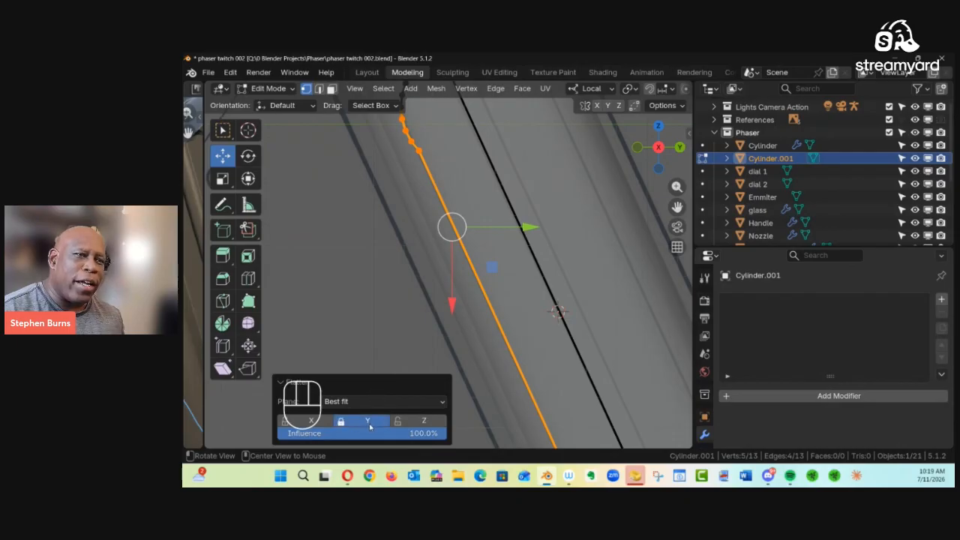
left_click(492, 357)
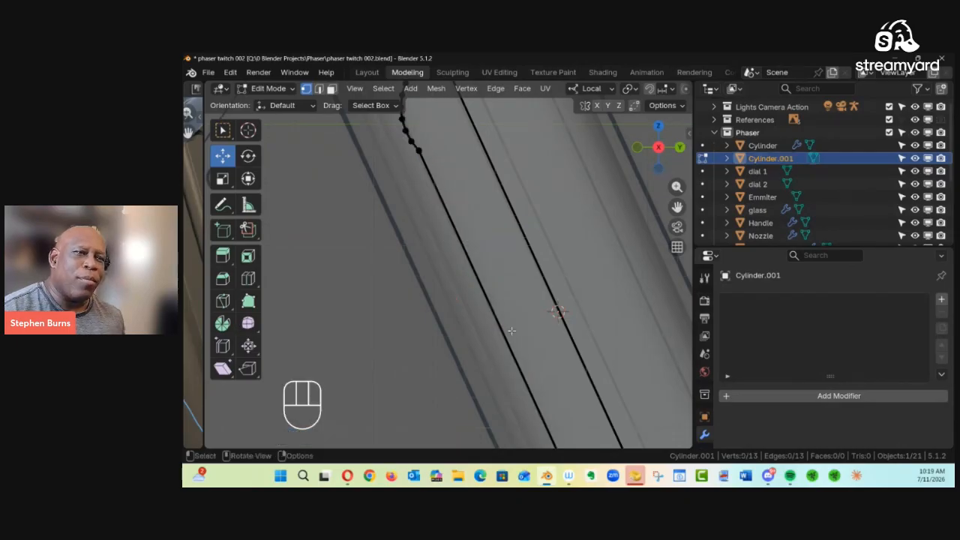
Select the whole outline and rotate it about 22.9° in the side view so its long sides stand nearly vertical
left_click_drag(522, 282, 540, 273, "ctrl+alt")
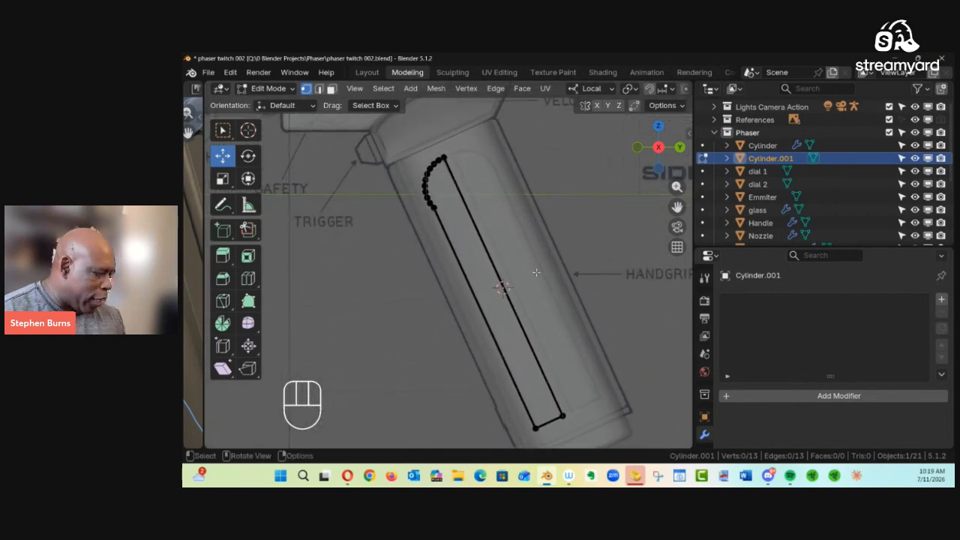
key("a")
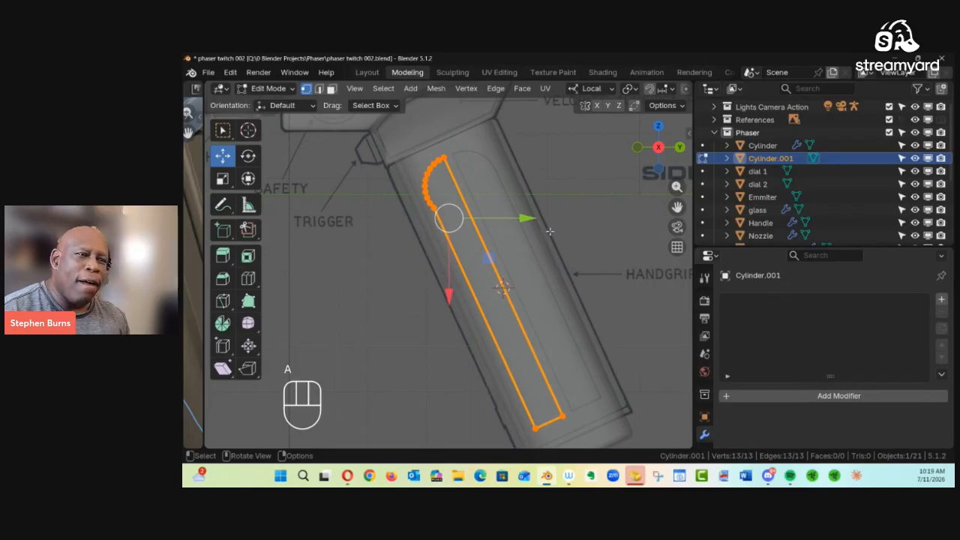
key("r")
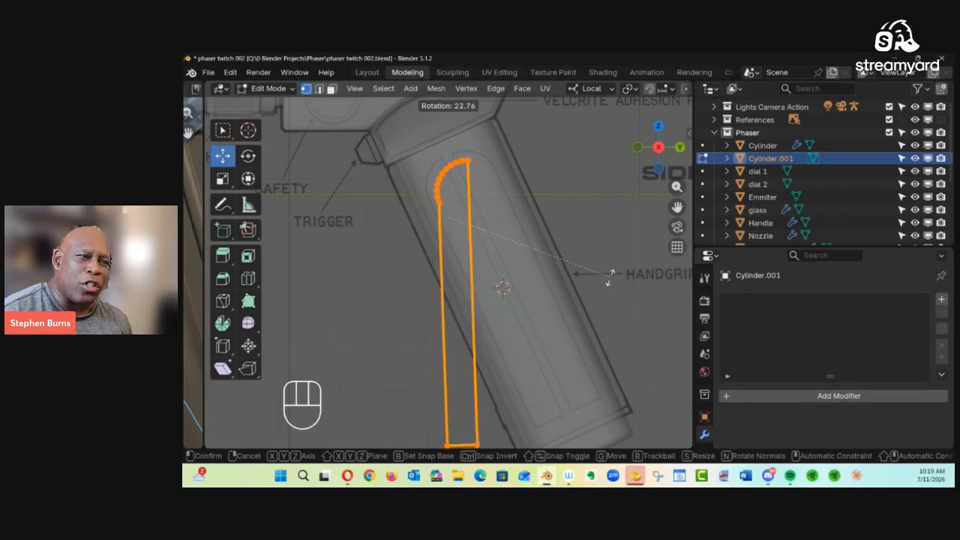
left_click(608, 276)
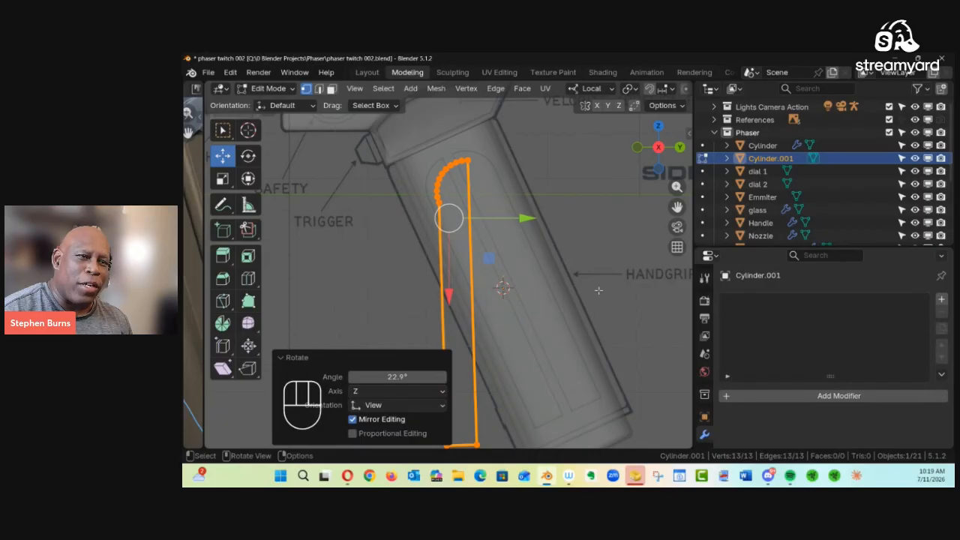
Select the lower arc vertices and the lower corner on the same side and align them by scaling to 0 along local Y
left_click_drag(577, 280, 529, 161, "alt+shift")
left_click(495, 154)
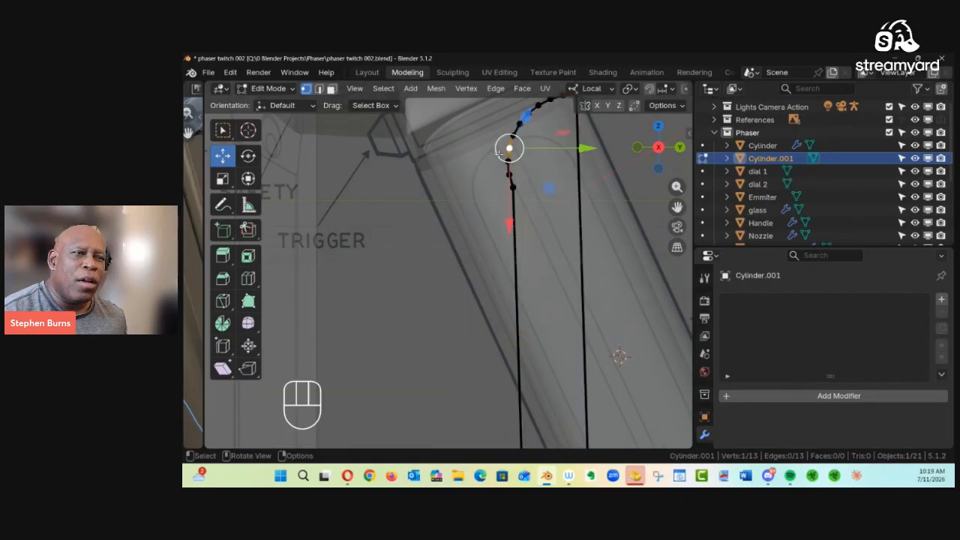
left_click_drag(491, 158, 548, 476)
key("ctrl+z")
left_click_drag(517, 446, 525, 259, "alt+shift")
left_click_drag(527, 323, 558, 386, "shift")
left_click_drag(553, 308, 566, 407, "ctrl+alt")
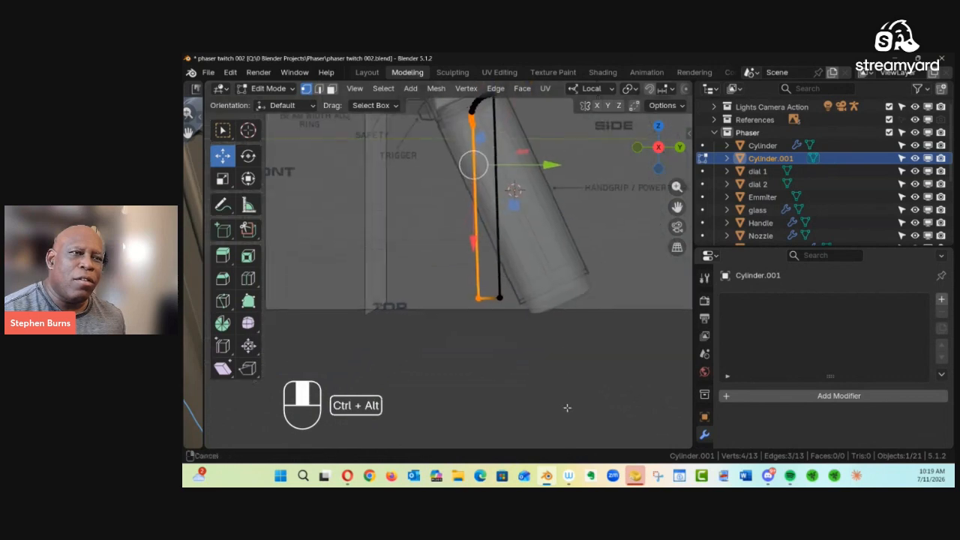
left_click_drag(504, 268, 554, 357, "alt+shift")
key("s")
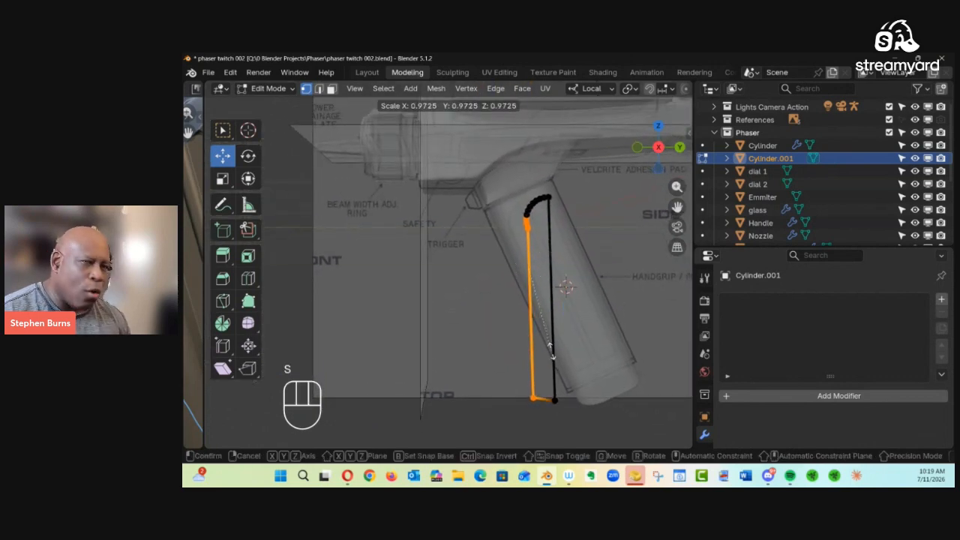
key("y")
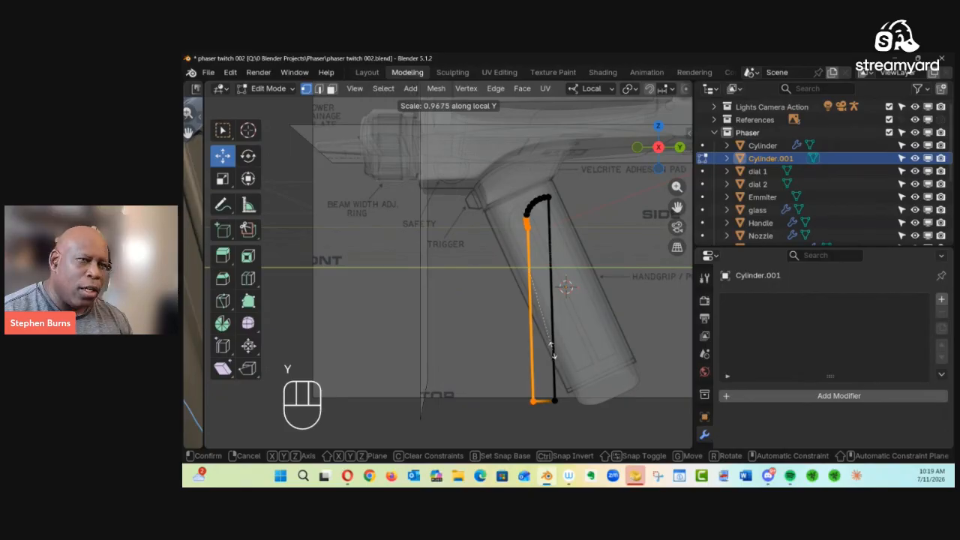
type("0")
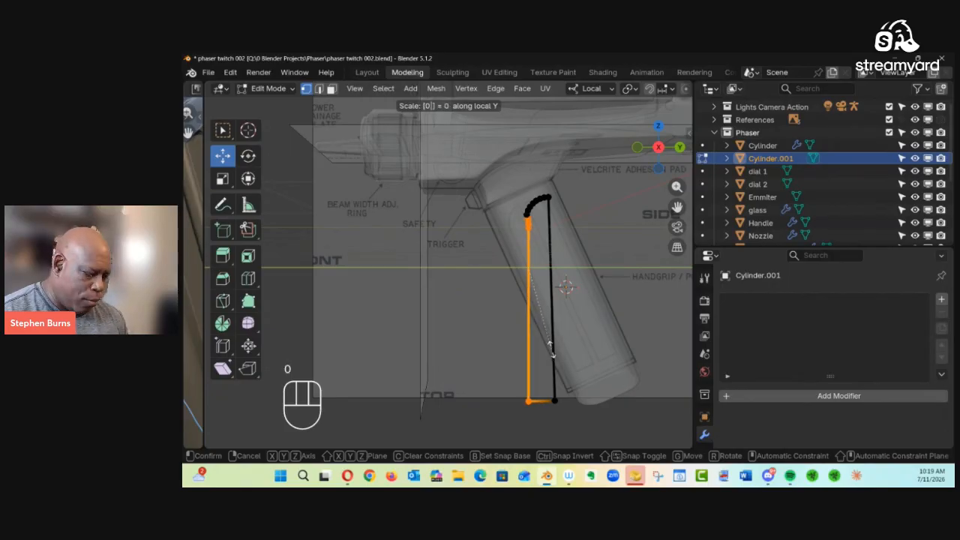
key("Return")
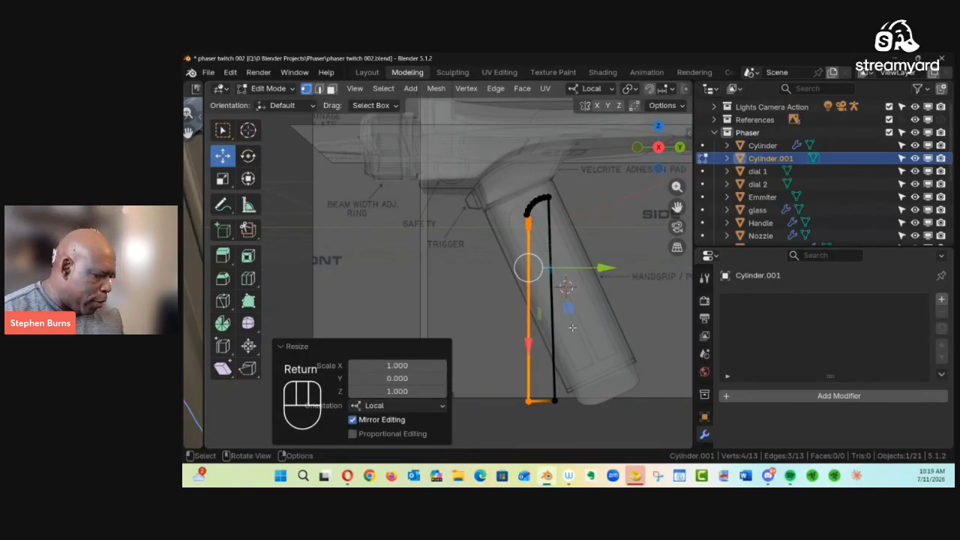
Move the straightened long side of the outline by -0.017193 m along Y
left_click_drag(572, 327, 600, 204, "ctrl+alt")
left_click_drag(648, 193, 500, 189, "alt+shift")
left_click_drag(510, 354, 627, 370, "alt+shift")
left_click_drag(608, 258, 558, 142, "alt+shift")
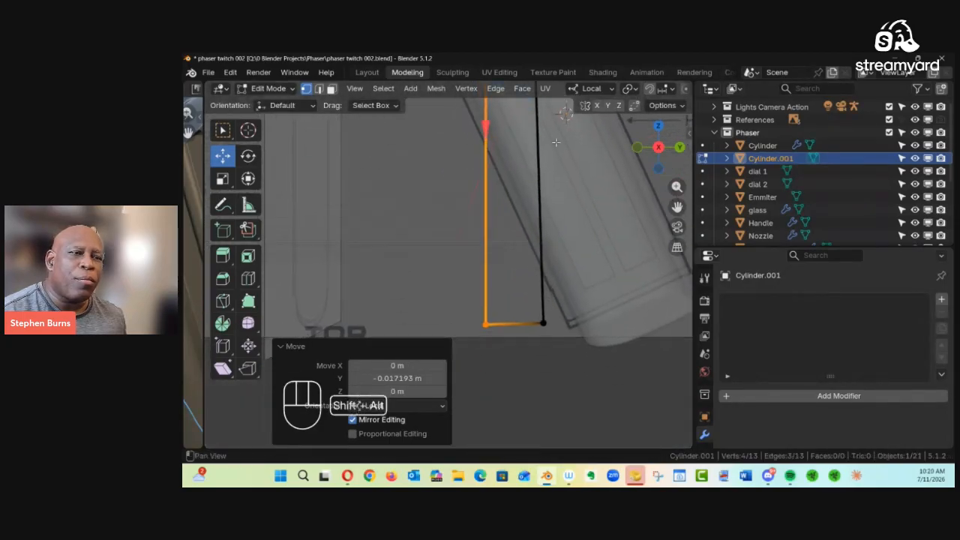
left_click_drag(547, 224, 536, 392, "alt+shift")
Select the outline's entire edge loop in edge mode and scale it along local Z to flatten it
left_click_drag(488, 322, 517, 263, "alt")
left_click_drag(517, 248, 561, 328, "alt")
left_click_drag(529, 262, 524, 331, "alt+shift")
key("3")
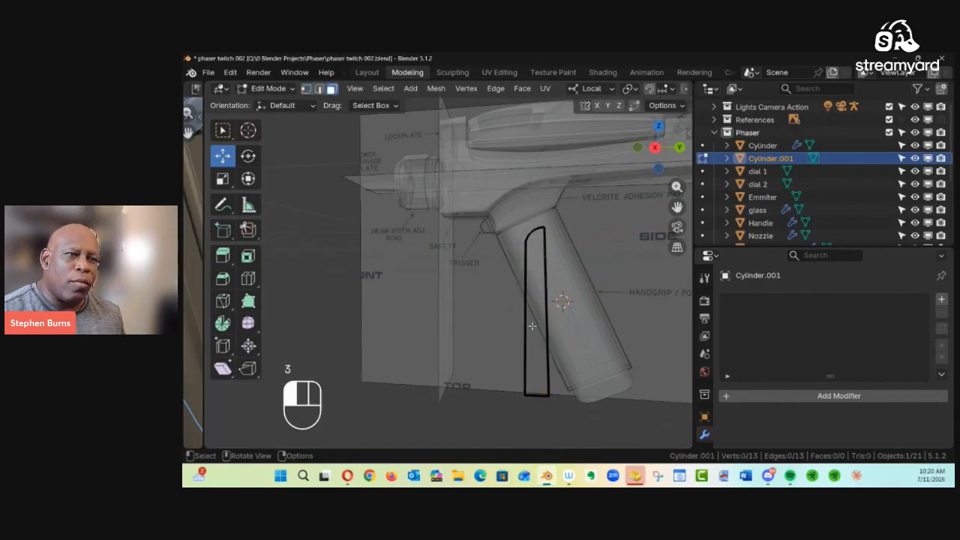
left_click_drag(612, 246, 309, 256, "ctrl+alt")
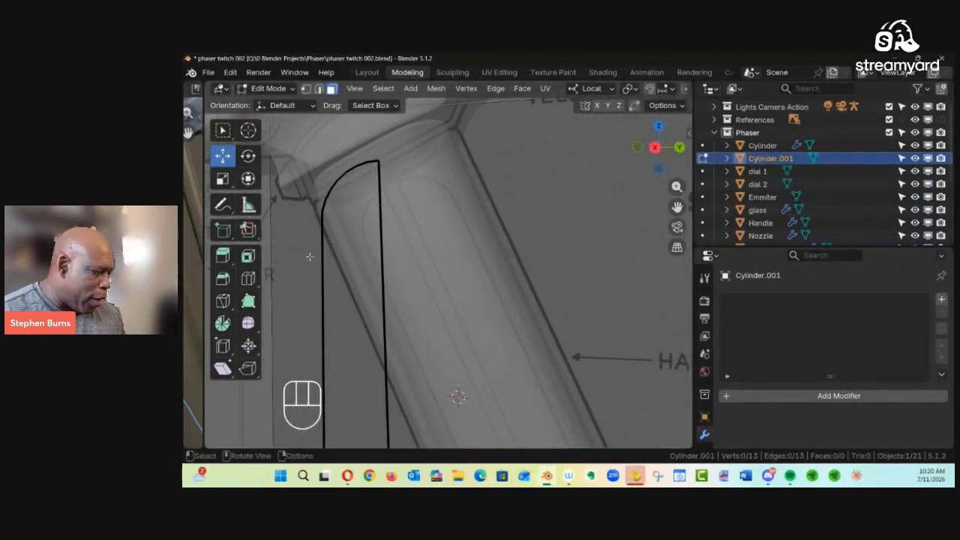
left_click(379, 307, "alt")
left_click_drag(458, 293, 586, 197, "ctrl+alt")
left_click(279, 365)
left_click_drag(494, 284, 611, 283, "alt")
middle_click_drag(611, 283, 616, 289, "alt")
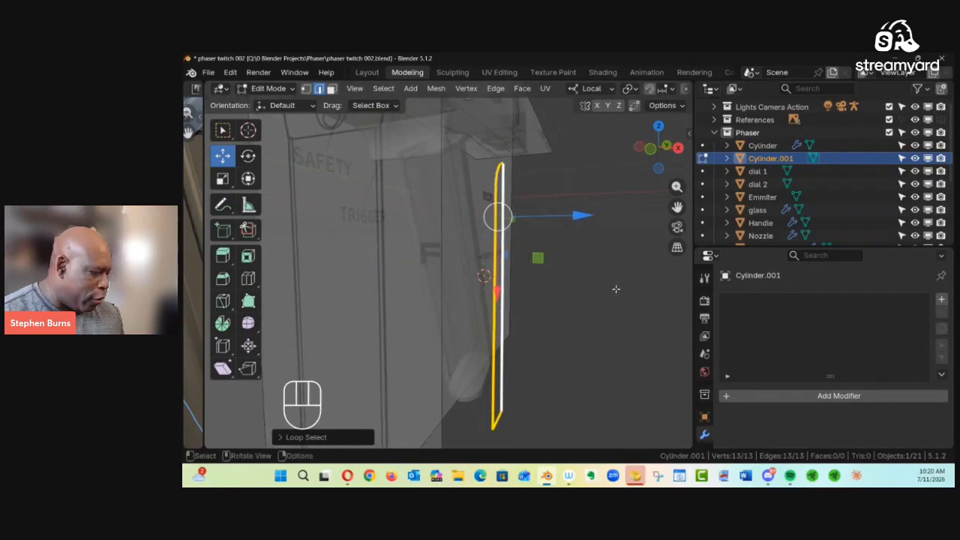
key("s")
key("z")
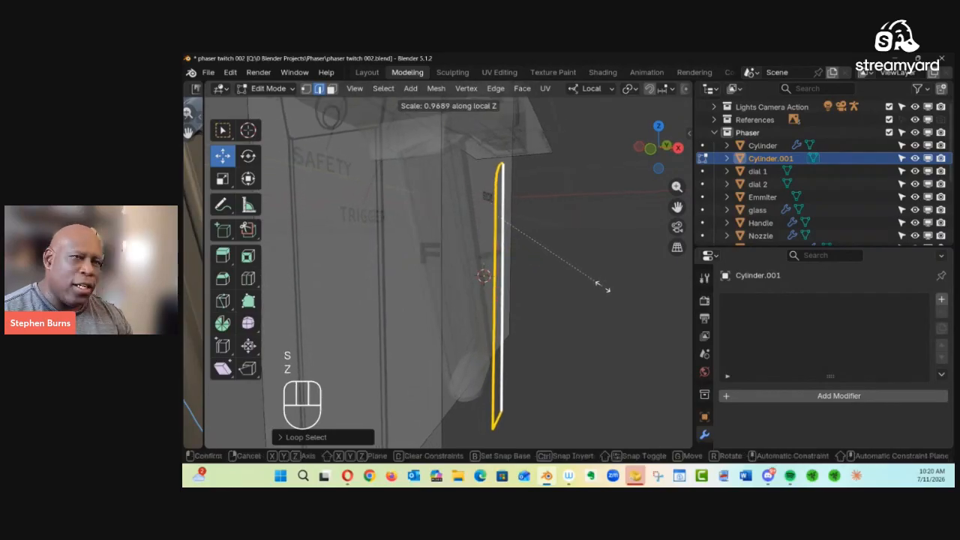
key("Return")
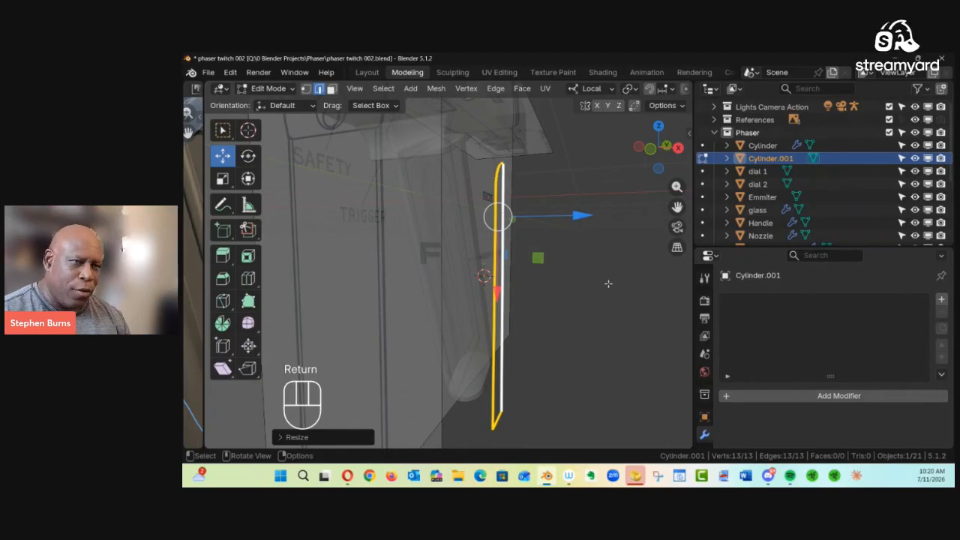
Fill the outline with a face, extrude it about 0.12 m, and inspect the solid with X-ray off
key("f")
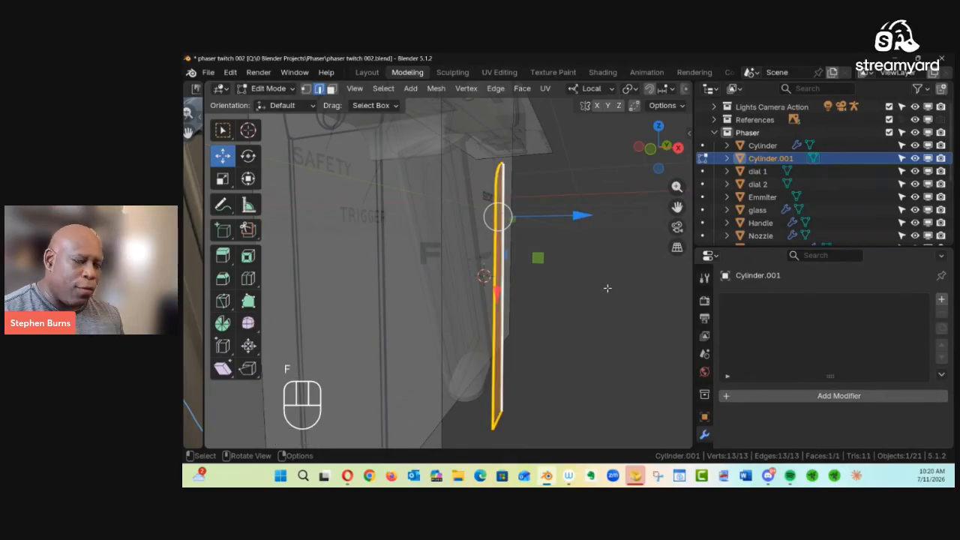
middle_click_drag(615, 277, 586, 256, "alt")
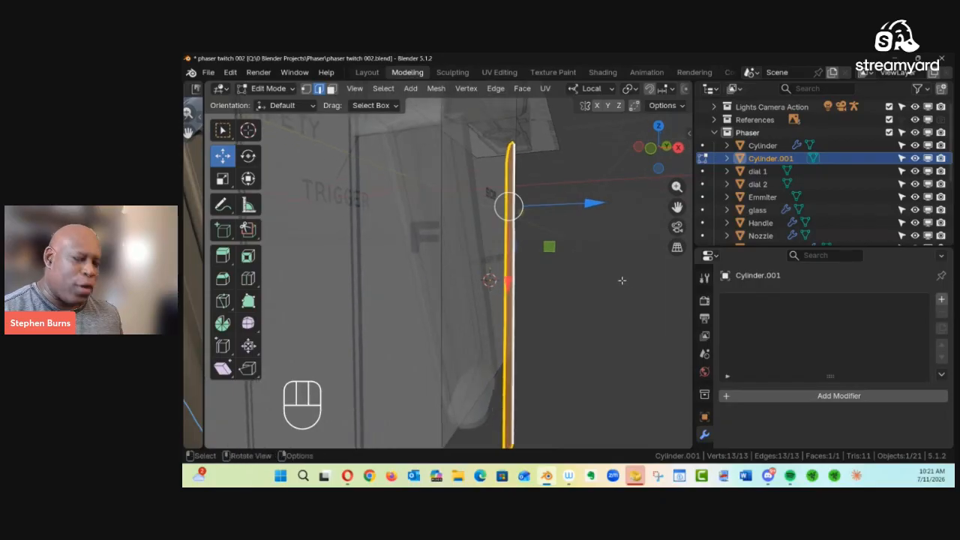
key("e")
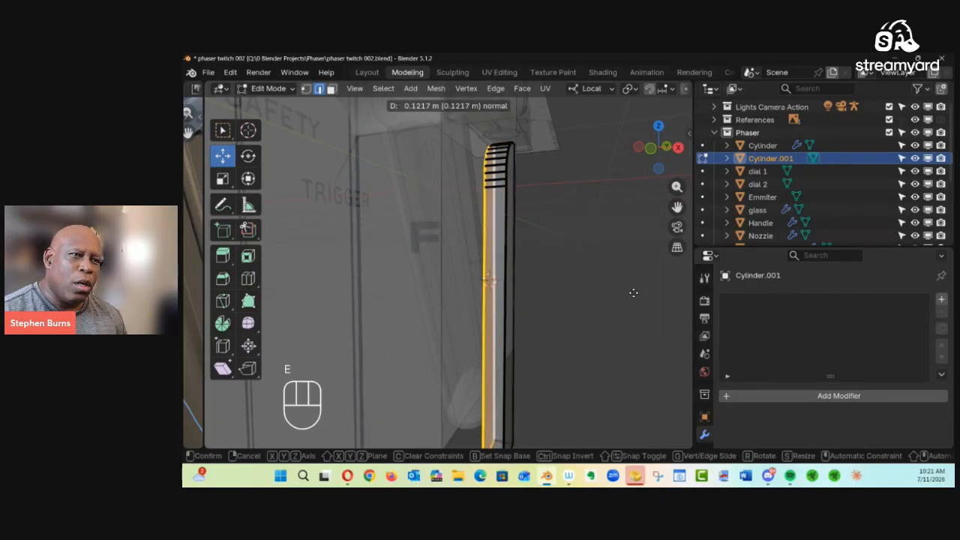
left_click(630, 297)
middle_click_drag(596, 342, 351, 334, "alt")
left_click(466, 325)
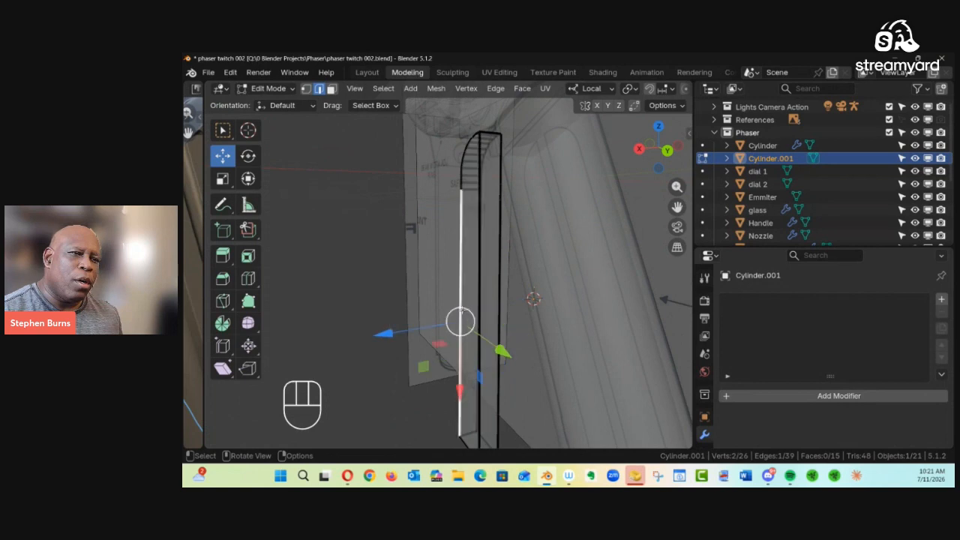
key("alt+z")
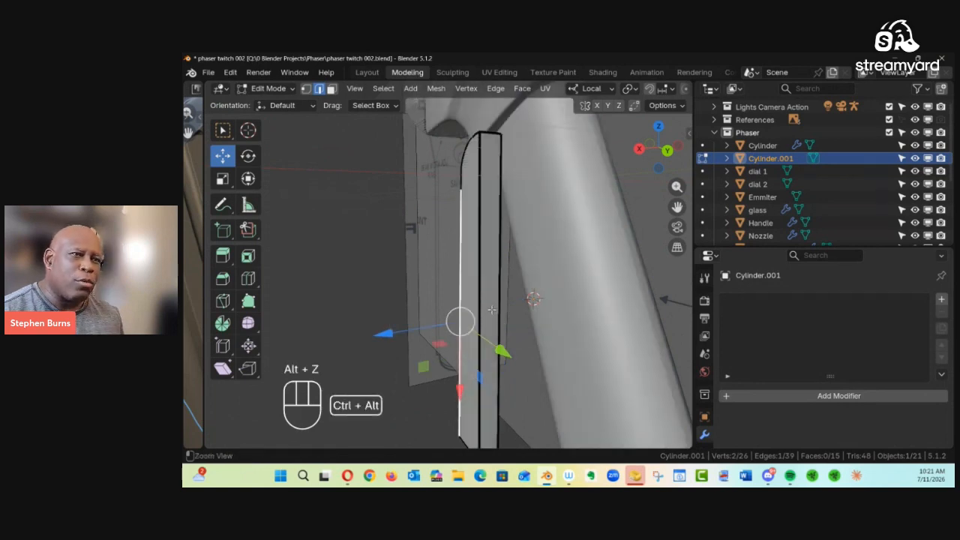
middle_click_drag(491, 309, 474, 330, "alt")
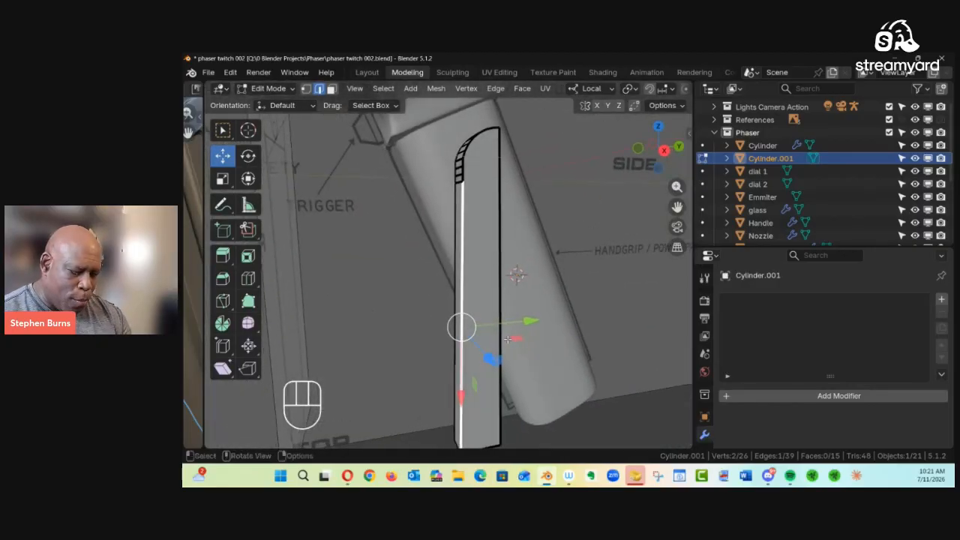
Select the entire extruded solid in the side view with X-ray on and rotate it until its side opposite the arc is vertical
key("KP_3")
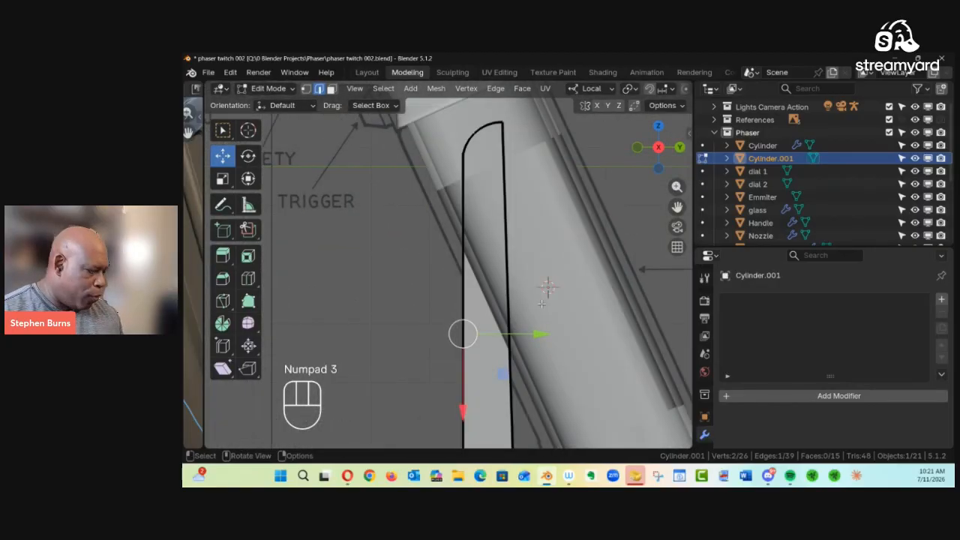
key("alt+z")
left_click_drag(541, 304, 491, 355, "ctrl+alt")
key("a")
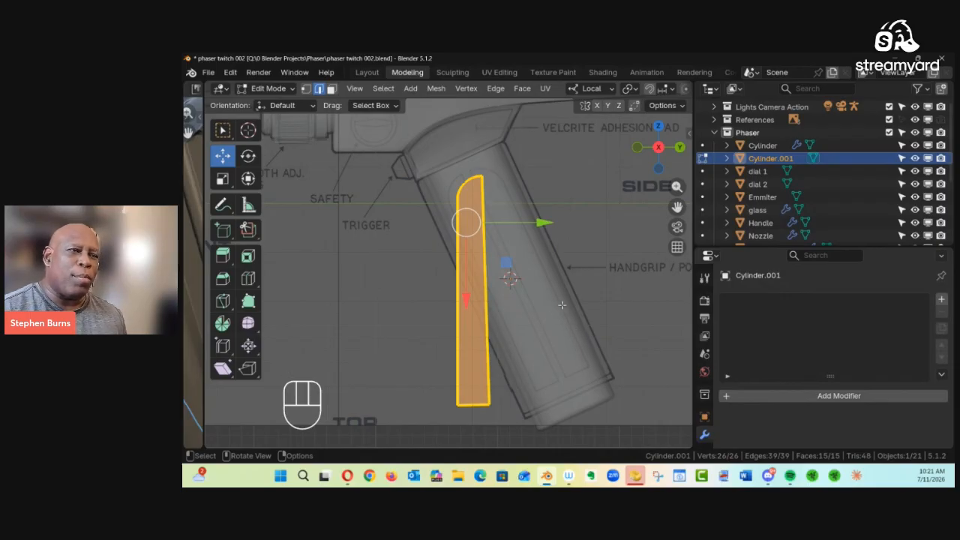
key("r")
left_click(603, 318)
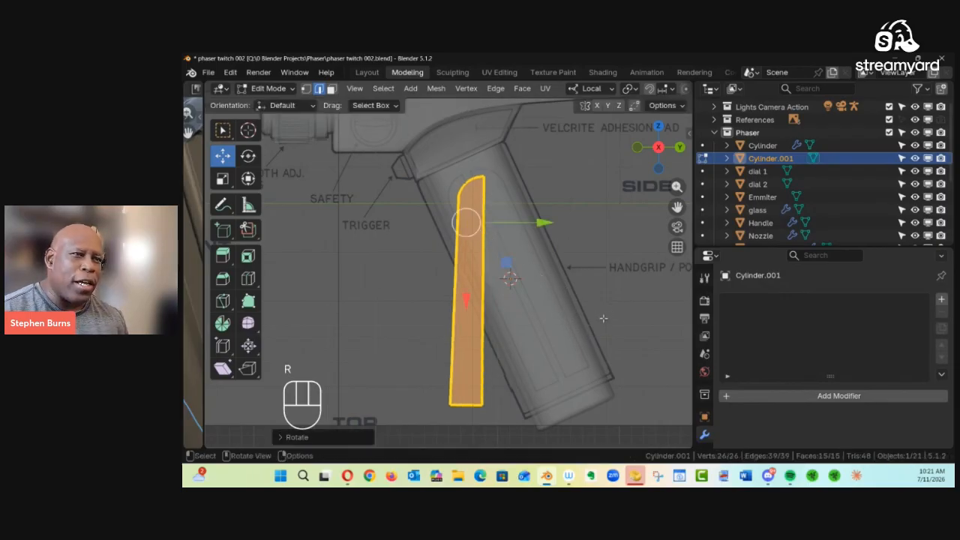
Rotate the selected solid in the side view until it follows the handle's tilt, and deselect it
key("r")
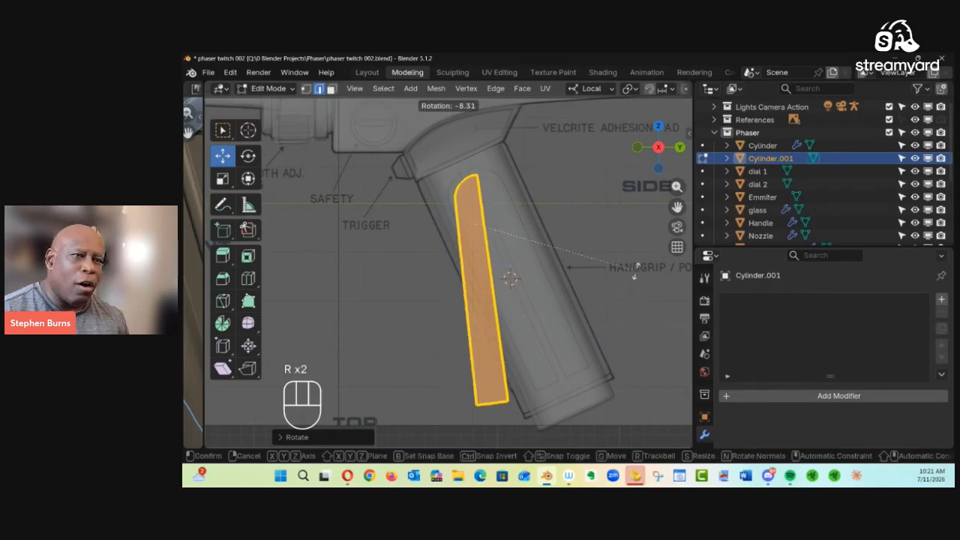
left_click(654, 221)
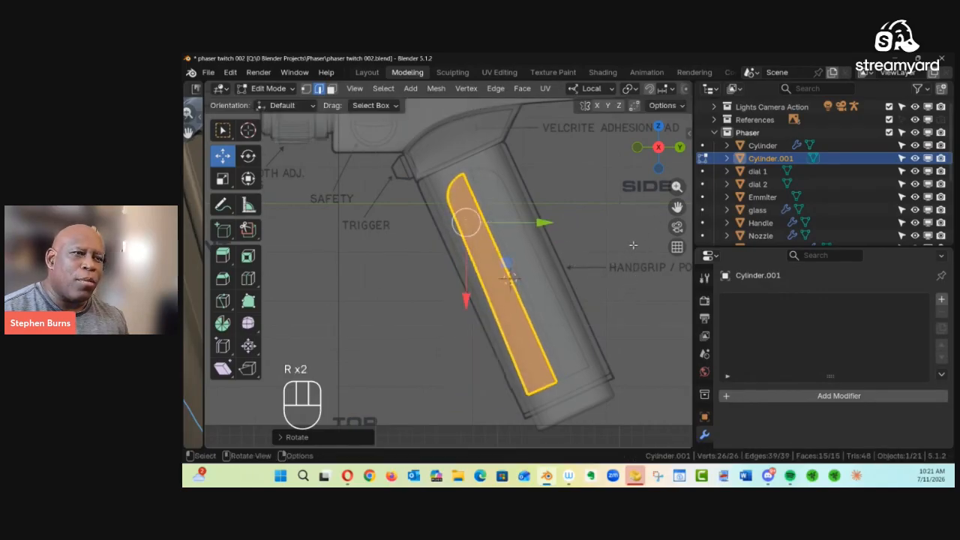
scroll(595, 303, "up", 5)
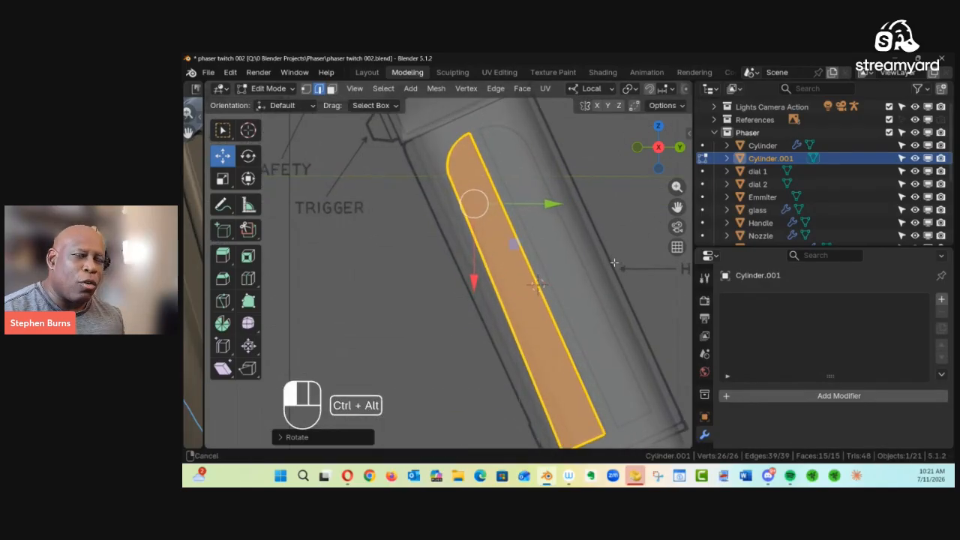
scroll(473, 260, "down", 2)
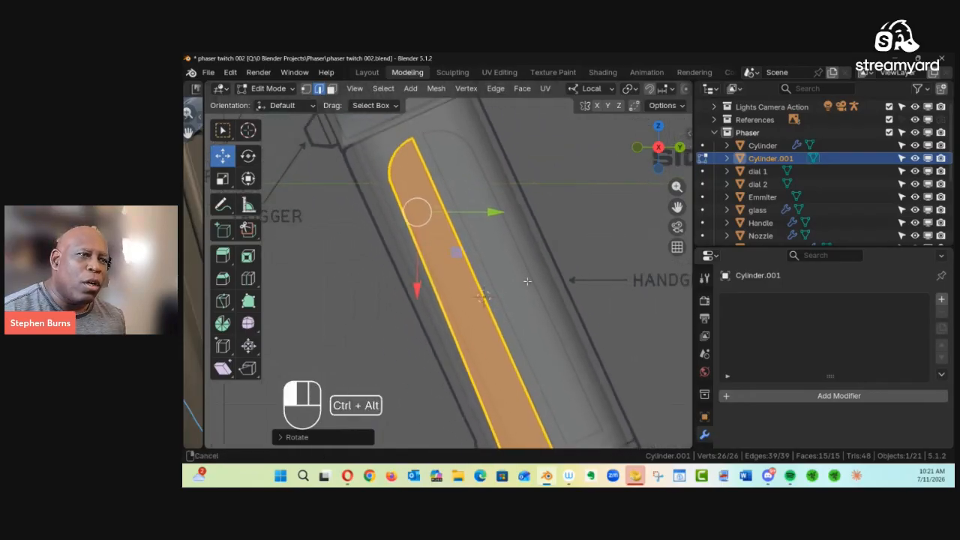
left_click(541, 287)
left_click_drag(555, 273, 522, 302, "alt")
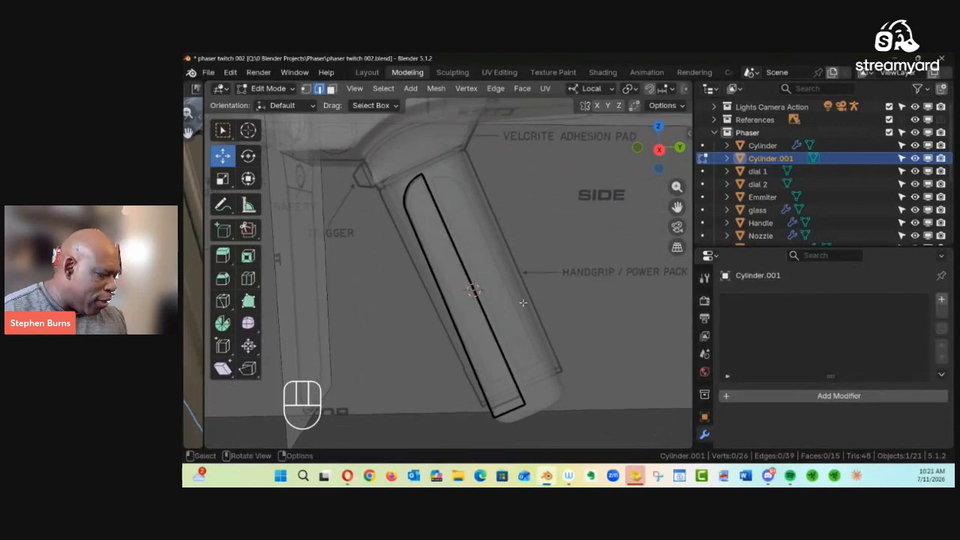
Select the entire solid in face mode and fine-tune its rotation in the side view to parallel the reference groove
key("3")
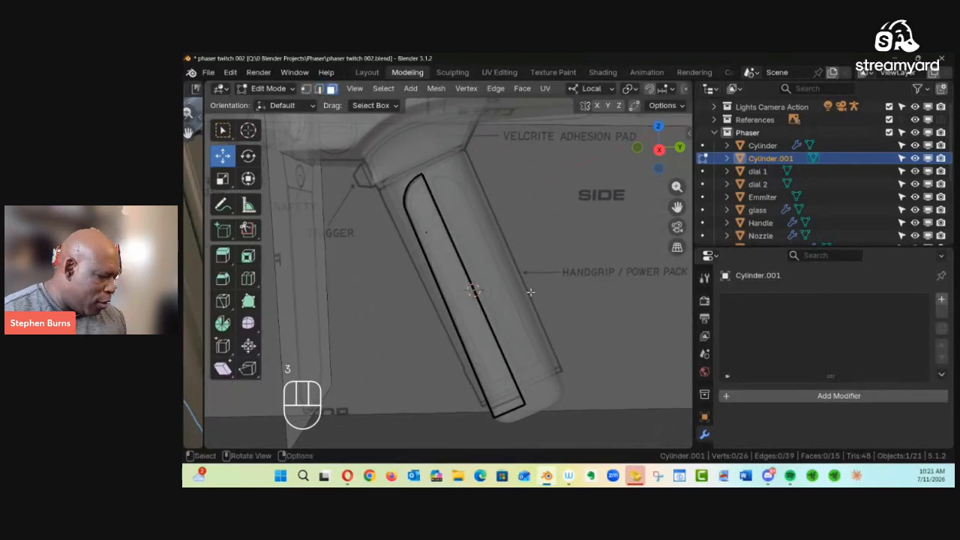
key("a")
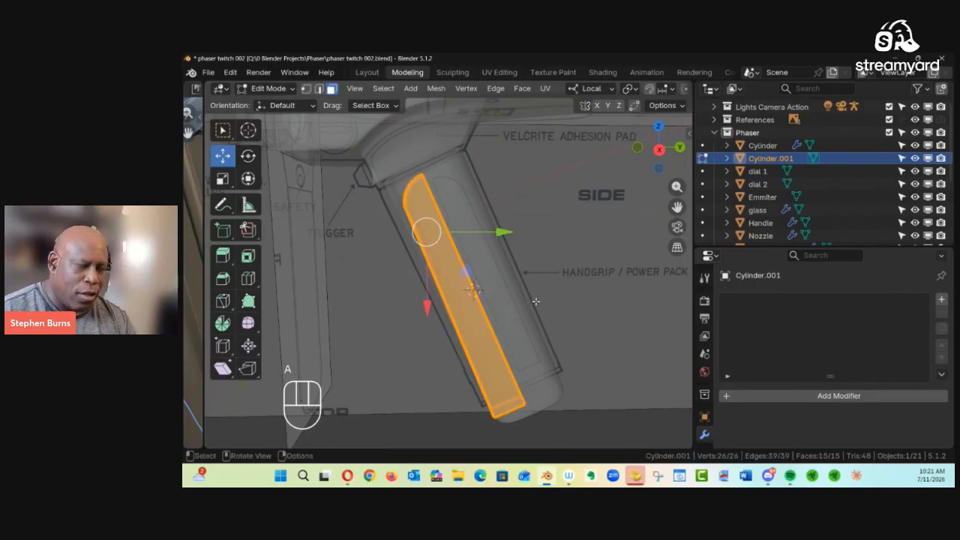
key("KP_3")
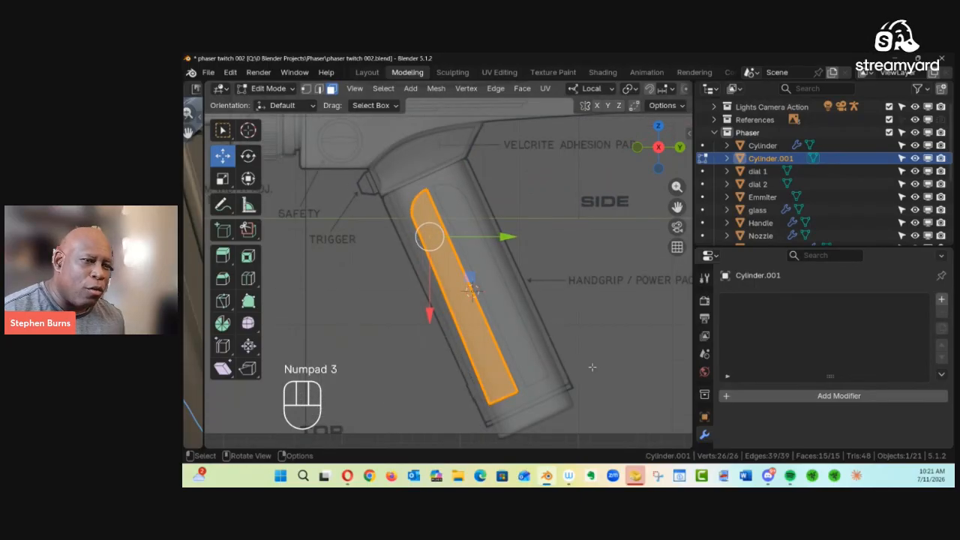
left_click_drag(568, 381, 578, 264, "ctrl+alt")
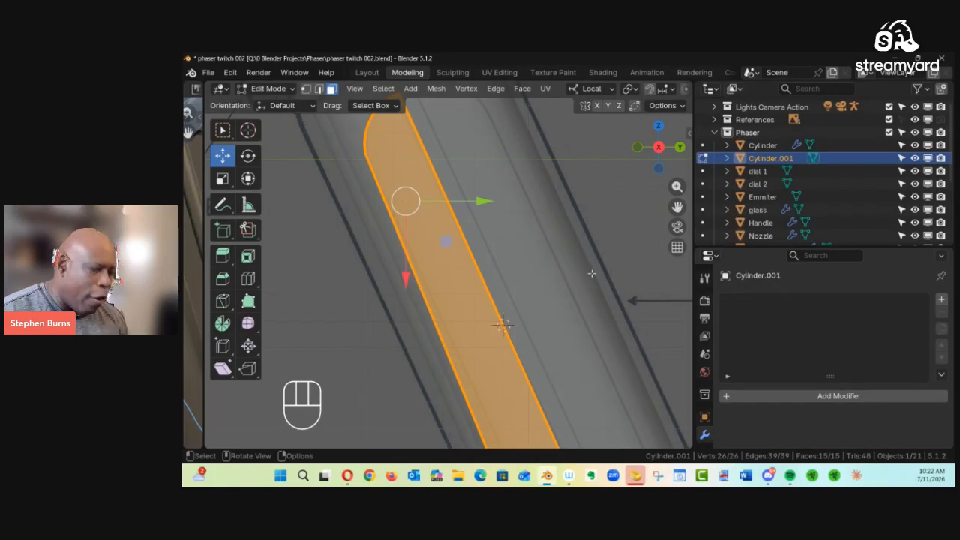
key("r")
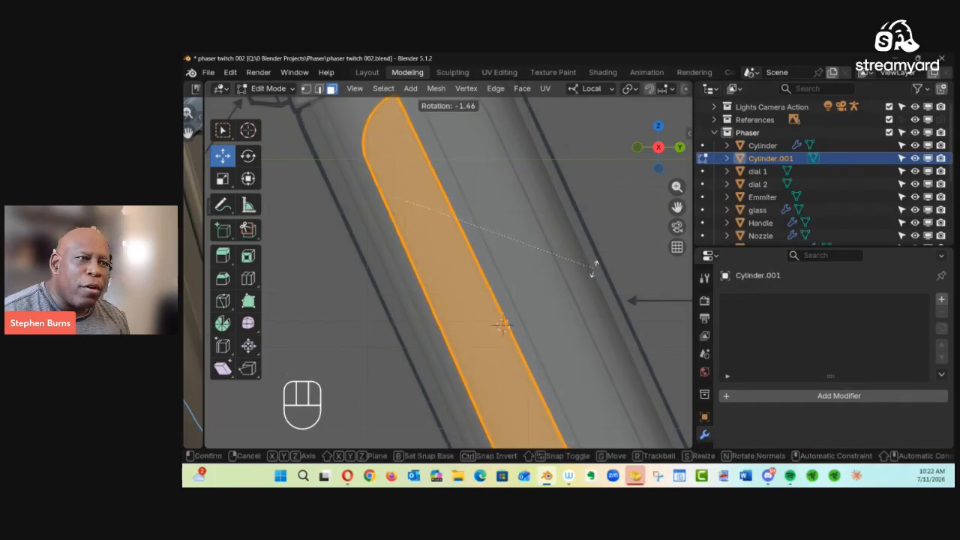
left_click(594, 274)
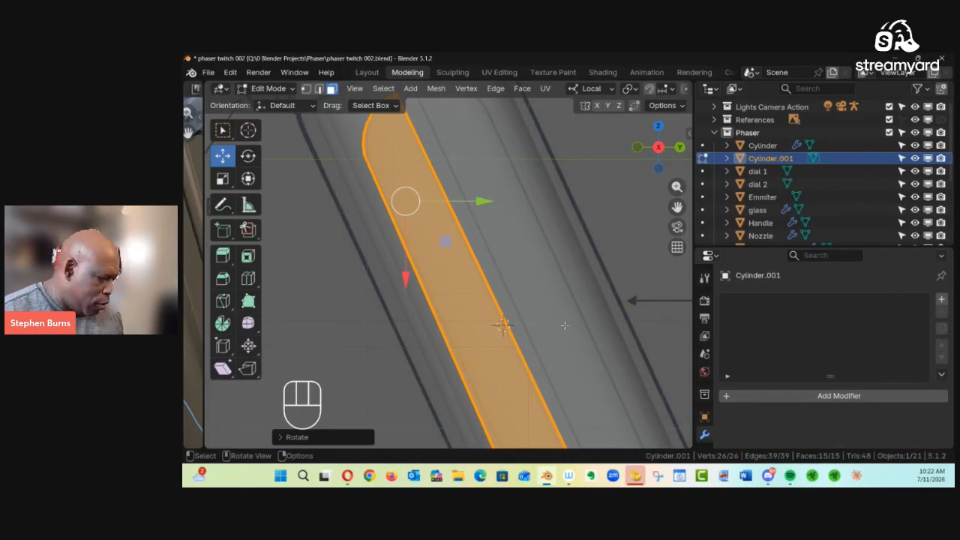
Select the outer corner edge at the solid's lower end in edge mode and move it slightly inward to square the end
left_click_drag(577, 301, 497, 381, "alt+shift")
left_click_drag(497, 381, 558, 273, "alt+shift")
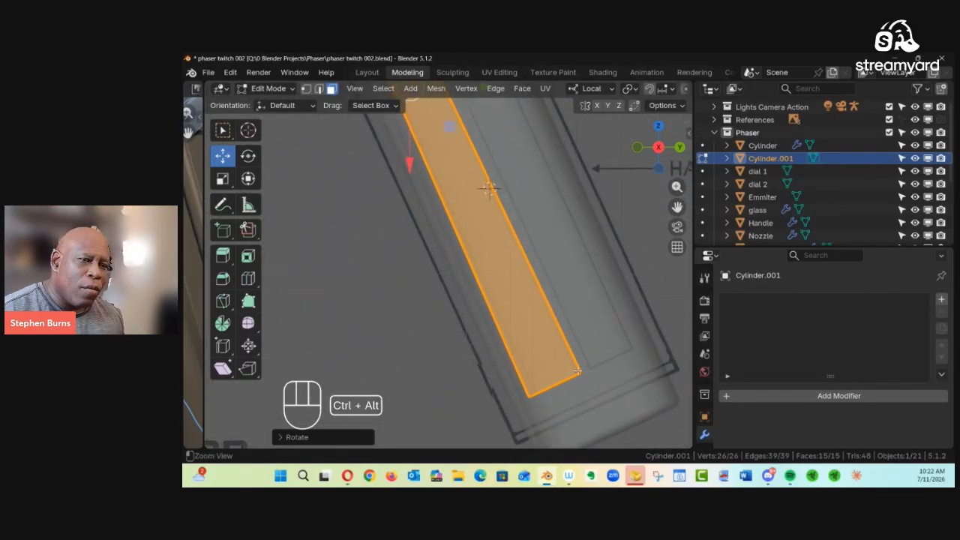
key("2")
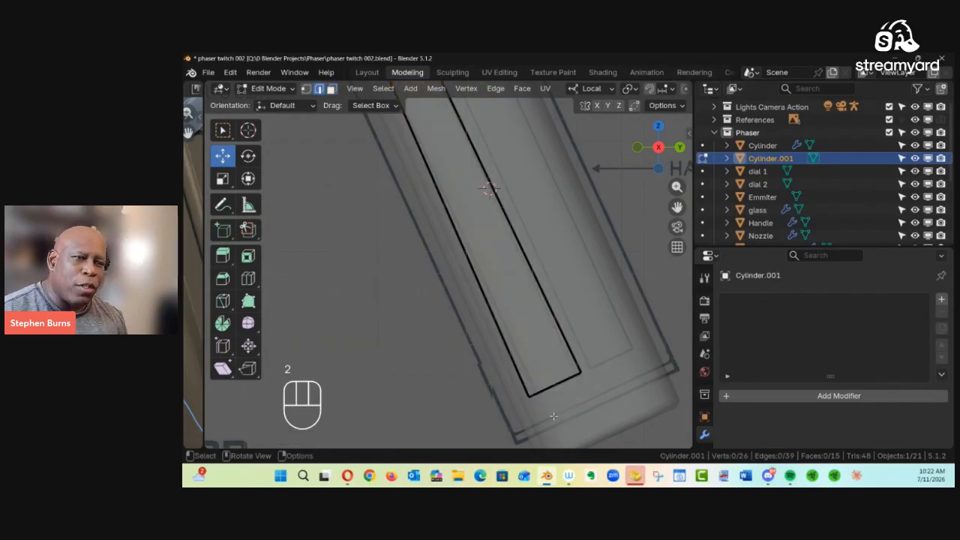
left_click(529, 404)
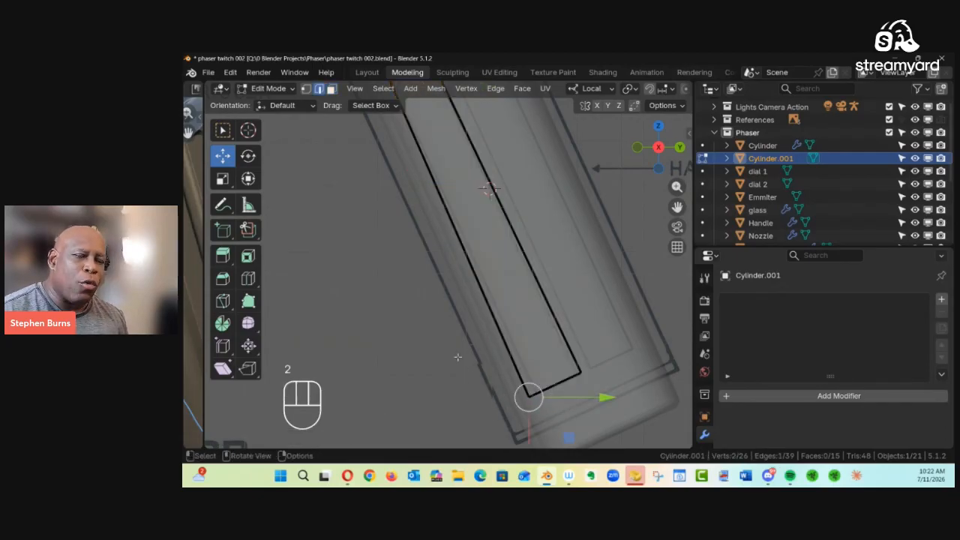
left_click_drag(529, 395, 541, 391)
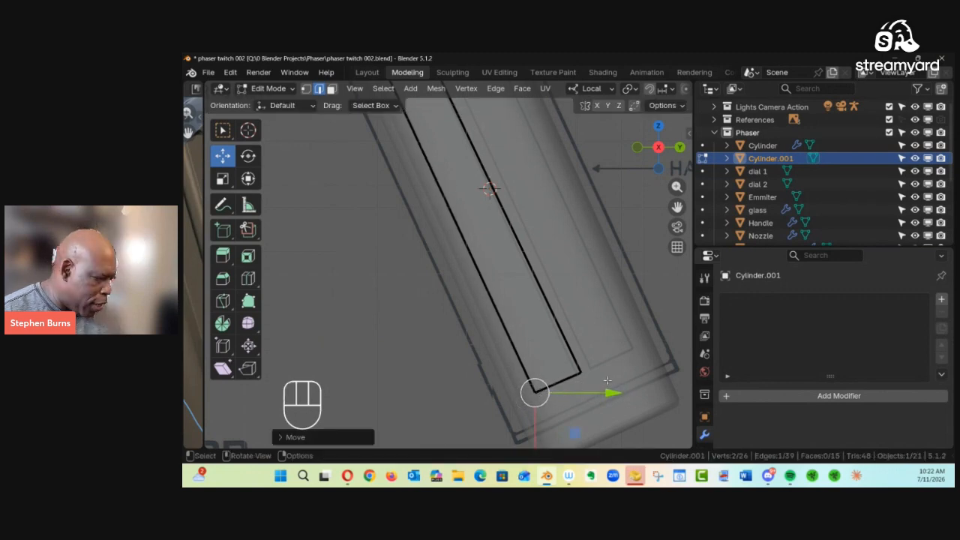
left_click_drag(607, 380, 538, 251, "ctrl+alt")
left_click_drag(609, 325, 538, 326)
left_click_drag(449, 176, 592, 398, "alt+shift")
left_click_drag(565, 284, 585, 351, "alt+shift")
left_click_drag(532, 301, 524, 258, "ctrl+alt")
left_click_drag(544, 144, 428, 342)
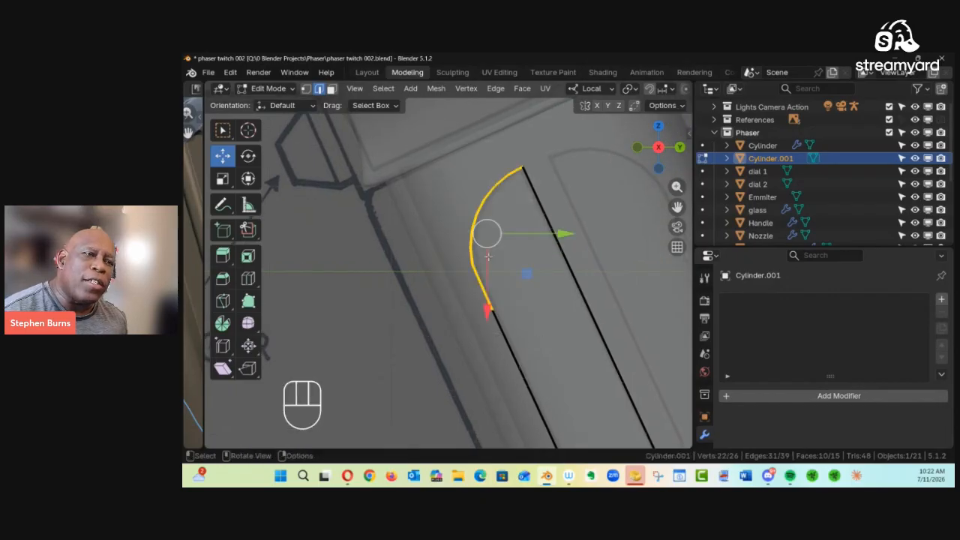
left_click_drag(496, 237, 496, 241)
left_click(464, 244)
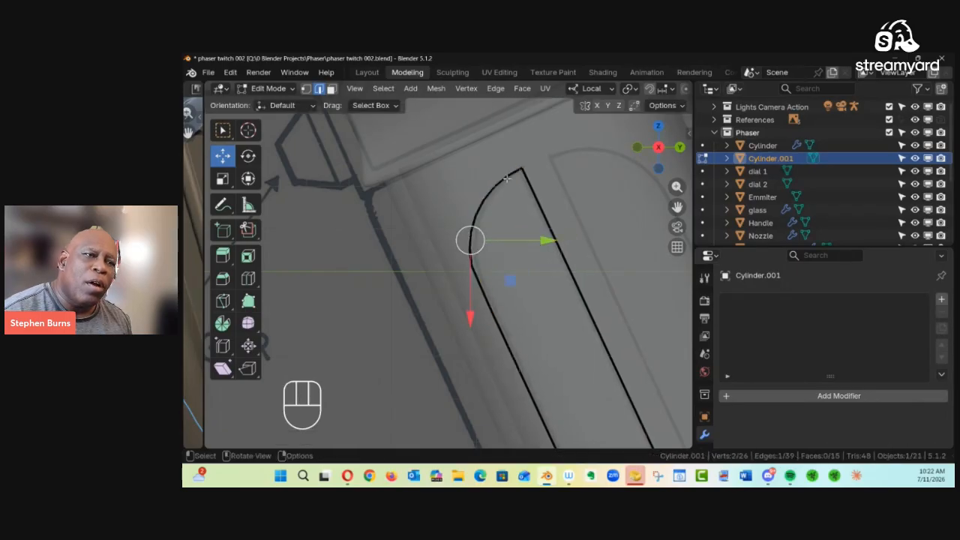
left_click_drag(509, 164, 457, 322)
left_click(525, 294)
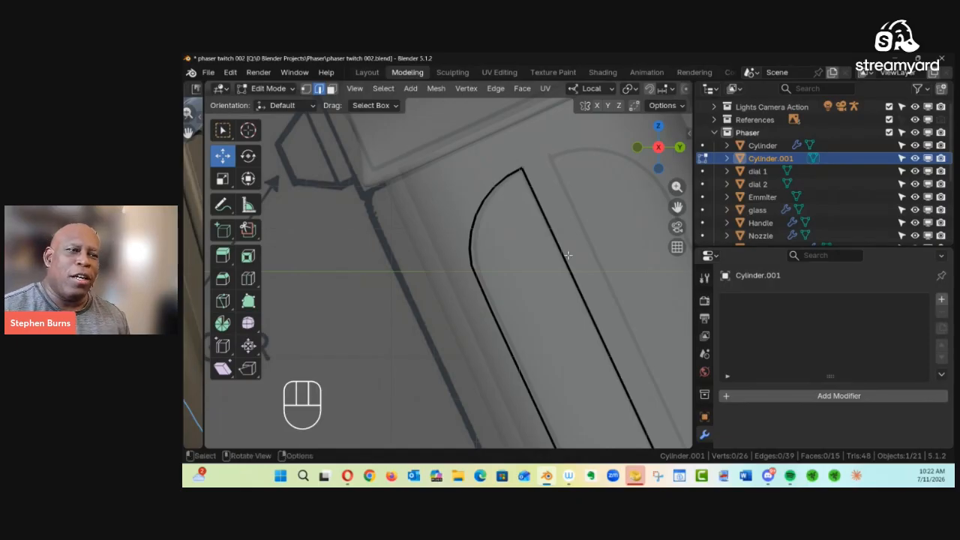
Select the edge midway along the arc and move it 0.0114 m in Y and 0.0038 m in Z with smooth proportional editing, size 0.2394 m
left_click(492, 255)
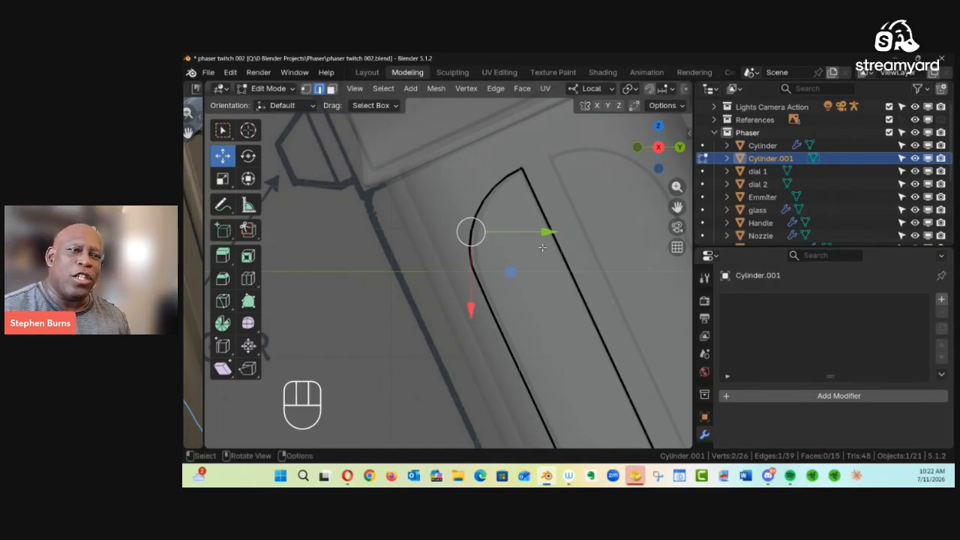
left_click_drag(522, 251, 490, 259, "alt")
key("KP_3")
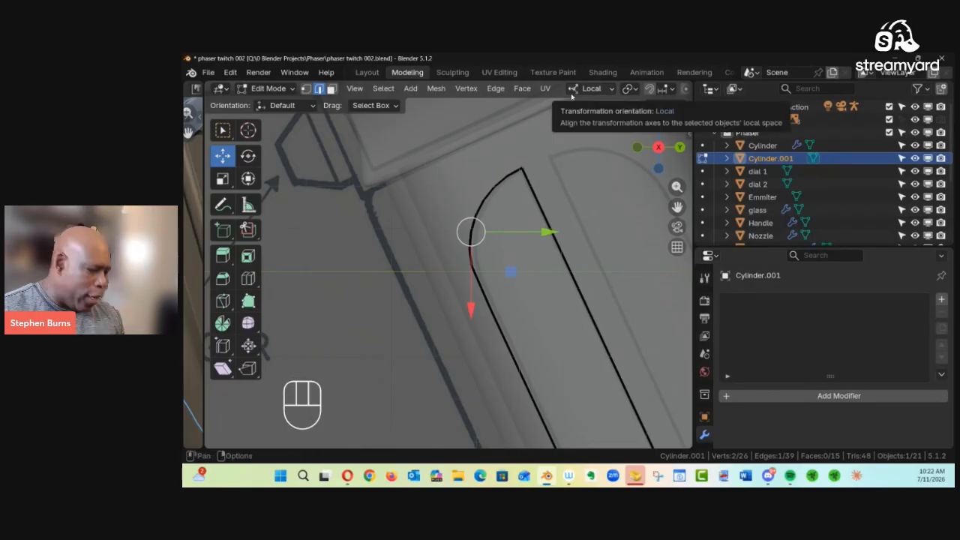
middle_click_drag(620, 91, 418, 90)
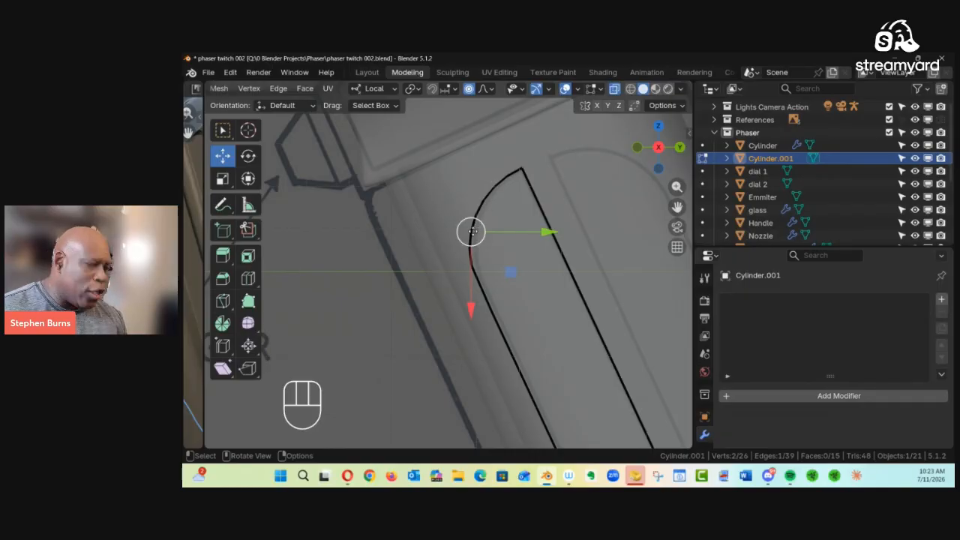
key("g")
scroll(472, 231, "up", 13)
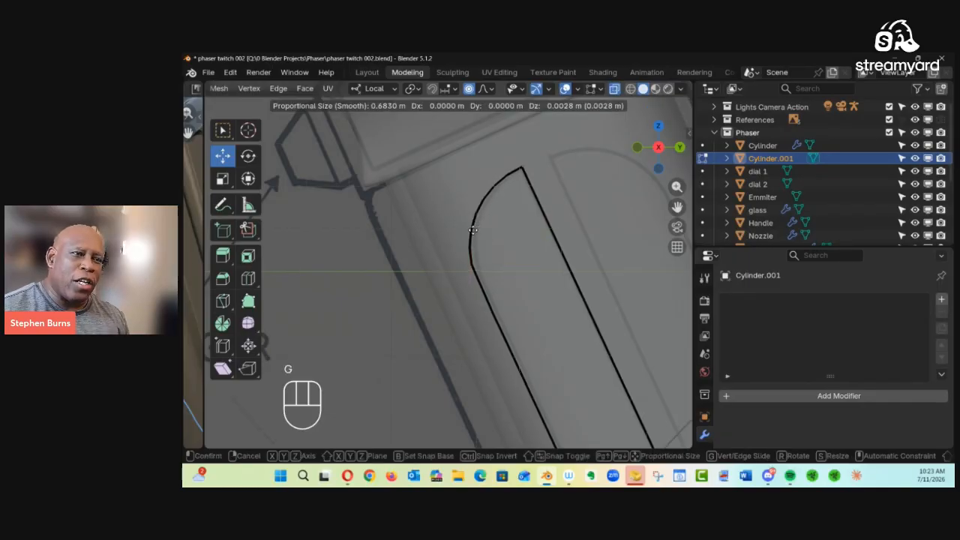
scroll(472, 230, "up", 2)
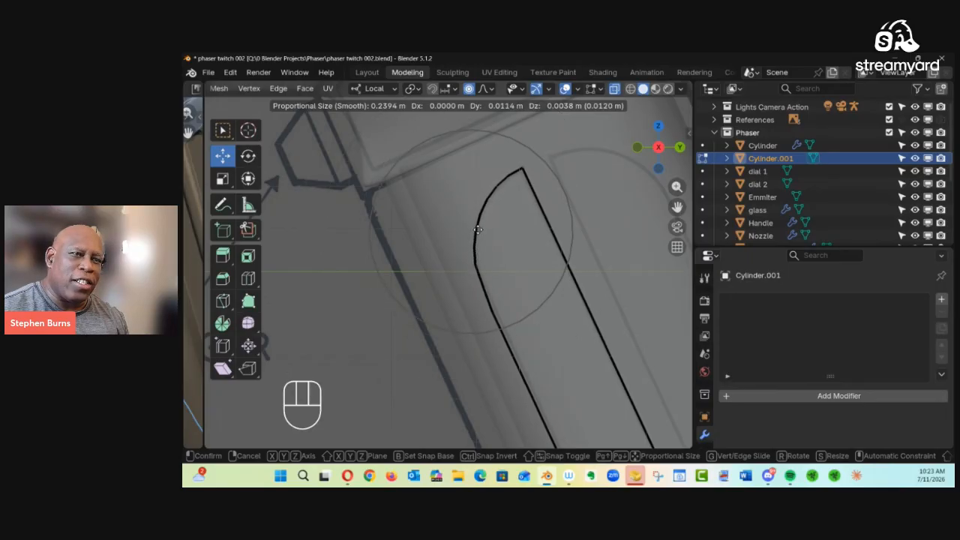
left_click(477, 230)
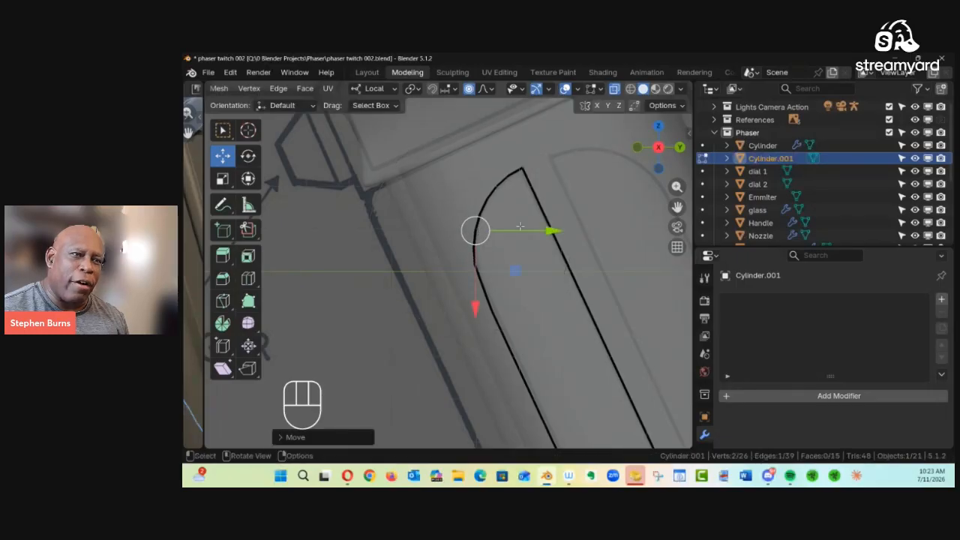
Select the edge at the arc's upper tip and move it slightly with proportional editing to smooth the curve
left_click_drag(535, 159, 469, 216)
left_click_drag(504, 175, 498, 178)
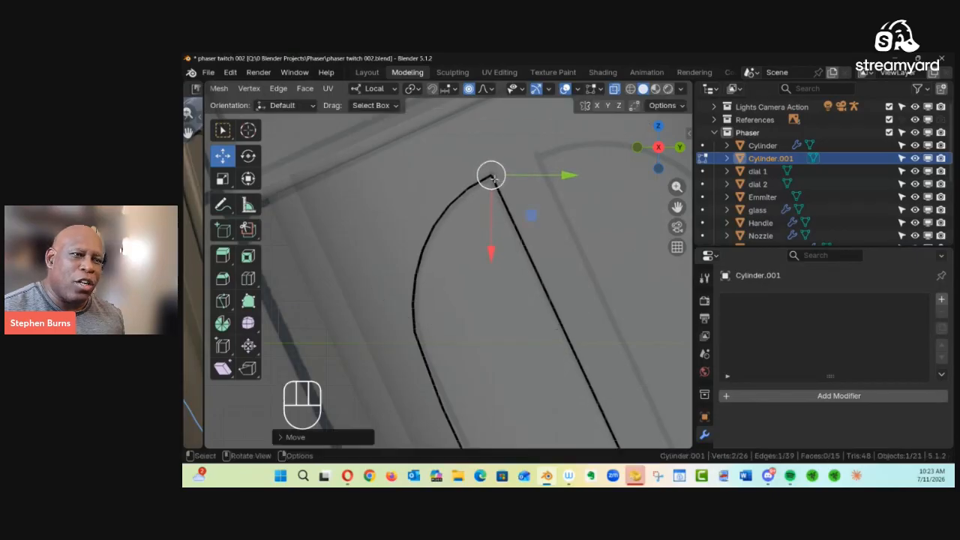
left_click_drag(469, 212, 478, 330, "ctrl+alt")
left_click_drag(478, 292, 484, 335, "ctrl+alt")
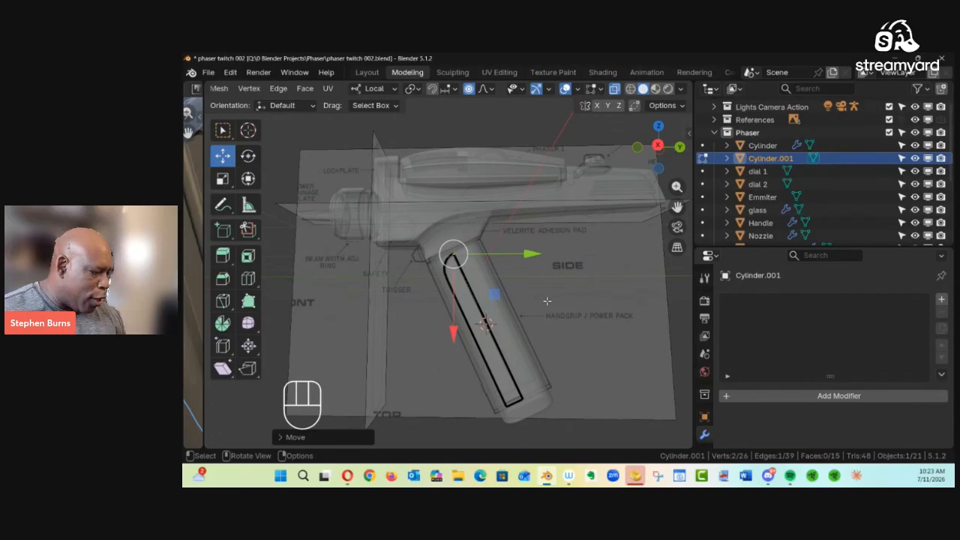
Select the entire solid in face mode and rotate it until its long sides are vertical in the side view
key("3")
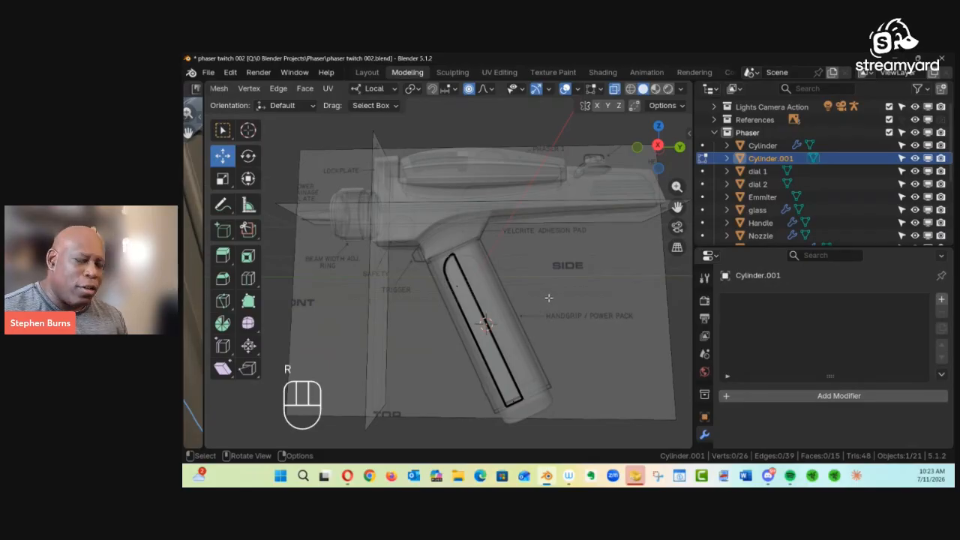
key("a")
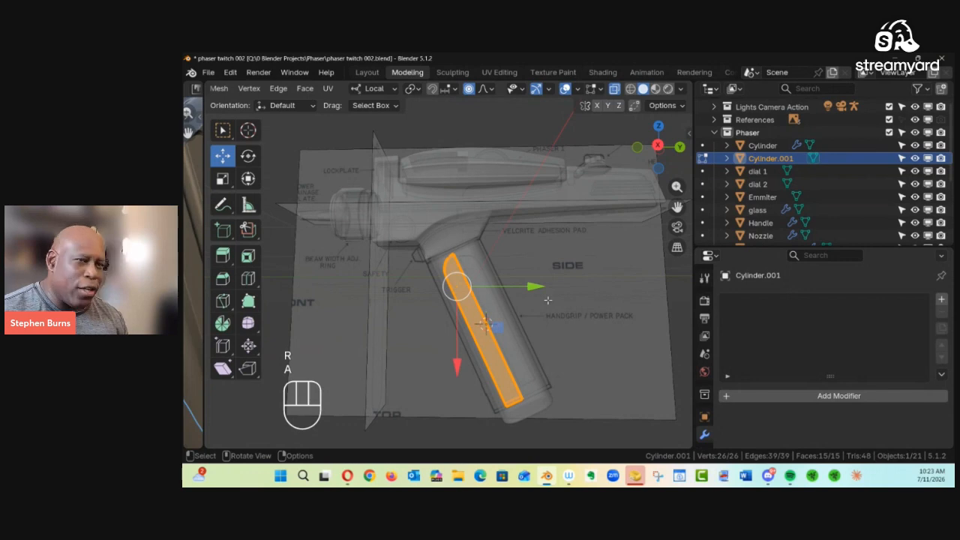
key("r")
key("space")
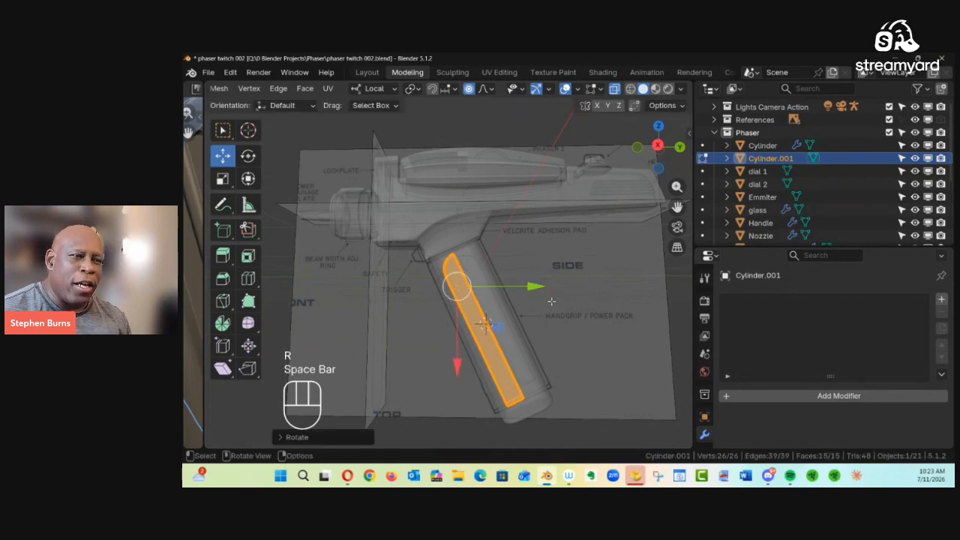
key("r")
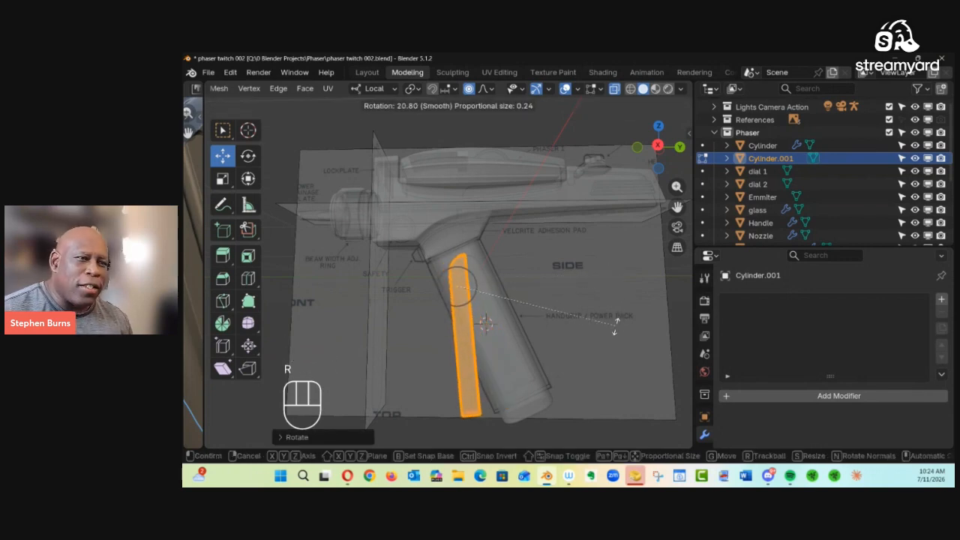
left_click(615, 338)
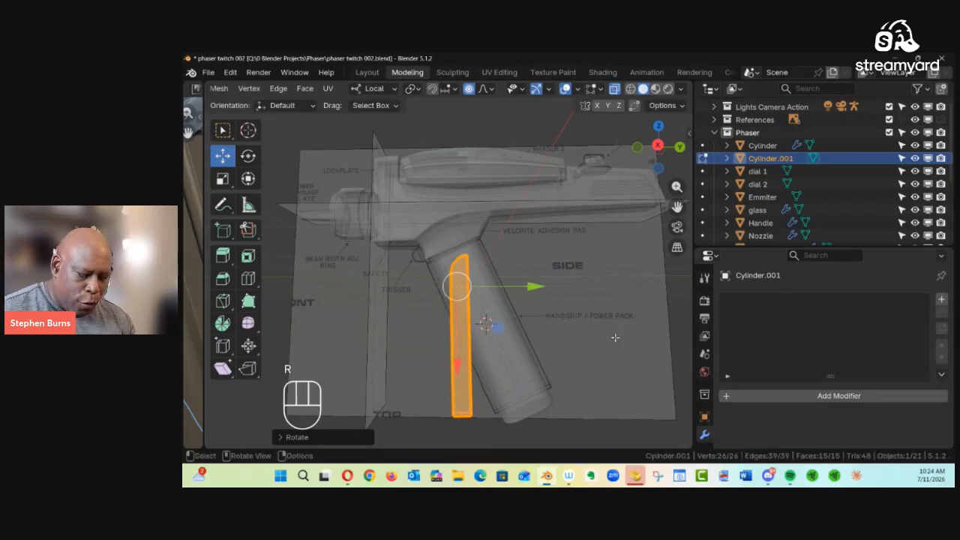
key("KP_3")
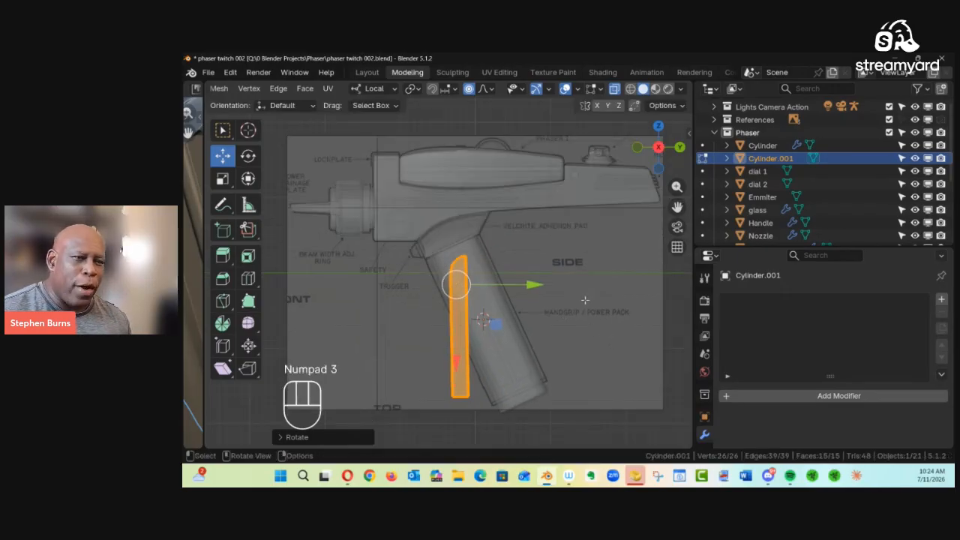
left_click_drag(551, 315, 534, 210, "ctrl+alt")
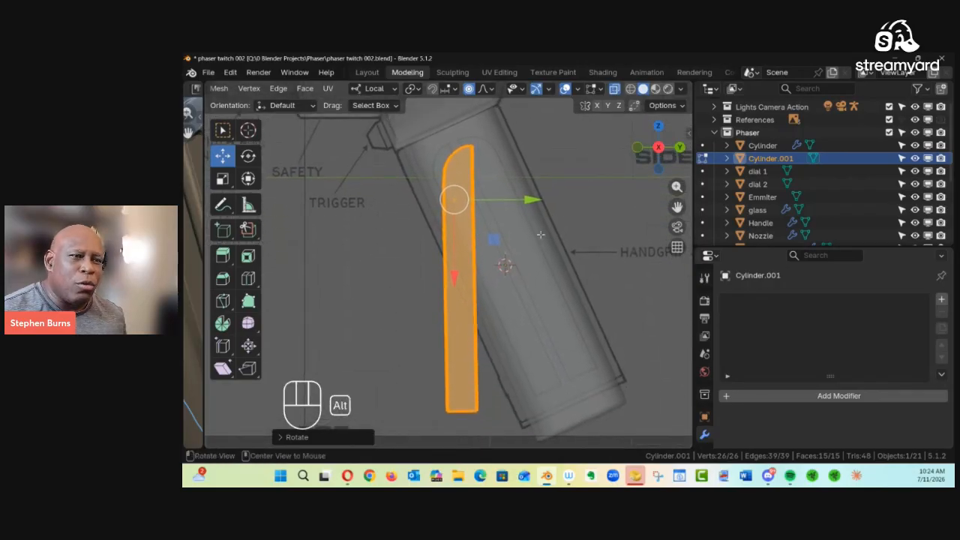
key("r")
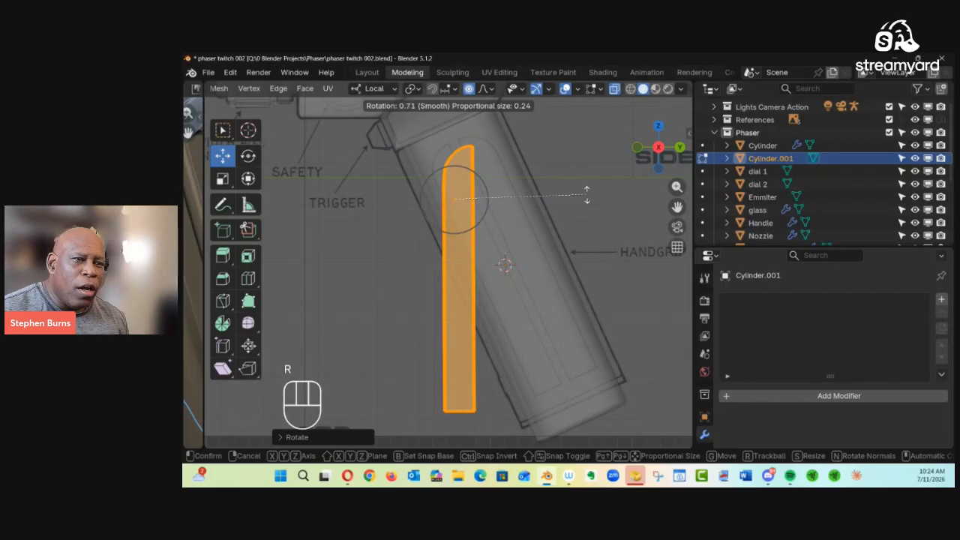
left_click(586, 196)
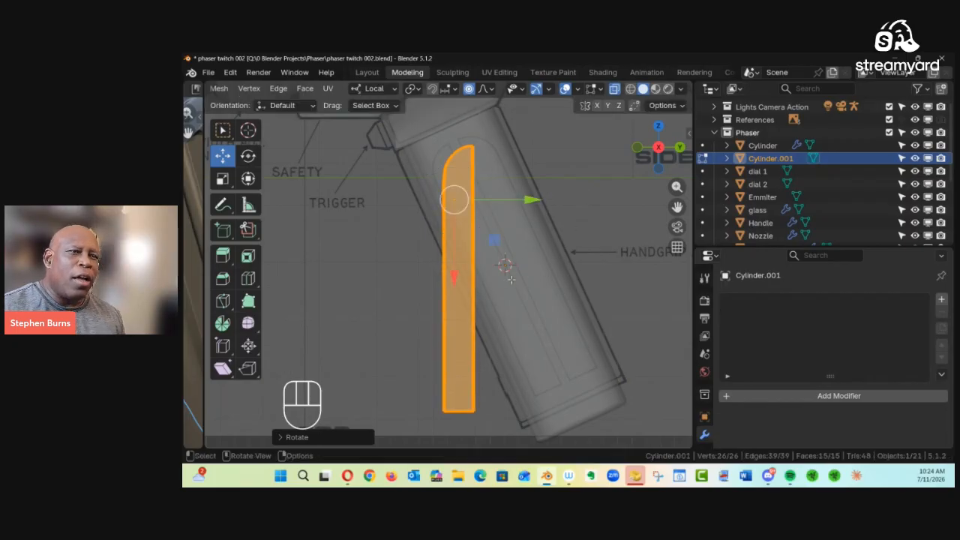
Move the whole solid down into the empty space below the handle and rotate it about 0.12° to straighten it
middle_click_drag(483, 375, 448, 423, "alt")
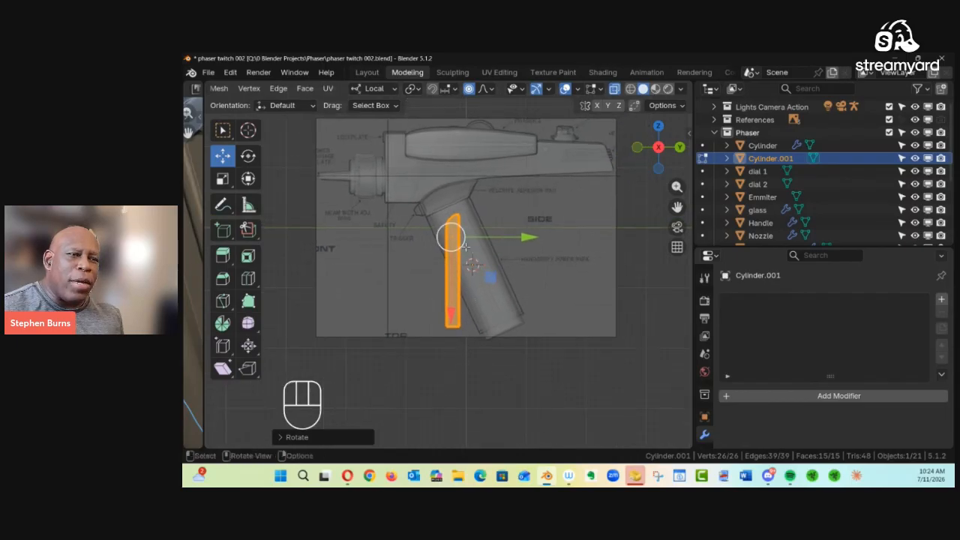
left_click_drag(453, 238, 461, 378)
left_click_drag(468, 389, 515, 216, "alt+shift")
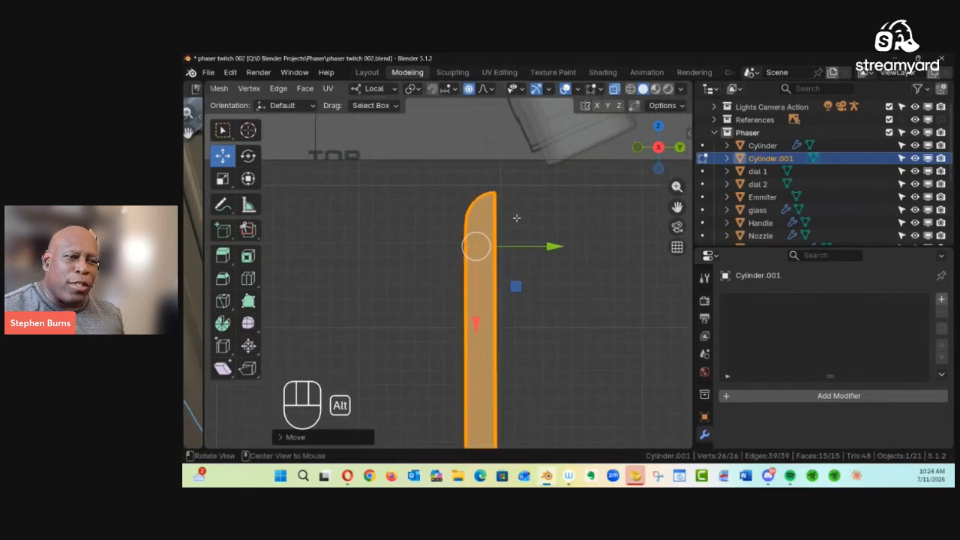
left_click_drag(519, 271, 523, 236, "alt+shift")
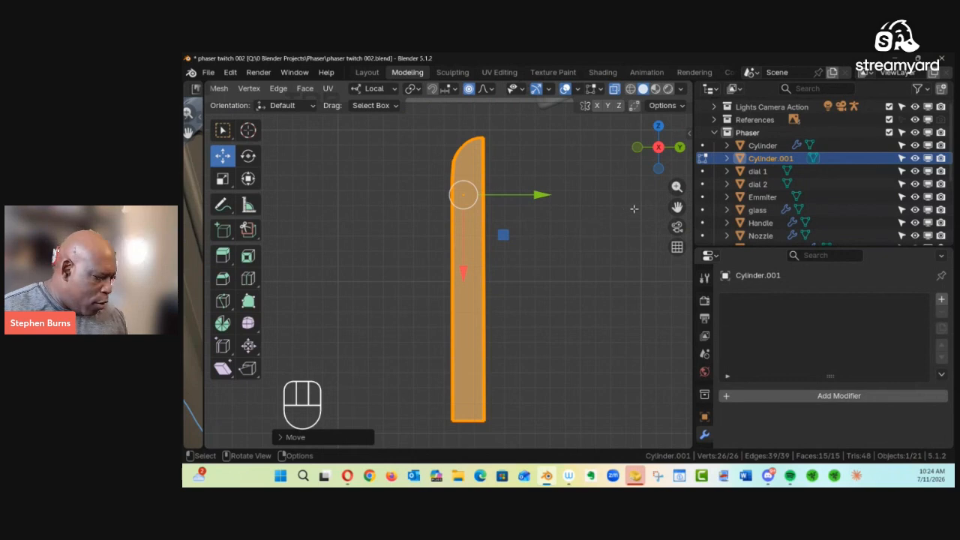
key("r")
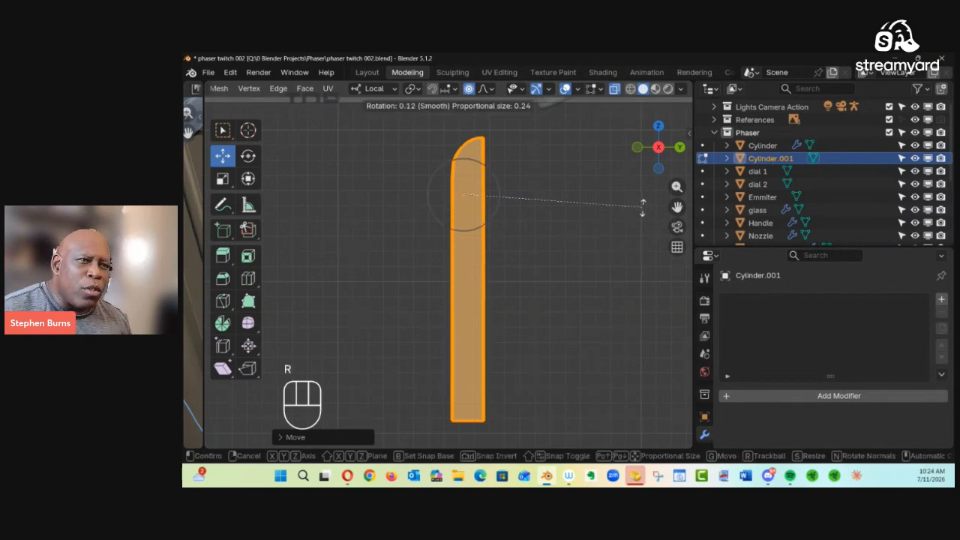
left_click(642, 208)
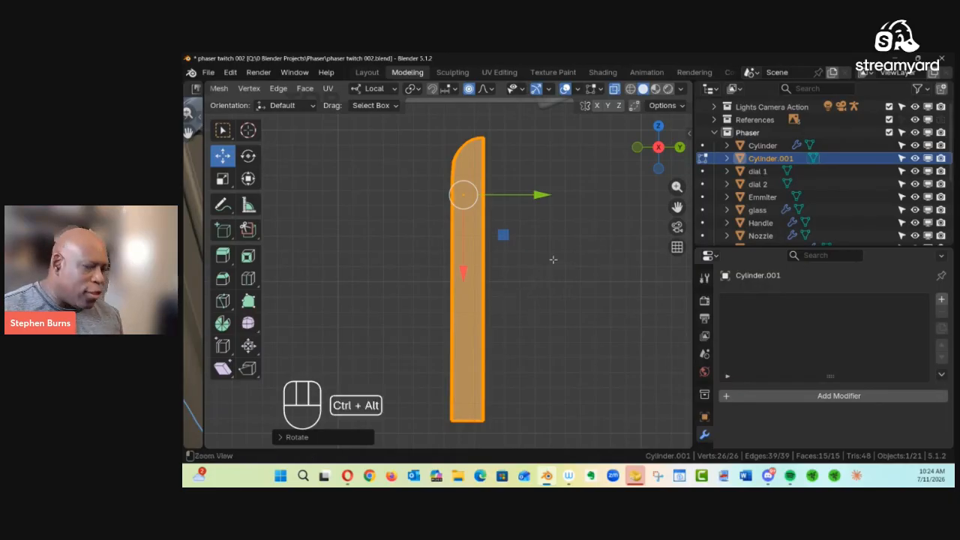
Switch the straightened solid from edit mode to object mode
left_click_drag(553, 259, 517, 322, "ctrl+alt")
left_click_drag(510, 268, 523, 302, "ctrl+alt")
left_click_drag(820, 246, 813, 215)
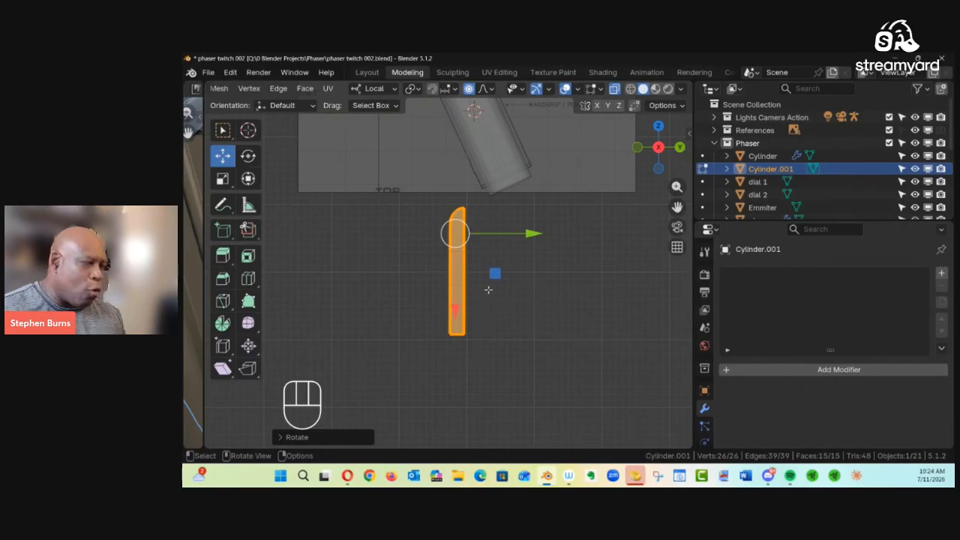
key("Tab")
left_click(410, 298)
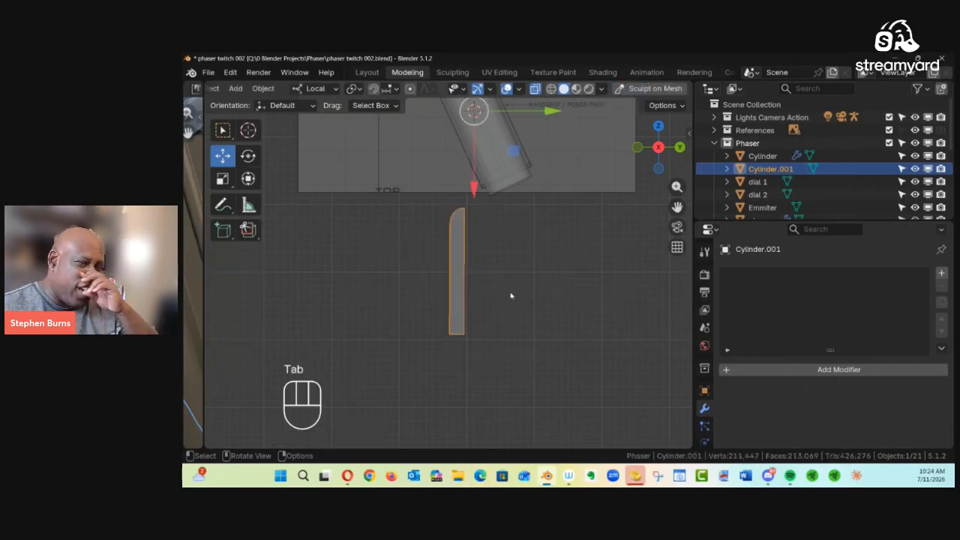
right_click(482, 286)
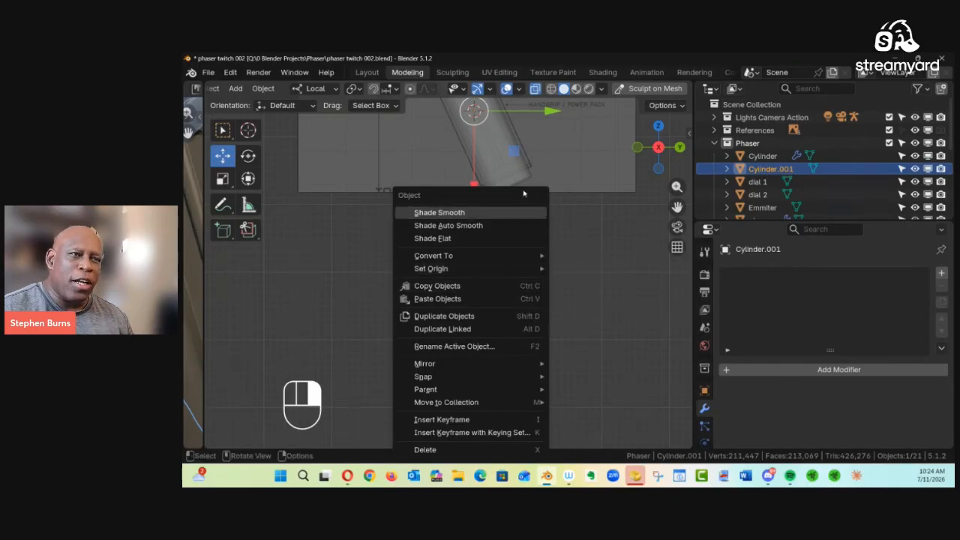
key("shift+alt")
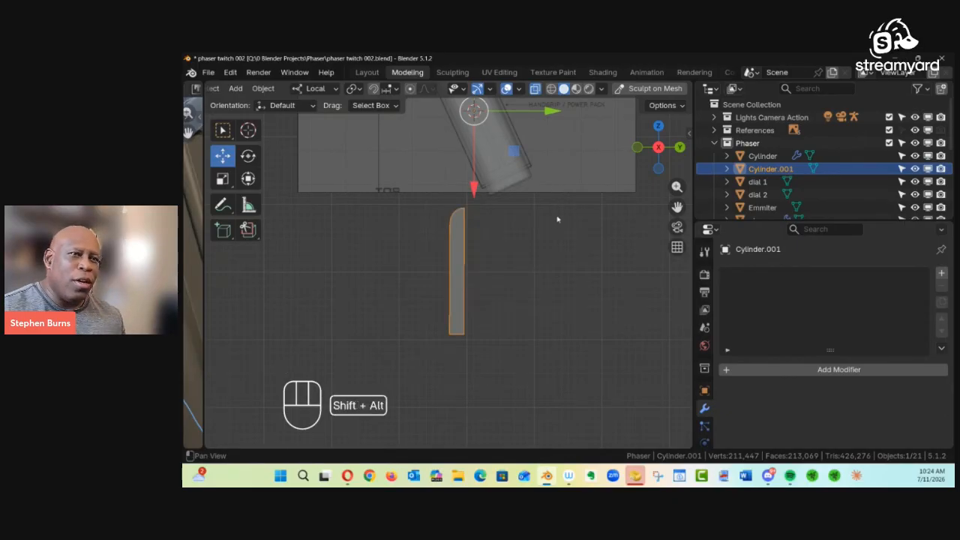
Set the solid's origin to the 3D cursor
middle_click_drag(557, 219, 568, 199, "alt+shift")
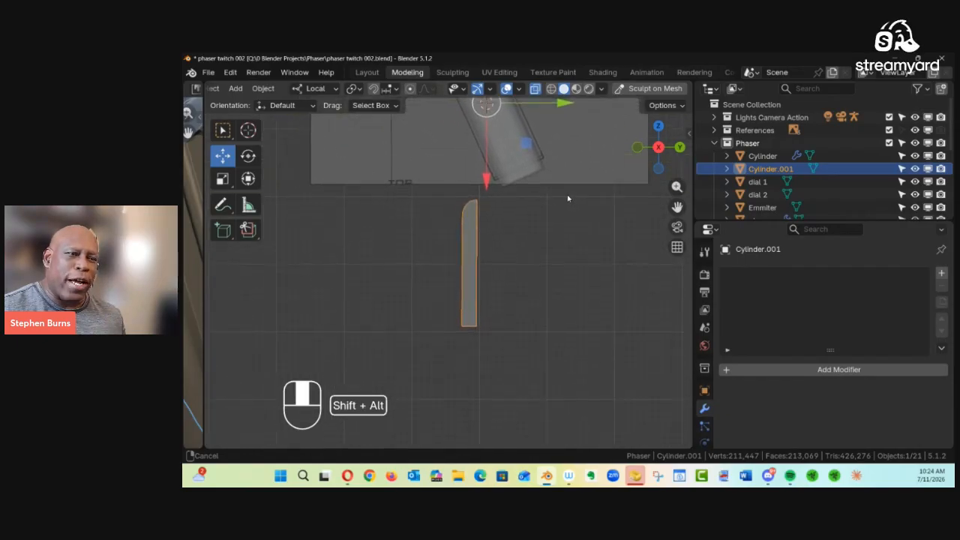
right_click(521, 257)
mouse_move(548, 272)
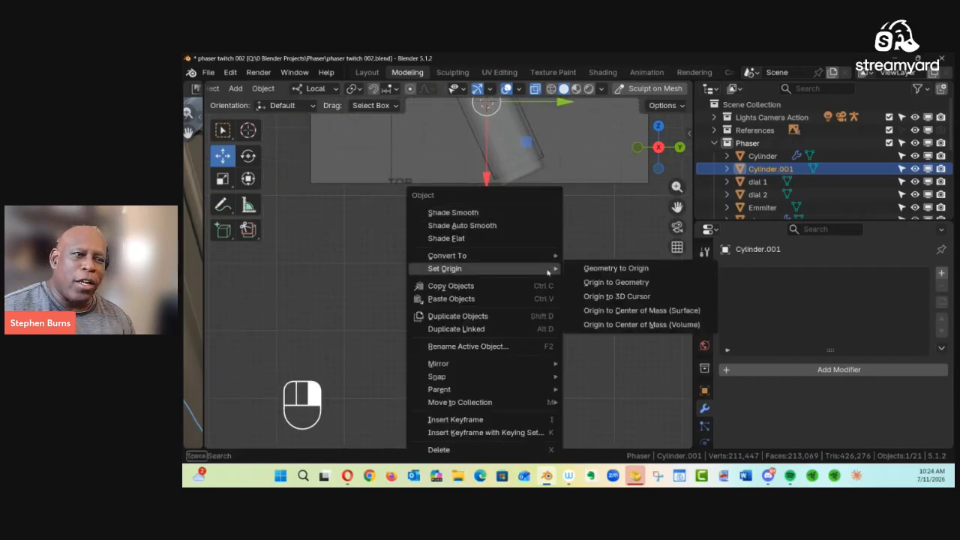
left_click(626, 297)
Set the solid's origin to its own geometry with Origin to Geometry
right_click(579, 273)
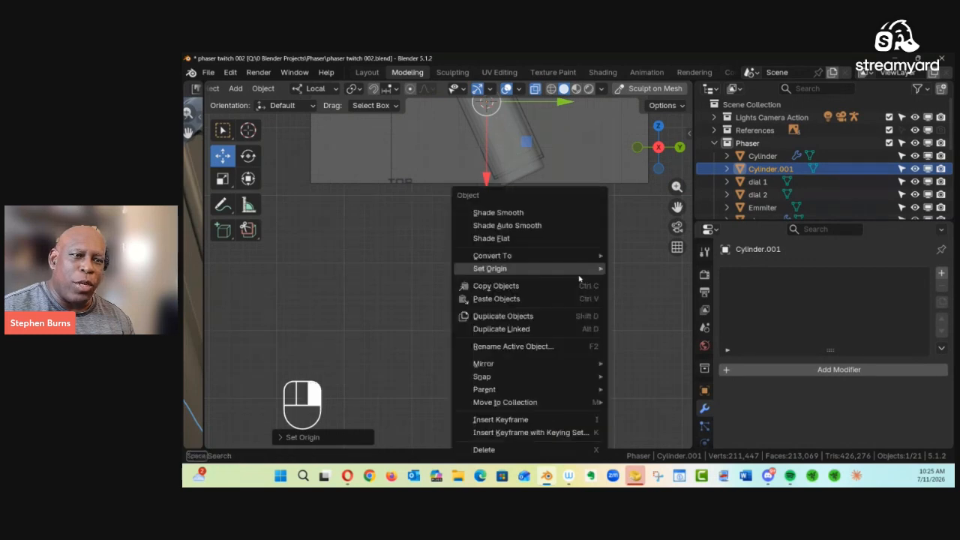
mouse_move(602, 271)
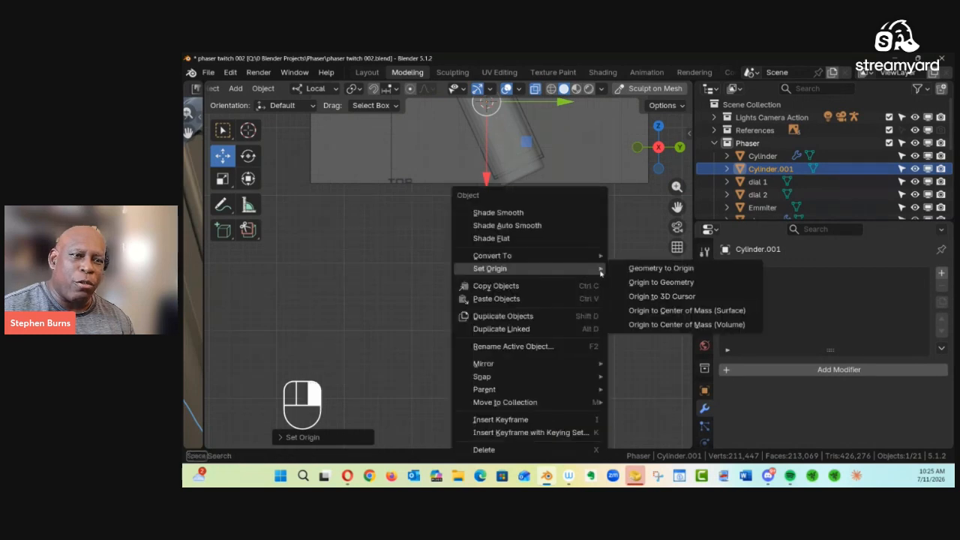
left_click(660, 284)
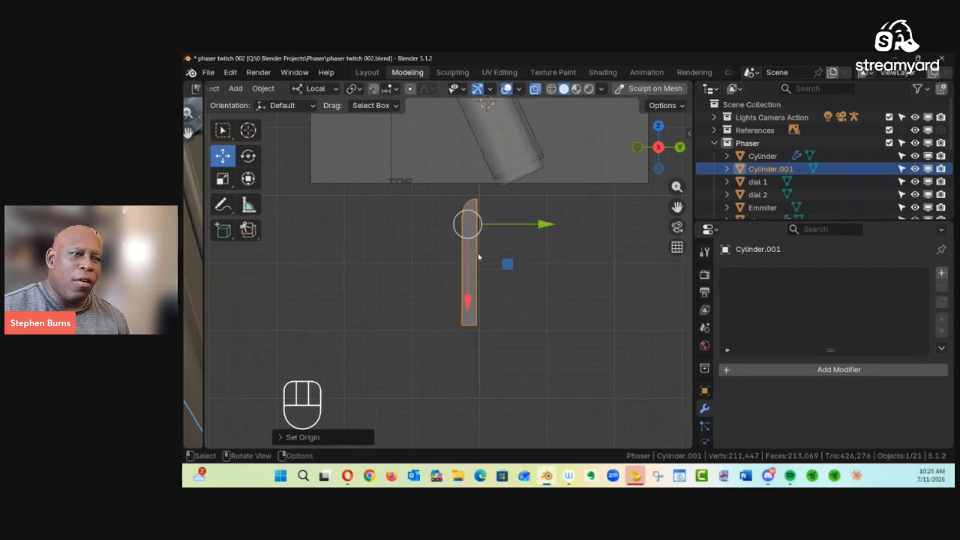
left_click_drag(504, 261, 475, 272, "alt")
right_click(480, 269)
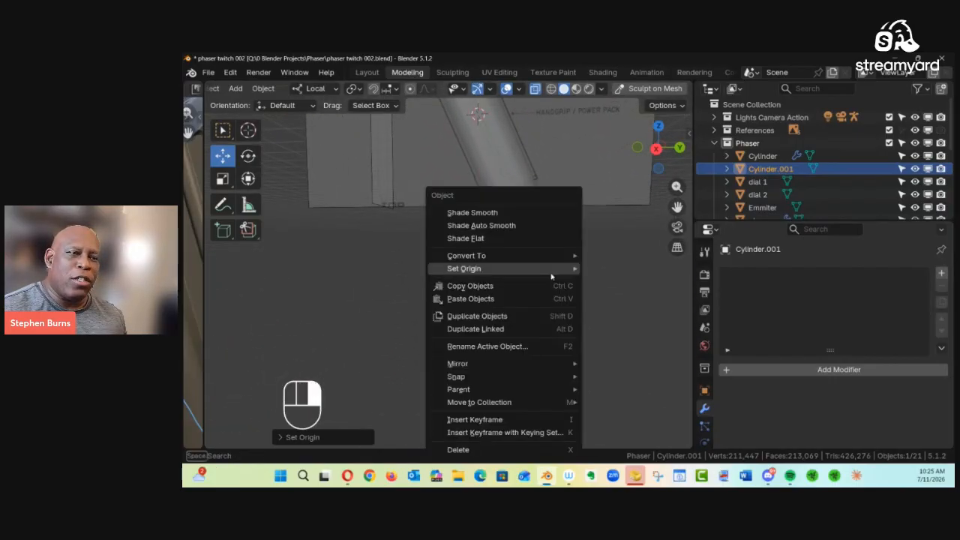
mouse_move(556, 261)
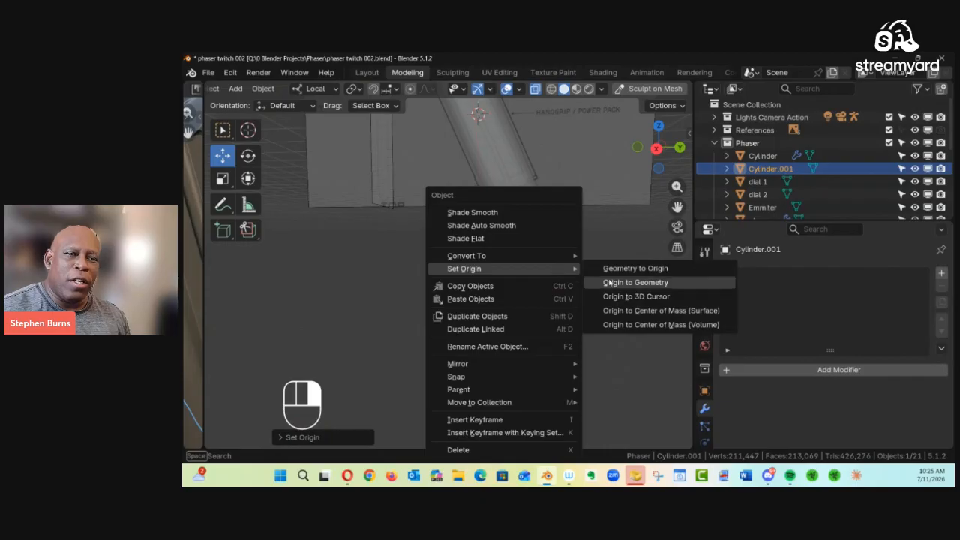
left_click(635, 282)
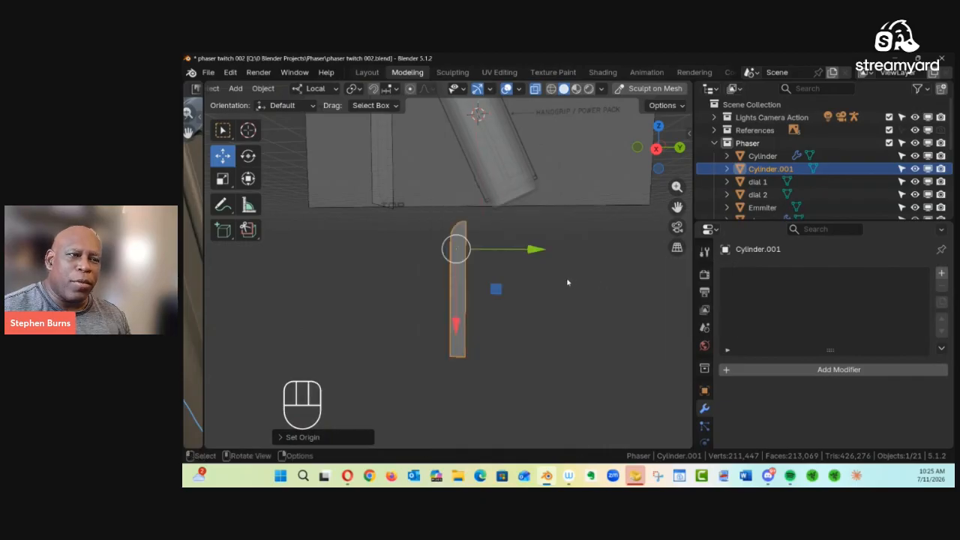
Turn off proportional editing in edit mode with the solid's entire mesh selected, and return to object mode
middle_click_drag(503, 282, 515, 266)
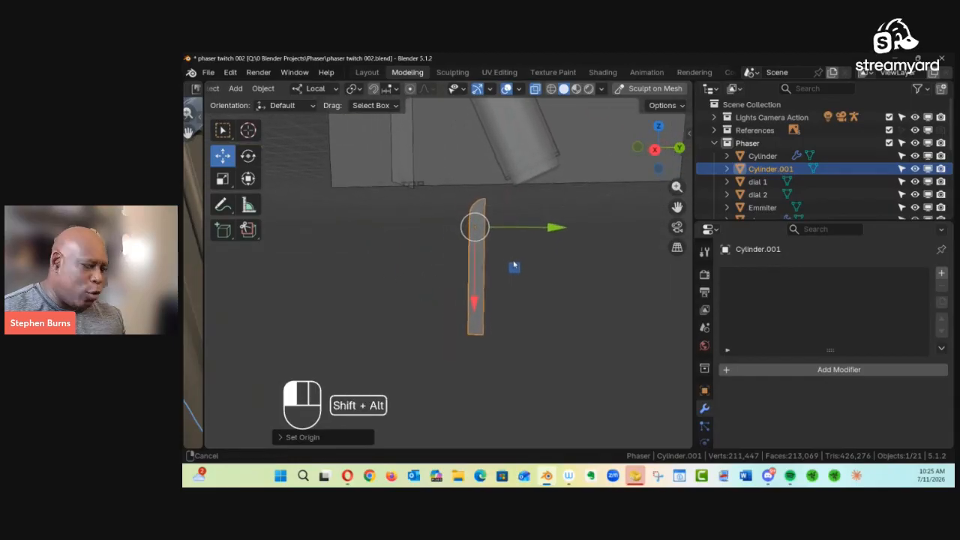
key("Tab")
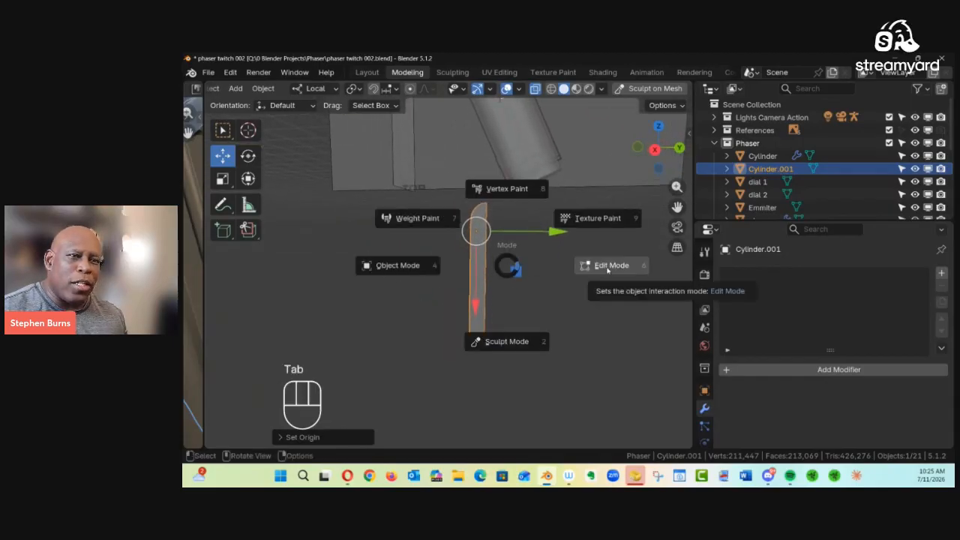
left_click(606, 267)
middle_click_drag(541, 265, 476, 256, "alt")
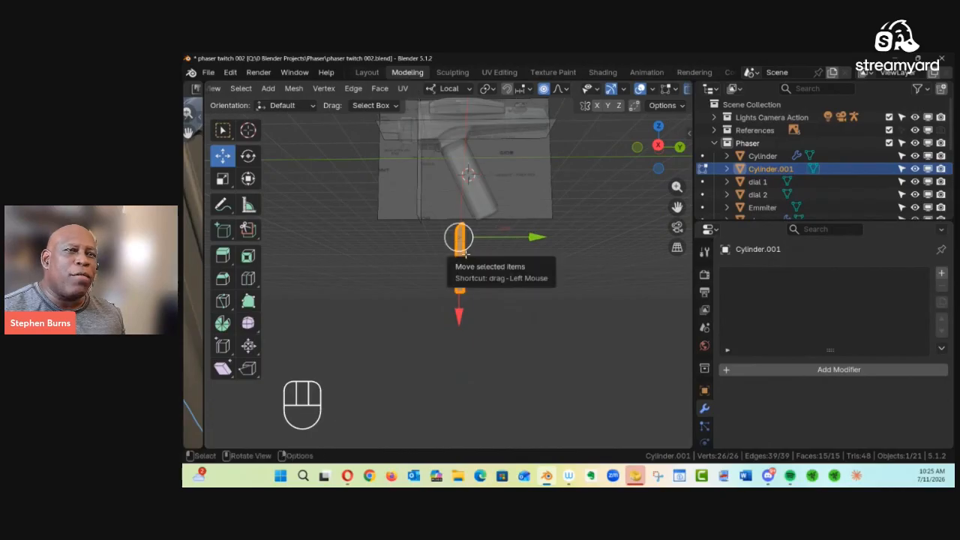
left_click(495, 94)
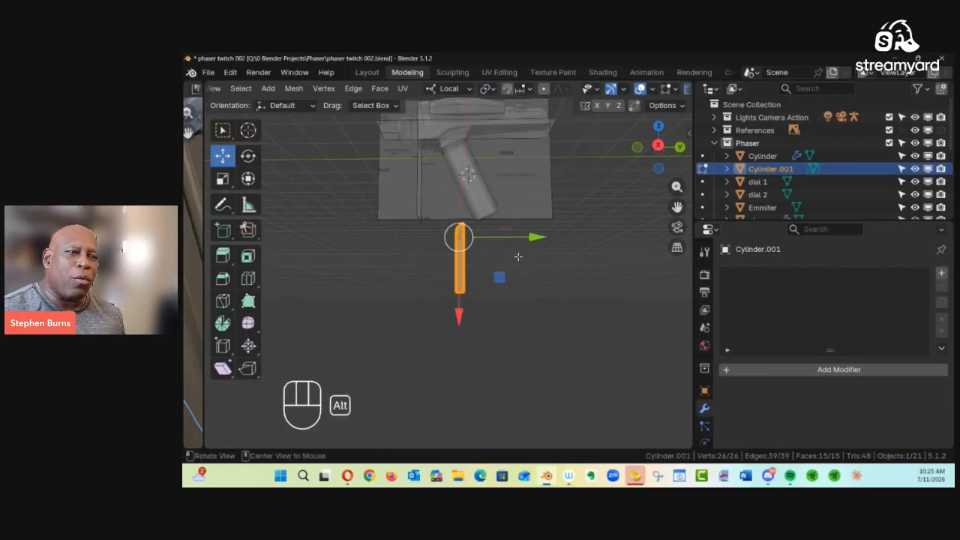
mouse_move(517, 256)
middle_mouse_down("alt")
mouse_move(513, 350)
mouse_move(430, 290)
mouse_move(584, 304)
mouse_move(535, 293)
mouse_move(523, 236)
mouse_move(650, 238)
mouse_move(519, 249)
middle_mouse_up("alt")
key("a")
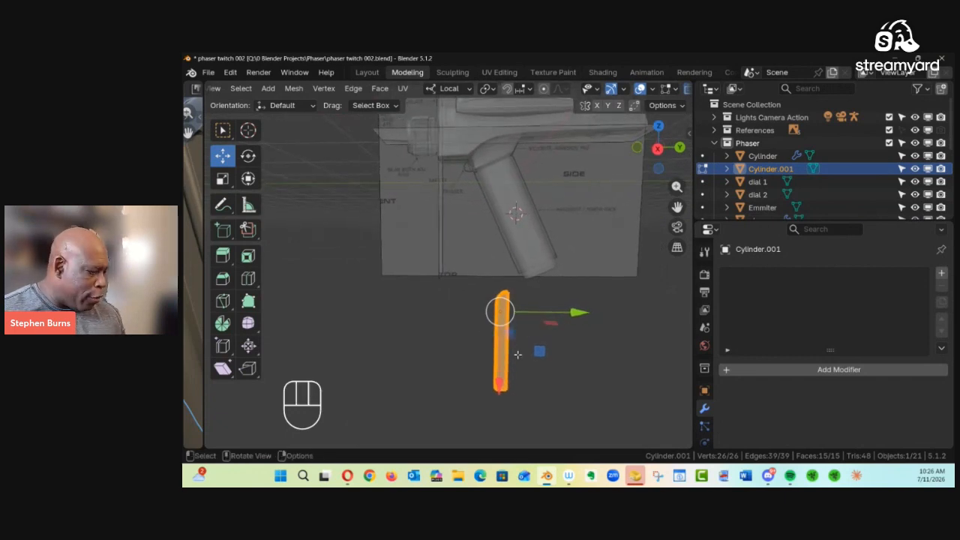
key("Tab")
left_click(379, 366)
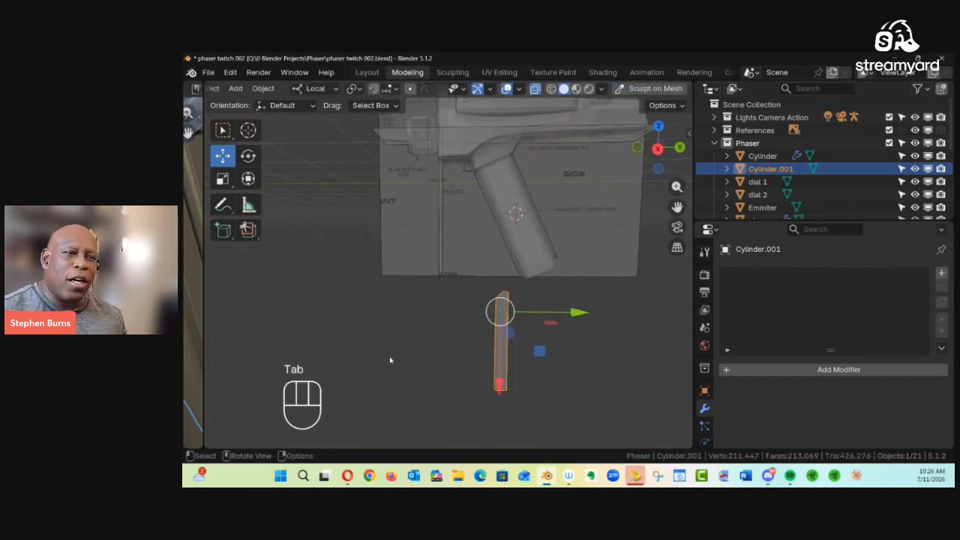
Add a Mirror modifier to the solid
left_click(804, 370)
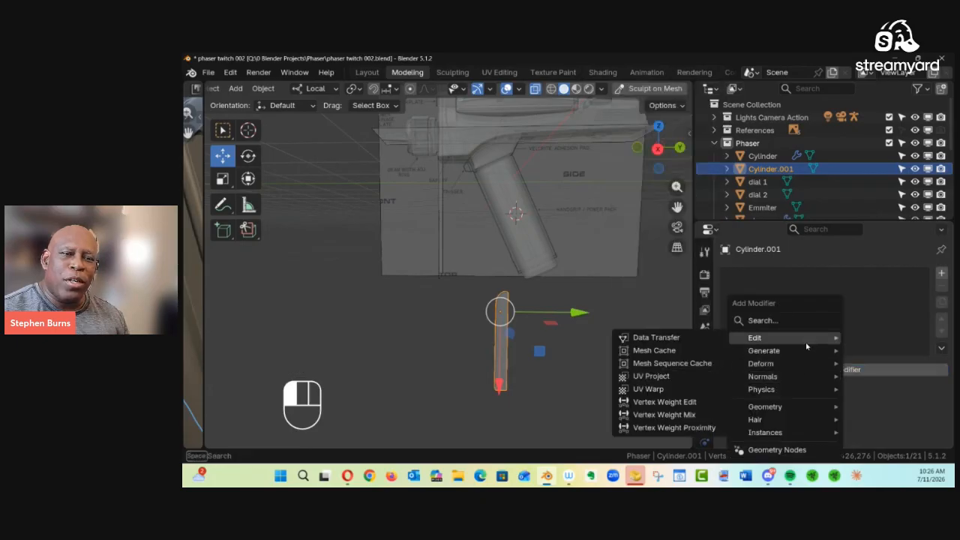
mouse_move(806, 349)
left_click(671, 209)
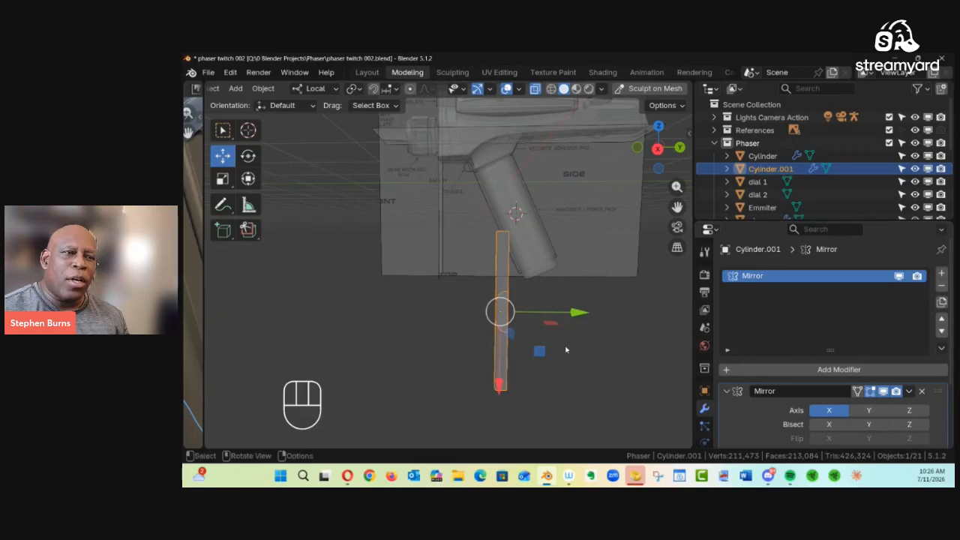
Apply the solid's rotation and scale, and enable the Y axis in its Mirror modifier in addition to X
key("ctrl+a")
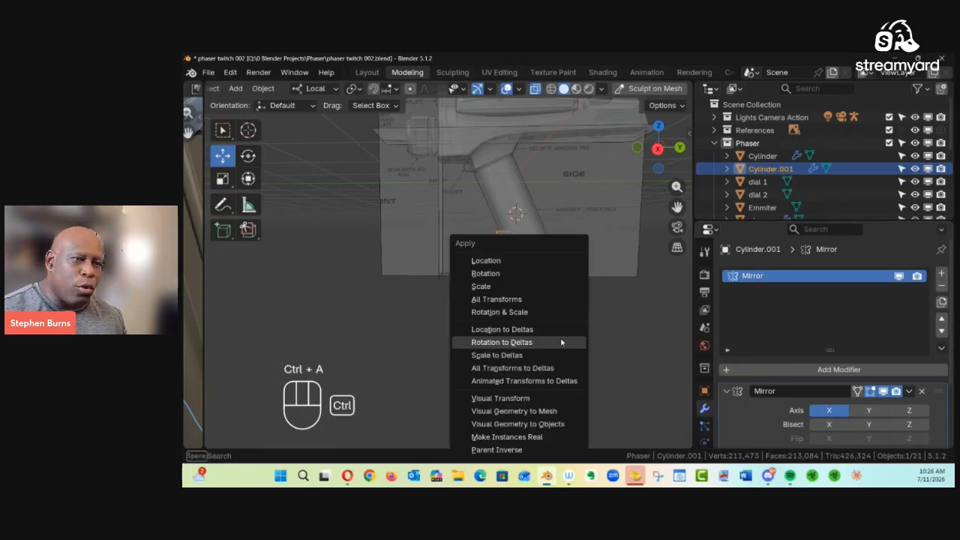
left_click(510, 312)
left_click_drag(535, 330, 493, 284, "alt+shift")
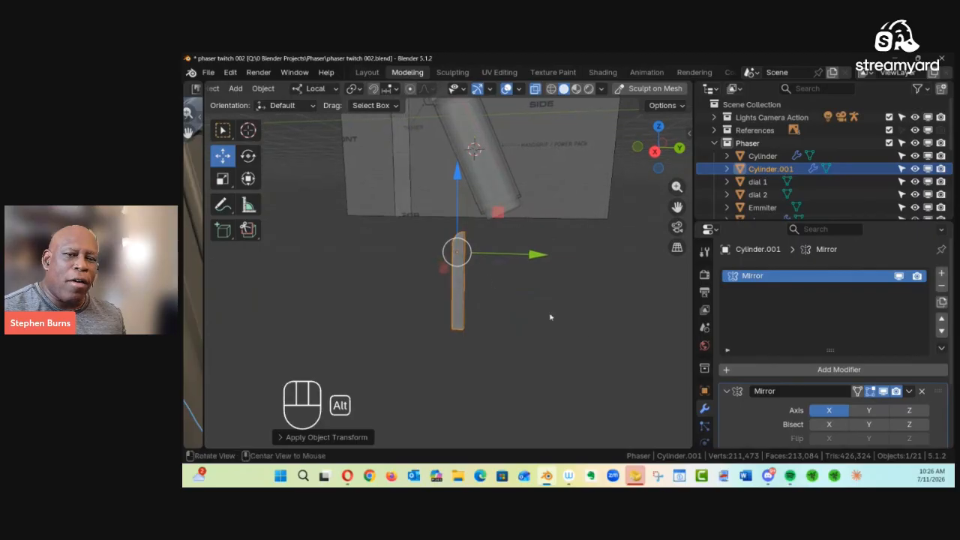
left_click(869, 410)
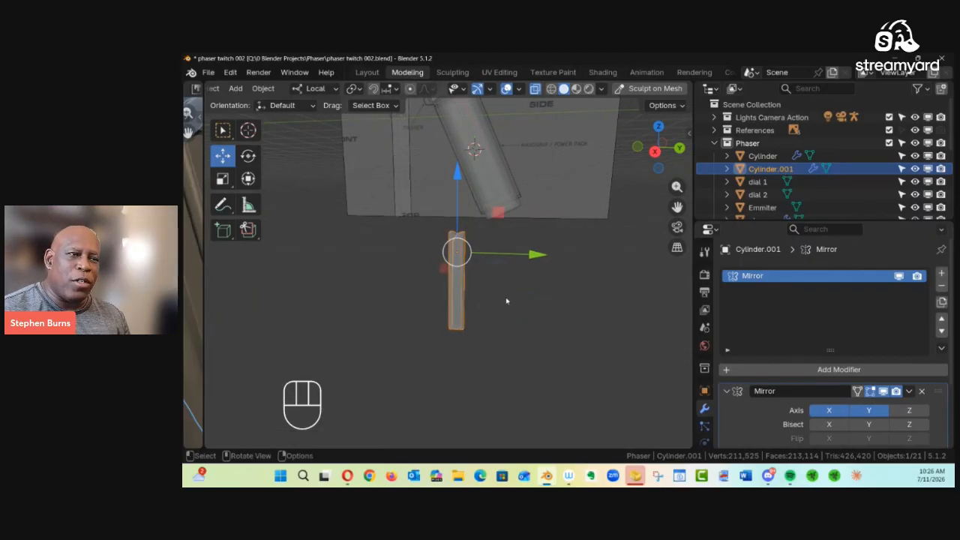
In edit mode, move the mesh along negative Y until the mirrored halves stand side by side with a narrow gap, and return to object mode
left_click_drag(498, 289, 500, 248, "ctrl+alt")
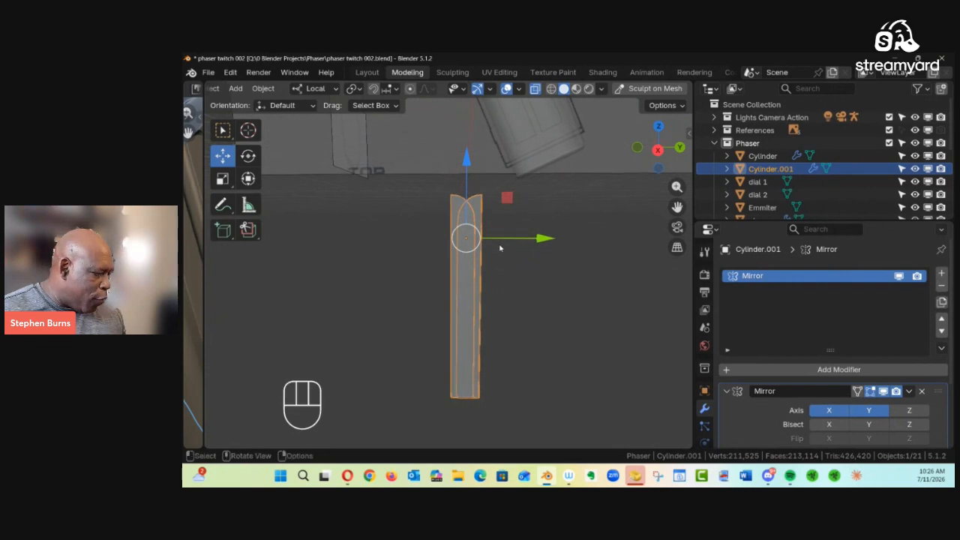
key("Tab")
left_click(619, 256)
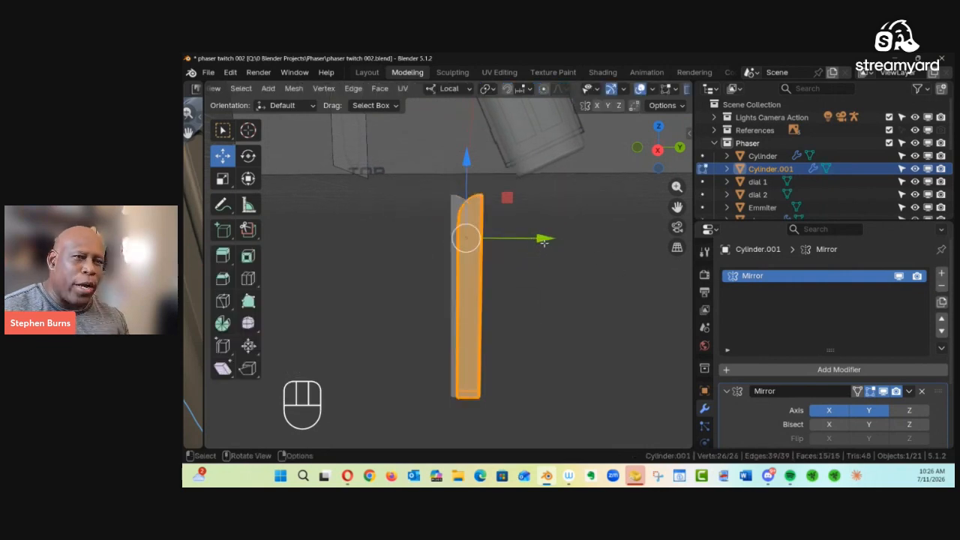
left_click_drag(543, 241, 527, 239)
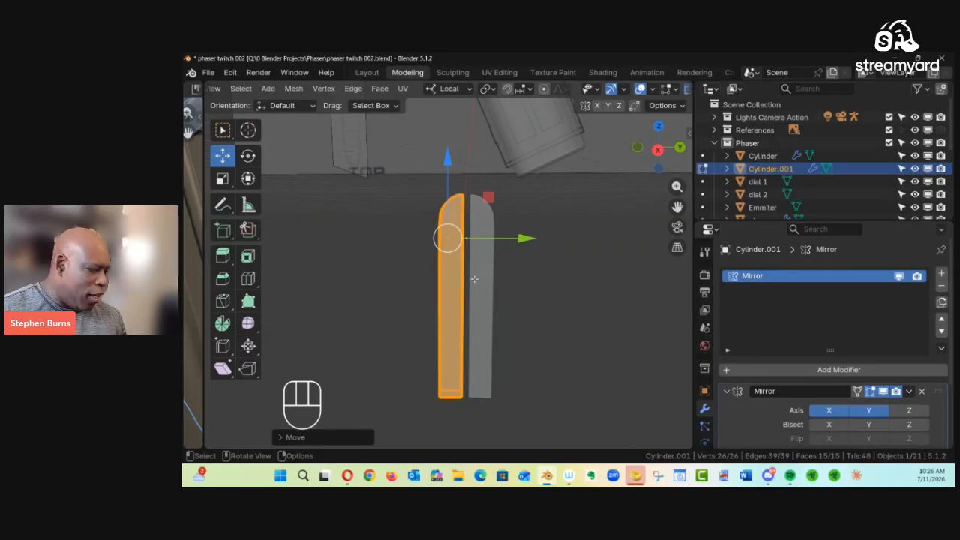
key("Tab")
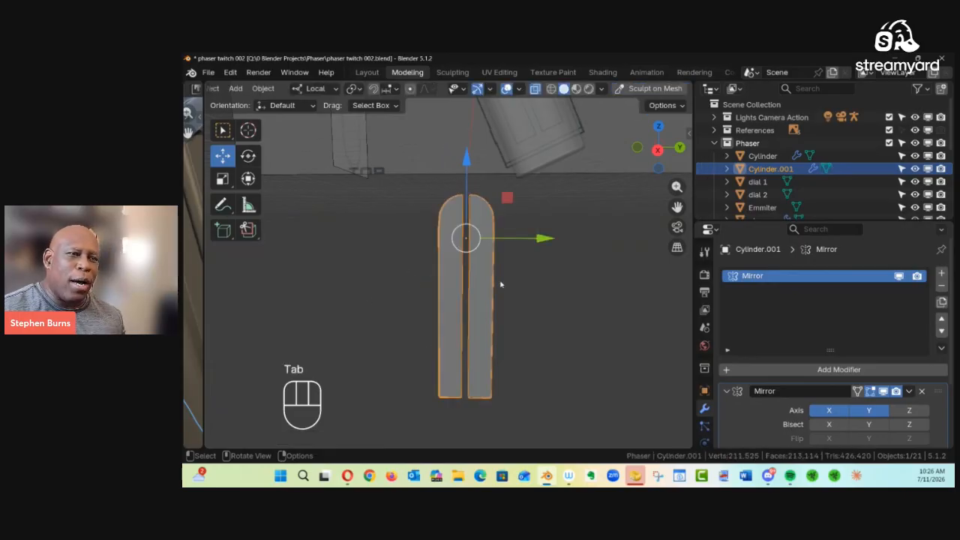
Move the mirrored solid up over the phaser's handle in the orthographic side view
left_click_drag(501, 284, 480, 329, "ctrl+alt")
left_click_drag(469, 293, 461, 367, "alt+shift")
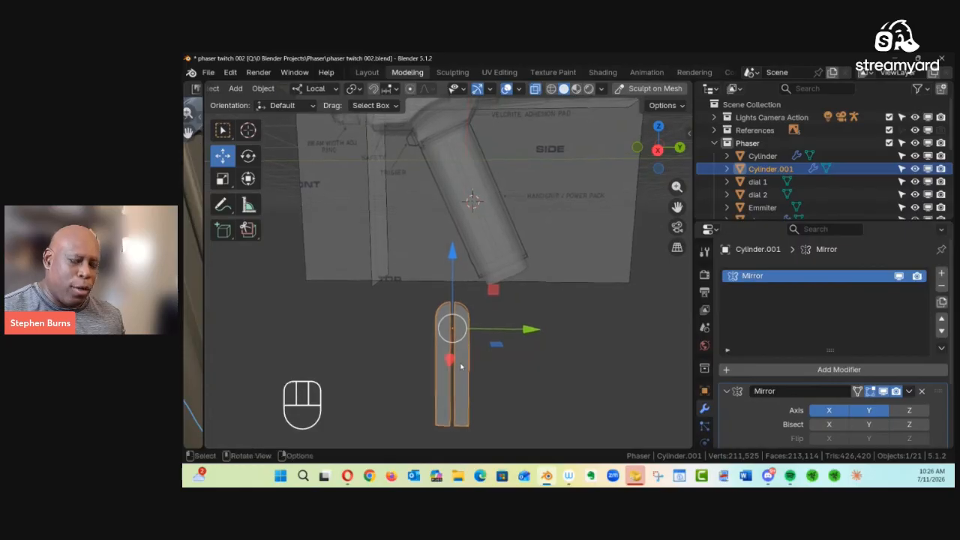
key("KP_3")
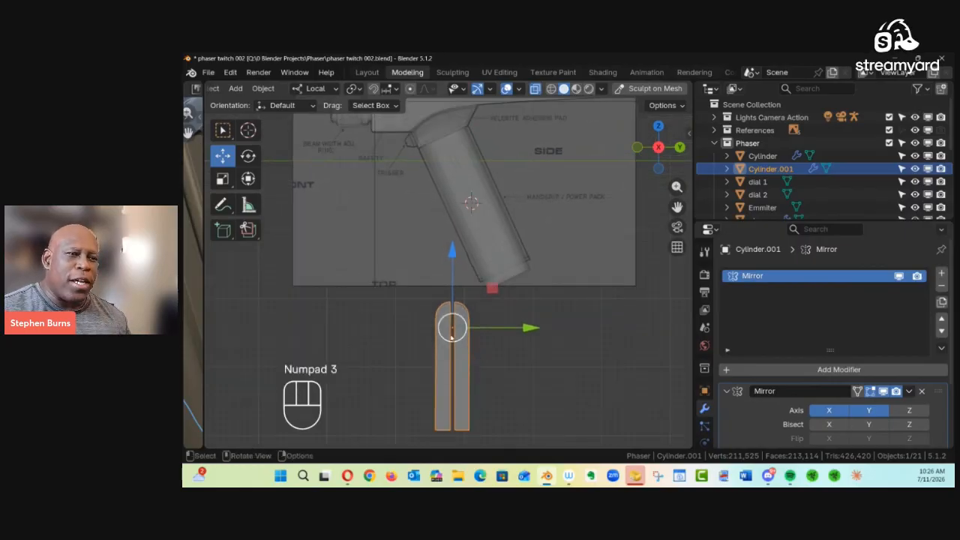
left_click_drag(452, 327, 469, 170)
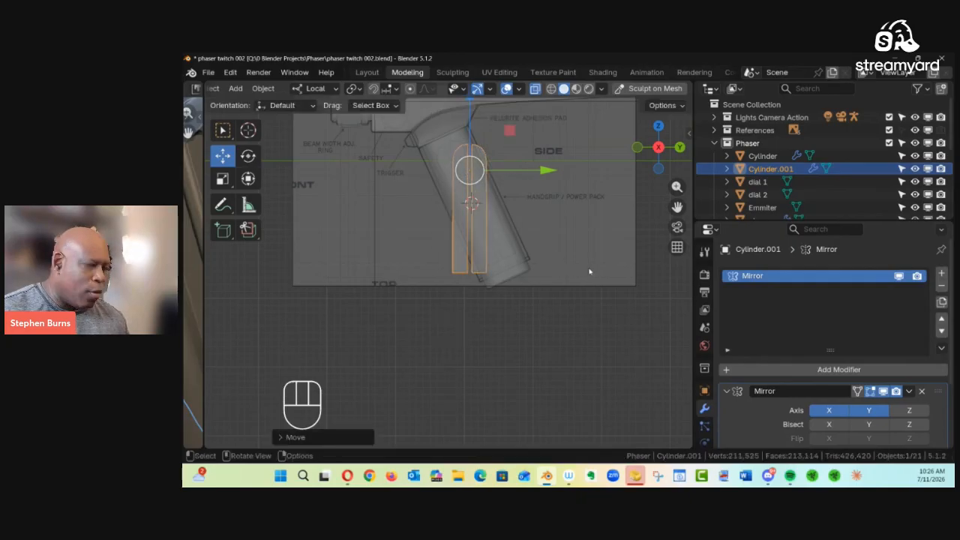
Rotate the mirrored solid by about -25 degrees to match the handle's tilt and centre it within the handle outline in the side view
key("r")
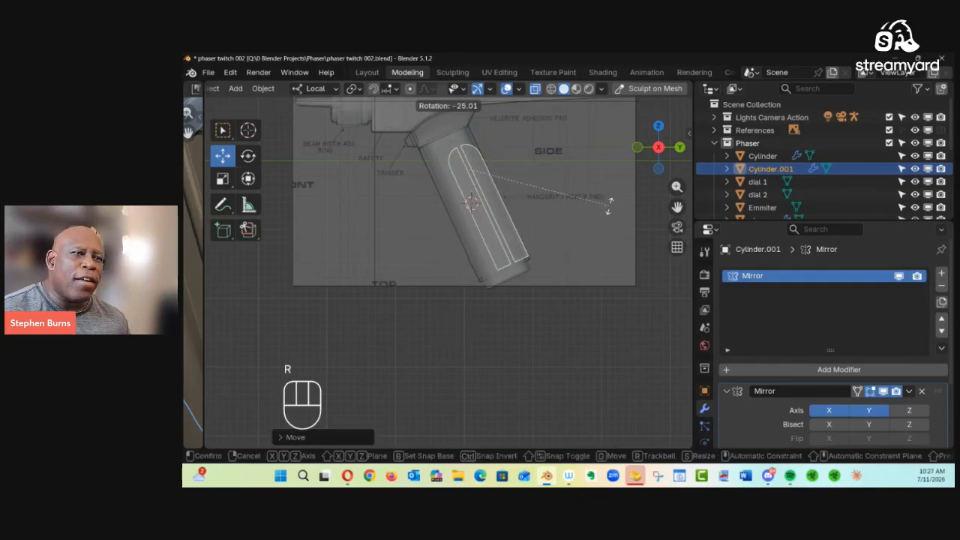
left_click(609, 207)
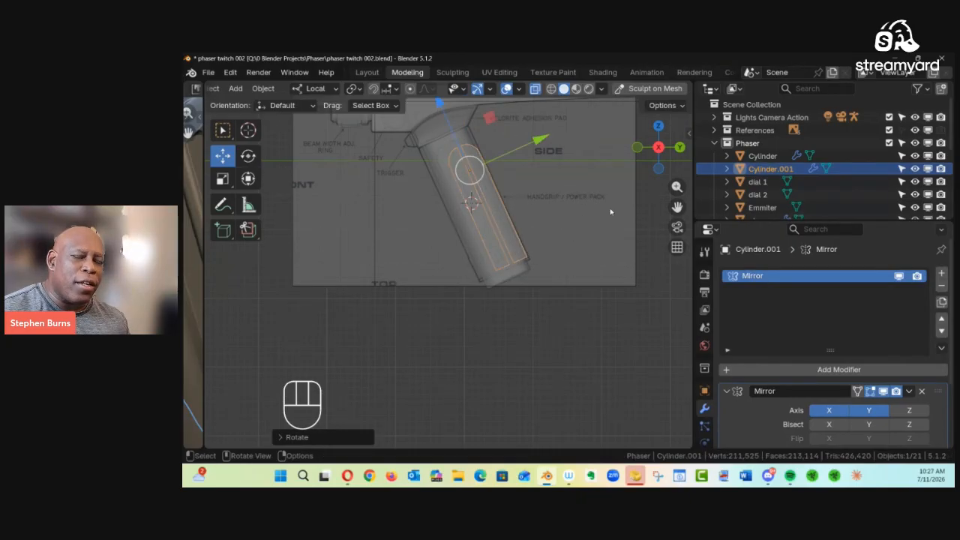
key("KP_Decimal")
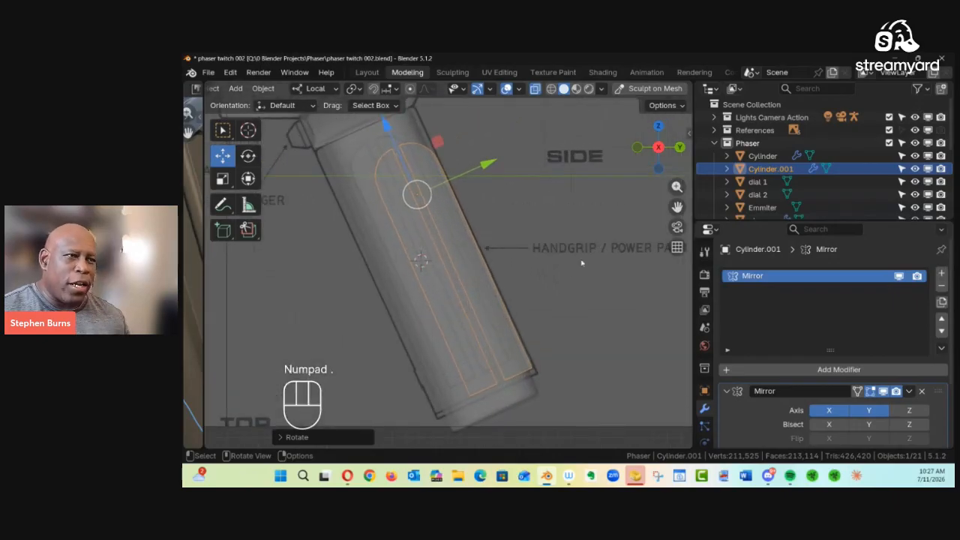
middle_click_drag(485, 293, 578, 330, "shift")
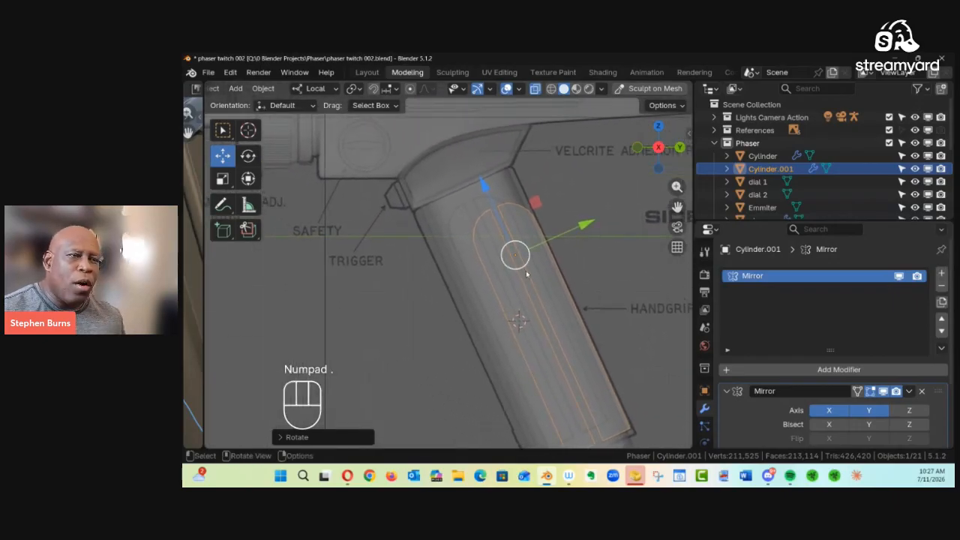
left_click_drag(515, 249, 487, 244)
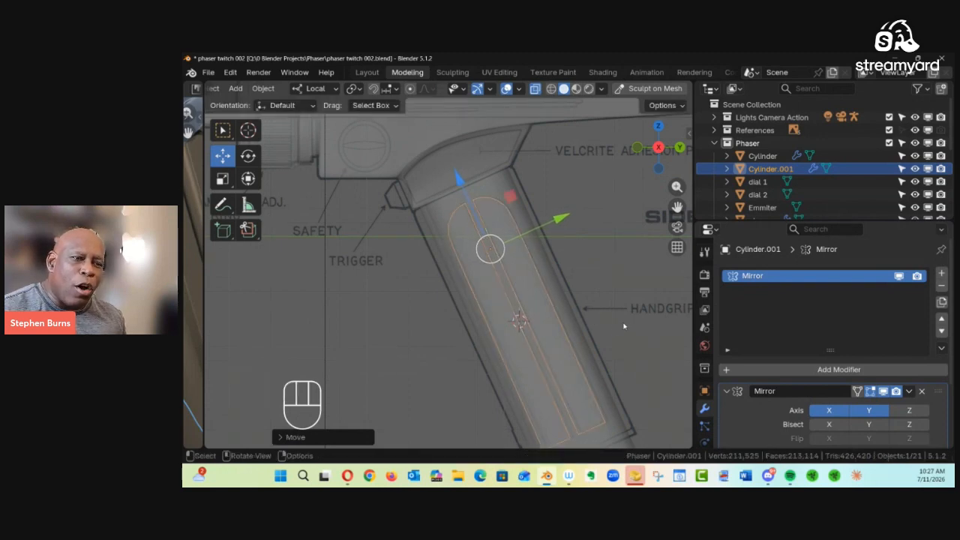
key("r")
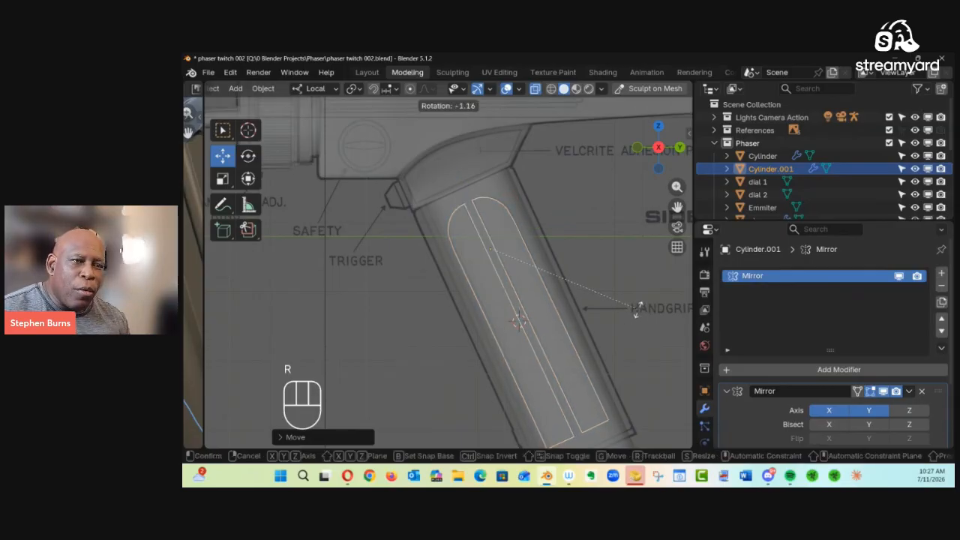
left_click(622, 327)
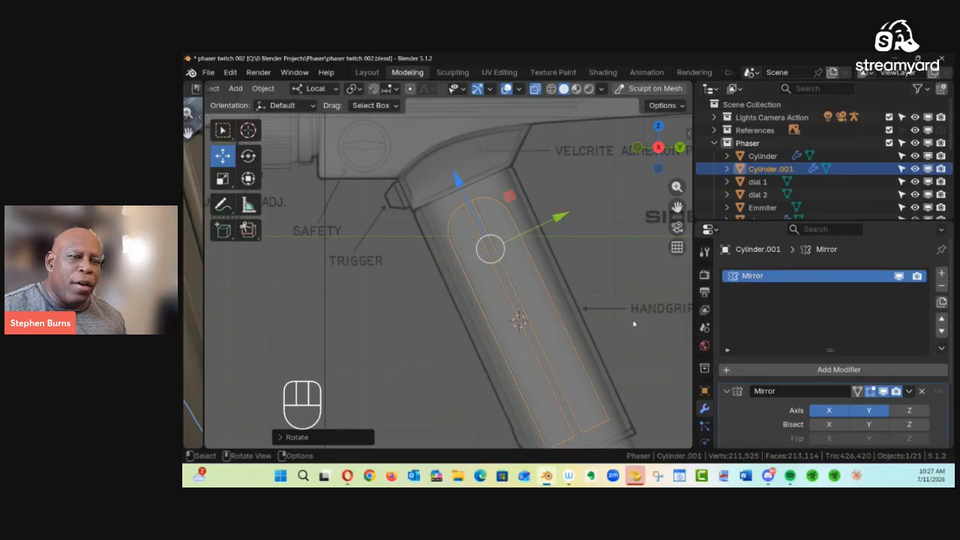
key("r")
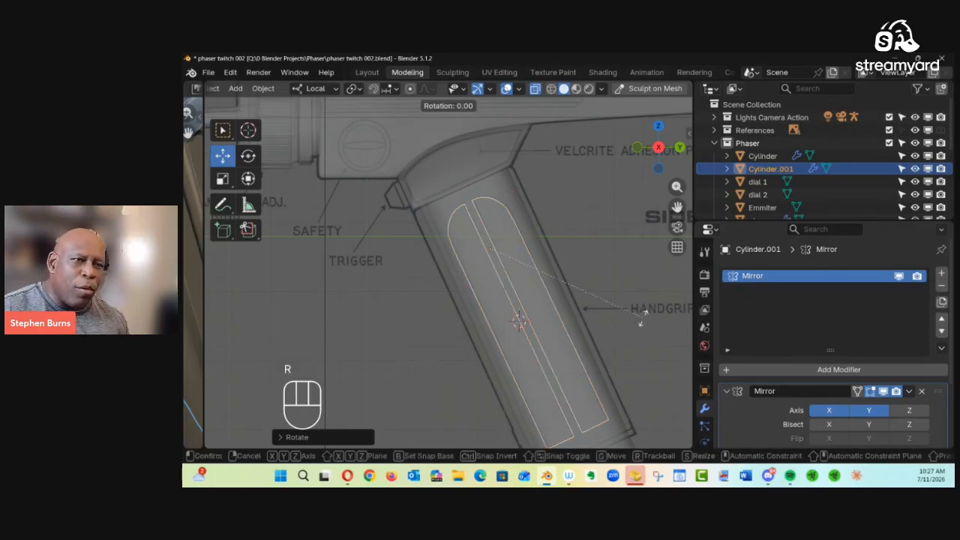
left_click(642, 321)
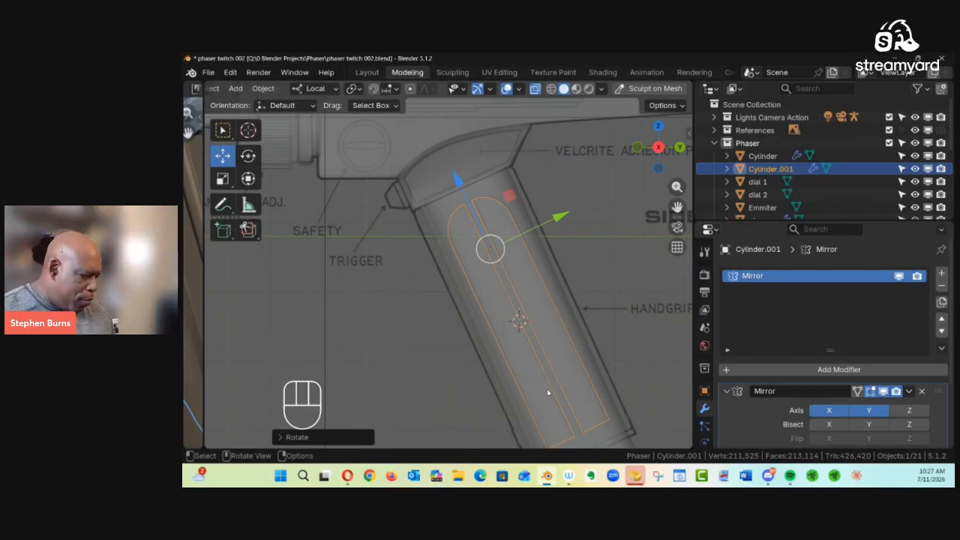
Turn off X-ray and move the mirrored solid along its local X axis until it sits partly embedded in the handle's side
middle_click_drag(547, 392, 567, 285, "alt")
key("alt+z")
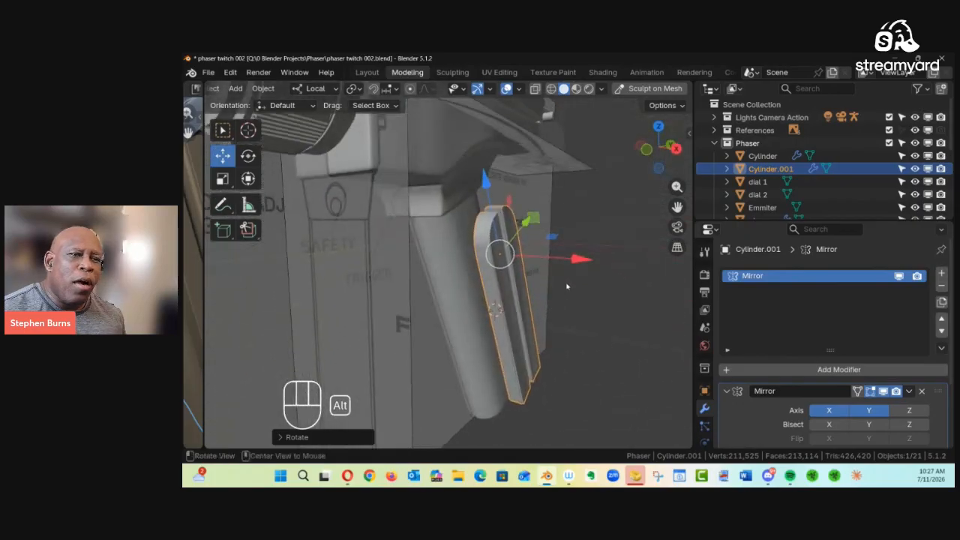
left_click_drag(583, 259, 553, 260)
mouse_move(552, 261)
middle_mouse_down("alt")
mouse_move(339, 278)
mouse_move(309, 302)
mouse_move(330, 301)
mouse_move(336, 317)
mouse_move(463, 299)
mouse_move(520, 281)
mouse_move(512, 259)
mouse_move(545, 247)
middle_mouse_up("alt")
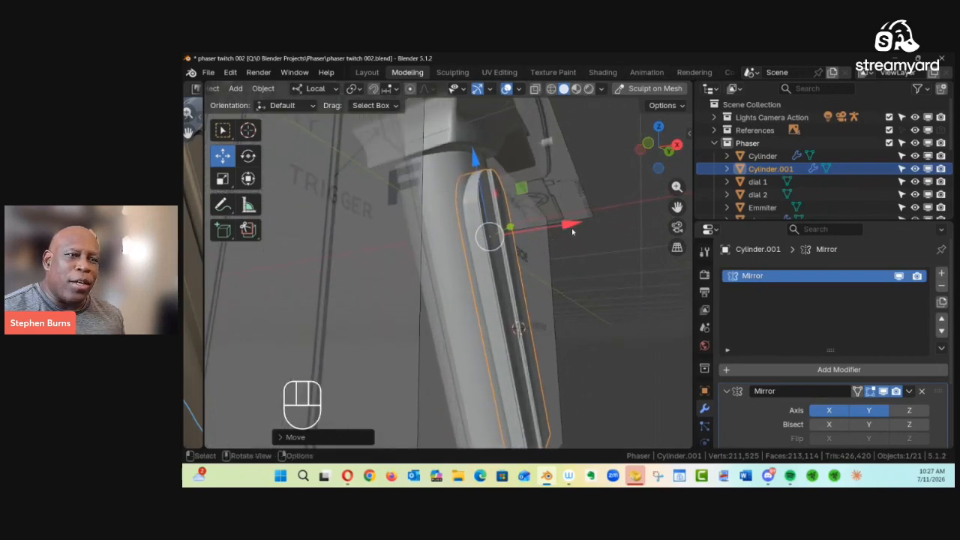
left_click_drag(571, 227, 568, 231)
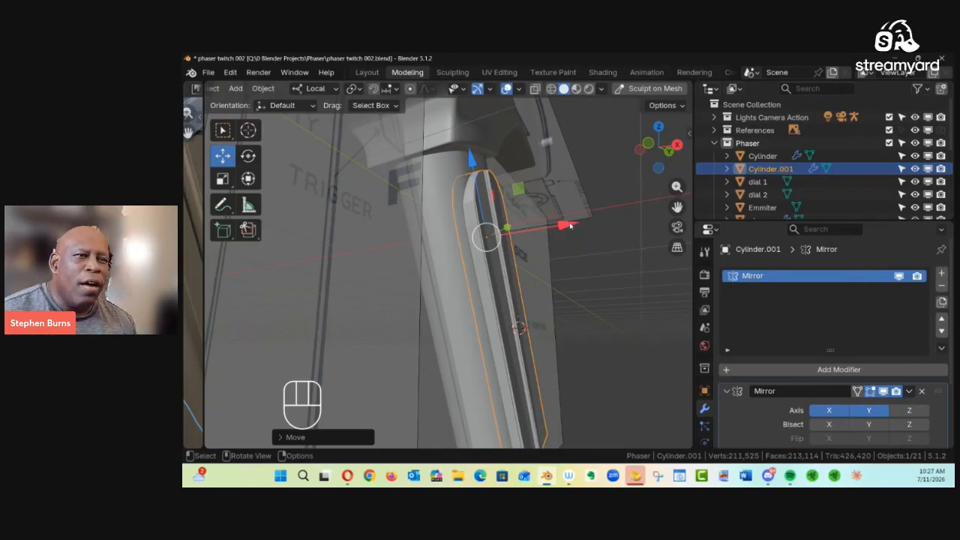
left_click_drag(569, 227, 567, 230)
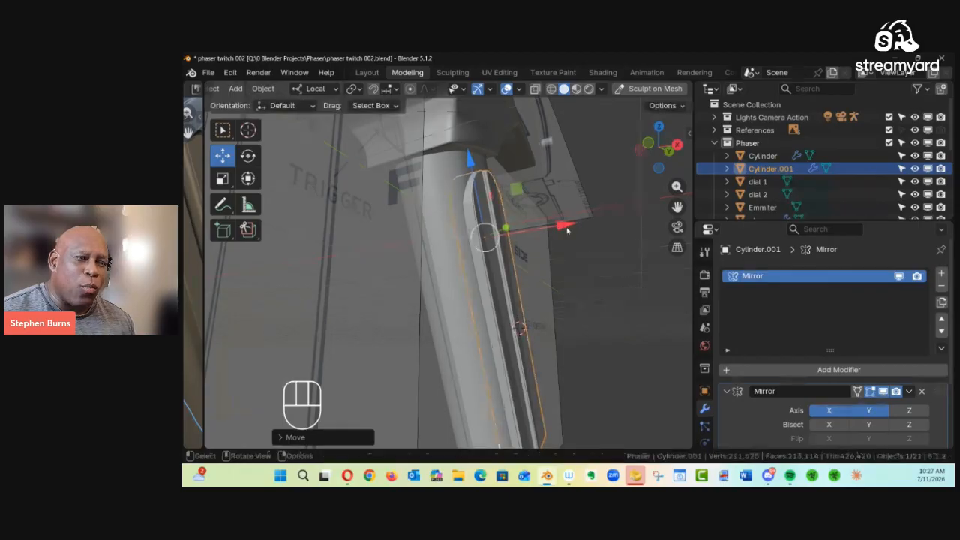
In edit mode, select the whole mesh and rotate it slightly about its local Z axis to follow the handle's curved side
left_click_drag(570, 268, 532, 212, "alt")
left_click_drag(534, 363, 418, 244, "alt+shift")
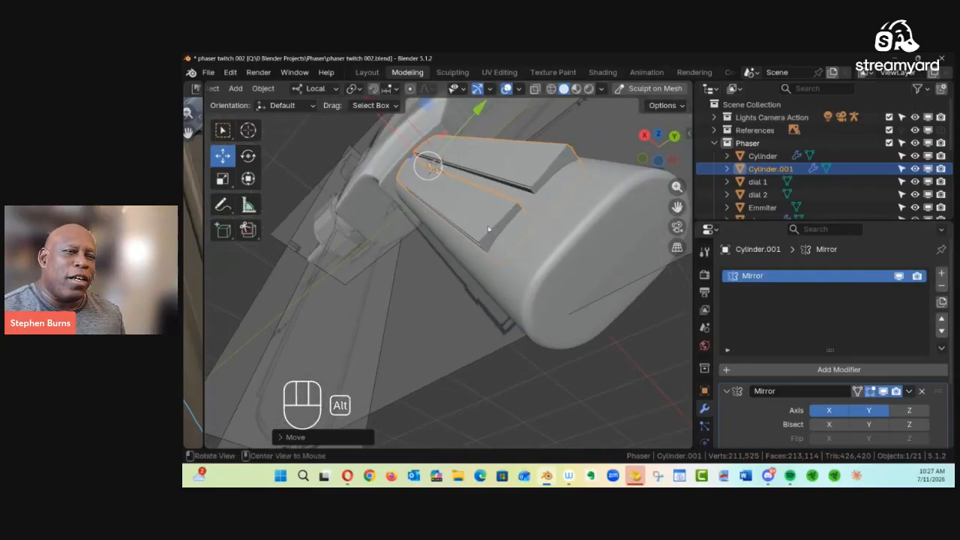
left_click_drag(490, 236, 469, 262, "alt")
left_click_drag(496, 321, 409, 251, "alt")
key("Tab")
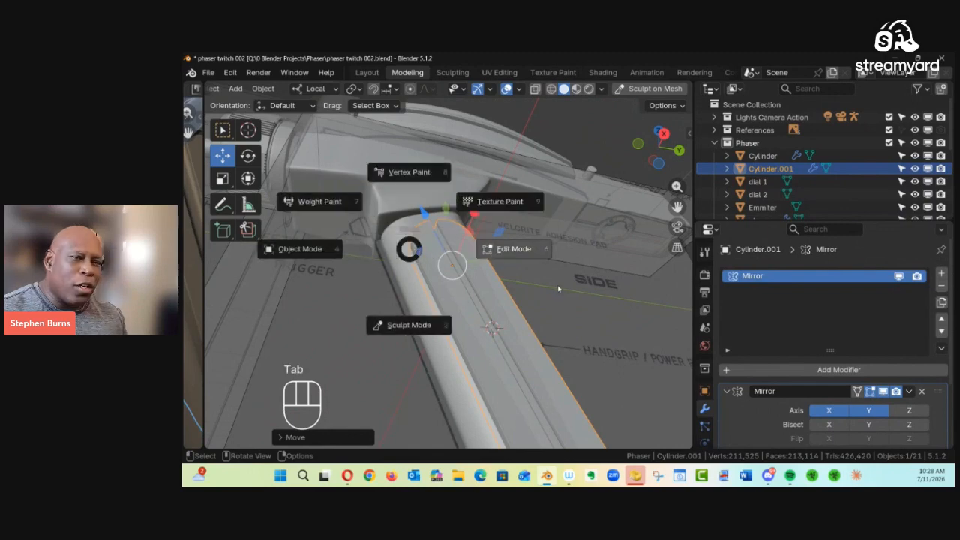
left_click(508, 255)
left_click_drag(508, 255, 368, 282, "alt")
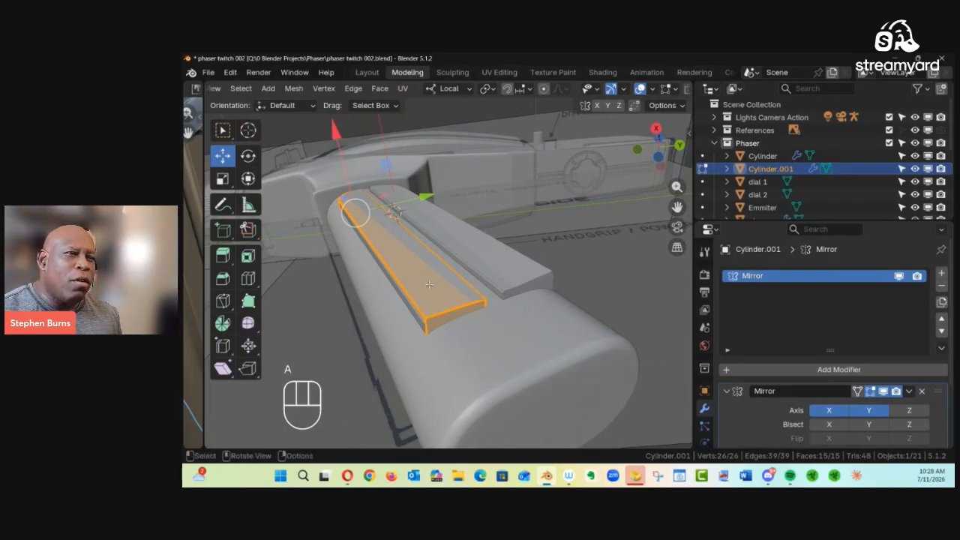
left_click_drag(429, 284, 364, 280, "alt")
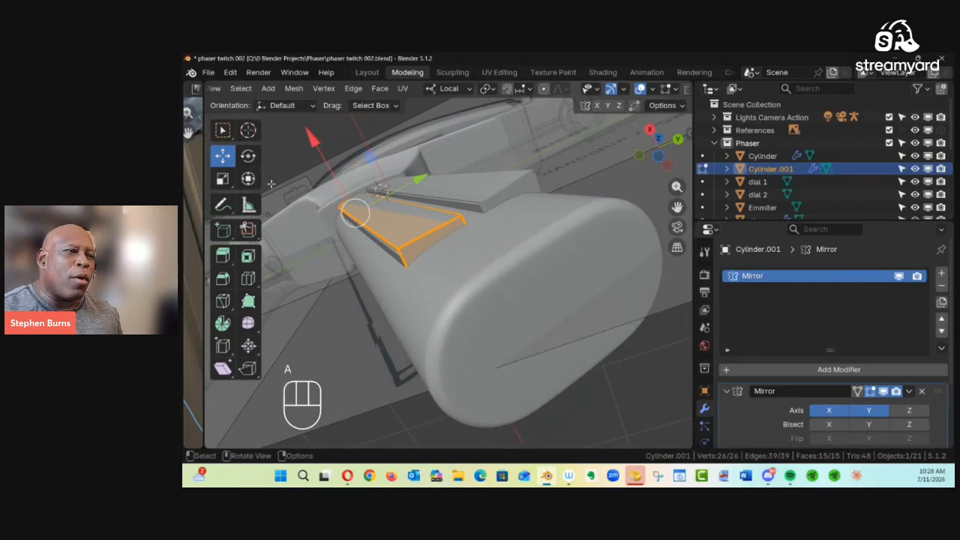
left_click(248, 156)
left_click_drag(279, 218, 305, 240, "alt")
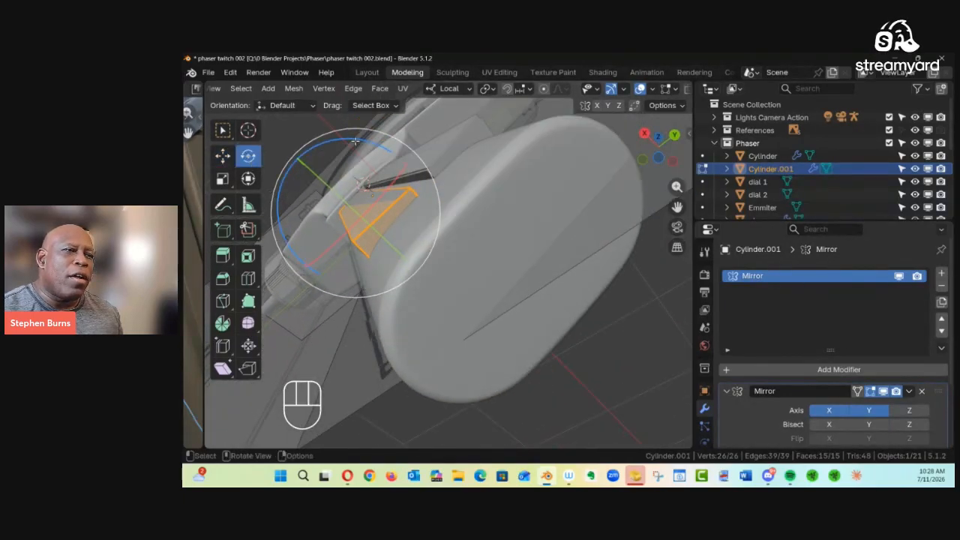
left_click_drag(355, 140, 347, 141)
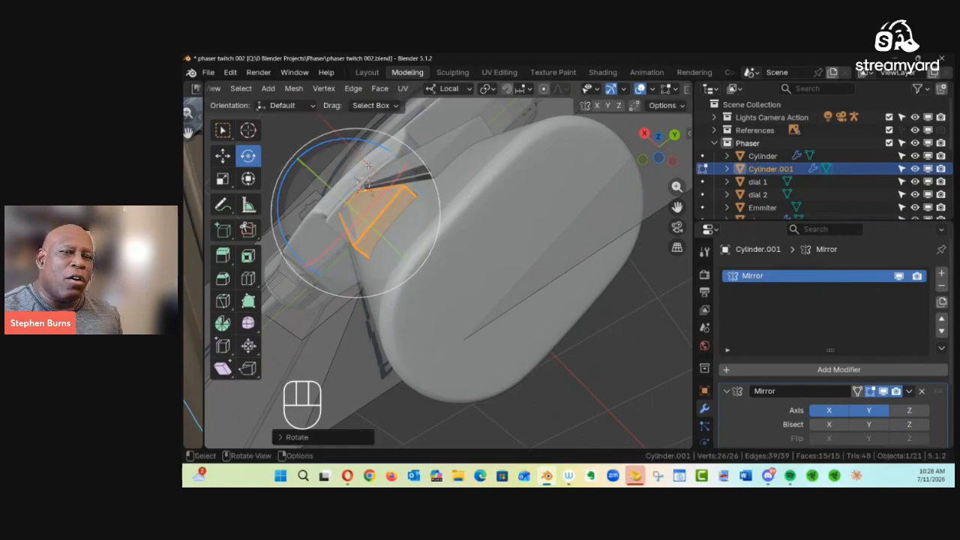
Disable the X axis in the Mirror modifier and enlarge the properties area to show more of the modifier's settings
left_click(829, 411)
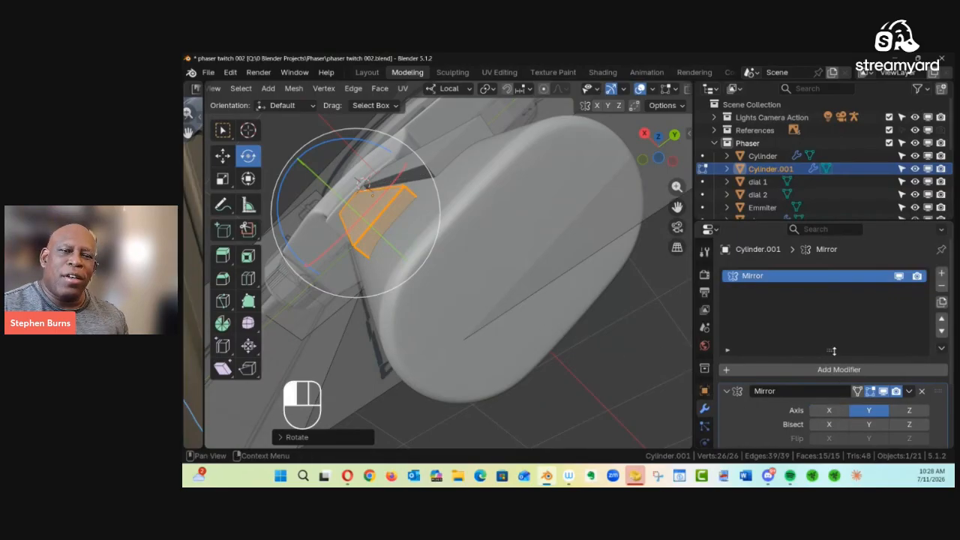
left_click_drag(832, 218, 825, 155)
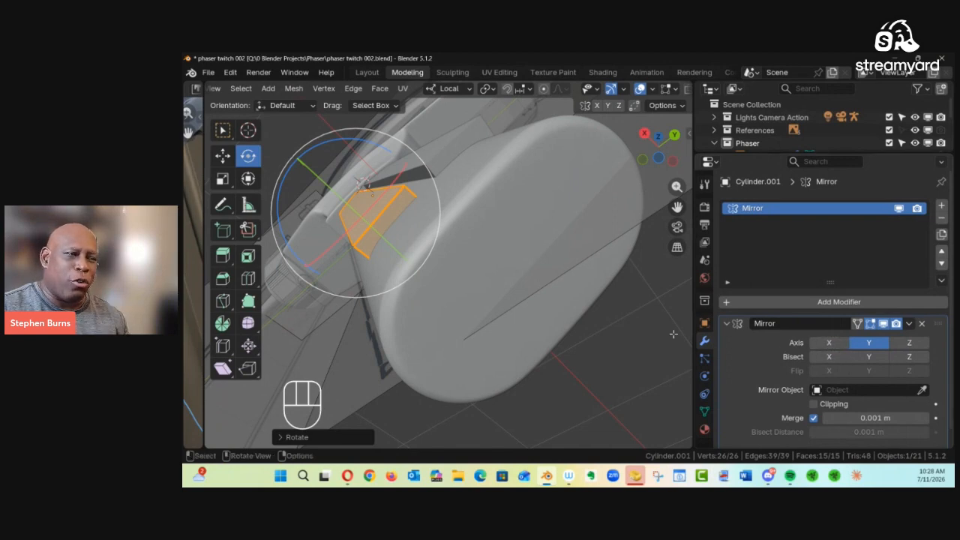
middle_click_drag(581, 315, 574, 279, "alt")
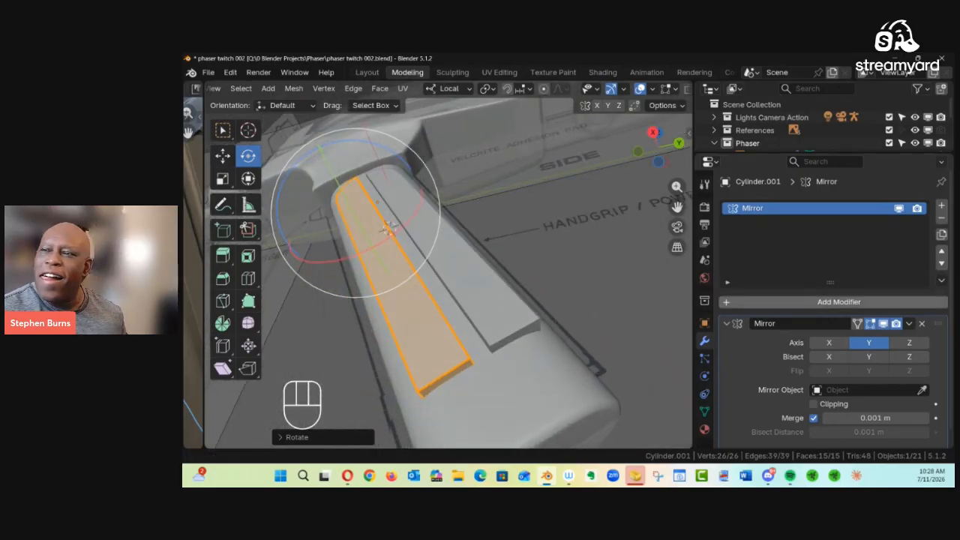
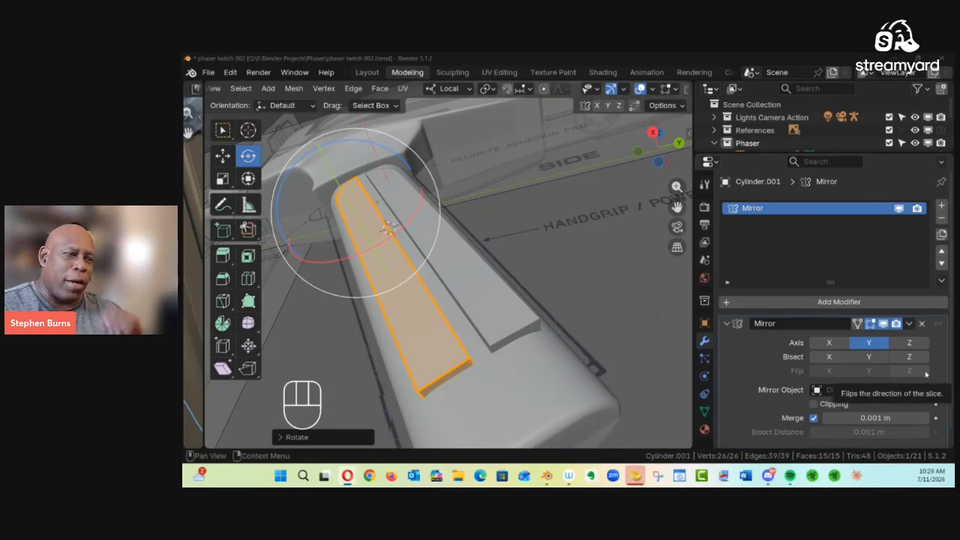
key("alt")
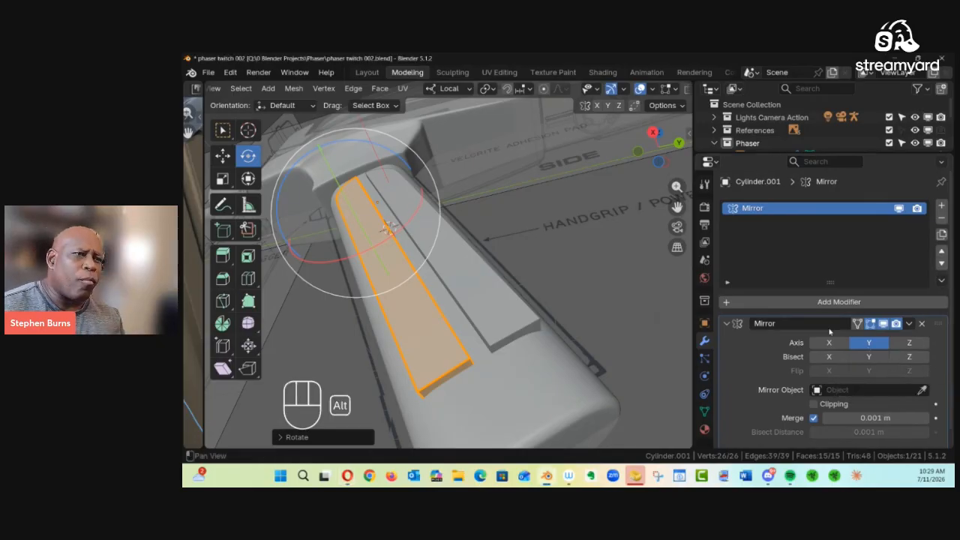
Select only the outer face of the strip's editable half and activate the Move tool for it
middle_click_drag(568, 300, 524, 281, "alt")
left_click(467, 282)
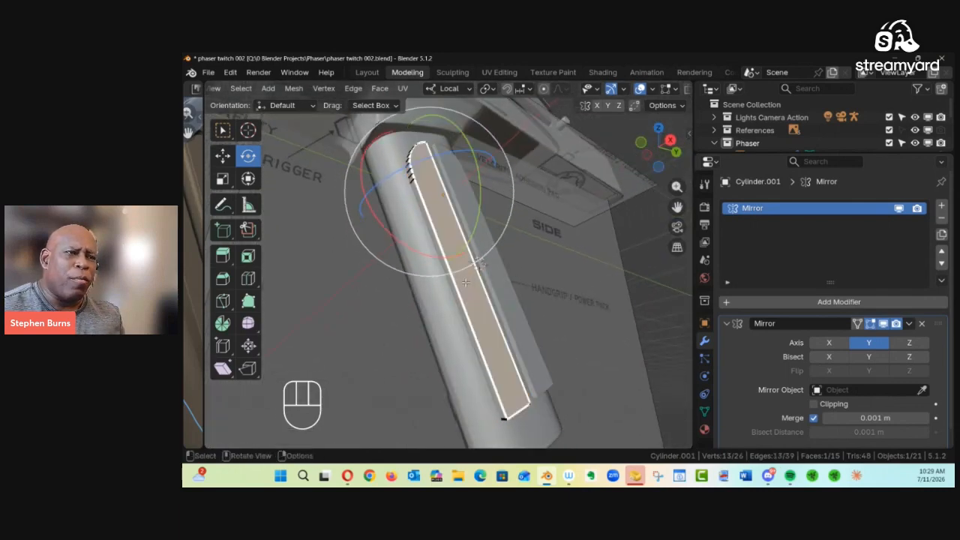
middle_click_drag(465, 282, 385, 255, "alt")
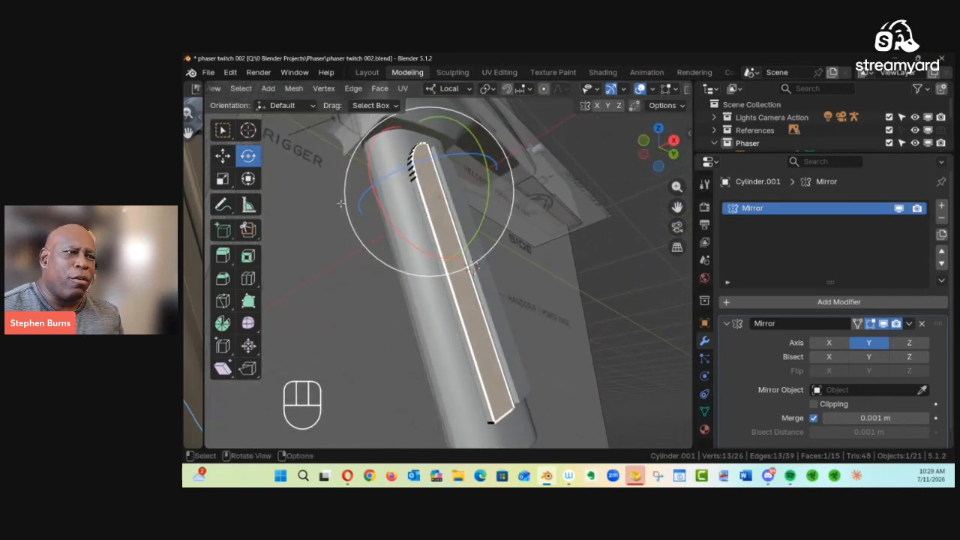
left_click(221, 155)
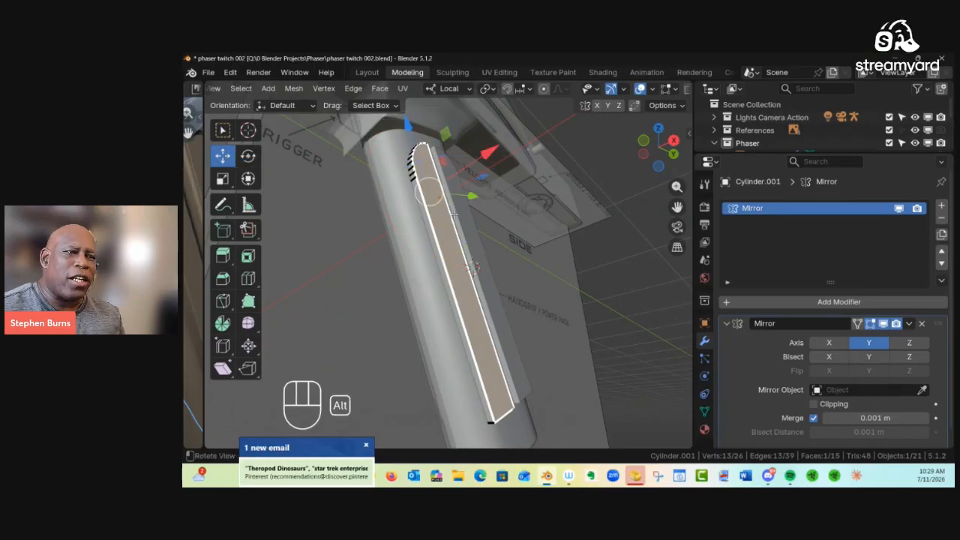
middle_click_drag(443, 207, 458, 223, "alt+shift")
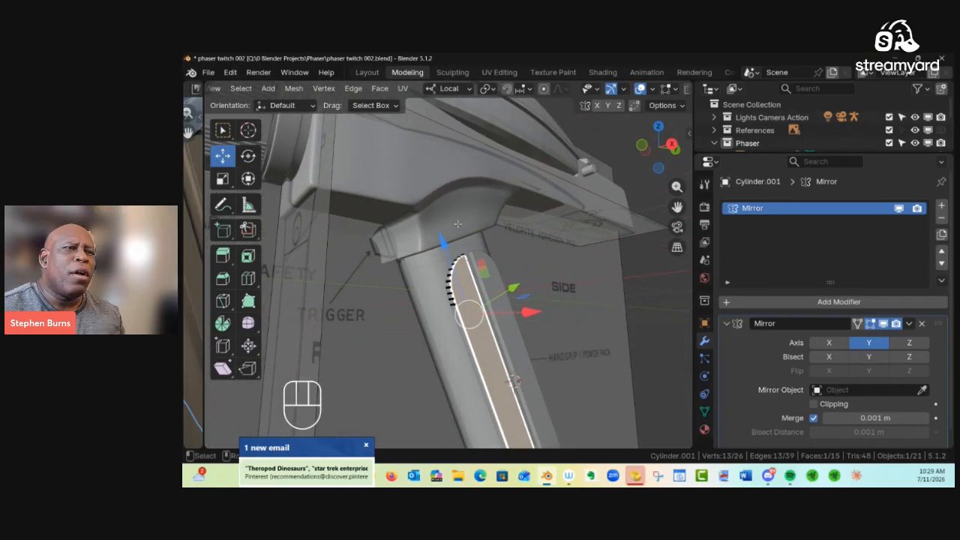
Try the Global transform orientation for the selected outer face
left_click(450, 89)
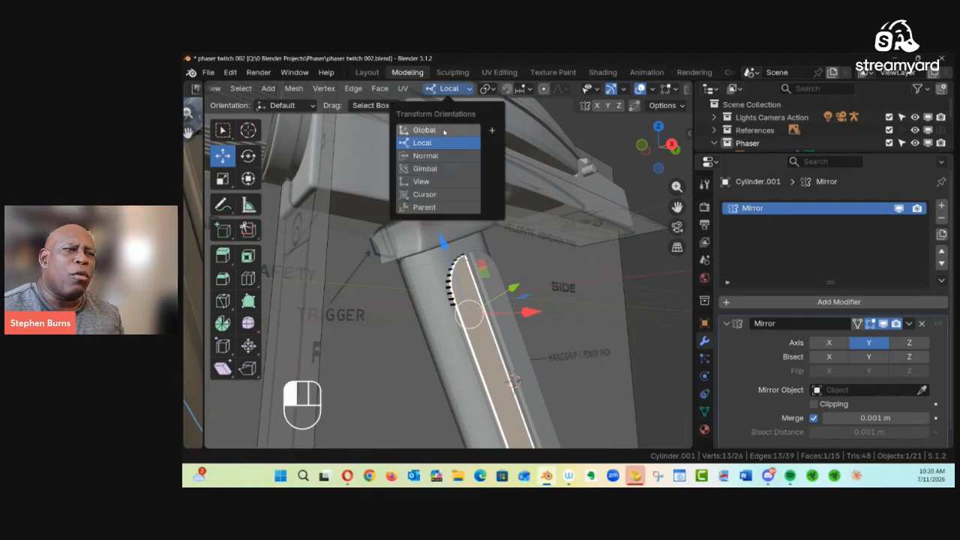
left_click(443, 131)
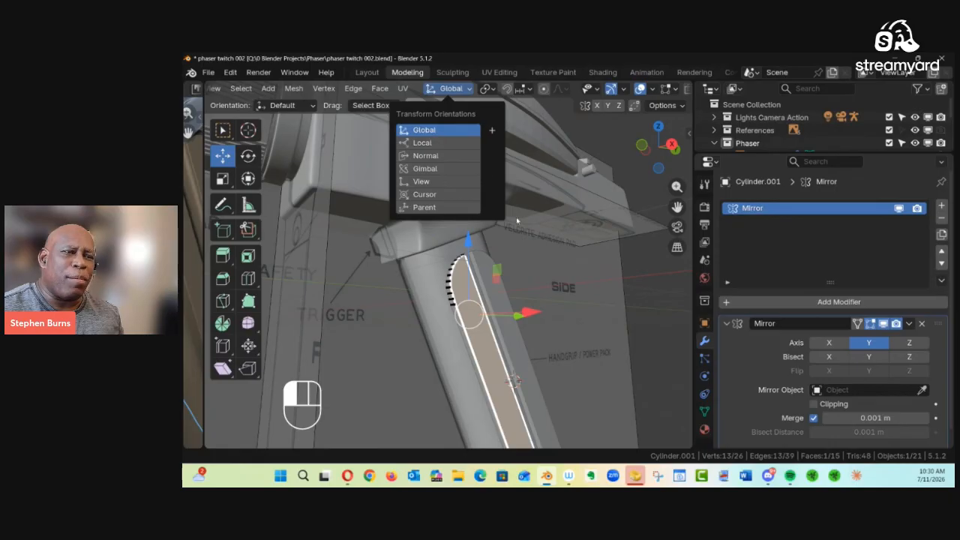
middle_click_drag(542, 237, 537, 201, "alt")
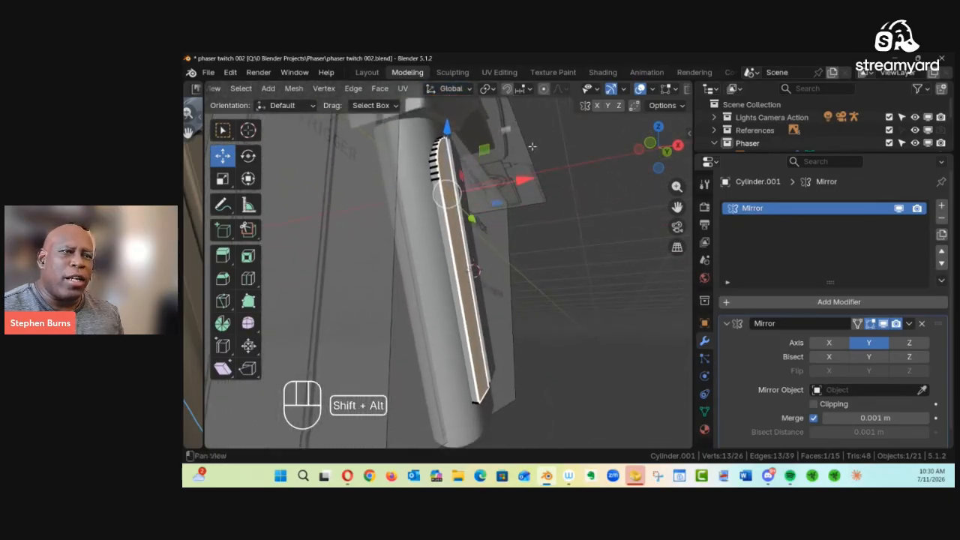
Set the transform pivot point to Individual Origins and the transform orientation to Local
left_click(487, 89)
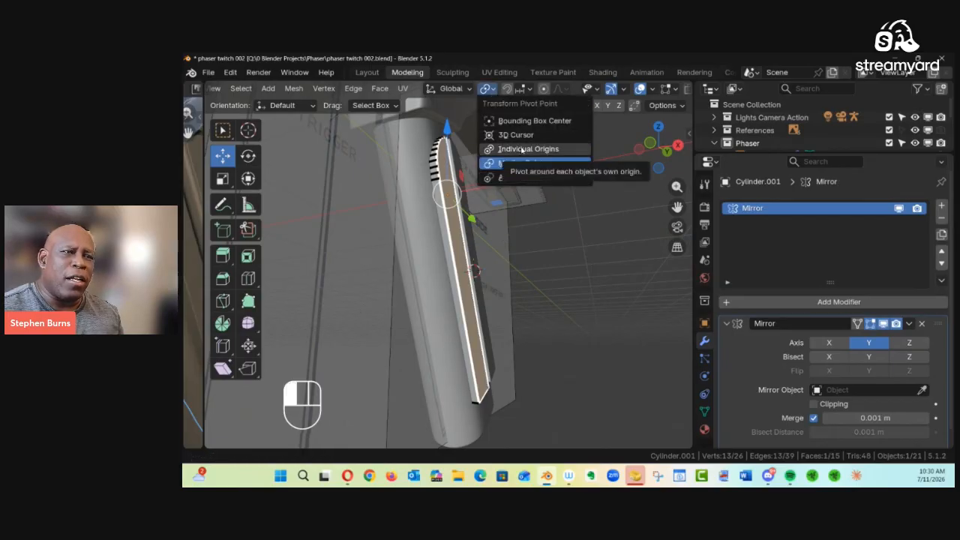
left_click(522, 150)
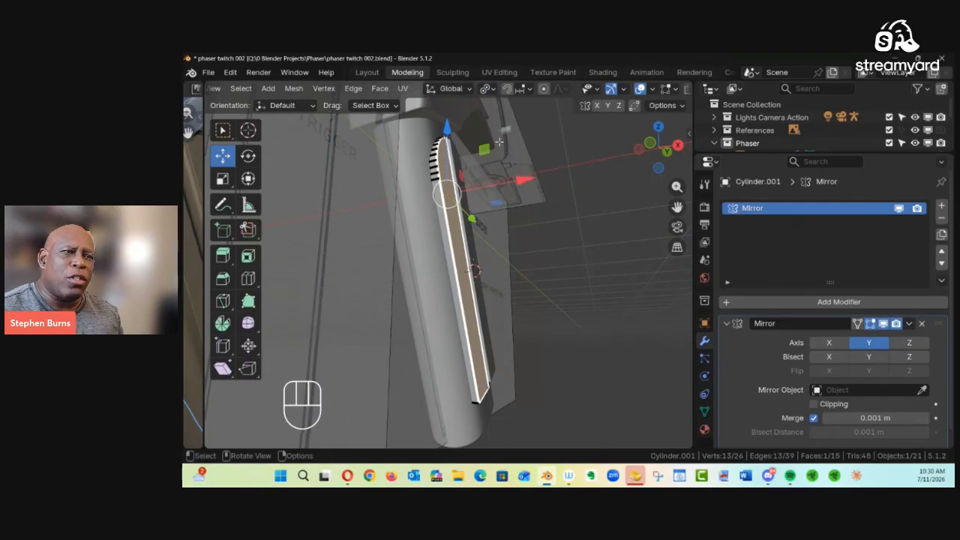
key("alt")
left_click_drag(466, 264, 397, 258, "alt")
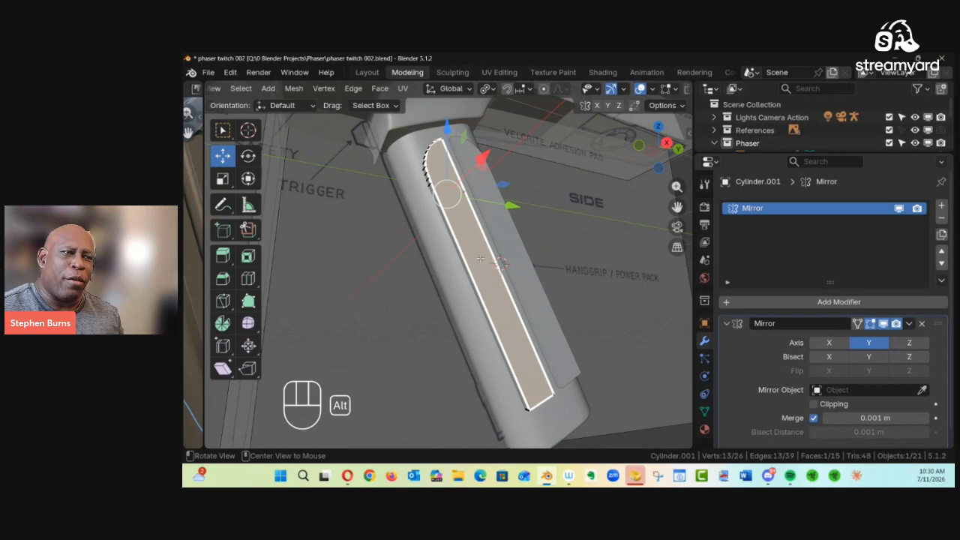
left_click(454, 89)
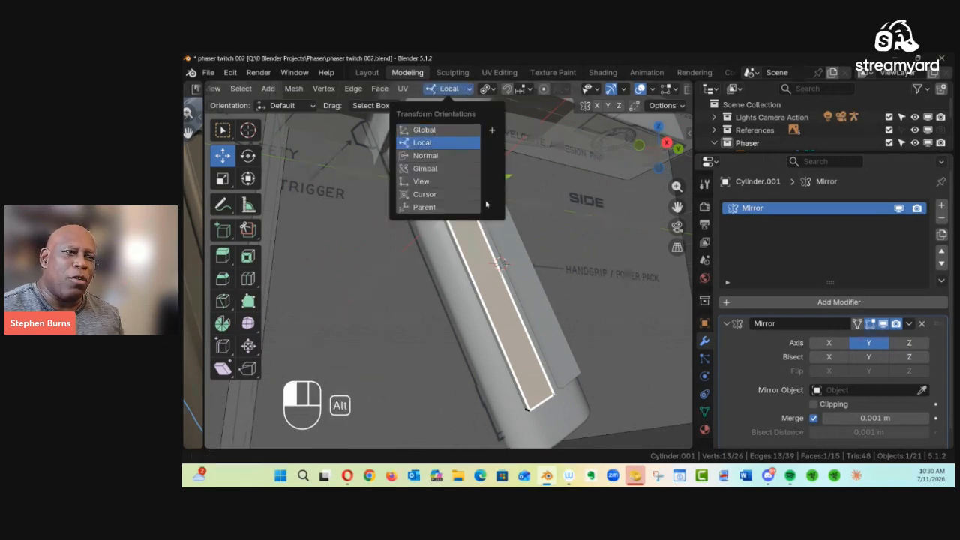
Try the Normal transform orientation for the selected outer face and return the orientation to Local
left_click(432, 155)
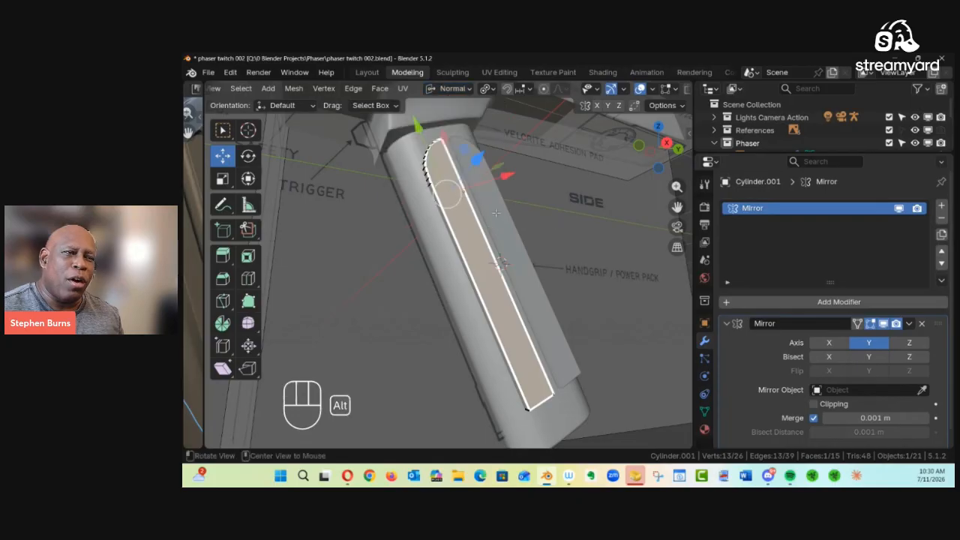
middle_click_drag(463, 198, 551, 180)
left_click(454, 89)
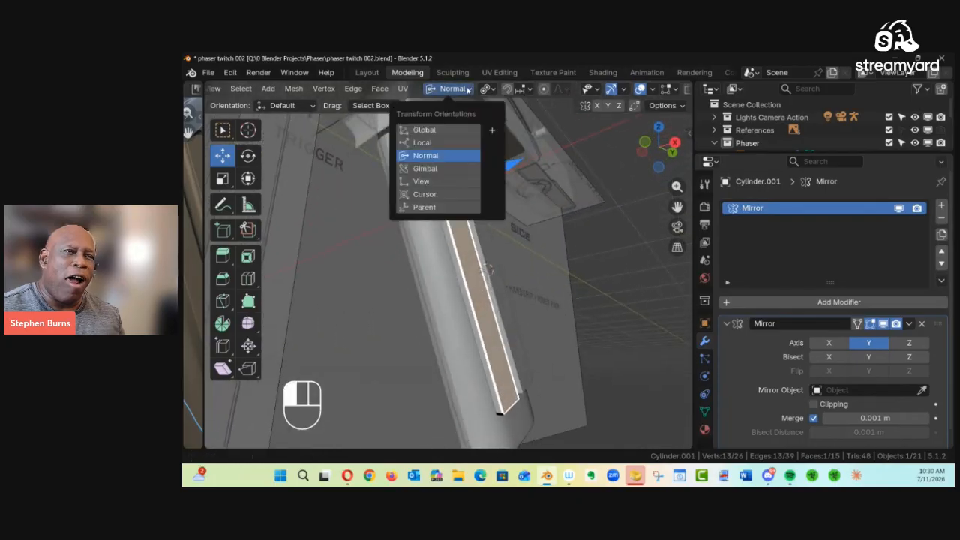
left_click(448, 143)
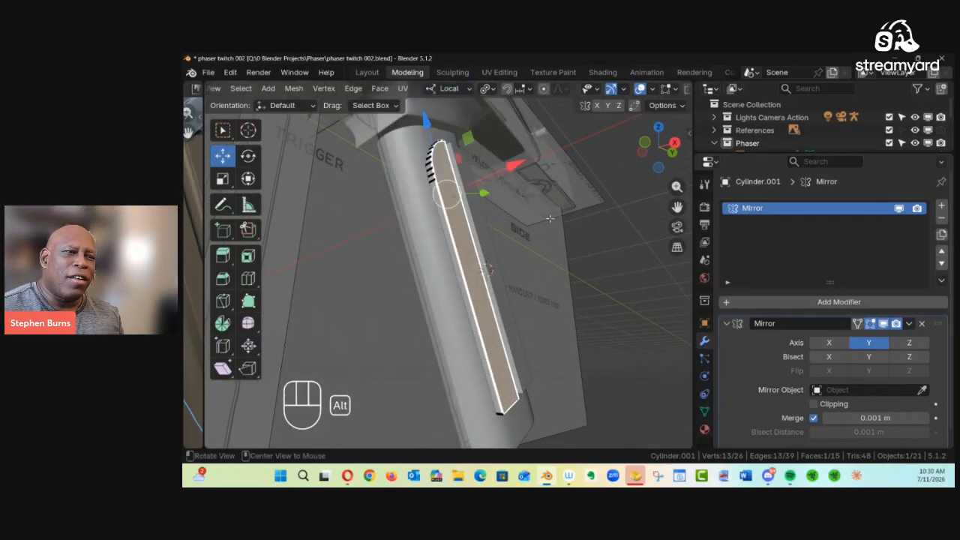
Select the entire mesh of the strip's editable half, rotate it slightly about its local Z axis, and clear the selection
middle_click_drag(548, 218, 401, 208)
key("alt+a")
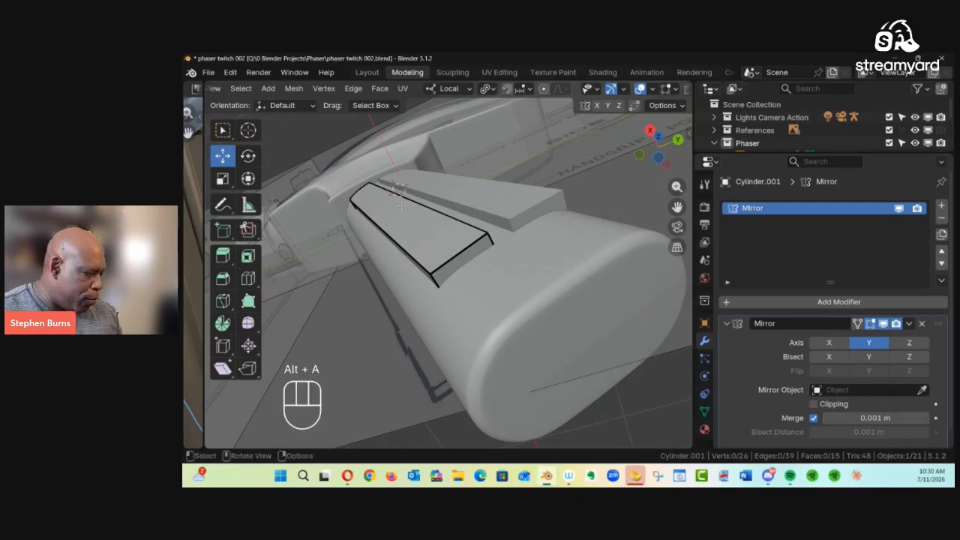
key("a")
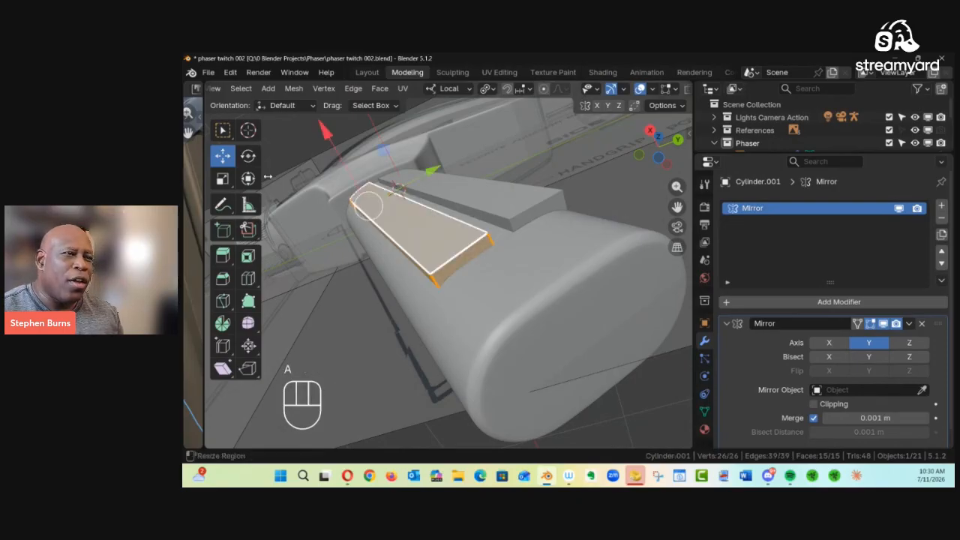
left_click(248, 155)
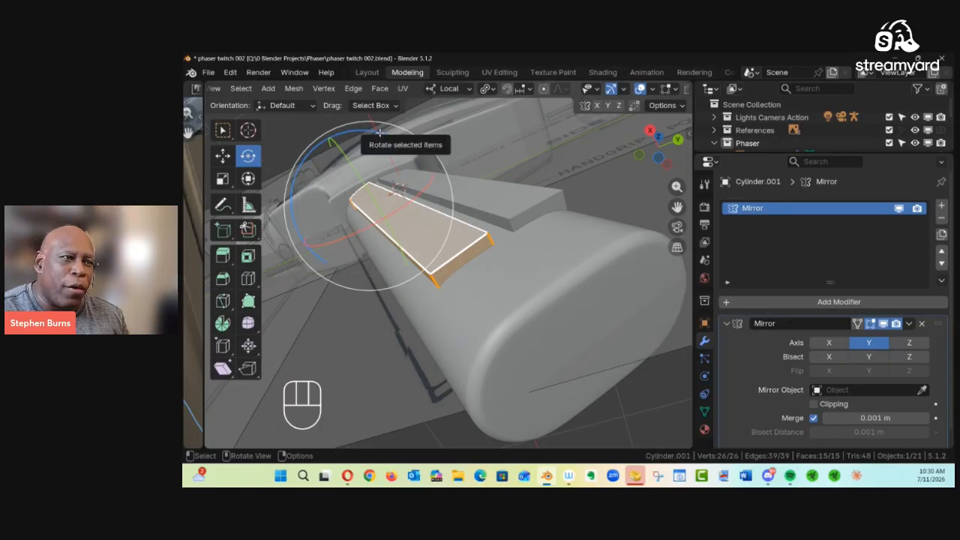
left_click_drag(375, 136, 374, 132)
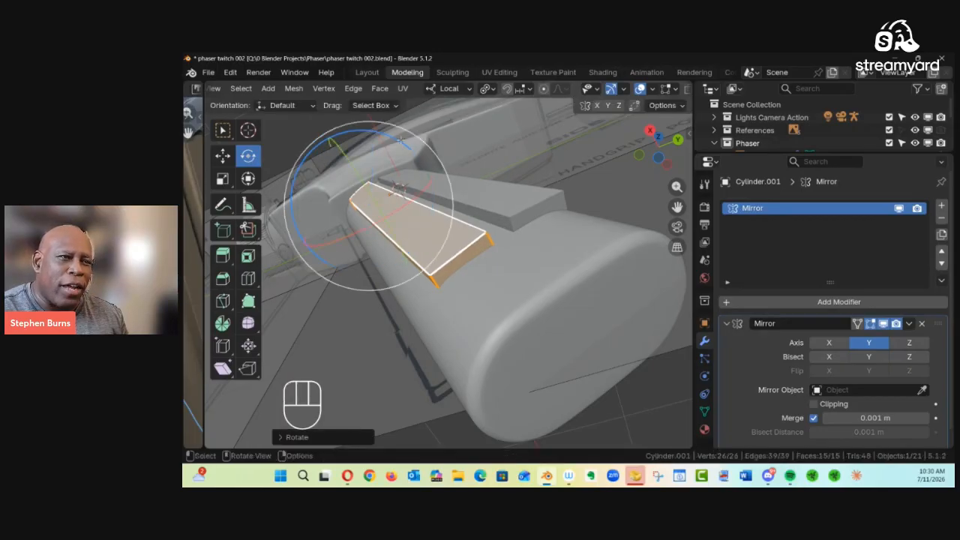
left_click_drag(534, 197, 578, 308, "alt")
left_click(578, 308)
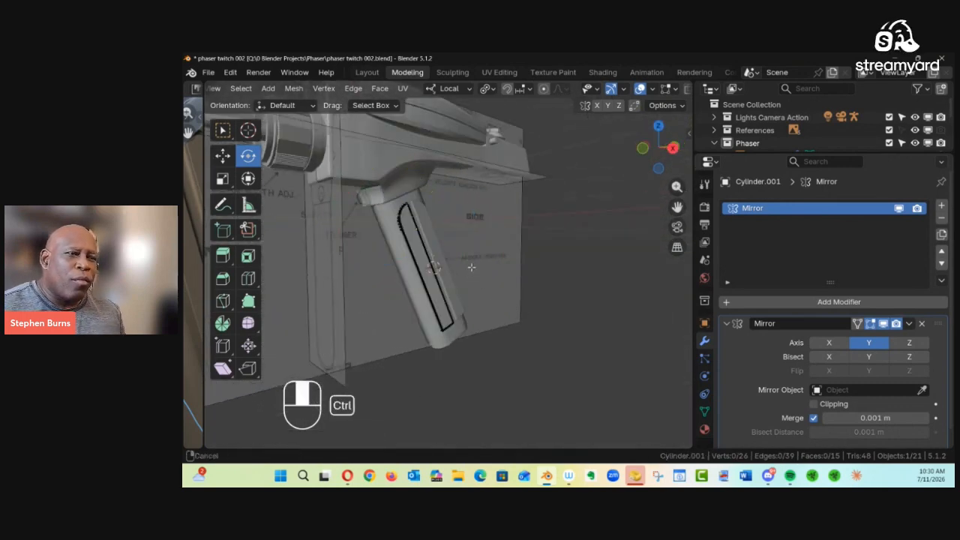
Turn on X-ray display and select the long, straight side face of the editable half along the central gap
left_click_drag(471, 268, 382, 211, "ctrl+alt")
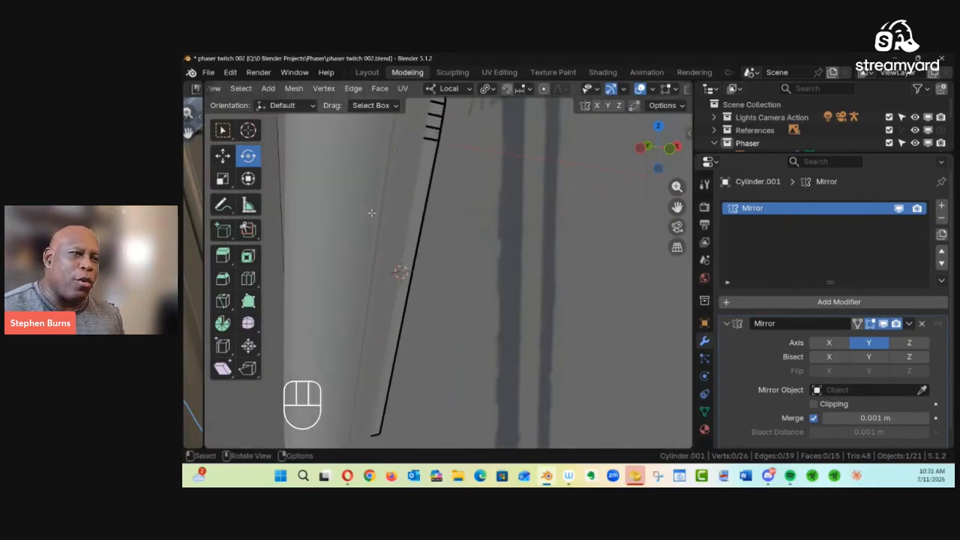
left_click_drag(367, 252, 407, 172, "alt")
key("alt+z")
left_click(429, 278)
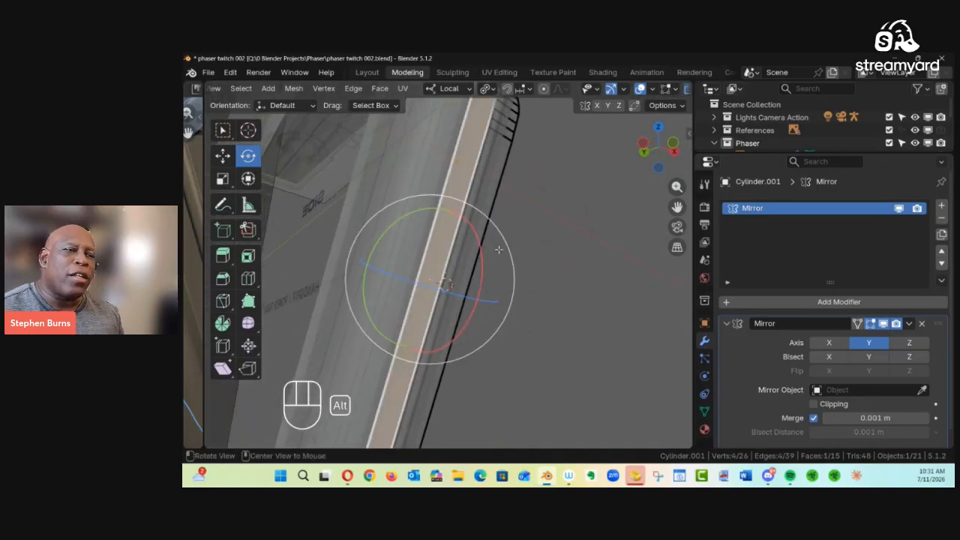
left_click_drag(497, 247, 480, 202, "alt")
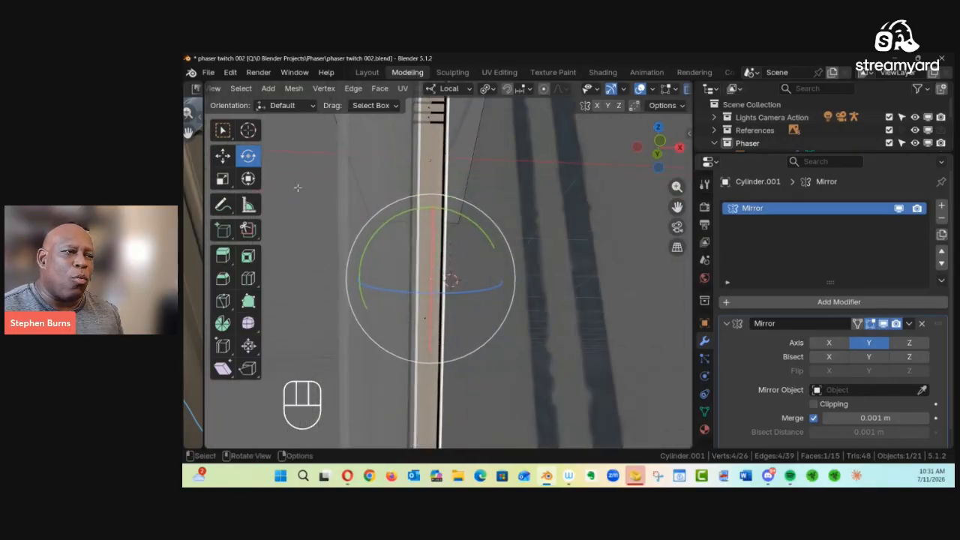
Activate the Move tool and select only the back face of the editable half, embedded inside the handle
left_click(222, 156)
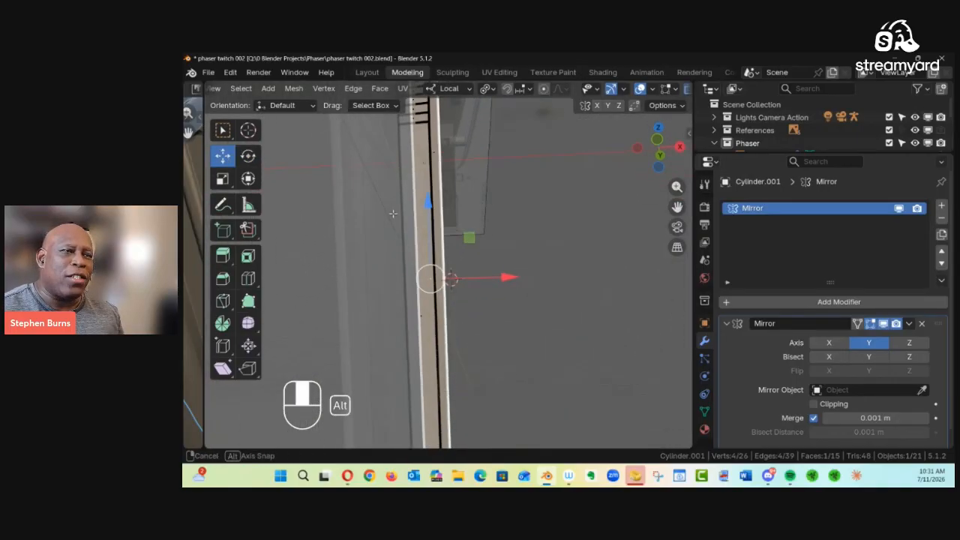
left_click_drag(405, 219, 406, 335, "alt")
middle_click_drag(406, 335, 420, 342, "alt")
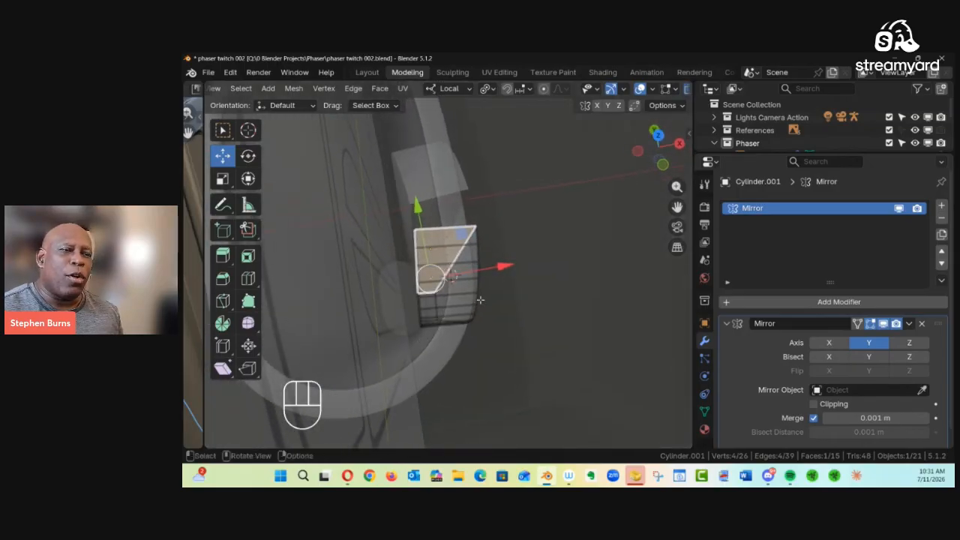
middle_click_drag(480, 300, 463, 302, "alt")
left_click(424, 304)
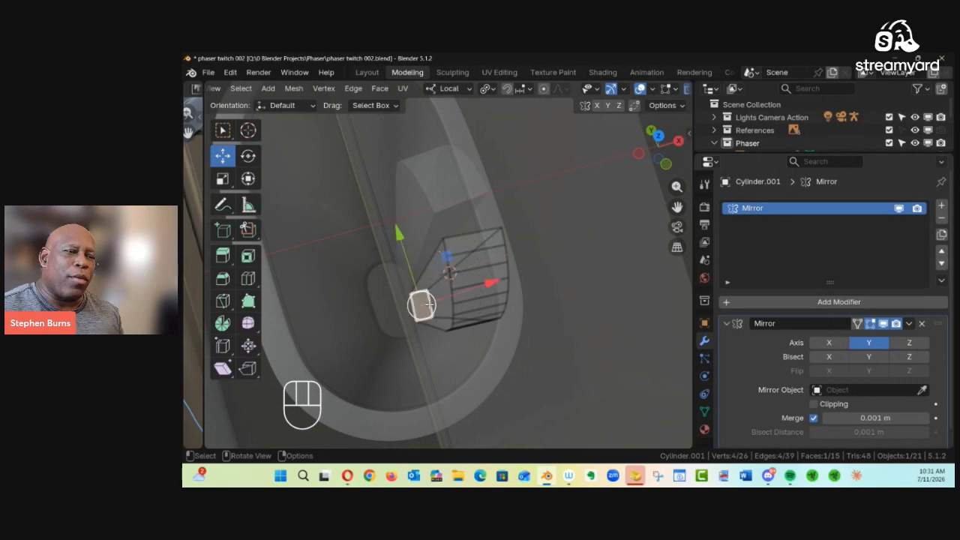
left_click(431, 300, "alt")
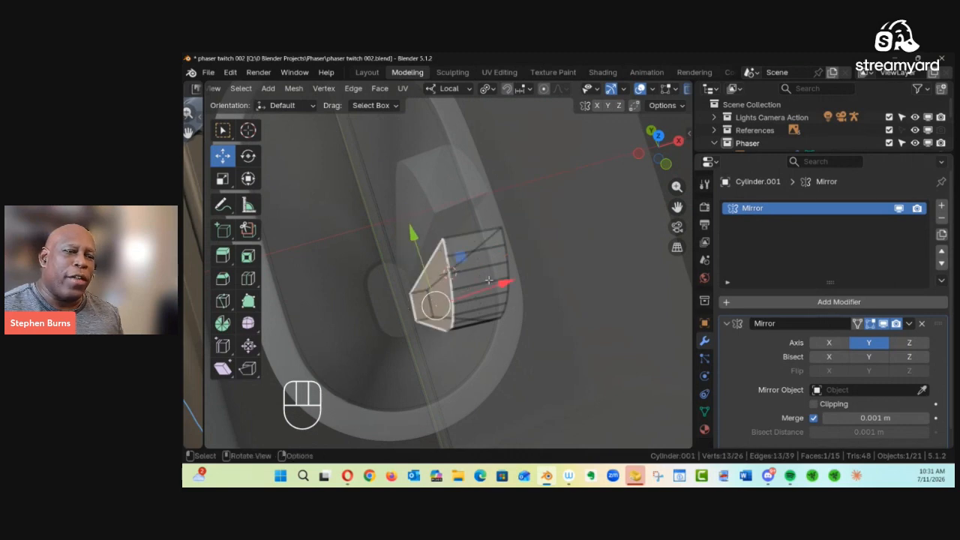
middle_click_drag(495, 290, 465, 292, "alt")
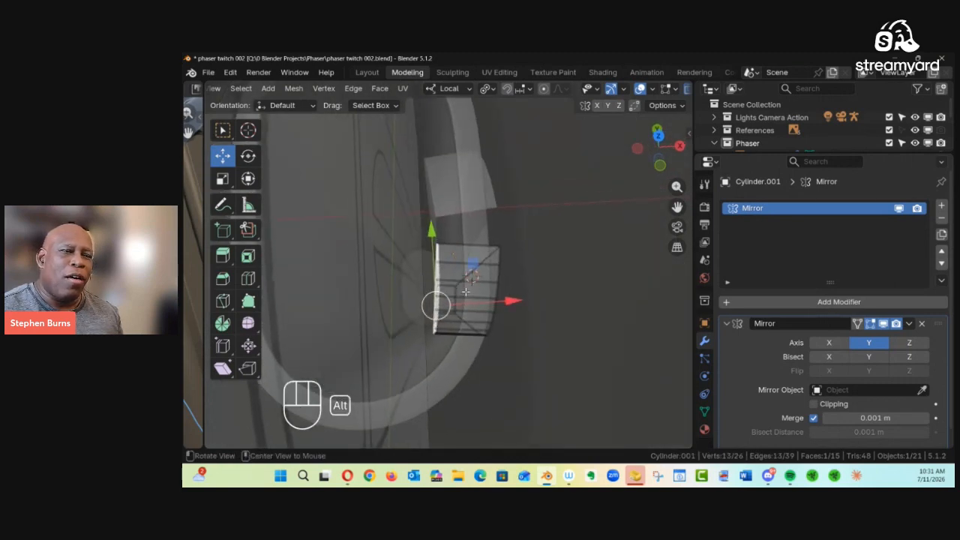
Set the transform orientation to Normal and move the back face along its normal towards the outer face to thin the strip
left_click(468, 90)
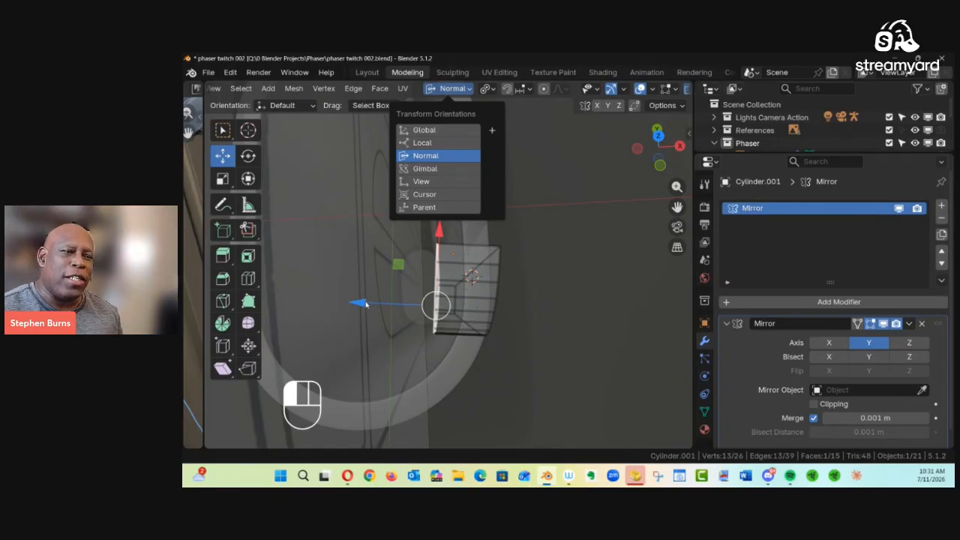
left_click(362, 303)
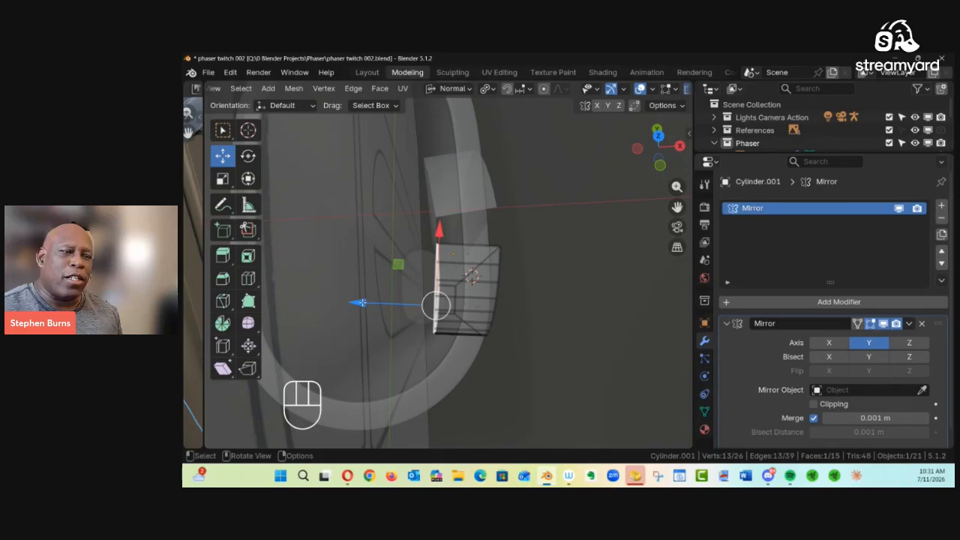
left_click_drag(361, 303, 365, 303)
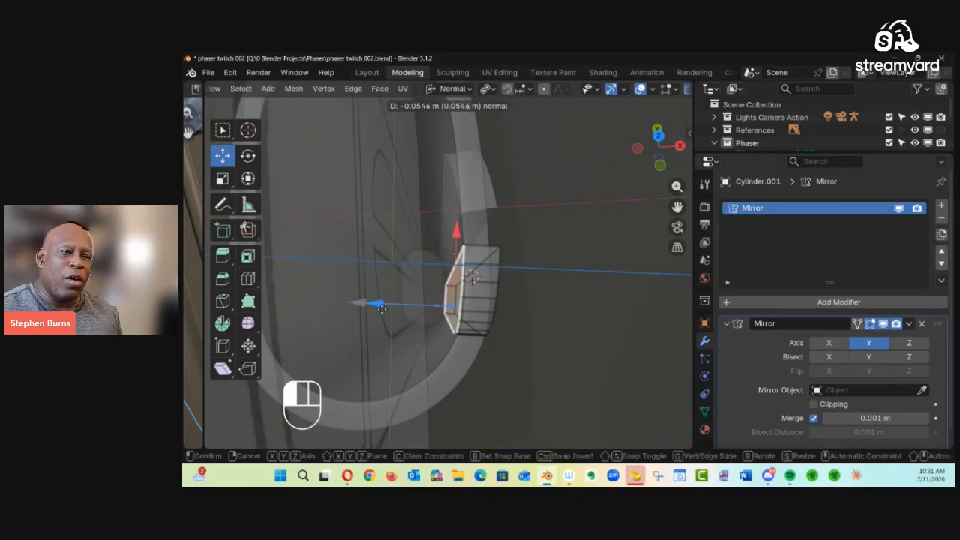
left_click_drag(381, 308, 483, 218)
Collapse the Mirror modifier's settings, return to Object Mode and turn off X-ray display
left_click(726, 323)
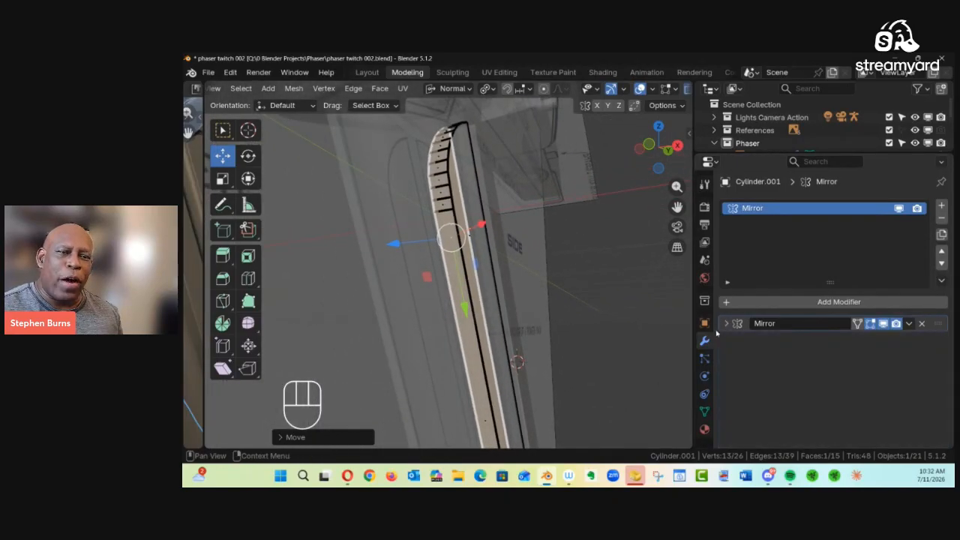
left_click_drag(539, 329, 523, 356, "alt")
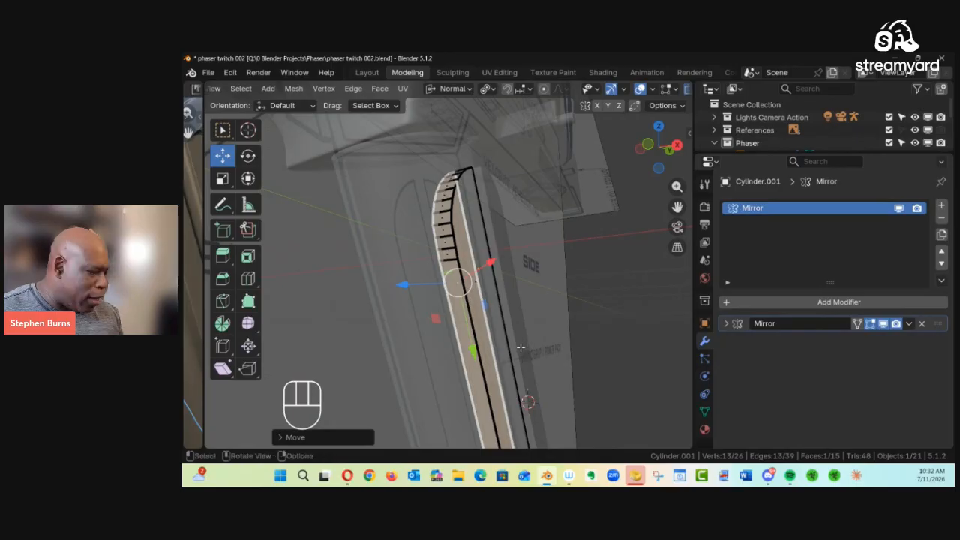
key("Tab")
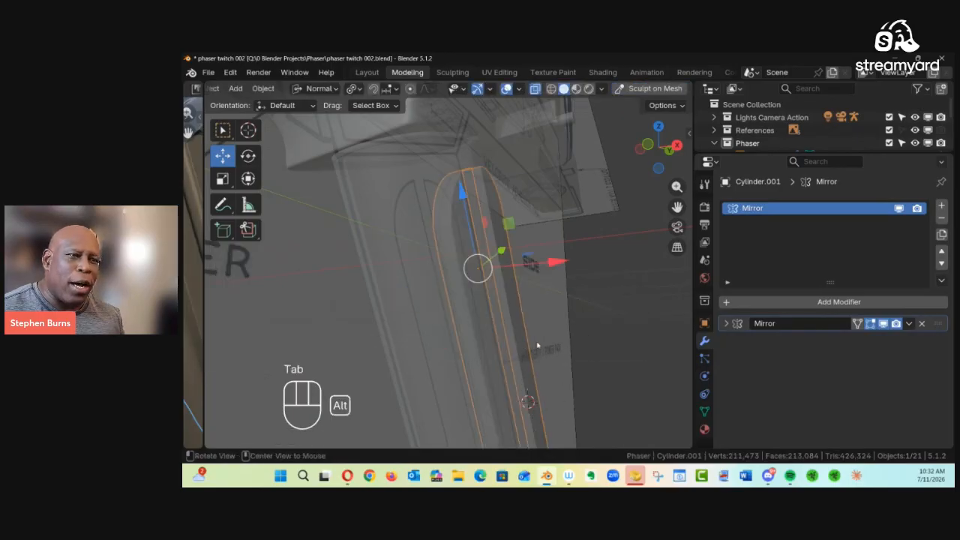
key("alt+z")
left_click_drag(518, 339, 507, 313, "alt")
Add a Bevel modifier to the mirrored strip and reduce its amount to 0.013 m
left_click(811, 303)
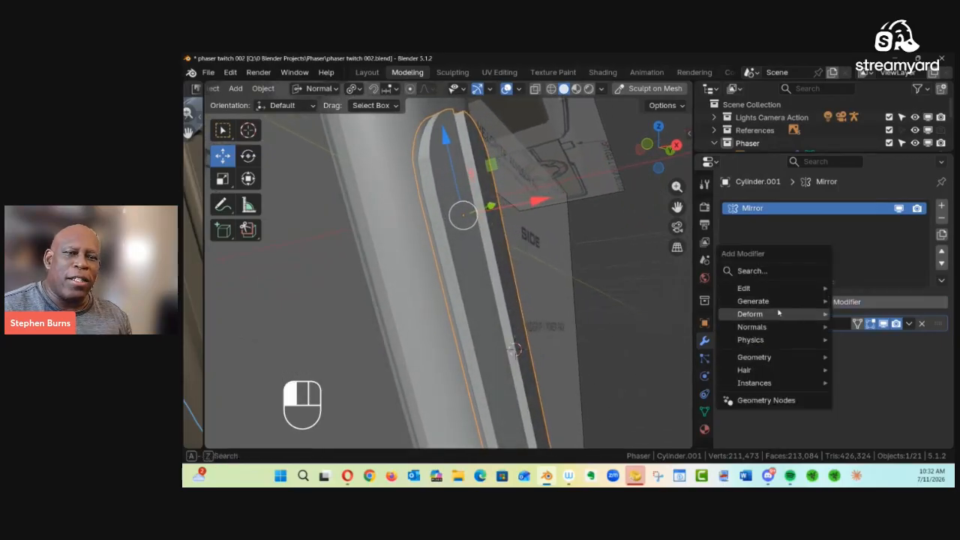
mouse_move(772, 302)
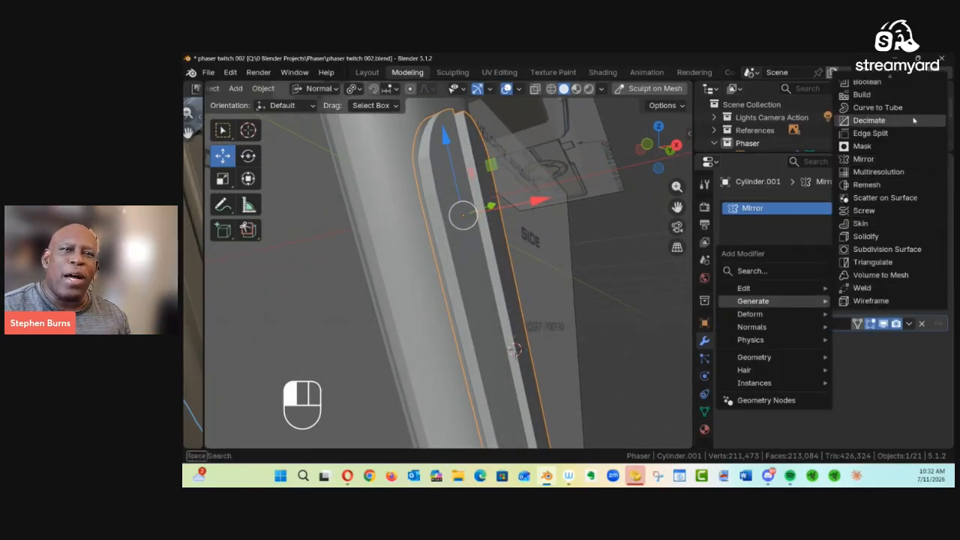
scroll(855, 122, "up", 3)
left_click(864, 108)
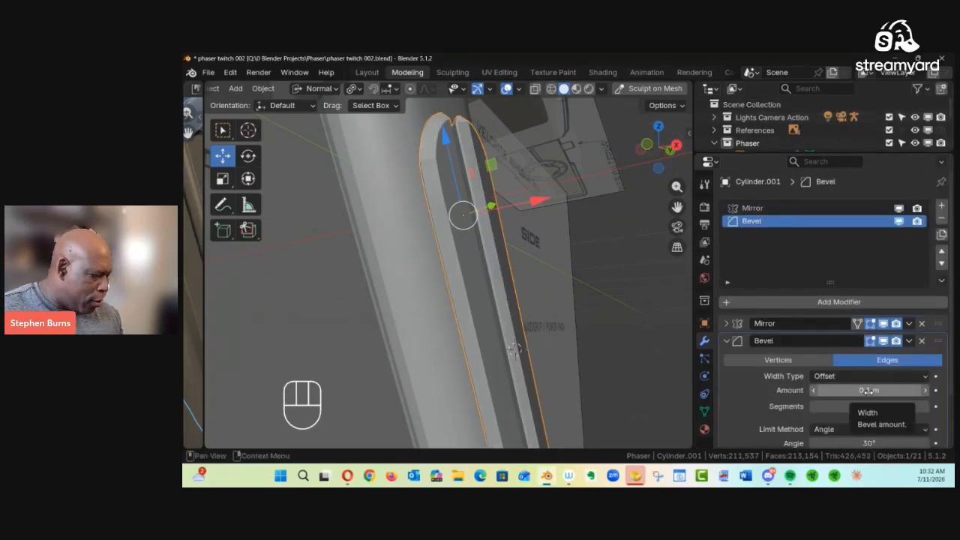
left_click_drag(865, 390, 870, 390)
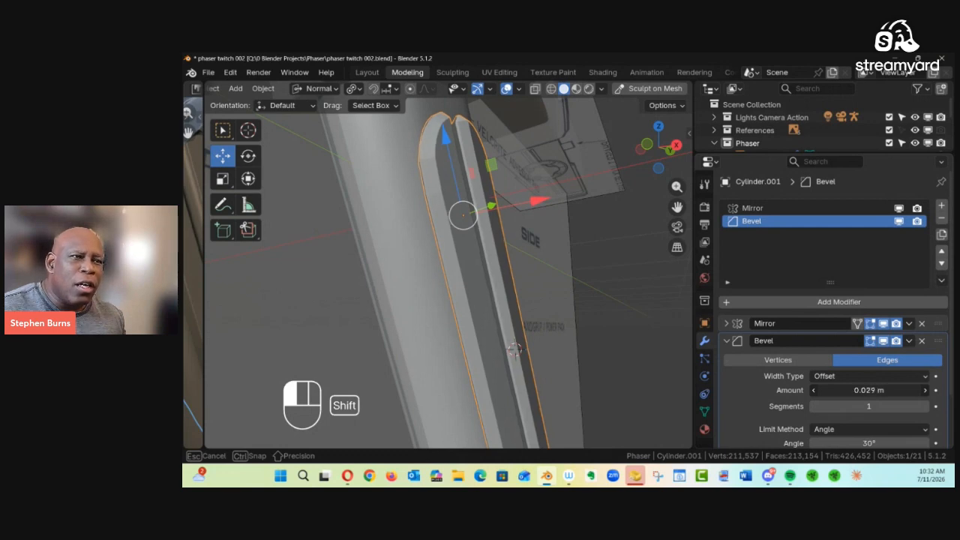
left_click_drag(869, 390, 865, 390, "shift")
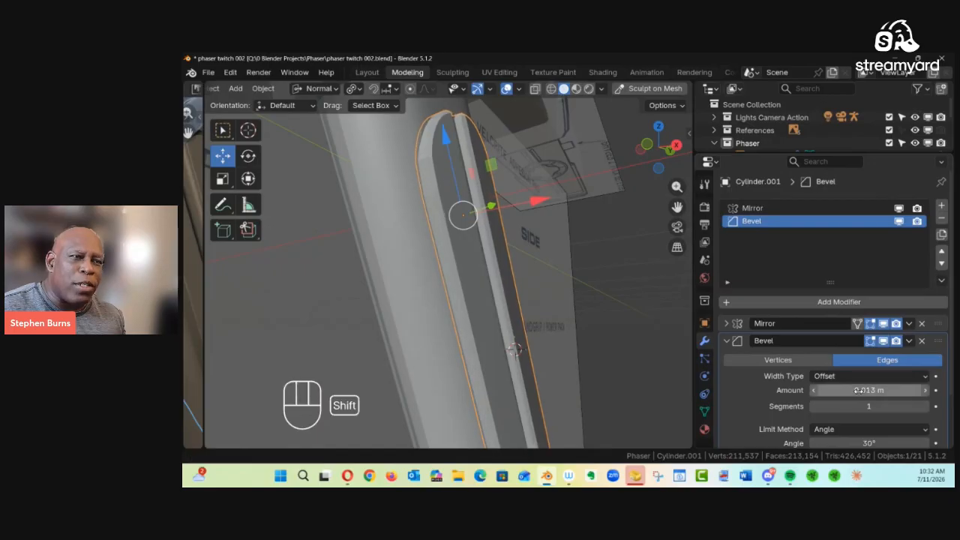
Refine the Bevel modifier to an amount of 0.009 m with 3 segments
middle_click_drag(645, 296, 508, 363, "alt")
middle_click_drag(524, 323, 561, 409, "alt+shift")
middle_click_drag(528, 366, 513, 334, "ctrl+alt")
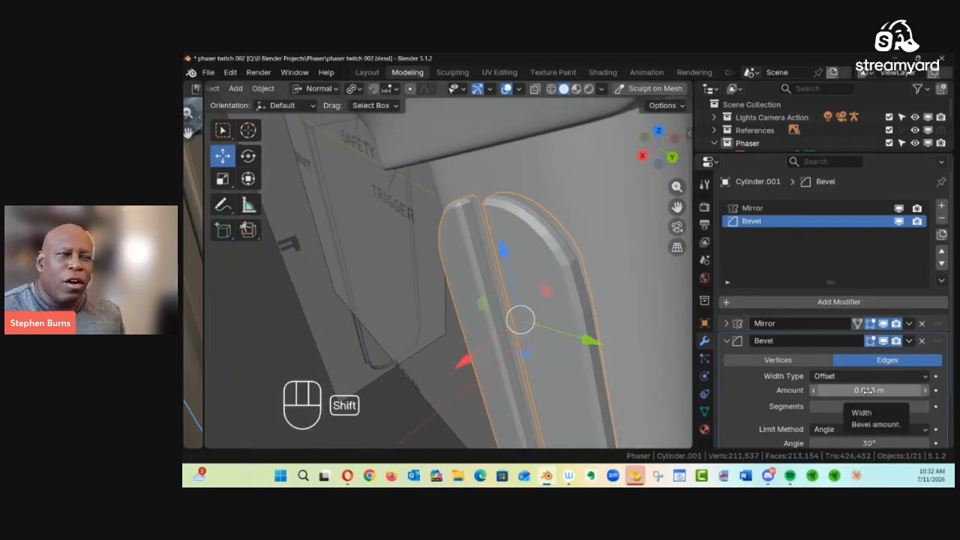
left_click_drag(866, 390, 868, 390, "shift")
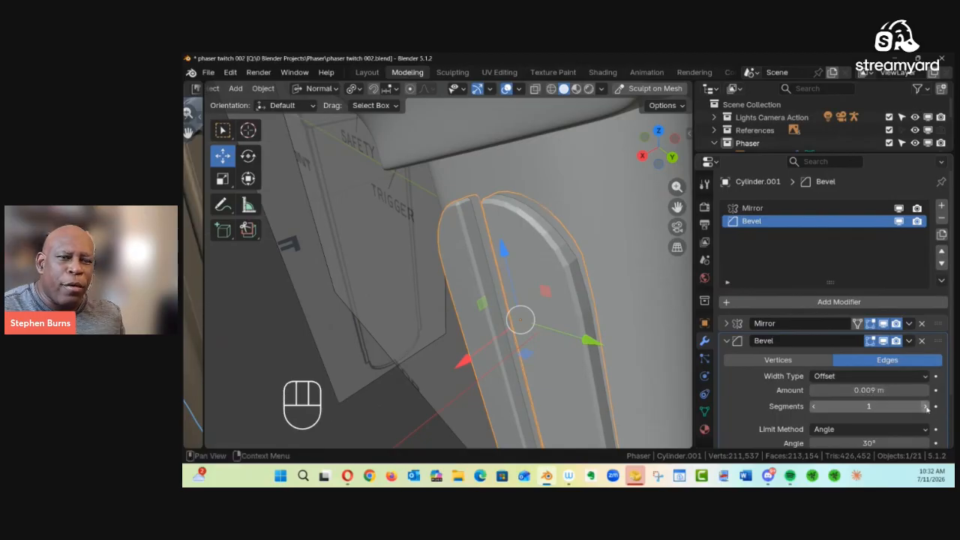
left_click(926, 406)
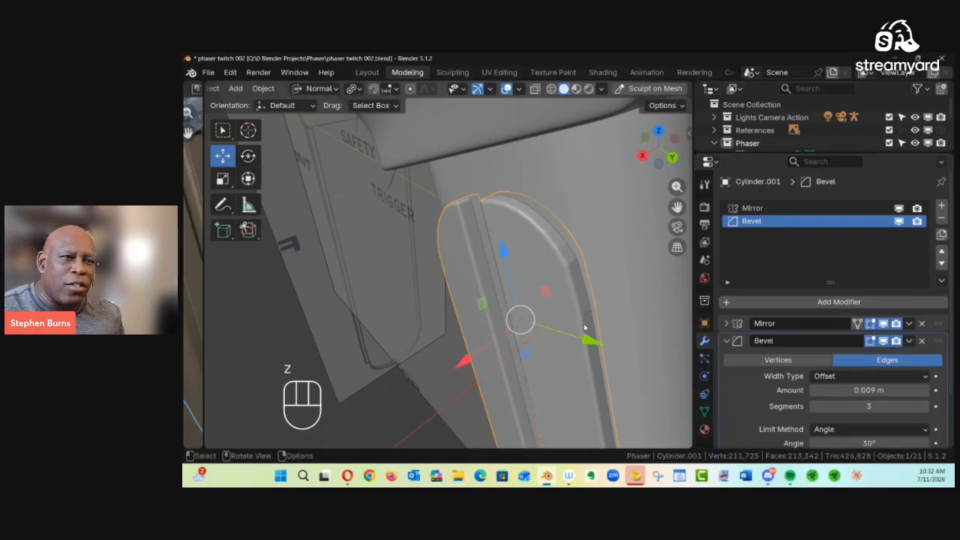
Move the bevelled strip along its X axis deeper into the side of the handle so it protrudes less
middle_click_drag(594, 318, 648, 257, "alt")
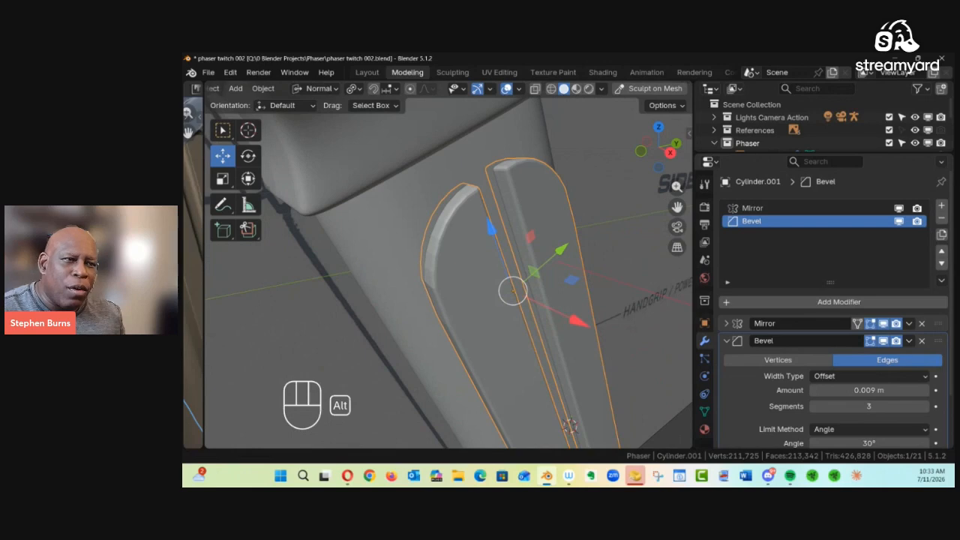
middle_click_drag(357, 314, 491, 309, "alt")
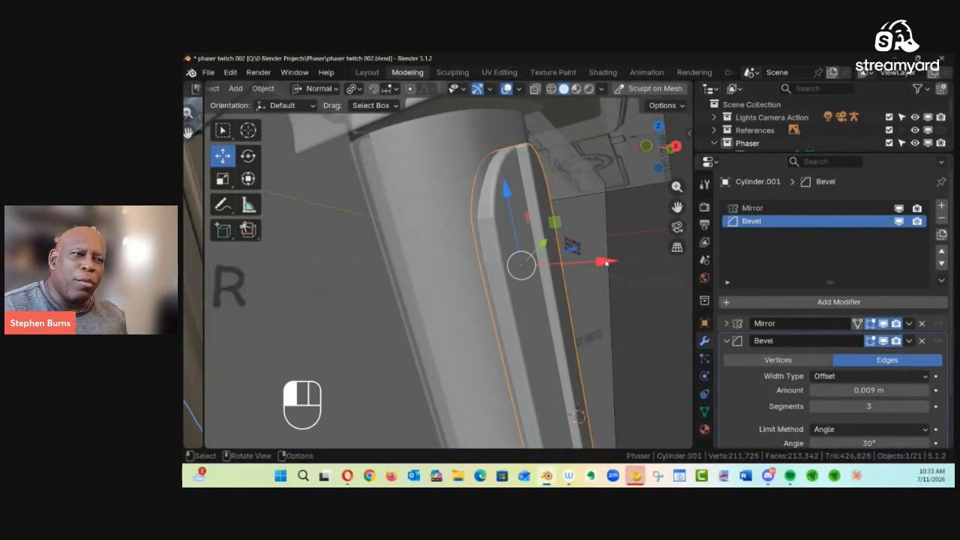
left_click_drag(606, 263, 452, 358)
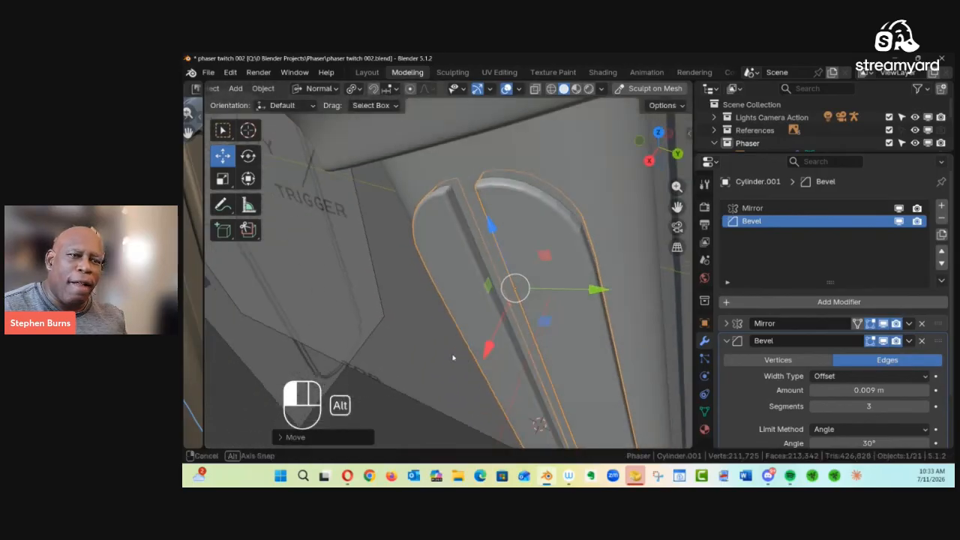
middle_click_drag(453, 358, 487, 308, "alt")
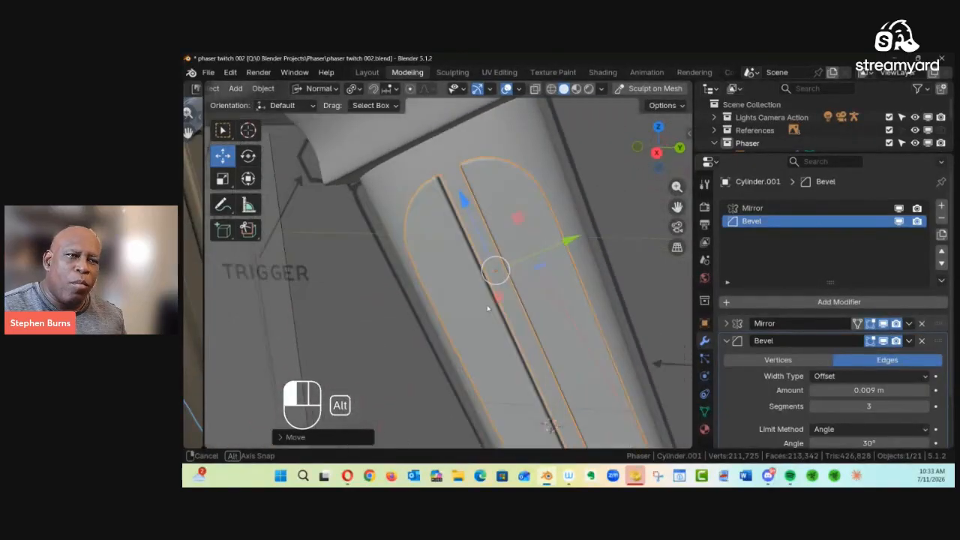
mouse_move(488, 308)
left_mouse_down("alt")
mouse_move(507, 289)
mouse_move(485, 323)
left_mouse_up("alt")
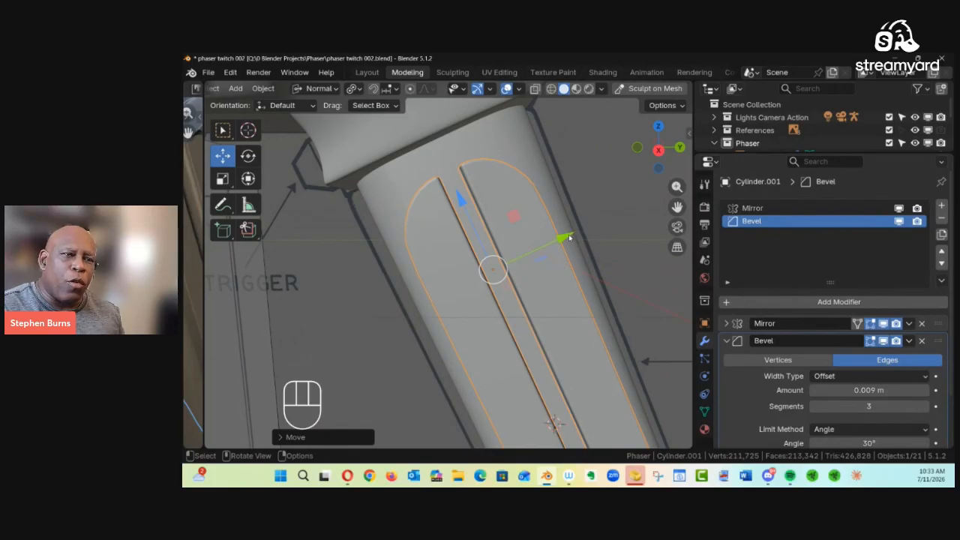
Nudge the bevelled strip slightly along its Y axis on the side of the handle
left_click_drag(569, 238, 571, 237)
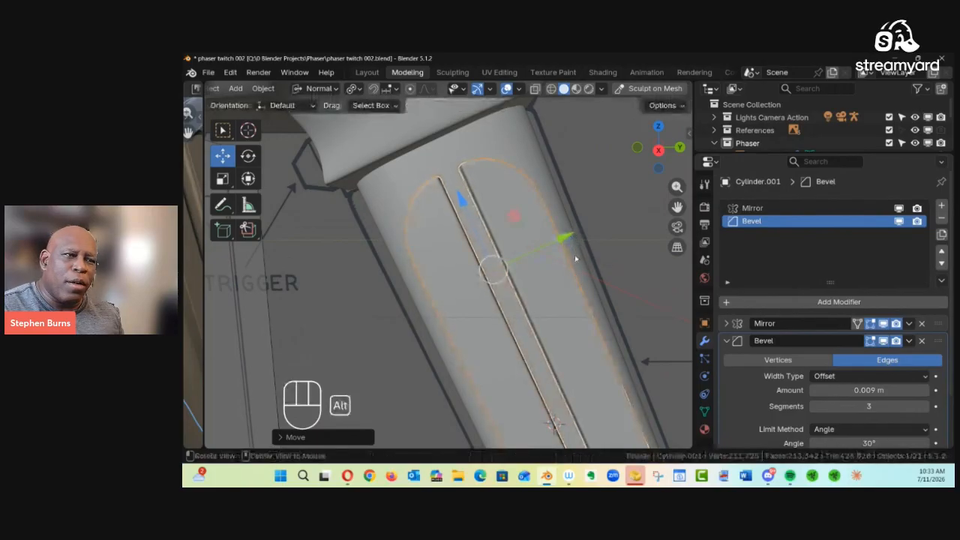
middle_click_drag(575, 258, 503, 315, "alt")
middle_click_drag(550, 271, 551, 310, "ctrl+alt")
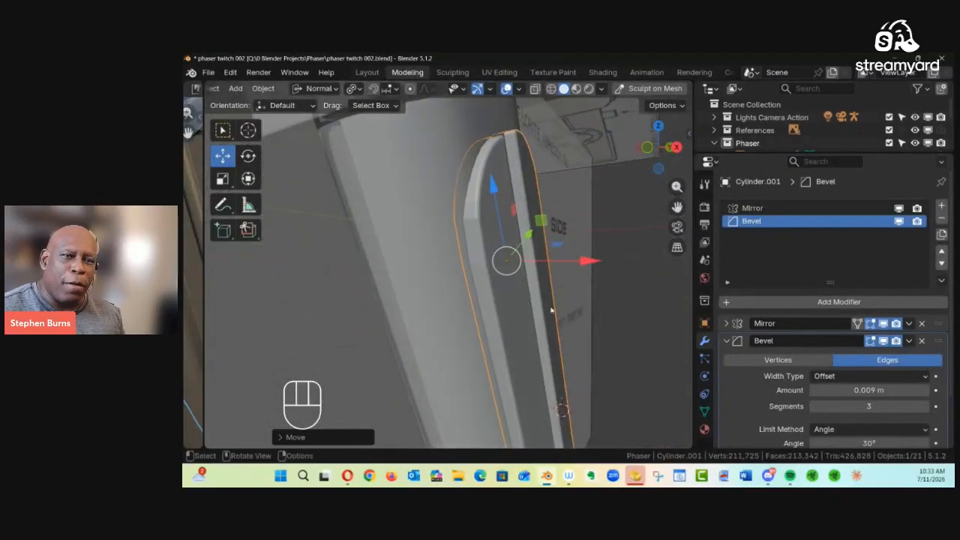
Collapse the Bevel settings and add a Subdivision Surface modifier to the strip with its viewport level set to 2
left_click(727, 341)
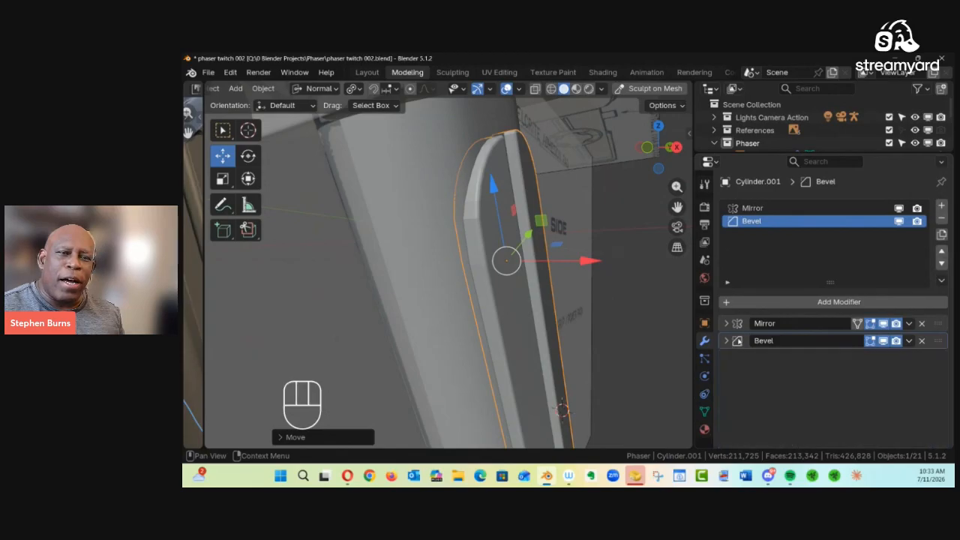
left_click(822, 303)
mouse_move(790, 302)
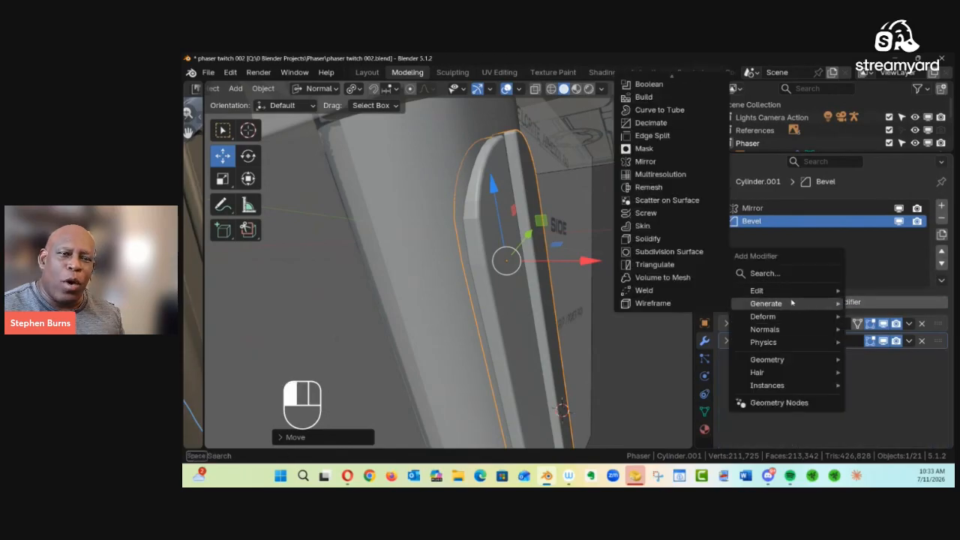
left_click(673, 254)
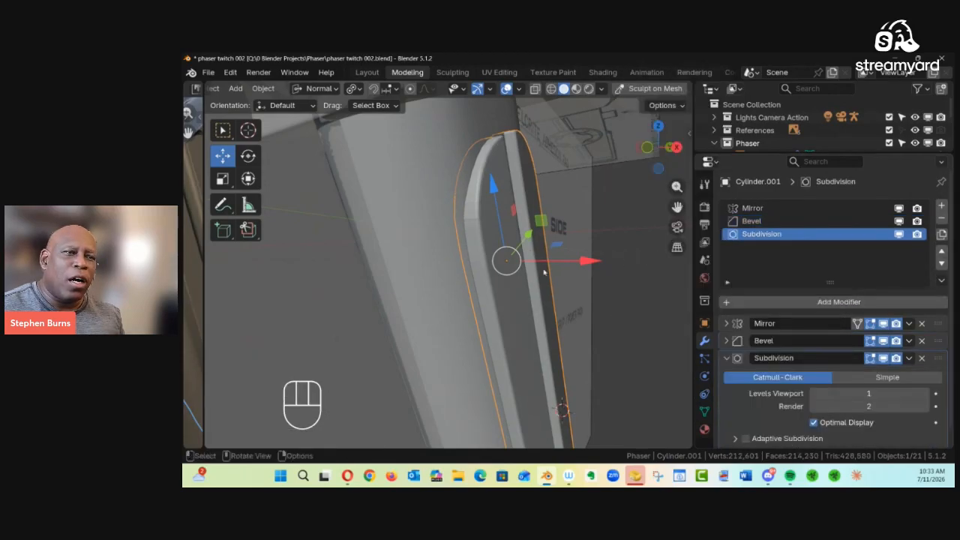
middle_click_drag(517, 241, 499, 227, "alt")
left_click_drag(499, 227, 500, 262, "alt")
left_click_drag(501, 262, 510, 230, "ctrl+alt")
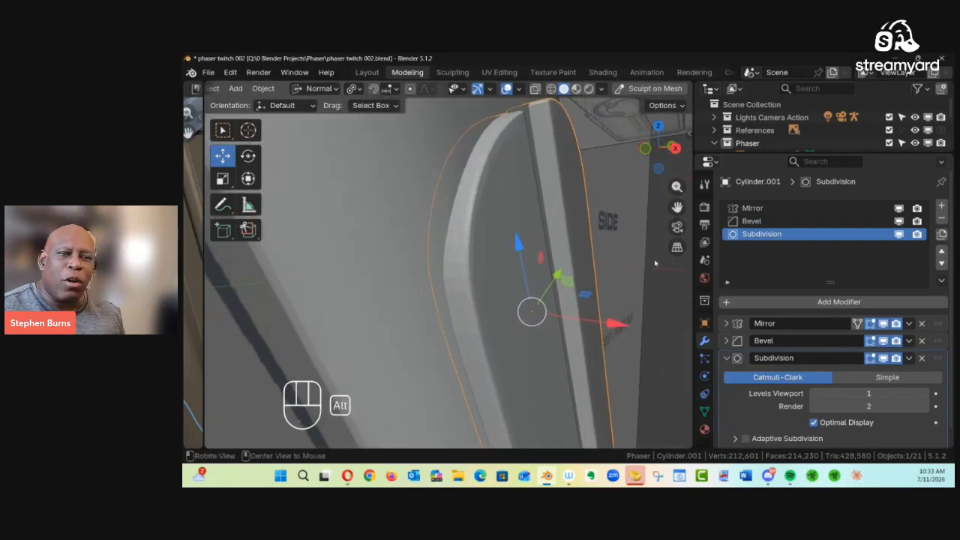
left_click(925, 394)
middle_click_drag(659, 345, 493, 339, "alt")
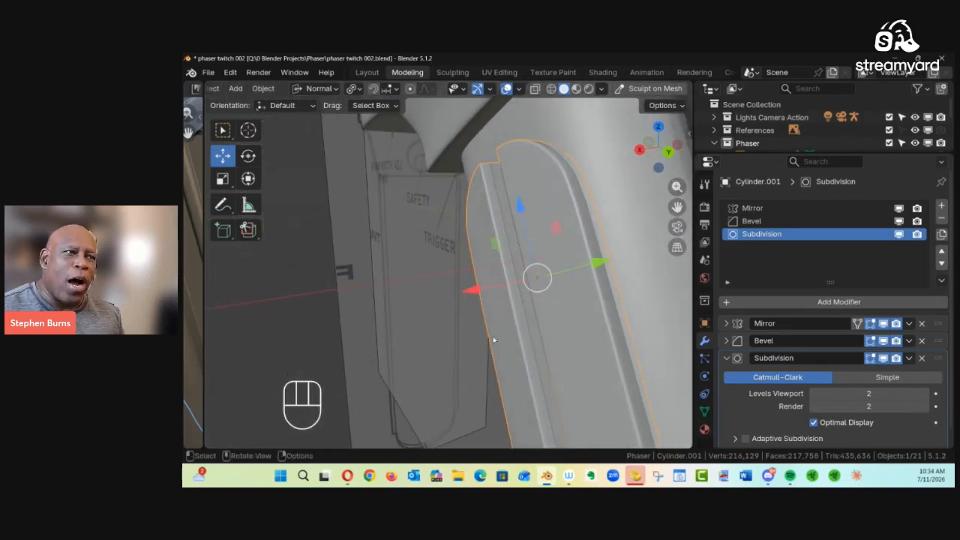
Apply Shade Flat to the subdivided strip, check it from several angles and deselect it
right_click(531, 168)
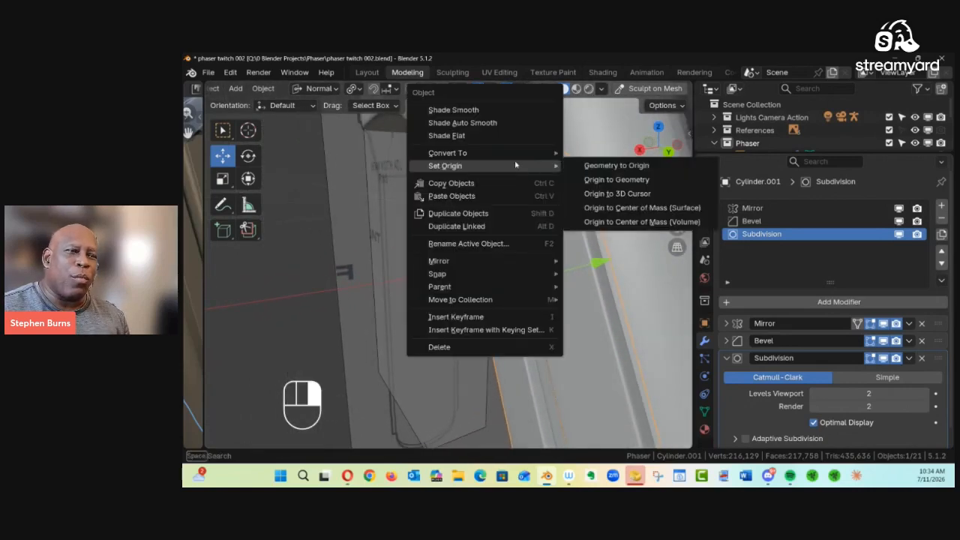
left_click(456, 135)
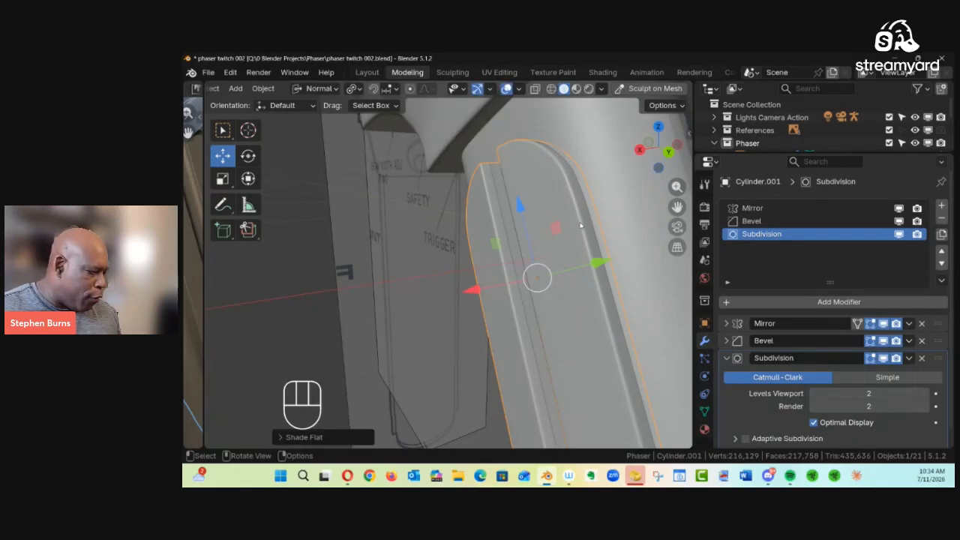
middle_click_drag(539, 170, 589, 132)
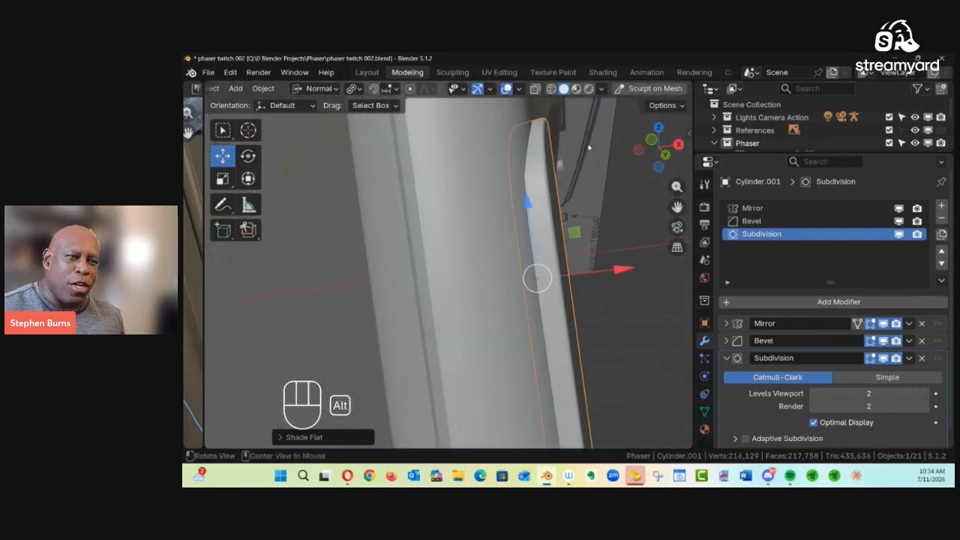
middle_click_drag(595, 377, 557, 210, "shift")
middle_click_drag(556, 213, 559, 304, "ctrl")
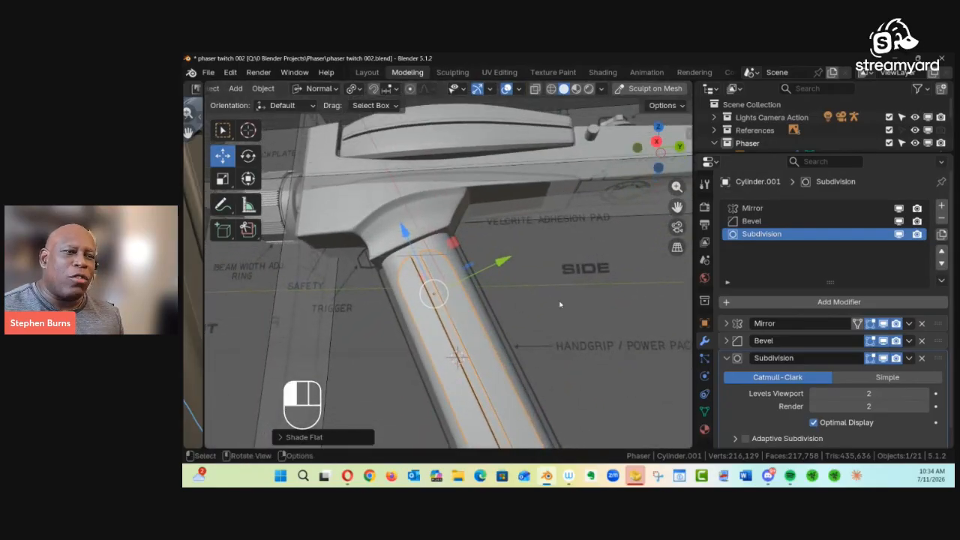
left_click(539, 267)
middle_click_drag(503, 275, 549, 280, "alt")
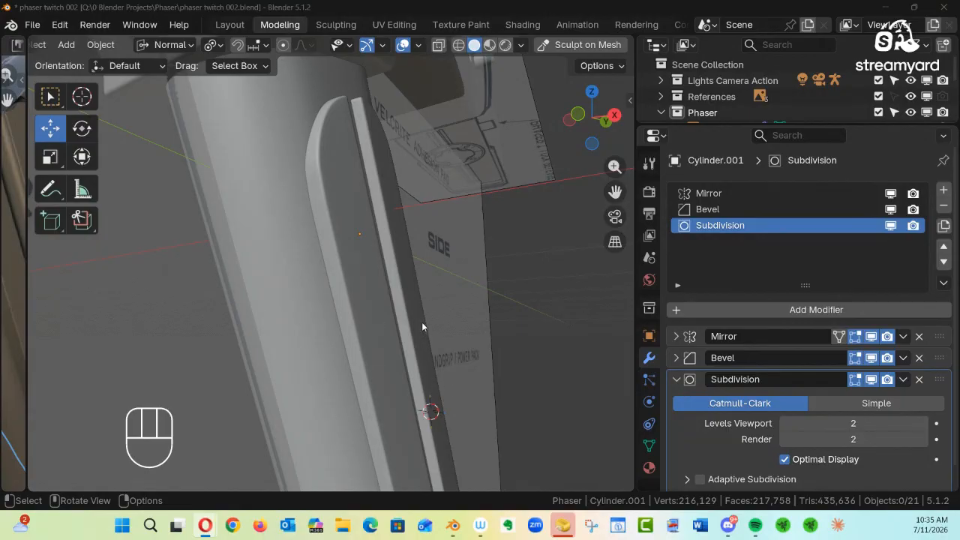
Select the handle and enlarge the Outliner to show the objects in the Phaser collection
left_click_drag(411, 280, 343, 327, "ctrl+alt")
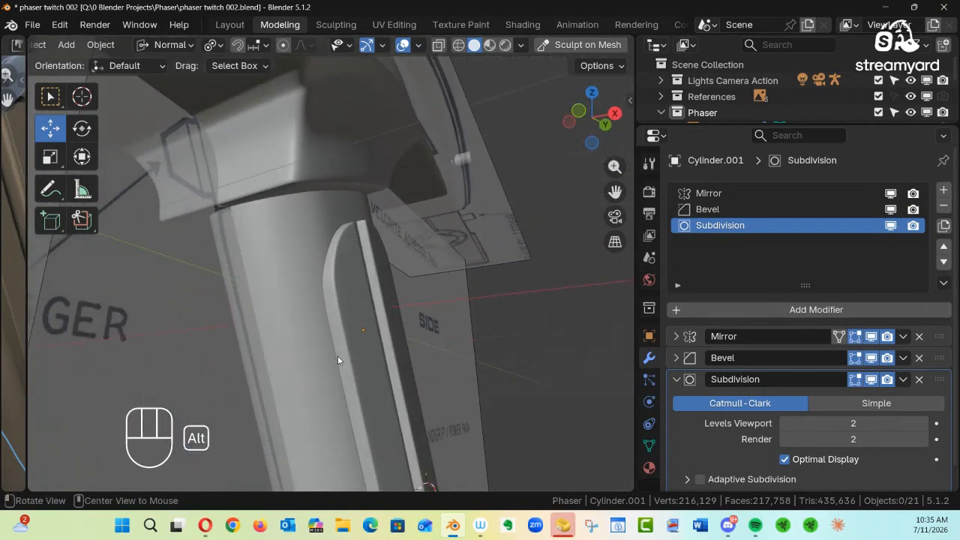
left_click_drag(352, 364, 393, 307, "alt")
left_click(392, 315)
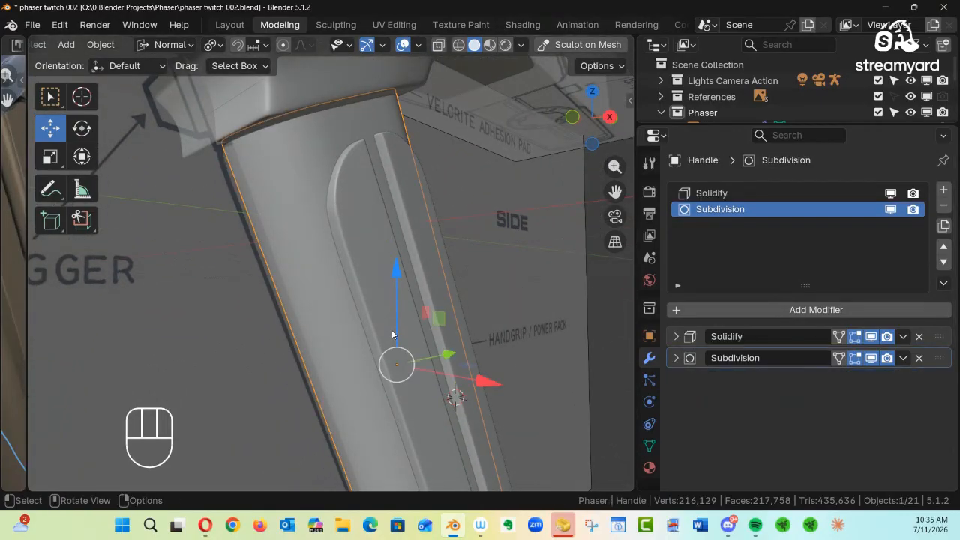
left_click_drag(445, 392, 480, 352, "ctrl+alt")
left_click_drag(798, 126, 792, 326)
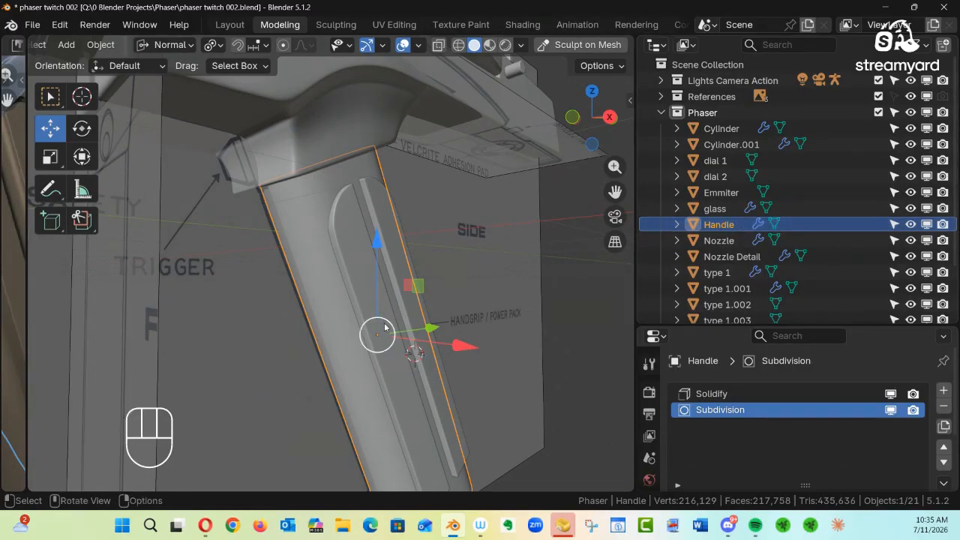
Select the mirrored strip on the handle and rename its object to Handle Details
left_click(406, 339)
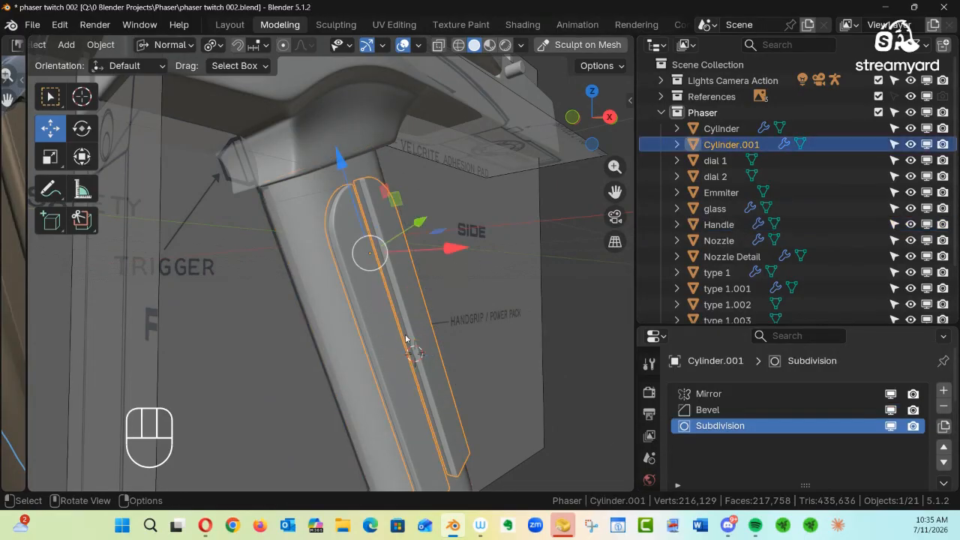
double_click(744, 146)
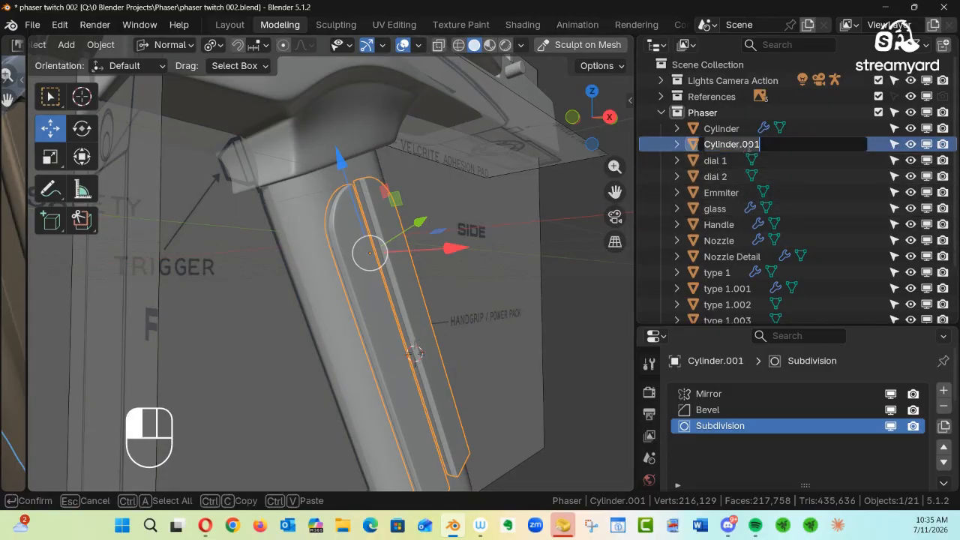
type("Han")
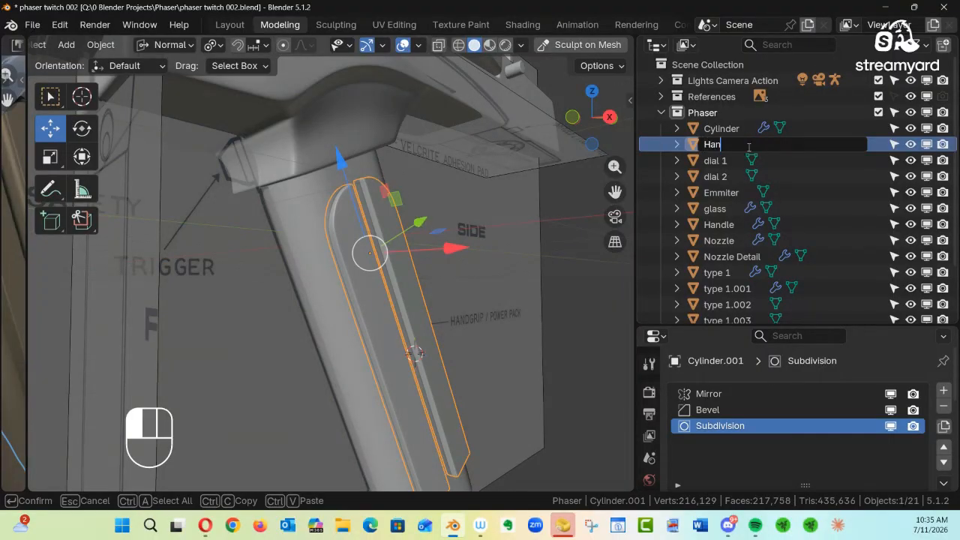
type("dle Details")
key("Return")
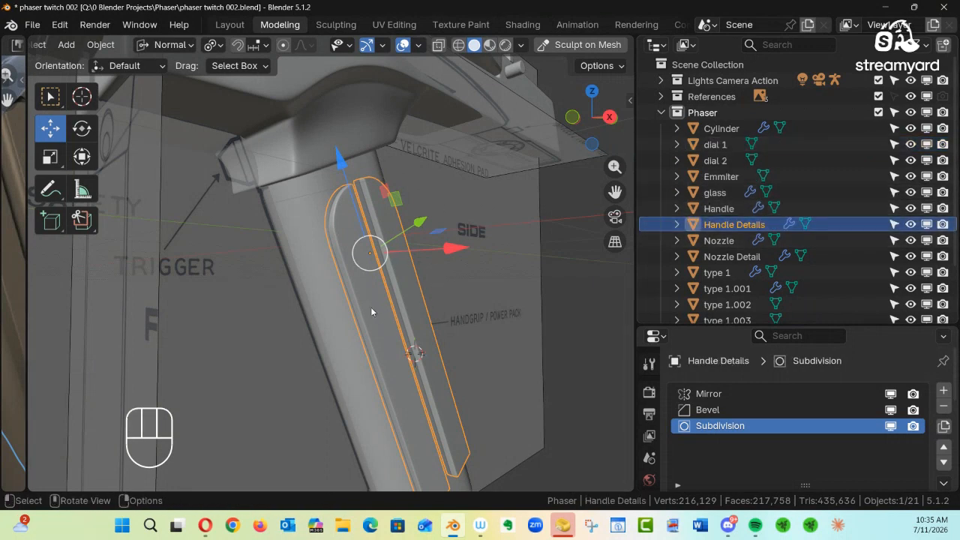
Parent the Handle Details strip to the Handle object using the Object parenting option
left_click(352, 338, "shift")
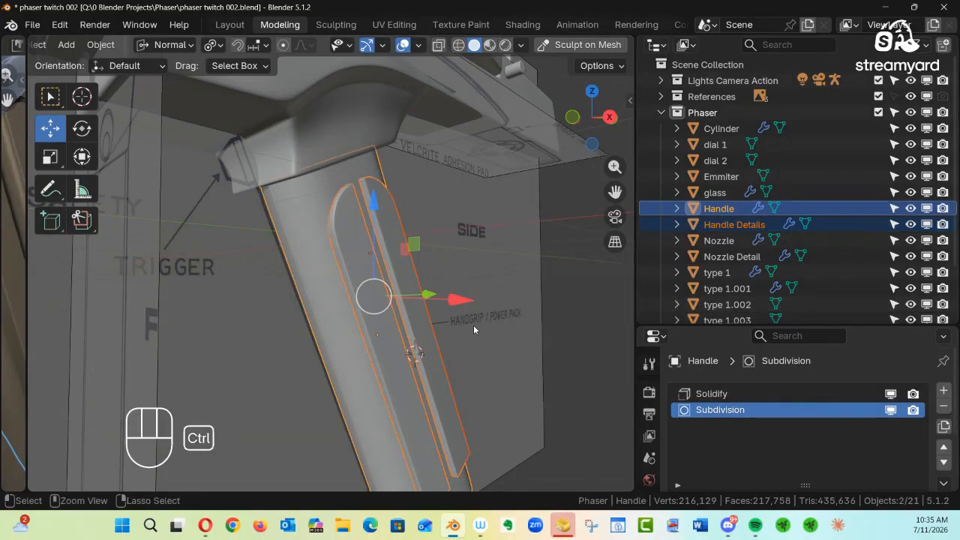
key("ctrl+p")
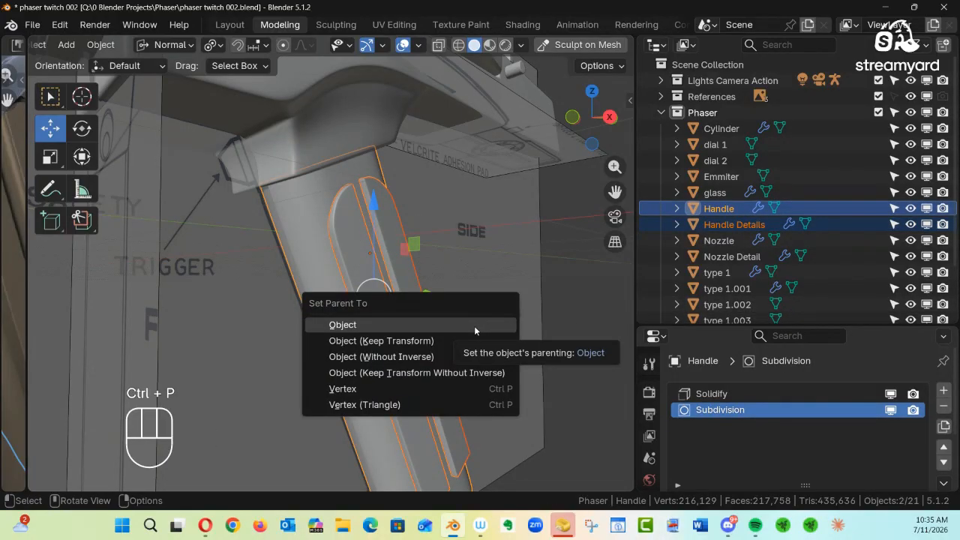
left_click(371, 326)
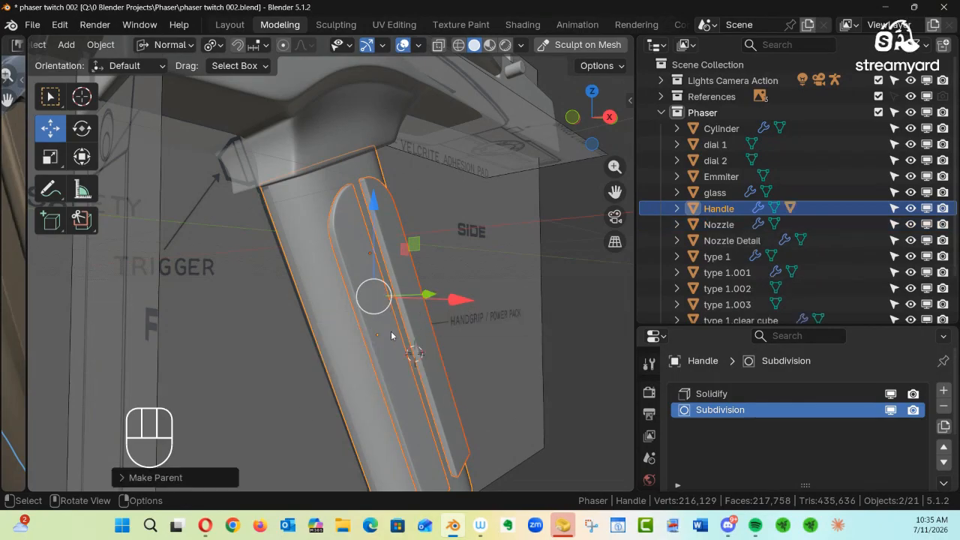
left_click(354, 343)
left_click(452, 351)
middle_click_drag(493, 341, 400, 289)
left_click_drag(400, 289, 476, 228, "alt+shift")
left_click(418, 308, "shift")
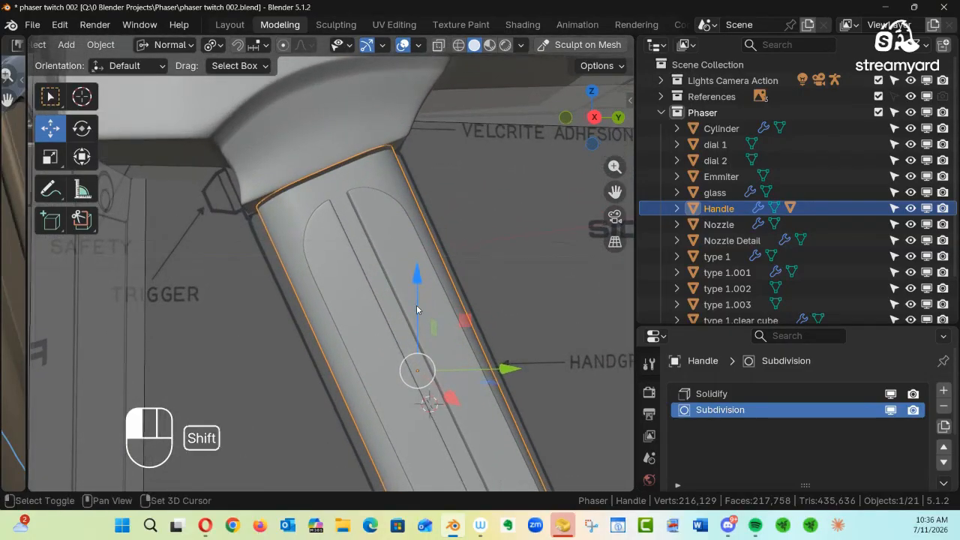
Select the Handle Details strip together with the handle and move both into a new collection named Handle
left_click(428, 413)
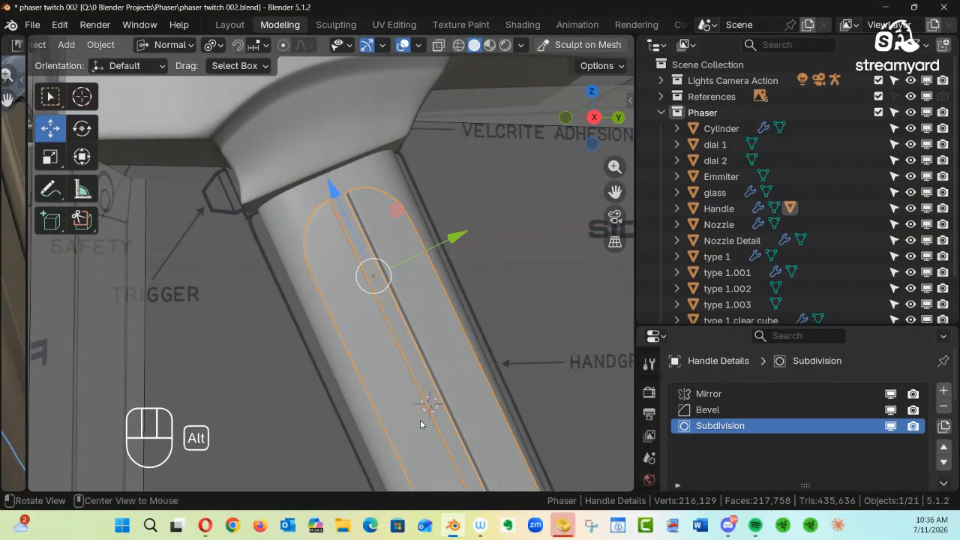
middle_click(417, 367, "alt")
left_click(416, 364, "shift")
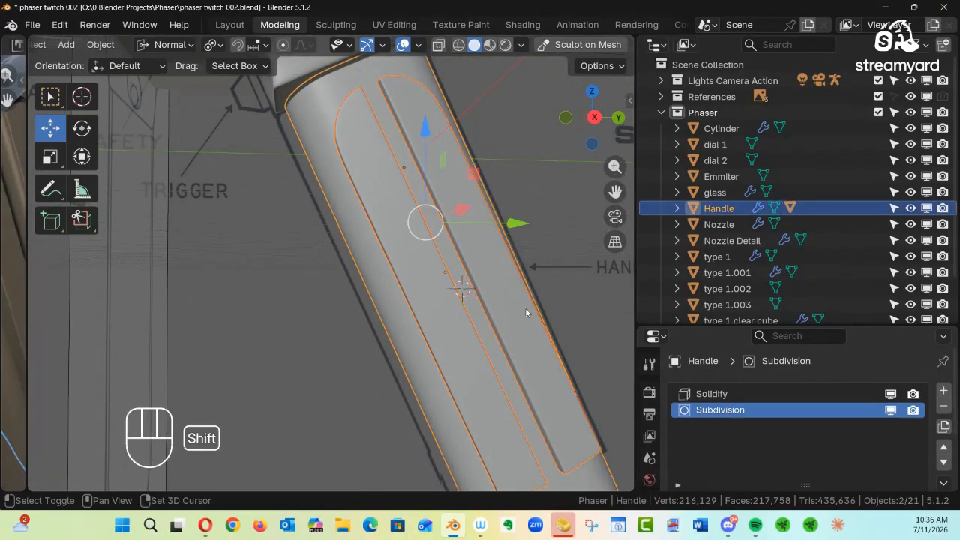
left_click_drag(529, 292, 456, 326, "ctrl+alt")
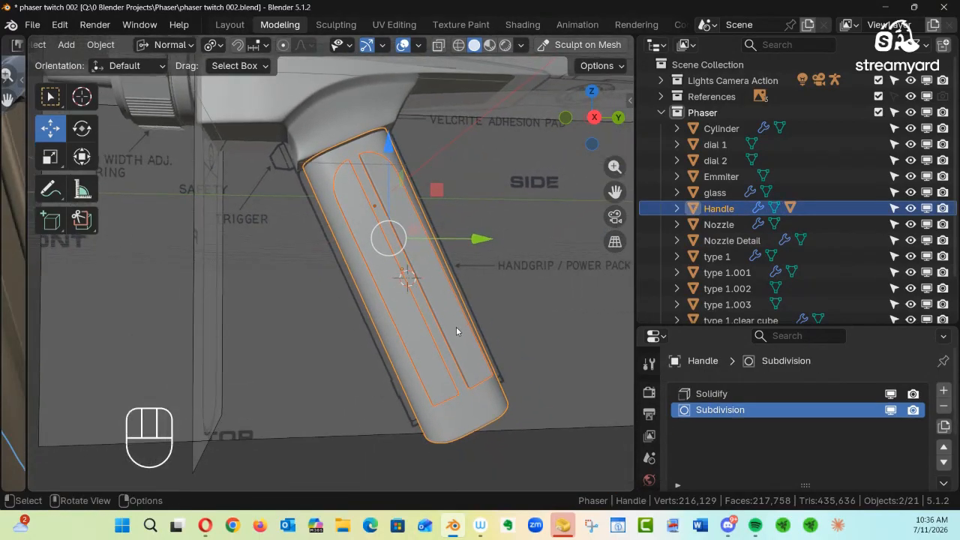
key("m")
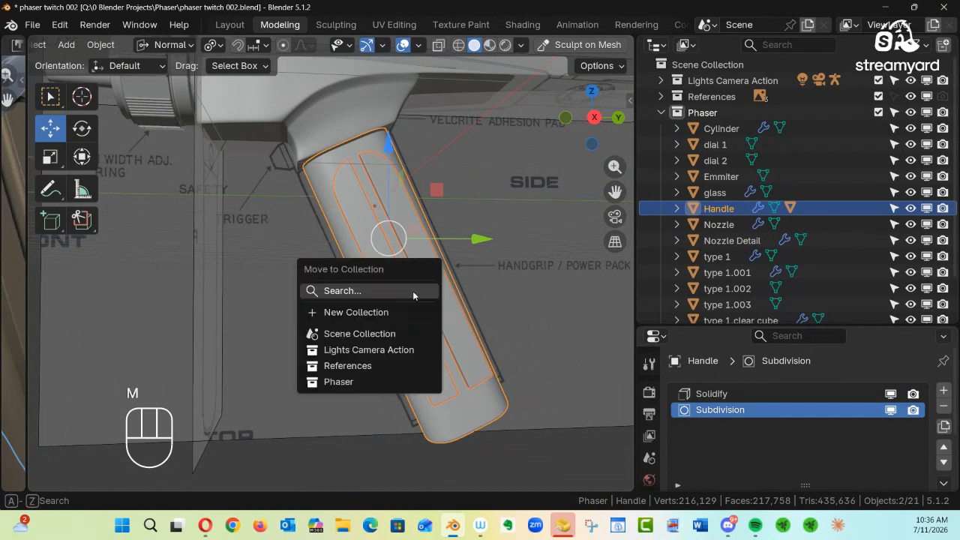
left_click(365, 312)
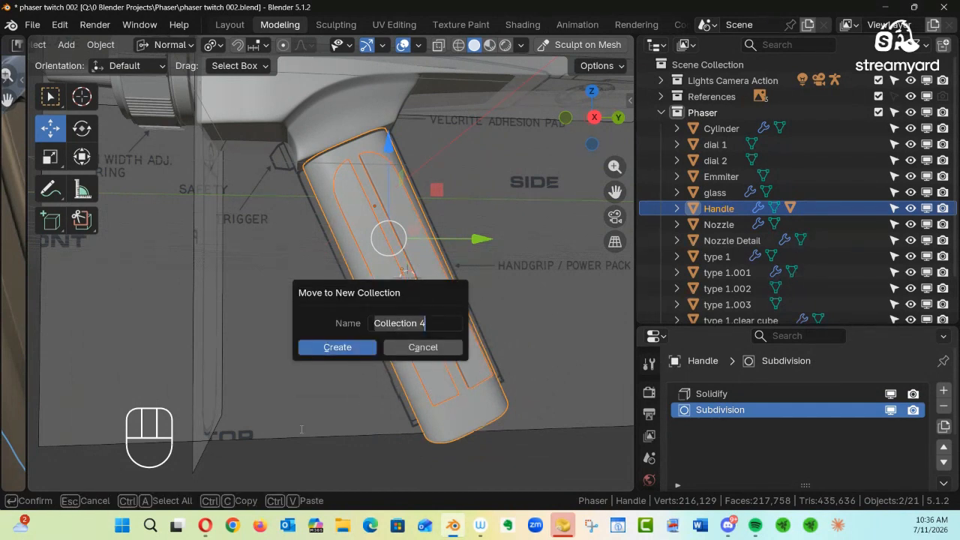
type("h")
key("BackSpace")
key("BackSpace")
key("BackSpace")
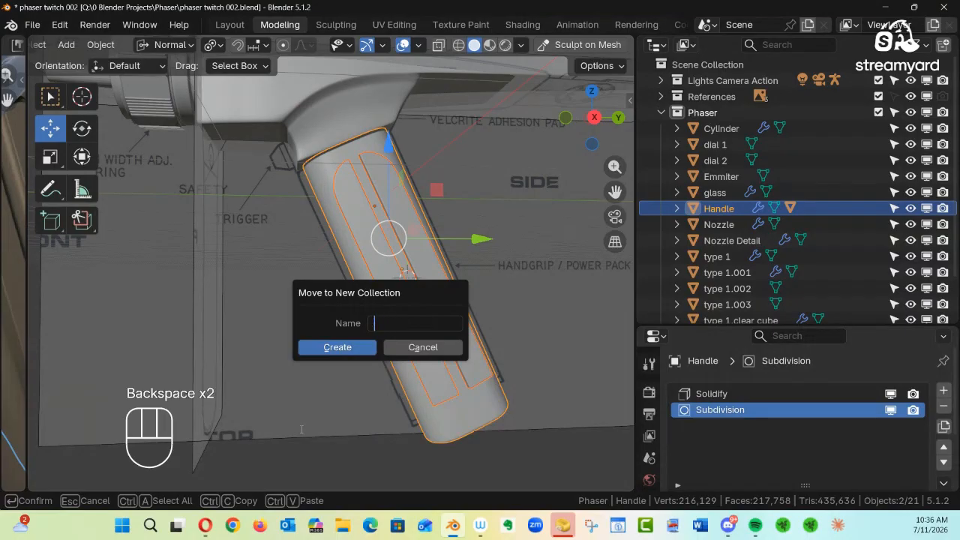
type("H")
type("H")
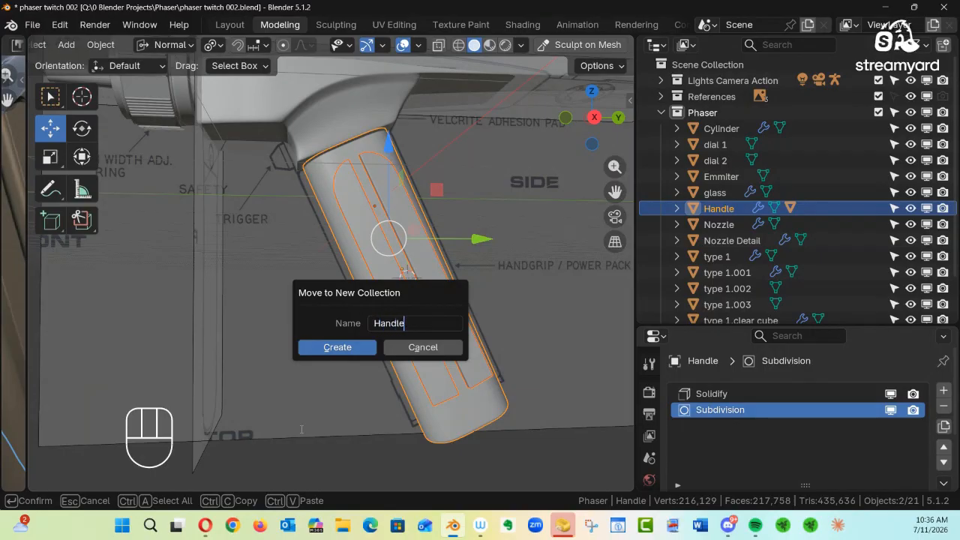
left_click(342, 353)
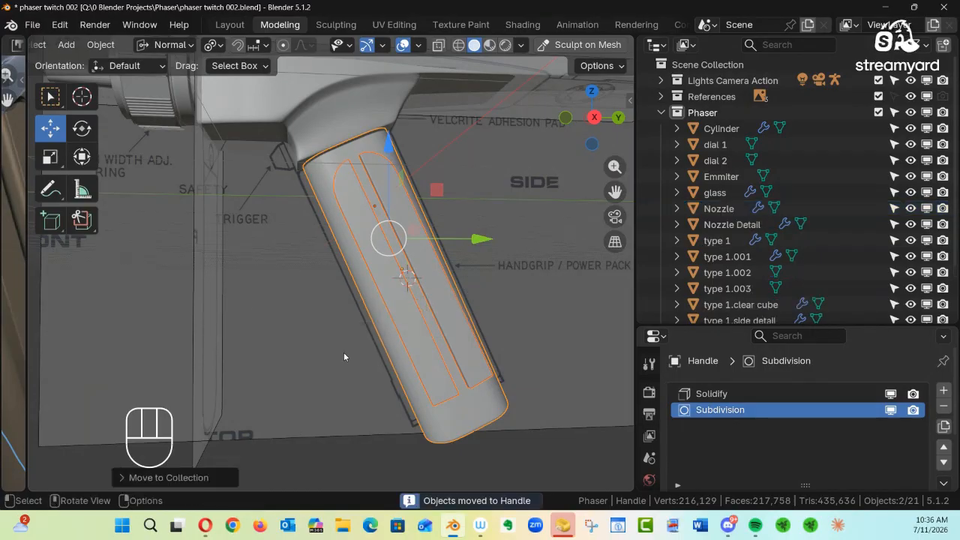
Collapse the Phaser collection, check the handle's child objects in the Handle collection, and collapse that collection too
left_click(661, 112)
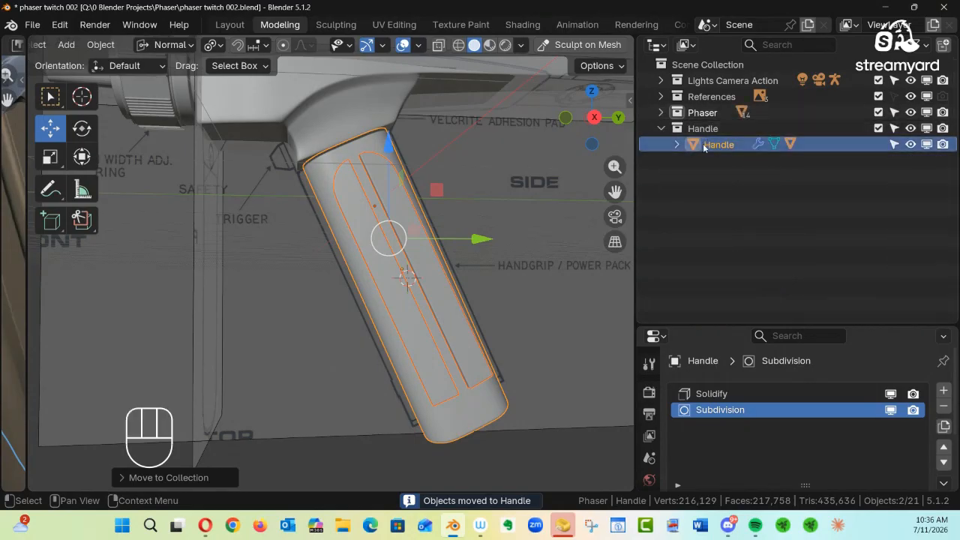
left_click(679, 145)
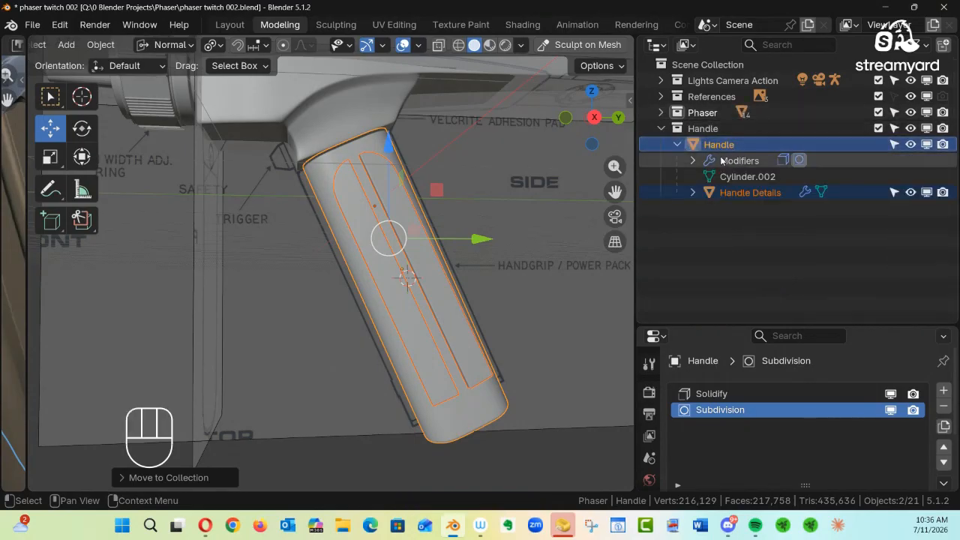
left_click(677, 144)
left_click(661, 128)
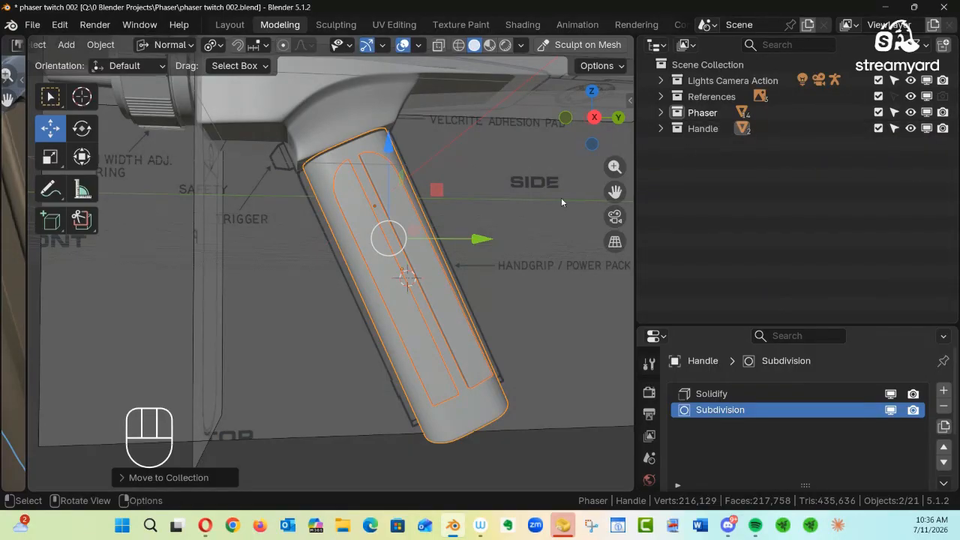
Save the project as a new file named phaser twitch 003.blend in the Phaser folder
key("ctrl+shift+s")
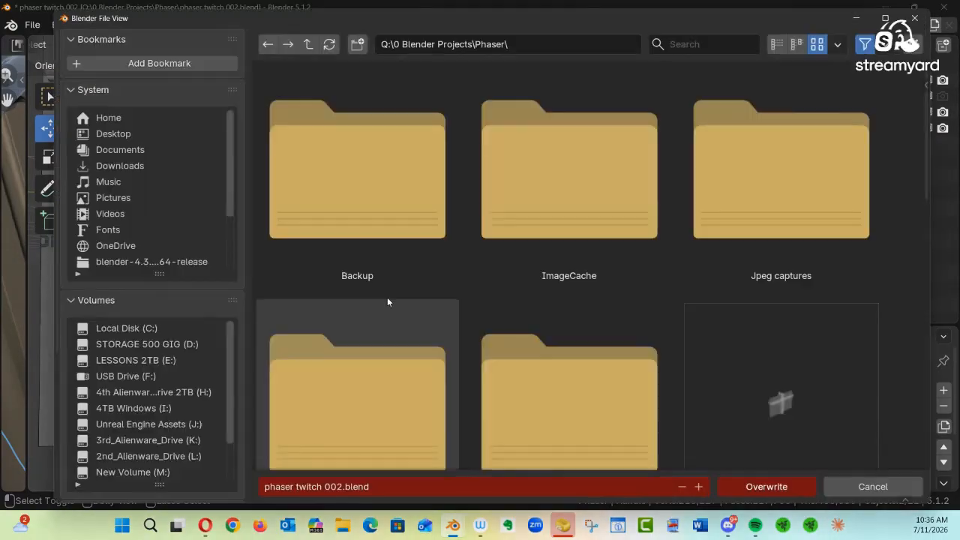
left_click(336, 487)
left_click(337, 487)
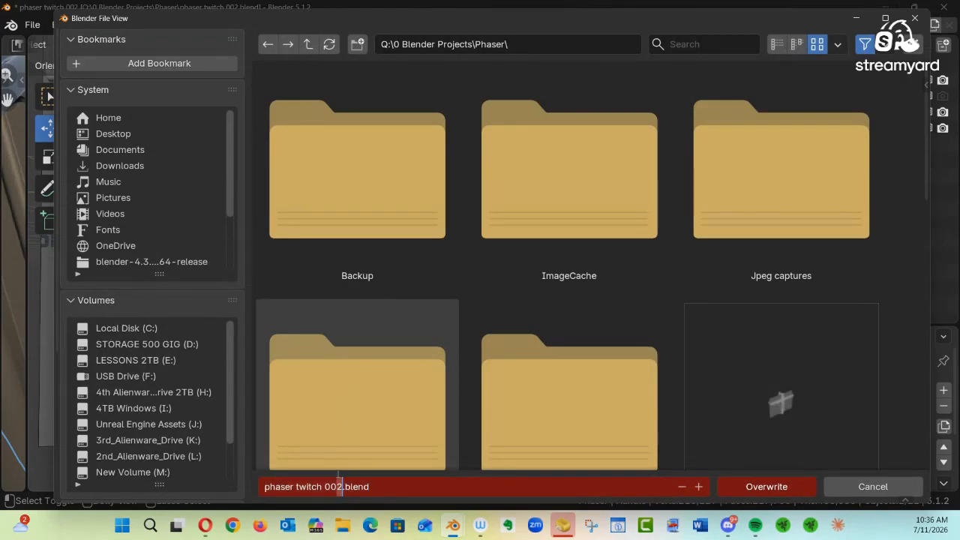
type("3")
key("Return")
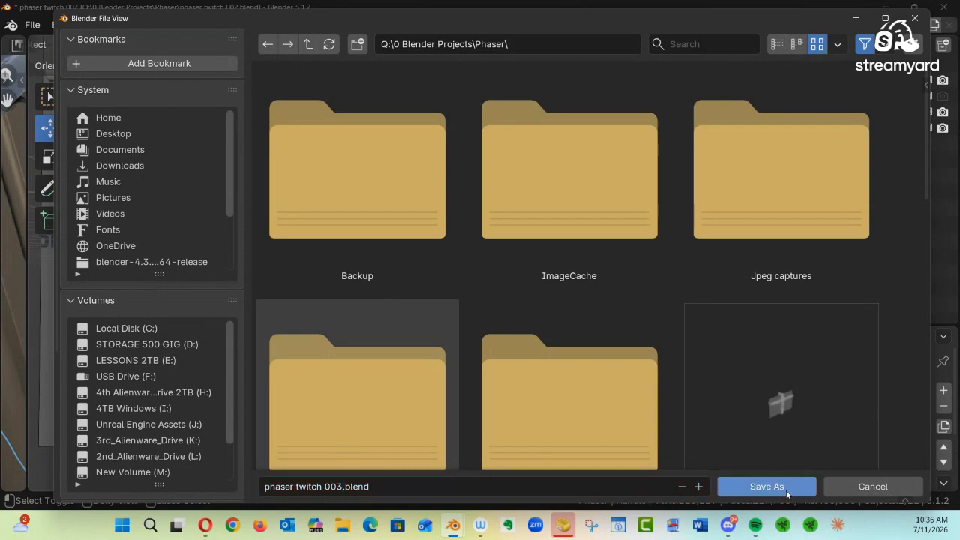
left_click(767, 487)
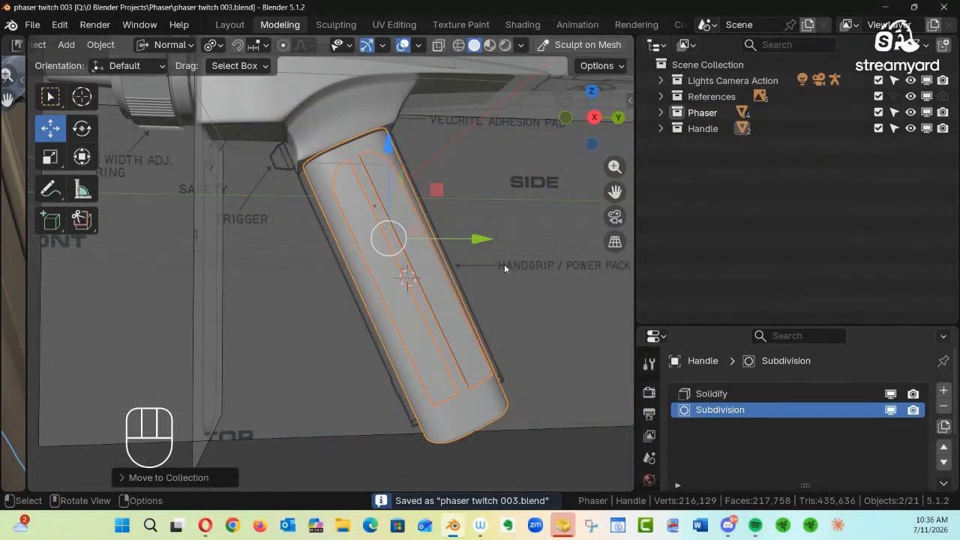
Snap the 3D cursor to the selected handle
left_click_drag(505, 297, 267, 307, "alt+shift")
left_click_drag(398, 356, 550, 328, "alt")
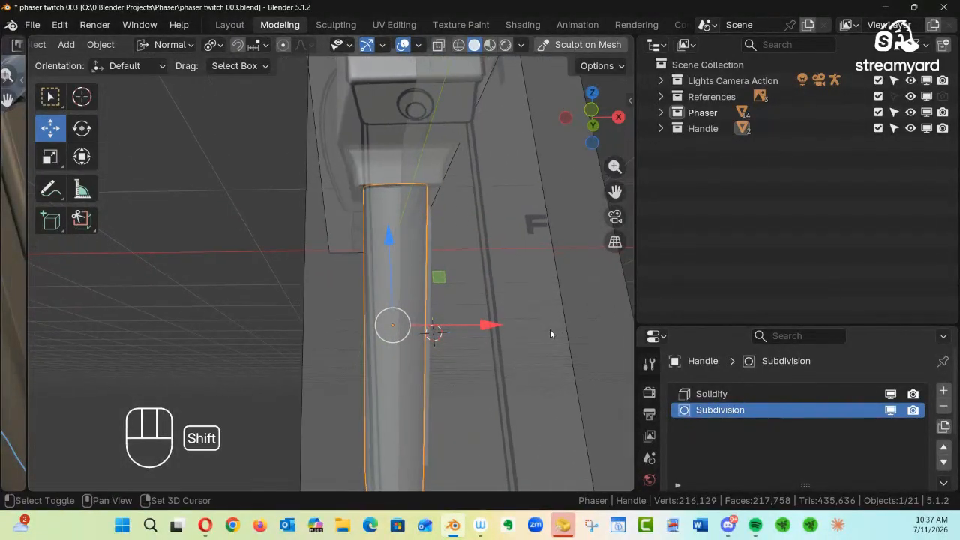
key("shift+s")
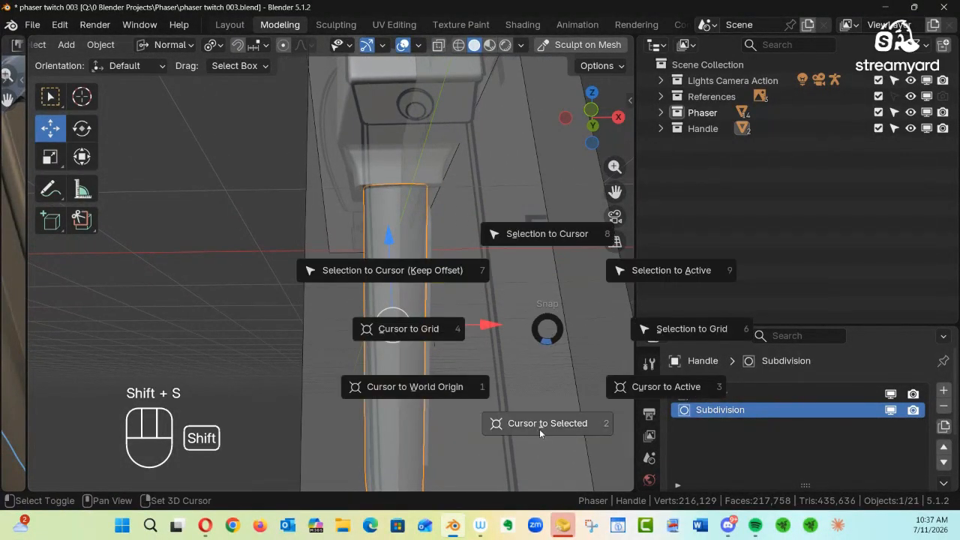
Snap the 3D cursor to the selected handle and add an Arrows empty there
left_click(537, 426)
left_click_drag(492, 398, 458, 356, "alt")
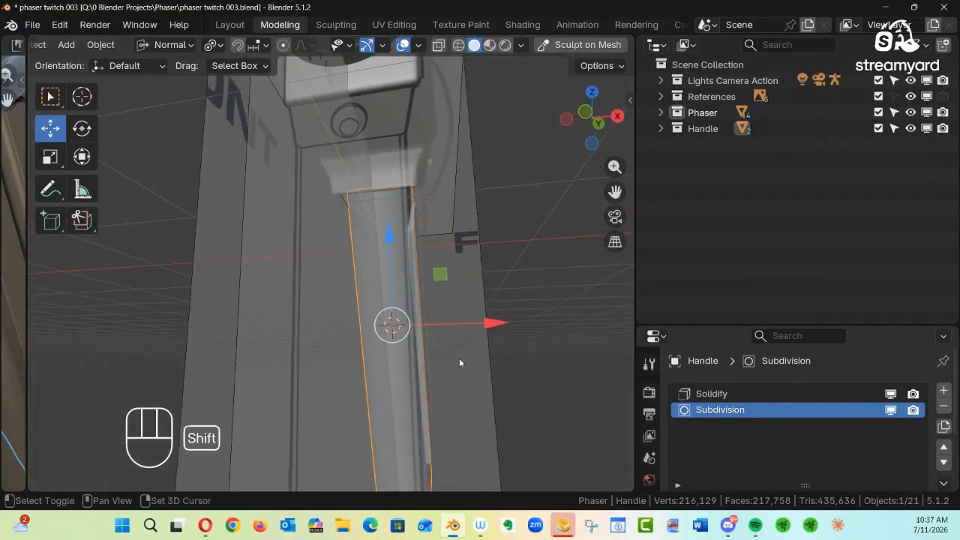
key("shift+a")
mouse_move(459, 358)
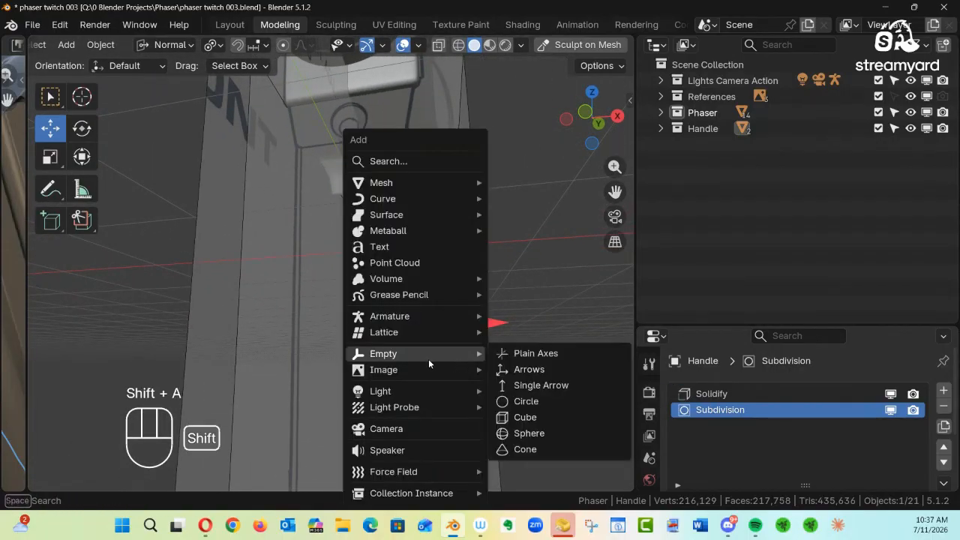
left_click(530, 370)
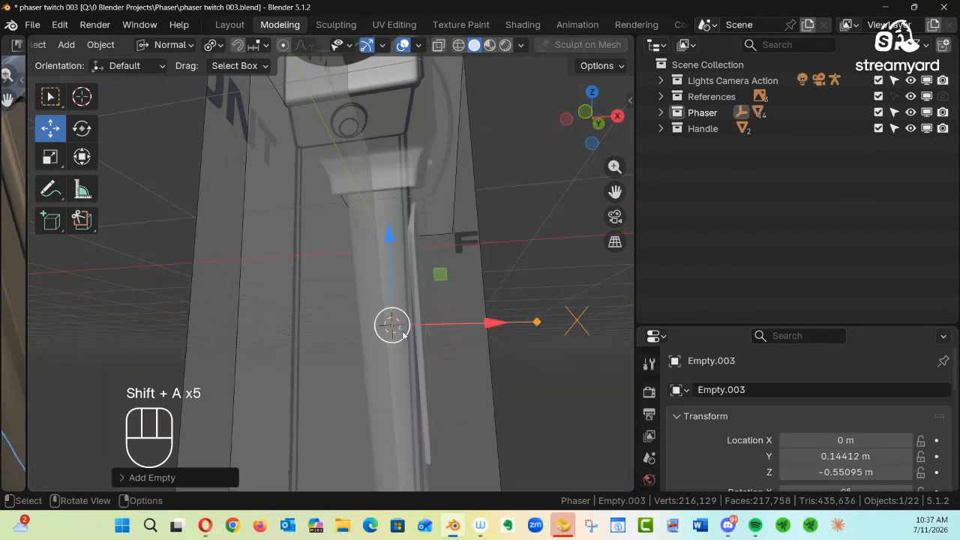
Expand the Handle collection and move the new empty into it
left_click_drag(724, 330, 760, 174)
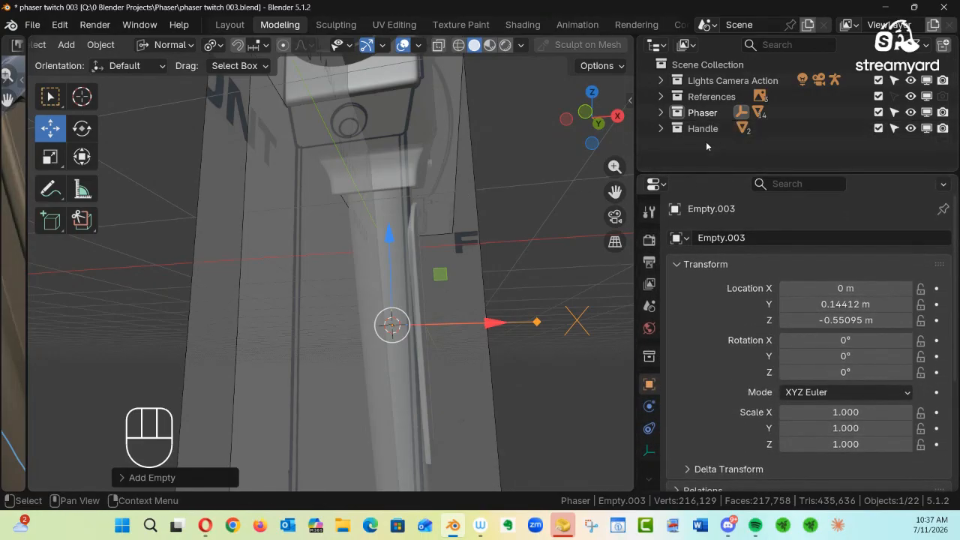
left_click(659, 129)
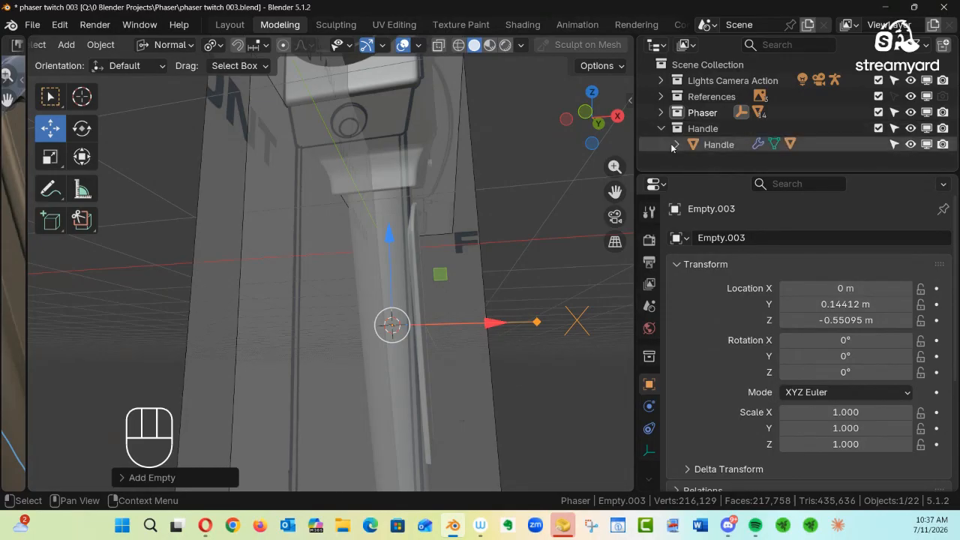
left_click_drag(697, 174, 680, 248)
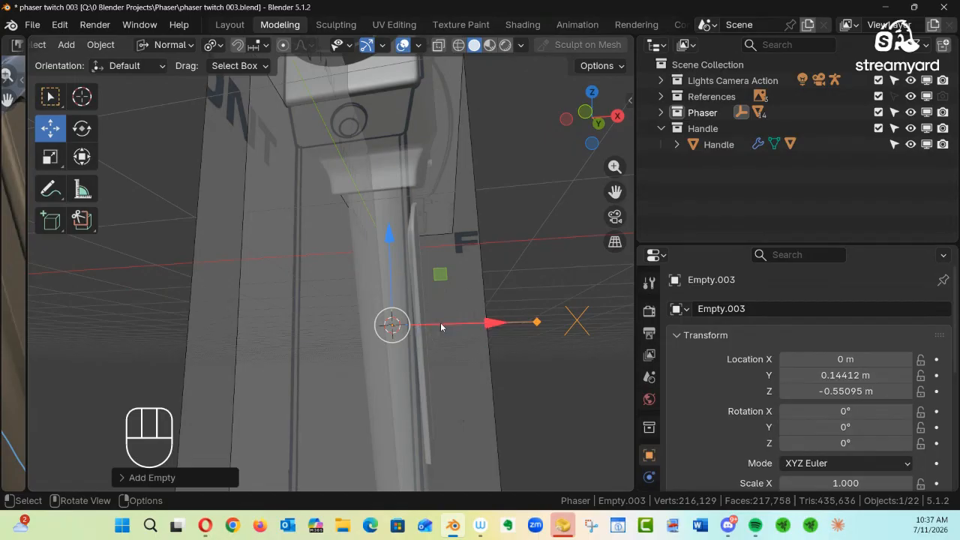
key("m")
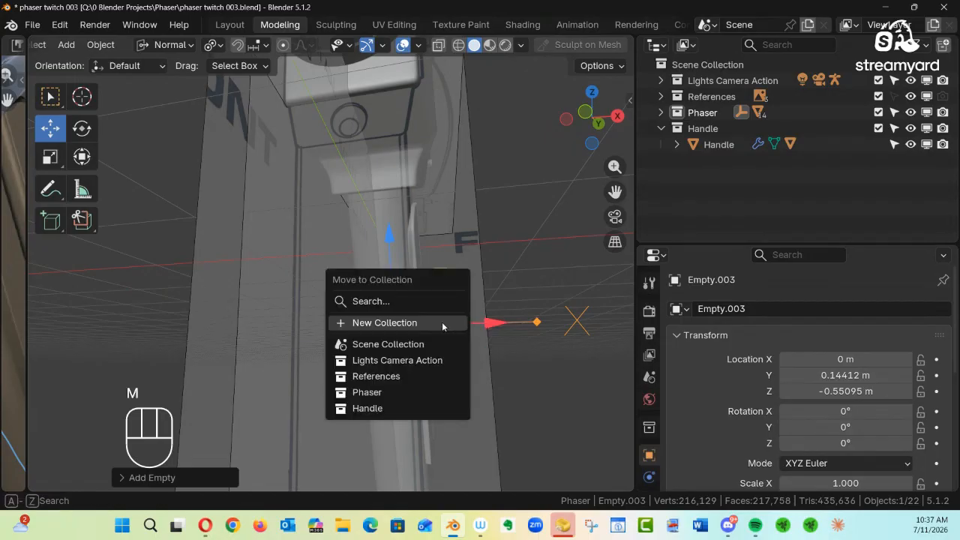
left_click(368, 407)
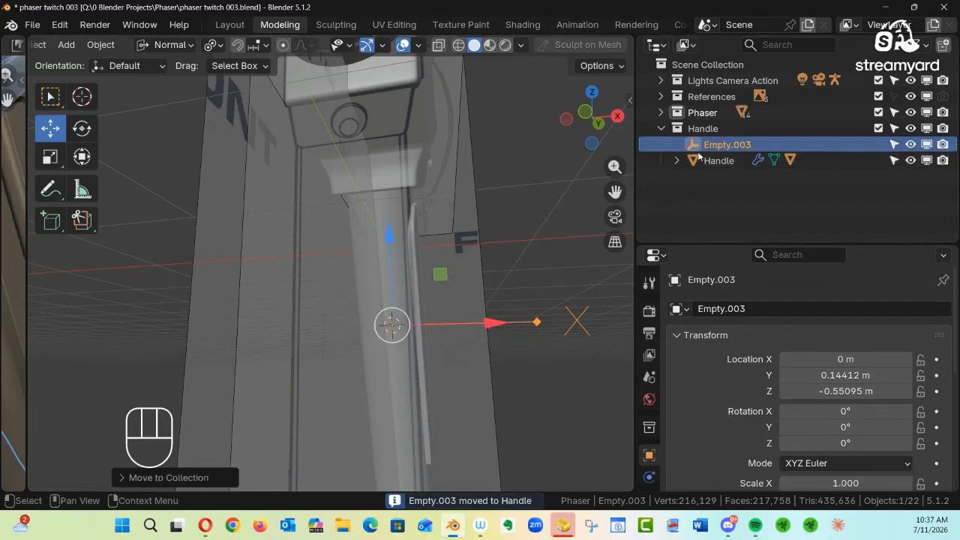
Rename the empty as Empty.Handle
double_click(738, 147)
double_click(771, 145)
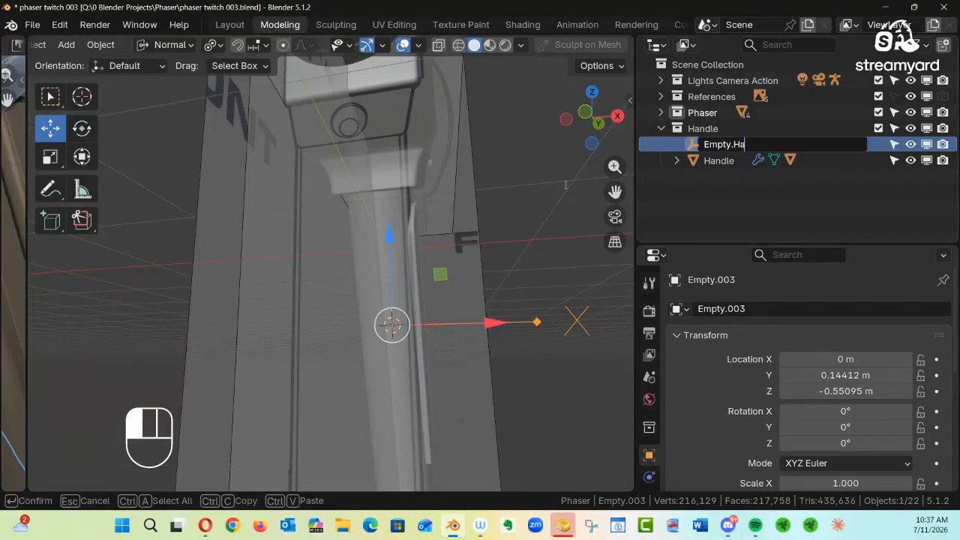
type("Handle")
key("Return")
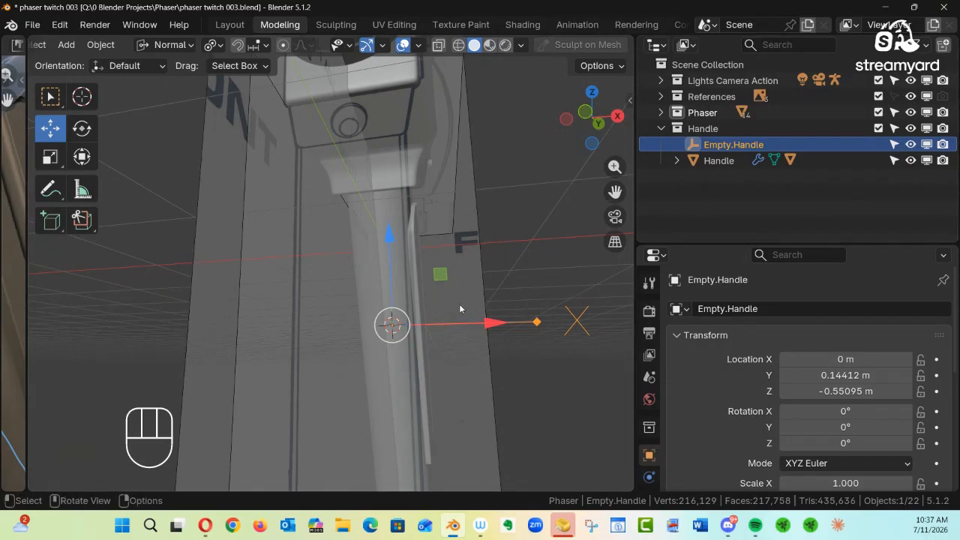
Select the Handle Details strips on the side of the grip and reveal them beneath the Handle object
left_click_drag(466, 266, 310, 298, "alt")
left_click(378, 309)
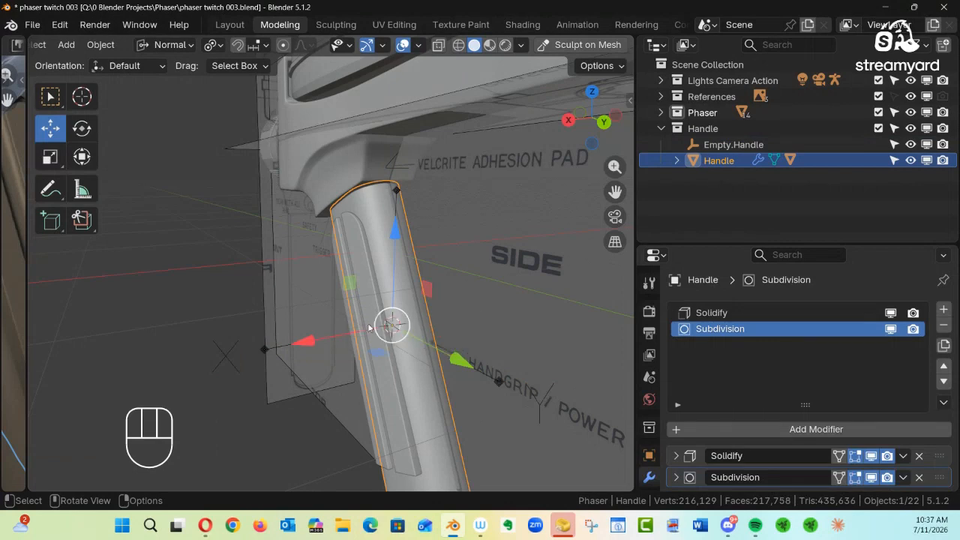
left_click(365, 337)
left_click_drag(398, 318, 432, 318, "alt")
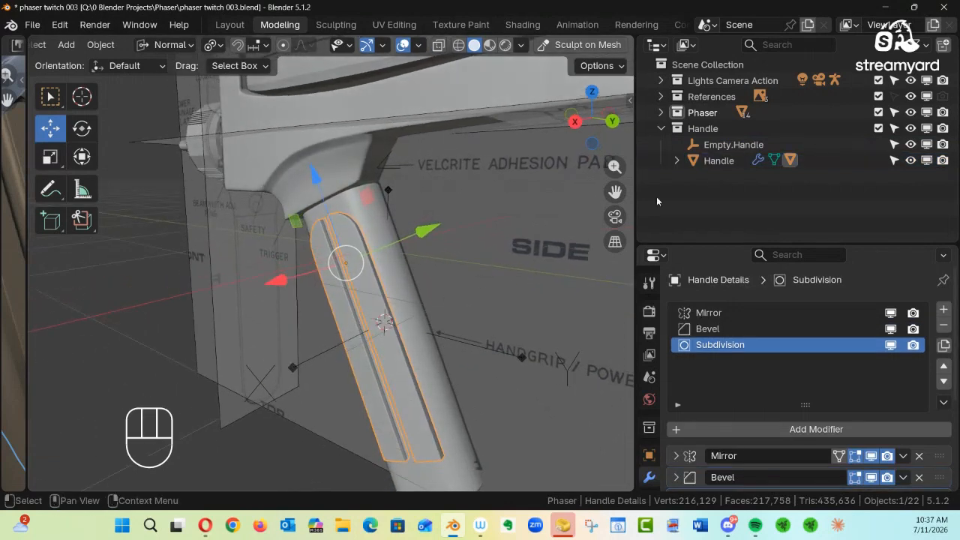
left_click(676, 161)
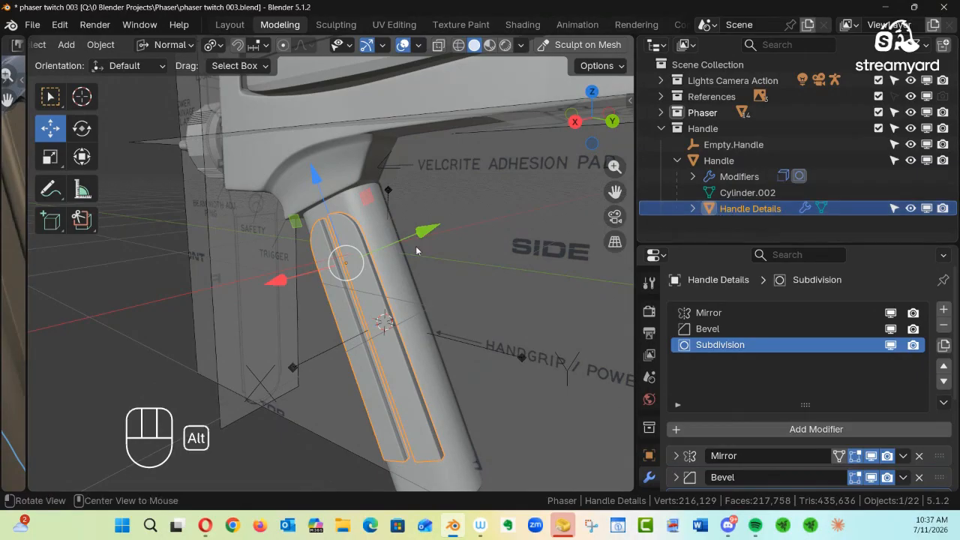
middle_click_drag(322, 270, 325, 229, "alt")
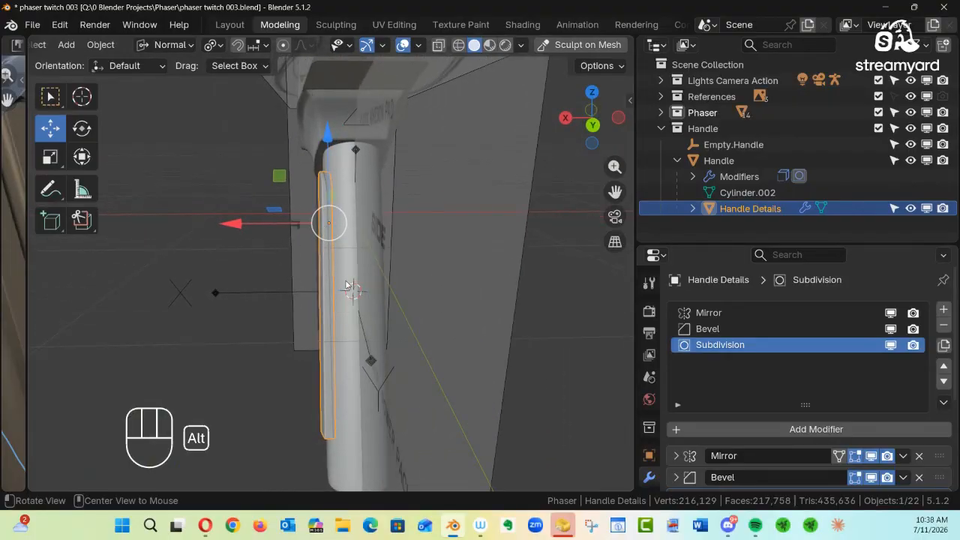
middle_click_drag(433, 302, 371, 273, "alt")
middle_click_drag(372, 276, 375, 274, "alt")
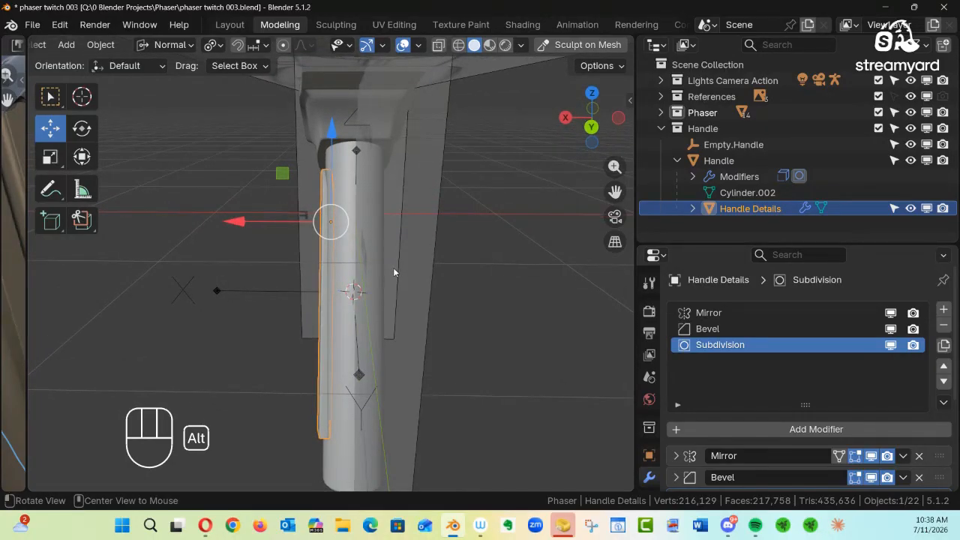
Add a second Mirror modifier to Handle Details on the X axis, with Empty.Handle as the mirror object
left_click_drag(754, 247, 787, 131)
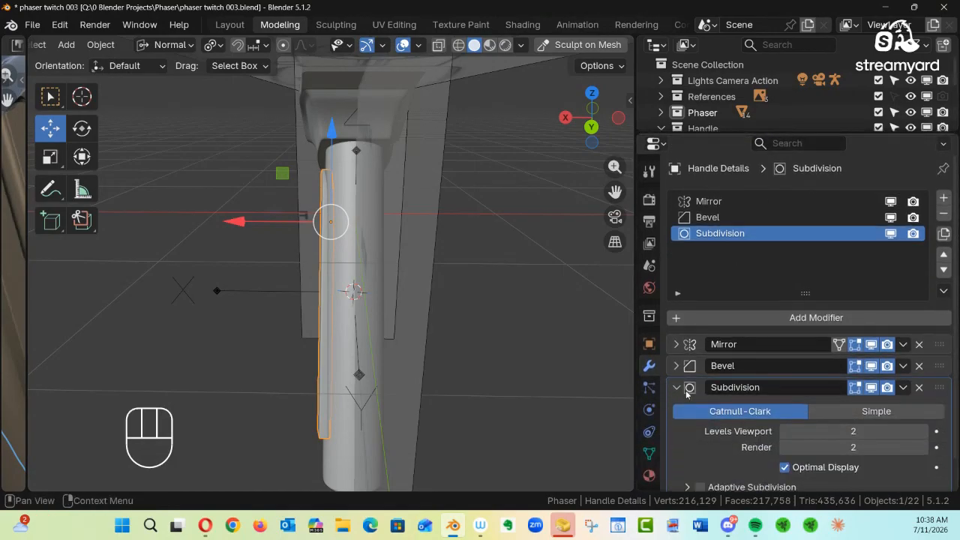
left_click(677, 388)
left_click(816, 321)
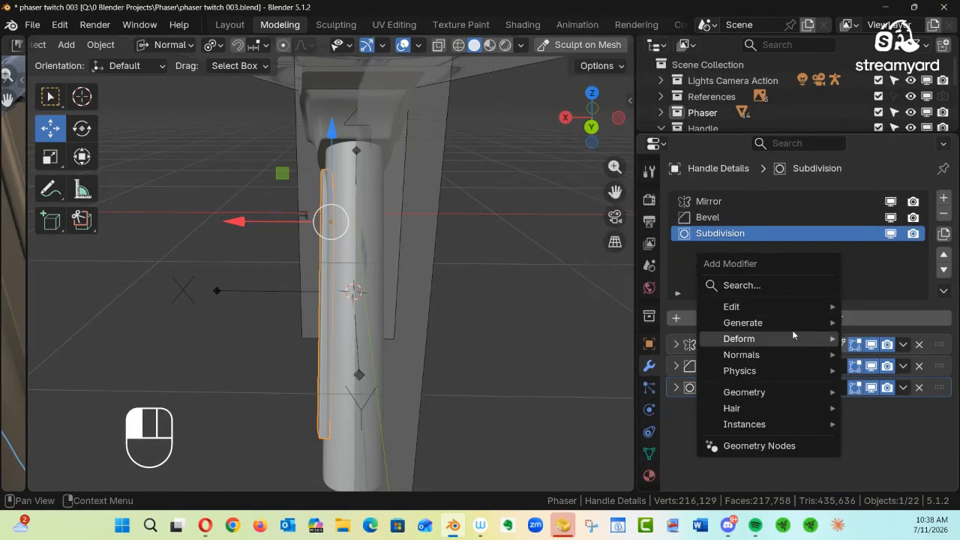
mouse_move(771, 324)
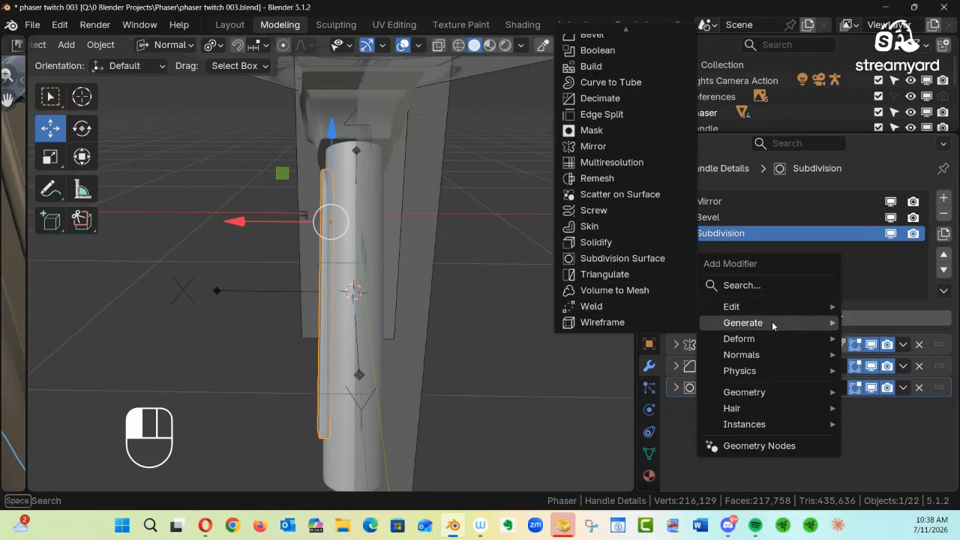
left_click(615, 146)
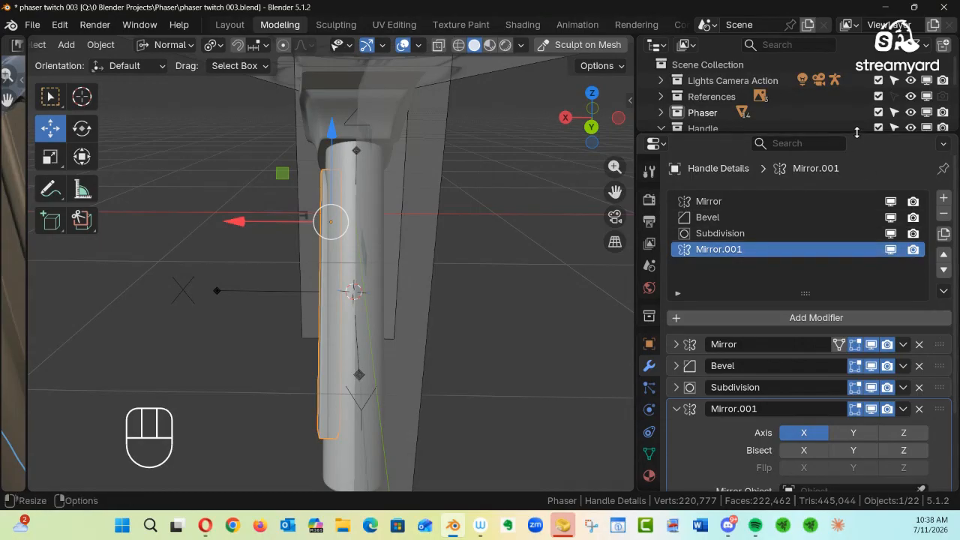
left_click_drag(857, 132, 856, 75)
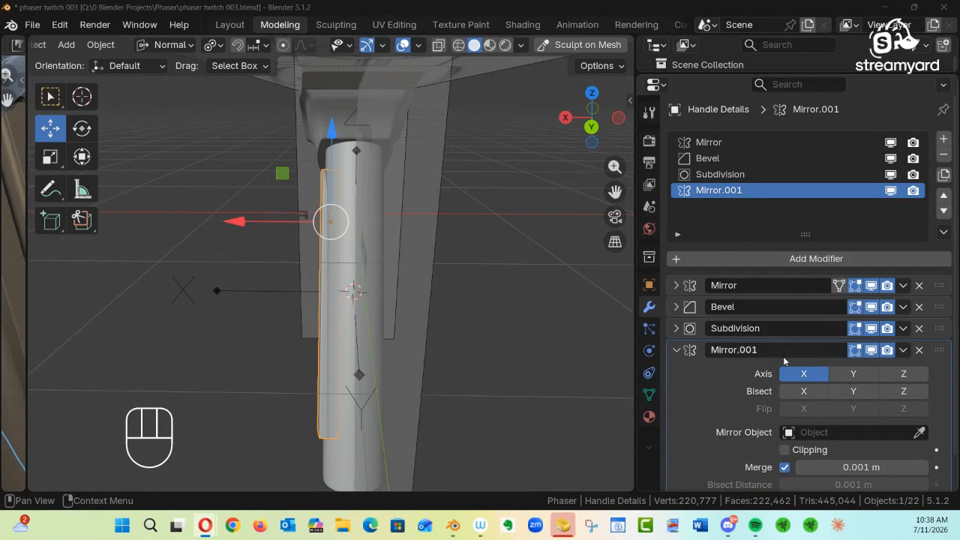
left_click(808, 432)
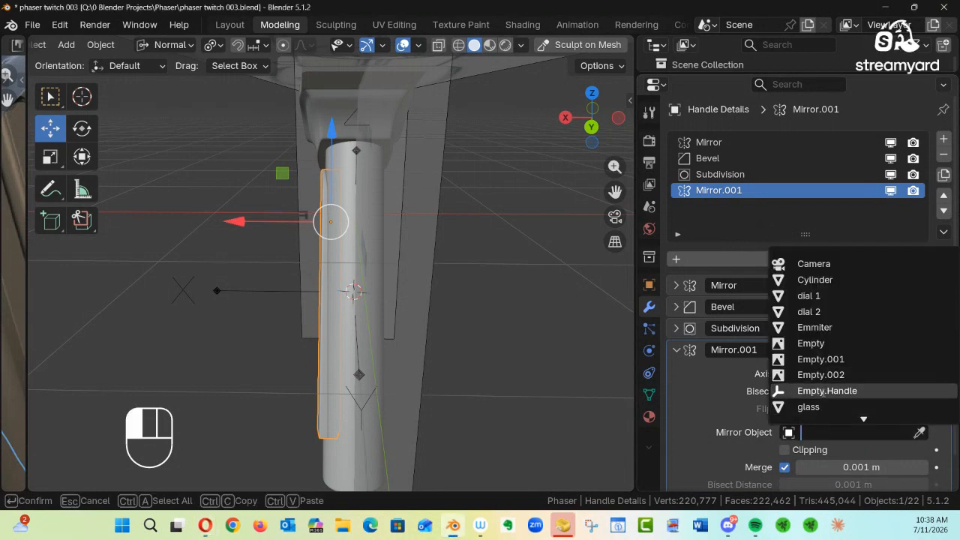
left_click(825, 391)
left_click_drag(422, 326, 277, 311, "alt")
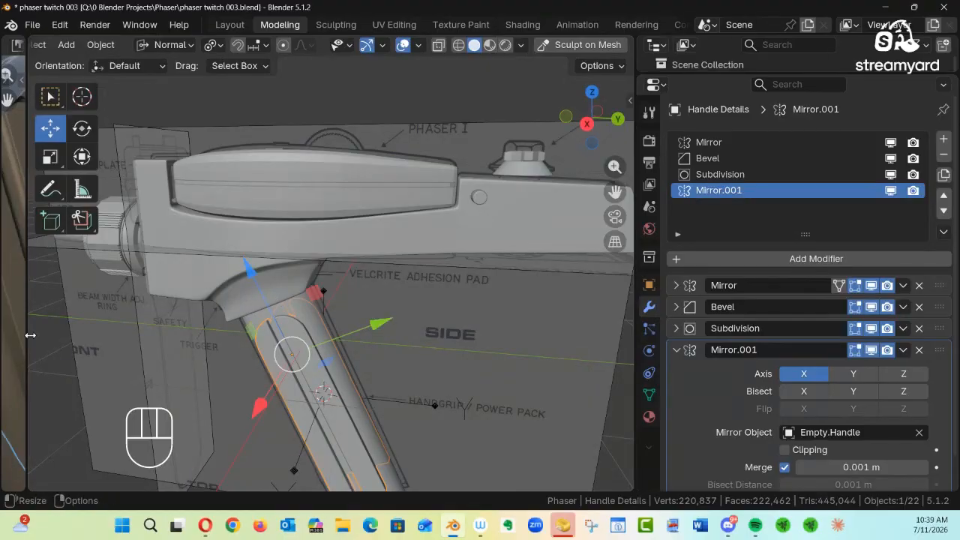
Examine the phaser reference photo, following the grip strips, the grooves along the body side and the rear fins
mouse_move(28, 334)
left_mouse_down()
mouse_move(349, 323)
mouse_move(572, 291)
mouse_move(504, 289)
left_mouse_up()
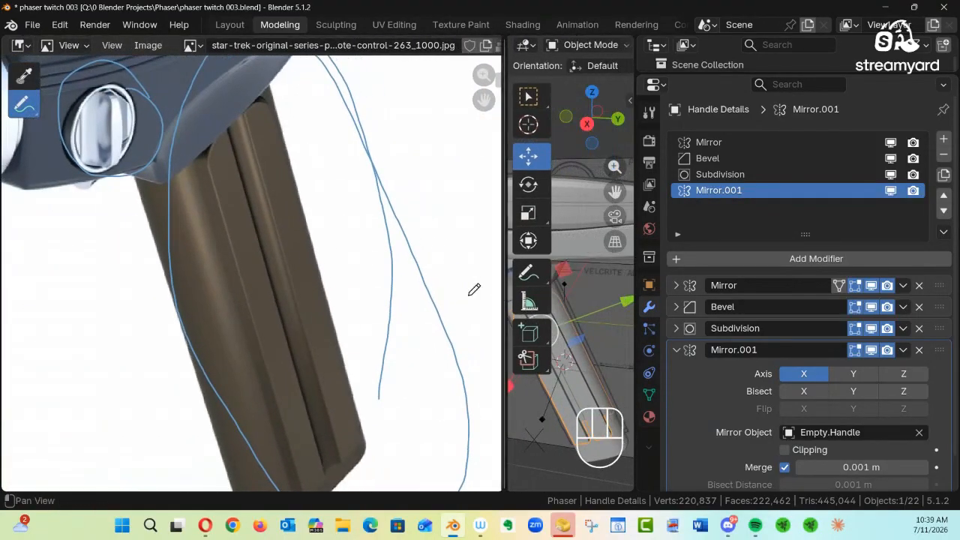
mouse_move(239, 232)
left_mouse_down("alt")
mouse_move(268, 364)
mouse_move(349, 456)
left_mouse_up("alt")
mouse_move(351, 326)
left_mouse_down("alt")
mouse_move(297, 421)
mouse_move(384, 297)
mouse_move(368, 312)
mouse_move(384, 308)
left_mouse_up("alt")
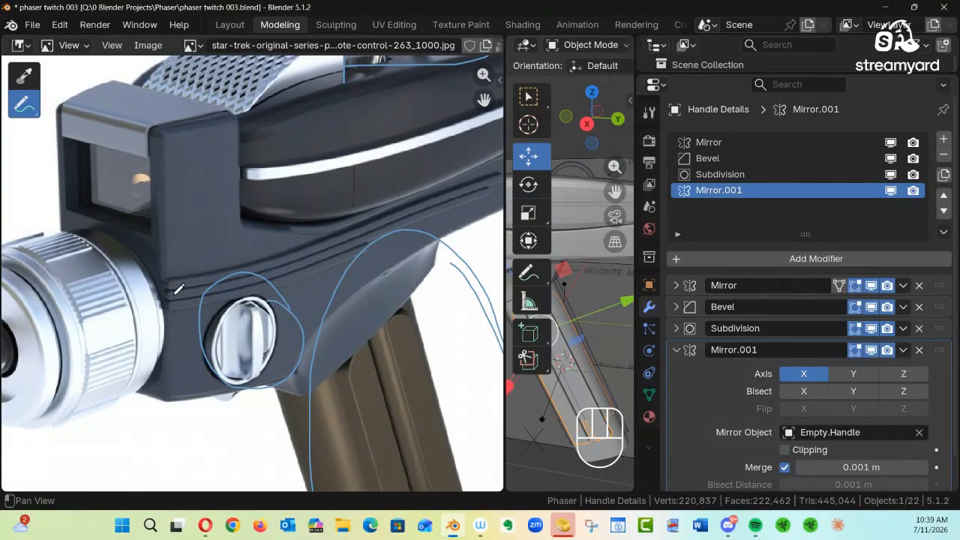
mouse_move(346, 255)
left_mouse_down("alt")
mouse_move(331, 222)
mouse_move(338, 243)
left_mouse_up("alt")
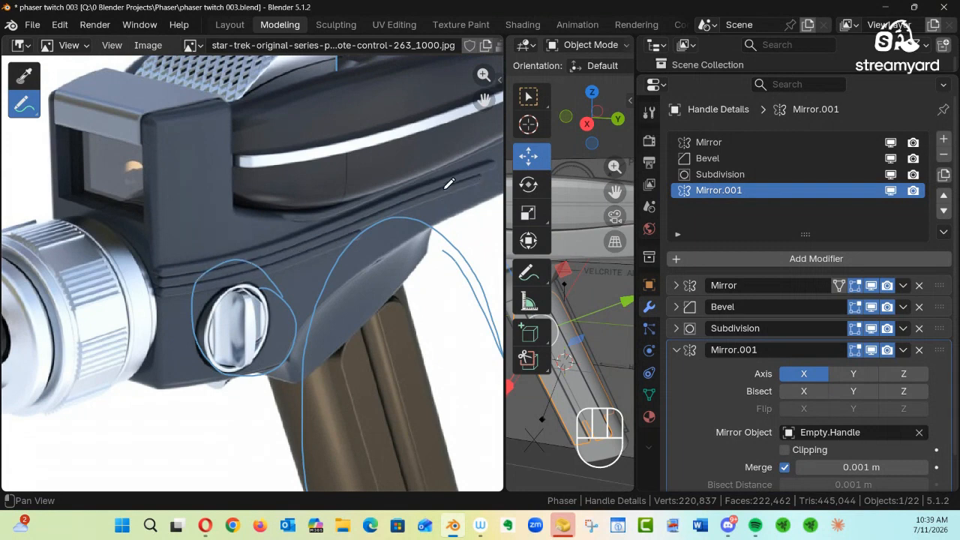
middle_click_drag(368, 224, 18, 345)
middle_click_drag(203, 256, 177, 281)
middle_click_drag(273, 238, 383, 180, "ctrl")
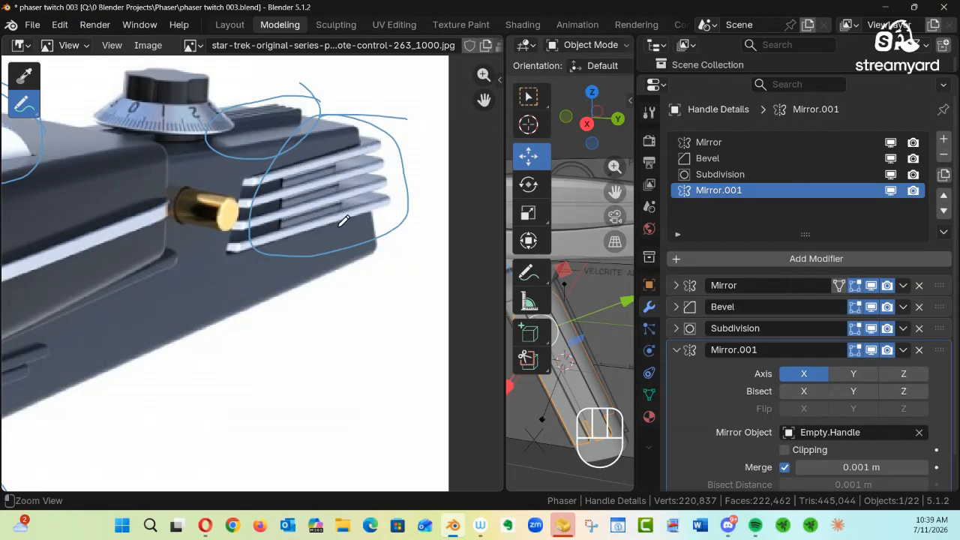
scroll(343, 220, "down", 6)
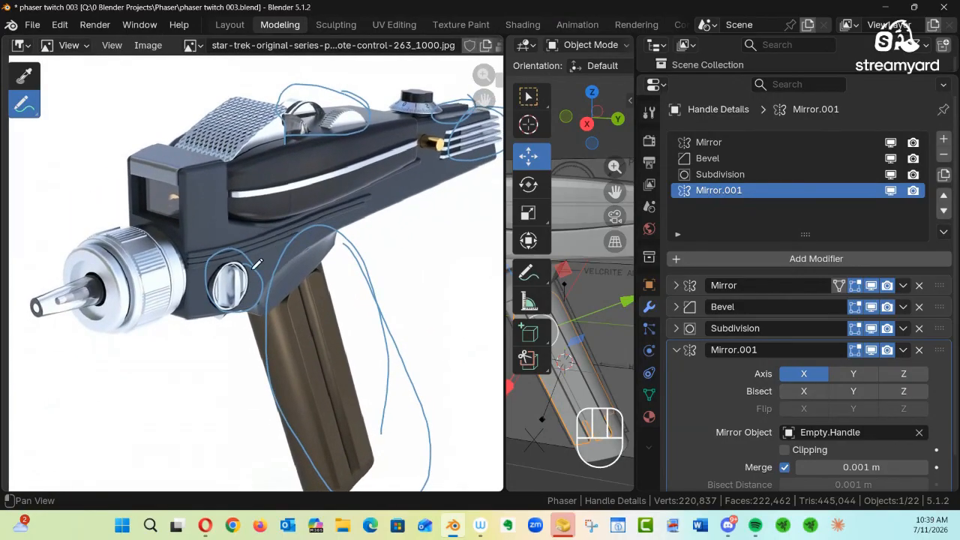
middle_click_drag(254, 266, 223, 257, "ctrl")
middle_click_drag(316, 225, 120, 336)
middle_click_drag(262, 283, 407, 170, "ctrl")
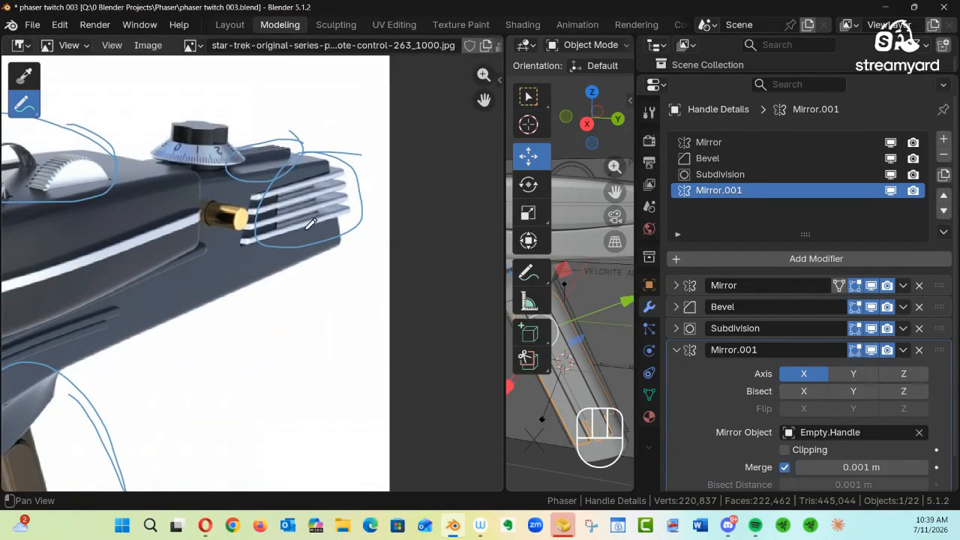
mouse_move(154, 305)
middle_mouse_down()
mouse_move(341, 202)
mouse_move(167, 295)
middle_mouse_up()
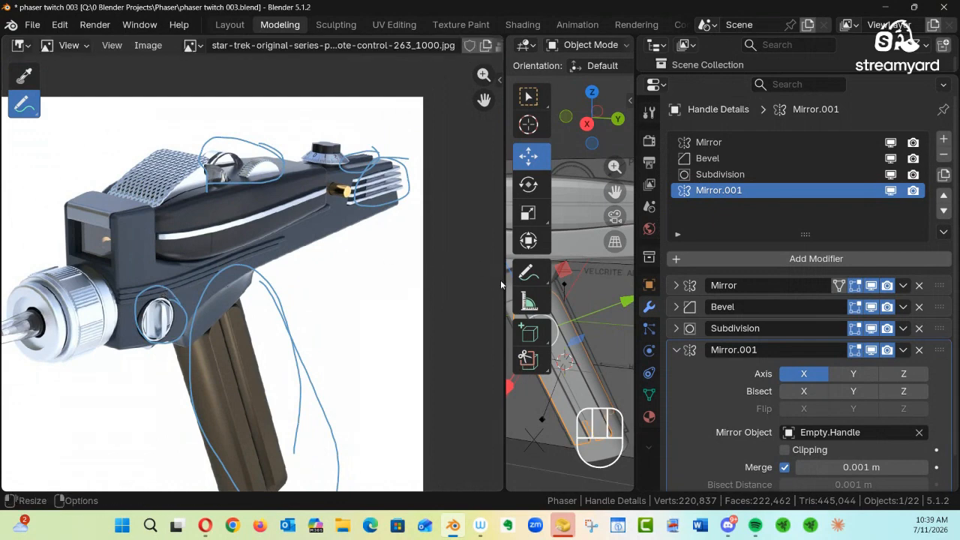
left_click_drag(500, 280, 22, 279)
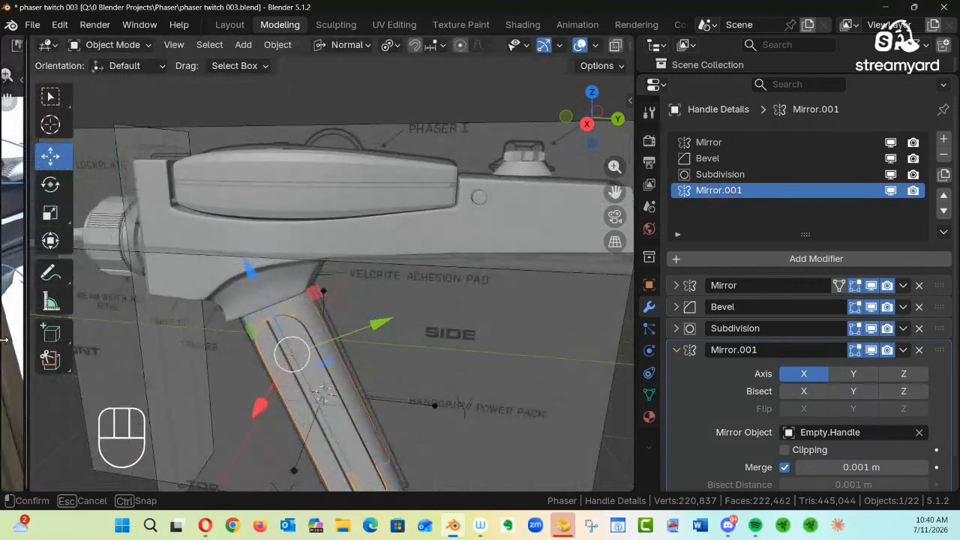
Select the type 2 body and show it in the right side view with X-ray enabled
left_click(394, 252)
key("KP_3")
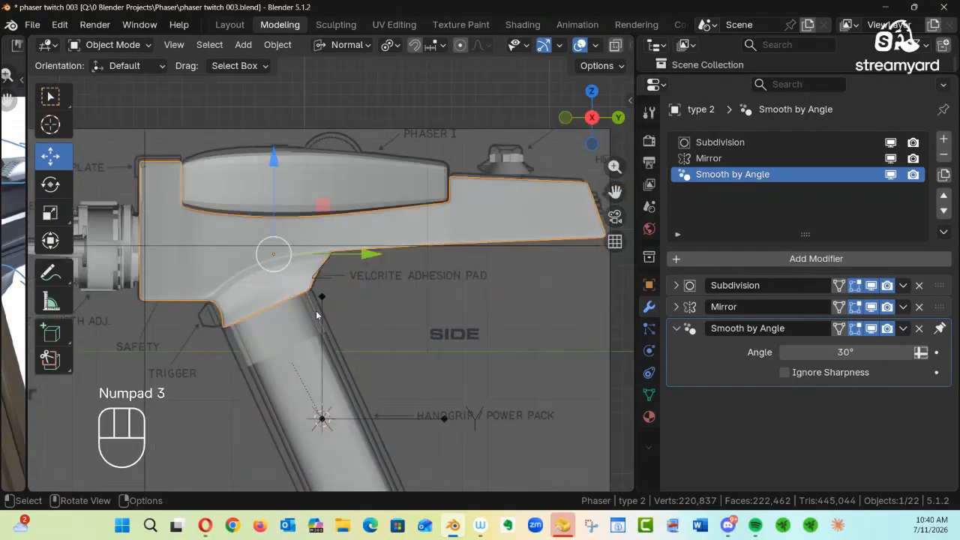
left_click_drag(298, 310, 364, 255, "alt+shift")
key("alt+z")
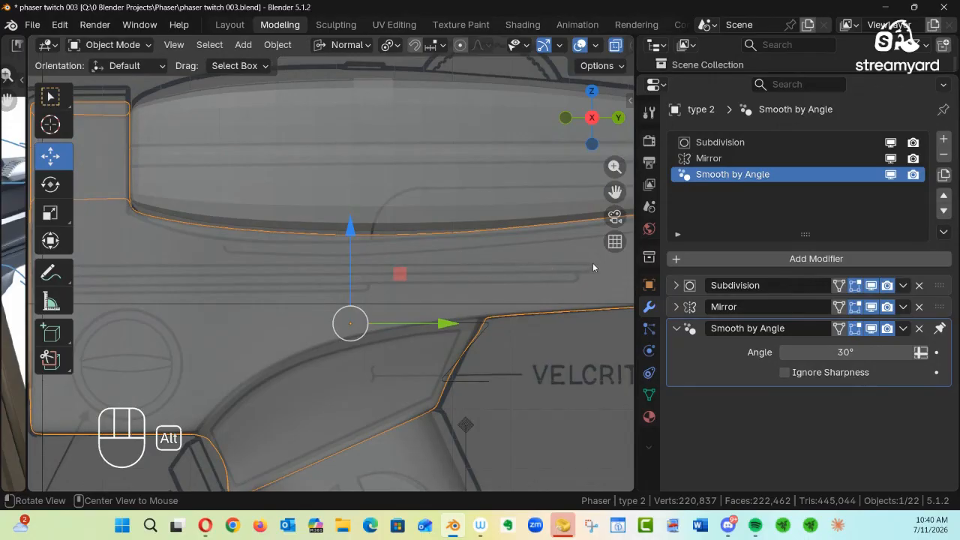
Annotate the ends of the blueprint's horizontal groove lines above the grip with freehand strokes
left_click(50, 273)
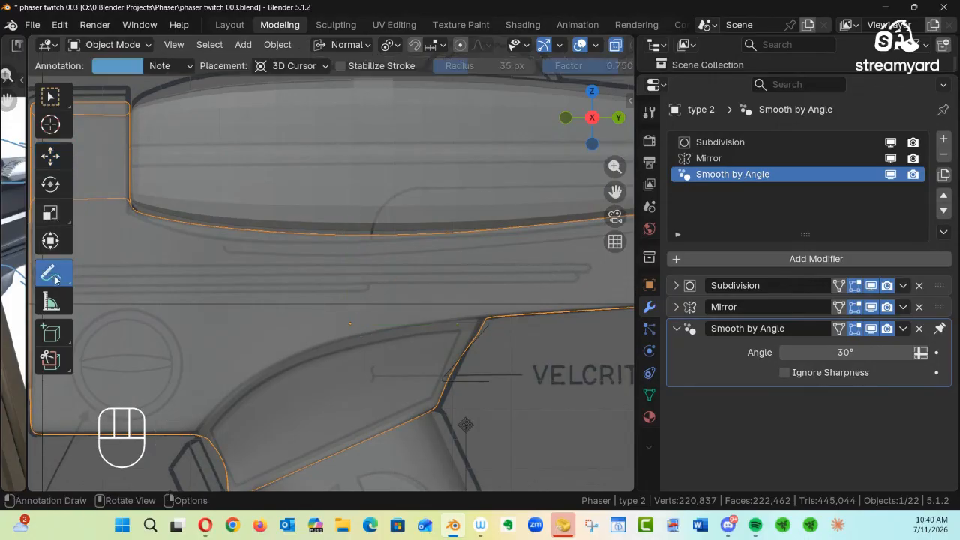
mouse_move(573, 257)
left_mouse_down()
mouse_move(589, 265)
mouse_move(523, 278)
left_mouse_up()
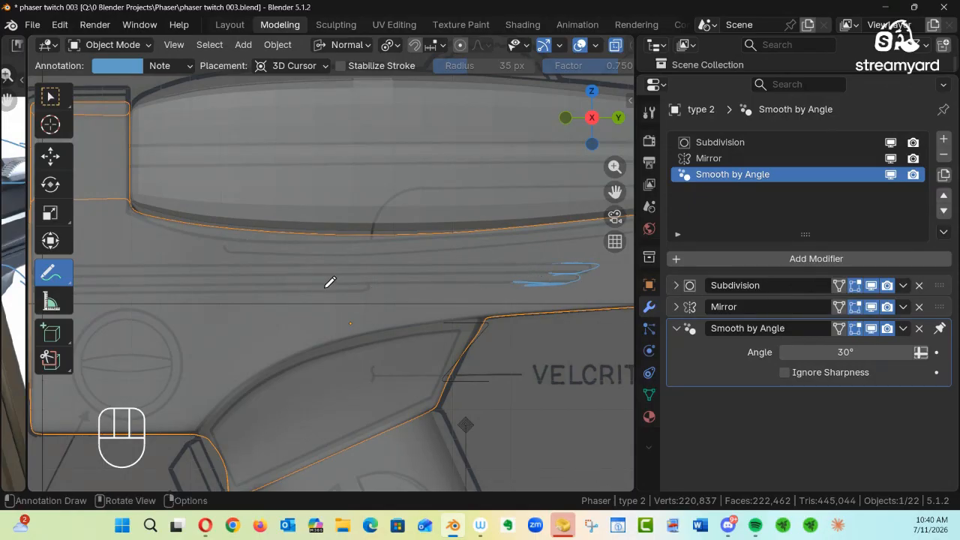
left_click_drag(337, 279, 373, 282)
mouse_move(328, 276)
middle_mouse_down("alt+shift")
mouse_move(452, 247)
mouse_move(100, 268)
middle_mouse_up("alt+shift")
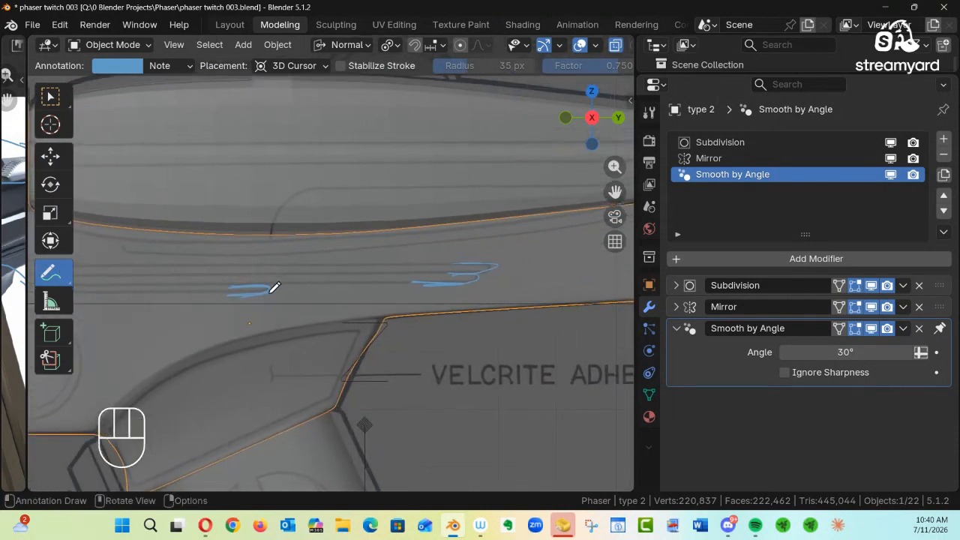
Erase the freehand annotations over the groove lines and snap the 3D cursor to the selected type 2 body
mouse_move(207, 294)
left_mouse_down("ctrl")
mouse_move(437, 272)
mouse_move(460, 259)
mouse_move(428, 254)
left_mouse_up("ctrl")
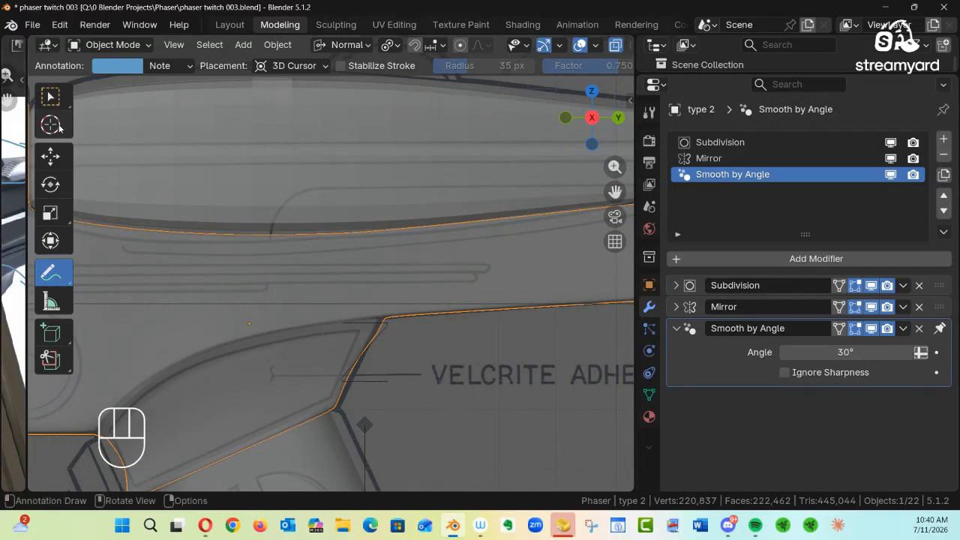
left_click(54, 164)
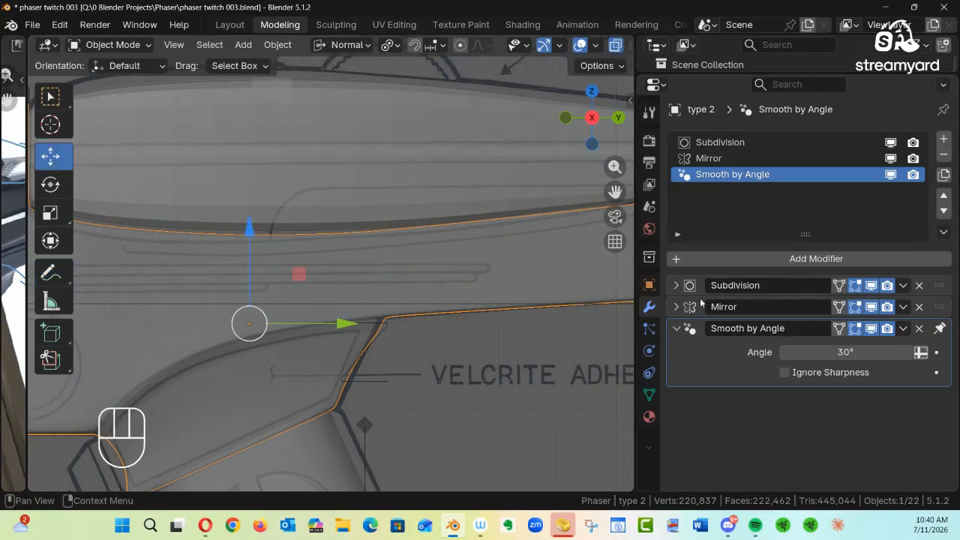
left_click_drag(424, 290, 473, 294, "ctrl+alt")
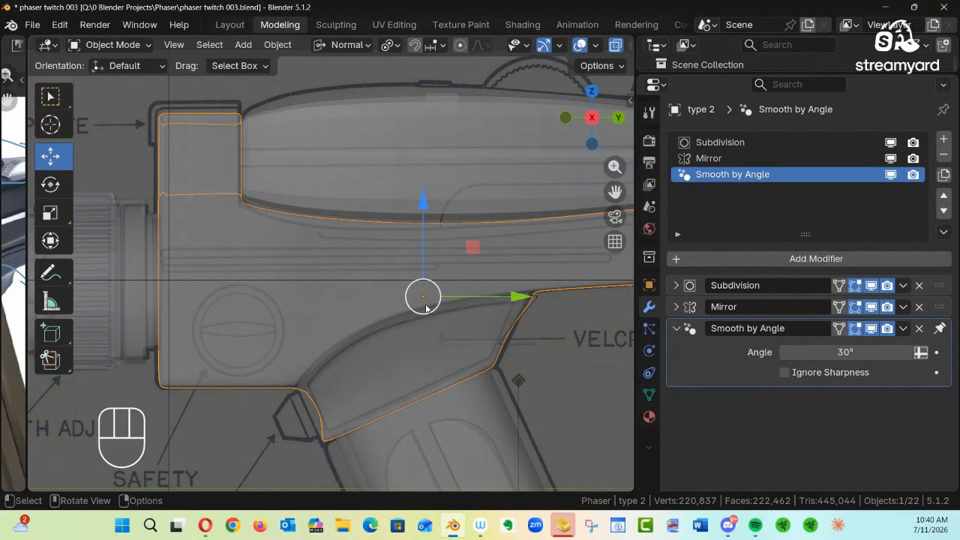
key("shift+s")
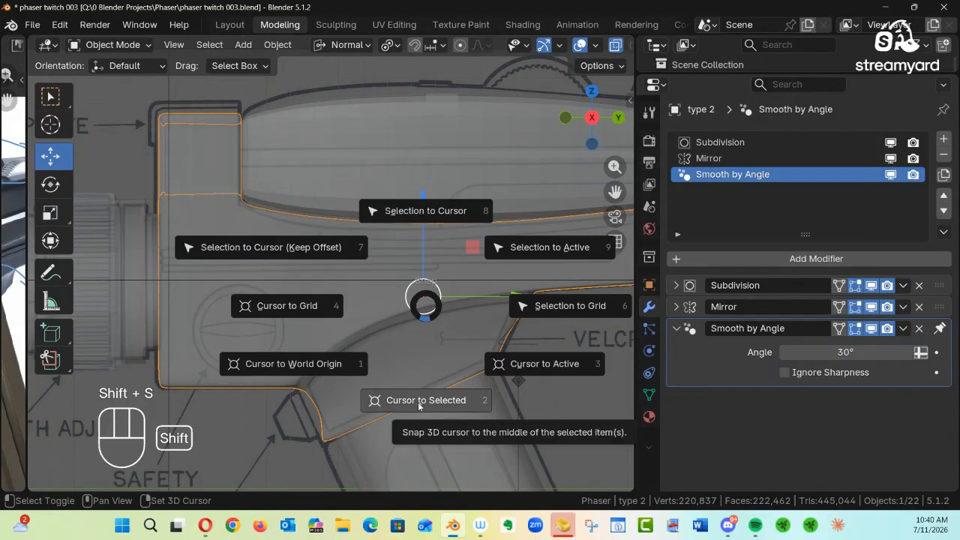
left_click(420, 403)
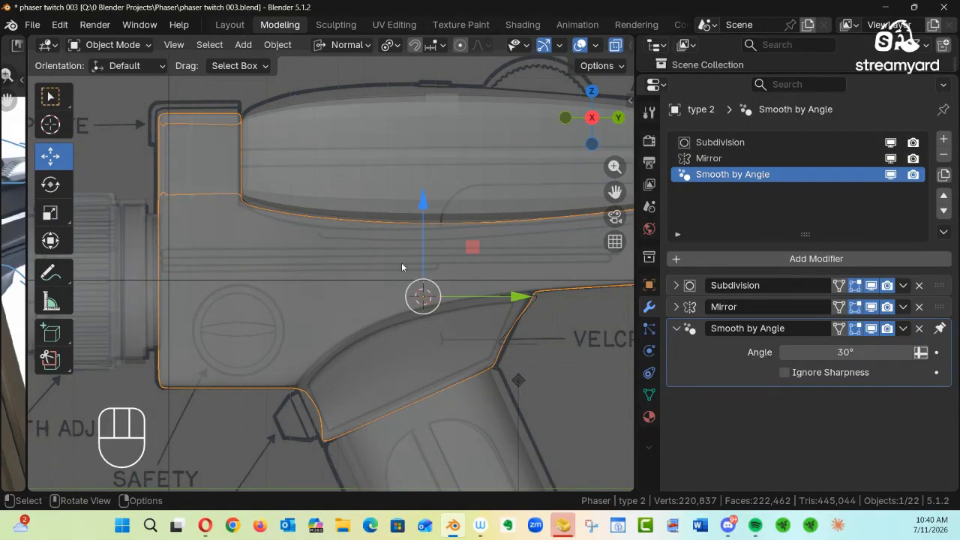
Enlarge the outliner, collapse the Handle collection, and rename the Phaser collection as Phaser Type 2
left_click_drag(819, 75, 792, 262)
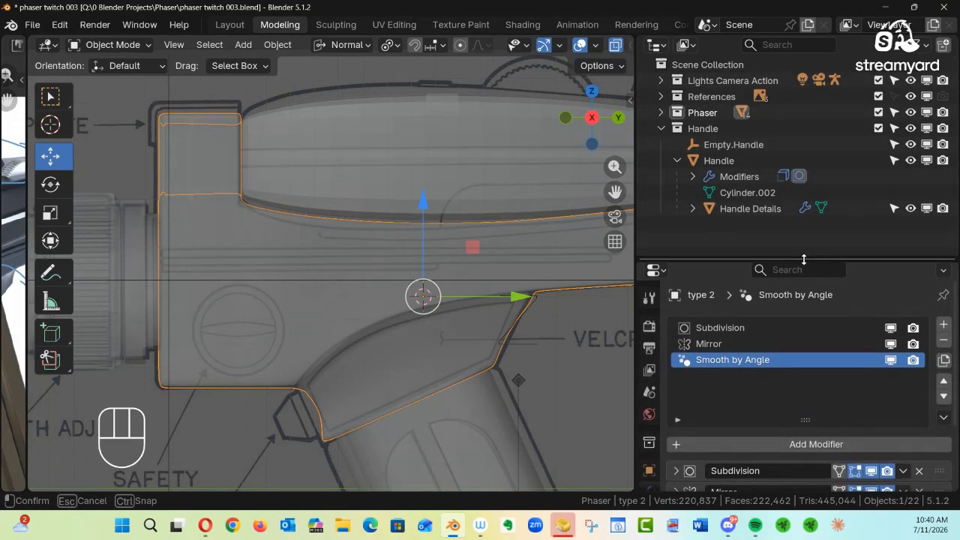
left_click(661, 130)
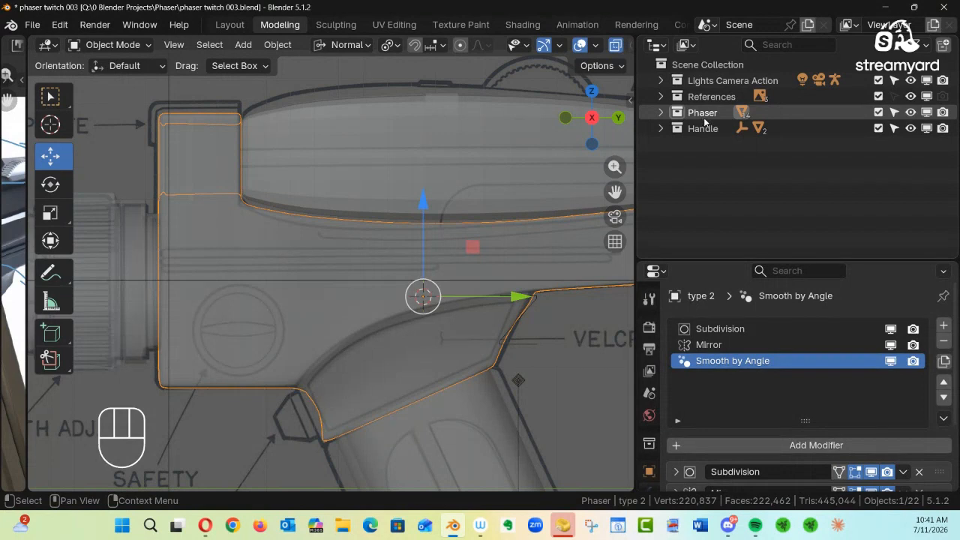
double_click(703, 114)
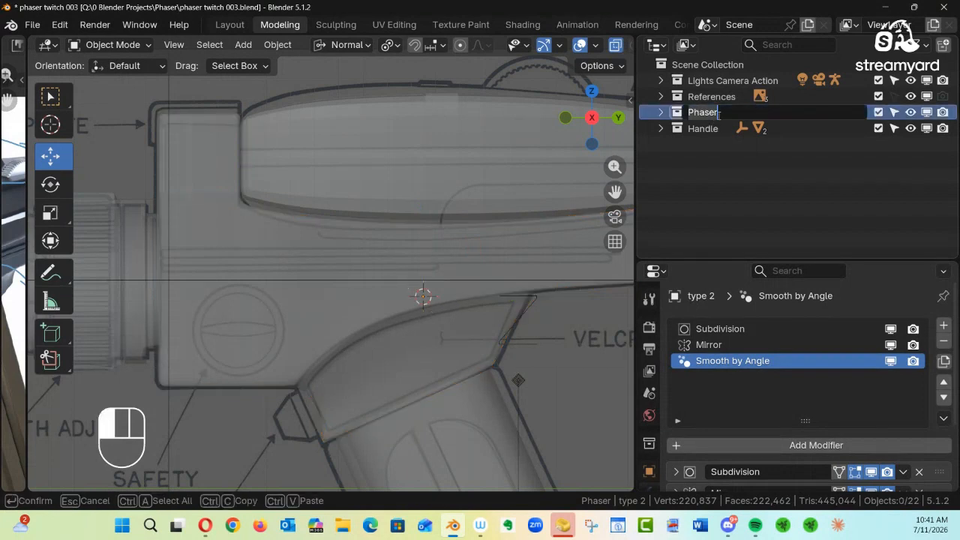
key("Right")
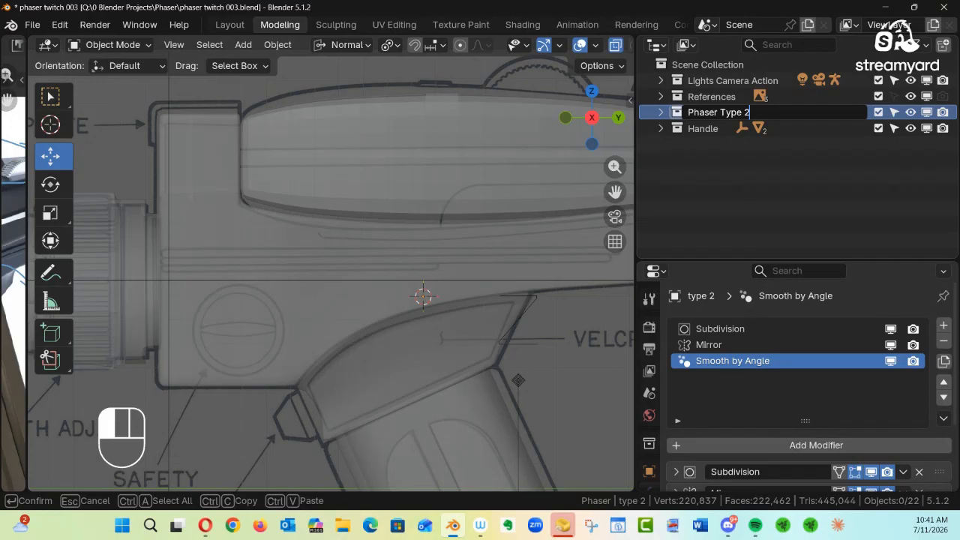
key("Return")
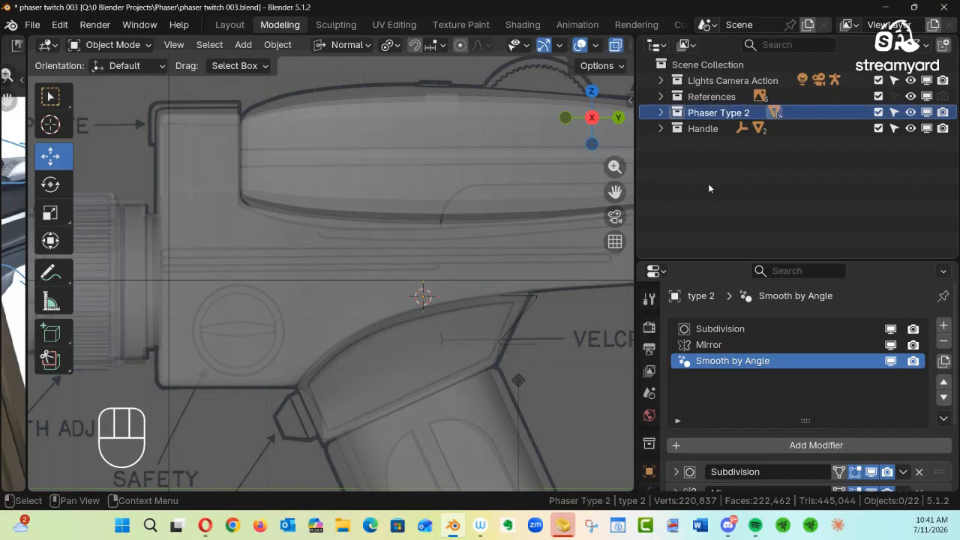
Select all six type 1 parts, including the body, mesh grid, clear cube and side detail, and move them to a new collection named Phaser Type 1
left_click(448, 154)
middle_click_drag(411, 169, 471, 288)
key("alt+z")
left_click(359, 282, "shift")
left_click(359, 279)
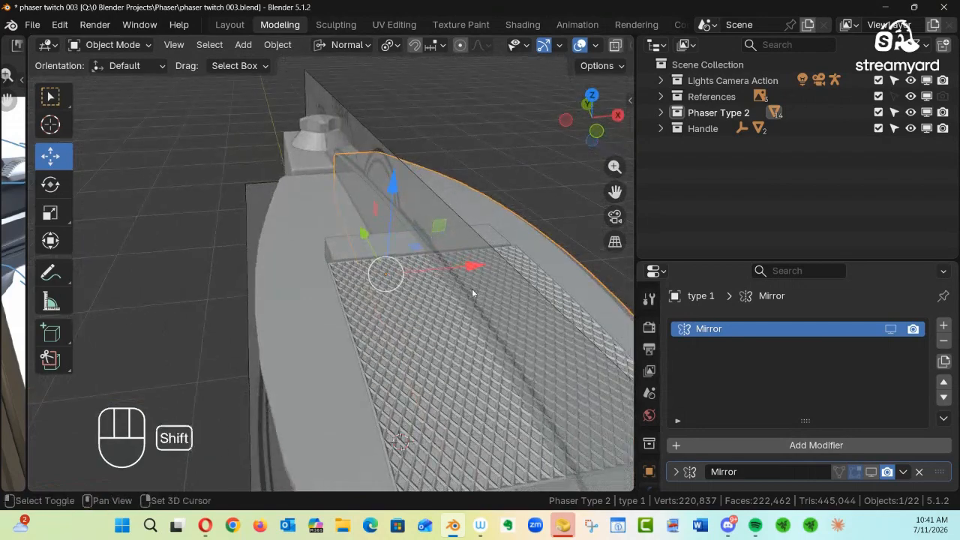
left_click(433, 325, "shift")
left_click(478, 339, "shift")
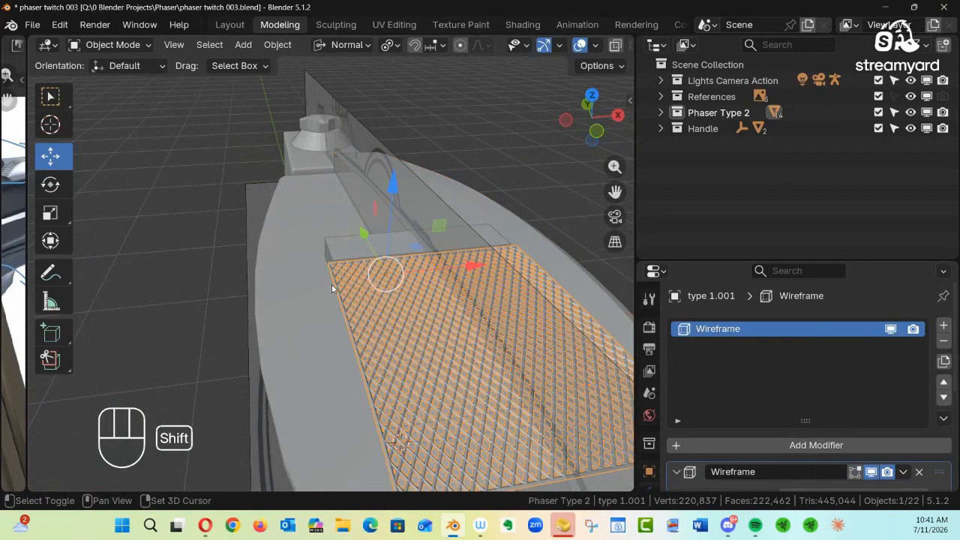
left_click(300, 239, "shift")
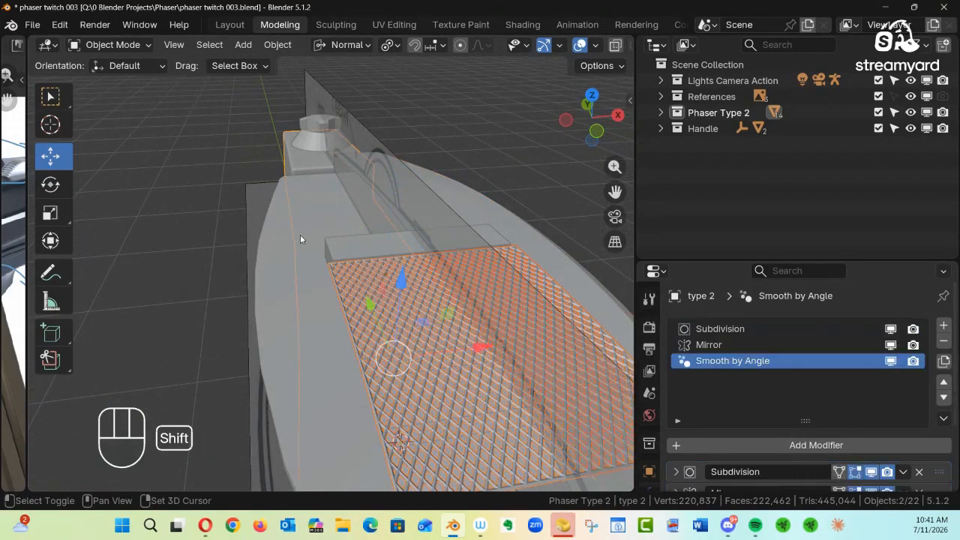
middle_click_drag(494, 207, 368, 291, "alt+shift")
left_click_drag(368, 292, 363, 176, "ctrl+alt")
left_click(364, 172)
left_click_drag(277, 186, 397, 292)
middle_click_drag(406, 182, 420, 247, "alt")
left_click_drag(447, 376, 226, 267, "ctrl")
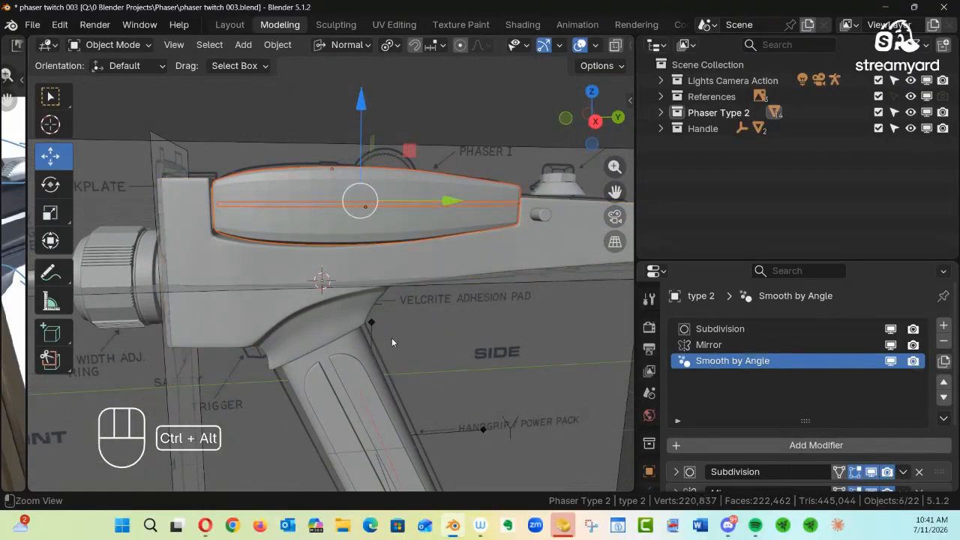
middle_click_drag(391, 338, 376, 314, "alt")
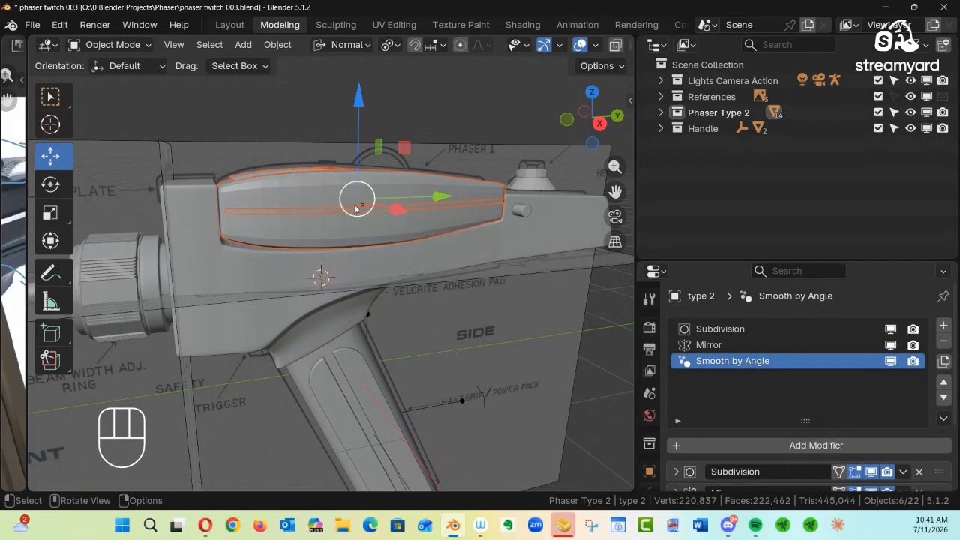
key("m")
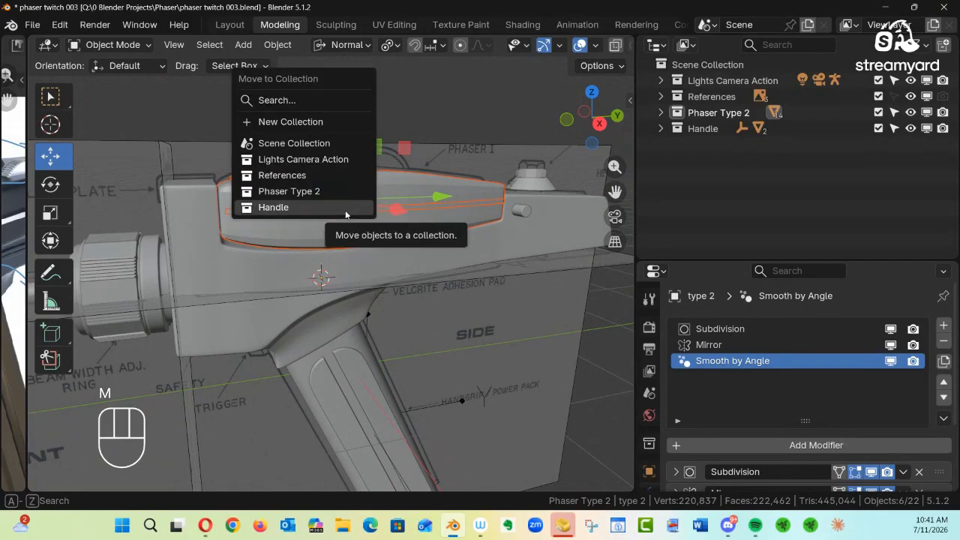
left_click(307, 122)
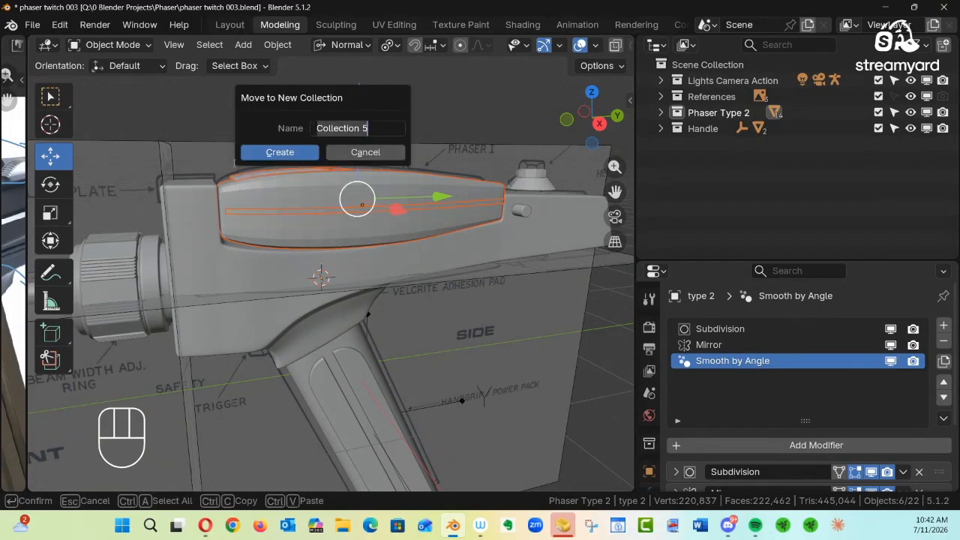
type("Phsw")
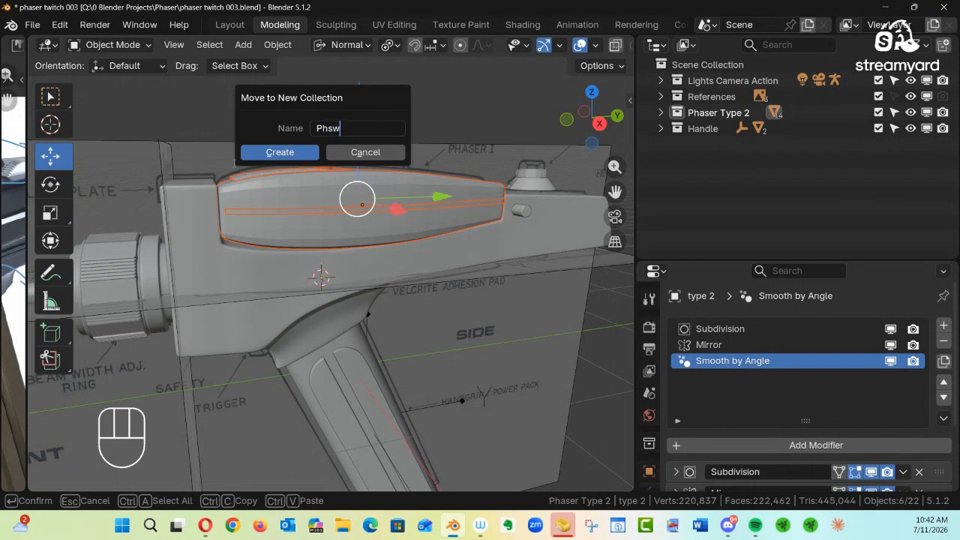
key("BackSpace")
key("BackSpace")
left_click(308, 155)
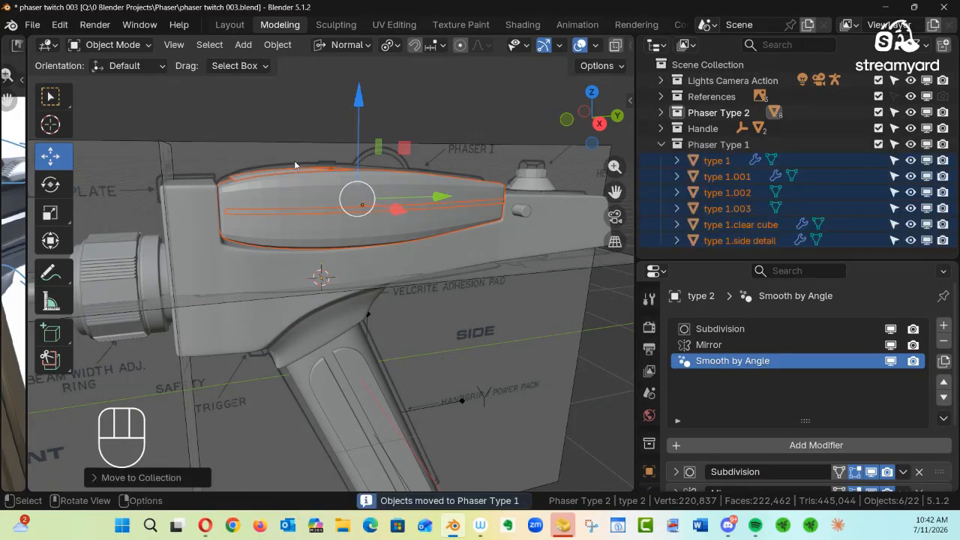
Check the contents of the Phaser Type 1 collection against the model, picking out the clear cube and the type 1 body
left_click(662, 146)
left_click(667, 149)
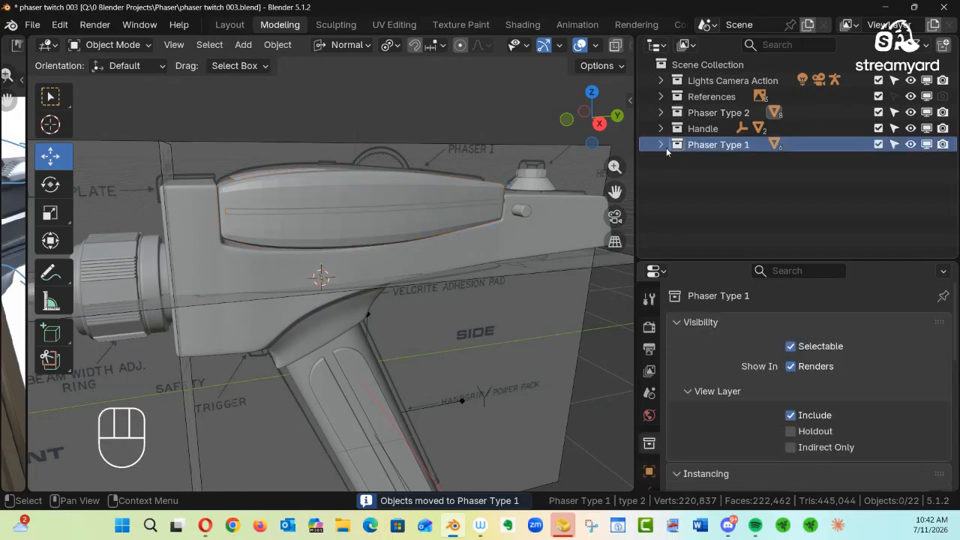
left_click(661, 146)
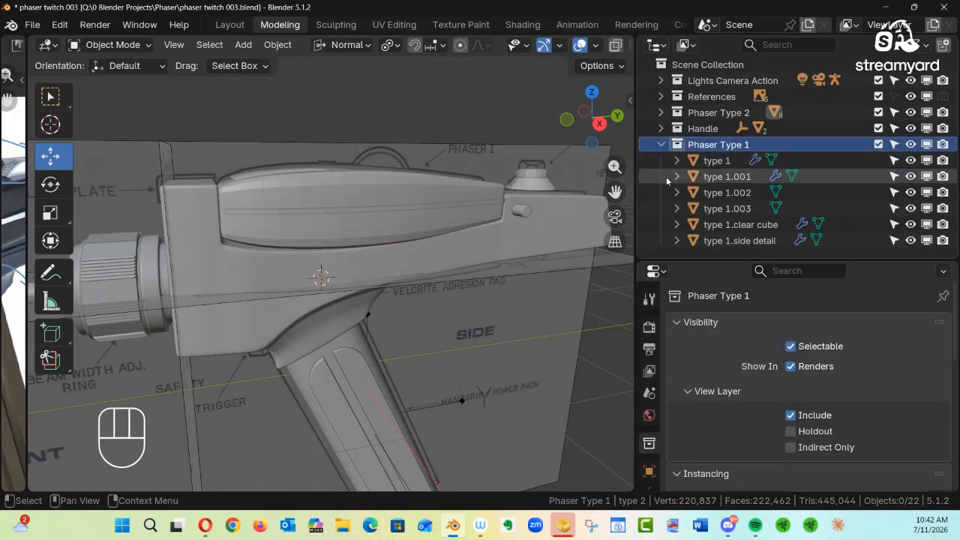
mouse_move(579, 222)
middle_mouse_down("ctrl+alt")
mouse_move(589, 205)
mouse_move(580, 224)
middle_mouse_up("ctrl+alt")
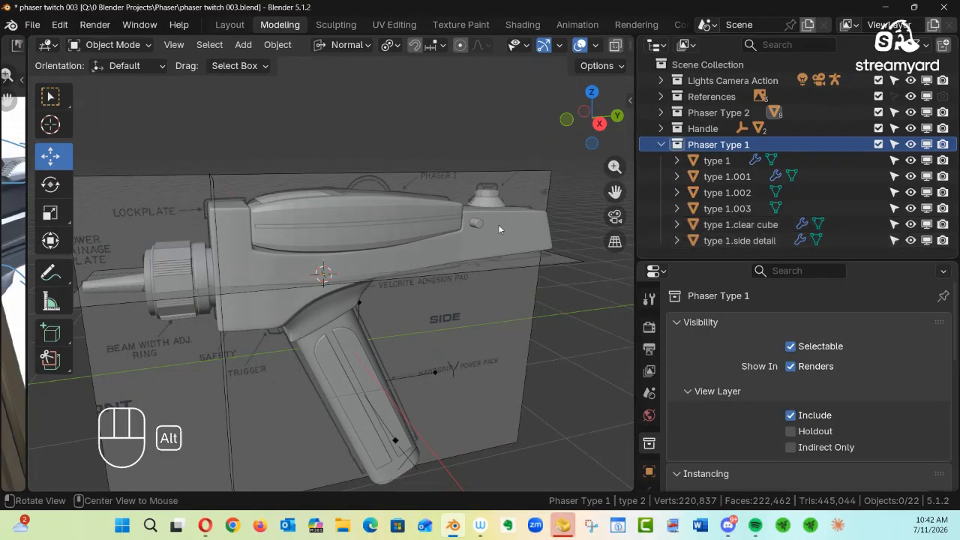
mouse_move(497, 224)
middle_mouse_down("alt")
mouse_move(405, 214)
mouse_move(499, 205)
mouse_move(477, 225)
mouse_move(472, 217)
mouse_move(509, 215)
middle_mouse_up("alt")
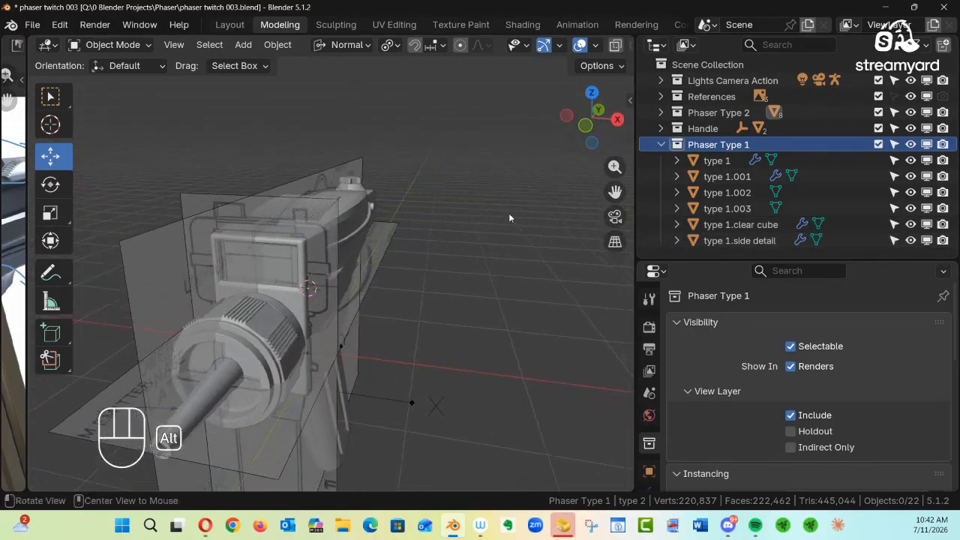
left_click(747, 226)
middle_click_drag(553, 247, 420, 189, "alt")
key("alt+a")
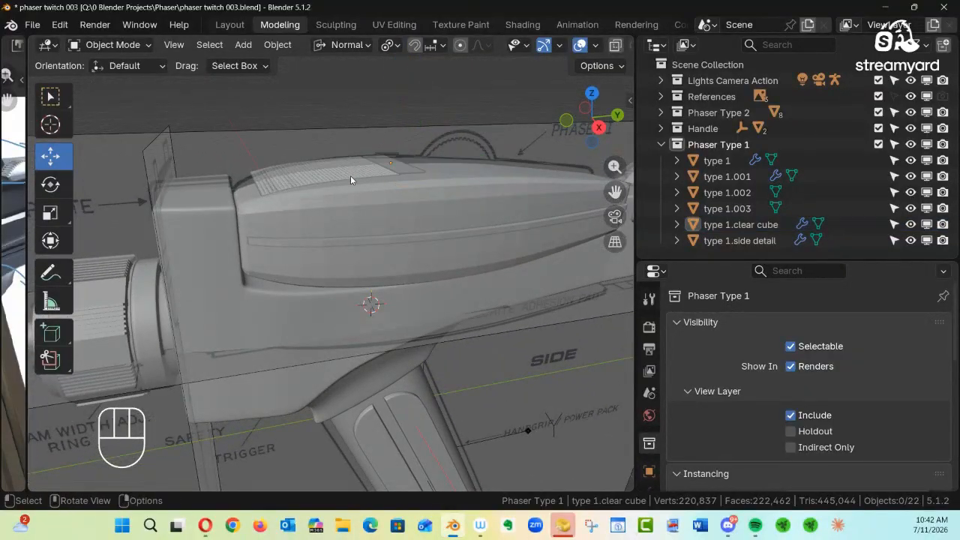
left_click(398, 240)
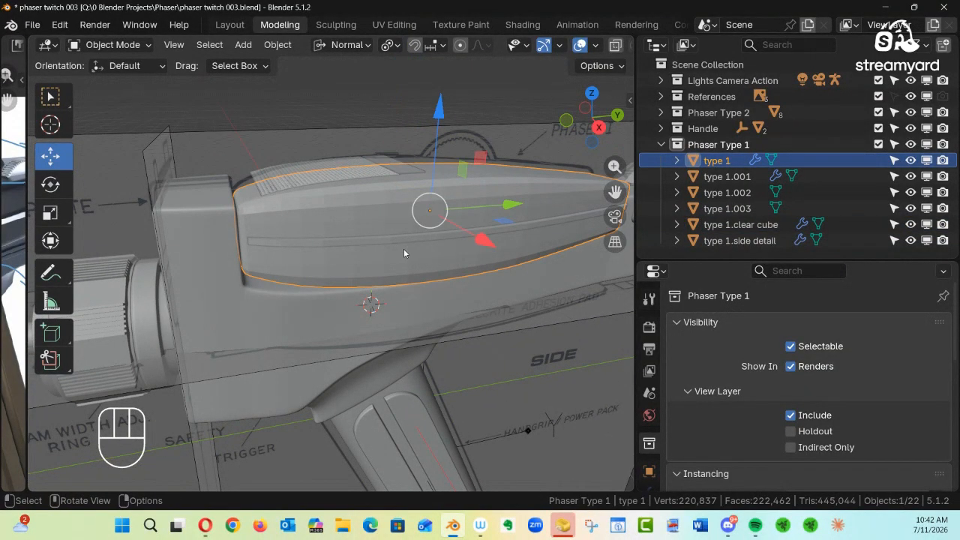
middle_click_drag(404, 252, 321, 285, "alt")
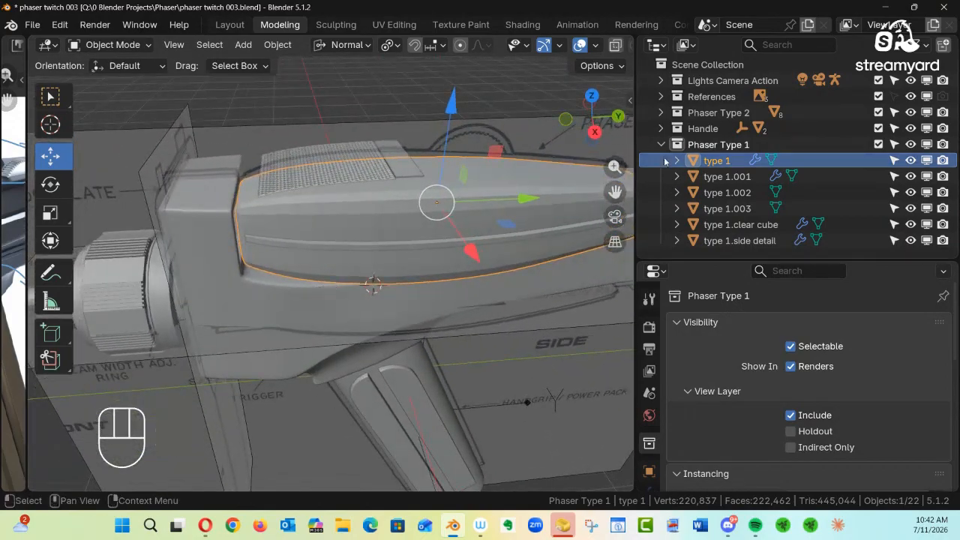
Collapse the Phaser Type 1 collection, hide it in the viewport to inspect the cradle beneath, and show it again
left_click(661, 146)
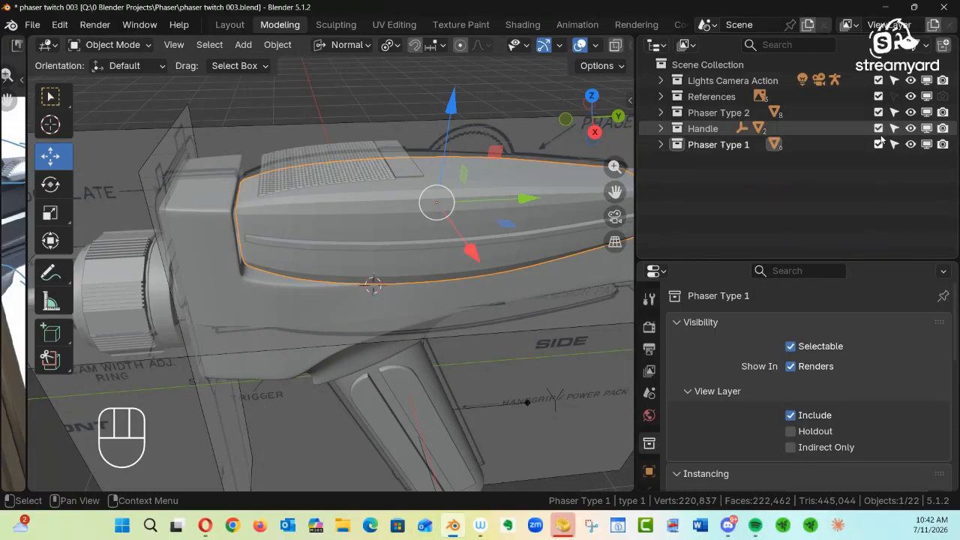
left_click(927, 145)
left_click(927, 145)
left_click(926, 146)
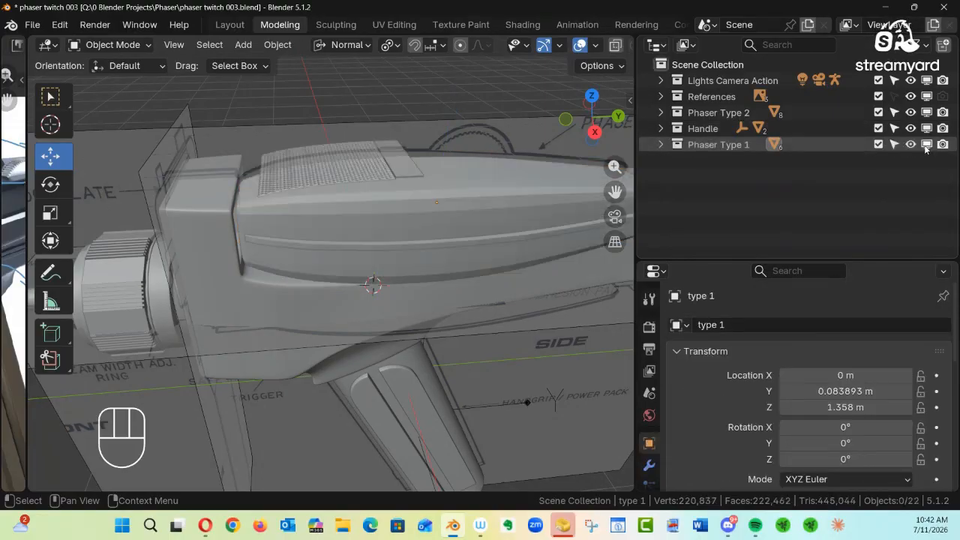
left_click(926, 147)
middle_click_drag(393, 225, 432, 193)
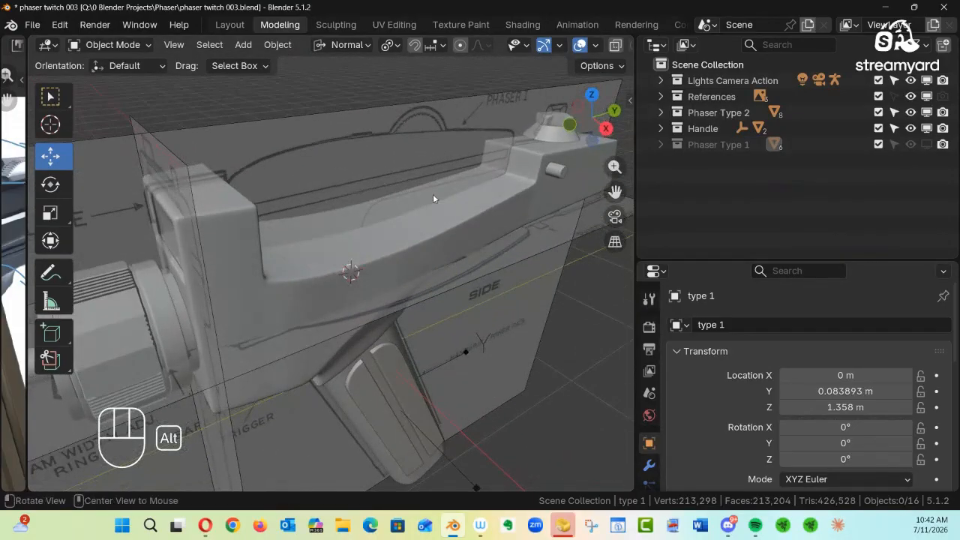
left_click(928, 145)
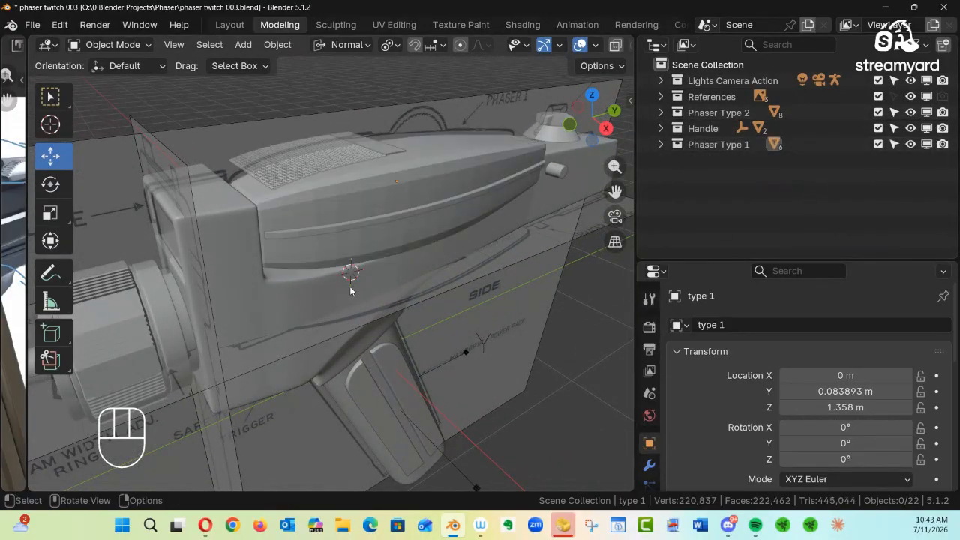
Save the file and reorder the collections so that Phaser Type 1 sits above Phaser Type 2
key("ctrl+s")
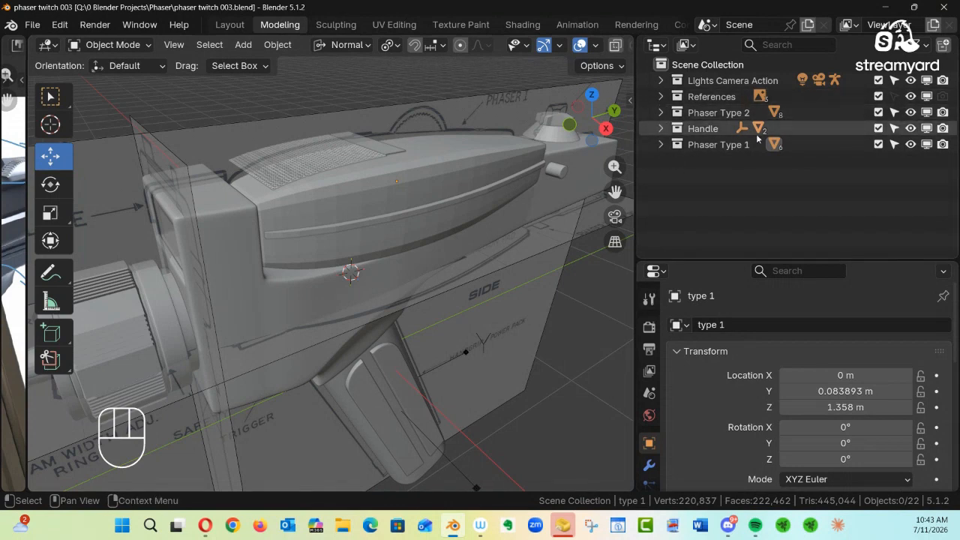
left_click(721, 150)
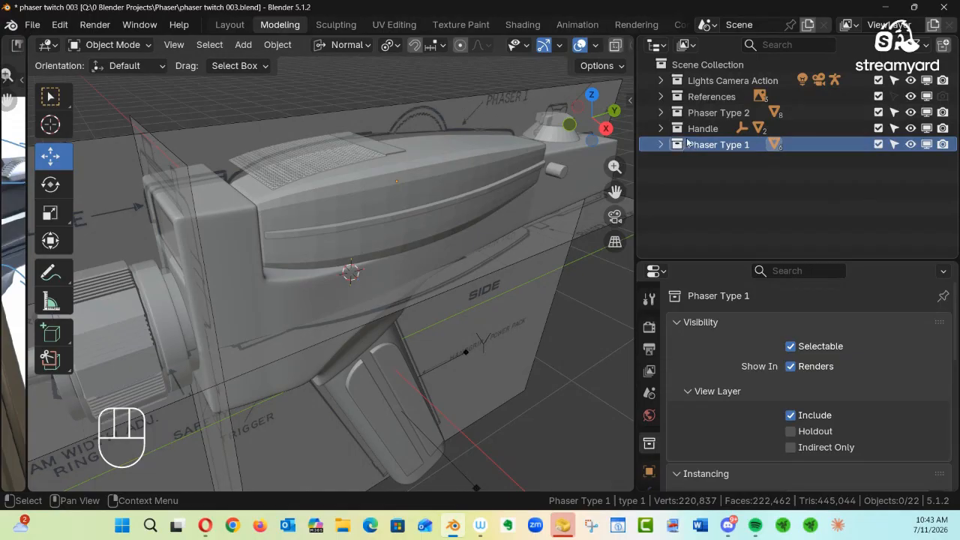
left_click_drag(681, 150, 689, 103)
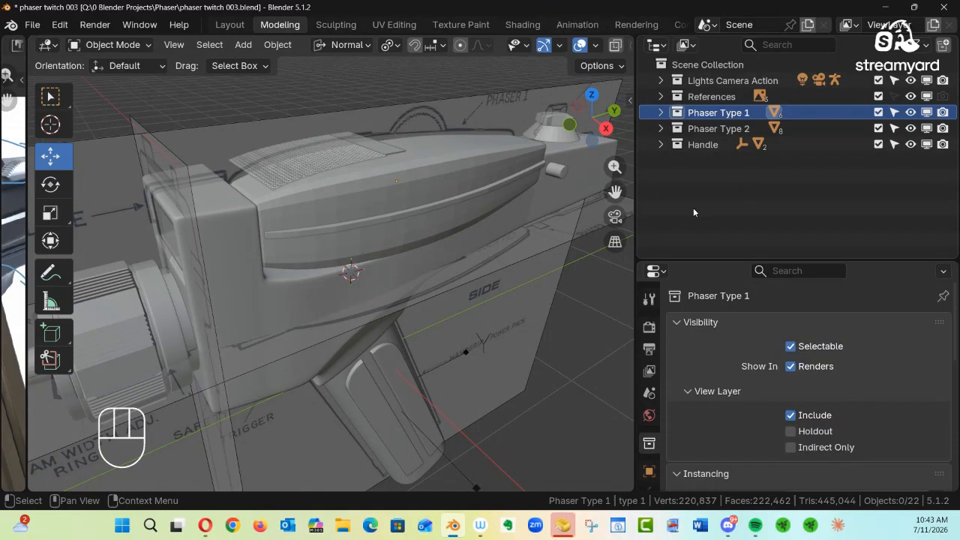
Select the type 2 body and show it in the right side view
left_click_drag(202, 250, 437, 225, "alt+shift")
left_click(438, 226)
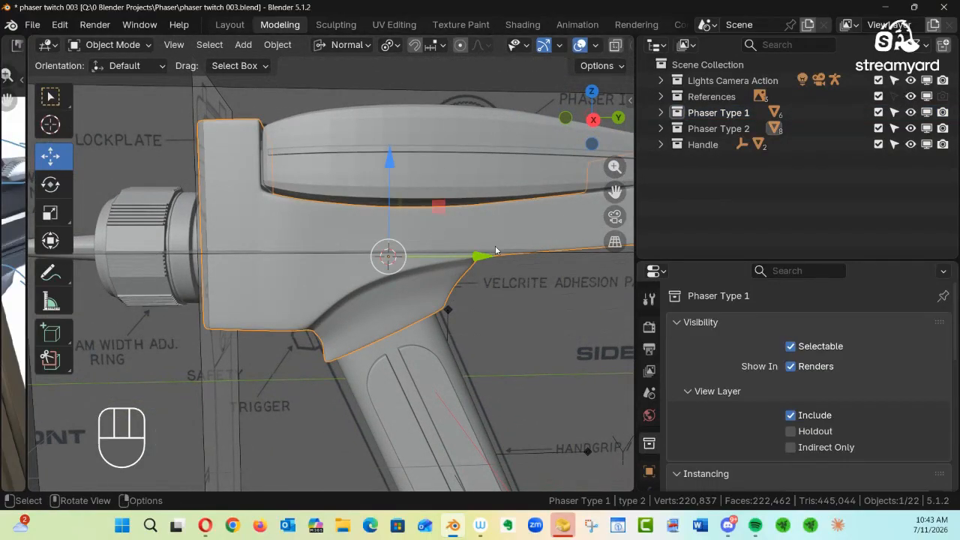
key("KP_3")
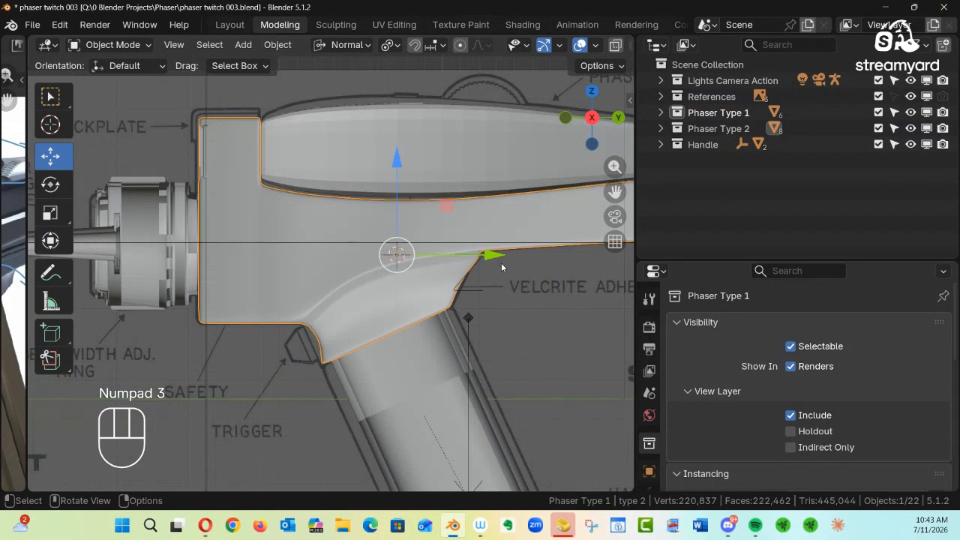
Turn on X-ray in the right side view and add a mesh plane at the 3D cursor
key("alt+z")
left_click_drag(442, 259, 482, 232, "ctrl+alt")
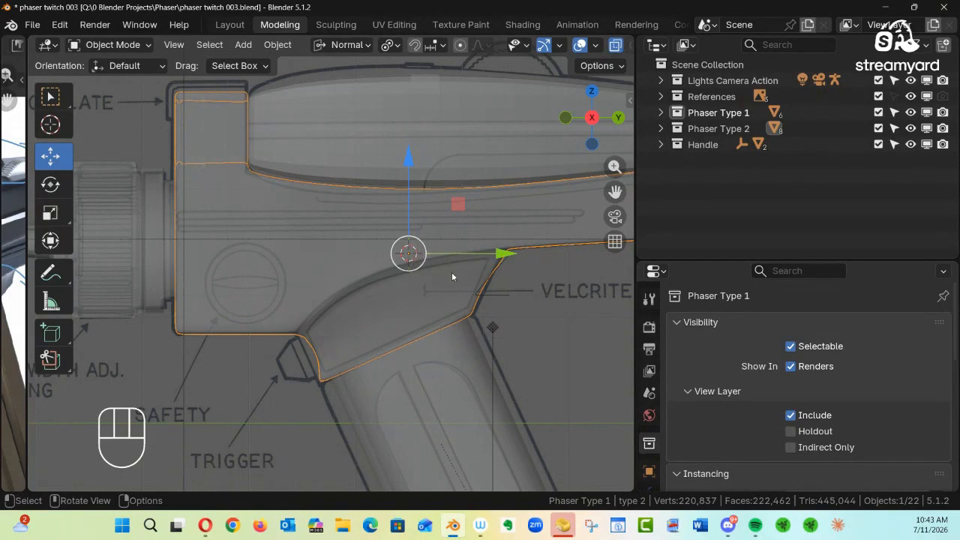
key("shift+a")
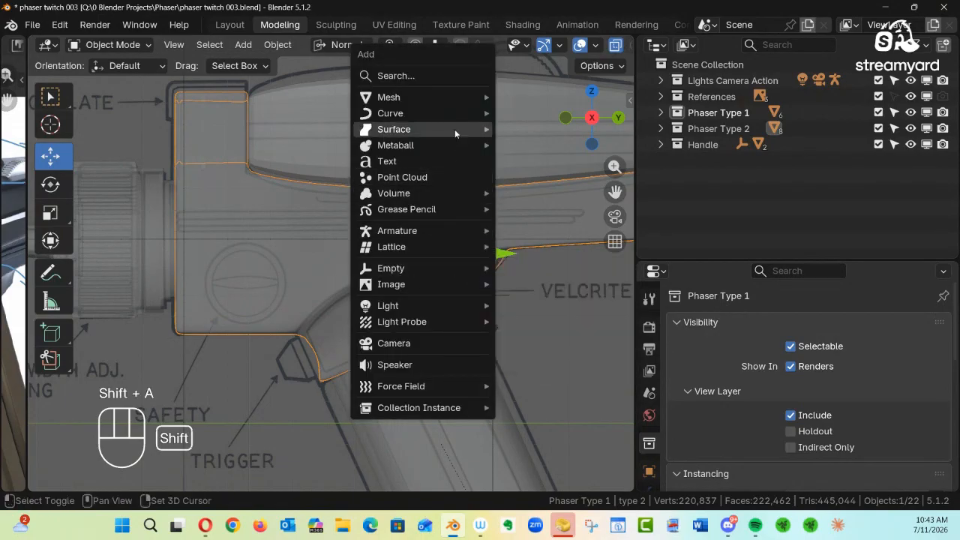
mouse_move(432, 96)
left_click(547, 99)
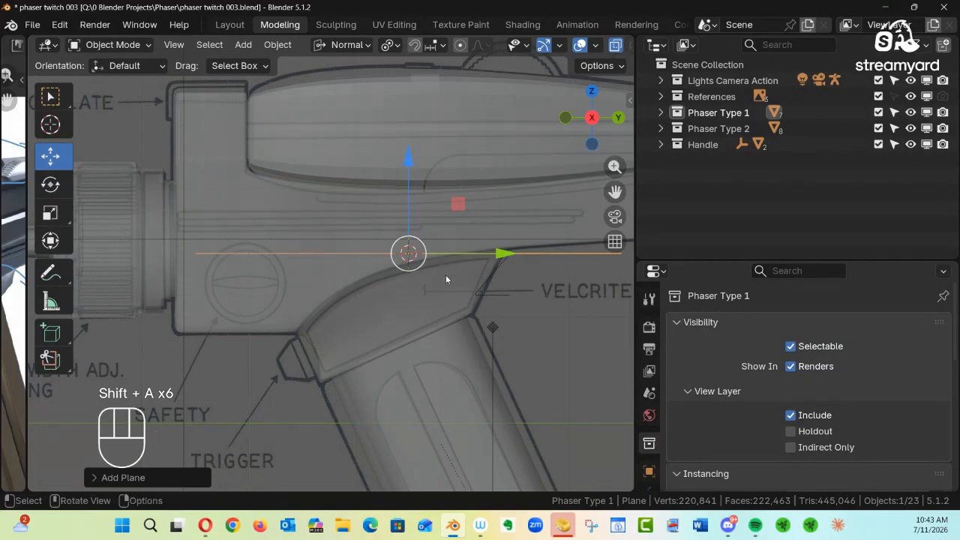
Rotate the new plane 90° about its normal Y axis and apply the object transform
key("r")
key("y")
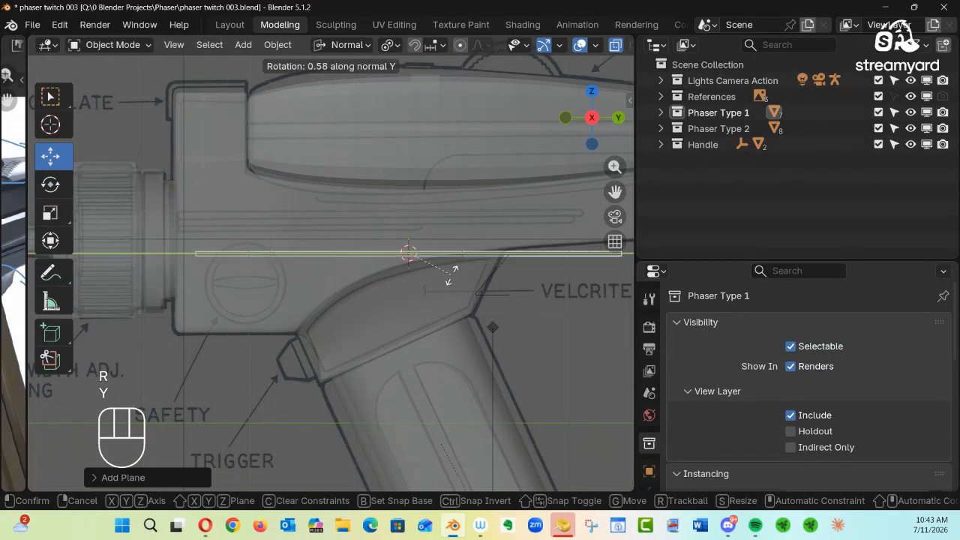
key("9")
key("0")
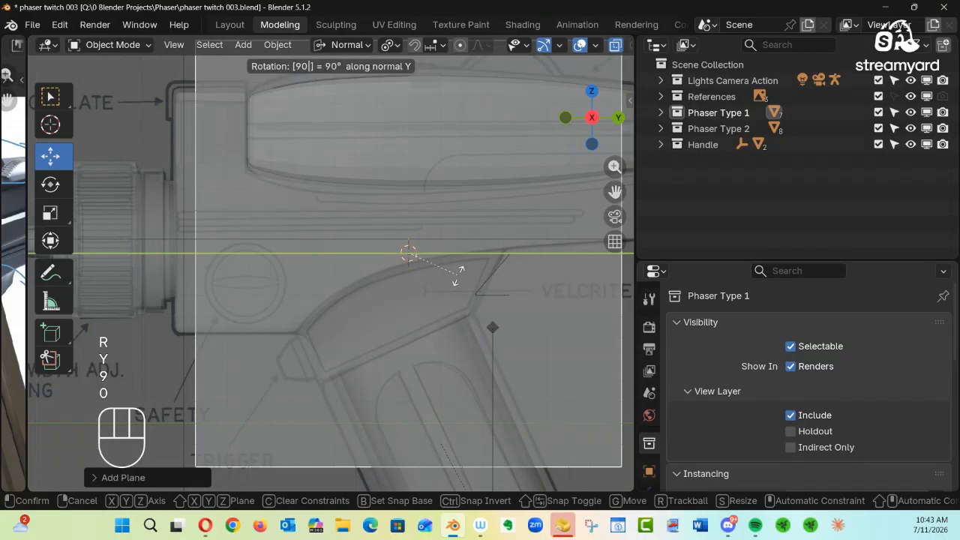
key("Return")
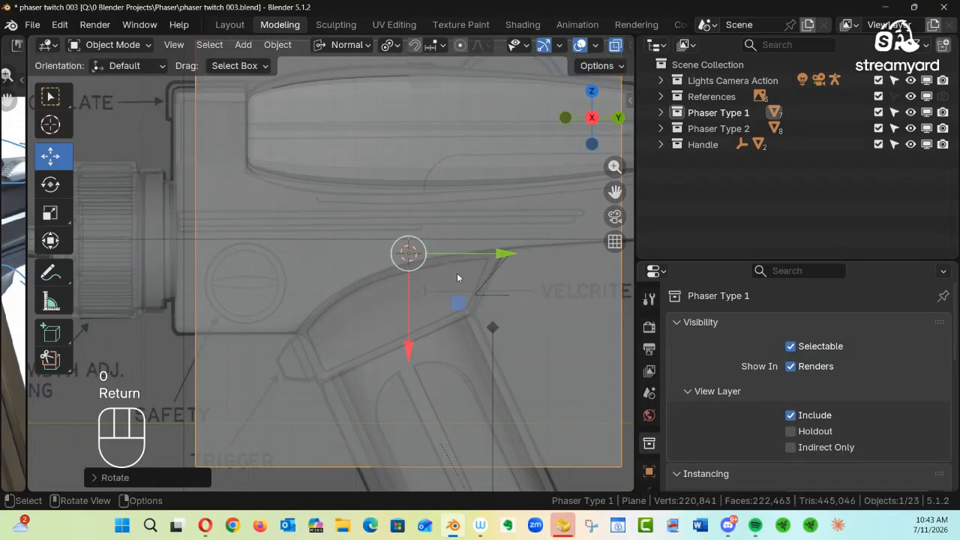
key("ctrl+a")
left_click(428, 279)
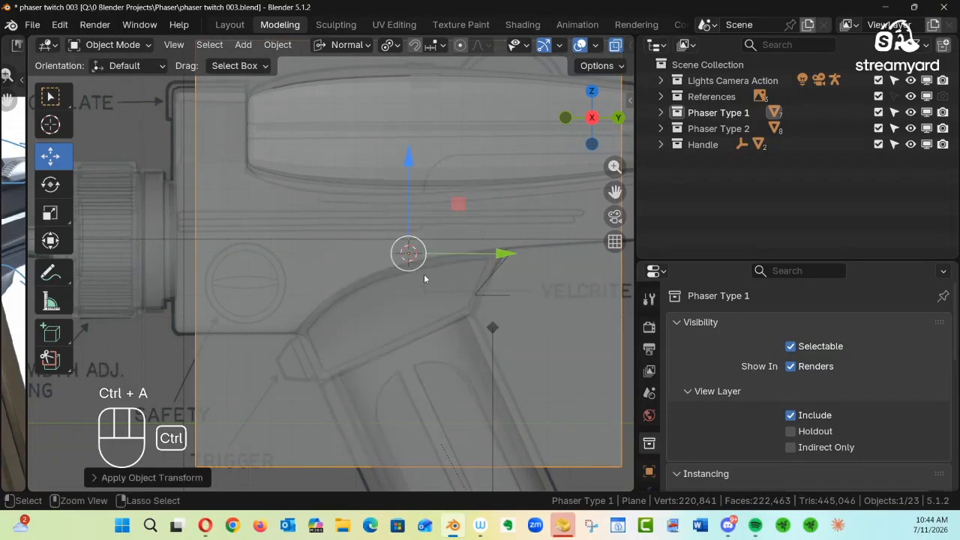
In Edit Mode, scale the plane's face down to a small square and move it onto the front end of the groove lines
key("Tab")
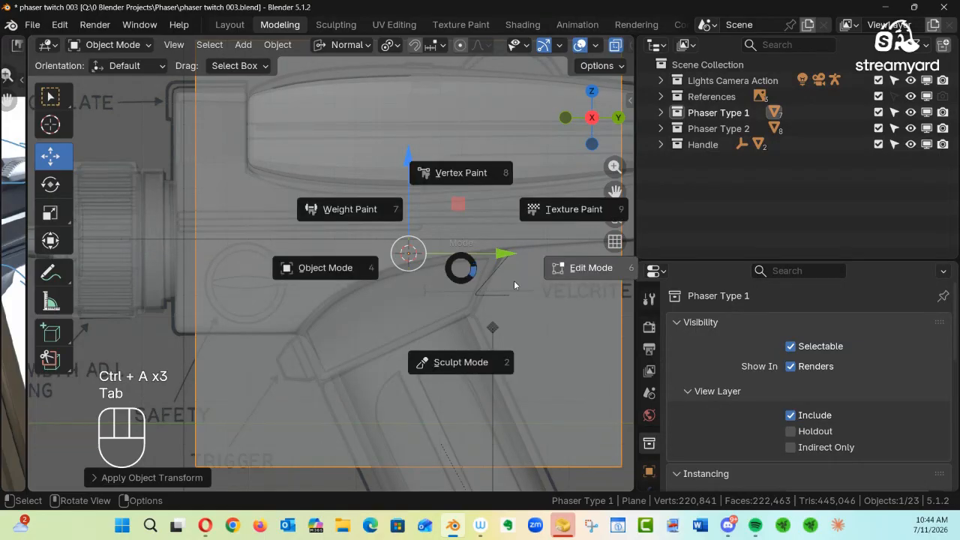
left_click(590, 269)
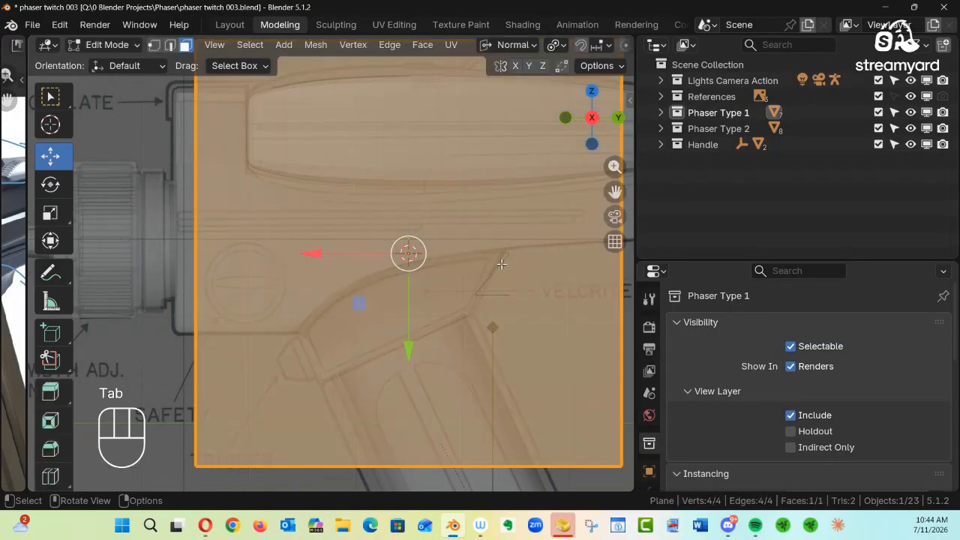
key("s")
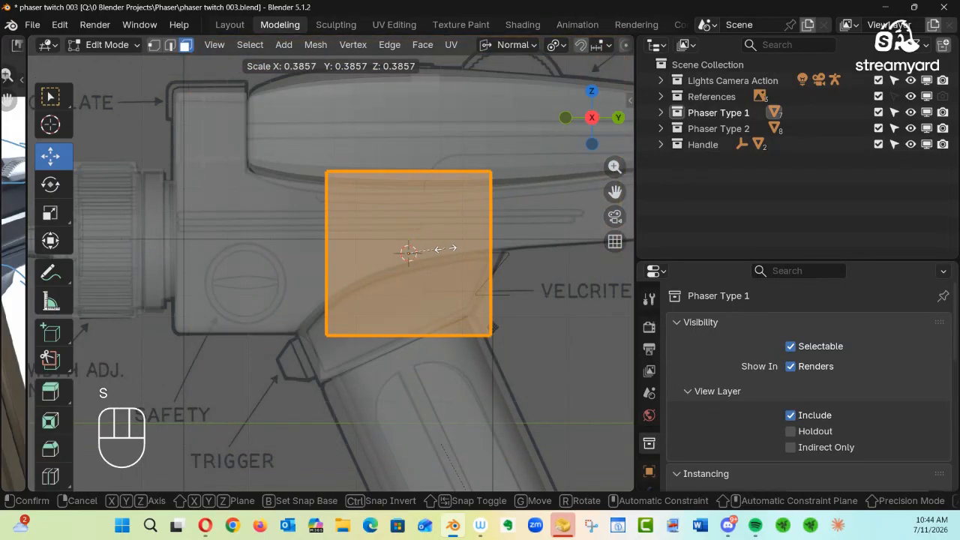
left_click(415, 254)
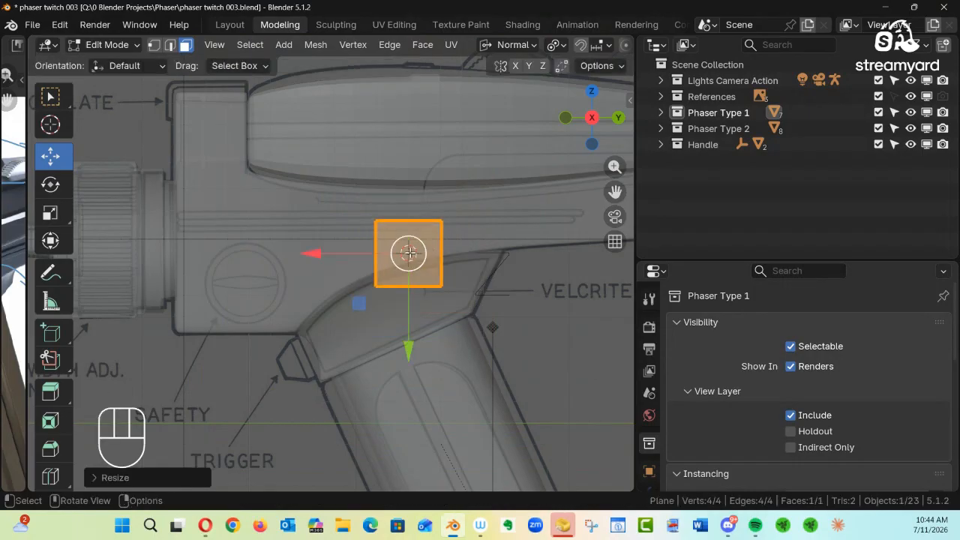
left_click_drag(408, 254, 211, 224)
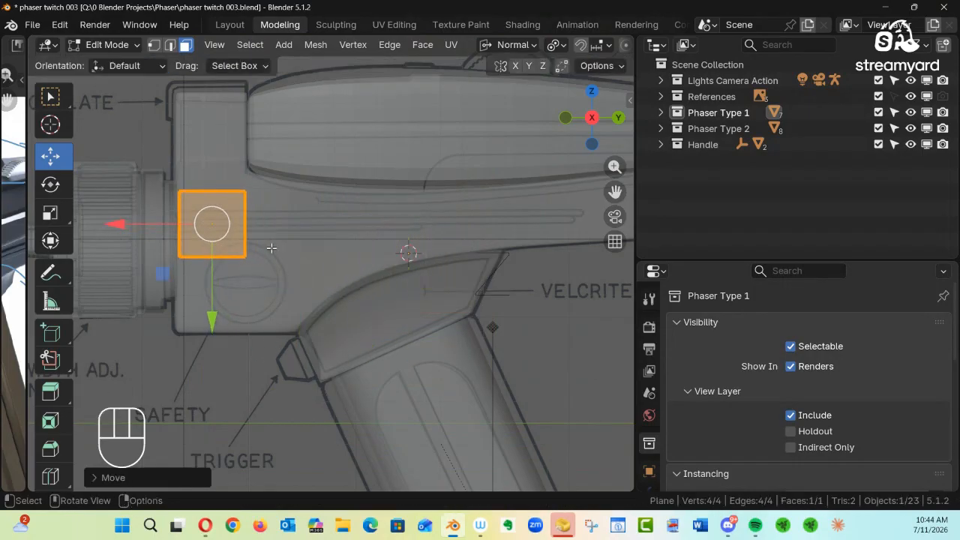
Flatten the face along normal Y into a thin strip and raise it to the top line of the side grooves
left_click_drag(310, 265, 549, 328, "ctrl+alt")
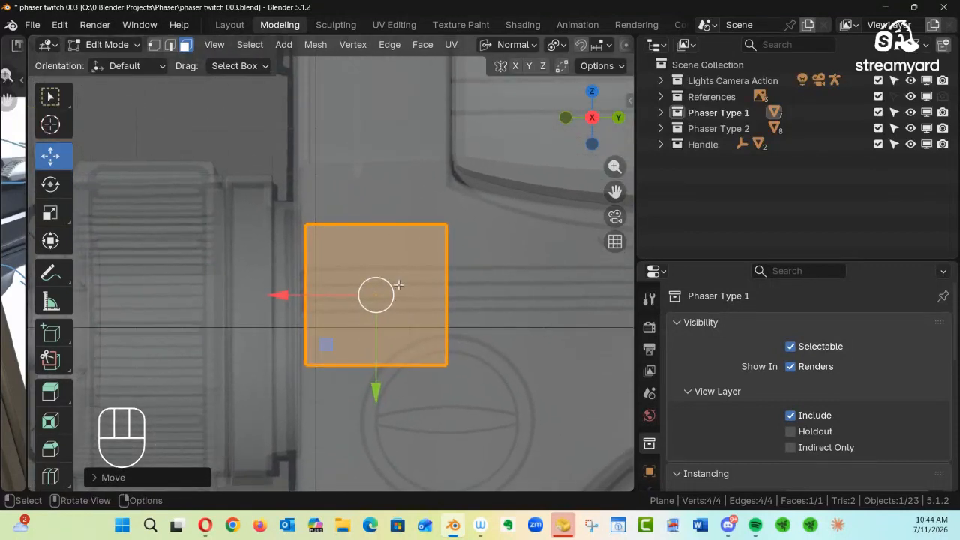
middle_click_drag(430, 263, 448, 218, "ctrl+alt")
middle_click_drag(428, 286, 398, 206, "alt+shift")
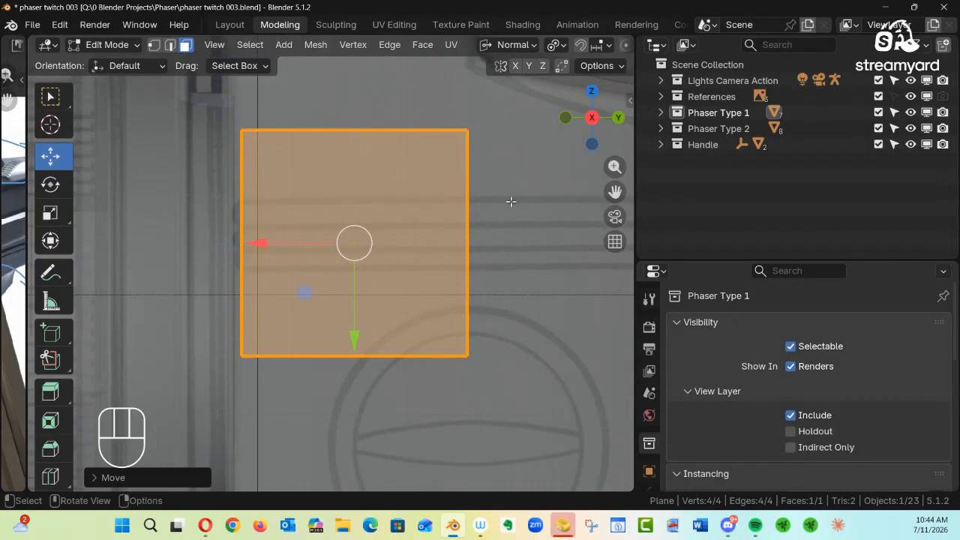
key("s")
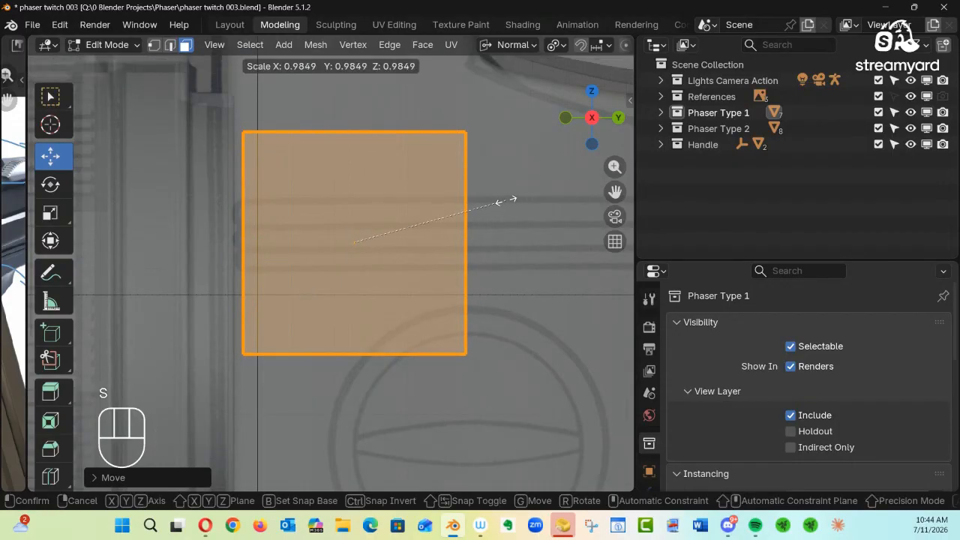
key("y")
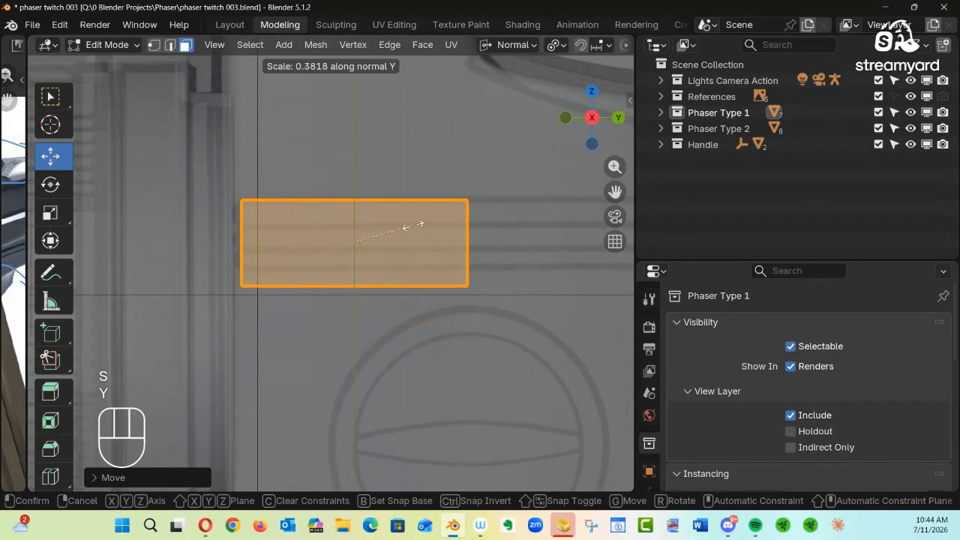
left_click(371, 235)
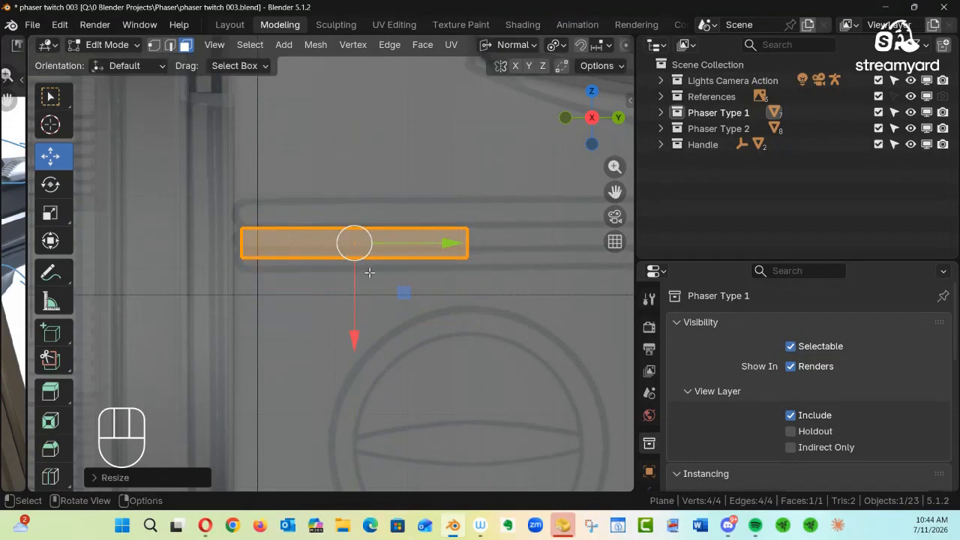
mouse_move(352, 346)
left_mouse_down()
mouse_move(353, 300)
mouse_move(353, 364)
mouse_move(359, 354)
left_mouse_up()
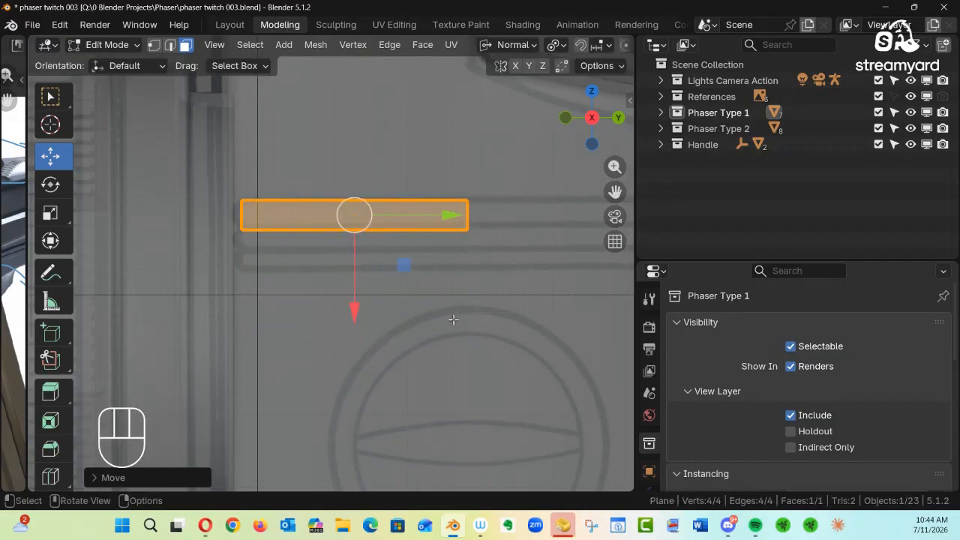
Enlarge the Properties editor, reveal the plane in the outliner and return to Object Mode
left_click_drag(849, 261, 821, 180)
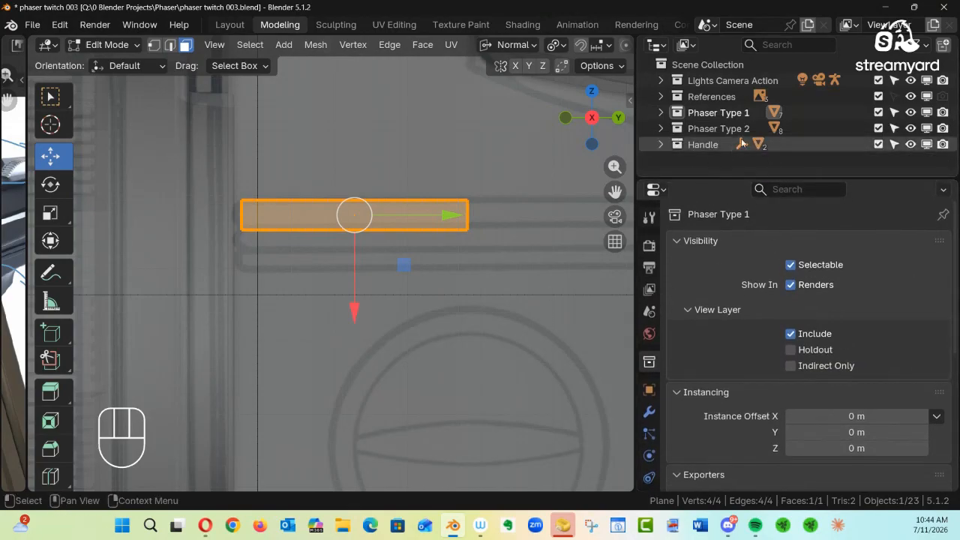
key("KP_Decimal")
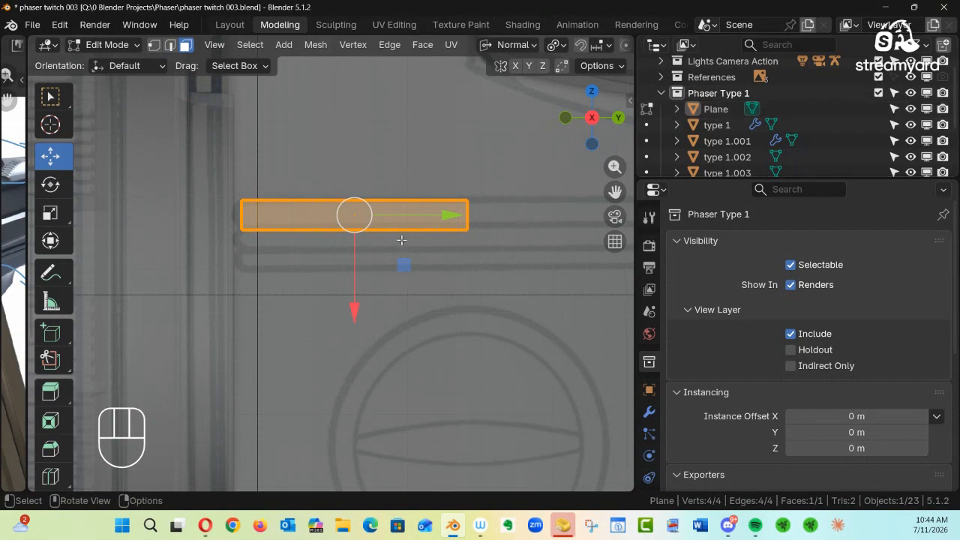
key("Tab")
left_click(277, 237)
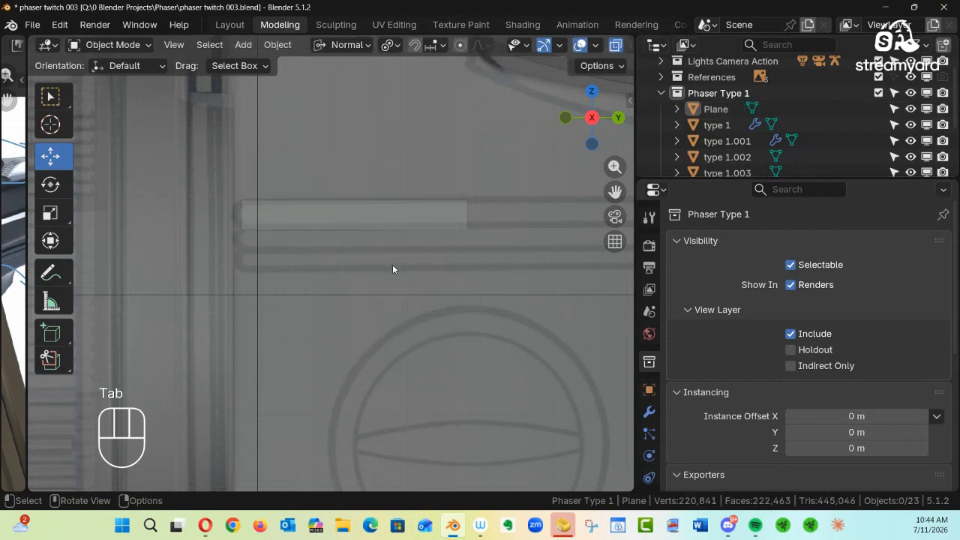
Select the groove strip plane and set its origin to its geometry
left_click_drag(459, 237, 364, 285, "ctrl+alt")
left_click_drag(384, 237, 365, 245, "alt")
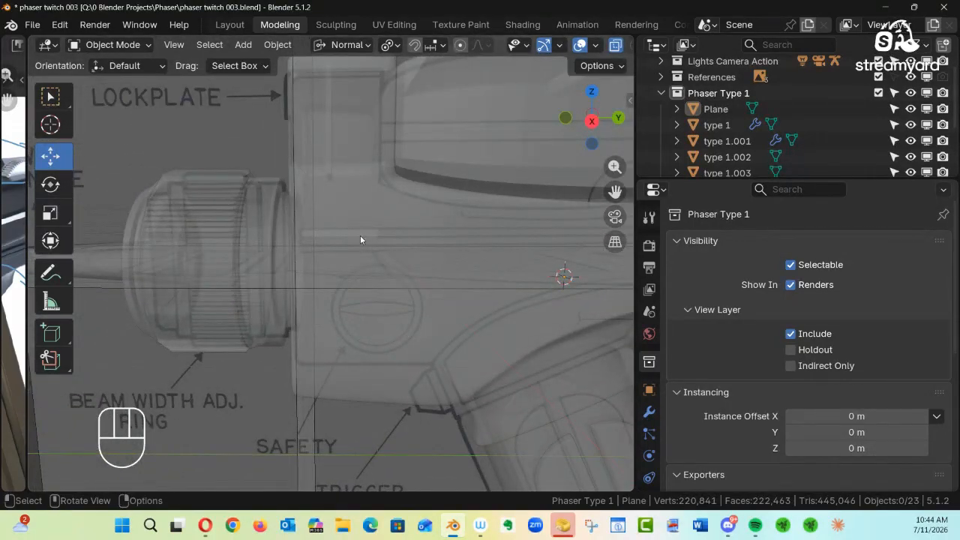
left_click(336, 235)
left_click_drag(477, 274, 411, 296, "alt")
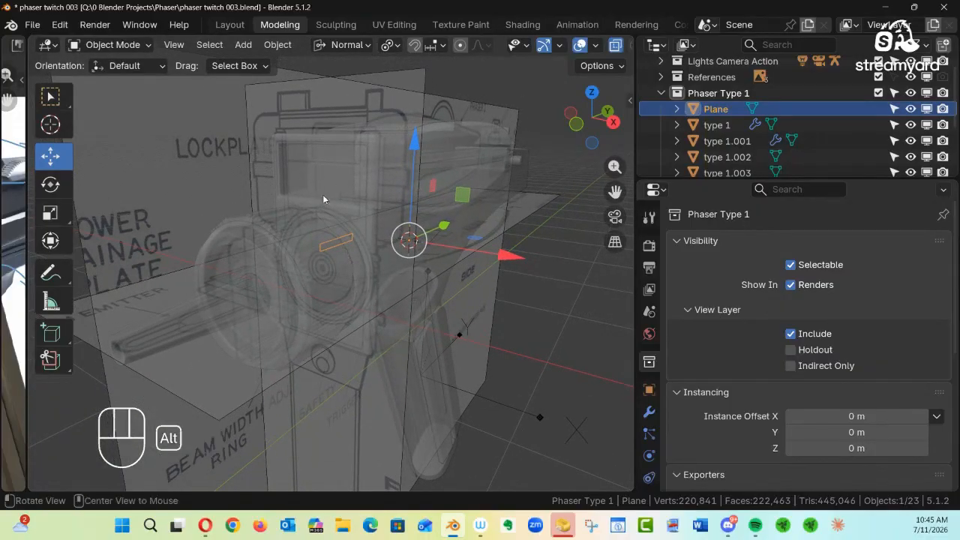
right_click(542, 158)
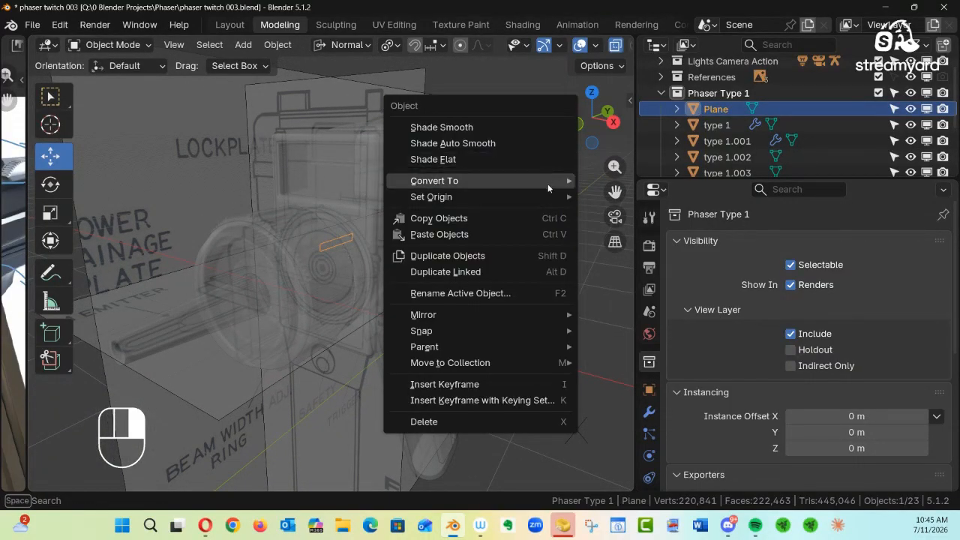
mouse_move(548, 200)
left_click(633, 218)
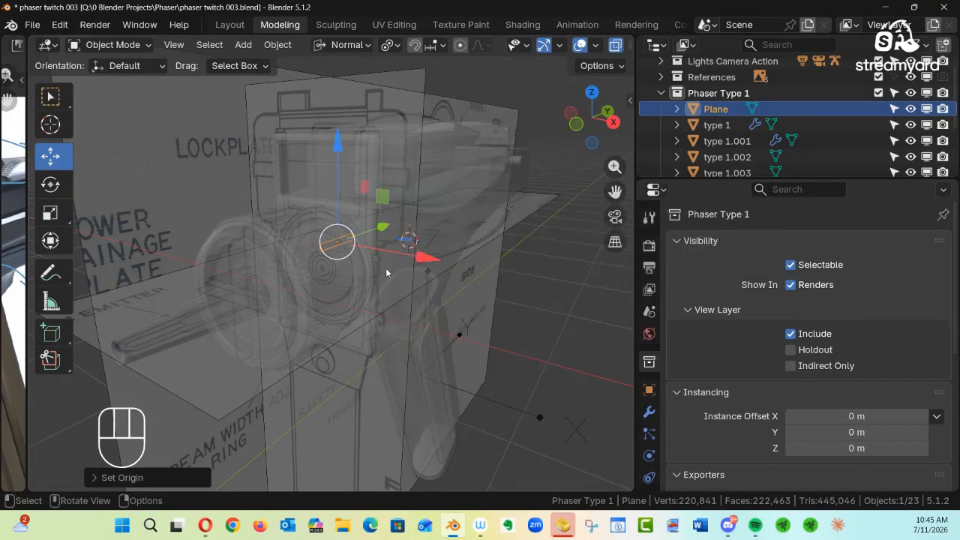
Move the plane sideways out of the body to just beyond its side surface, checking with X-ray off
mouse_move(385, 268)
left_mouse_down("alt")
mouse_move(232, 216)
mouse_move(457, 250)
mouse_move(572, 255)
mouse_move(192, 252)
mouse_move(338, 270)
mouse_move(564, 268)
mouse_move(399, 273)
mouse_move(469, 266)
mouse_move(442, 255)
mouse_move(356, 173)
mouse_move(492, 261)
mouse_move(456, 275)
mouse_move(437, 264)
mouse_move(427, 279)
mouse_move(478, 299)
left_mouse_up("alt")
key("alt+z")
key("alt+z")
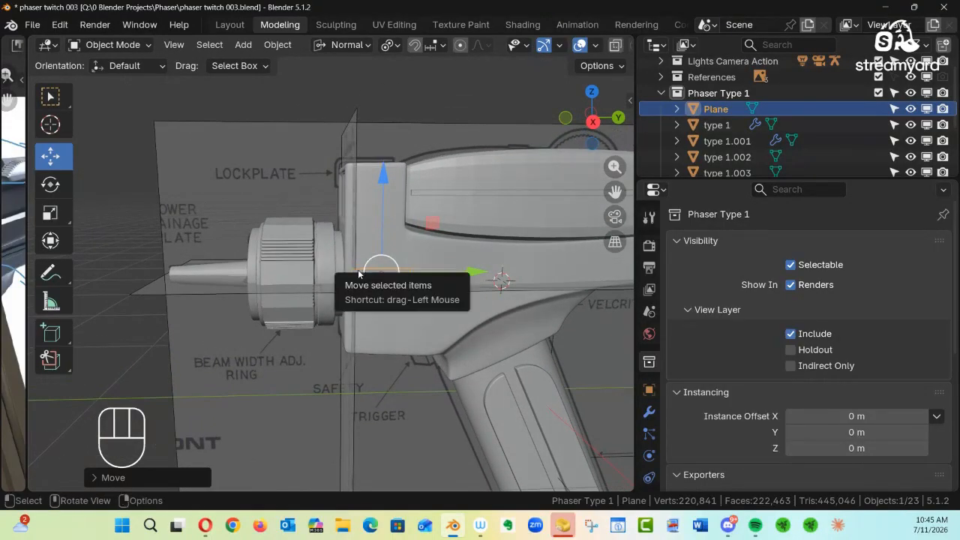
Move the plane to the Phaser Type 2 collection, collapse Phaser Type 1 and make Phaser Type 2 the active collection
key("m")
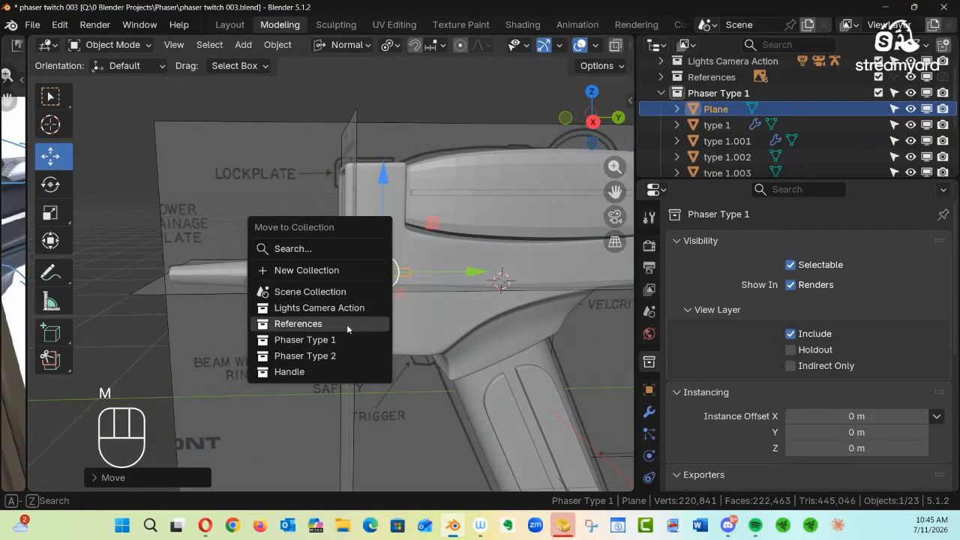
left_click(323, 356)
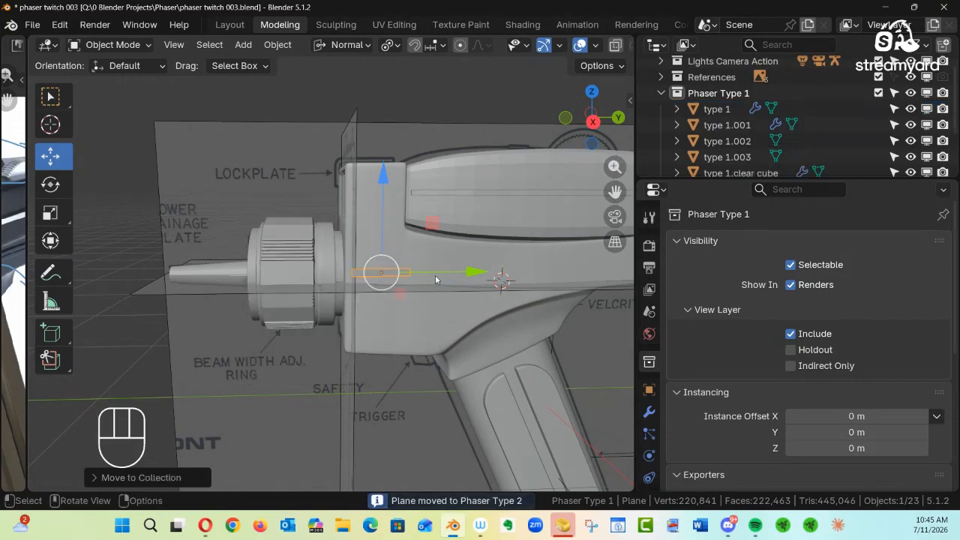
left_click(661, 93)
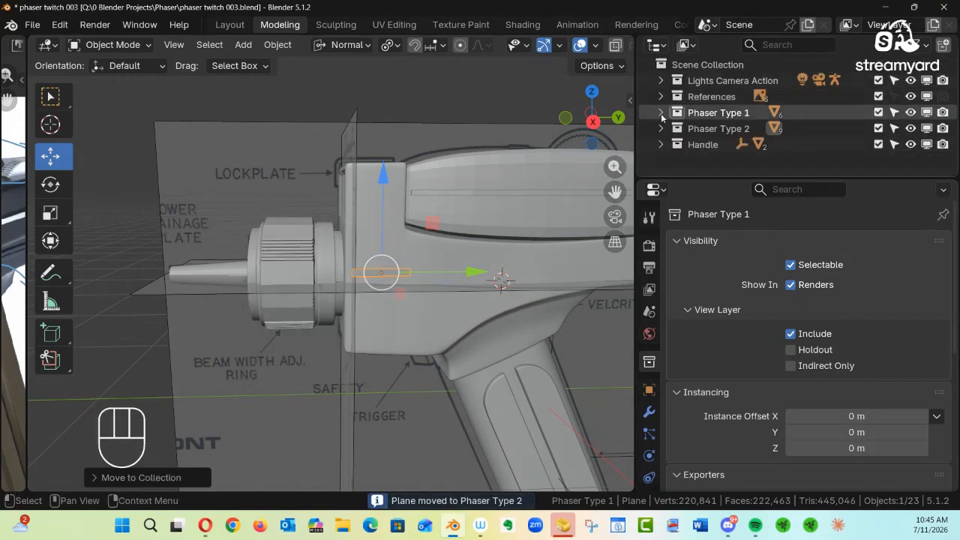
left_click(726, 132)
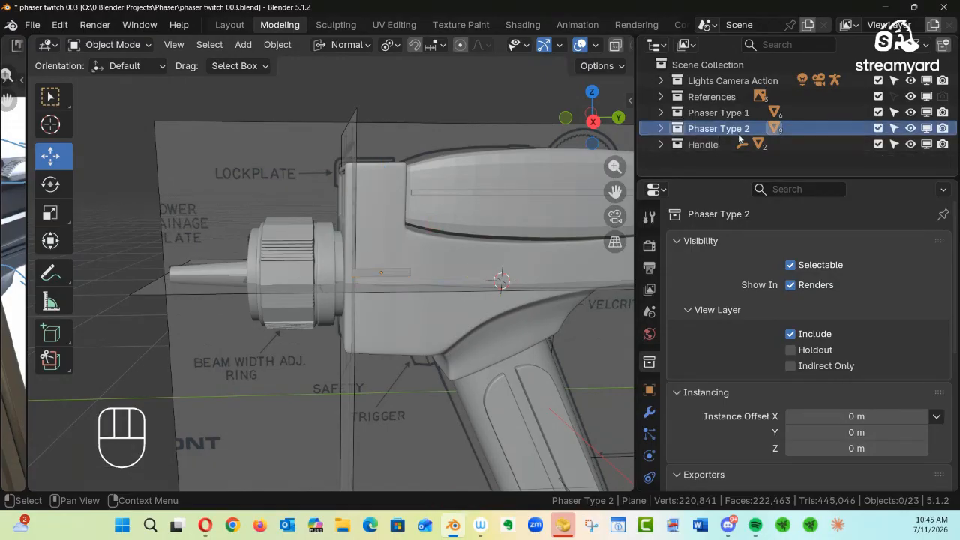
Select the groove strip plane, view it from the side with X-ray on and enter Edit Mode
left_click(379, 273)
left_click_drag(439, 299, 566, 256, "ctrl+alt")
left_click_drag(444, 295, 514, 258, "ctrl+alt")
left_click_drag(513, 259, 388, 282, "alt+shift")
key("KP_3")
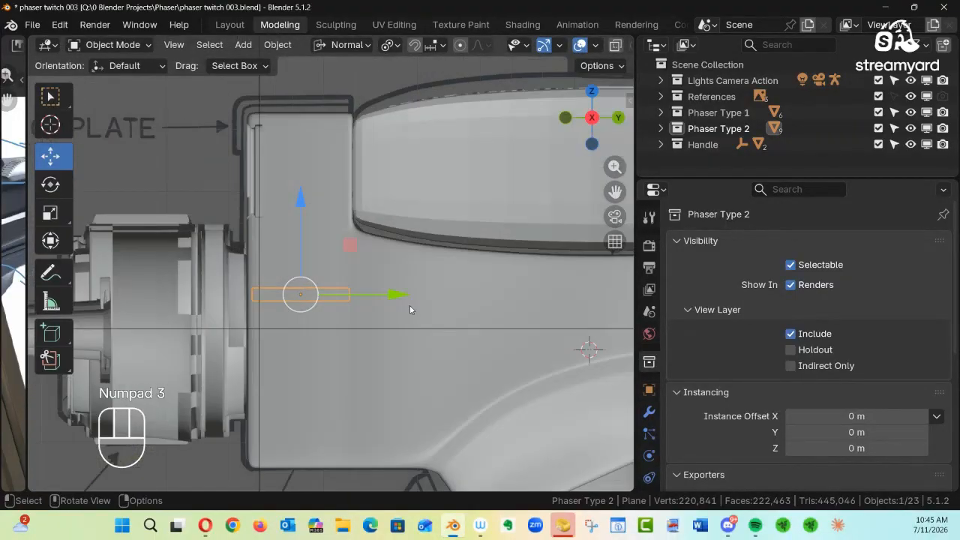
key("alt+z")
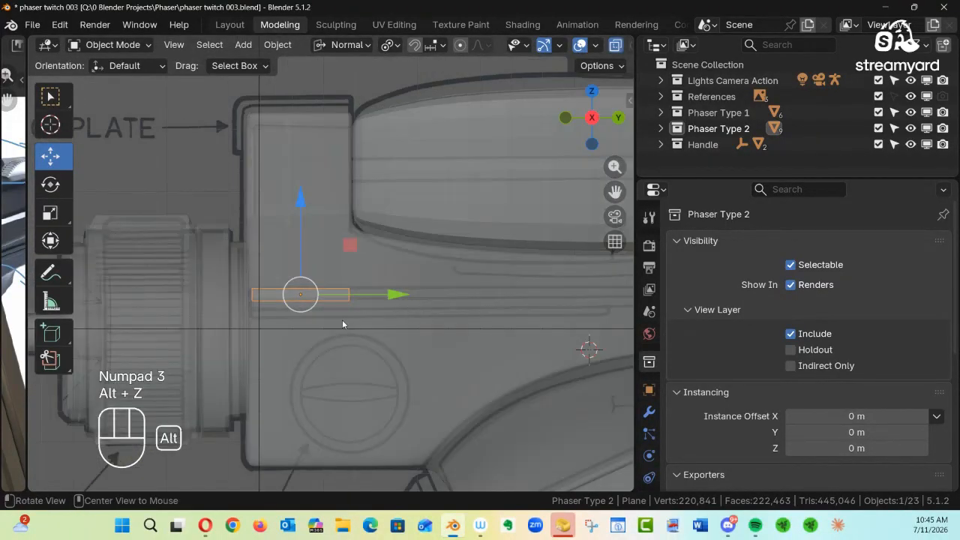
left_click_drag(342, 319, 539, 287, "ctrl+alt")
left_click_drag(416, 311, 336, 334, "alt+shift")
key("Tab")
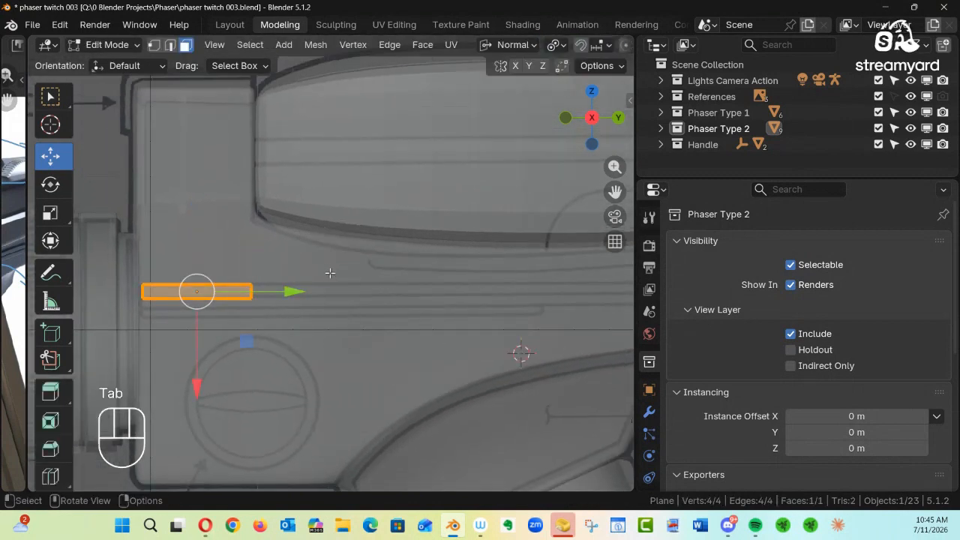
Extend the strip's rear edge along the body to the end of the drawn groove and align it vertically with the reference
key("2")
left_click_drag(347, 244, 247, 360)
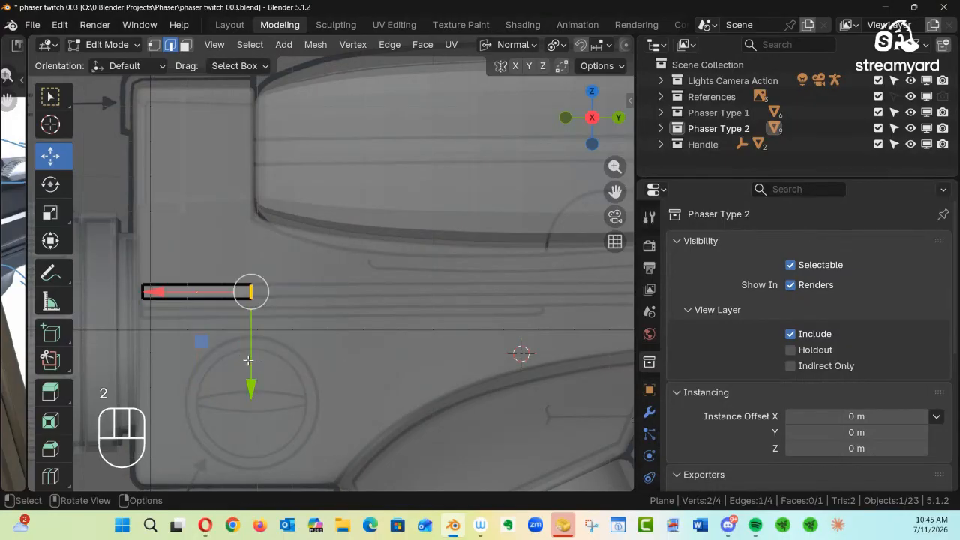
left_click_drag(414, 327, 237, 306, "alt+shift")
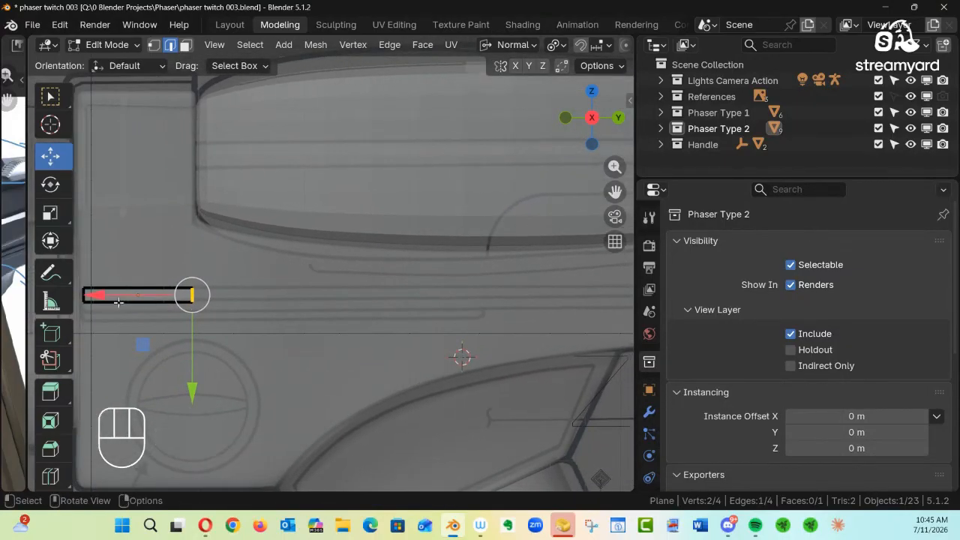
left_click_drag(104, 297, 546, 300)
left_click_drag(475, 310, 219, 329, "alt+shift")
left_click_drag(297, 316, 500, 307)
left_click_drag(425, 321, 482, 347, "alt+shift")
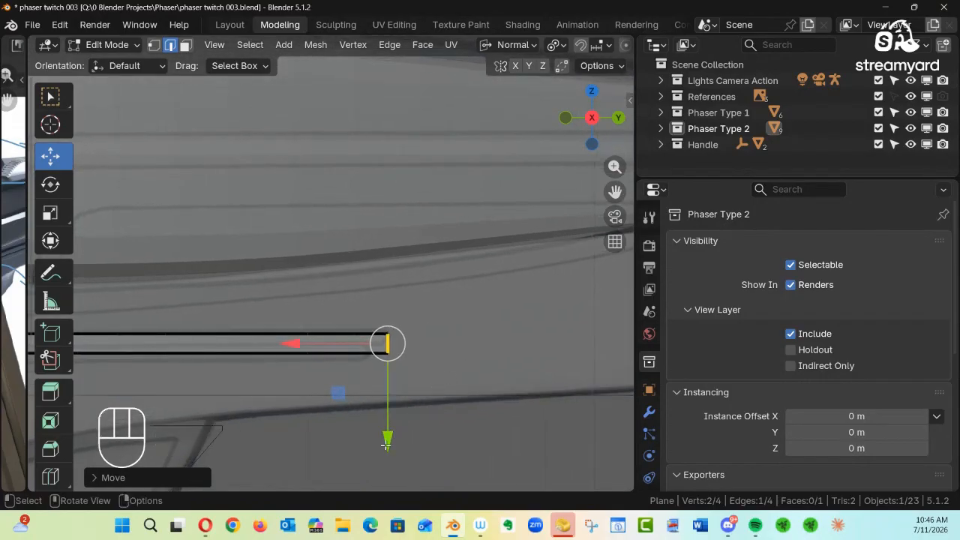
left_click_drag(385, 444, 308, 370)
Scale the strip's rear edge down vertically so the strip tapers towards the back as in the reference drawing
left_click_drag(262, 357, 571, 333, "alt+shift")
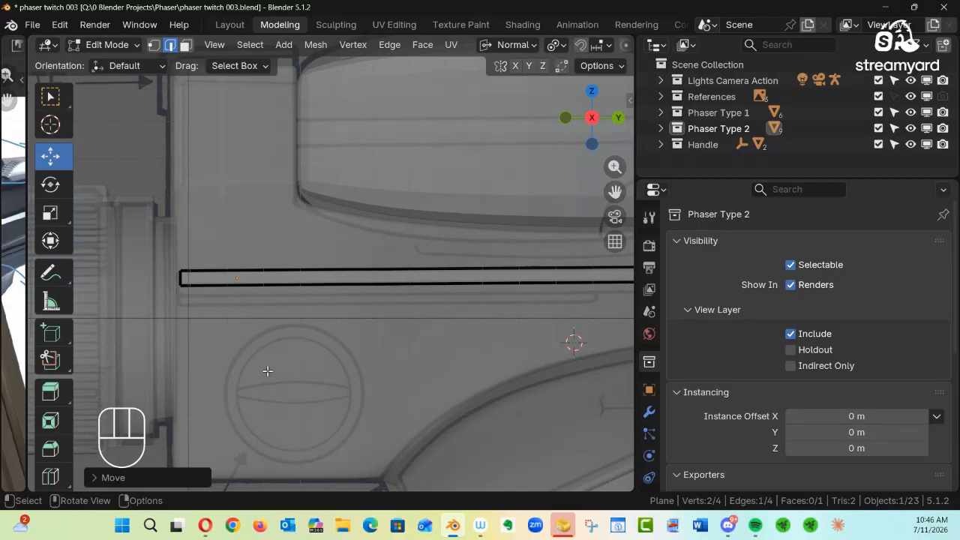
key("shift+alt")
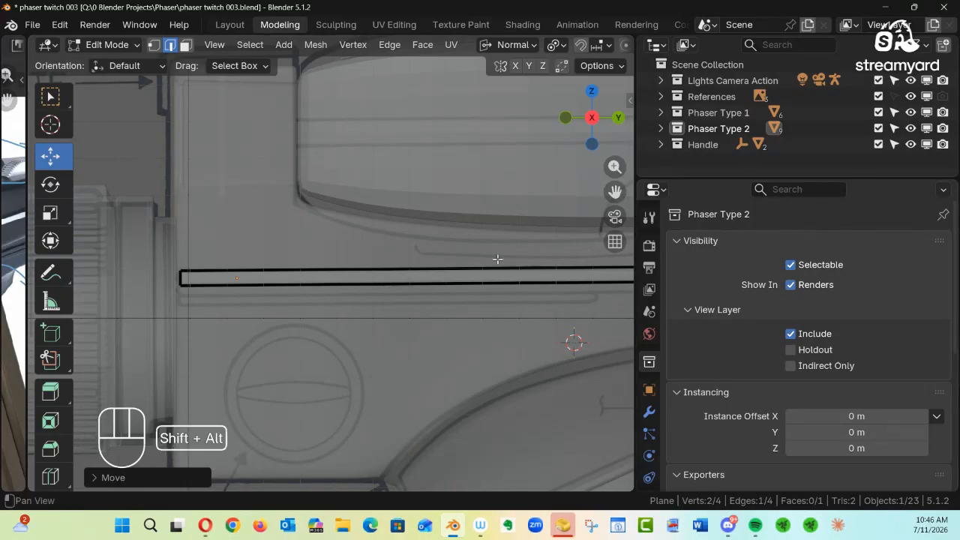
left_click_drag(456, 261, 102, 250, "alt+shift")
left_click_drag(225, 249, 551, 259, "ctrl+alt")
mouse_move(475, 267)
left_mouse_down("alt+shift")
mouse_move(387, 277)
mouse_move(492, 266)
left_mouse_up("alt+shift")
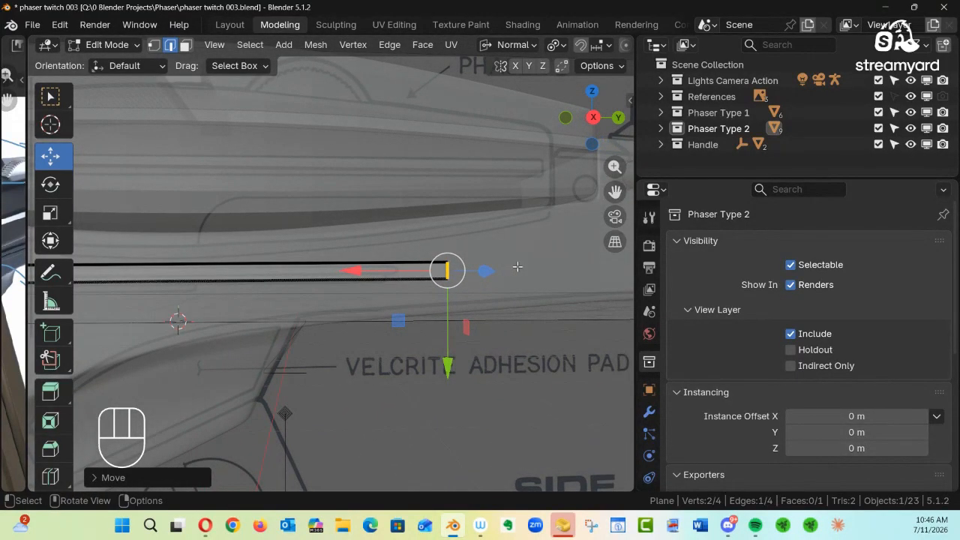
left_click(50, 213)
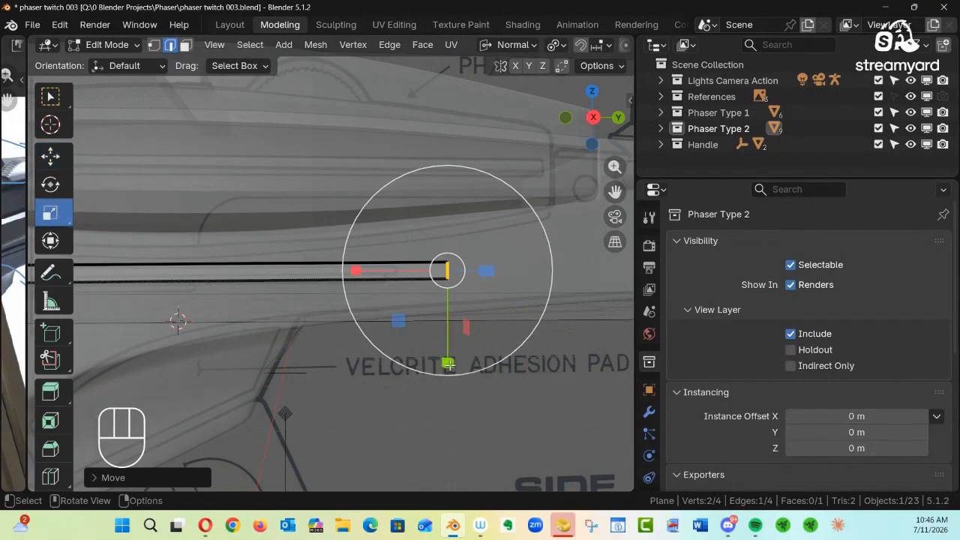
left_click_drag(448, 361, 459, 330)
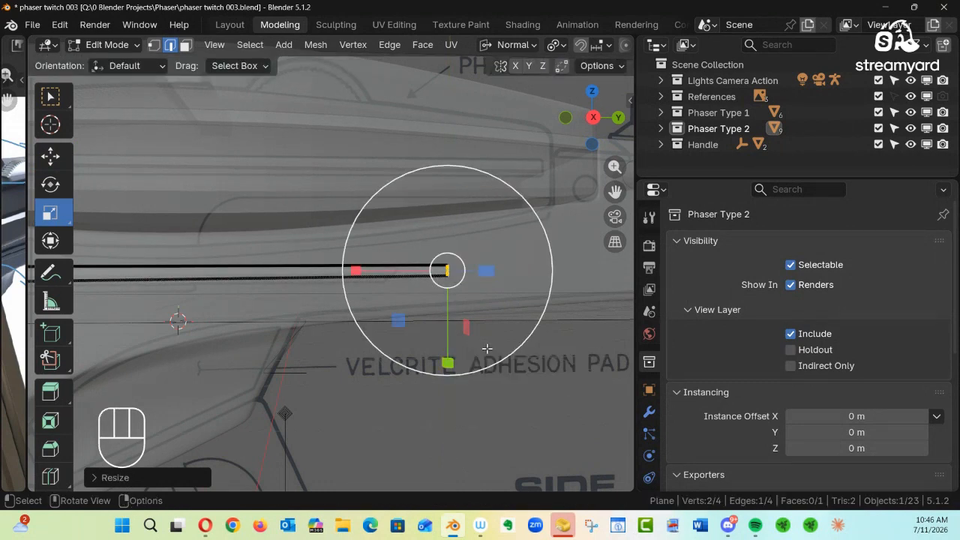
key("KP_3")
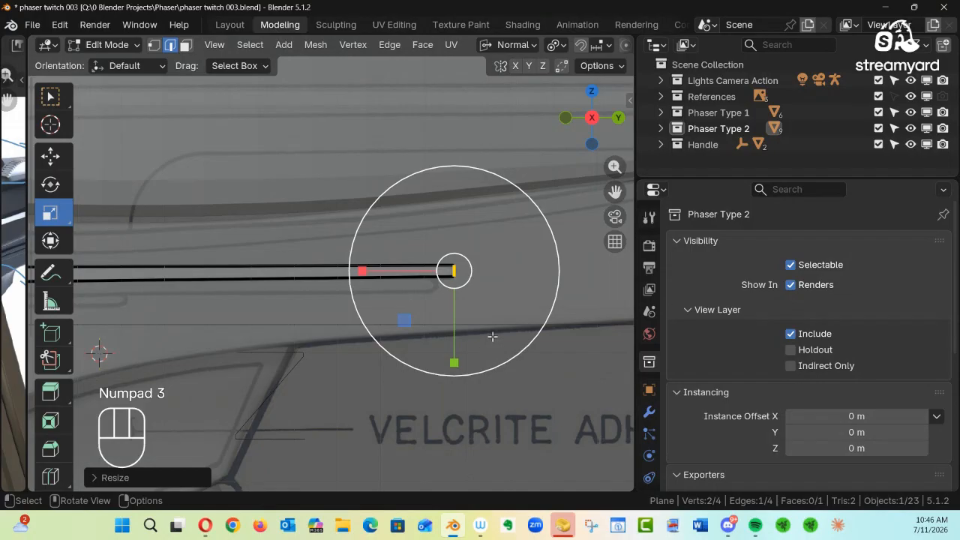
left_click_drag(476, 313, 443, 309, "ctrl+alt")
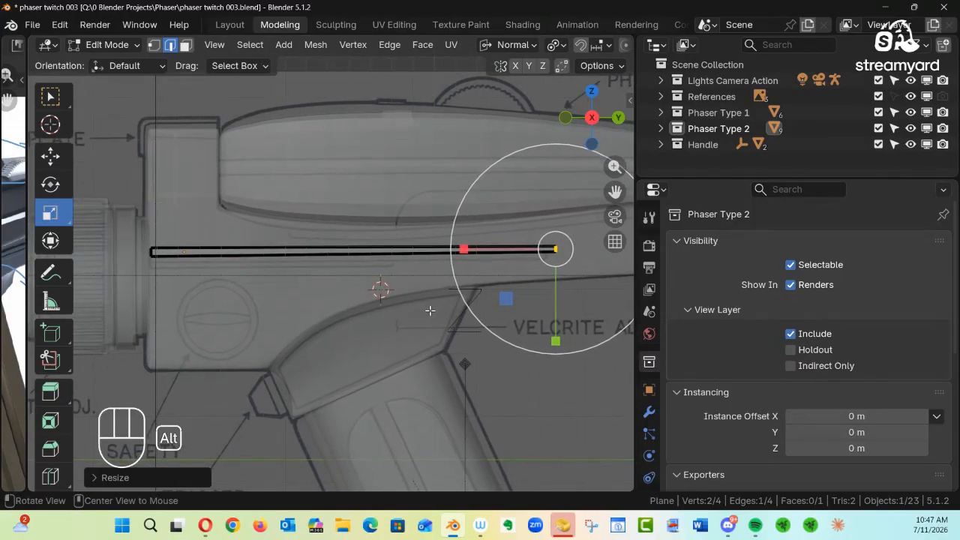
left_click_drag(386, 284, 440, 249, "ctrl+alt")
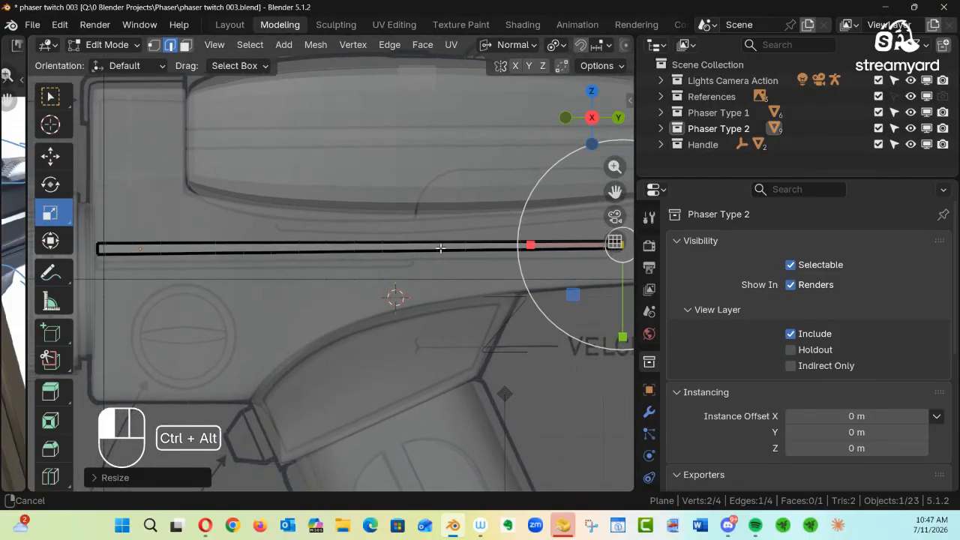
left_click_drag(196, 254, 170, 250, "ctrl+alt")
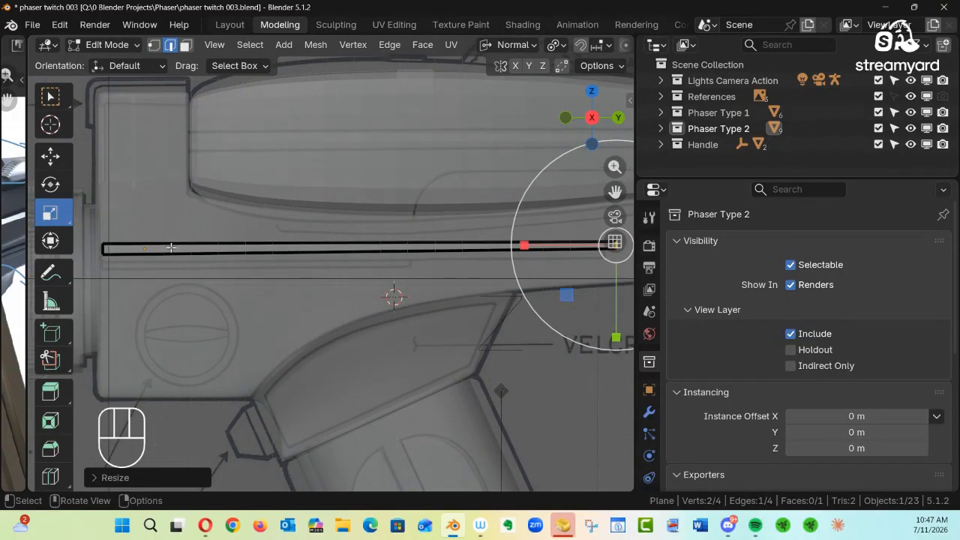
Add 53 evenly spaced loop cuts across the strip along its length
key("ctrl+r")
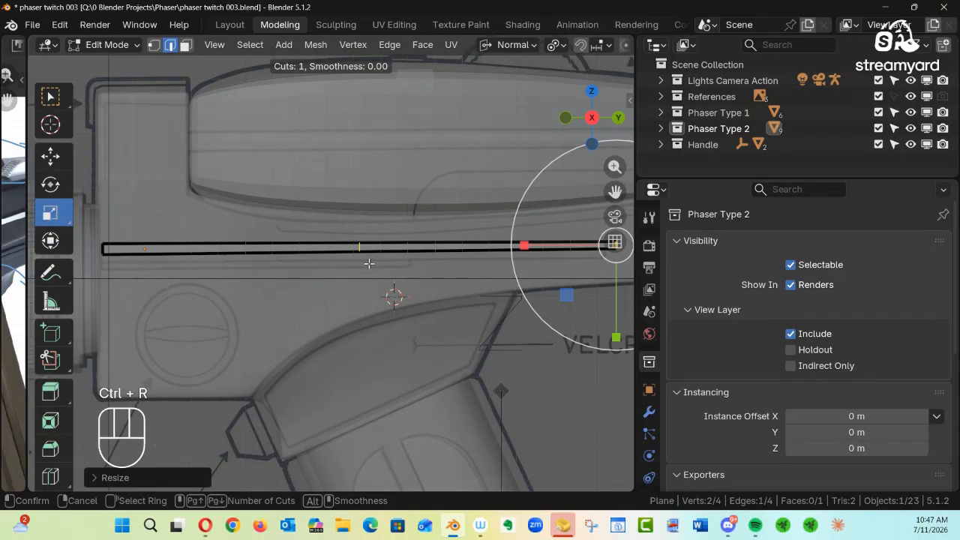
scroll(368, 262, "up", 5)
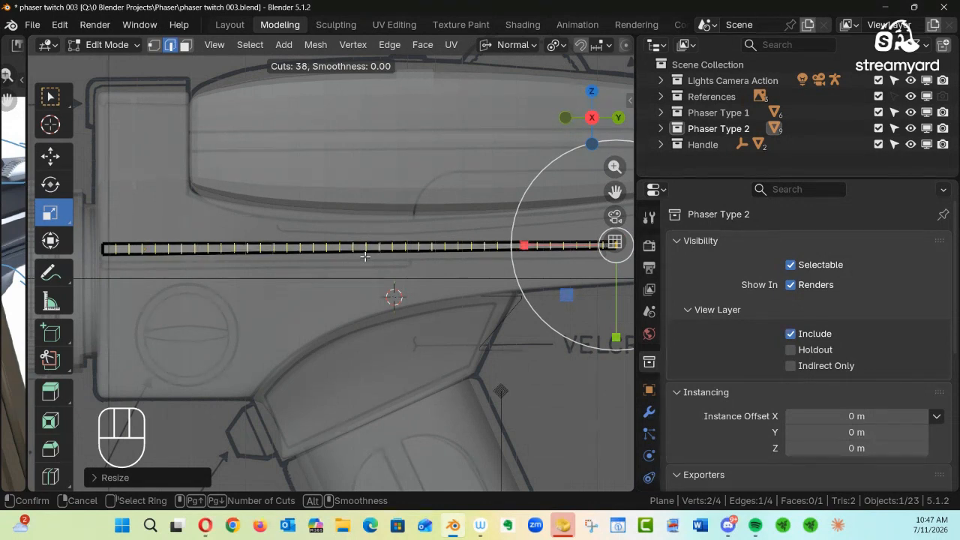
scroll(363, 255, "up", 4)
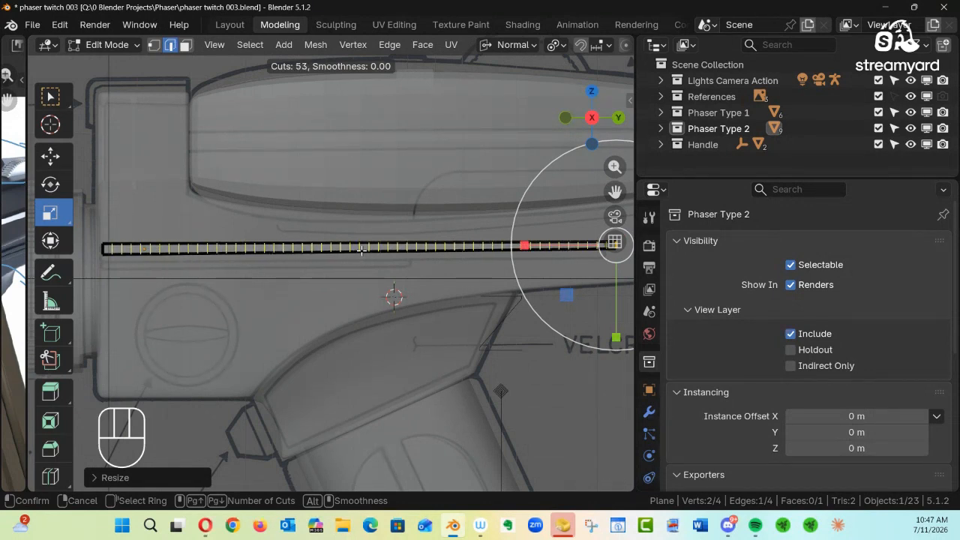
left_click(362, 251)
left_click(360, 249)
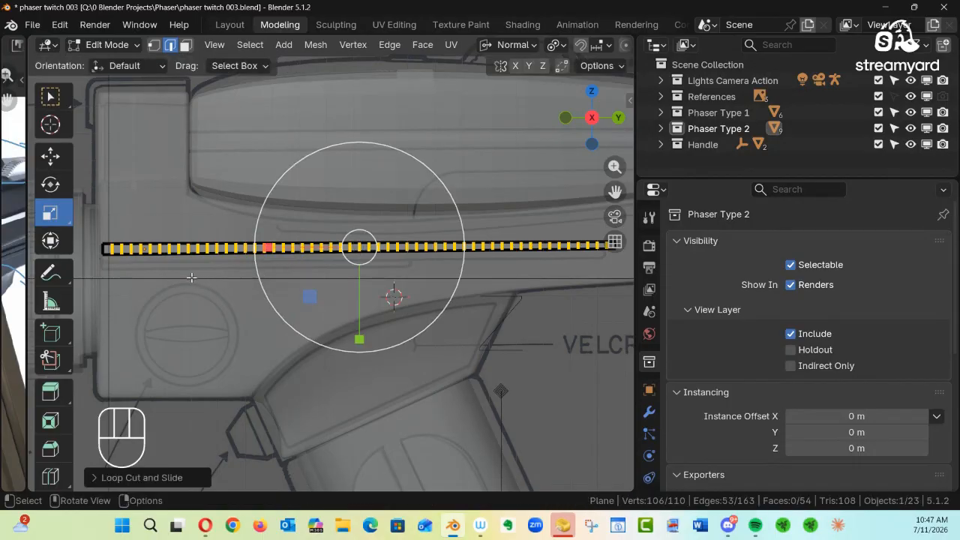
left_click_drag(182, 279, 473, 240, "ctrl+alt")
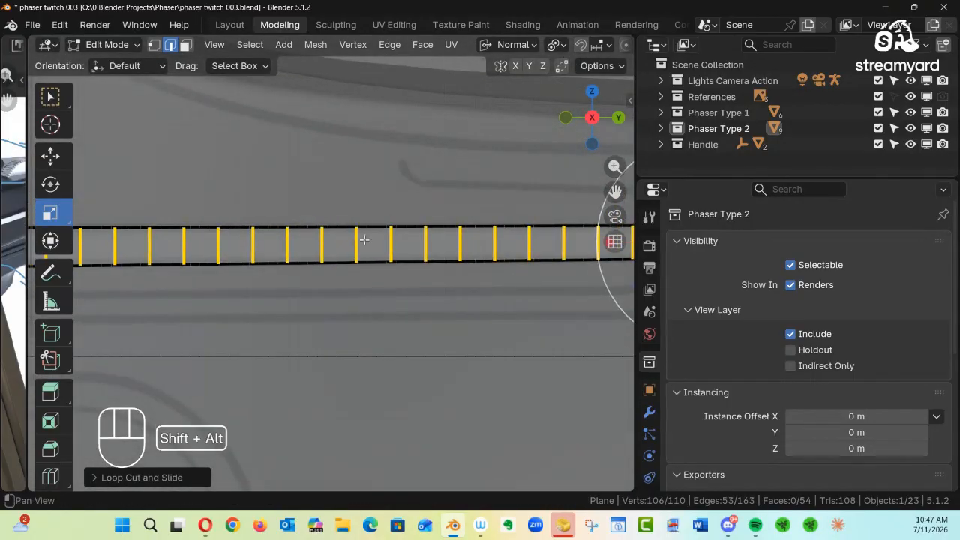
left_click_drag(364, 238, 376, 259, "alt+shift")
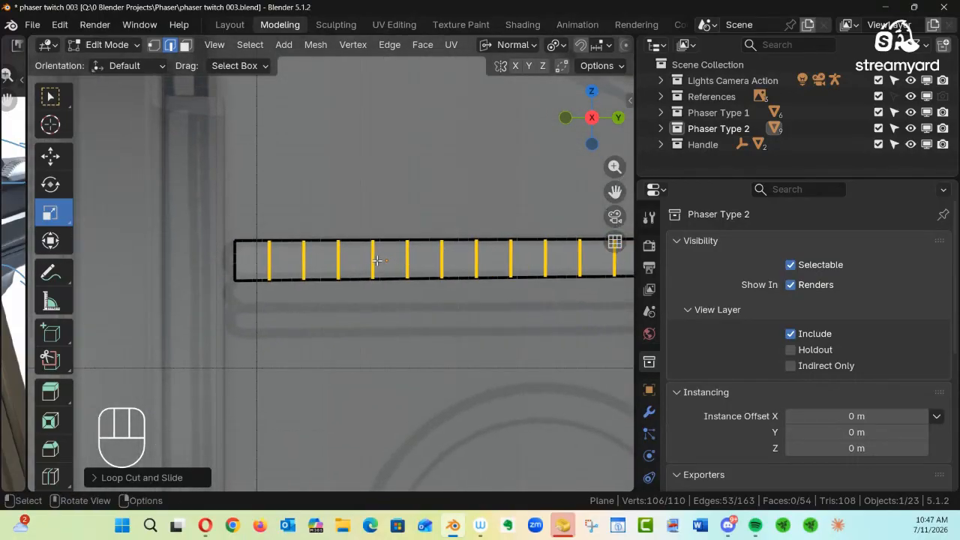
Add two centred lengthwise loop cuts to the strip and drop their selection
key("ctrl+r")
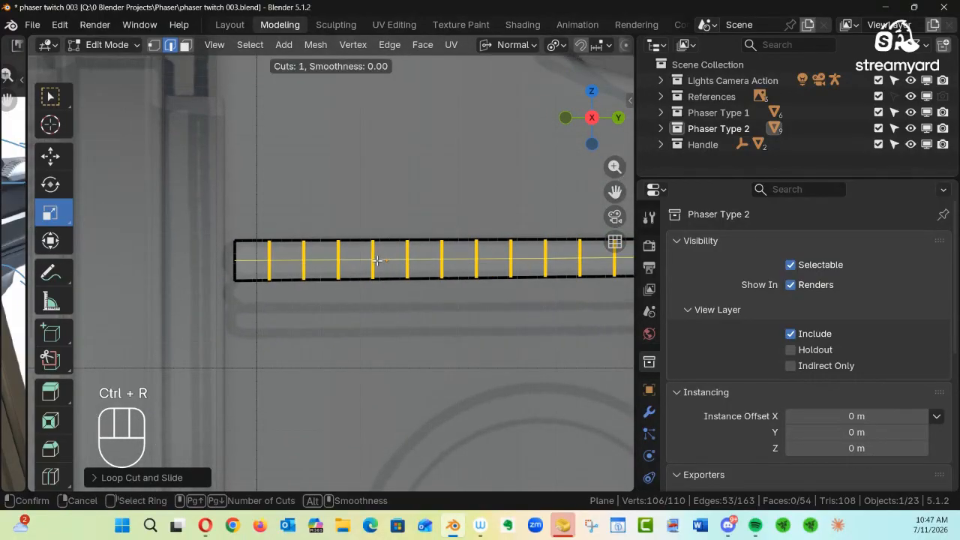
scroll(376, 259, "up", 1)
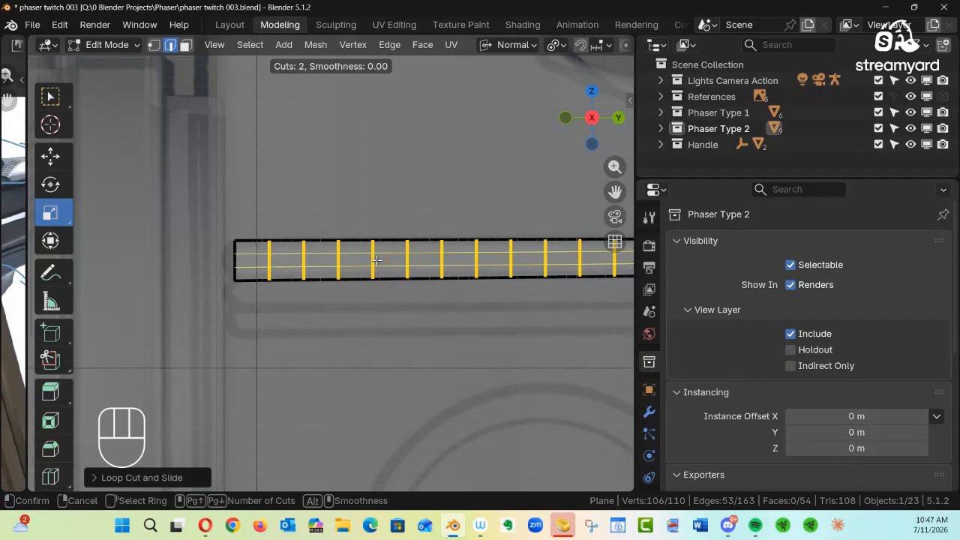
left_click(376, 259)
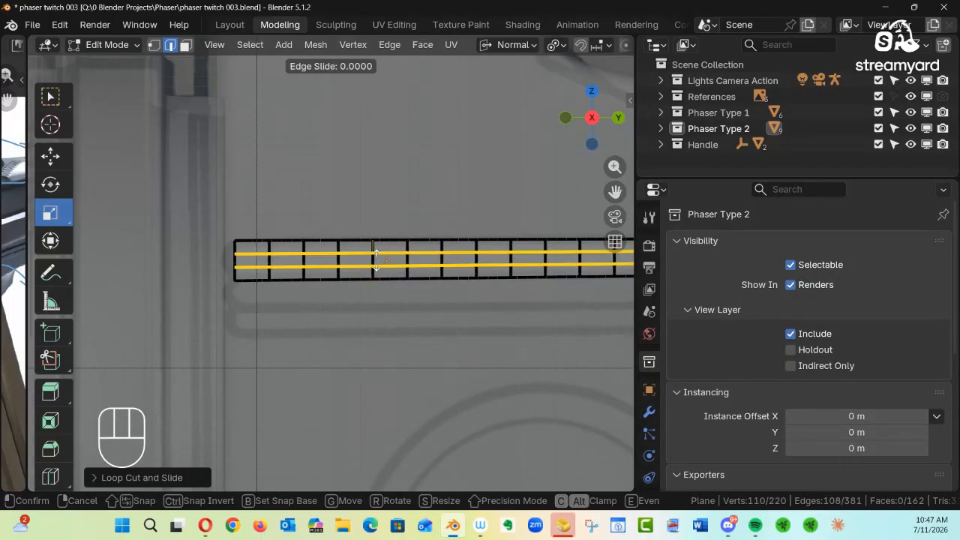
left_click(377, 259)
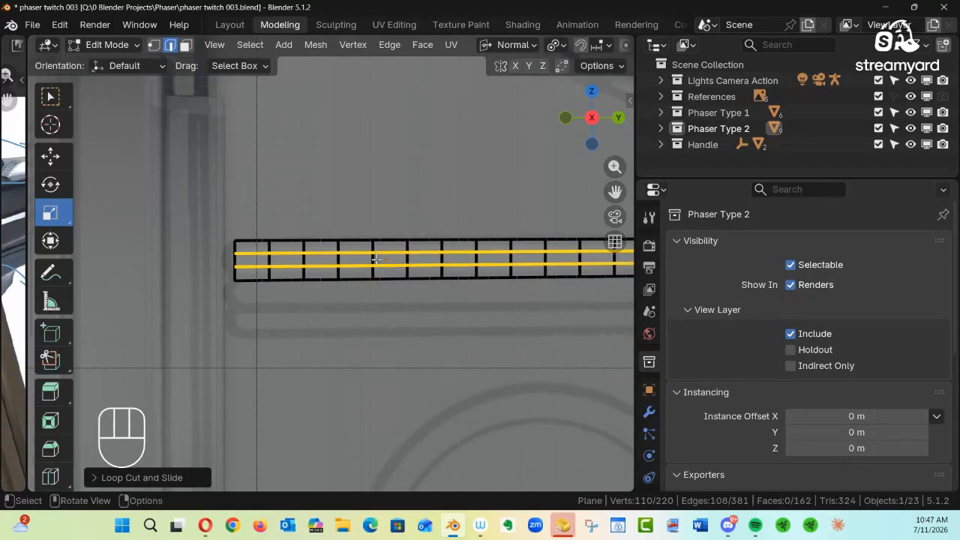
left_click(390, 219)
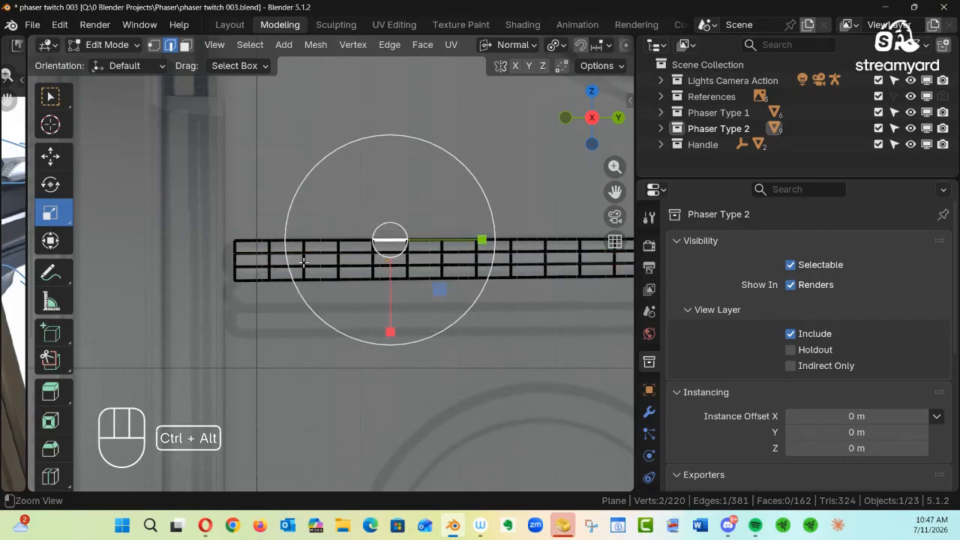
Turn X-ray off, return to Object Mode and deselect the strip to check it against the body
left_click_drag(302, 272, 253, 295, "ctrl+alt")
left_click_drag(339, 268, 370, 322, "alt+shift")
key("alt+z")
left_click_drag(314, 318, 204, 295, "alt")
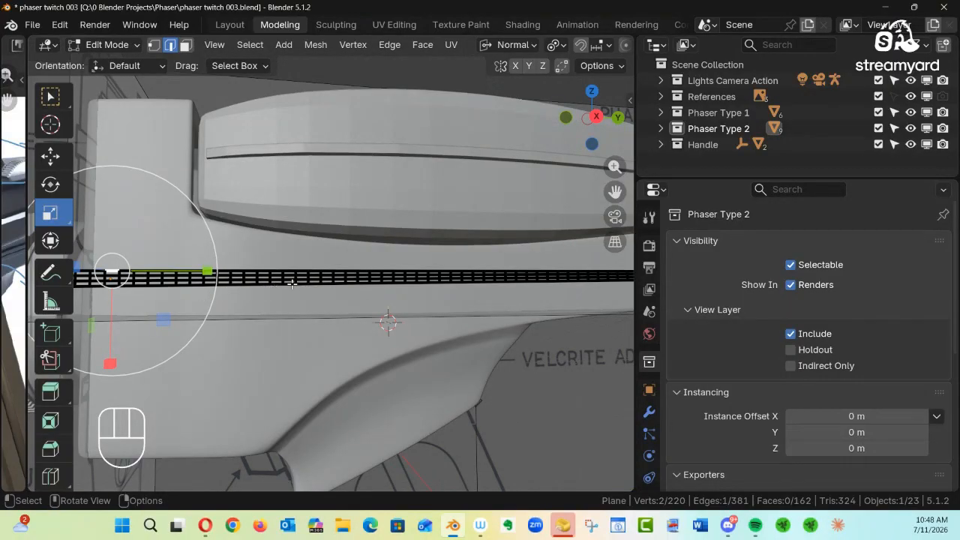
key("Tab")
left_click(183, 268)
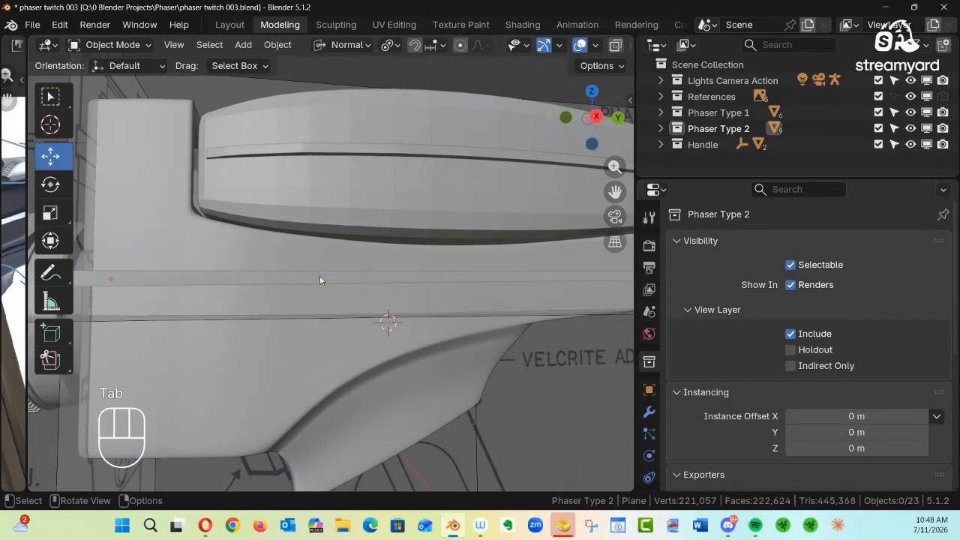
left_click_drag(313, 278, 262, 319, "ctrl+alt")
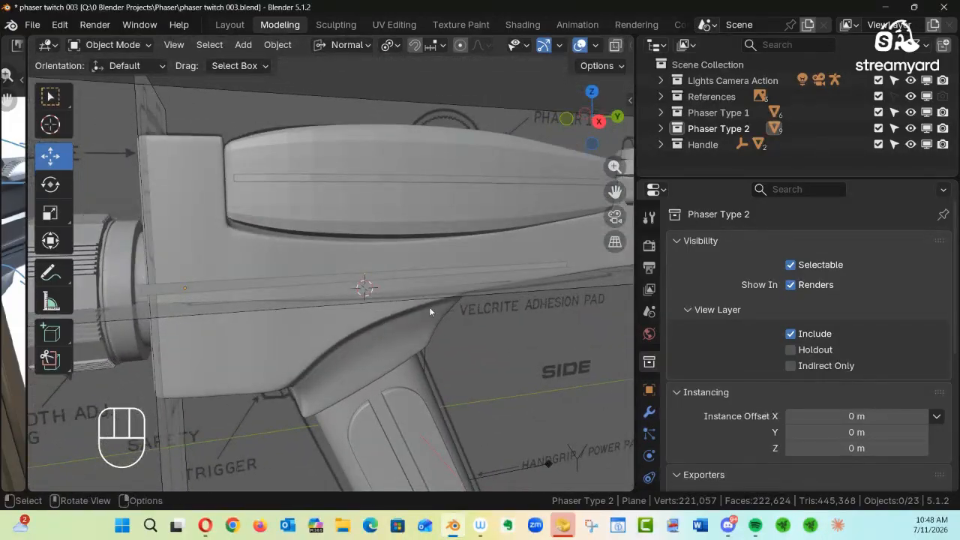
Hide the References collection in the viewport and widen the 3D view for an angled look at the strip
left_click(926, 97)
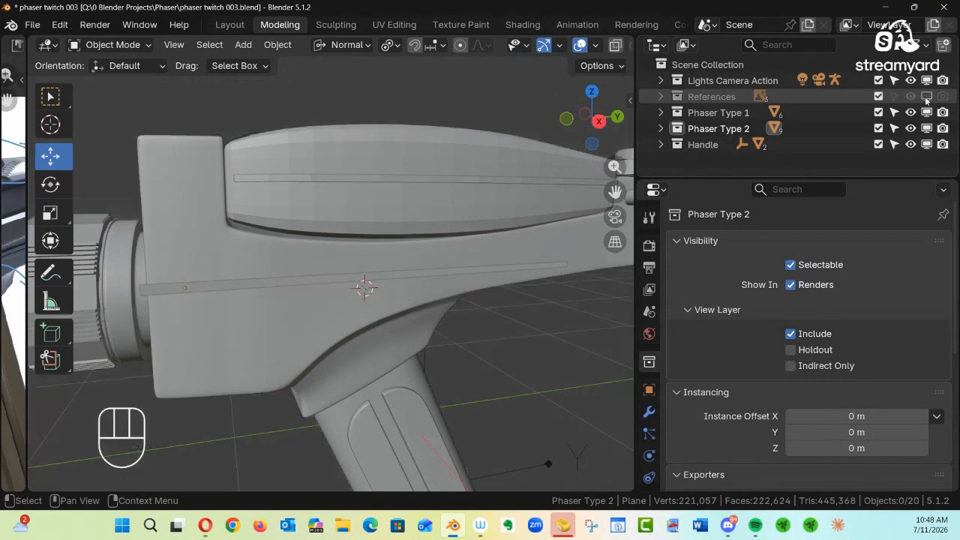
left_click_drag(315, 315, 505, 282, "alt")
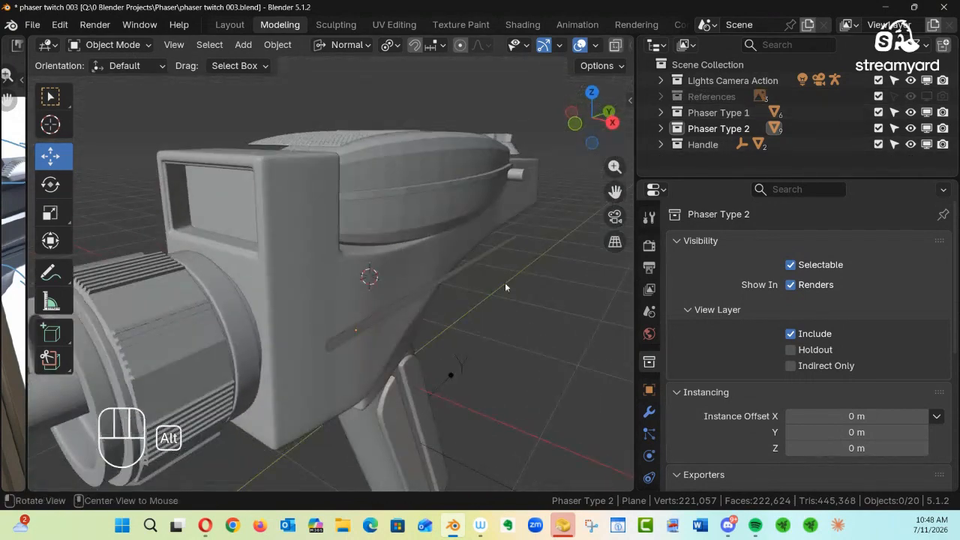
left_click_drag(633, 234, 746, 234)
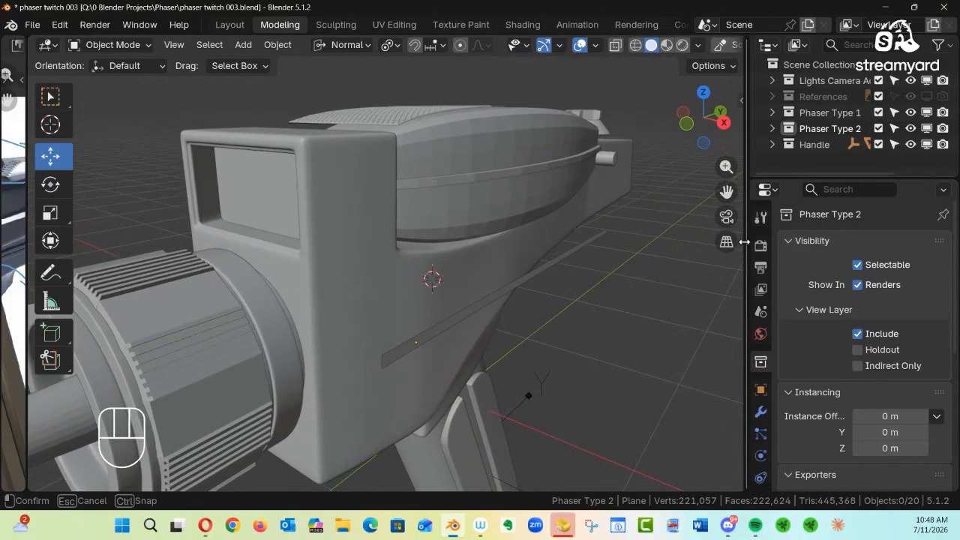
left_click_drag(580, 270, 480, 250, "alt+shift")
Select the type 2 body behind the groove strip
left_click(475, 236)
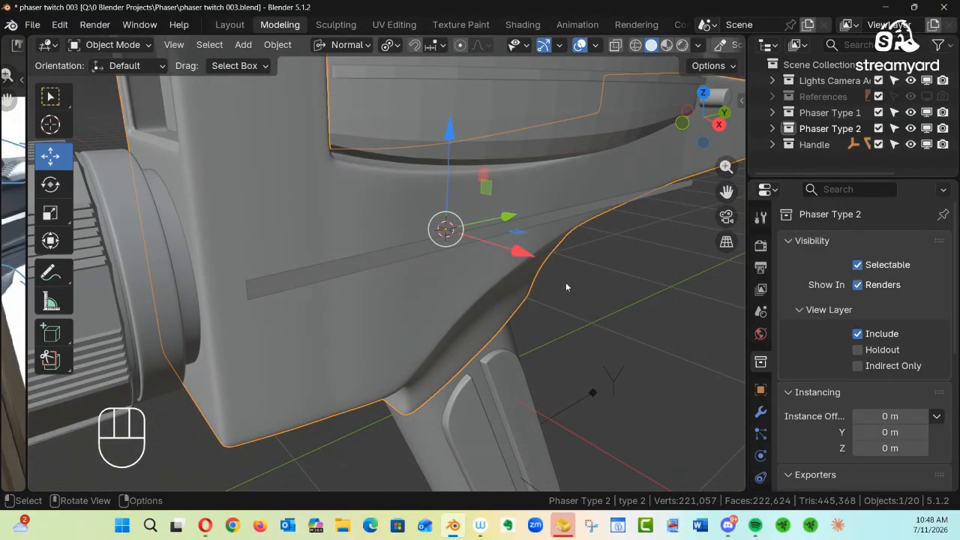
left_click(295, 275)
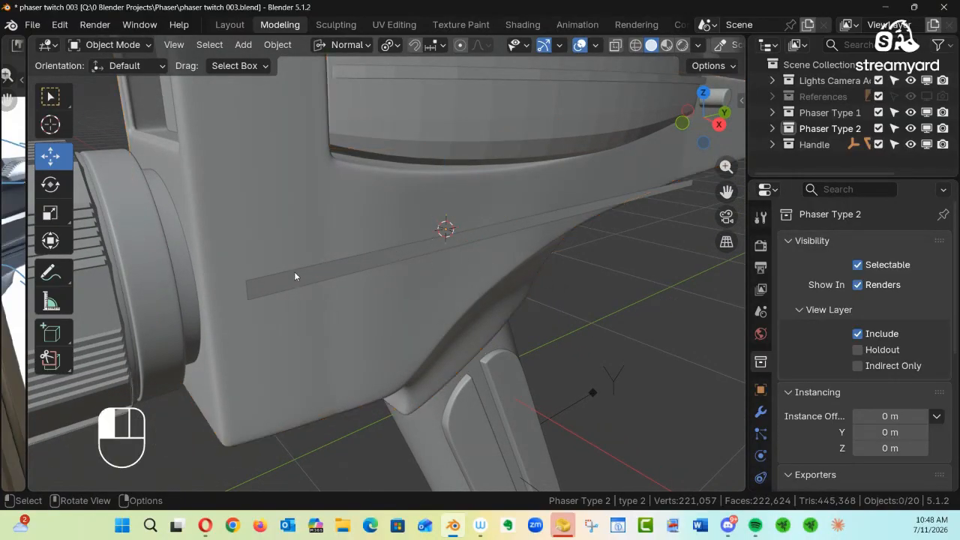
left_click(438, 256)
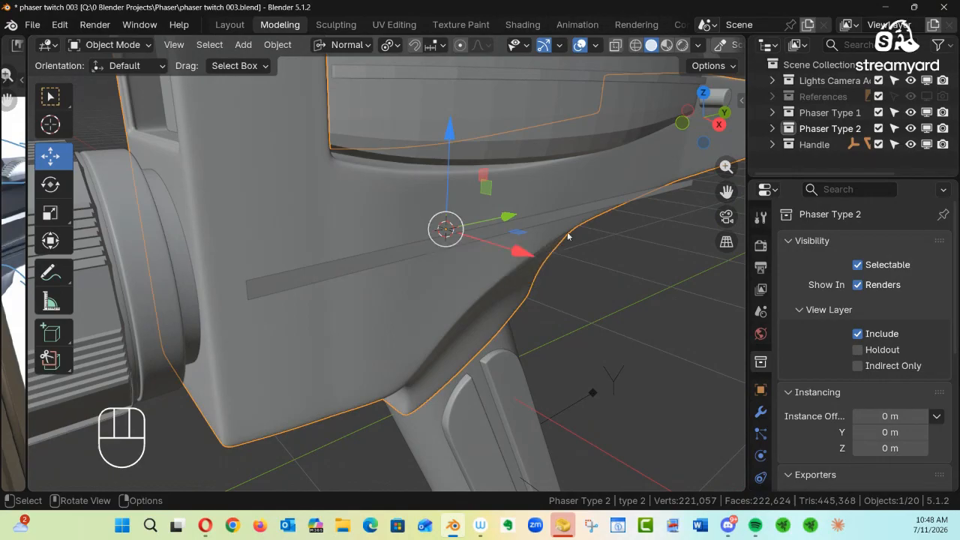
Expand the Phaser Type 2 collection in an enlarged object list and select the groove strip beside the body
left_click(775, 129)
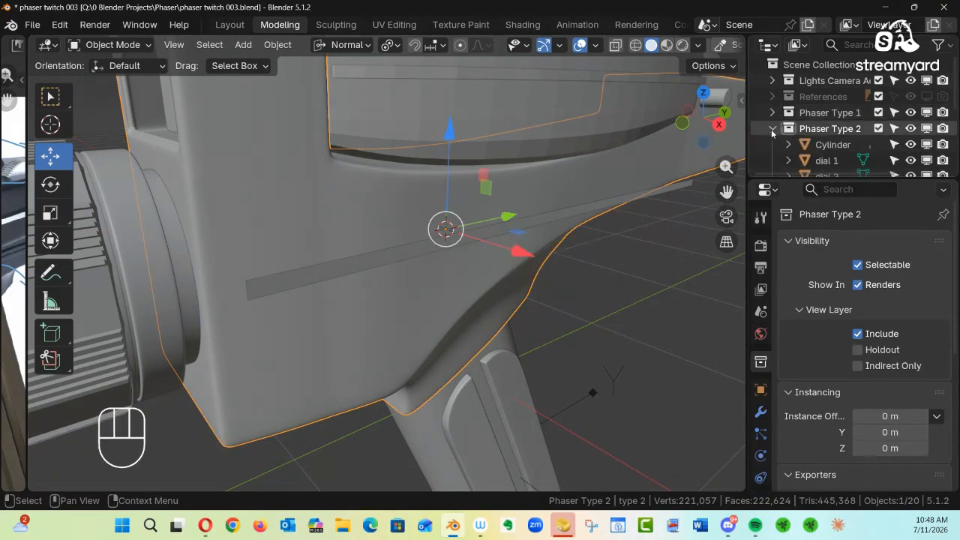
left_click_drag(838, 180, 832, 320)
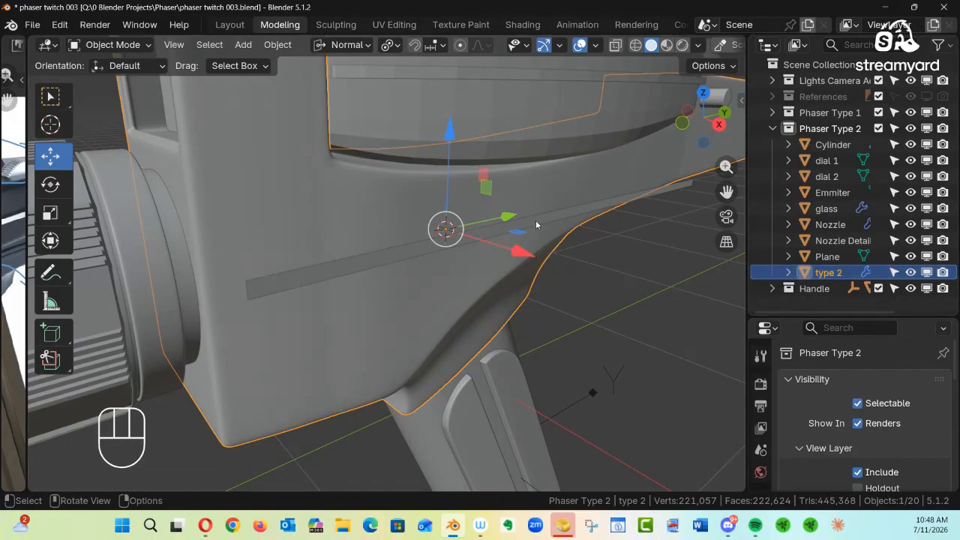
left_click(457, 241)
left_click(596, 356)
left_click_drag(596, 356, 619, 338, "alt")
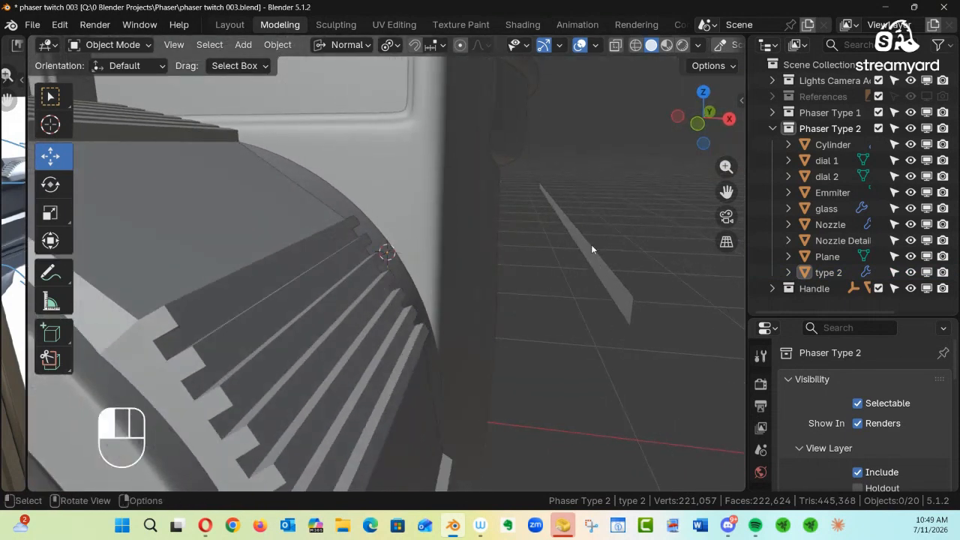
left_click(555, 206)
left_click_drag(555, 206, 528, 253, "alt")
left_click_drag(549, 238, 515, 285, "alt+shift")
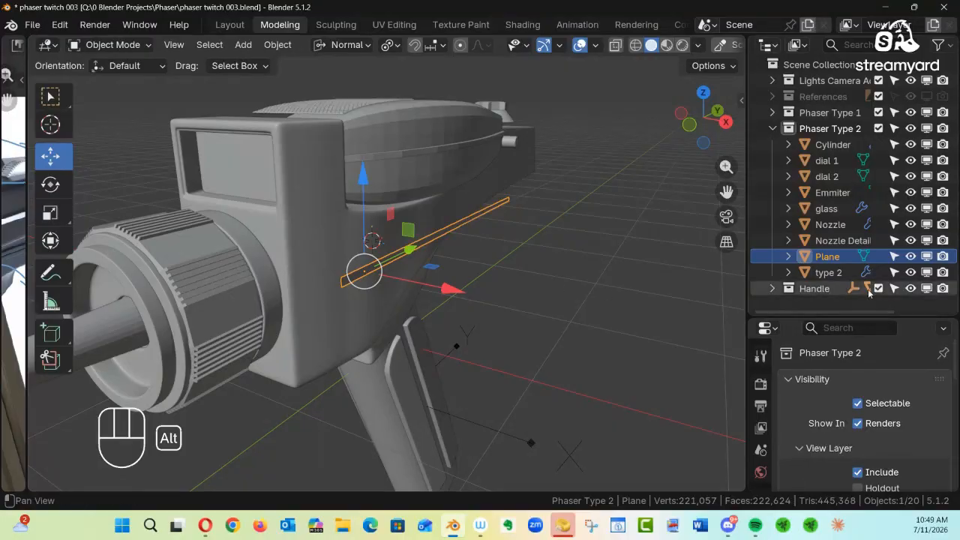
double_click(827, 257)
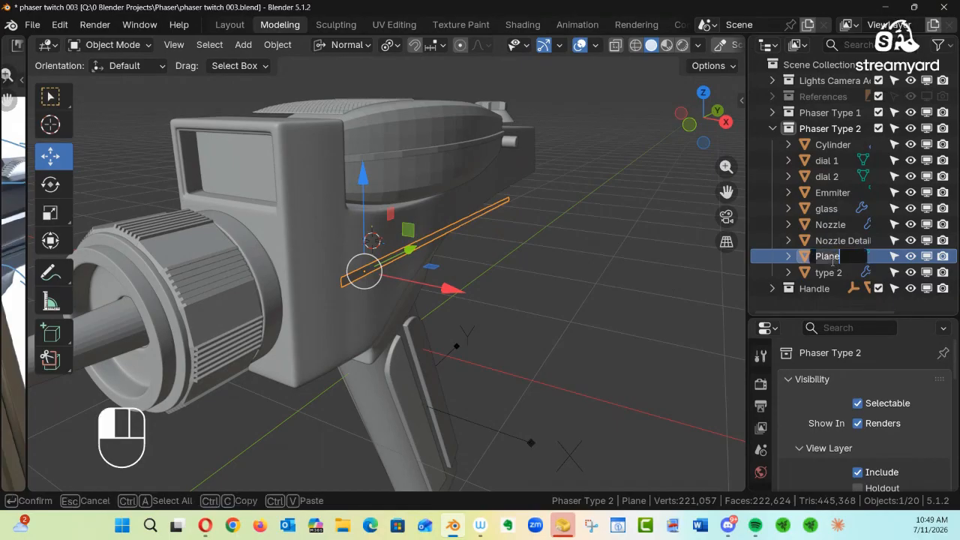
type("tY")
key("BackSpace")
left_click(832, 262)
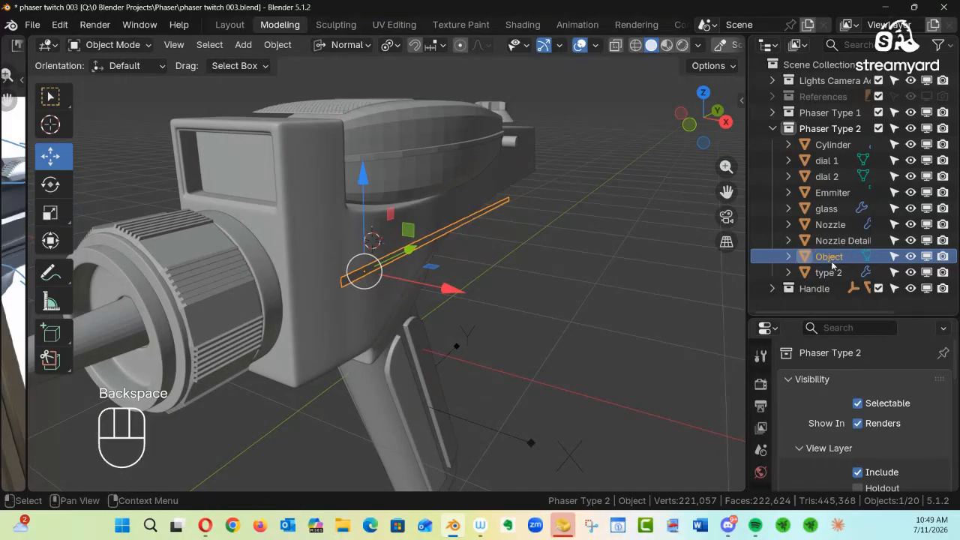
key("shift+t")
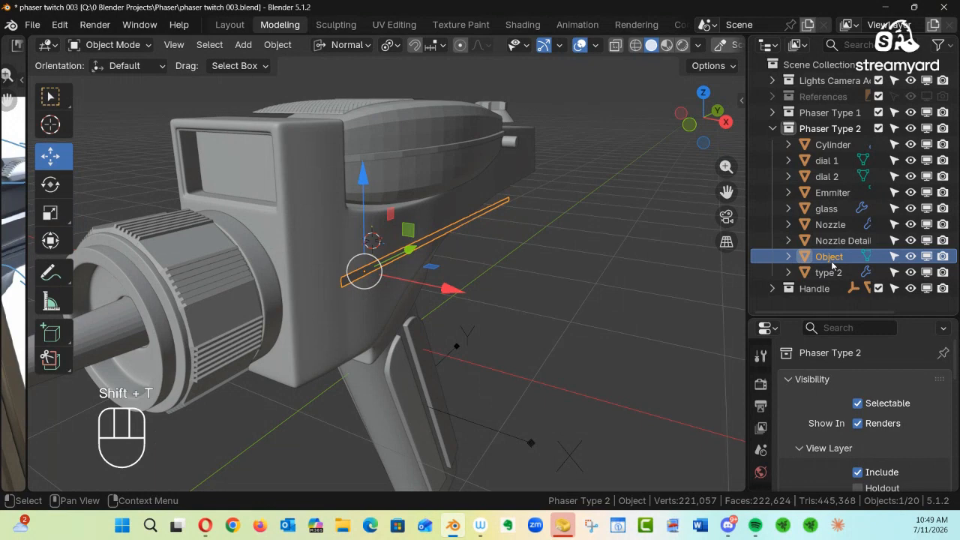
key("y")
key("p")
key("e")
key("space")
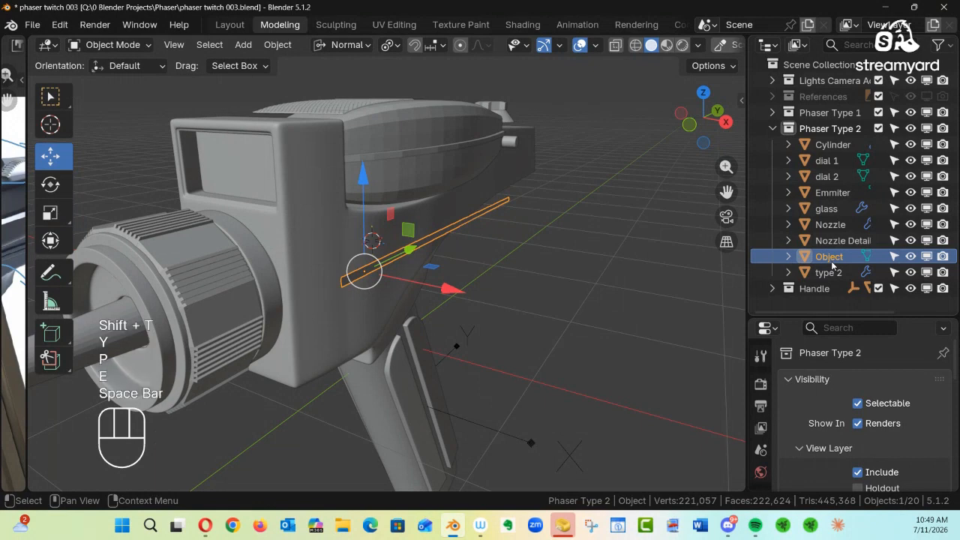
key("2")
key("space")
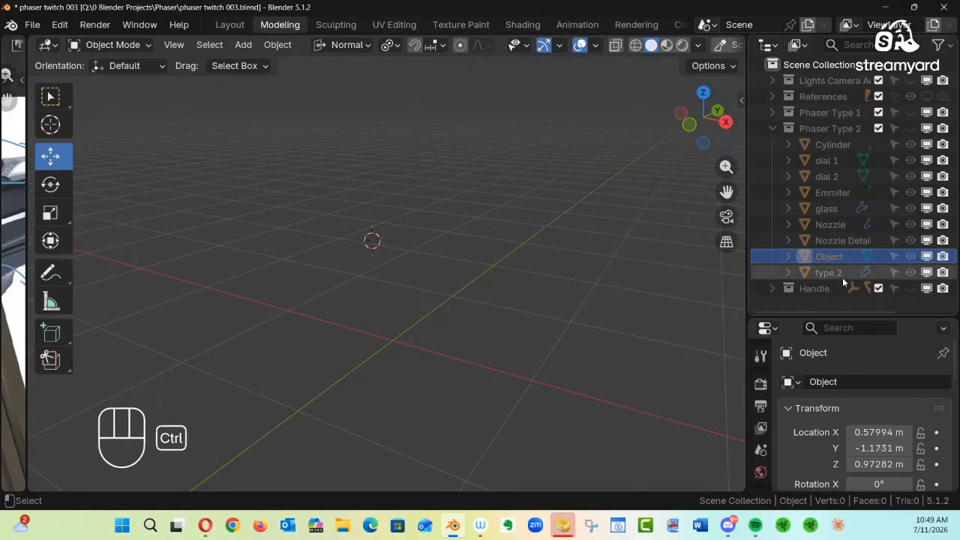
left_click(842, 278, "ctrl")
key("ctrl+z")
key("ctrl+z")
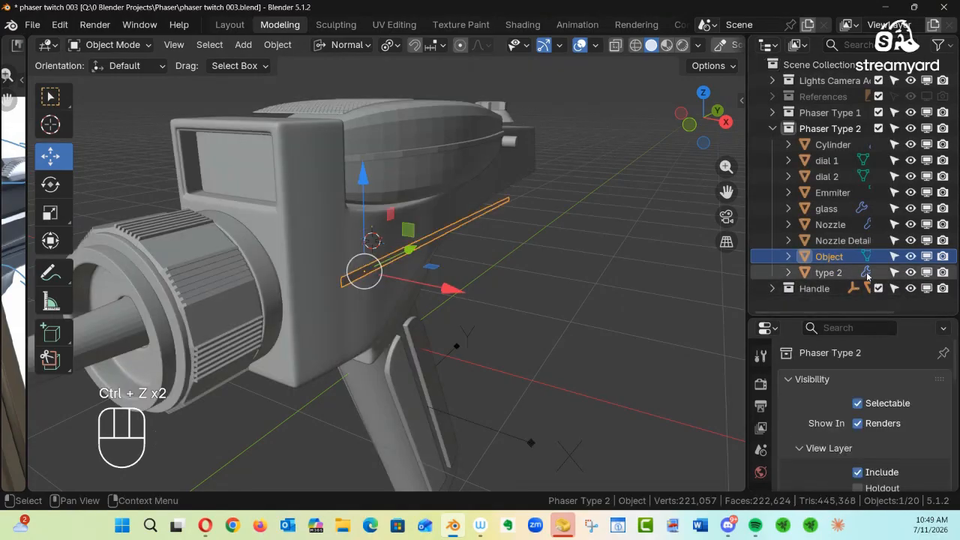
Rename the groove strip object as TYPE 2 SIDE HEAT SINK
double_click(830, 256)
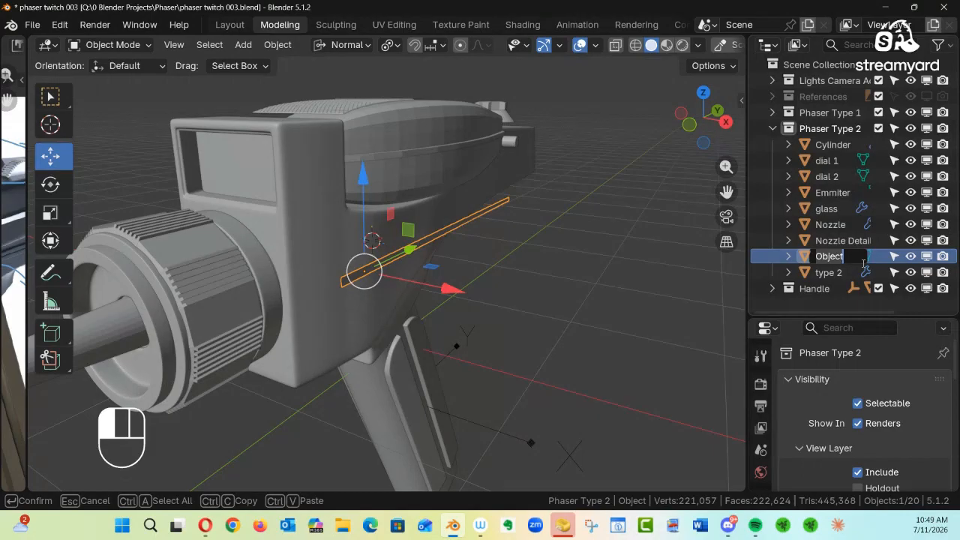
type("tYPE")
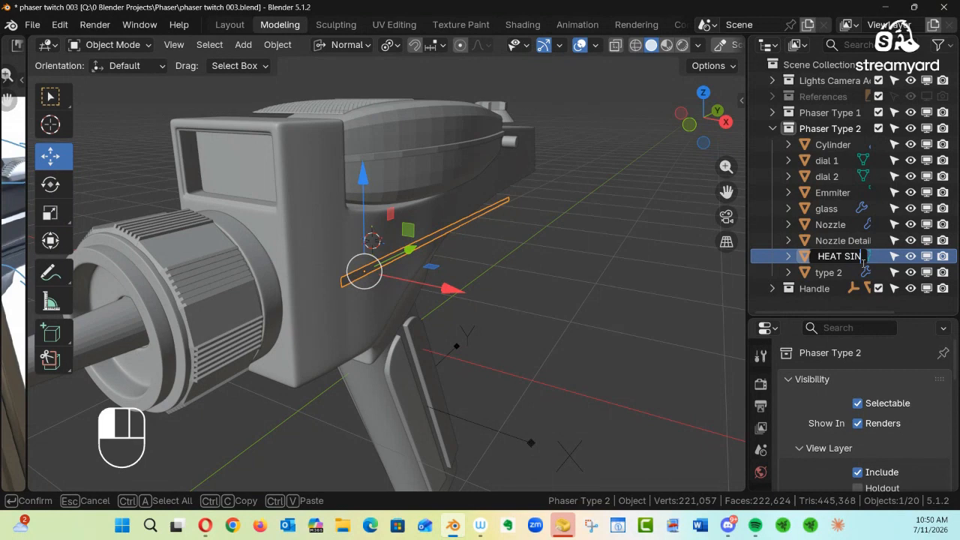
left_click(863, 259)
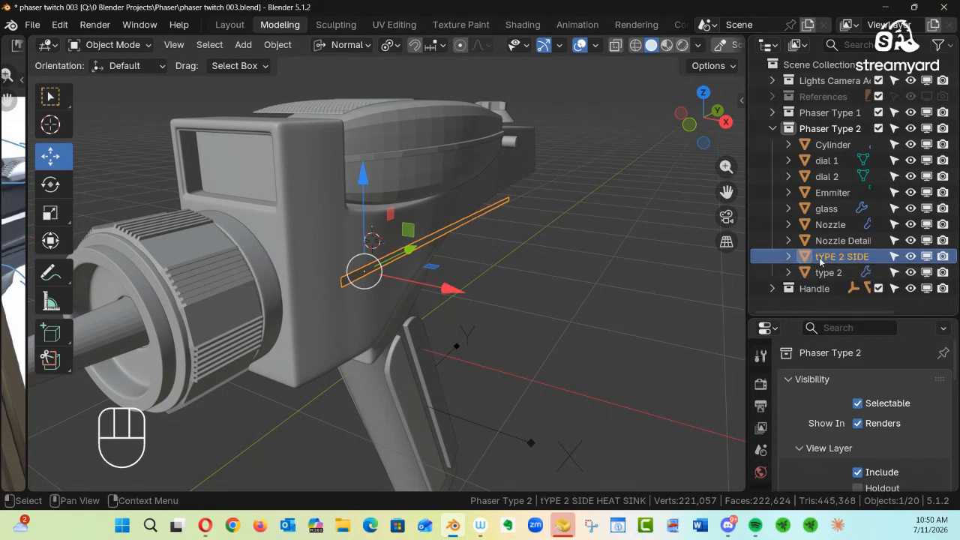
double_click(820, 260)
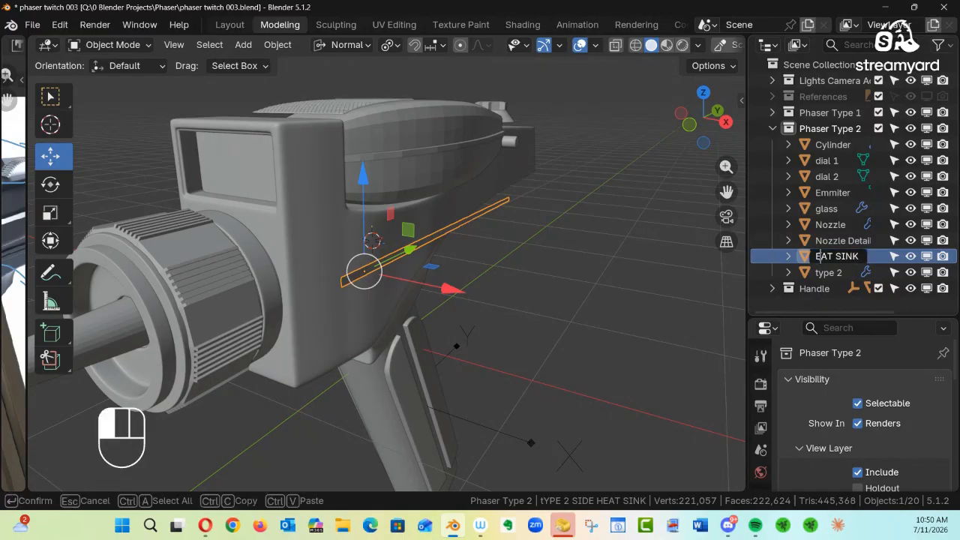
key("Home")
key("Return")
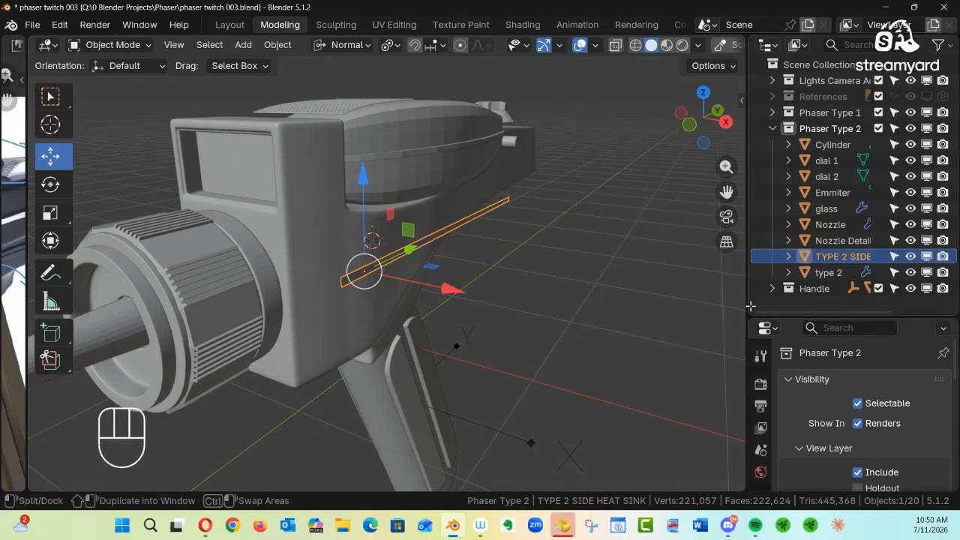
Add a Shrinkwrap modifier to the heat sink strip with the type 2 body as its target
left_click_drag(861, 316, 860, 136)
left_click(760, 368)
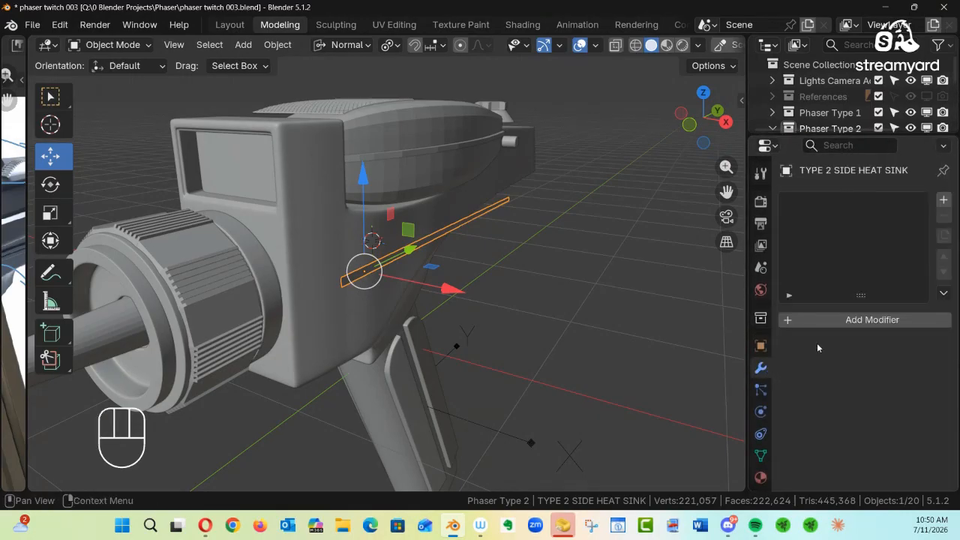
left_click(825, 320)
mouse_move(825, 333)
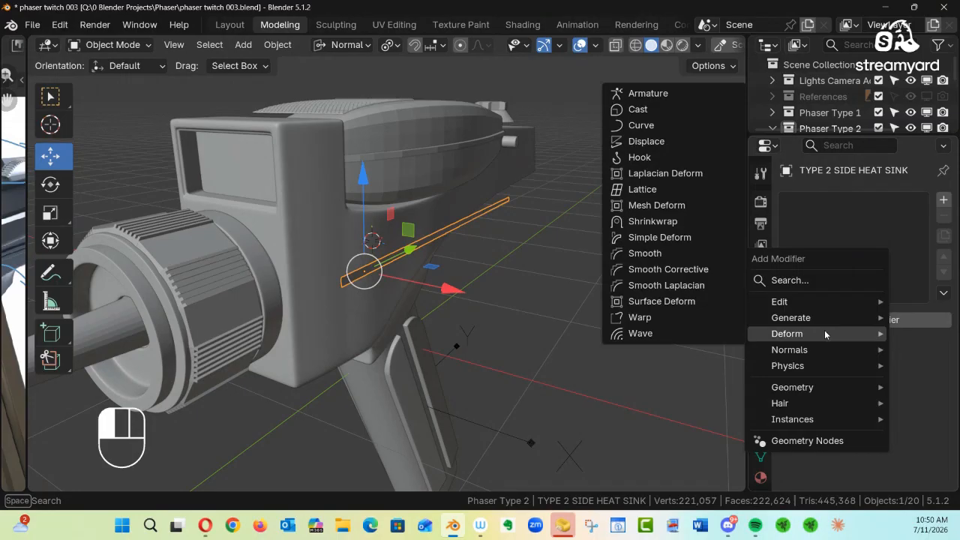
left_click(652, 222)
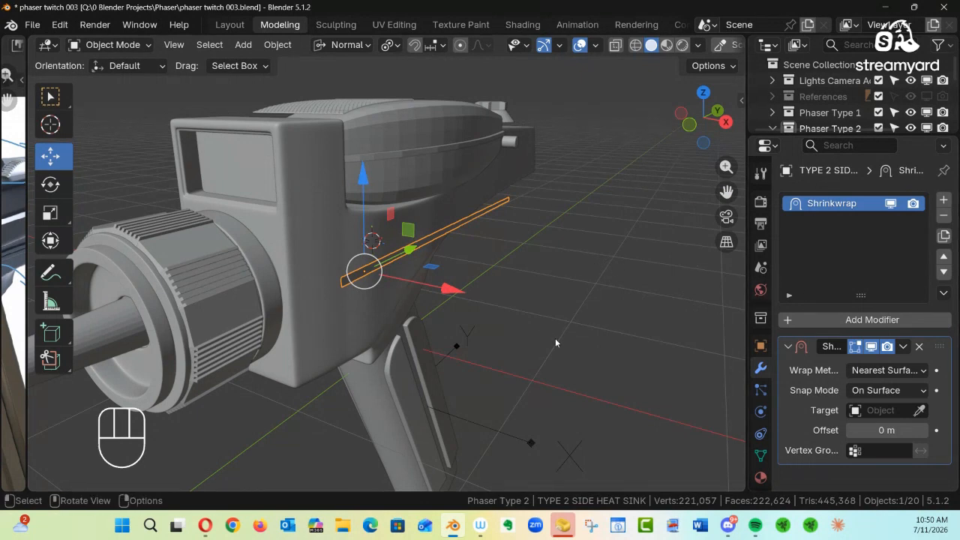
left_click(919, 410)
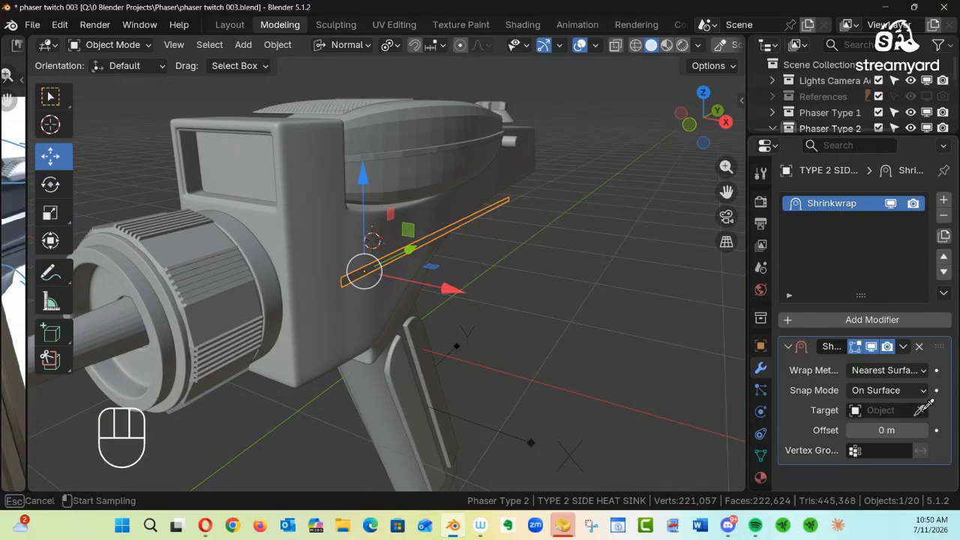
left_click(358, 258)
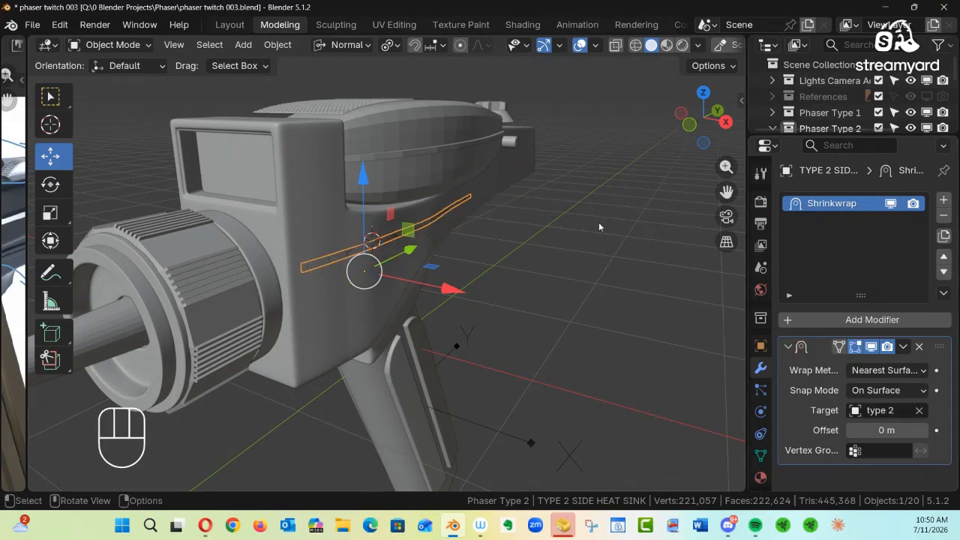
Add a Solidify modifier to the heat sink strip after the Shrinkwrap
left_click_drag(501, 239, 553, 225, "ctrl+alt")
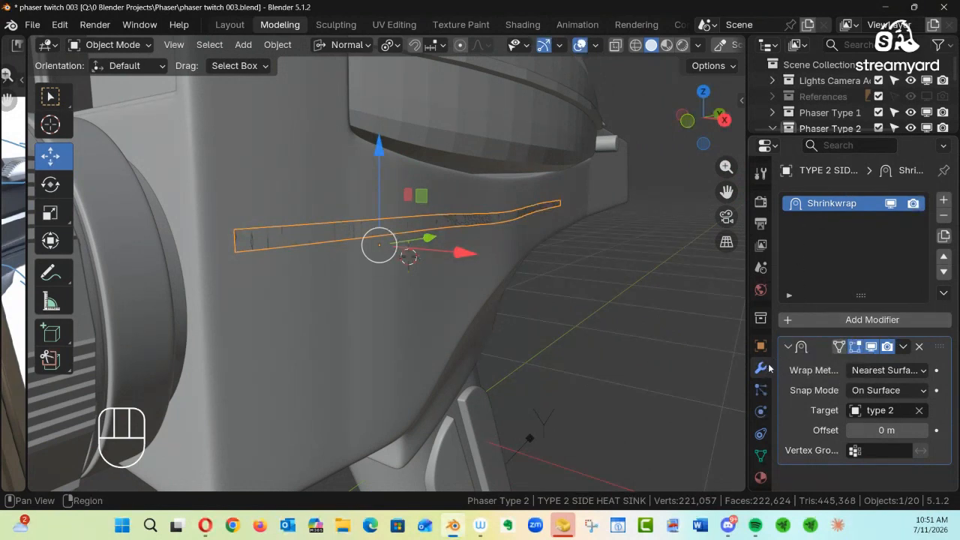
left_click(845, 320)
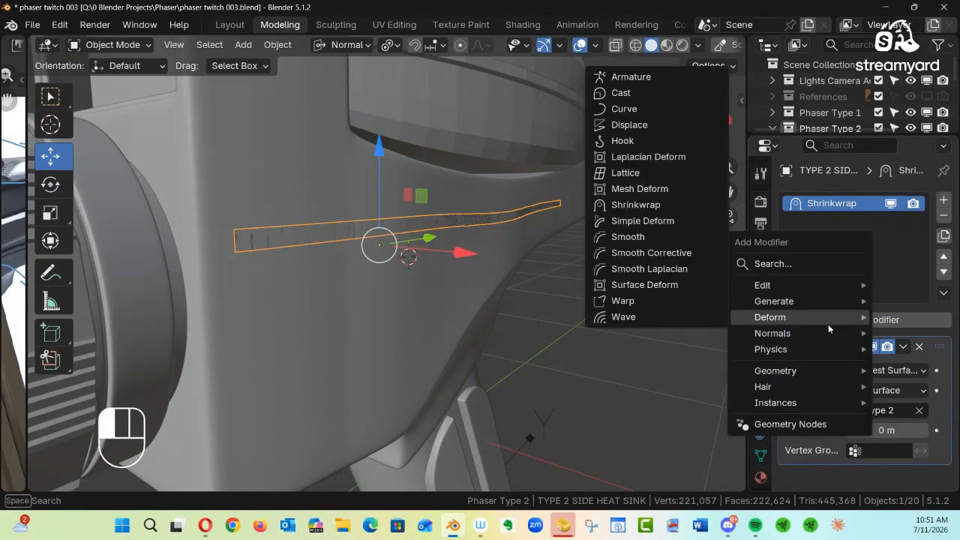
mouse_move(809, 301)
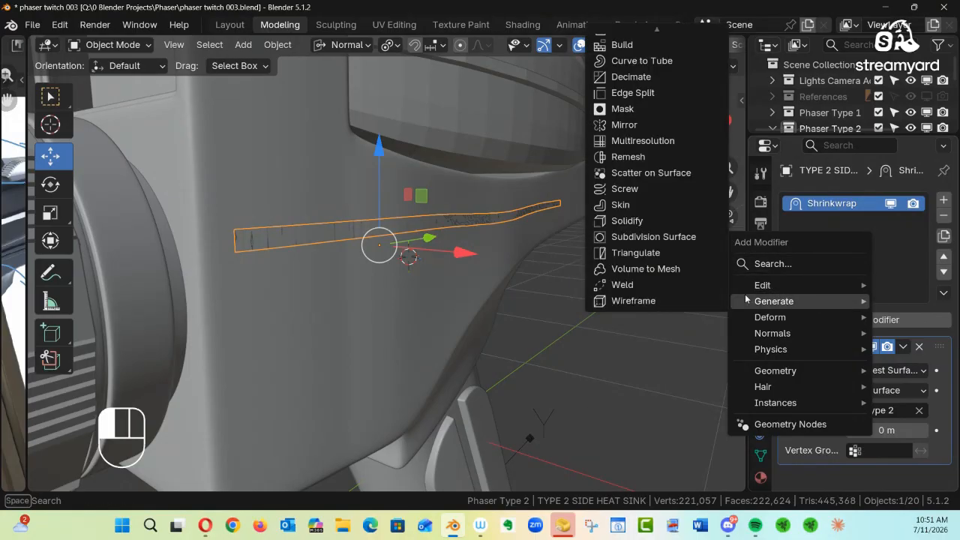
left_click(661, 220)
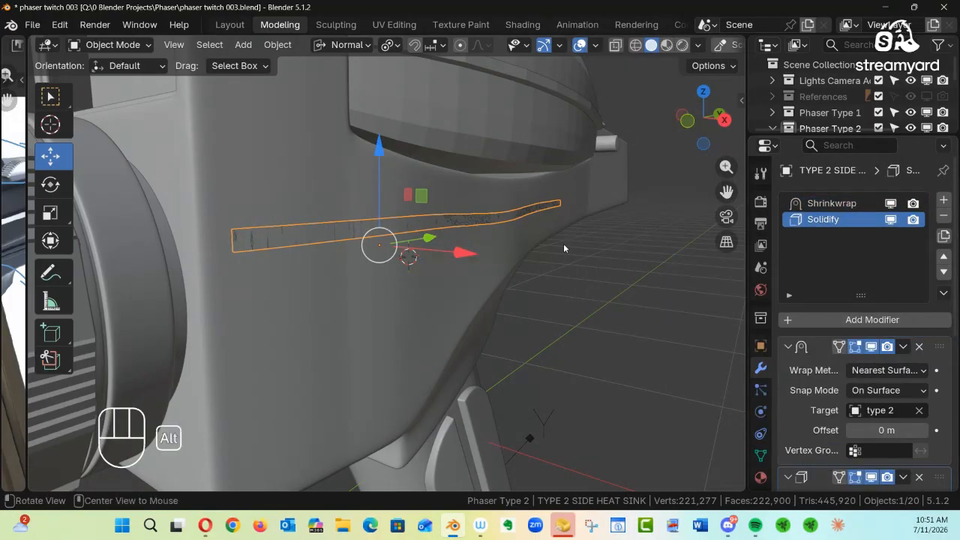
middle_click_drag(563, 243, 511, 246, "alt")
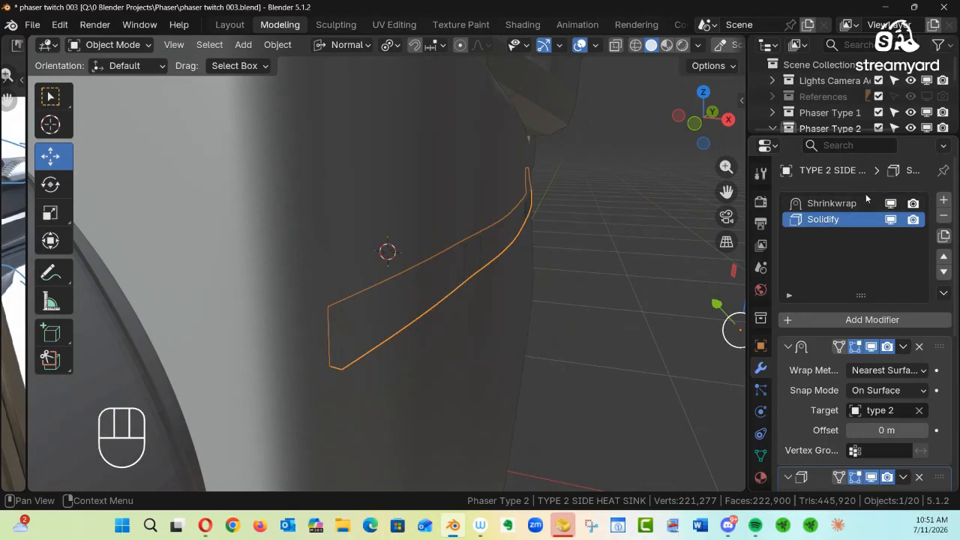
Collapse the Shrinkwrap settings, leave the Solidify settings expanded and widen the properties area to show full modifier names
scroll(856, 276, "down", 6)
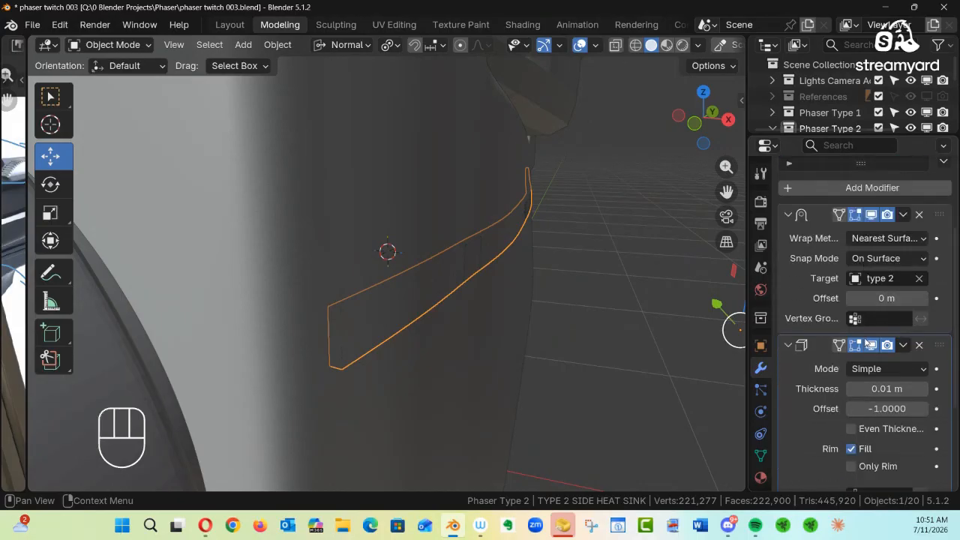
left_click(793, 247)
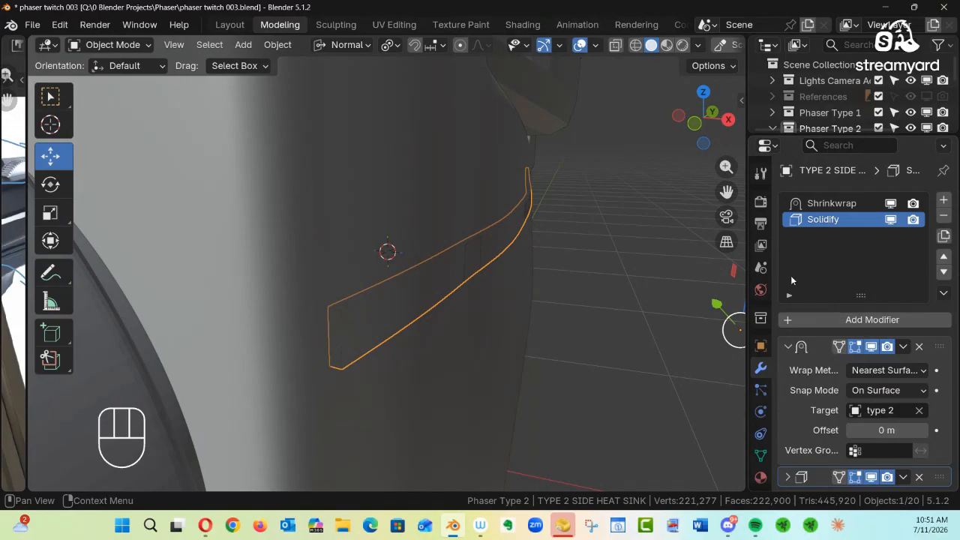
left_click(790, 346)
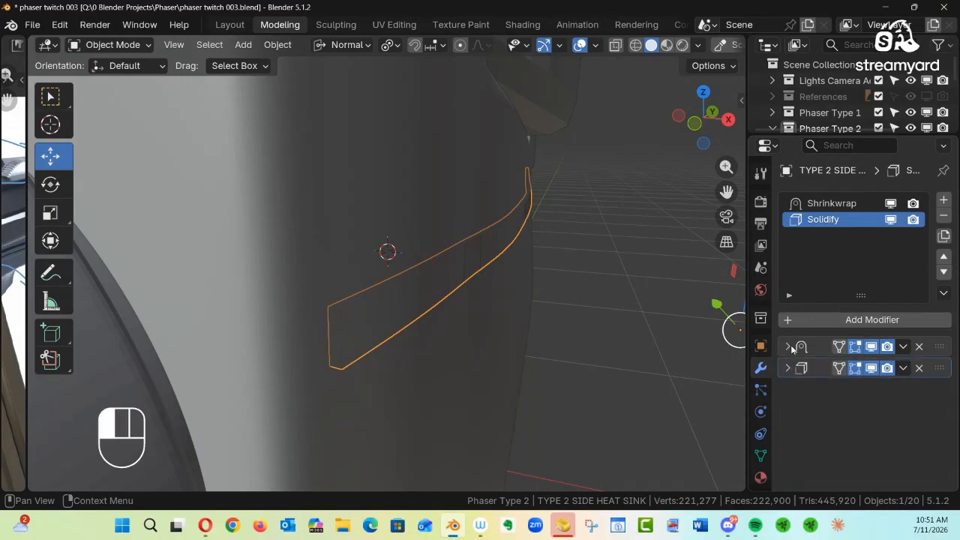
left_click(788, 369)
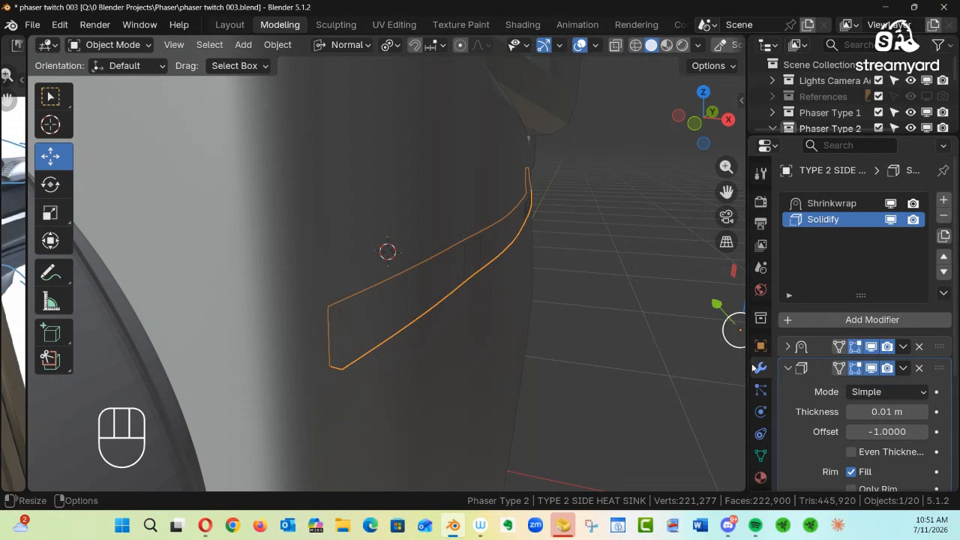
left_click_drag(753, 366, 645, 353)
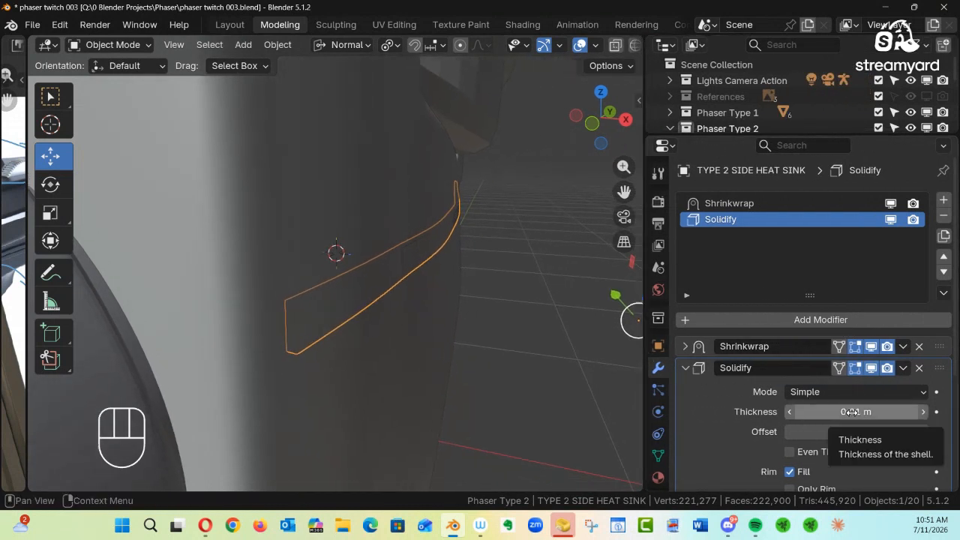
Keep Solidify in Simple mode, set its thickness to -0.02 m and collapse its settings
left_click(874, 392)
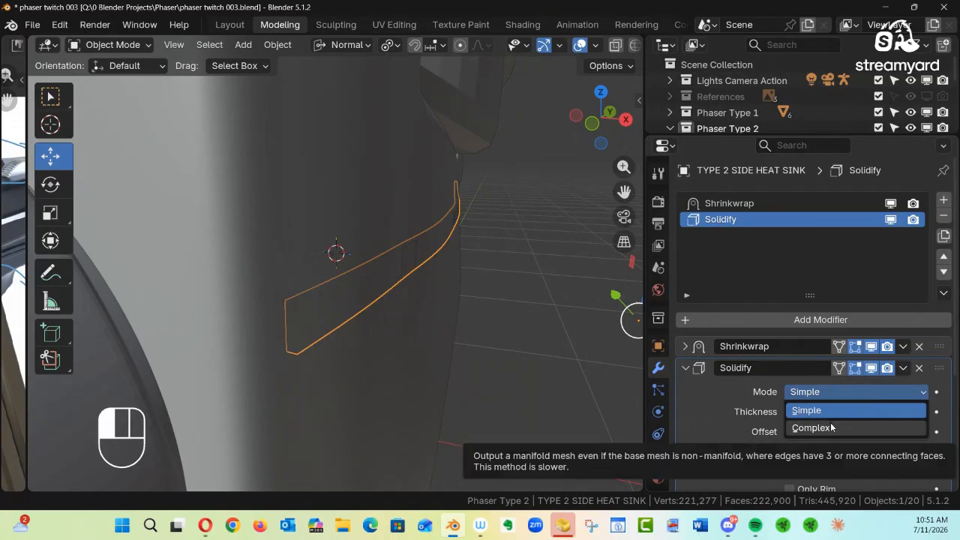
left_click(855, 410)
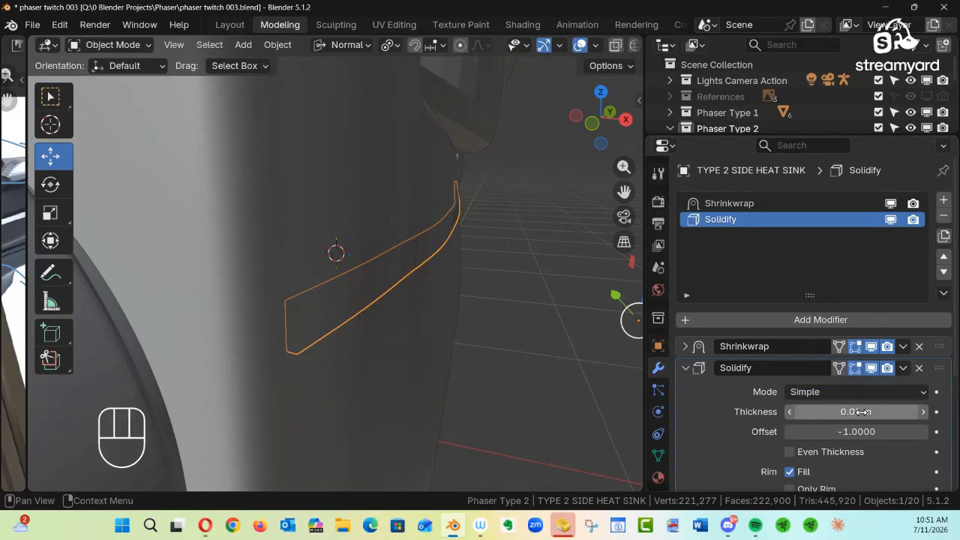
left_click_drag(861, 412, 841, 412)
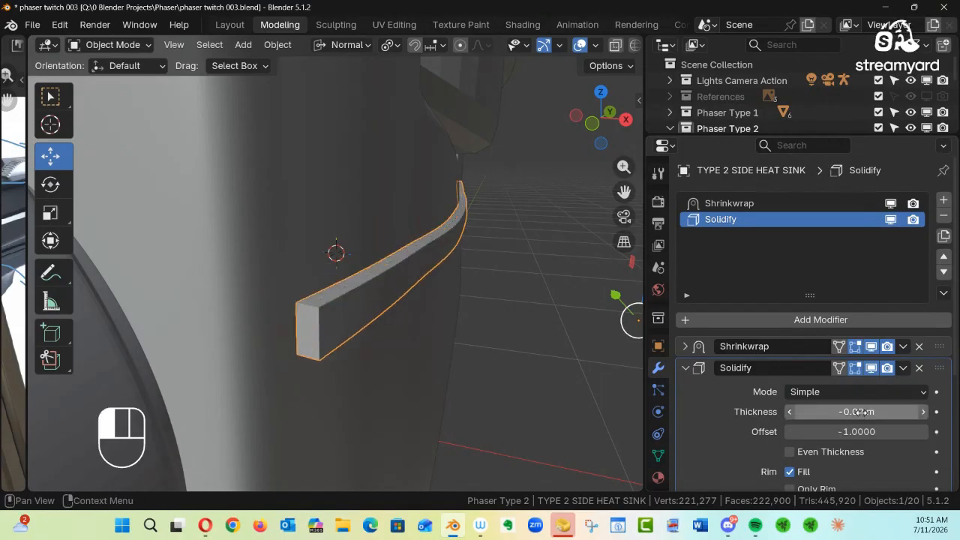
left_click_drag(487, 309, 461, 314, "alt")
middle_click_drag(462, 313, 445, 295, "alt")
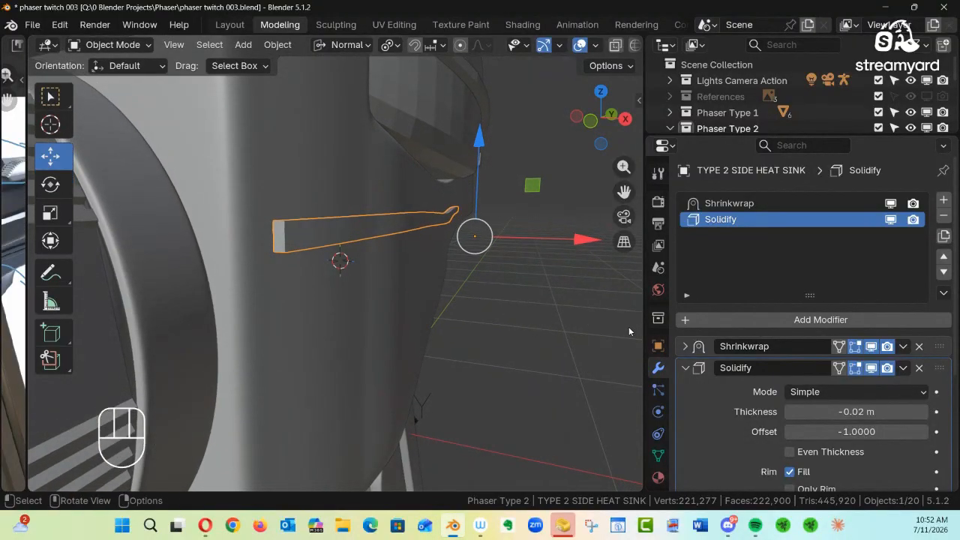
left_click(684, 368)
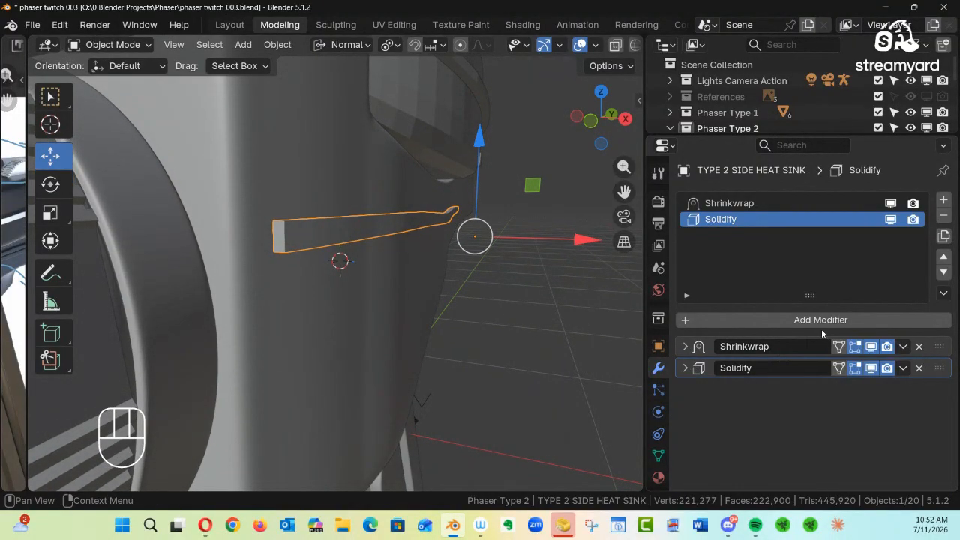
Add a Subdivision Surface modifier to the heat sink strip after Solidify and set its viewport levels to 3
left_click(820, 322)
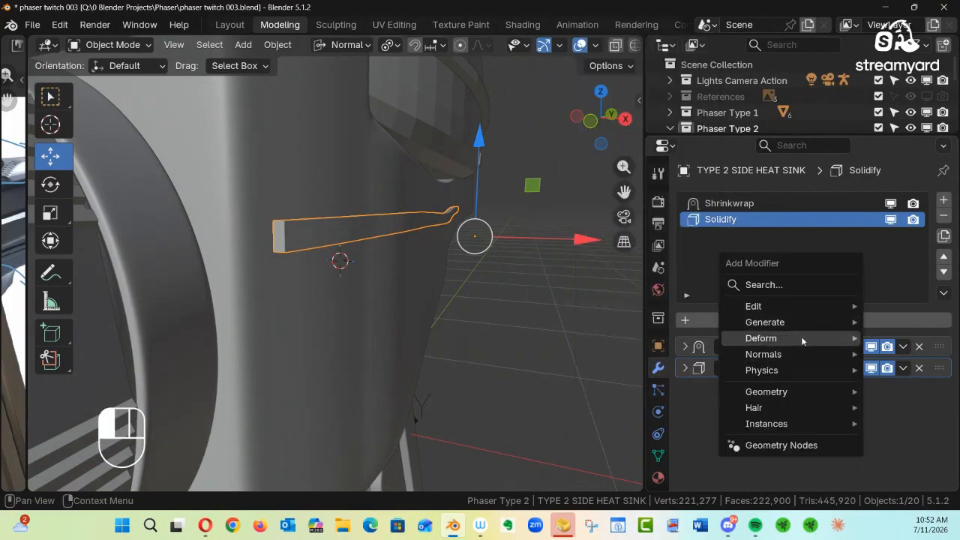
mouse_move(801, 322)
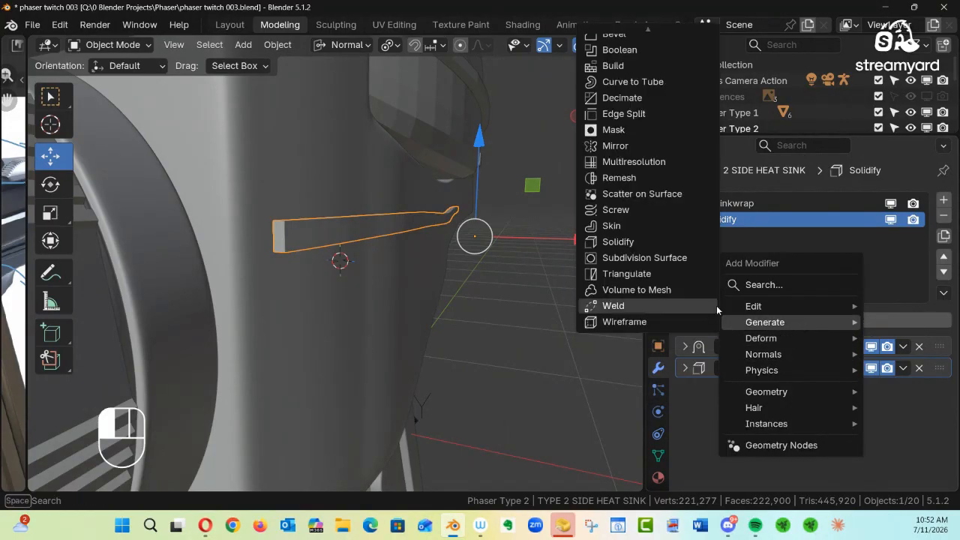
left_click(643, 257)
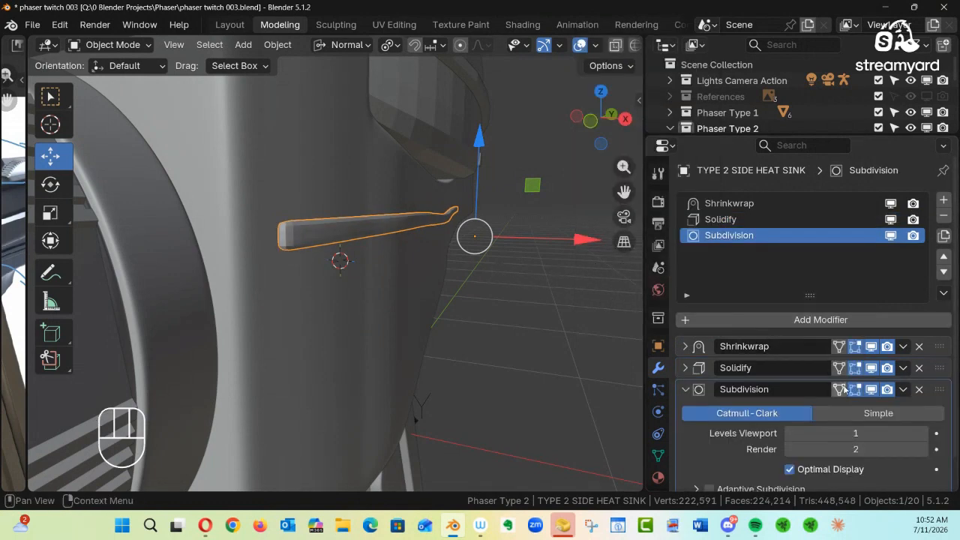
left_click(923, 435)
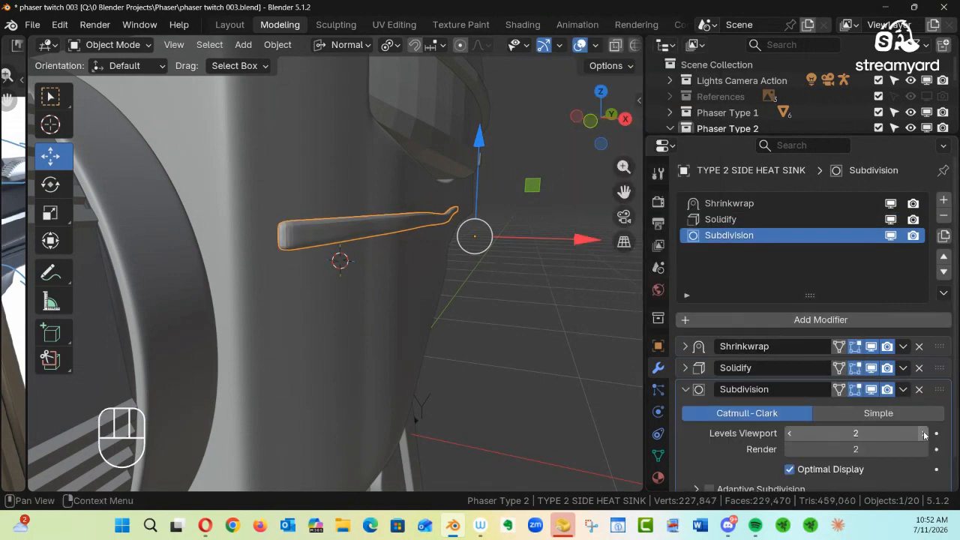
left_click(924, 434)
Open the heat sink strip's mesh in Edit Mode with the Move tool, and undo a trial move of the selected edge
left_click_drag(636, 382, 338, 289, "ctrl+alt")
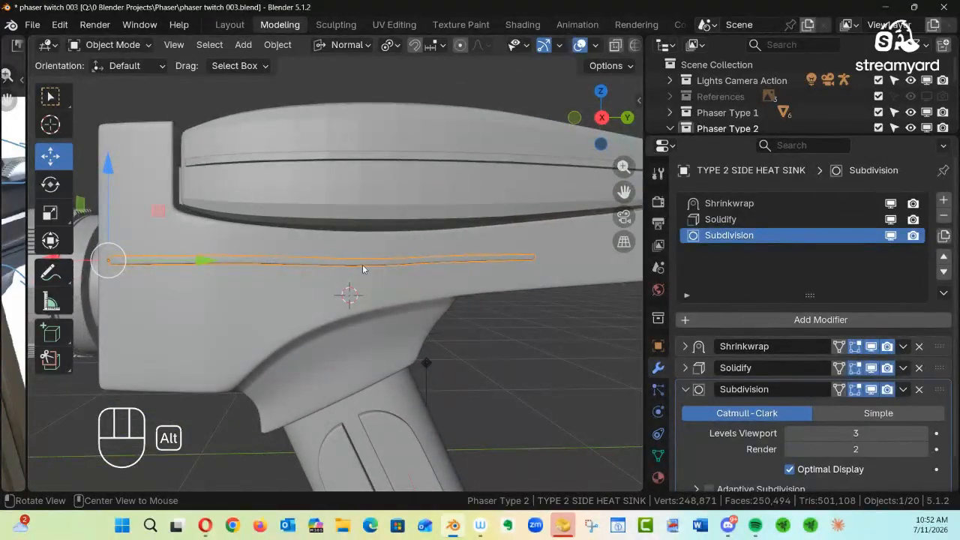
left_click_drag(400, 264, 376, 276, "alt")
key("Tab")
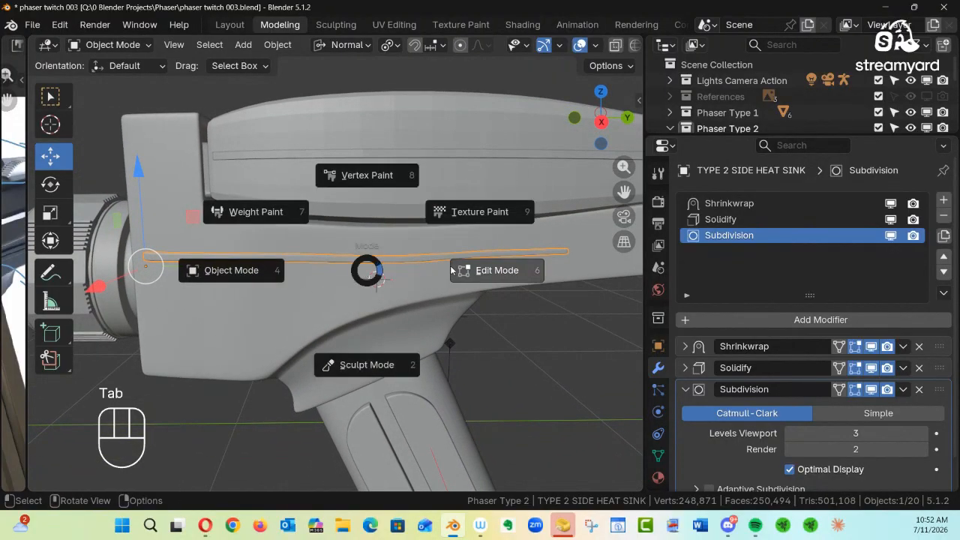
left_click(481, 280)
left_click_drag(459, 284, 448, 223, "ctrl+alt")
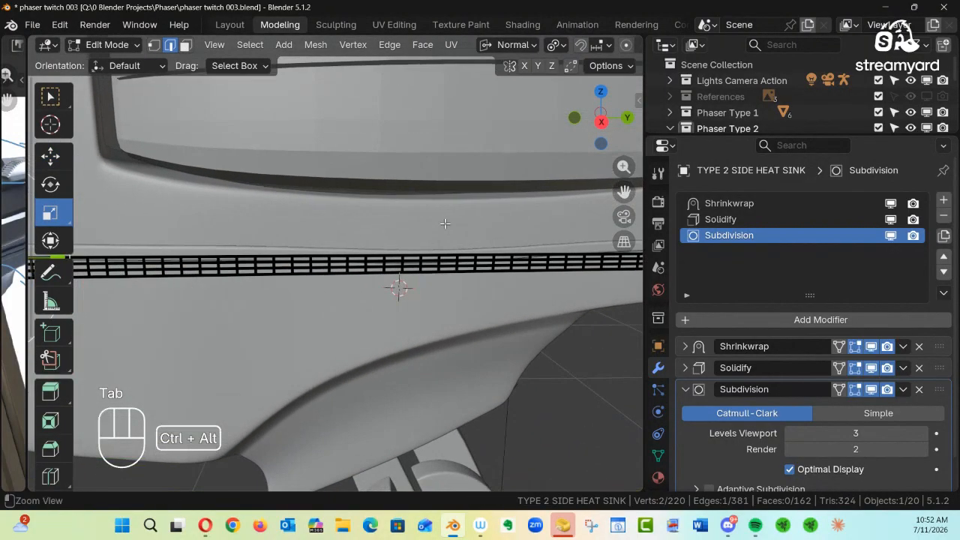
left_click_drag(432, 263, 506, 392, "alt+shift")
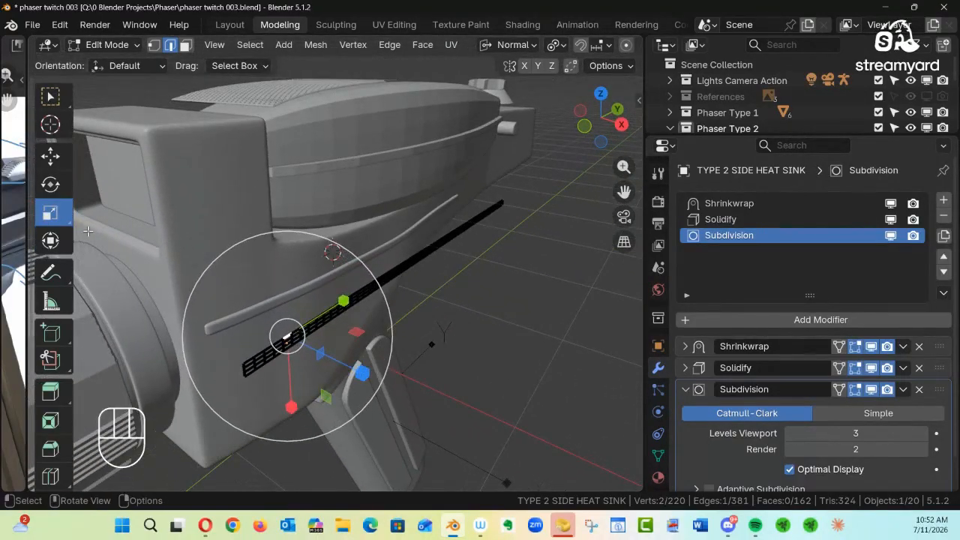
left_click(50, 155)
left_click_drag(247, 295, 311, 280, "alt+shift")
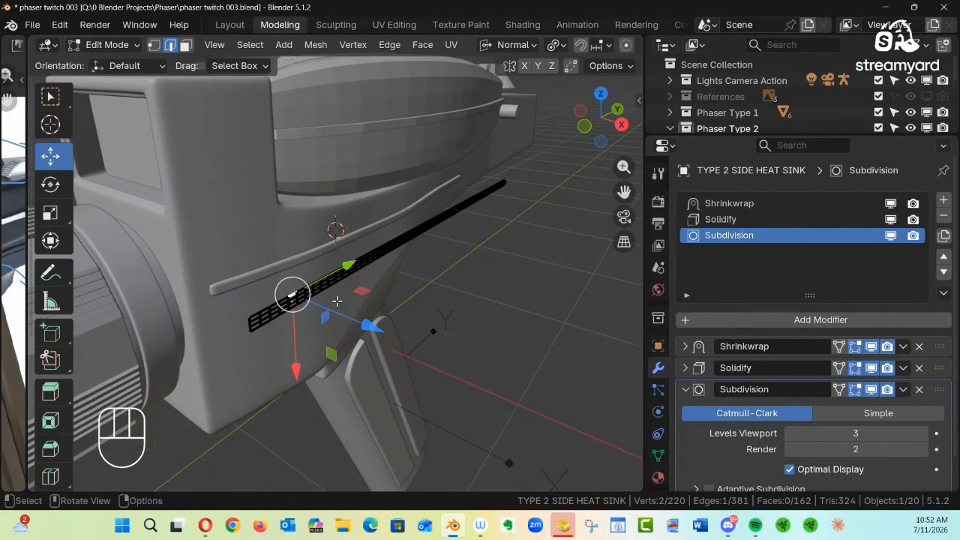
left_click_drag(370, 327, 367, 332)
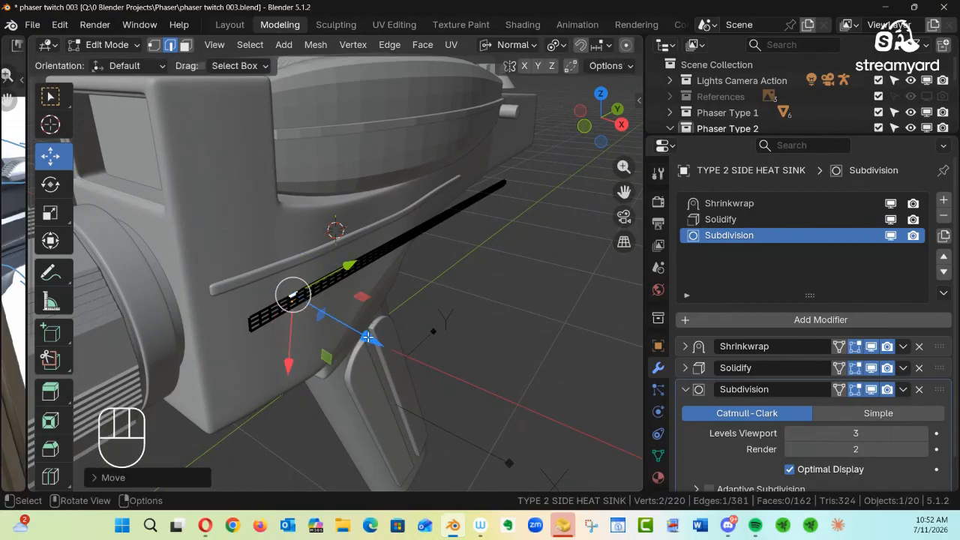
key("ctrl+z")
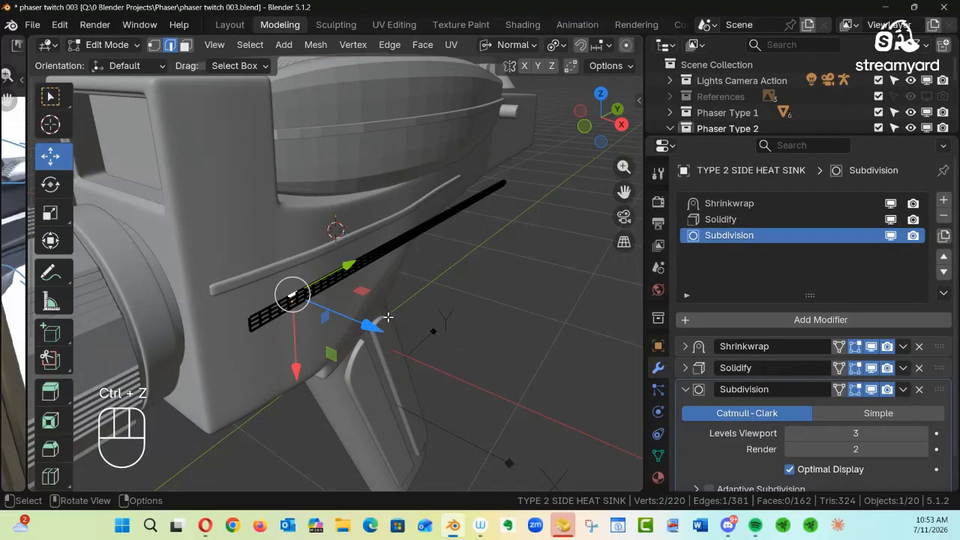
Move all faces of the strip's mesh along their normal relative to the body's side, and return to Object Mode
key("3")
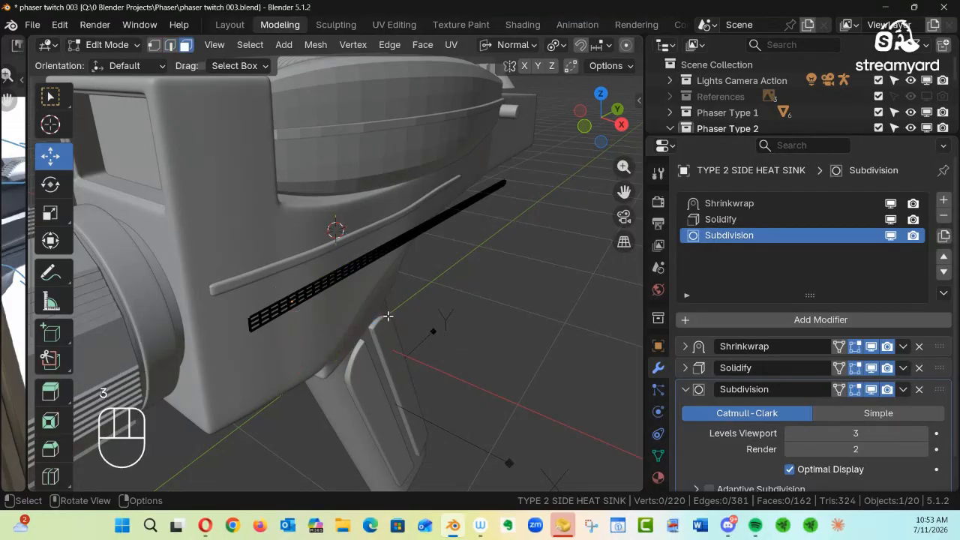
key("a")
left_click_drag(450, 253, 416, 244, "ctrl+alt")
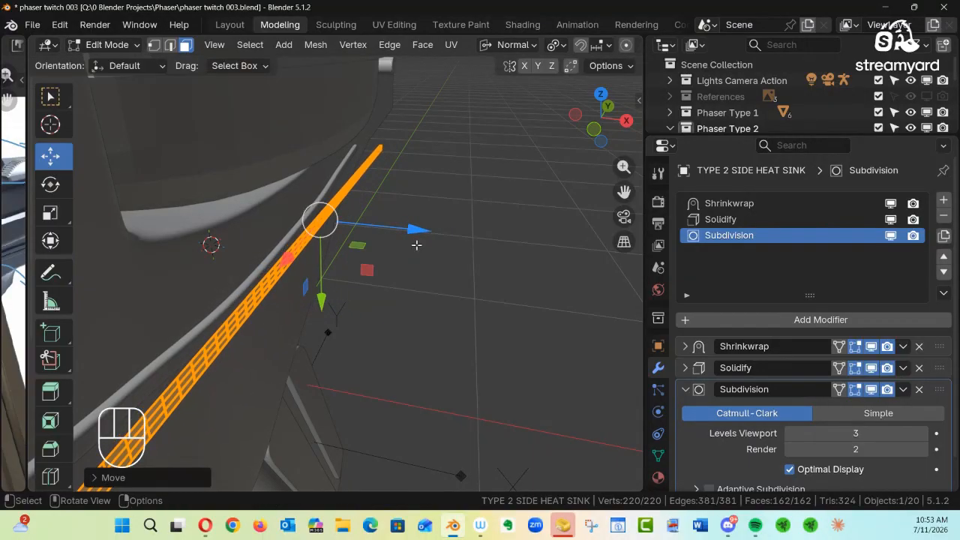
middle_click_drag(416, 245, 85, 242, "alt")
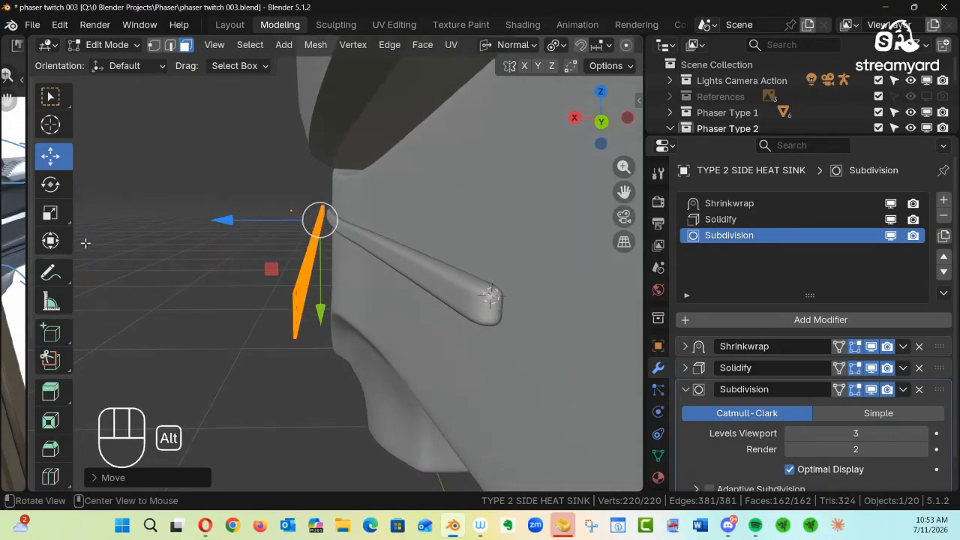
left_click_drag(217, 223, 221, 227)
middle_click_drag(220, 227, 387, 235, "alt")
key("Tab")
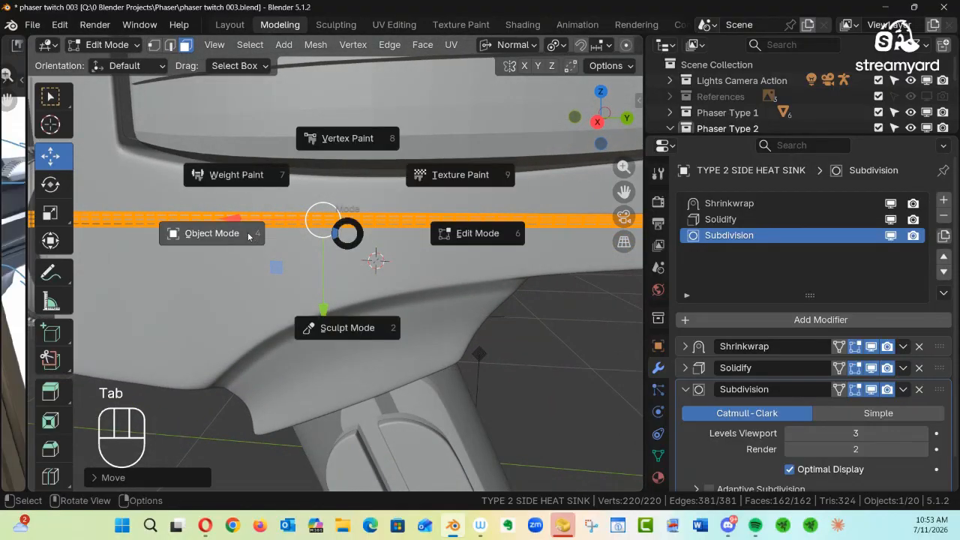
middle_click_drag(452, 233, 429, 281, "ctrl+alt")
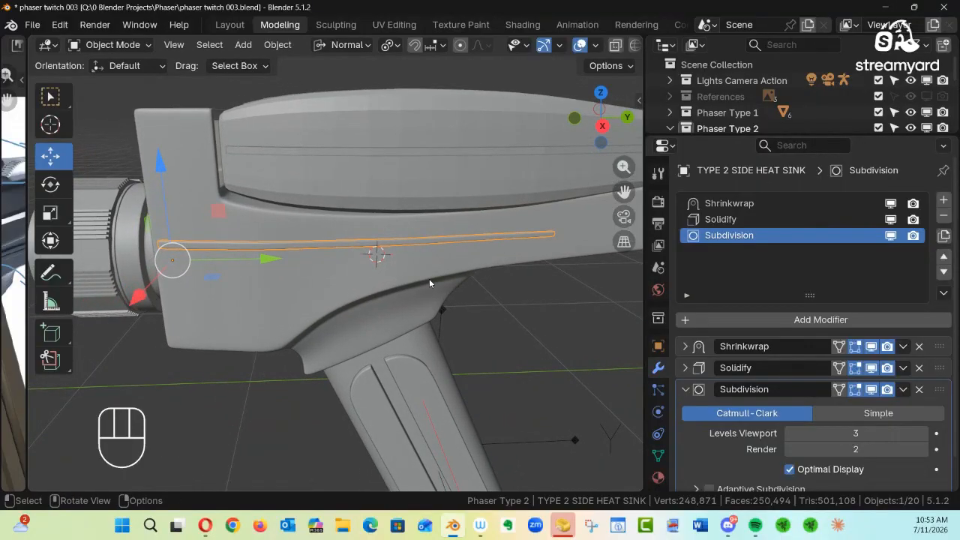
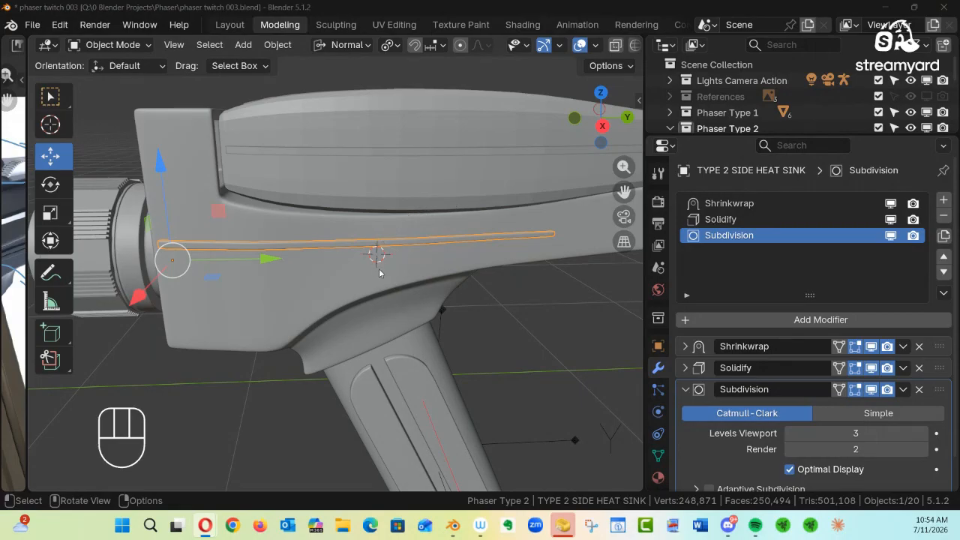
Set up an orthographic right side view with X-ray enabled and show the References collection in the viewport
mouse_move(379, 268)
left_mouse_down("alt")
mouse_move(417, 272)
mouse_move(416, 239)
mouse_move(428, 235)
mouse_move(341, 266)
mouse_move(311, 255)
mouse_move(349, 259)
mouse_move(432, 238)
mouse_move(364, 259)
left_mouse_up("alt")
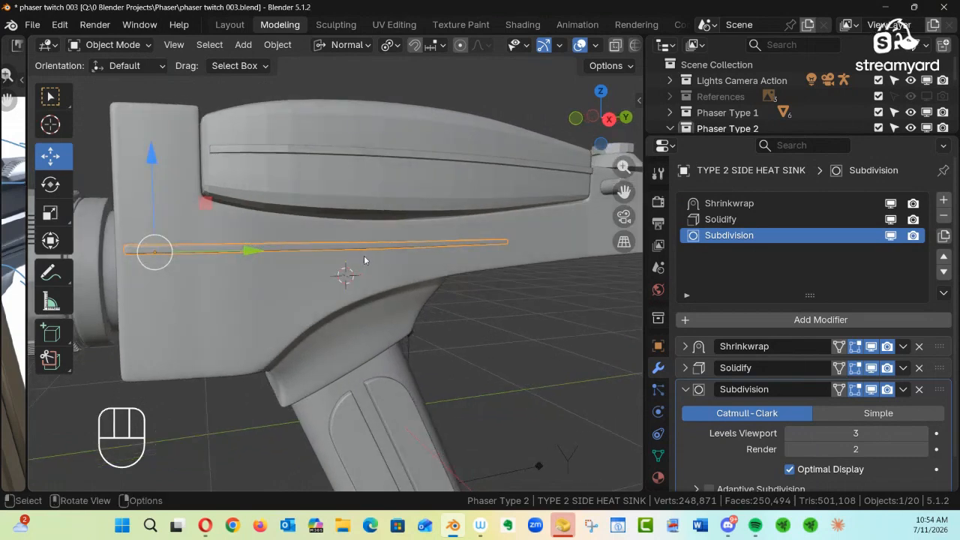
key("KP_3")
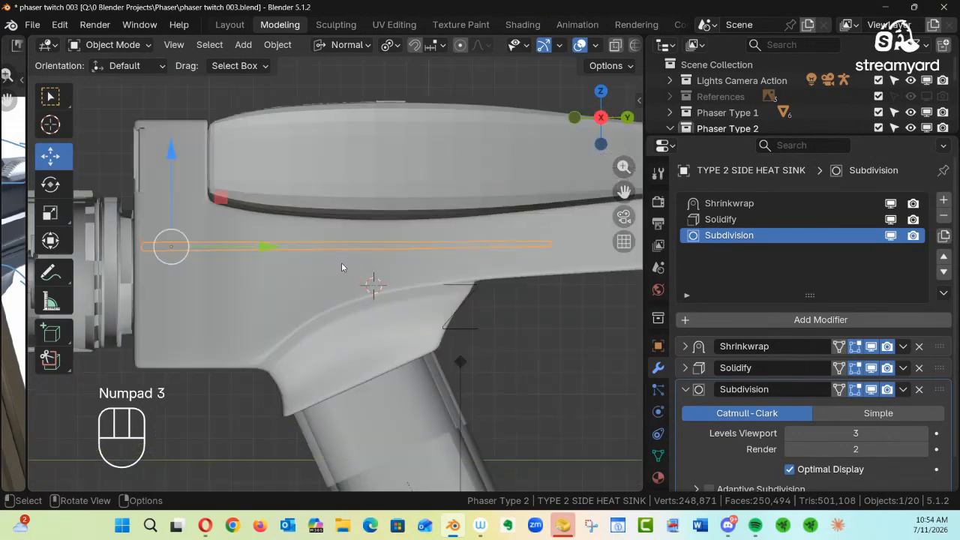
key("alt+z")
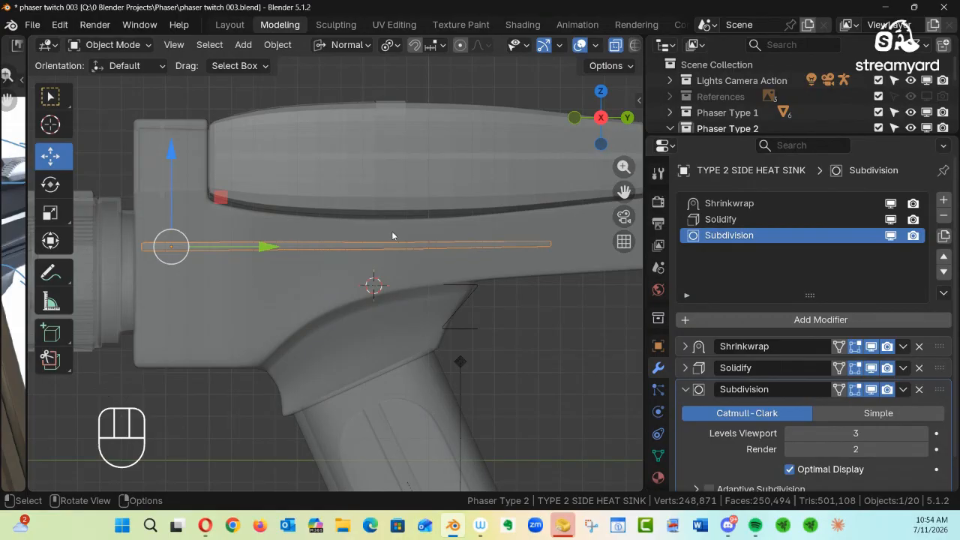
left_click(926, 97)
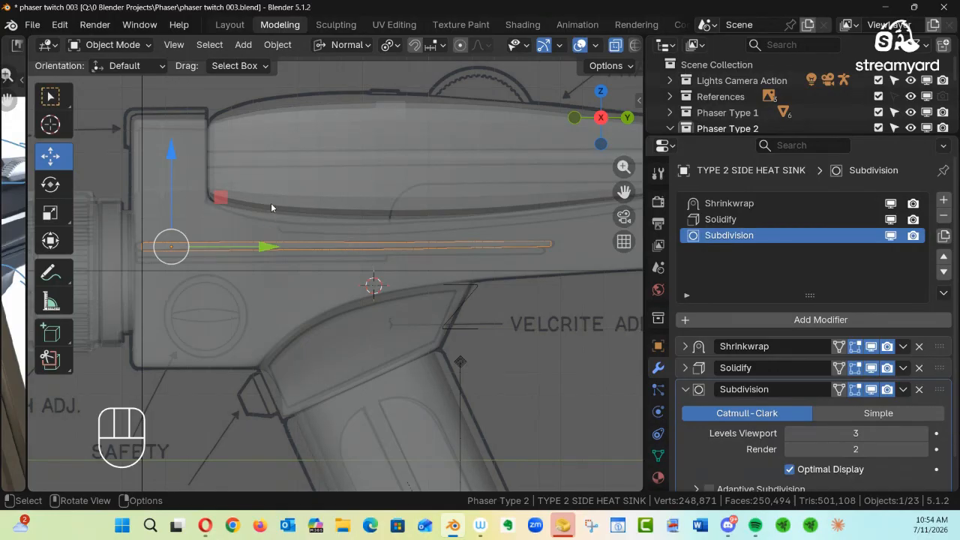
Duplicate the heat sink strip about 0.034 m downward along Z and shift the copy forward along Y to the reference groove's front end
key("shift")
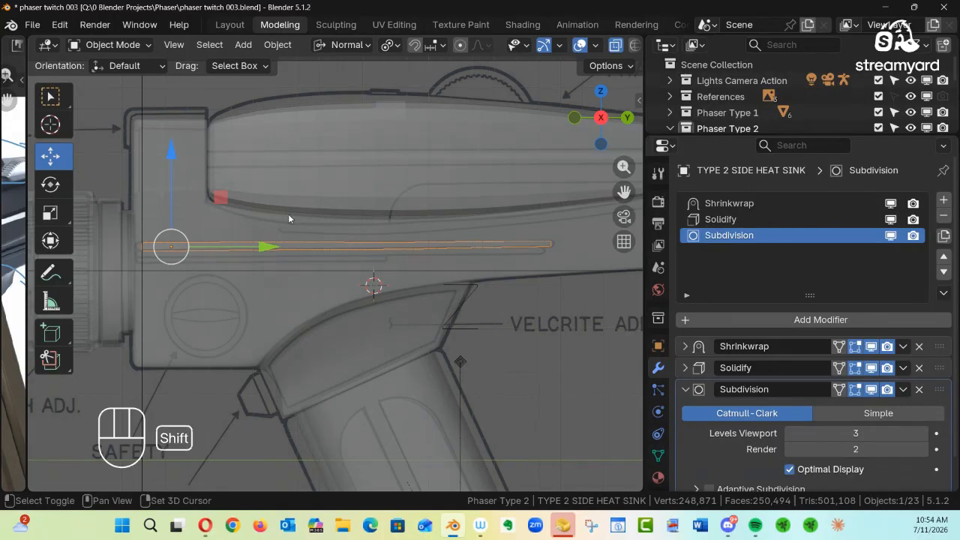
key("shift+d")
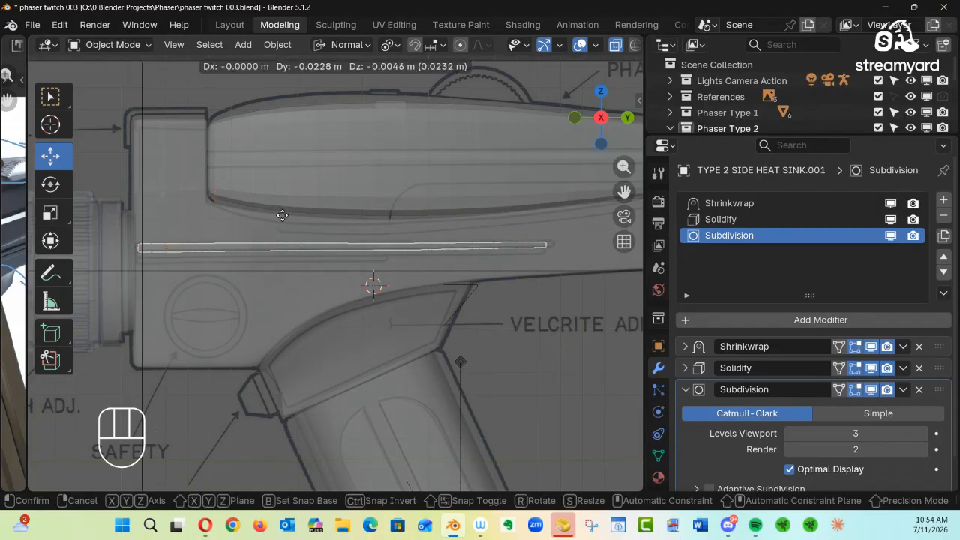
key("z")
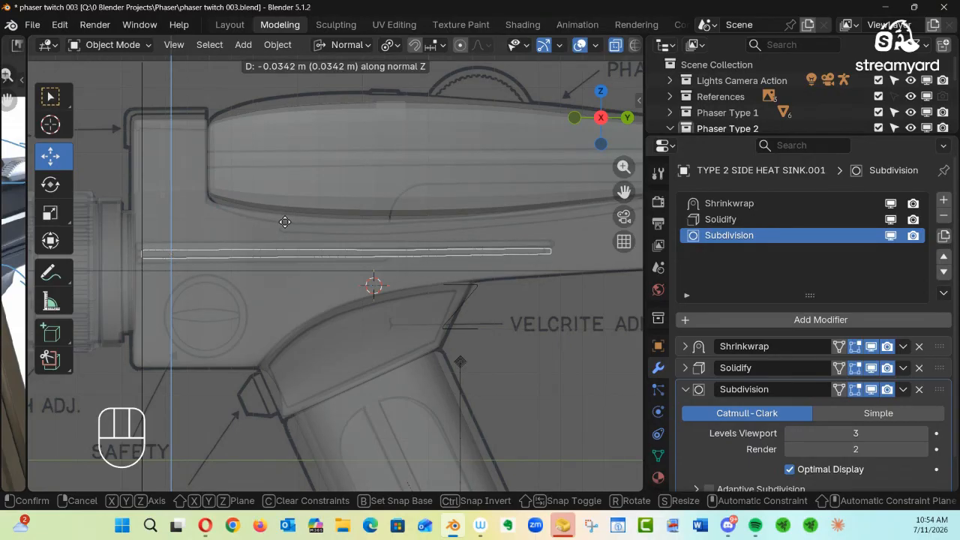
left_click(286, 223)
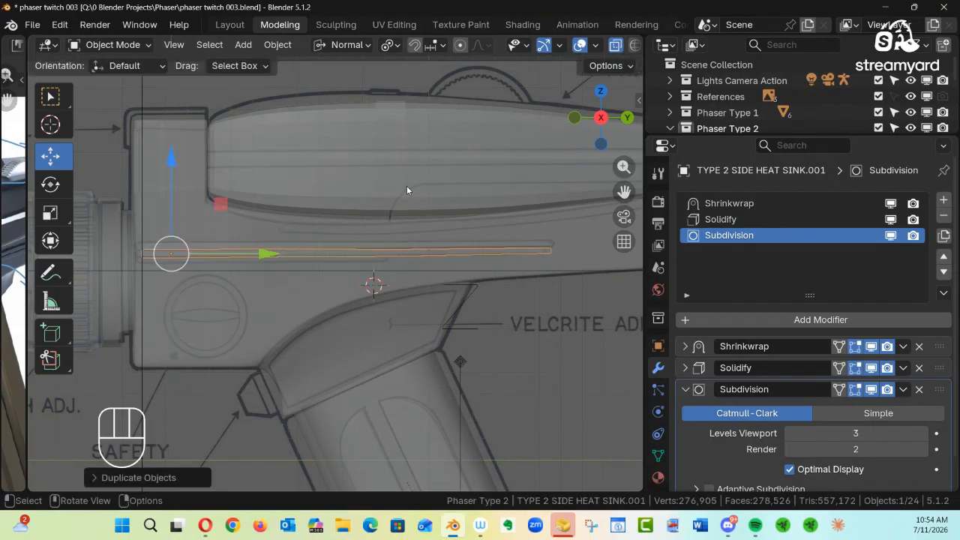
left_click_drag(516, 300, 514, 232, "ctrl+alt")
left_click_drag(423, 262, 547, 257, "alt+shift")
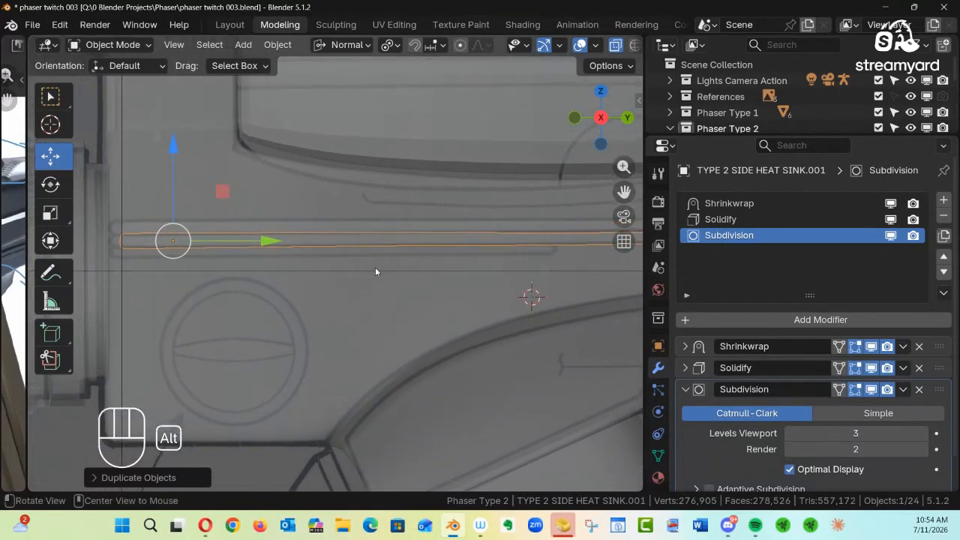
left_click_drag(271, 242, 248, 247)
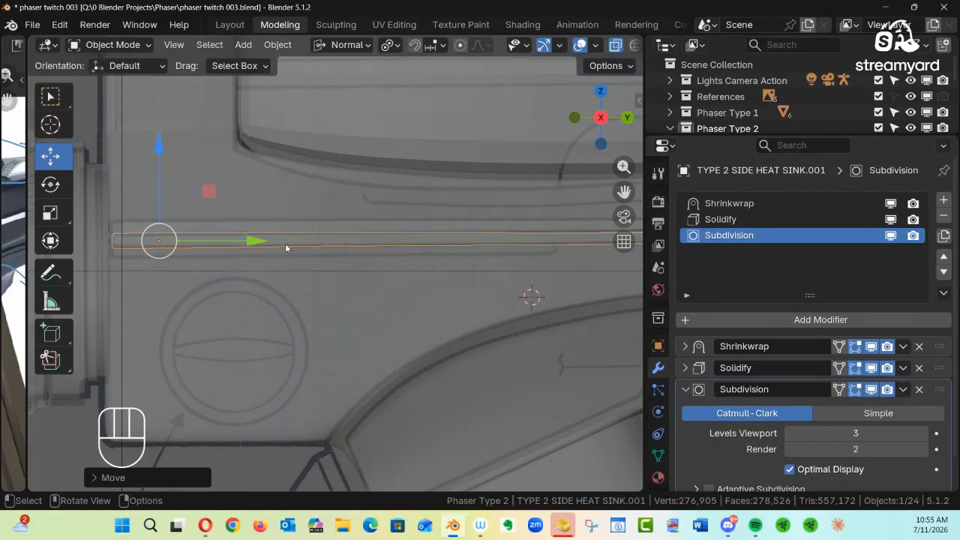
Inspect the strips' rear ends against the reference drawing and enlarge the Outliner to list all Phaser Type 2 objects
left_click_drag(489, 215, 206, 235, "alt+shift")
left_click_drag(444, 252, 548, 254, "alt+shift")
left_click(517, 246)
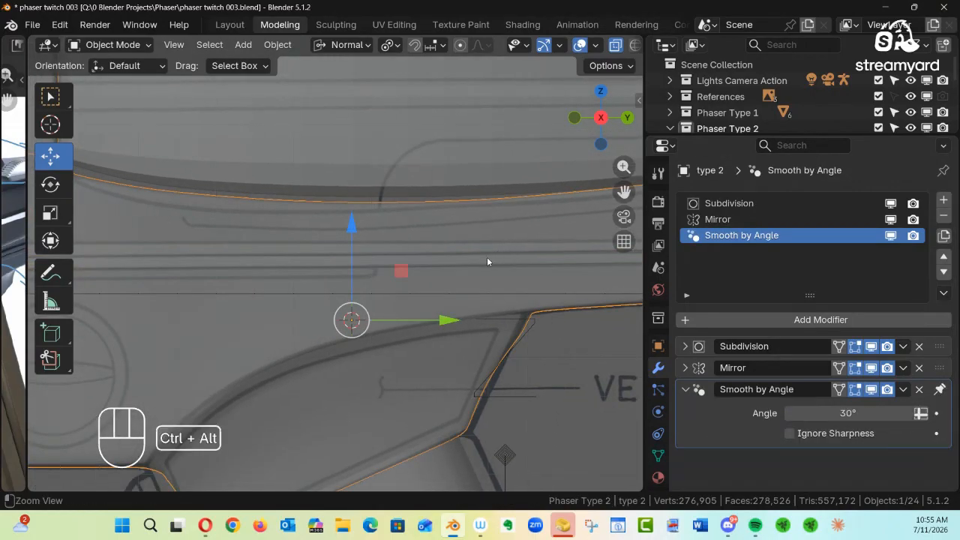
left_click_drag(487, 257, 417, 303, "ctrl+alt")
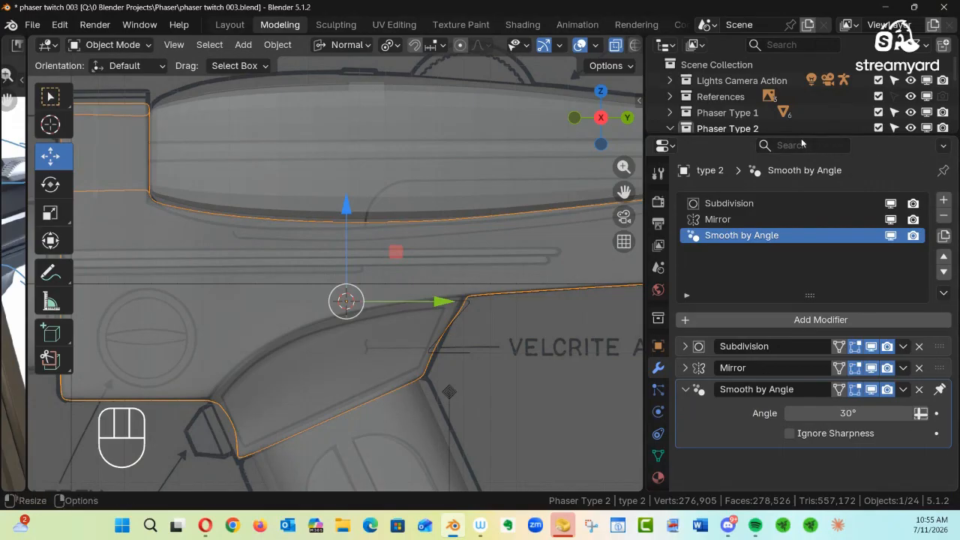
left_click_drag(801, 141, 804, 320)
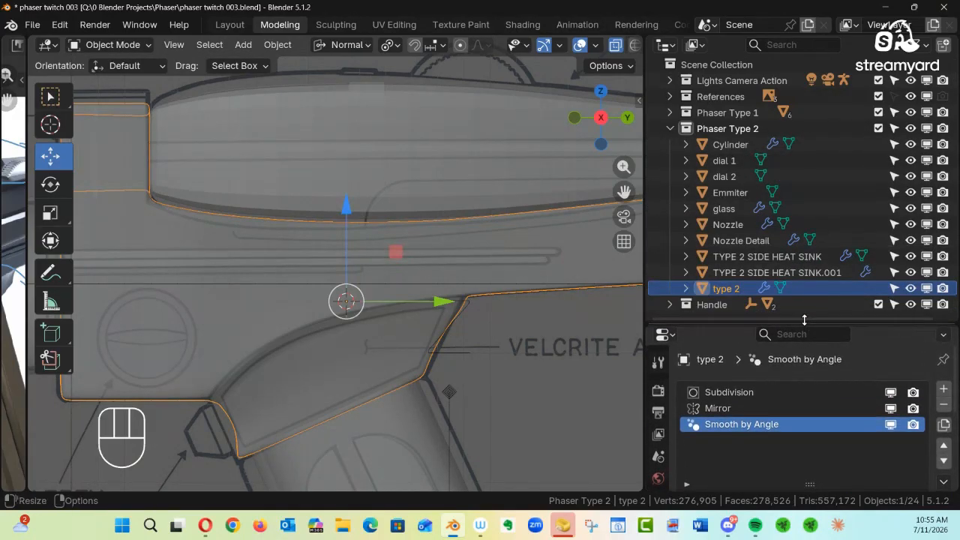
Scale the upper strip, TYPE 2 SIDE HEAT SINK, to about 1.017 along Y and shift it slightly forward to align its front end
left_click(767, 274)
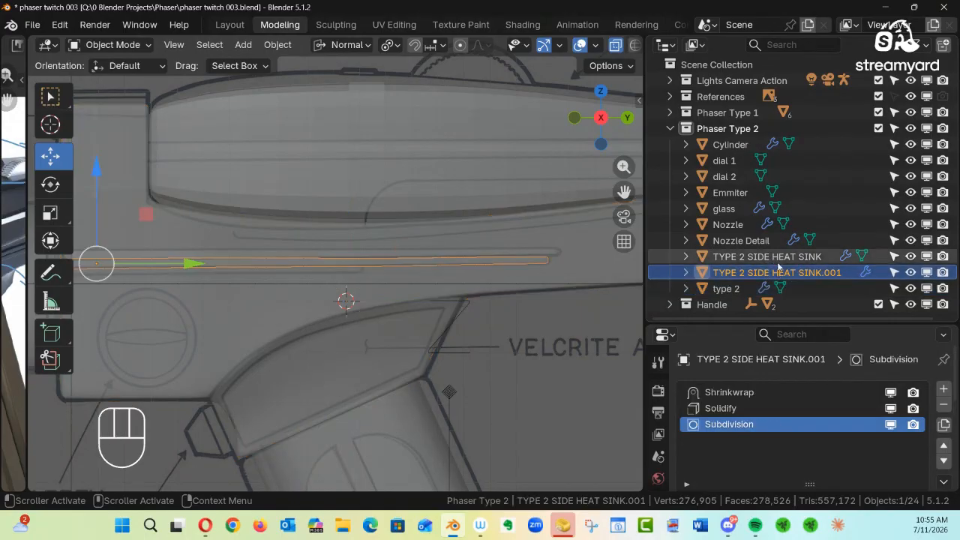
left_click(773, 260)
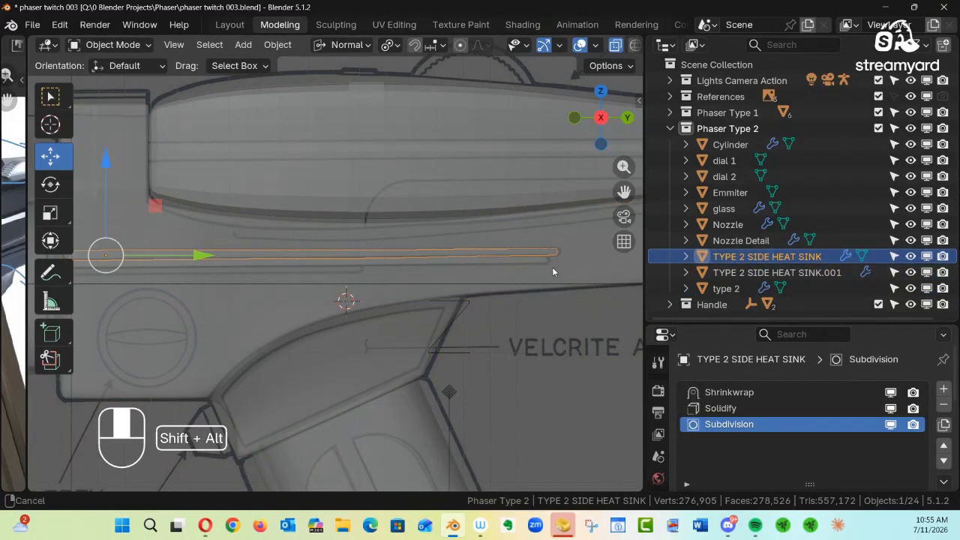
middle_click_drag(552, 272, 605, 272, "shift")
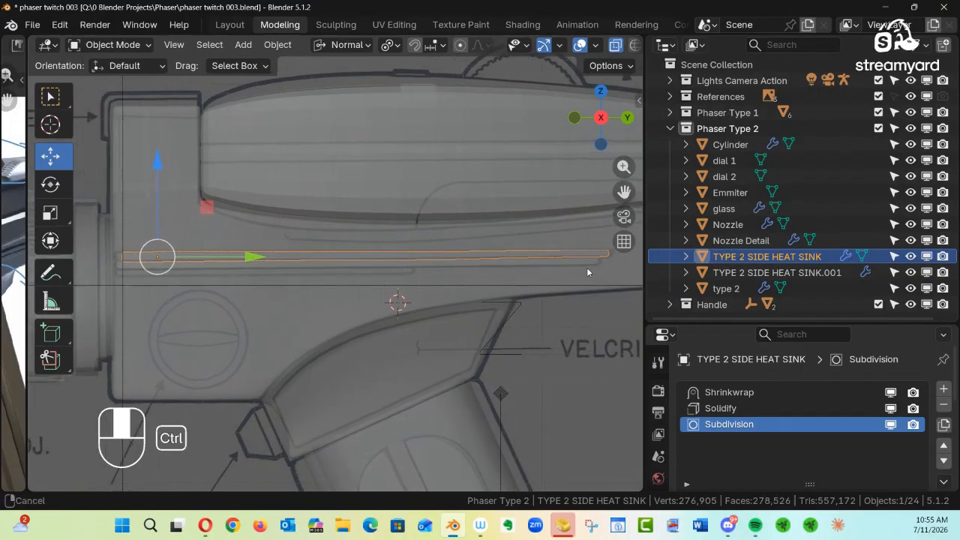
middle_click_drag(558, 253, 538, 259, "shift")
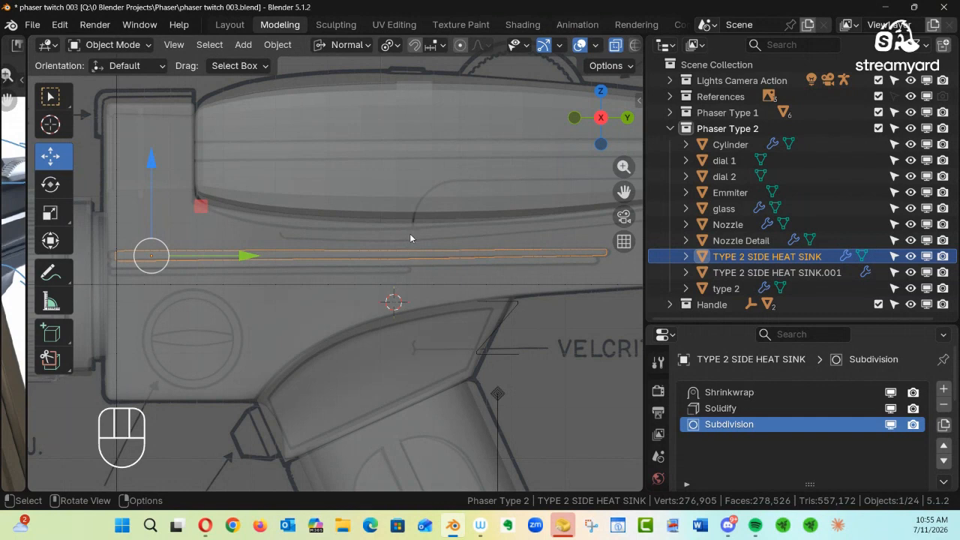
key("s")
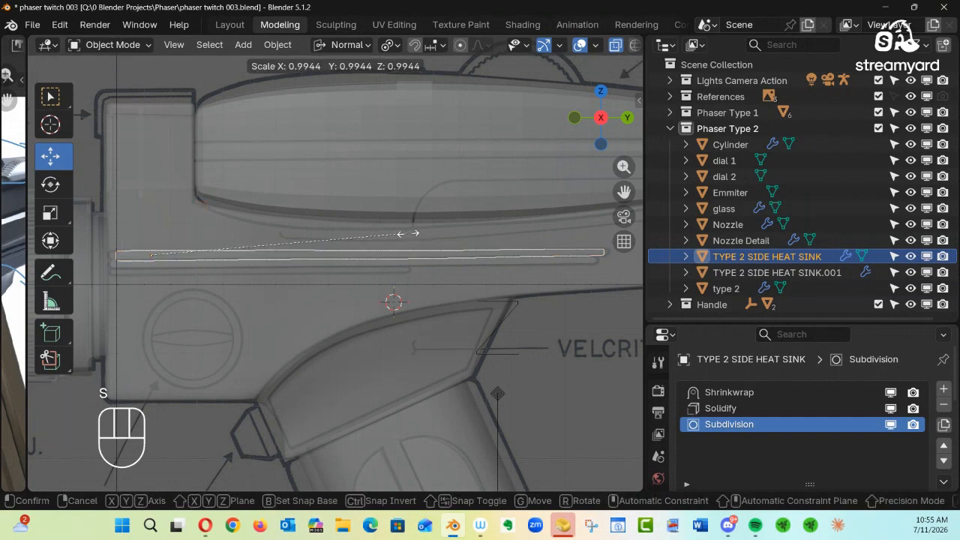
key("y")
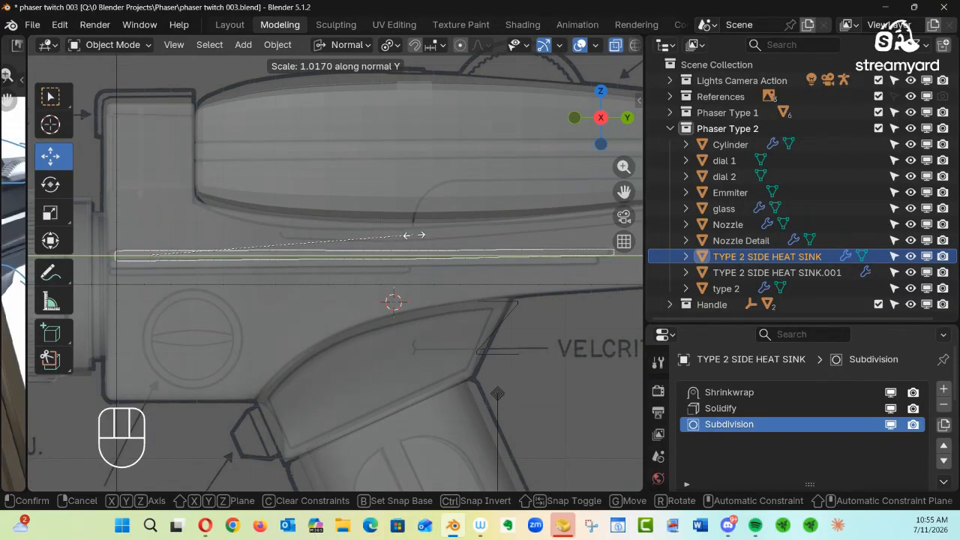
left_click(415, 236)
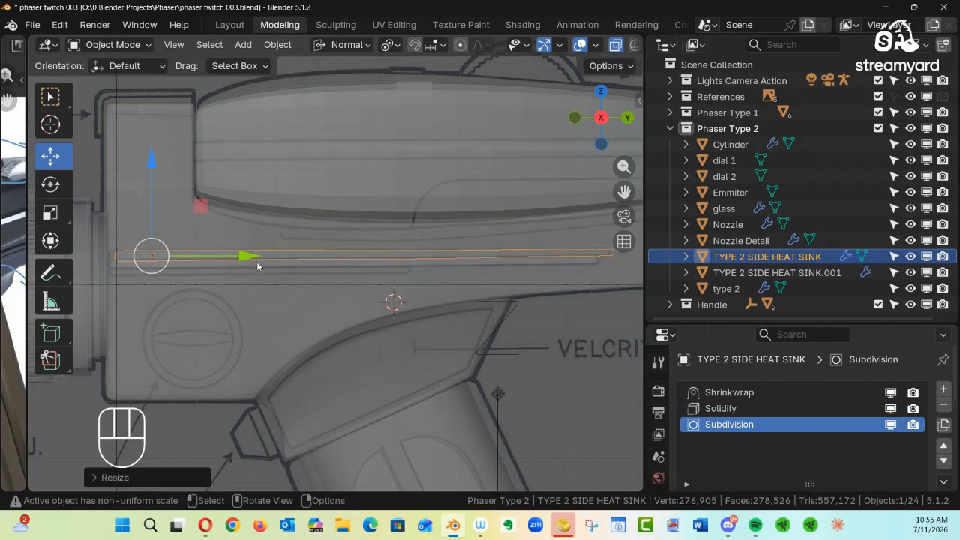
left_click_drag(247, 256, 236, 256)
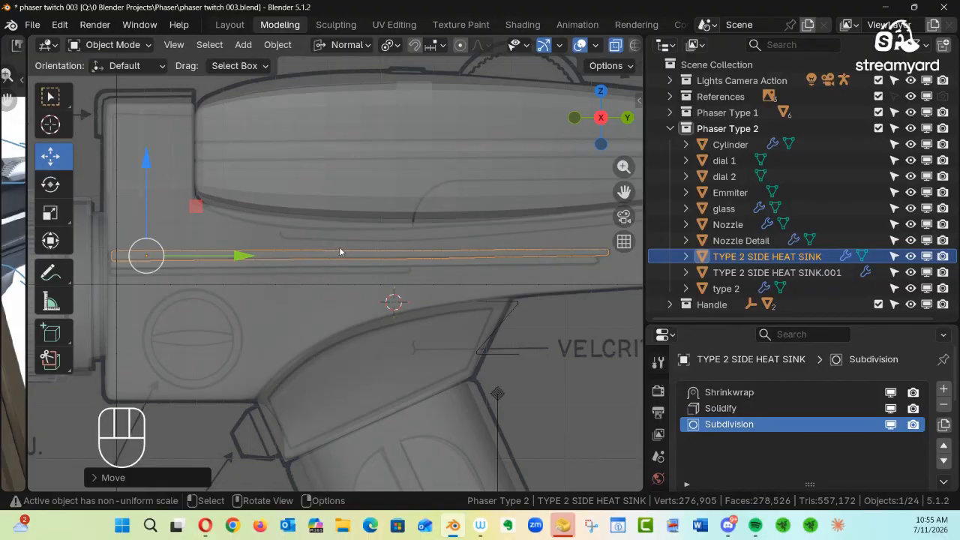
Stretch the upper heat sink strip again by about 1.013 along Y and nudge it a little further forward
key("s")
key("y")
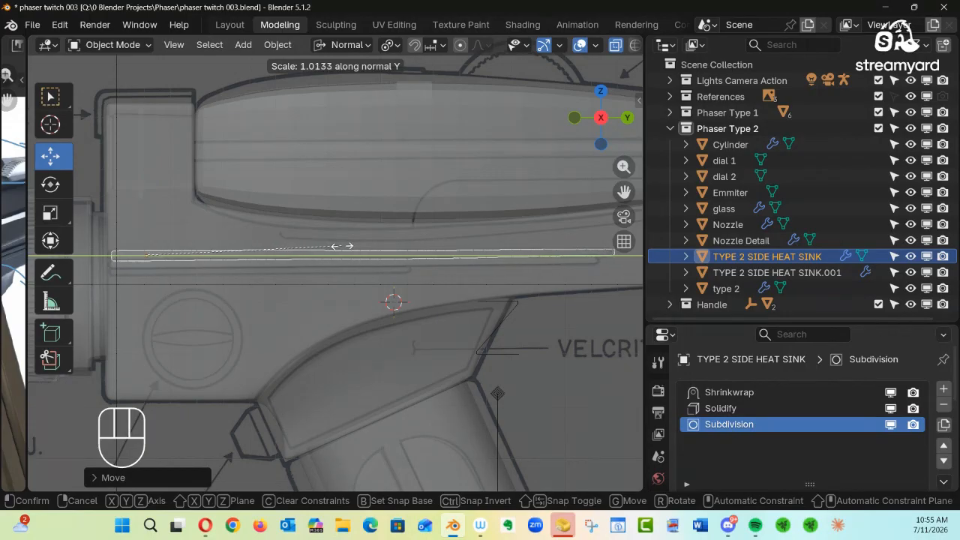
left_click(342, 246)
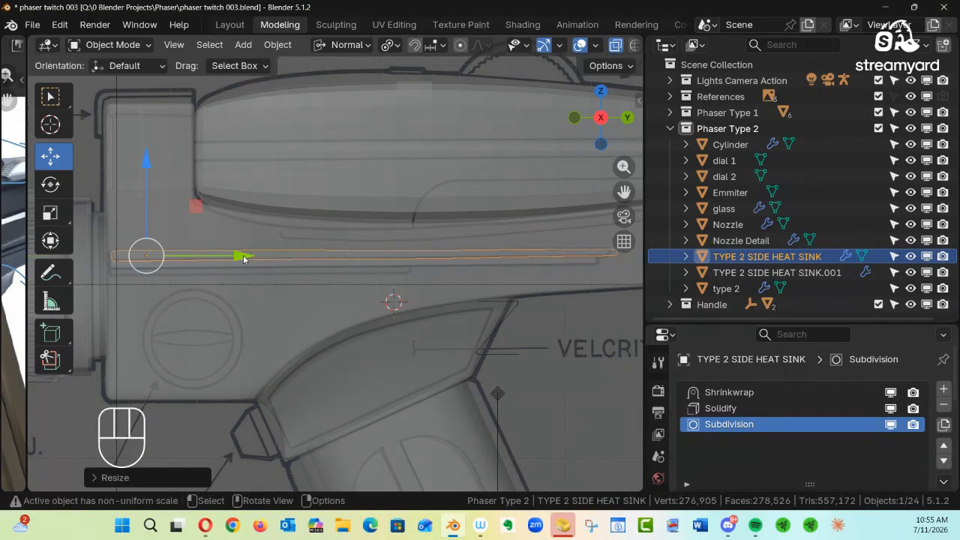
left_click_drag(239, 258, 298, 268)
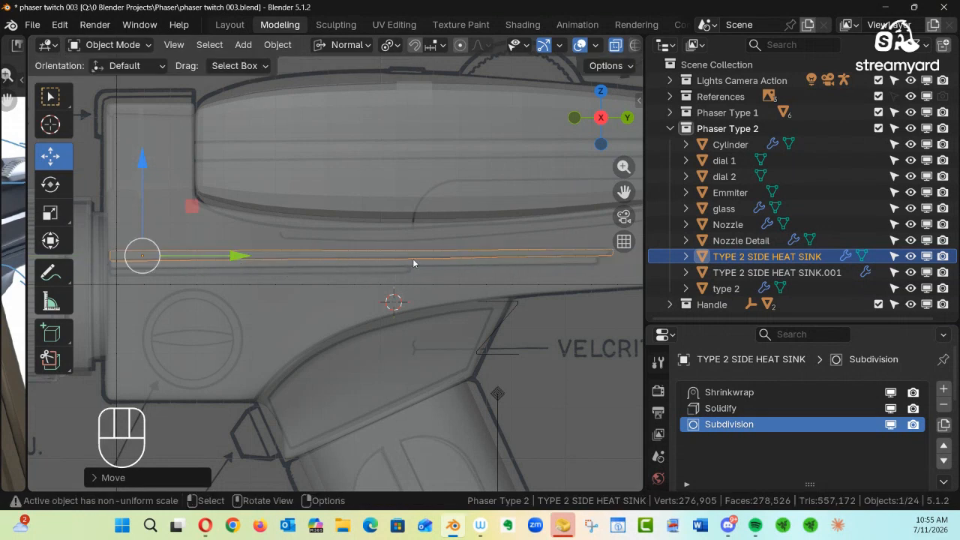
Duplicate TYPE 2 SIDE HEAT SINK.001 about 0.038 m downward along Z in the right side X-ray view
left_click_drag(412, 263, 437, 232, "alt+shift")
key("alt+z")
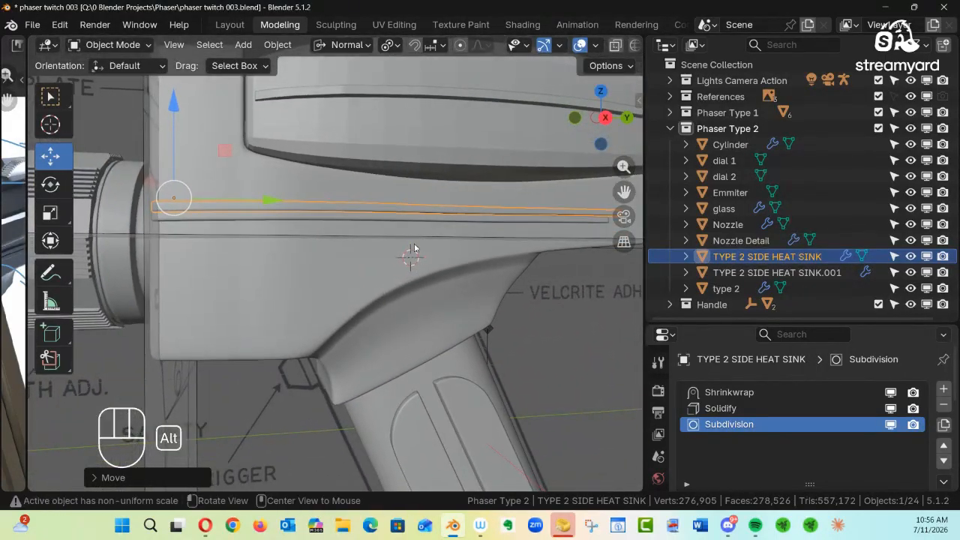
key("KP_3")
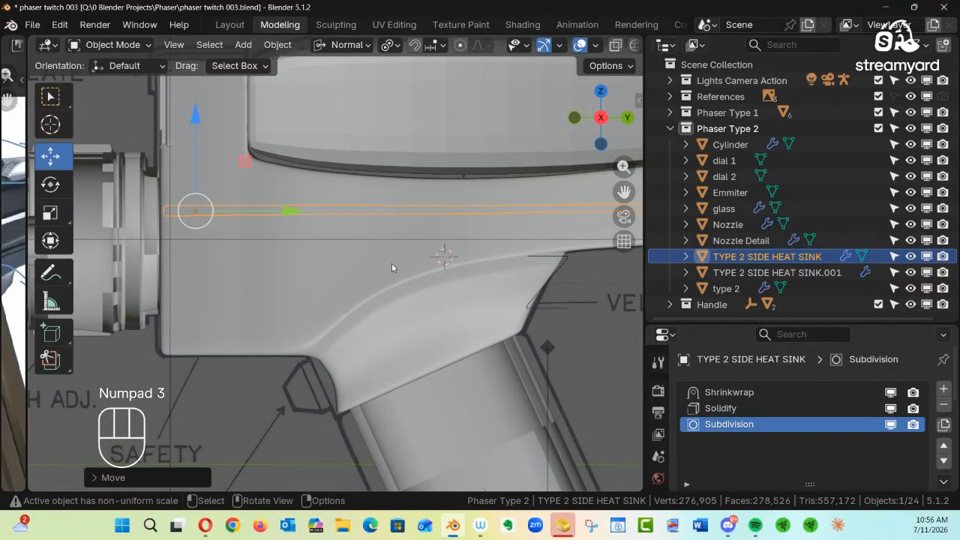
key("alt+z")
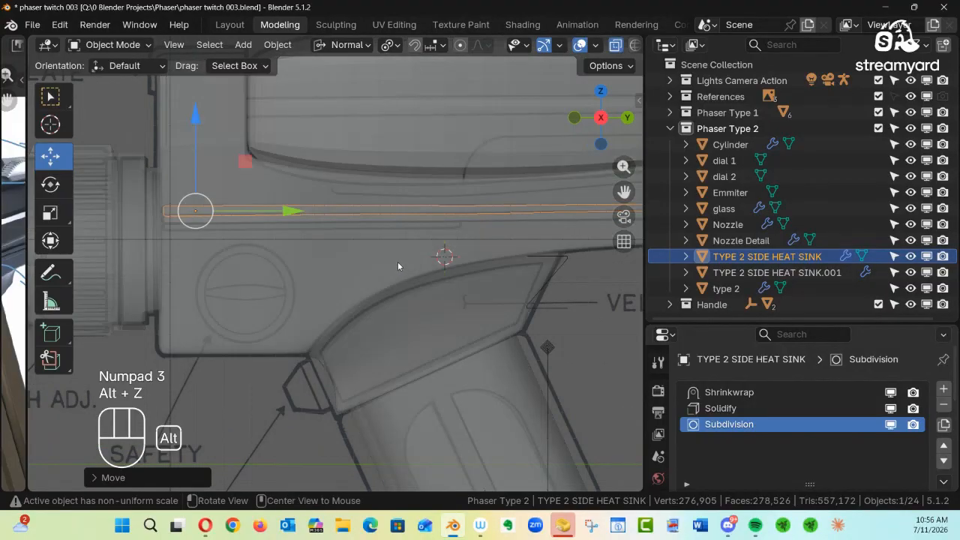
left_click(414, 222)
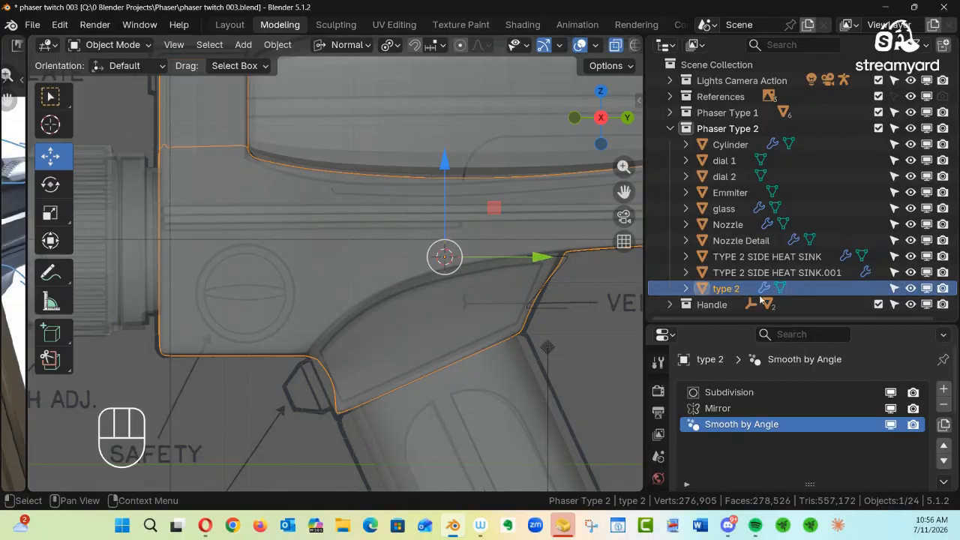
left_click(802, 274)
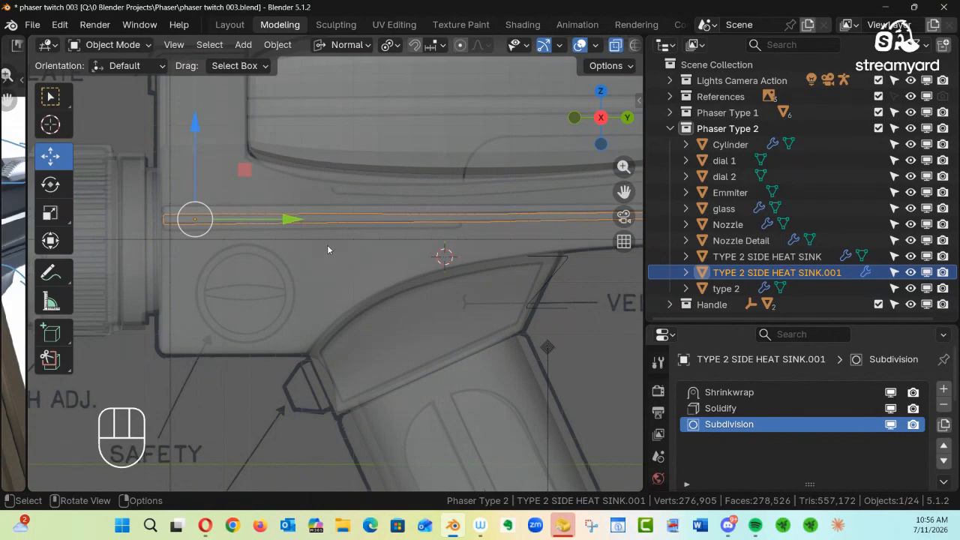
key("shift")
key("shift+d")
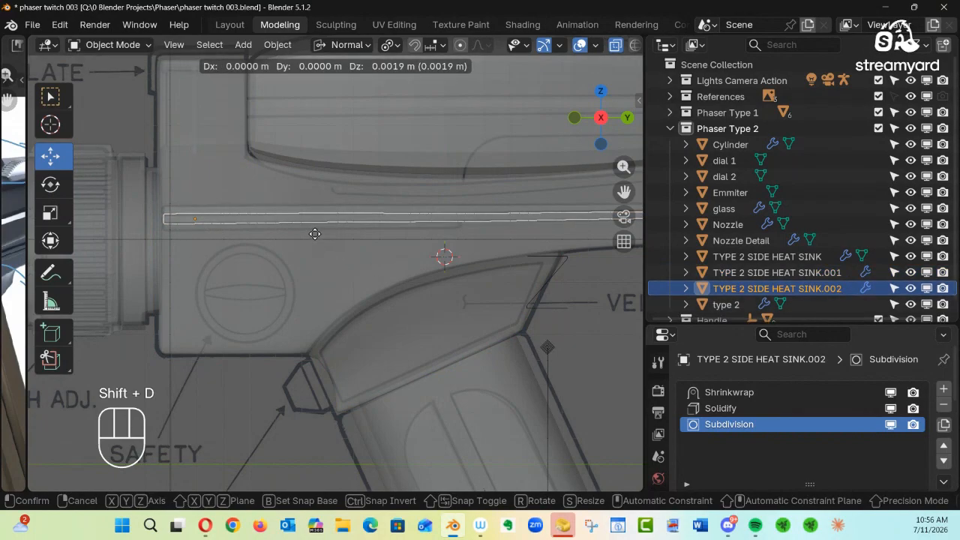
key("z")
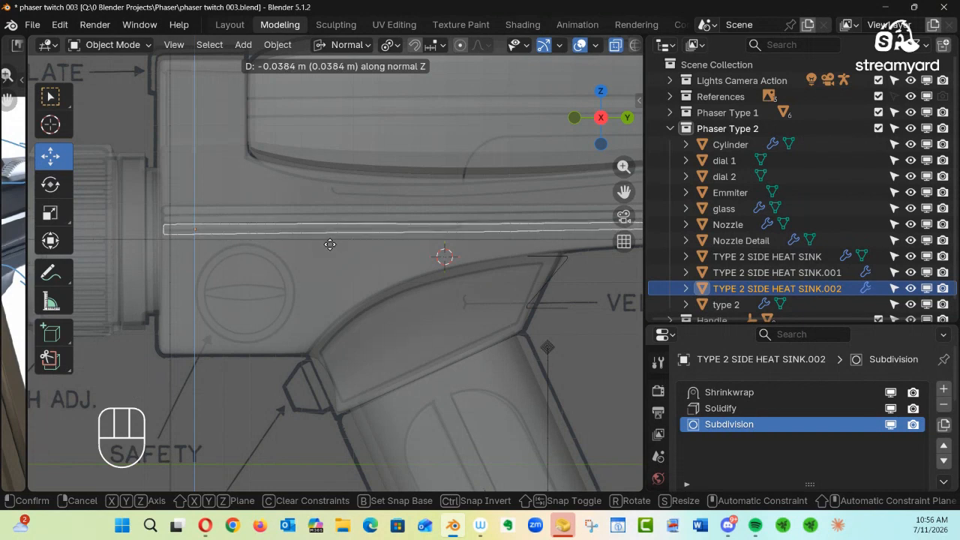
left_click(330, 244)
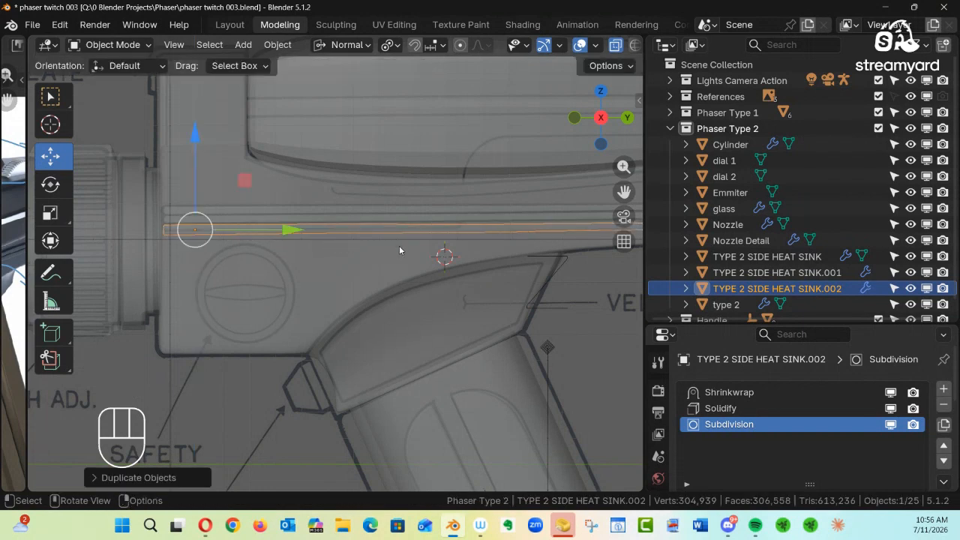
Thin the new third heat sink strip by scaling it to about 0.72 along Z
middle_click_drag(388, 231, 486, 242, "shift")
left_click_drag(487, 238, 475, 246, "alt+shift")
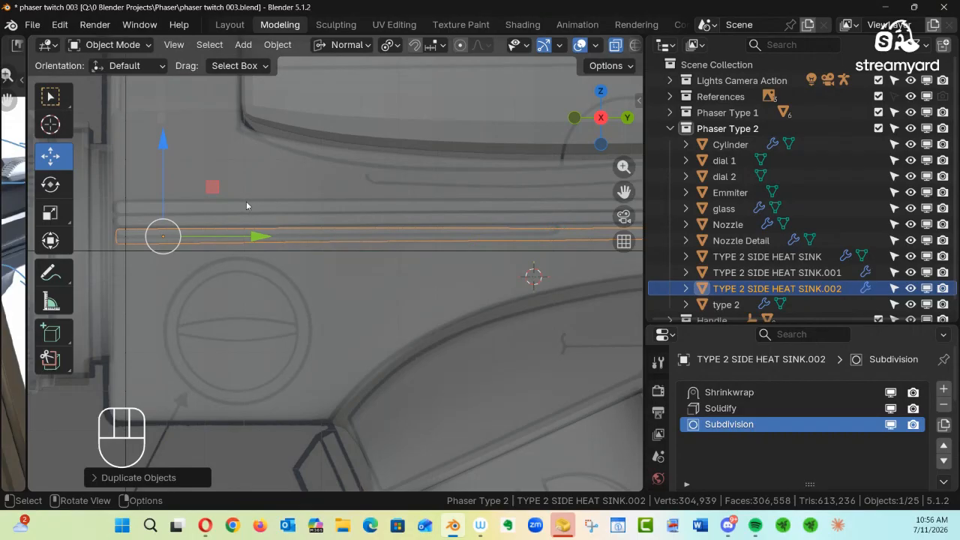
key("s")
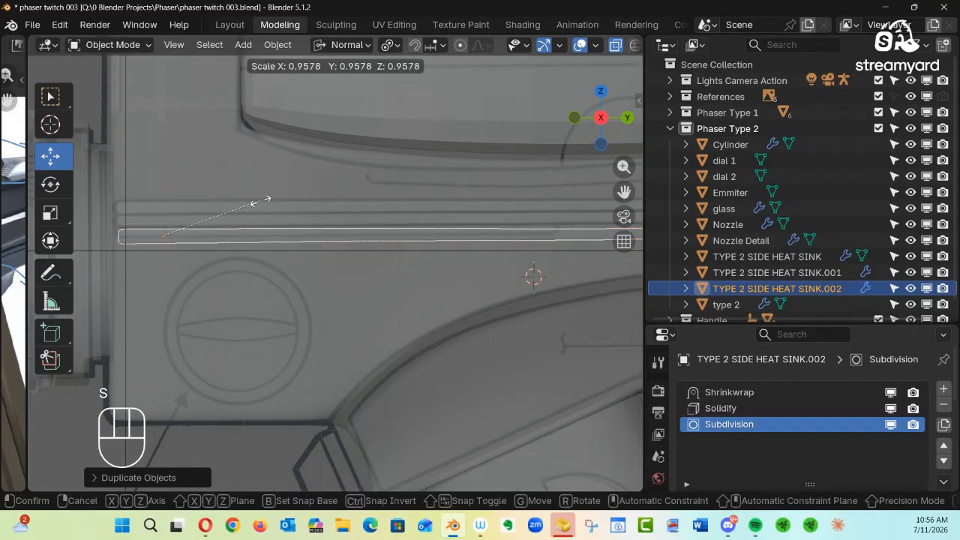
key("z")
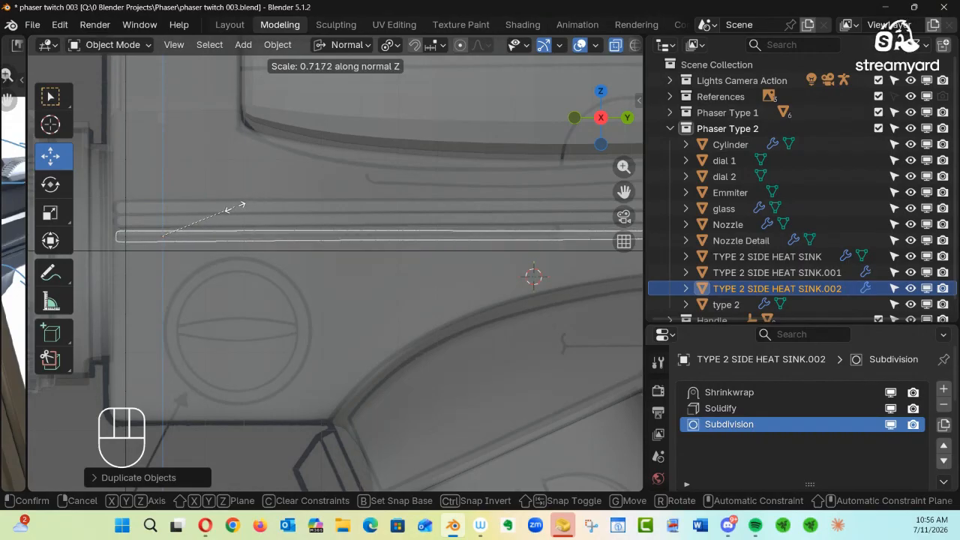
left_click(237, 211)
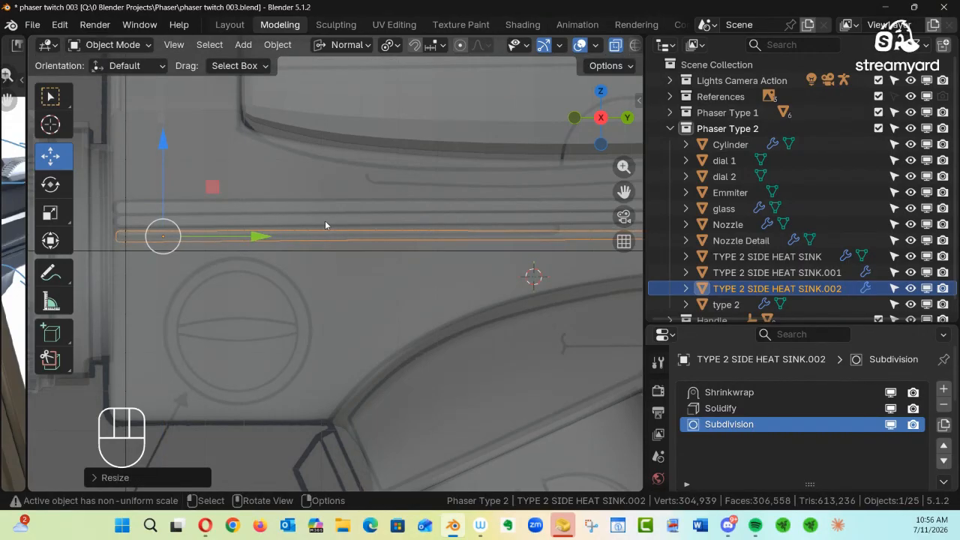
Shorten the third strip to about 0.63 along Y and shift it forward until its front end lines up with the other strips
left_click_drag(364, 205, 294, 224, "ctrl+alt")
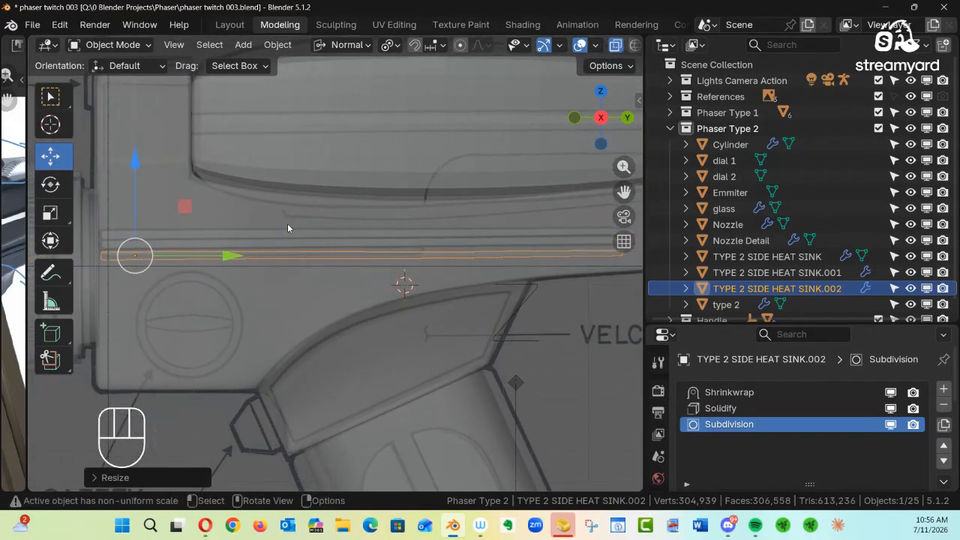
key("s")
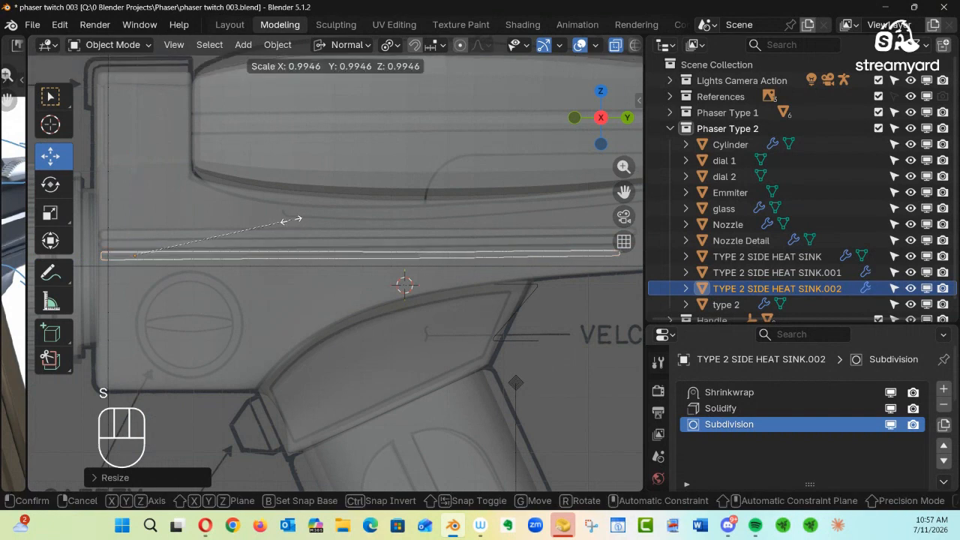
key("y")
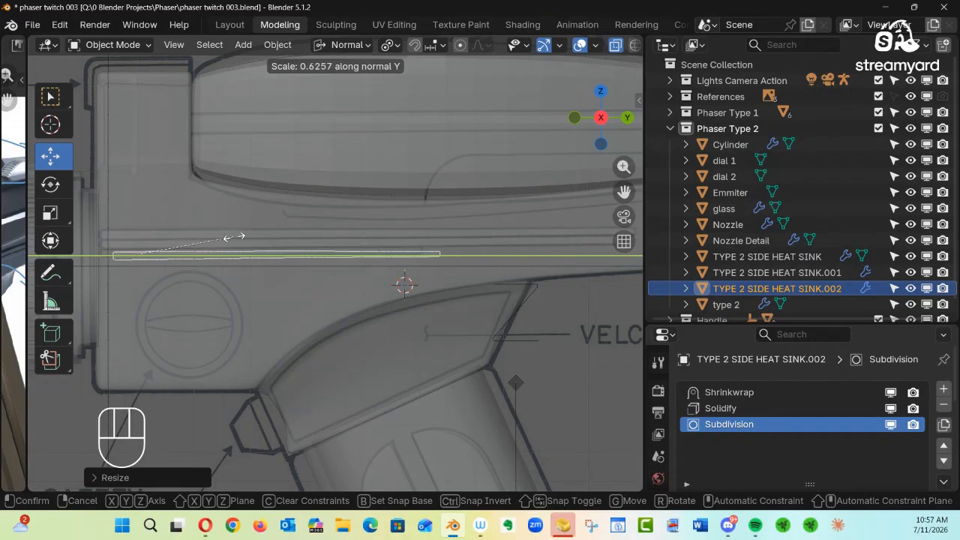
left_click(233, 237)
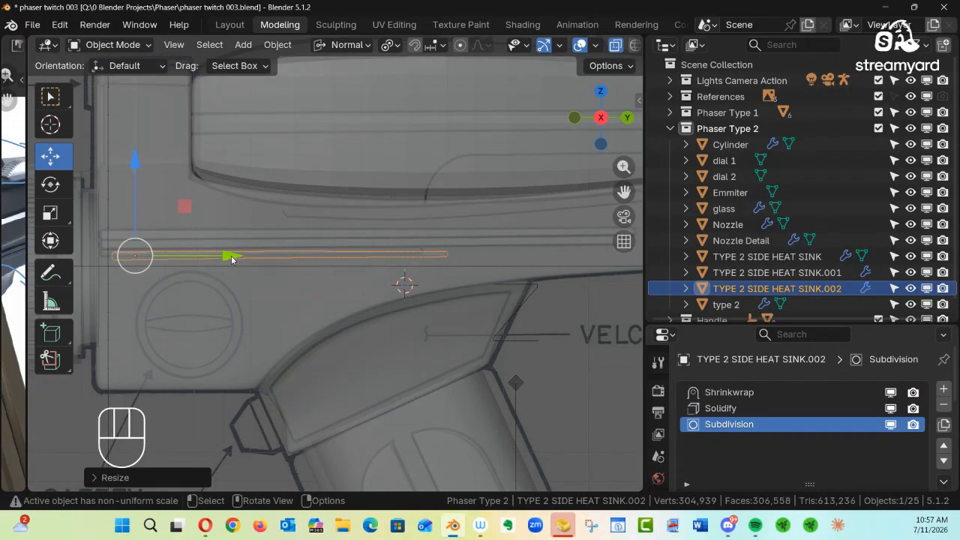
left_click_drag(233, 260, 216, 257)
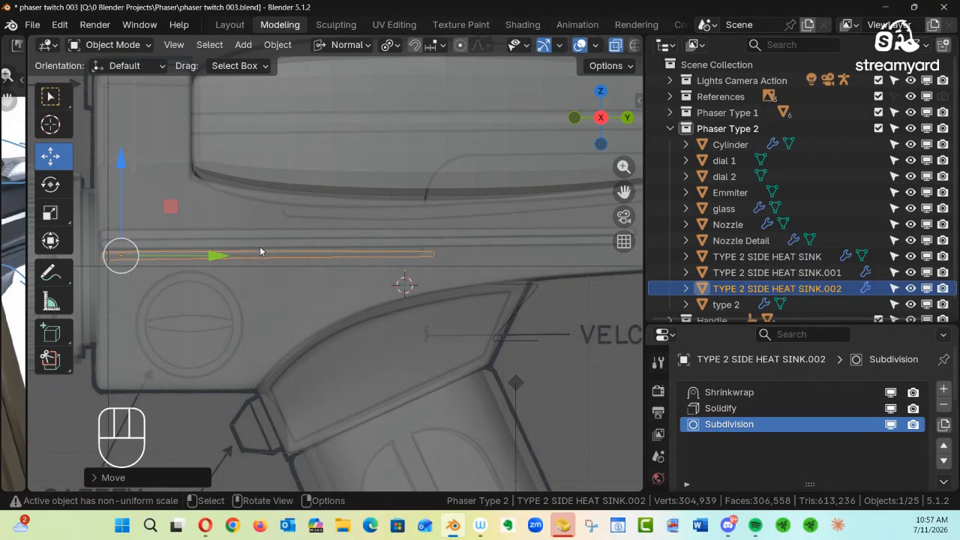
Raise the third strip slightly along Z toward the strip above it, then deselect it and turn off X-ray
middle_click_drag(288, 249, 465, 224, "ctrl")
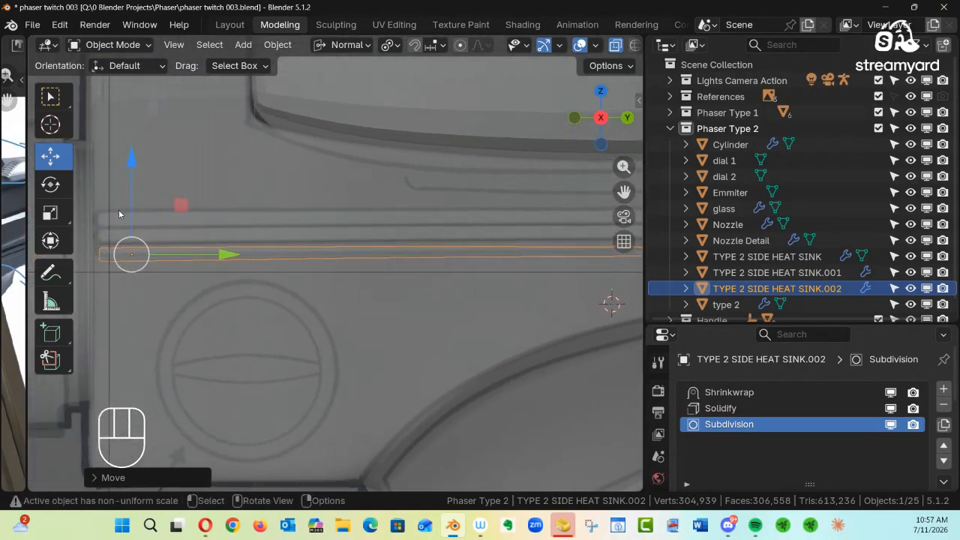
left_click(132, 162)
mouse_move(131, 158)
left_mouse_down()
mouse_move(132, 149)
mouse_move(128, 157)
left_mouse_up()
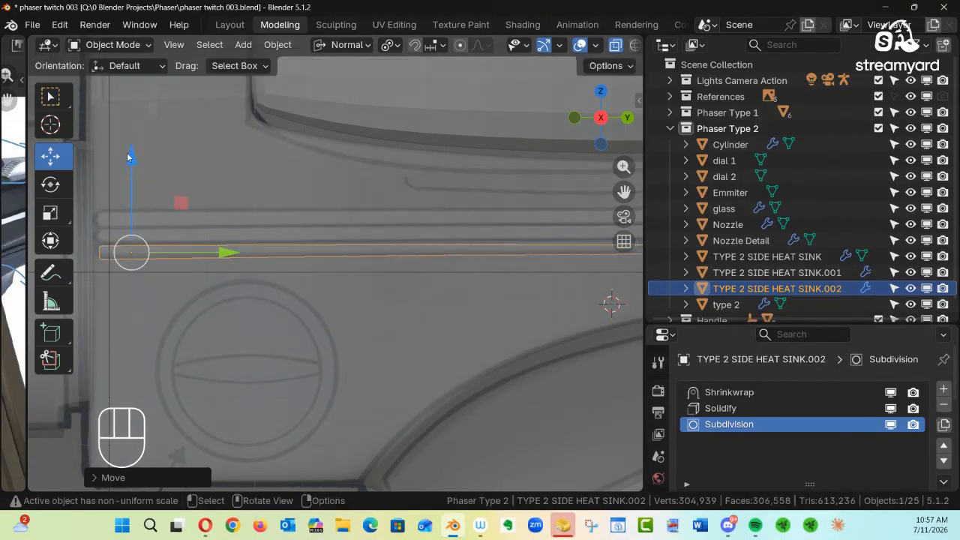
left_click_drag(248, 242, 254, 267, "alt+shift")
left_click_drag(307, 227, 195, 271, "alt+shift")
key("alt+z")
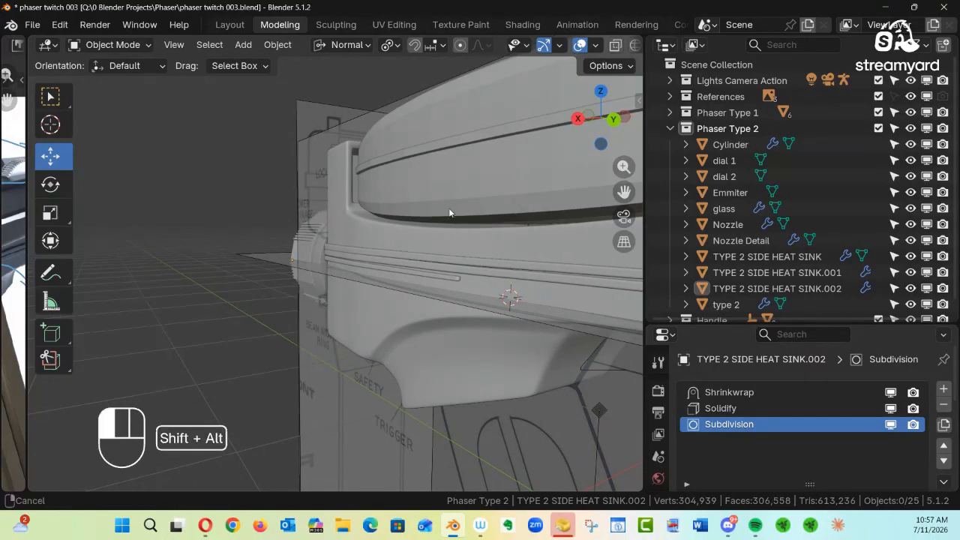
Select the type 2 body from the side and open its mesh in Edit Mode
left_click_drag(448, 208, 354, 258, "alt+shift")
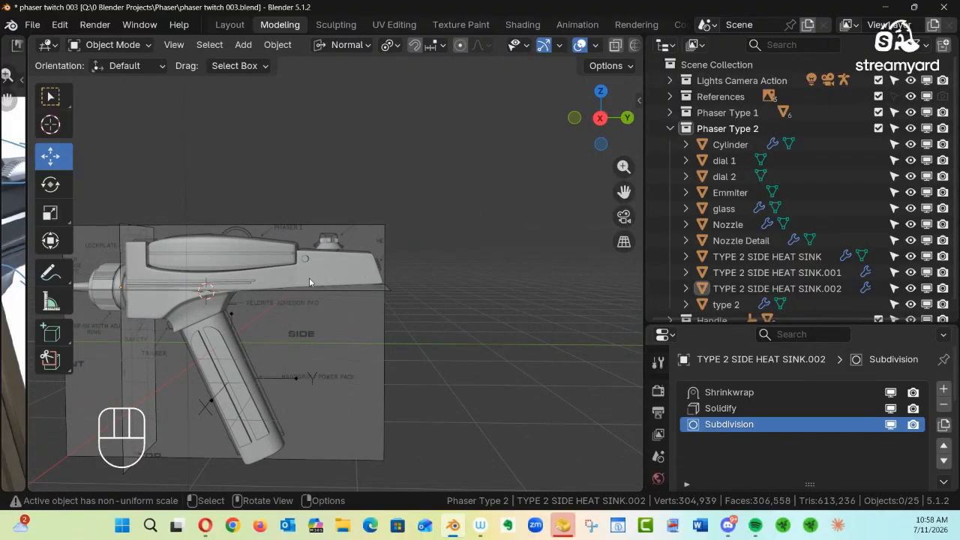
left_click_drag(357, 261, 420, 247, "ctrl+alt")
left_click_drag(420, 248, 459, 283, "alt+shift")
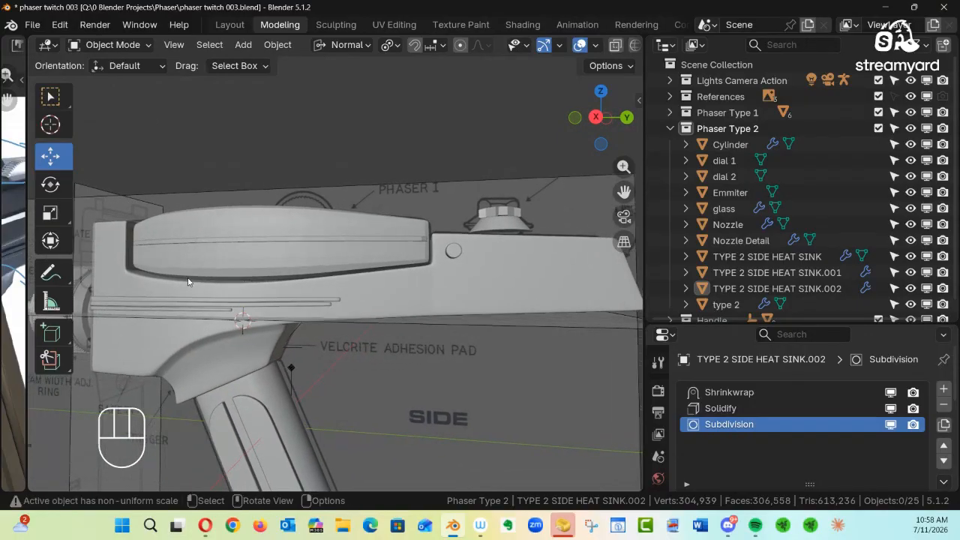
left_click(198, 296)
left_click(313, 292)
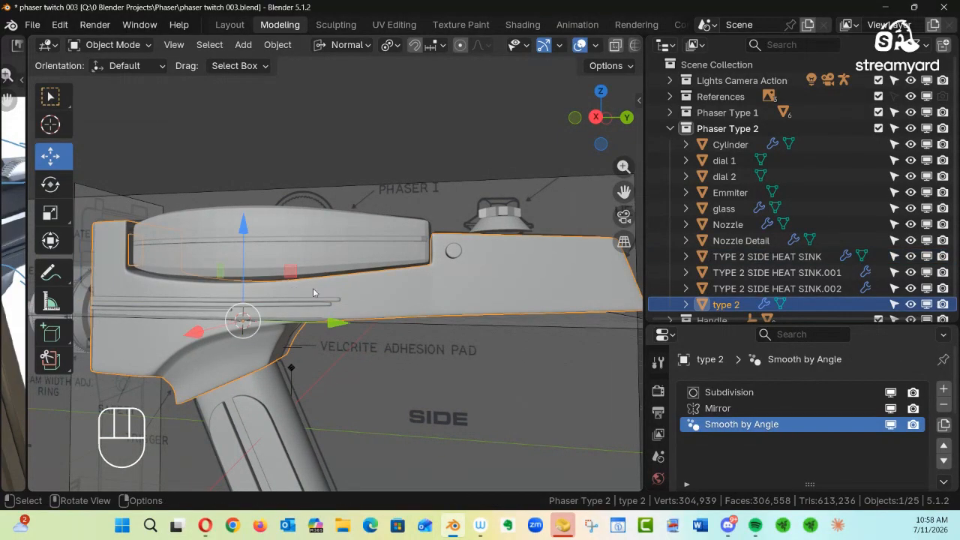
key("Tab")
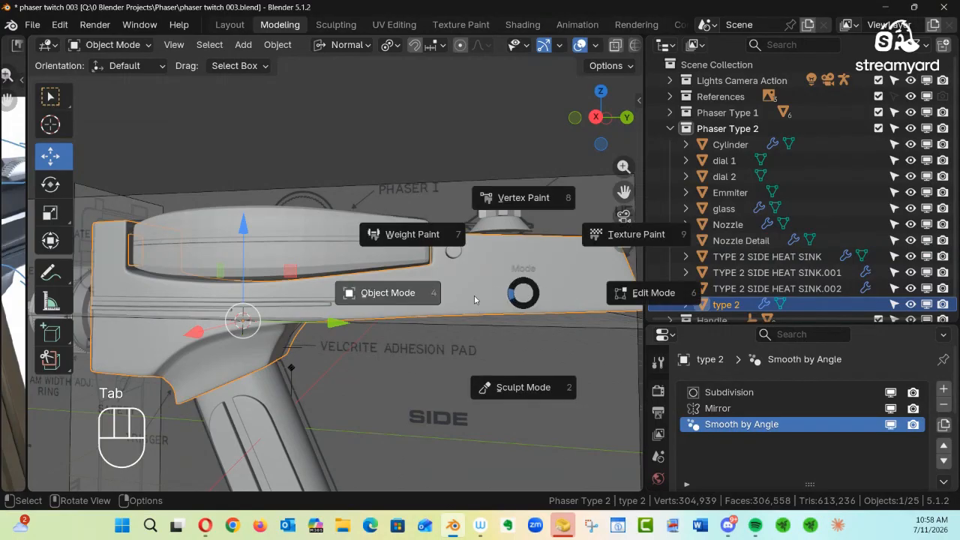
left_click(622, 292)
key("space")
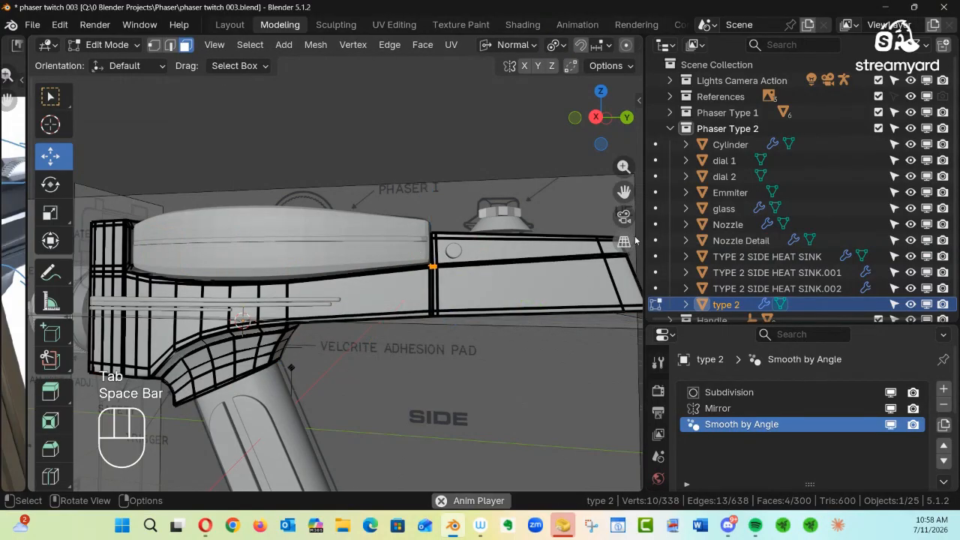
Widen the 3D viewport over the outliner area and return to Object Mode
left_click(655, 239)
left_click_drag(644, 239, 903, 238)
middle_click_drag(687, 286, 479, 267, "alt+shift")
key("a")
key("Tab")
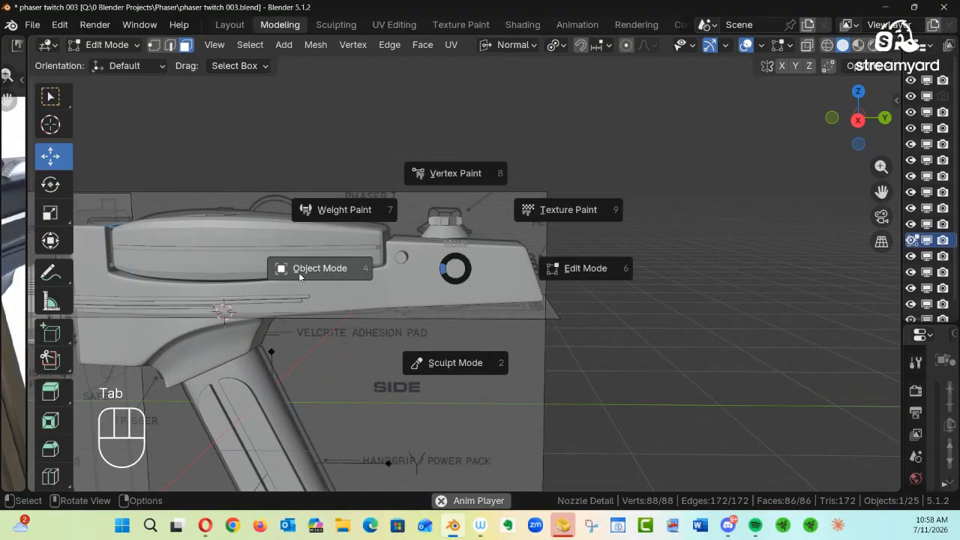
left_click(305, 269)
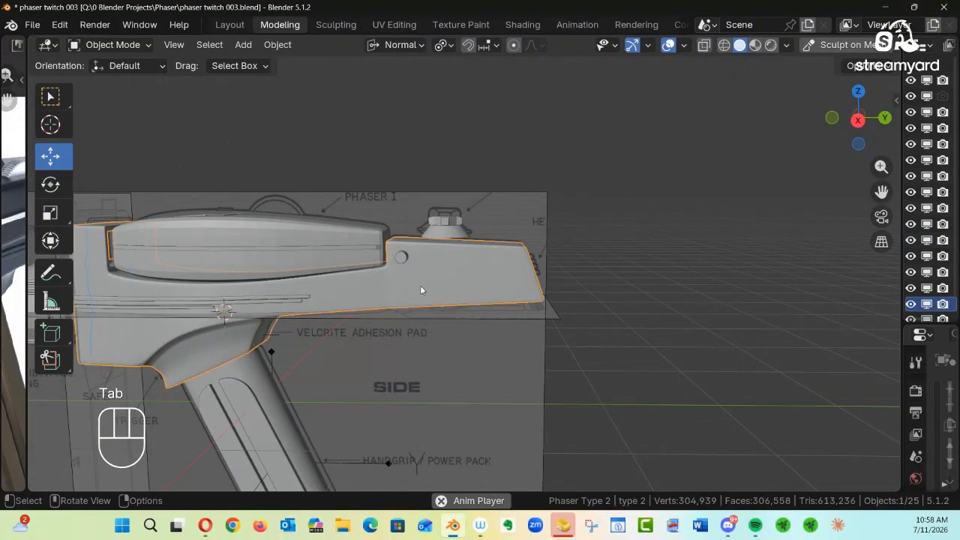
Open the type 2 body's mesh for editing, with its rear end in the right orthographic view and X-ray on
key("Tab")
left_click(566, 283)
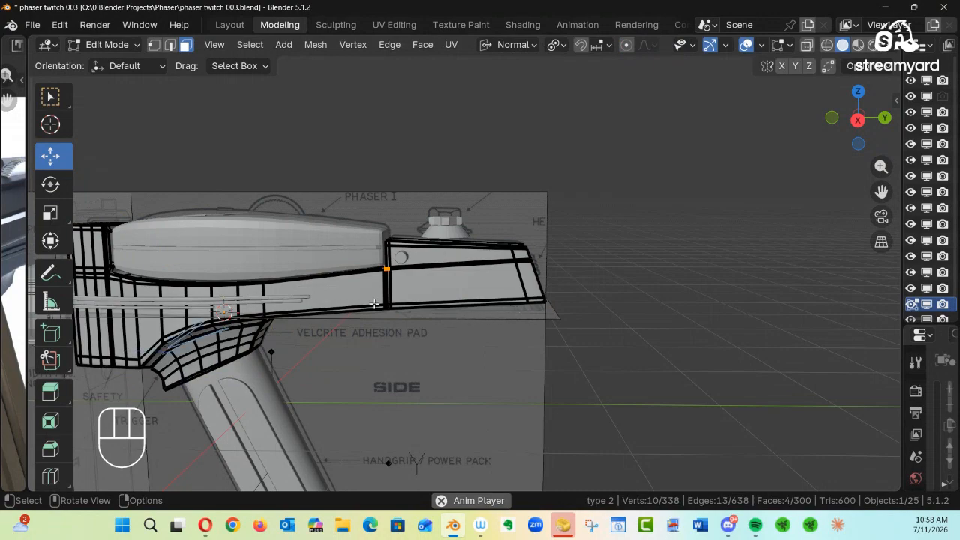
left_click_drag(630, 302, 575, 267, "ctrl+alt")
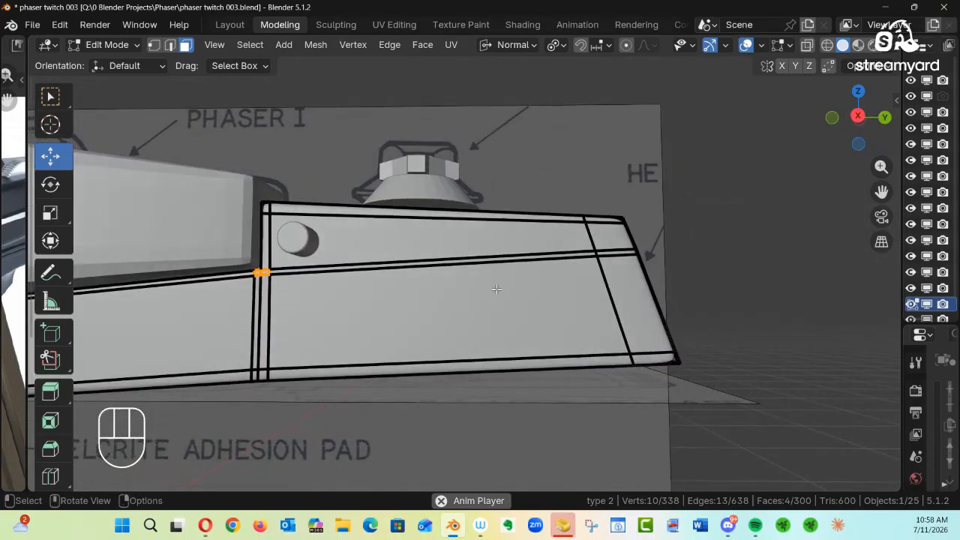
key("KP_3")
key("alt+z")
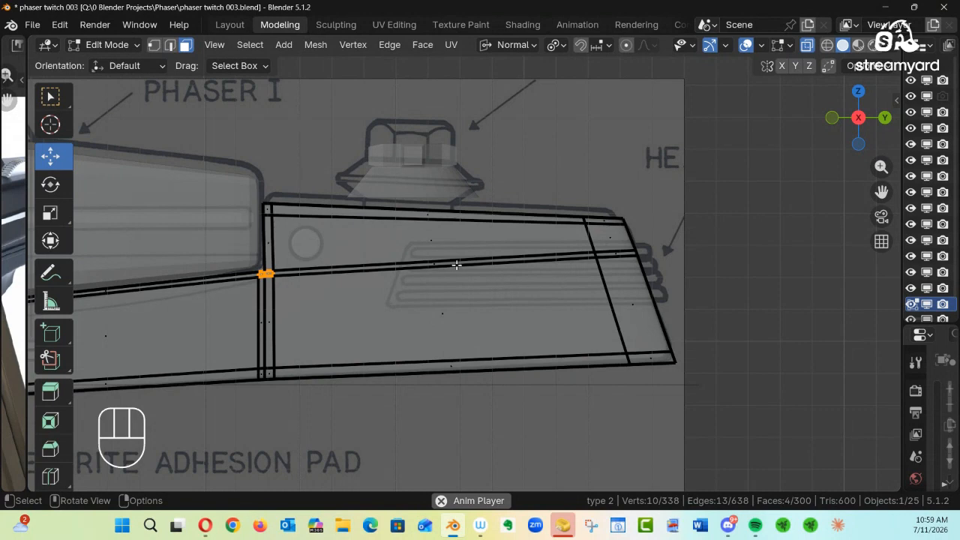
Annotate the outline of the rear heat sink fins over the reference drawing, undo the last stroke, and return to the Move tool
left_click(55, 281)
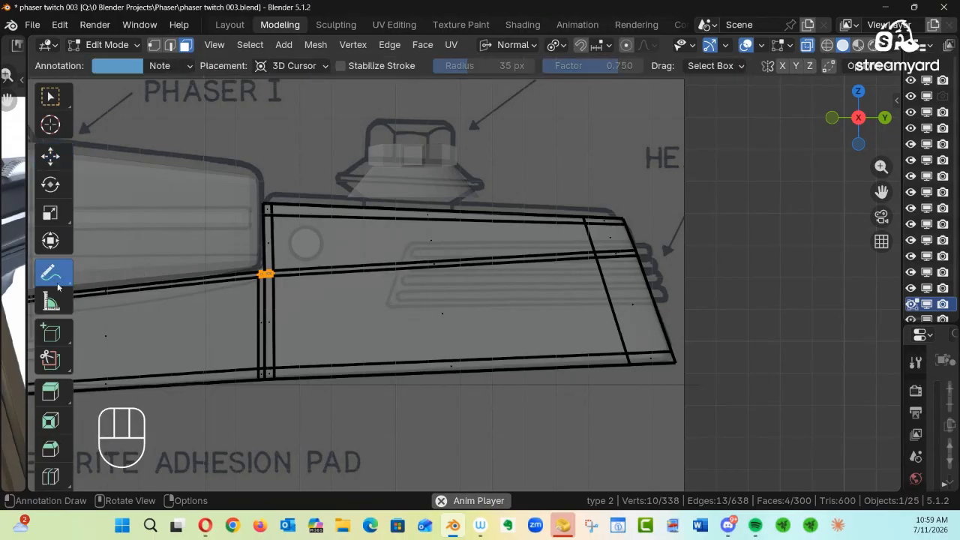
mouse_move(408, 242)
left_mouse_down()
mouse_move(387, 302)
mouse_move(684, 297)
left_mouse_up()
left_click_drag(405, 241, 657, 240)
mouse_move(514, 245)
left_mouse_down()
mouse_move(411, 238)
mouse_move(388, 305)
mouse_move(674, 297)
mouse_move(644, 303)
left_mouse_up()
key("ctrl+z")
key("ctrl+shift+z")
key("ctrl+z")
key("ctrl+shift+z")
key("ctrl+z")
left_click(57, 164)
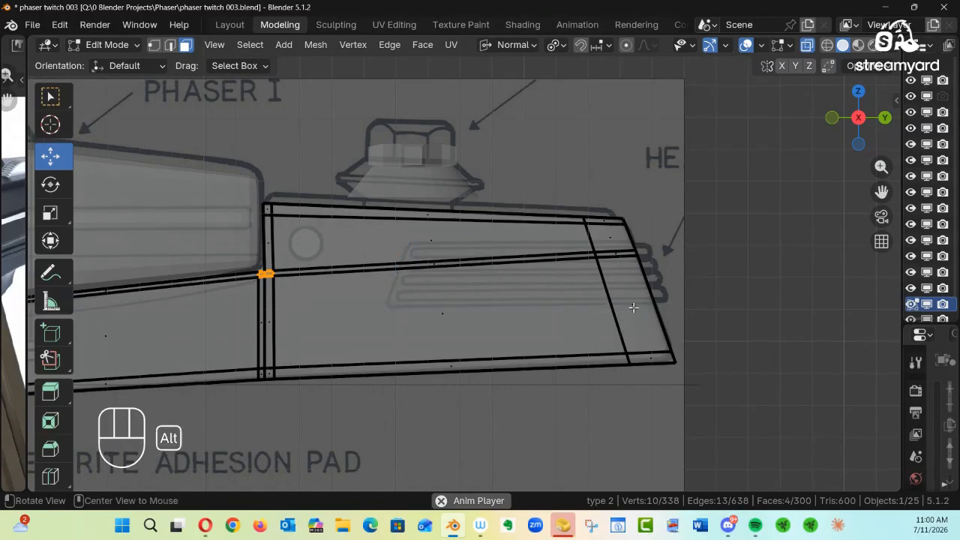
Select the middle horizontal edge pair at the body's rear end and vertex-slide its lower edge down toward the centre of the reference heat sink
middle_click_drag(630, 307, 571, 287, "alt")
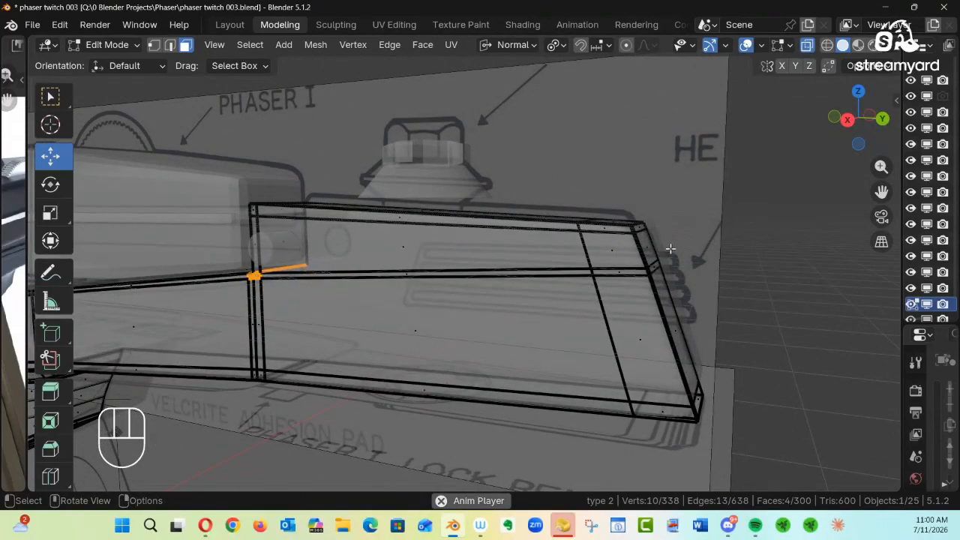
key("2")
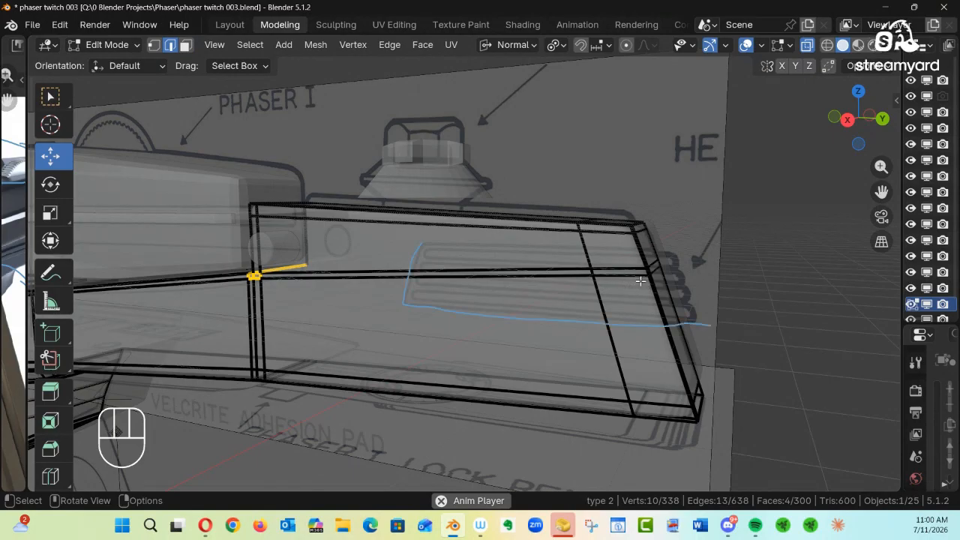
left_click(688, 259)
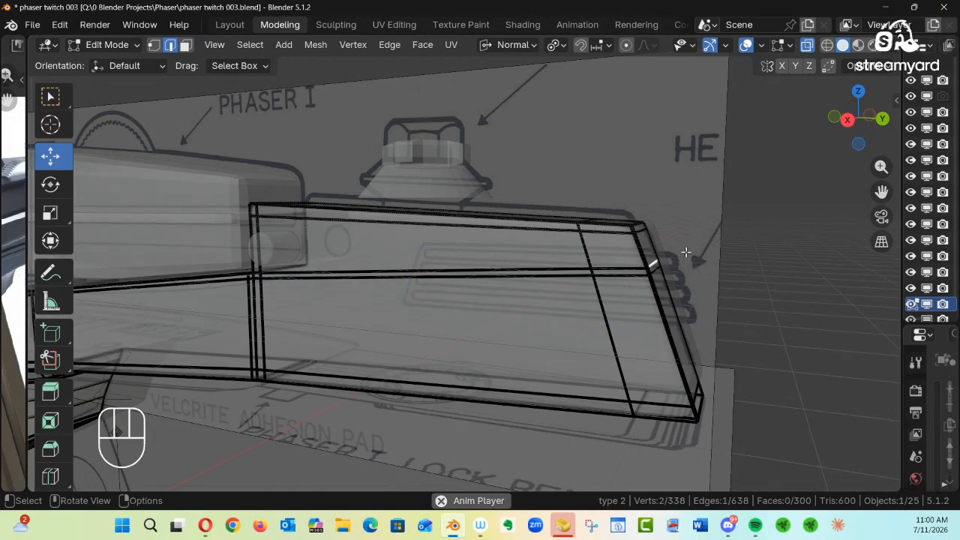
left_click_drag(700, 222, 660, 279)
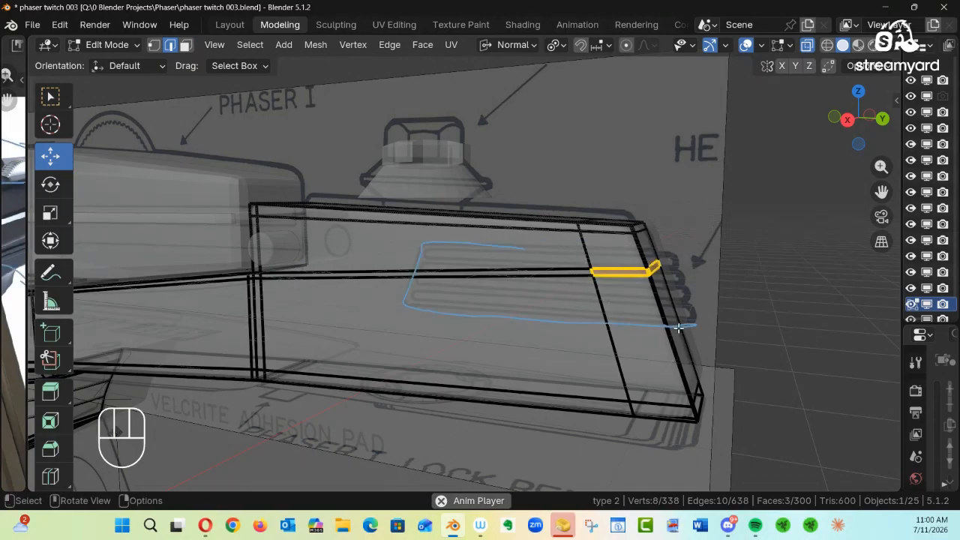
key("KP_3")
key("KP_Enter")
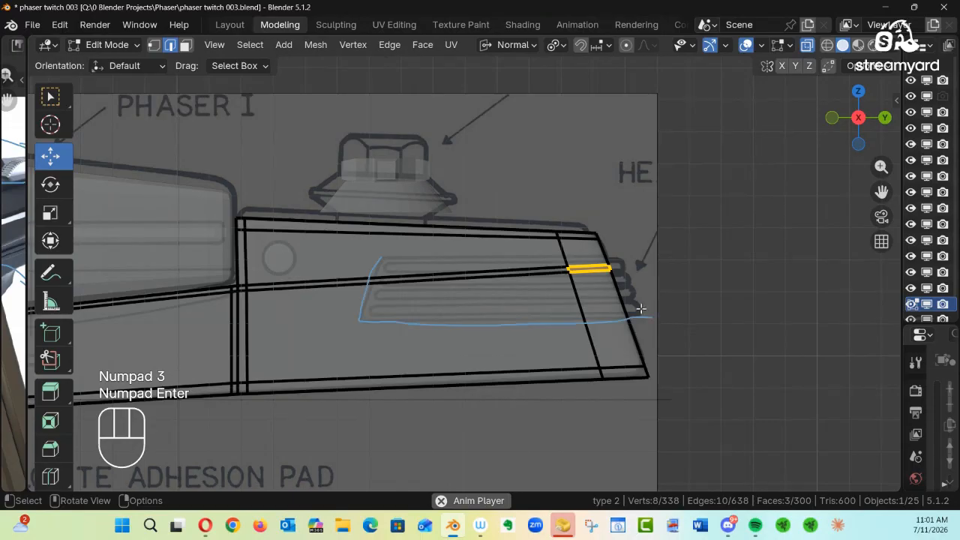
key("g")
key("g")
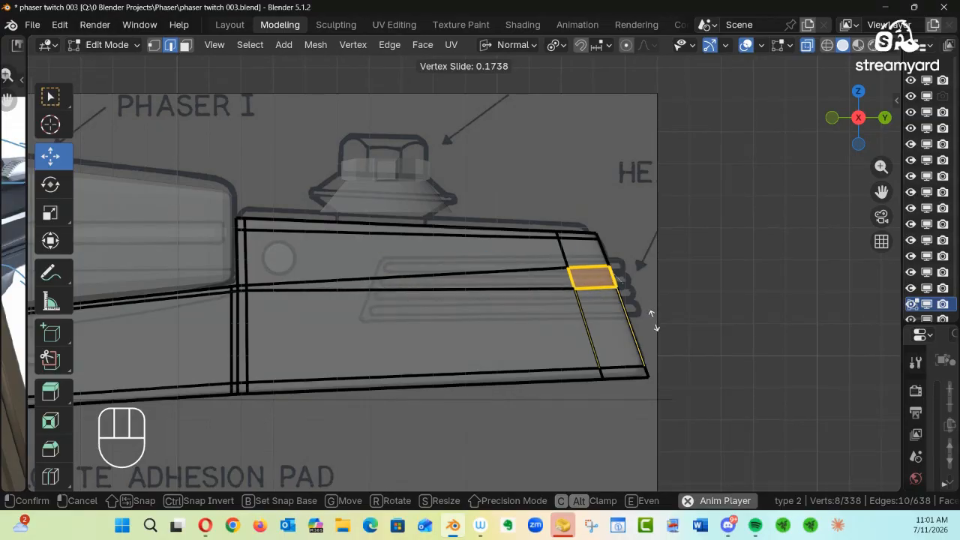
left_click(653, 318)
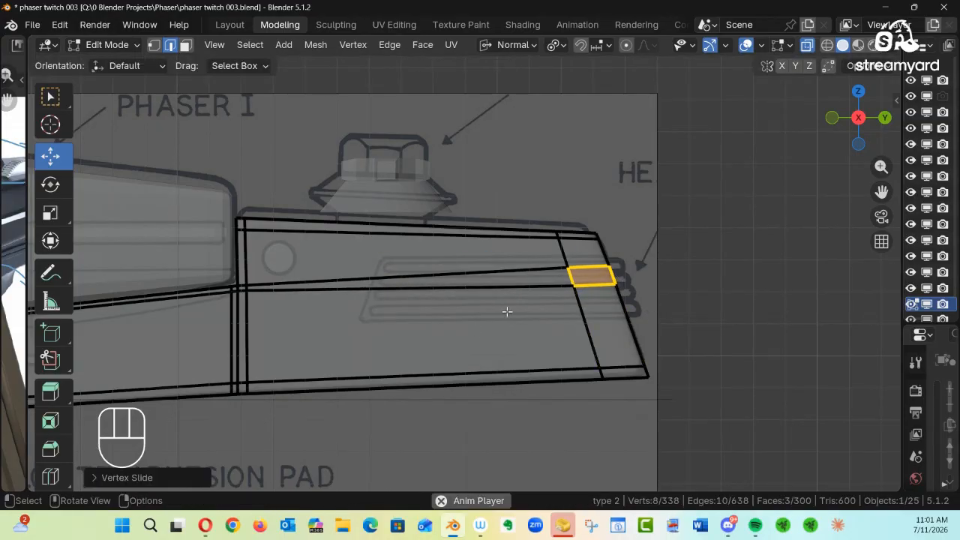
Edge-slide the upper edge of the rear middle pair about -0.67, bringing it down close to the lower edge
left_click_drag(602, 305, 558, 278, "ctrl+alt")
left_click(612, 280)
left_click_drag(632, 260, 510, 303)
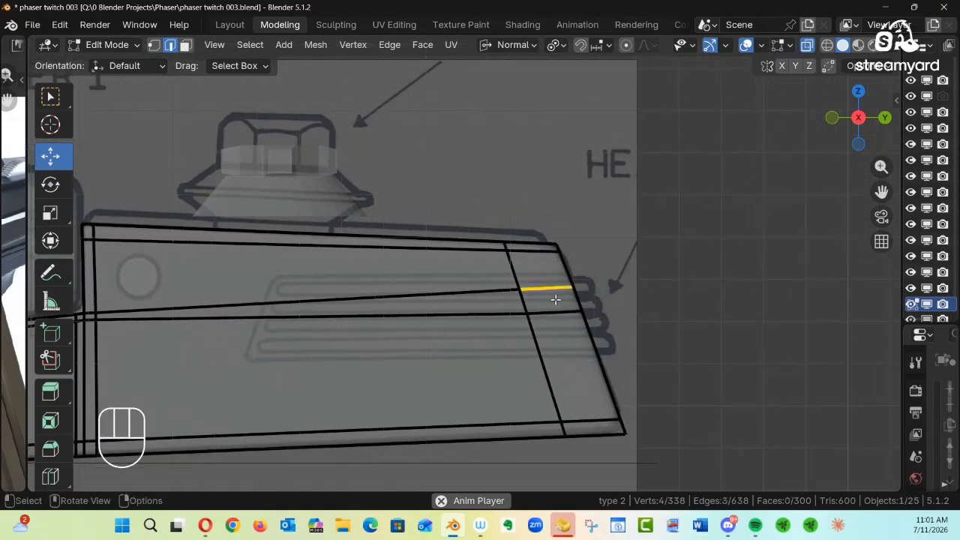
key("g")
key("g")
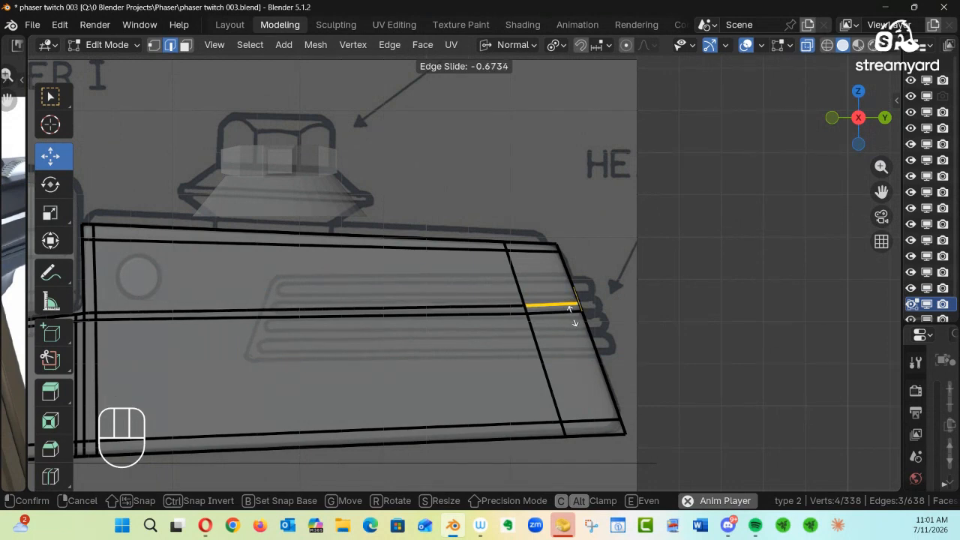
left_click(574, 320)
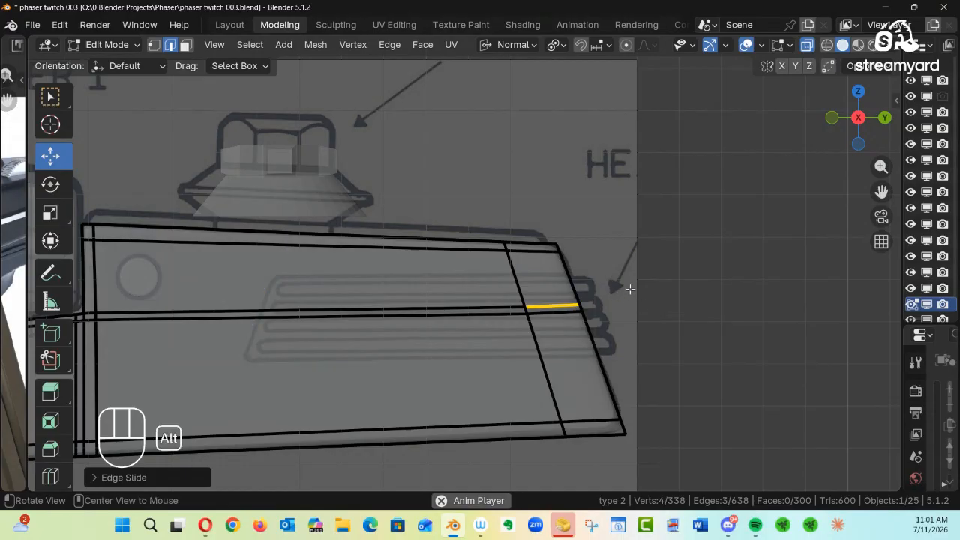
left_click_drag(630, 288, 517, 347, "ctrl+alt")
mouse_move(490, 328)
left_mouse_down("ctrl+alt")
mouse_move(567, 268)
mouse_move(597, 228)
mouse_move(565, 291)
mouse_move(730, 231)
mouse_move(596, 248)
left_mouse_up("ctrl+alt")
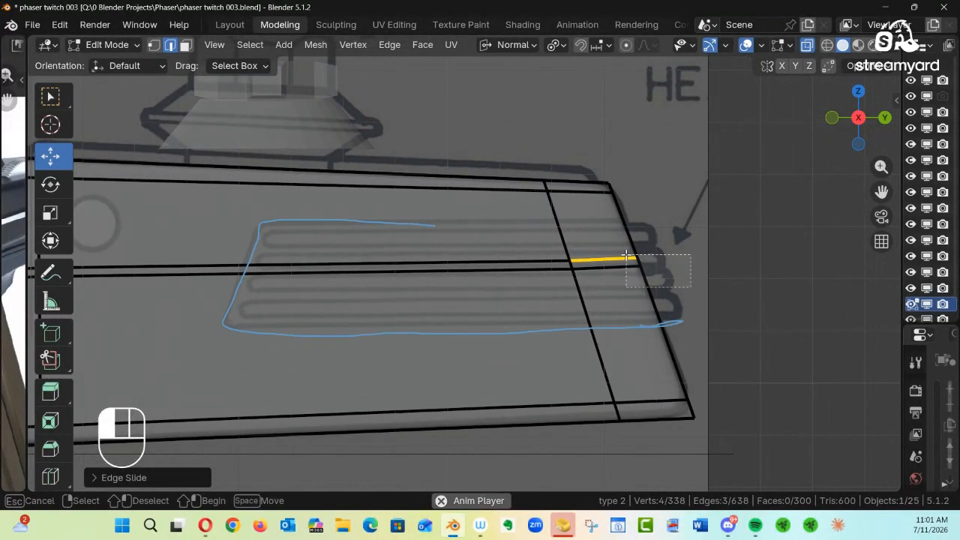
left_click(649, 258)
mouse_move(728, 265)
left_mouse_down()
mouse_move(567, 253)
mouse_move(568, 269)
mouse_move(550, 252)
left_mouse_up()
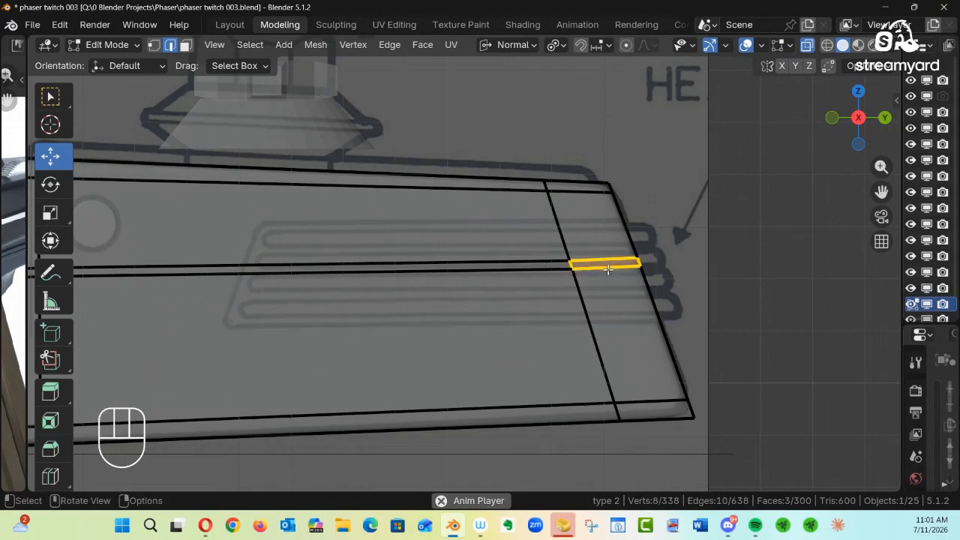
key("g")
key("g")
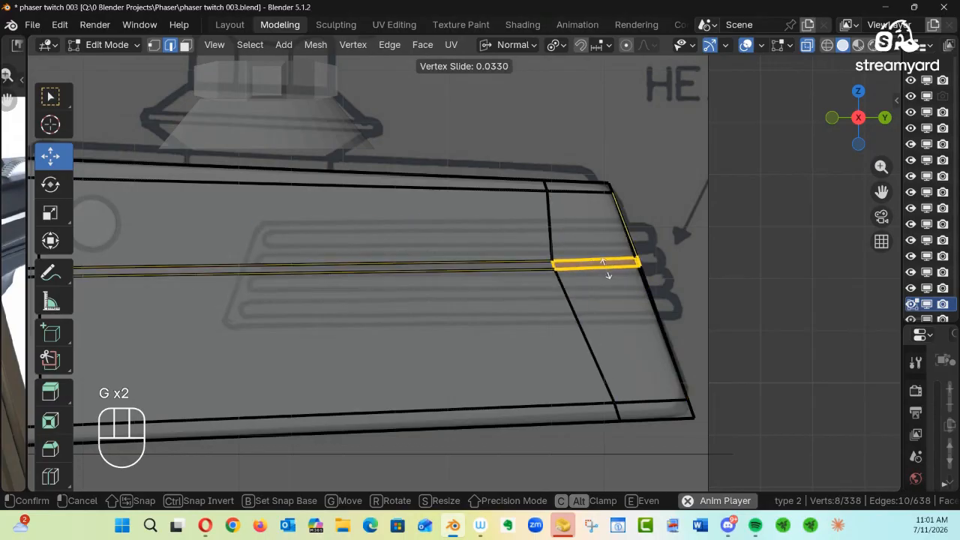
key("Escape")
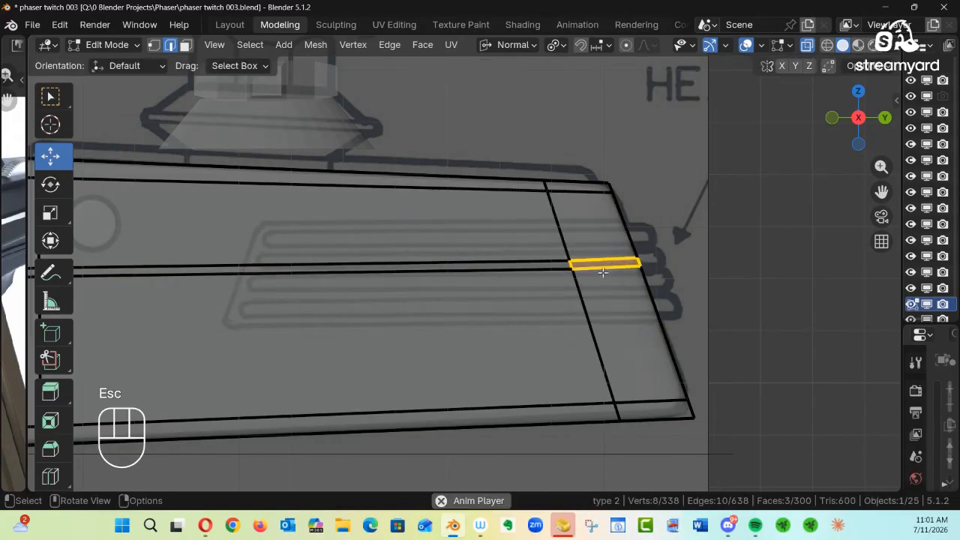
Fine-tune the lower edge of the rear middle pair with a very small edge slide
left_click(684, 270)
left_click_drag(679, 281, 652, 269)
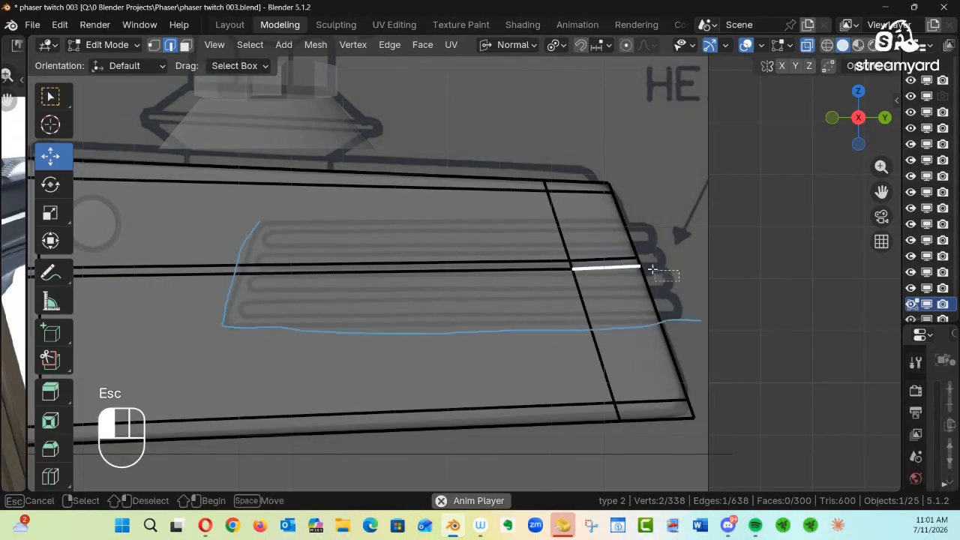
left_click_drag(590, 262, 570, 264)
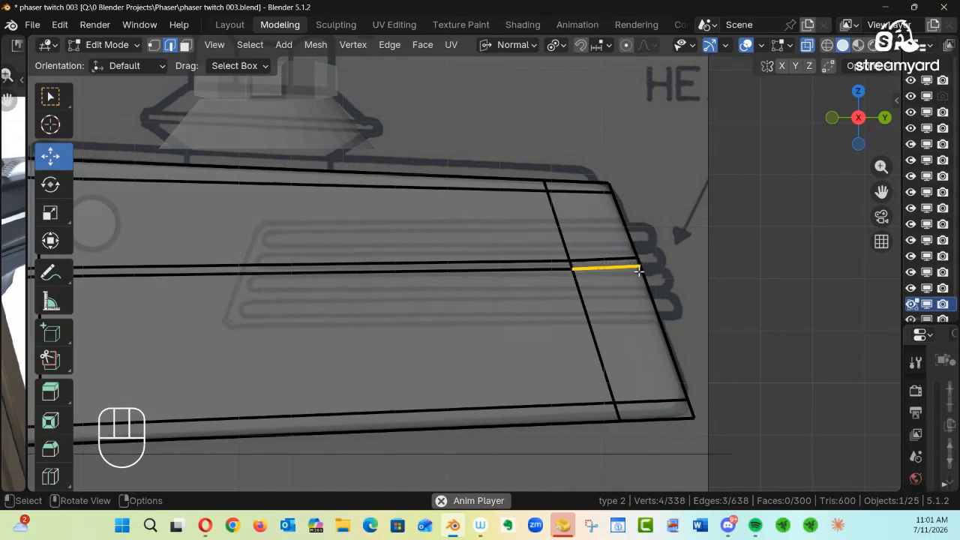
key("g")
key("g")
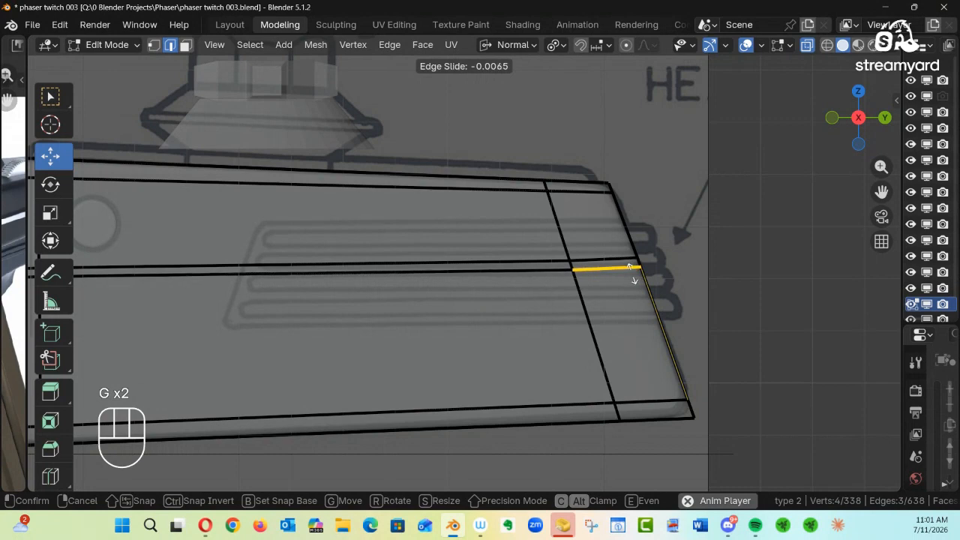
left_click(630, 268)
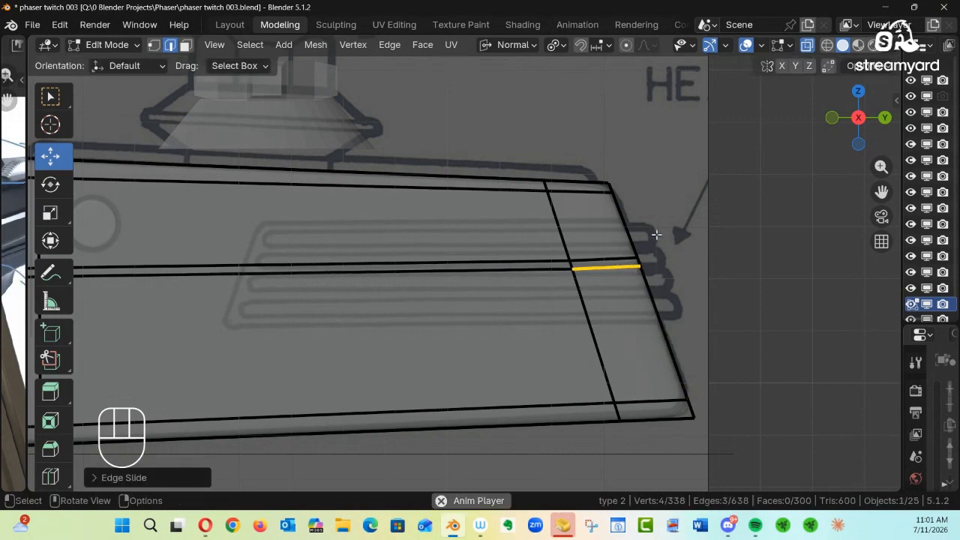
Edge-slide the upper edge of the rear middle pair by about -0.06 and deselect everything
left_click(577, 264, "shift")
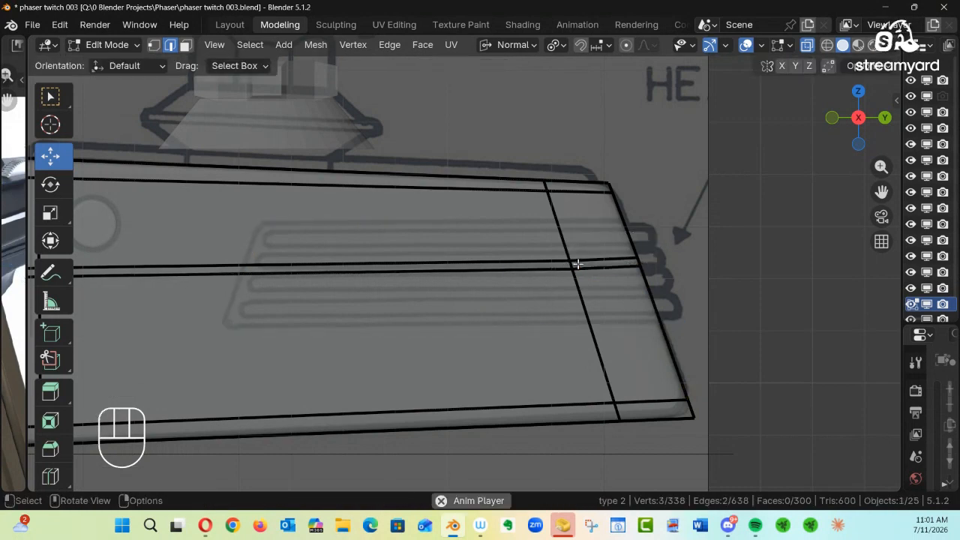
left_click_drag(658, 239, 563, 263)
key("g")
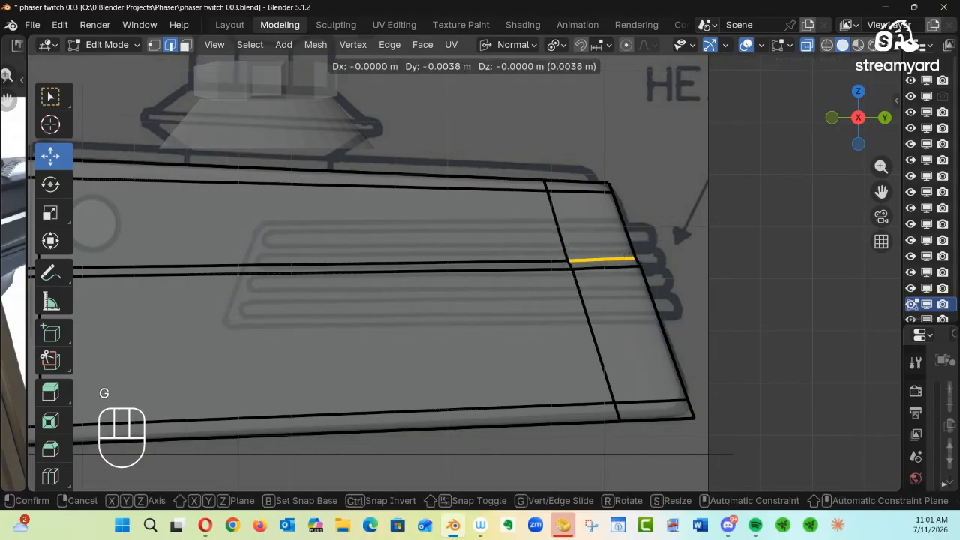
key("g")
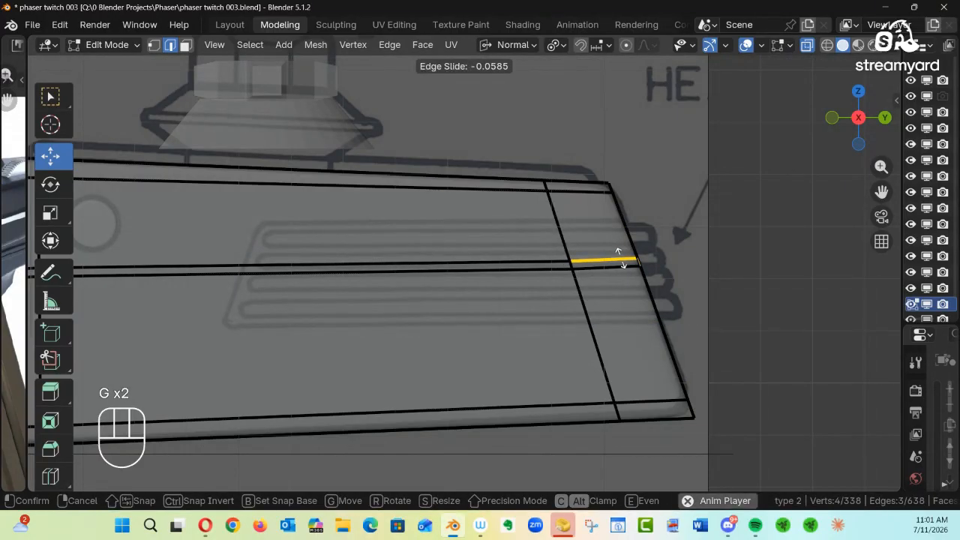
left_click(621, 259)
left_click(734, 307)
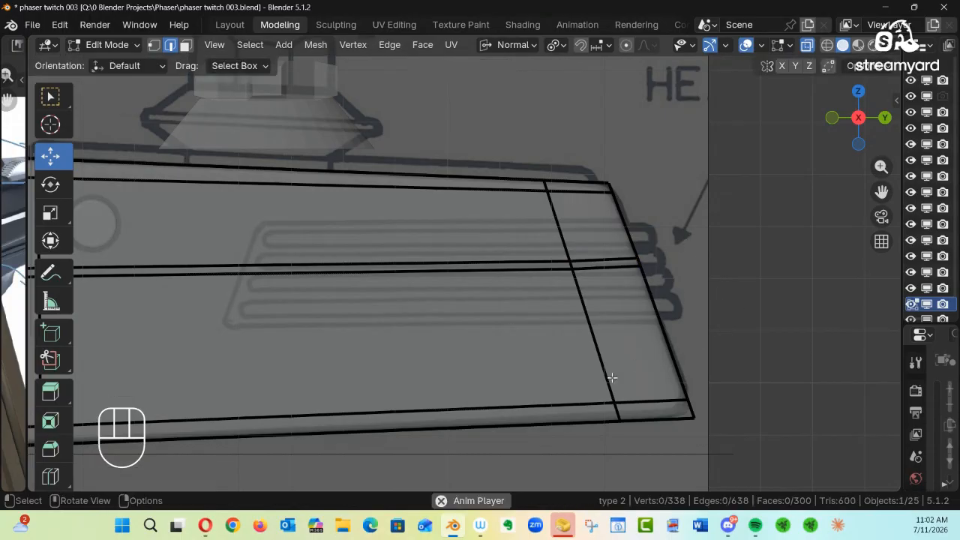
mouse_move(498, 322)
left_mouse_down("ctrl+alt")
mouse_move(484, 368)
mouse_move(499, 330)
mouse_move(414, 363)
mouse_move(557, 328)
mouse_move(445, 337)
mouse_move(562, 332)
mouse_move(508, 348)
mouse_move(517, 293)
mouse_move(550, 287)
mouse_move(477, 257)
left_mouse_up("ctrl+alt")
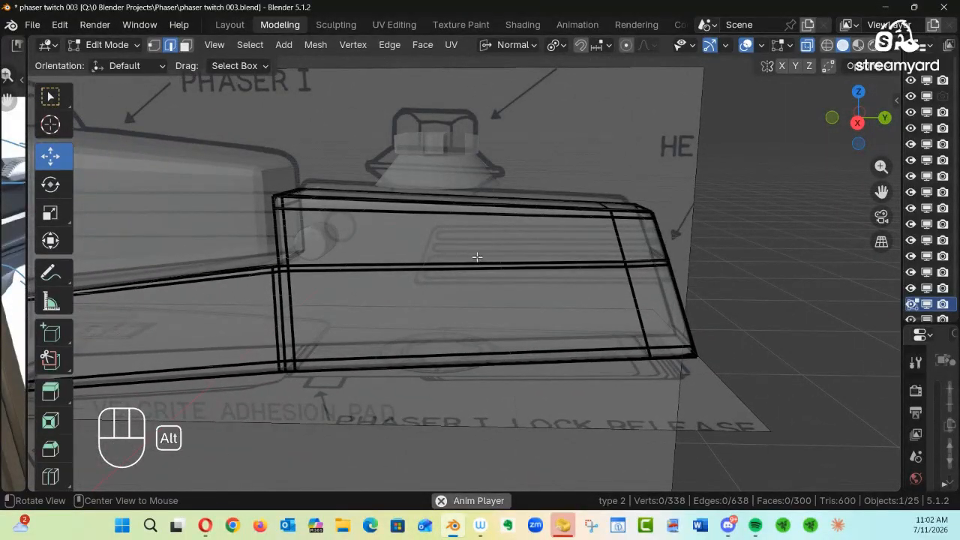
Try outlining the front and lower edges of the reference heat sink with freehand annotation strokes in the right side view
key("KP_3")
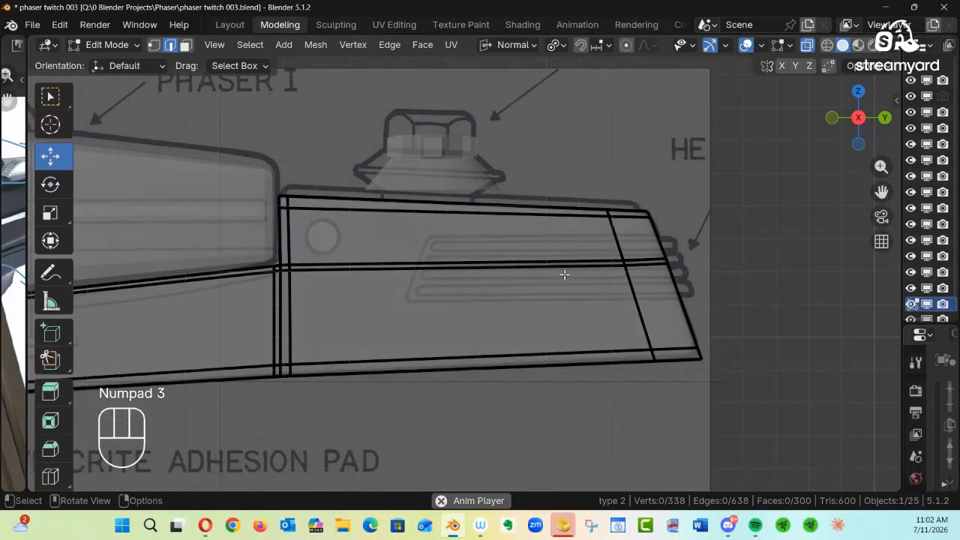
mouse_move(585, 298)
left_mouse_down("ctrl+alt")
mouse_move(677, 275)
mouse_move(586, 296)
left_mouse_up("ctrl+alt")
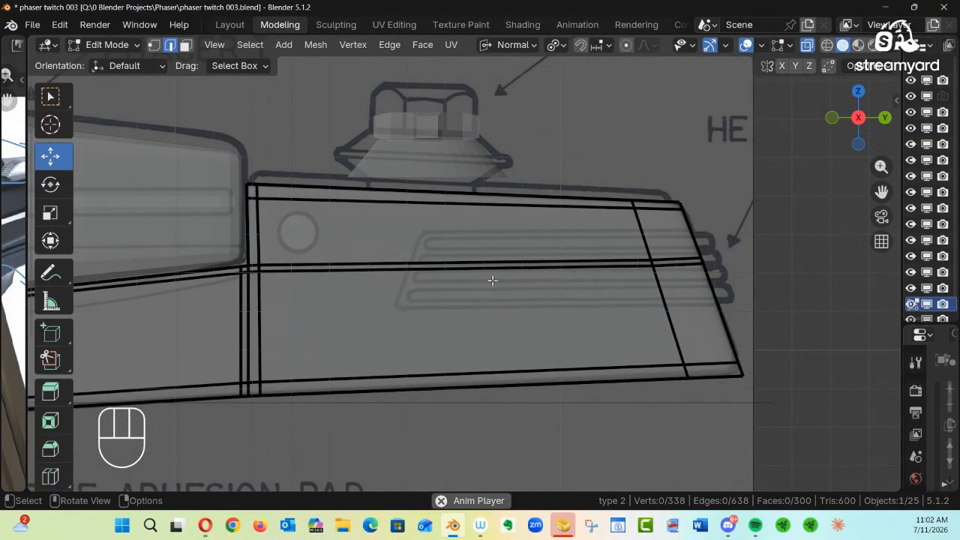
left_click(51, 273)
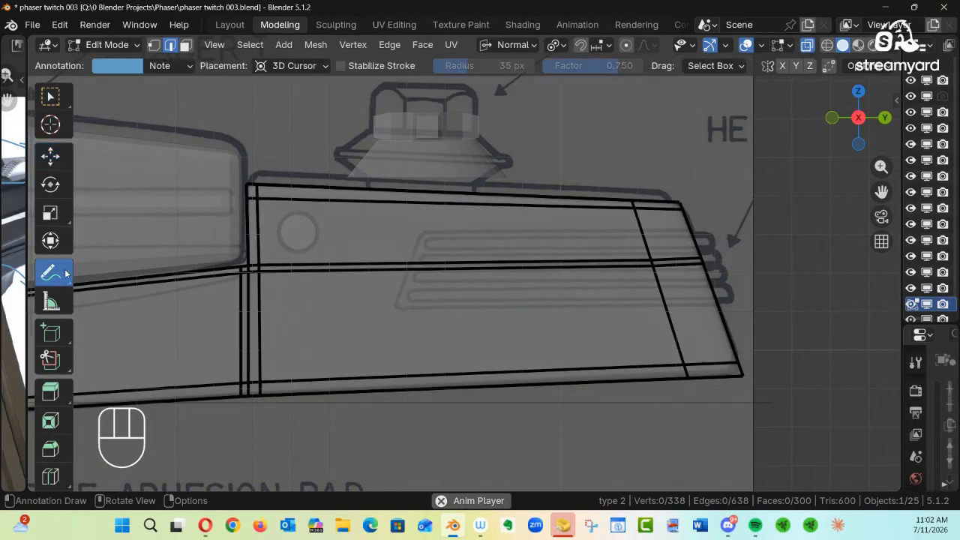
left_click(421, 277, "ctrl")
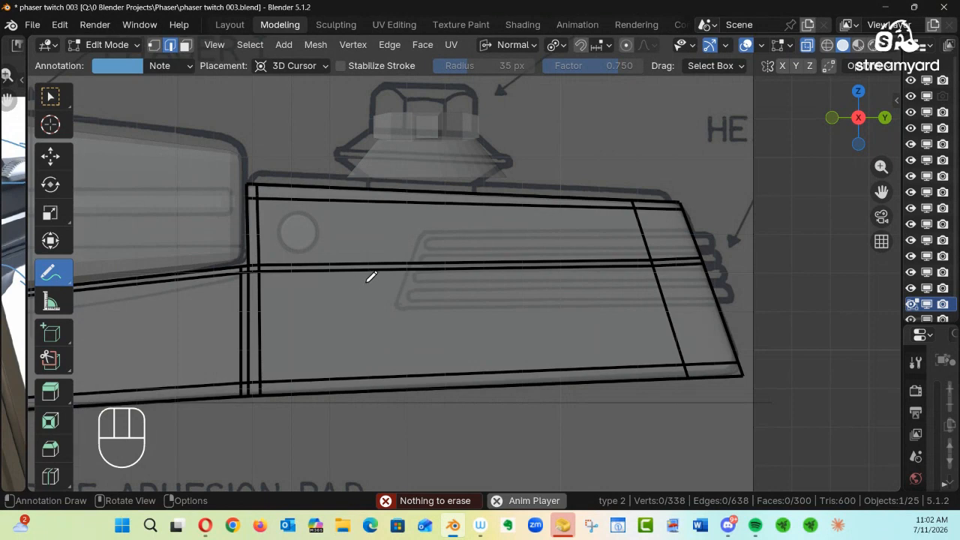
key("Tab")
left_click(236, 278)
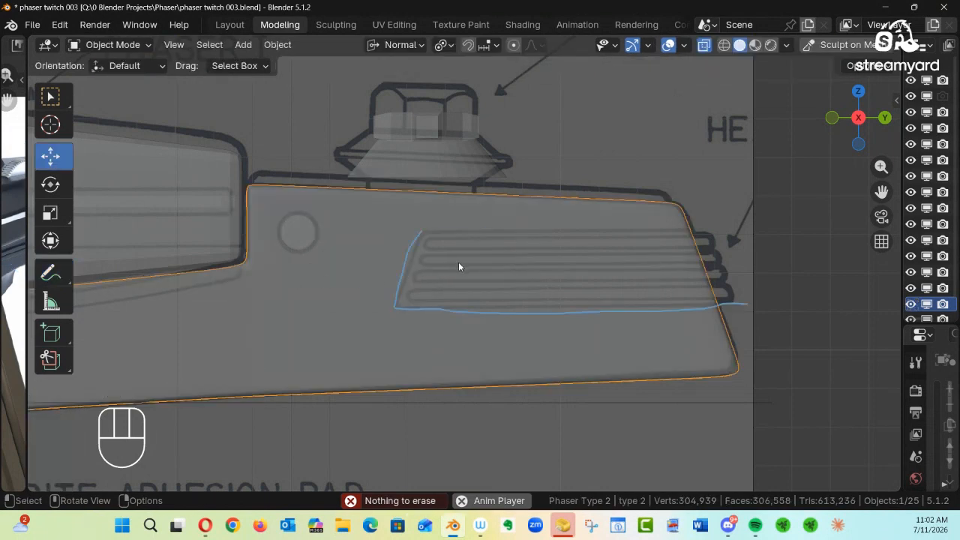
left_click(67, 270)
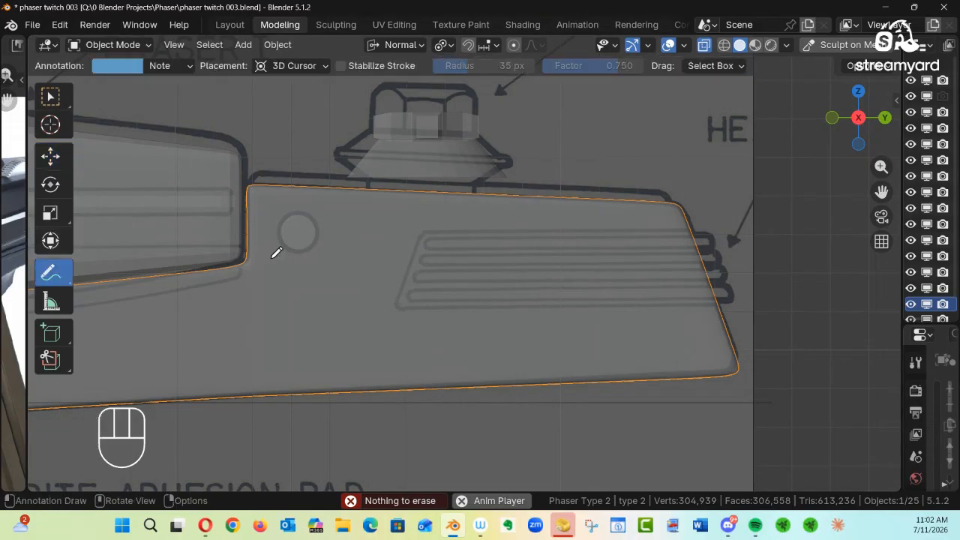
Erase the annotation strokes around the reference heat sink and return to mesh editing on the body with the Move tool
key("ctrl")
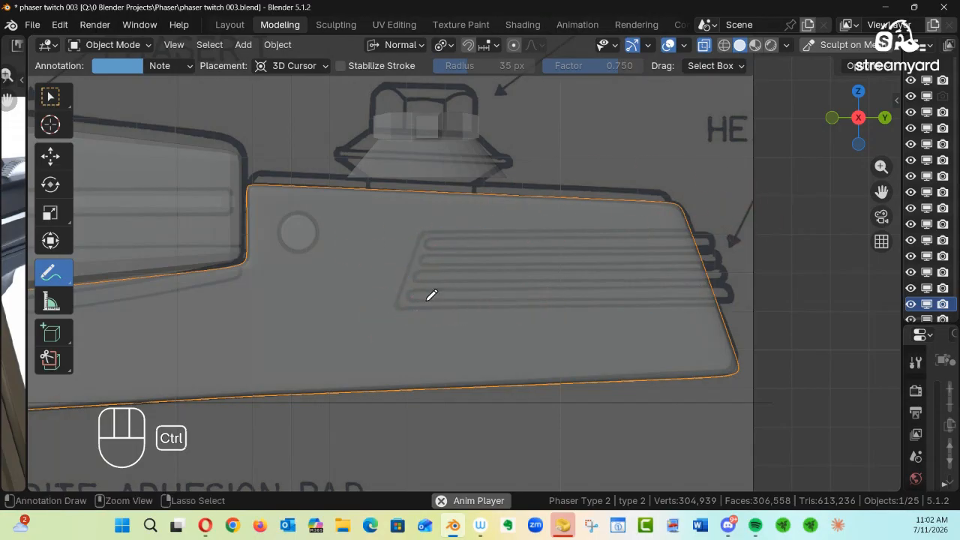
key("space")
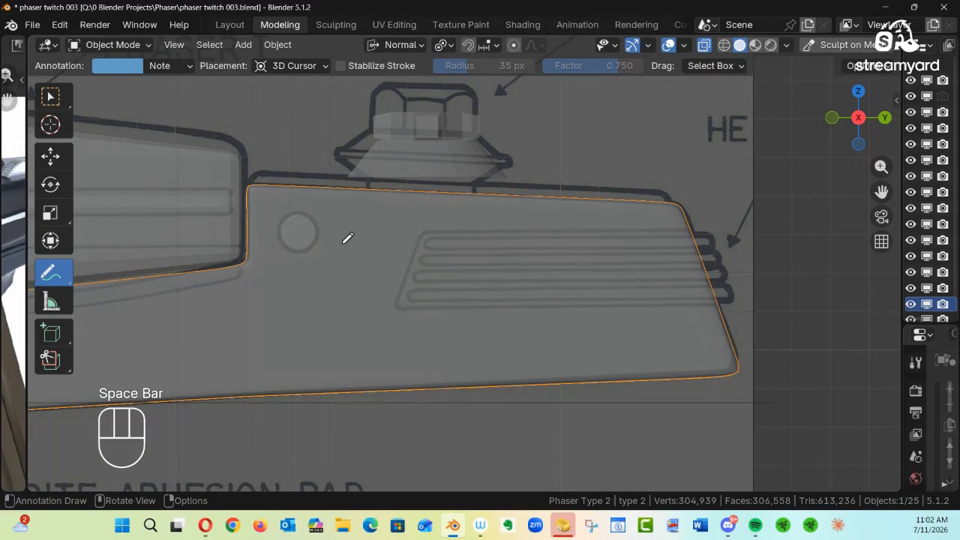
key("ctrl")
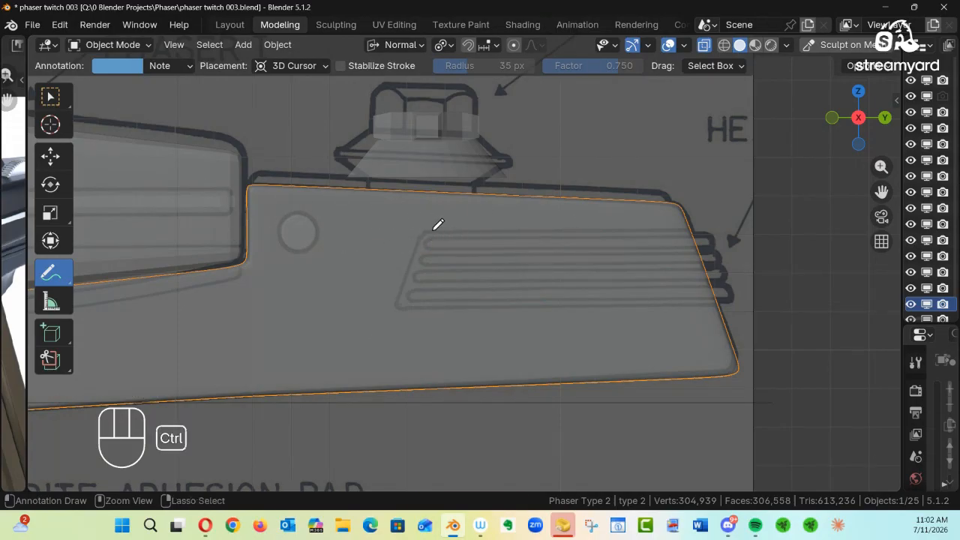
left_click_drag(438, 224, 416, 239, "ctrl")
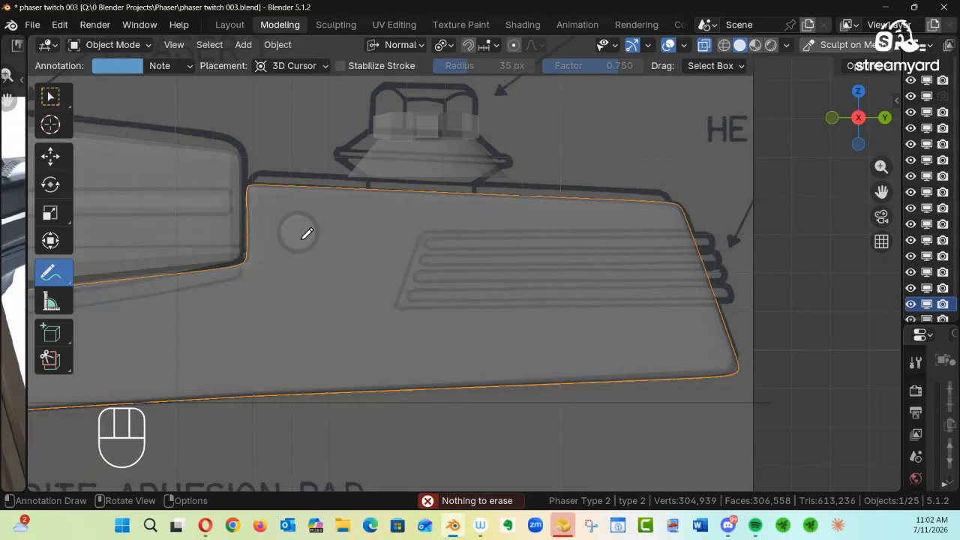
left_click(63, 165)
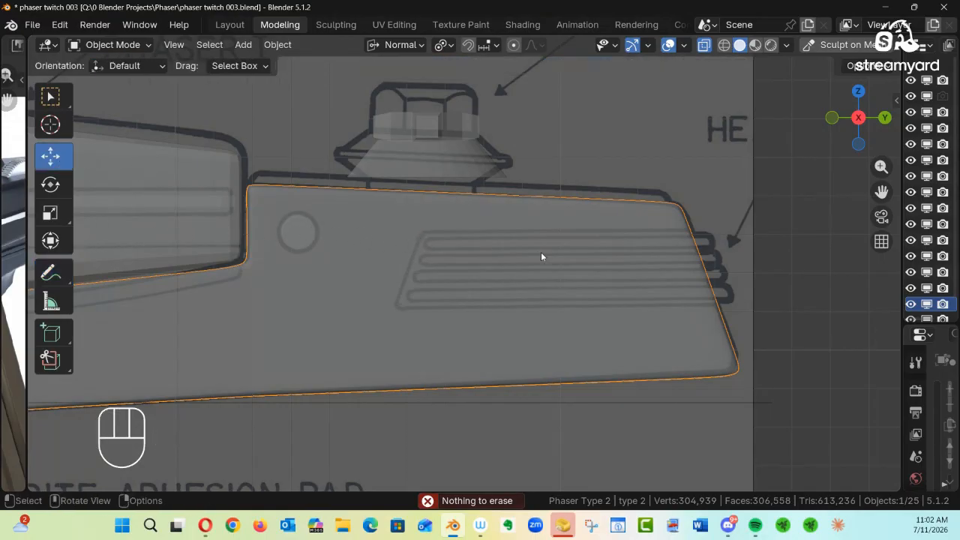
key("Tab")
left_click(730, 260)
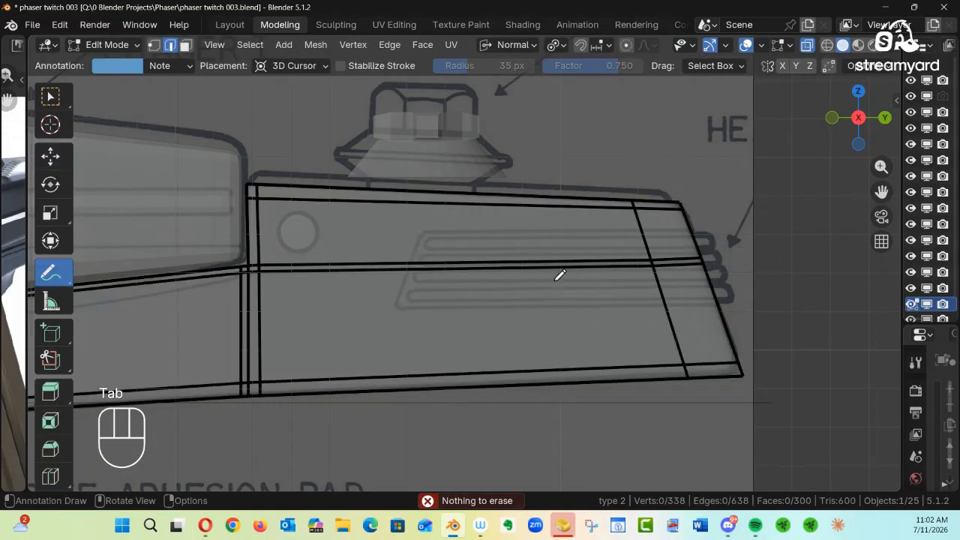
left_click(61, 162)
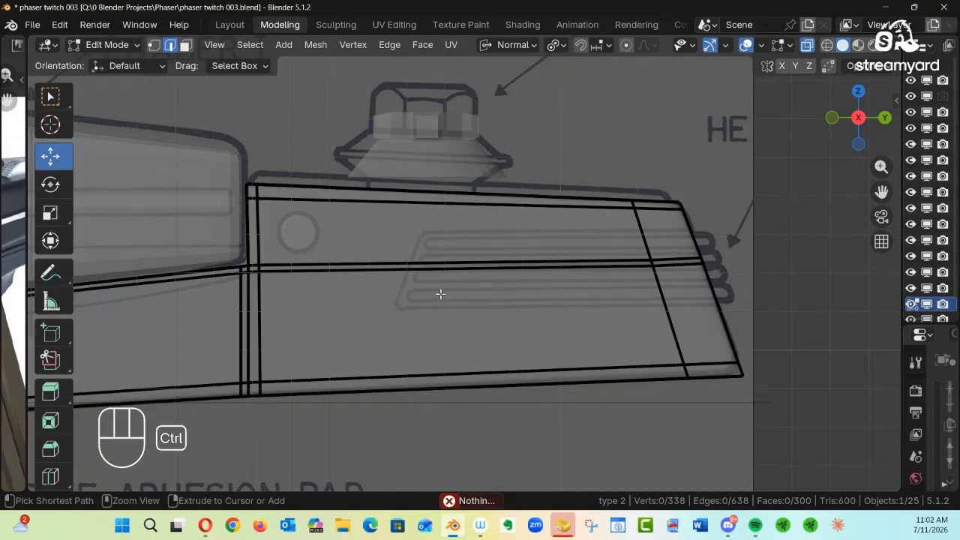
Add one vertical loop cut across the body's rear section and slide it forward to just ahead of the reference heat sink's front edge
key("ctrl+r")
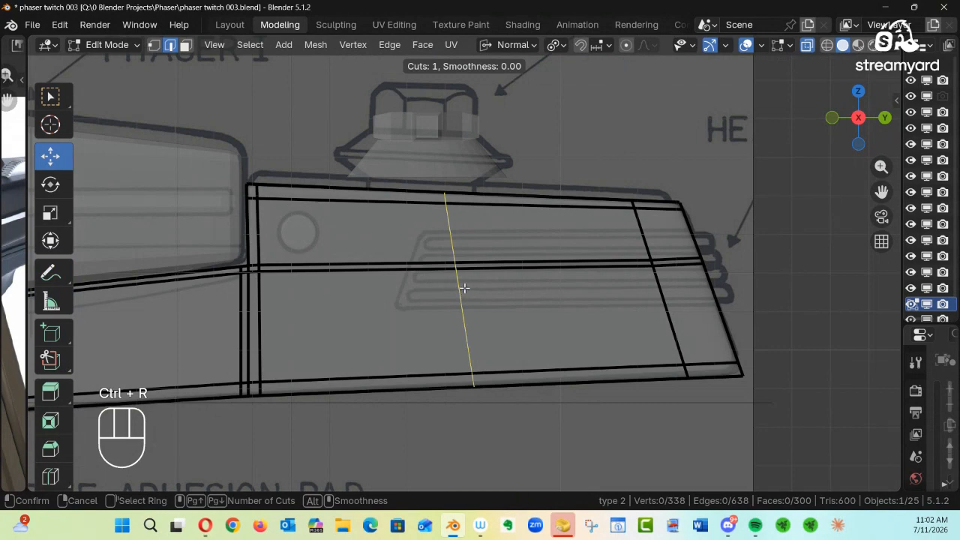
left_click(461, 289)
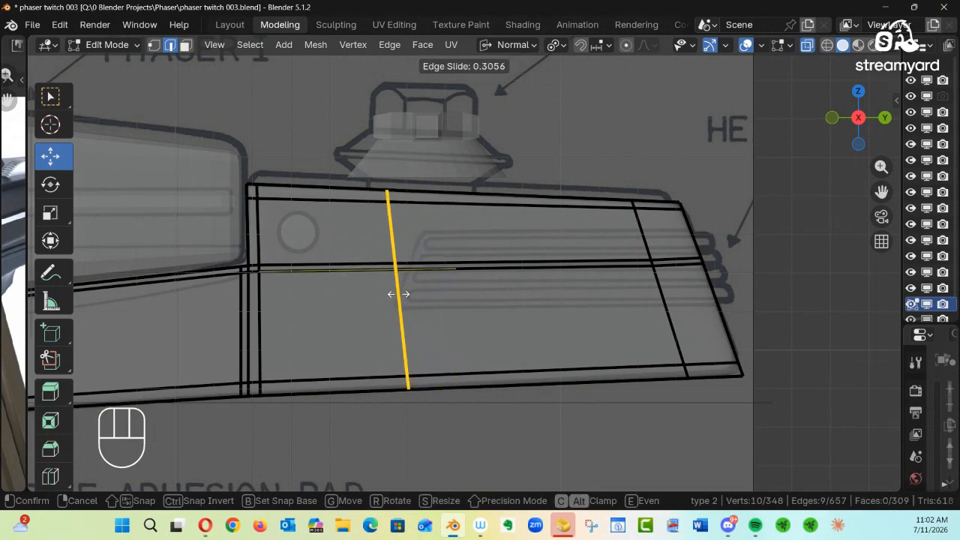
left_click(389, 288)
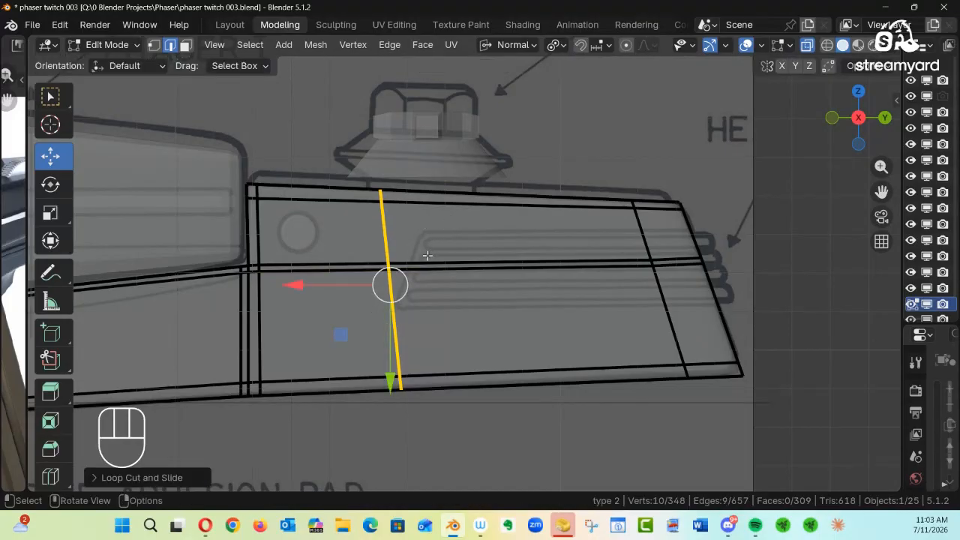
Shear the new vertical loop so it slants parallel to the front edge of the reference heat sink, and switch back to the Move tool
left_click_drag(438, 260, 542, 188, "ctrl+alt")
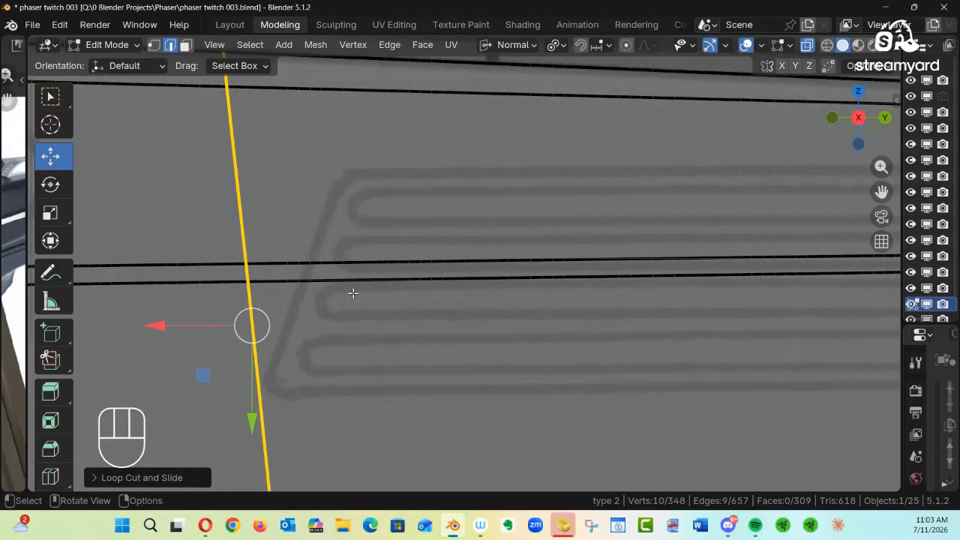
left_click_drag(533, 278, 389, 334, "ctrl+alt")
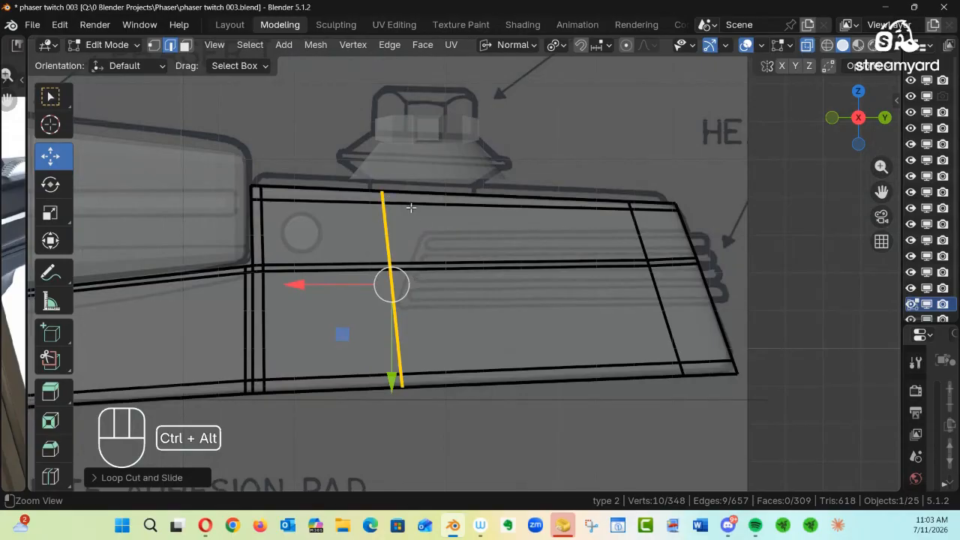
left_click_drag(488, 212, 482, 241, "alt")
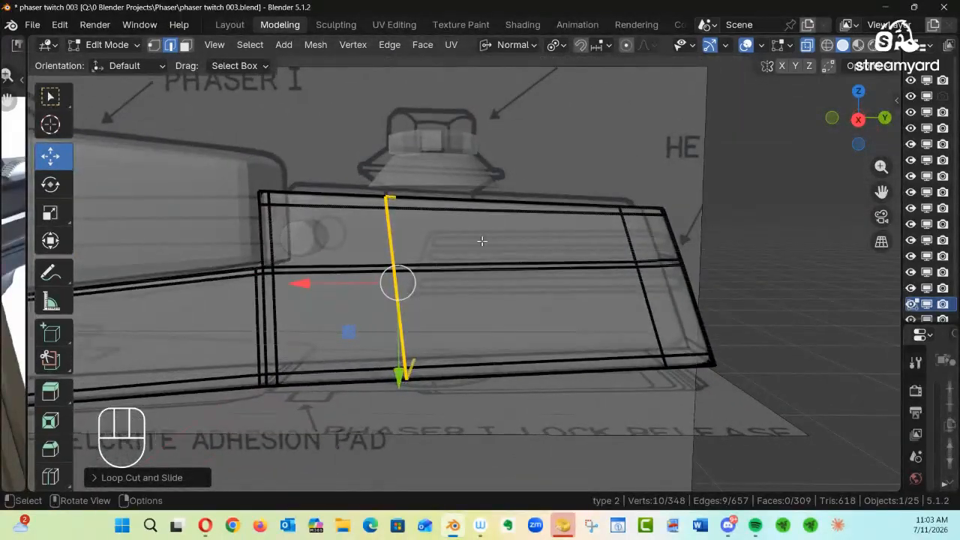
key("KP_3")
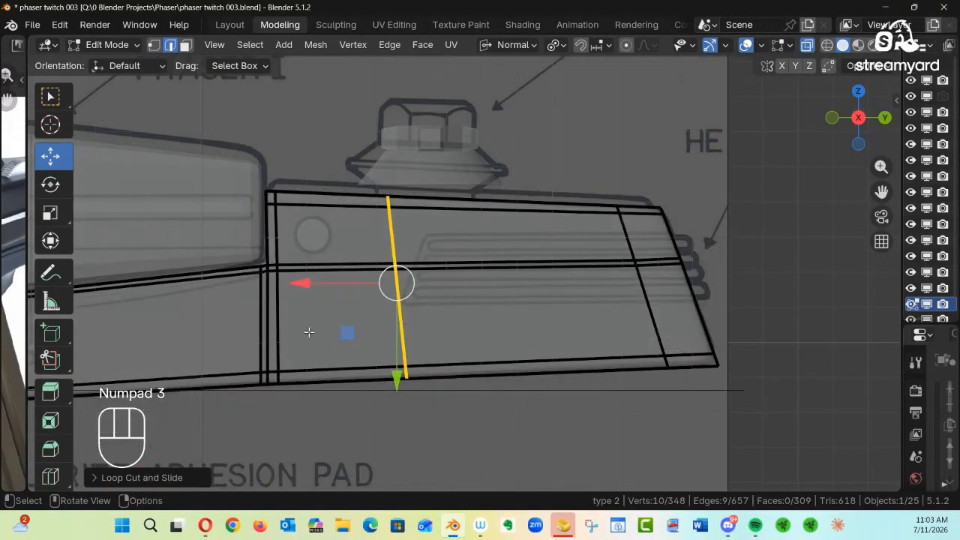
left_click_drag(73, 284, 105, 283)
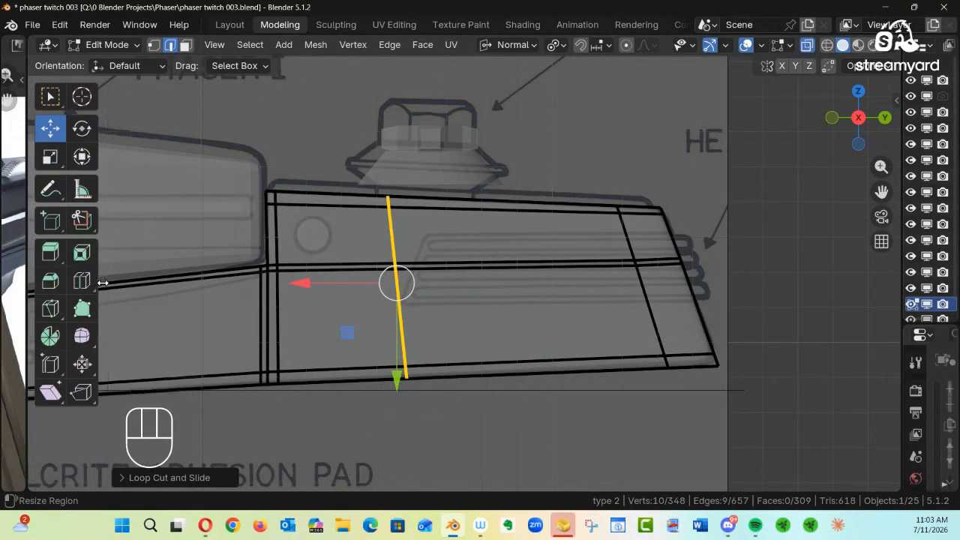
left_click(51, 393)
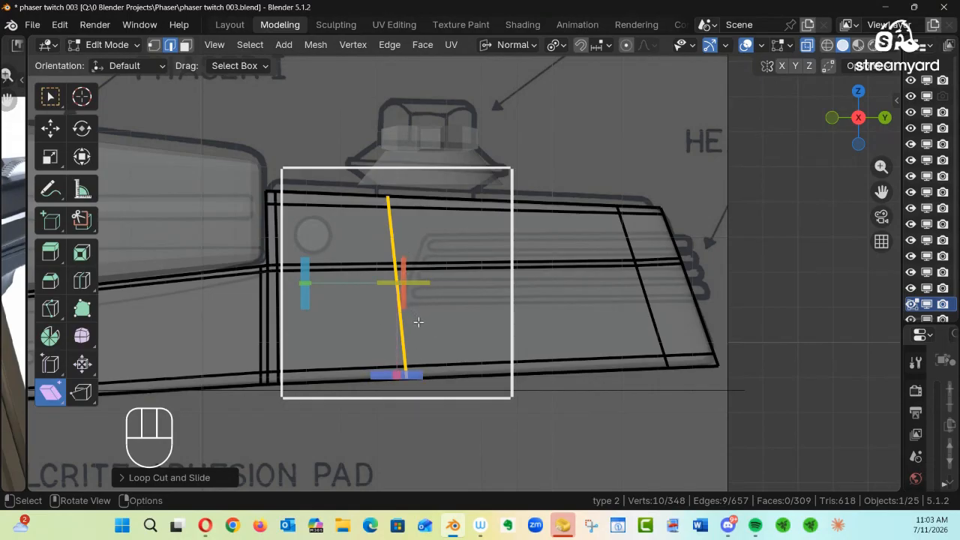
left_click_drag(417, 375, 201, 370)
left_click(59, 128)
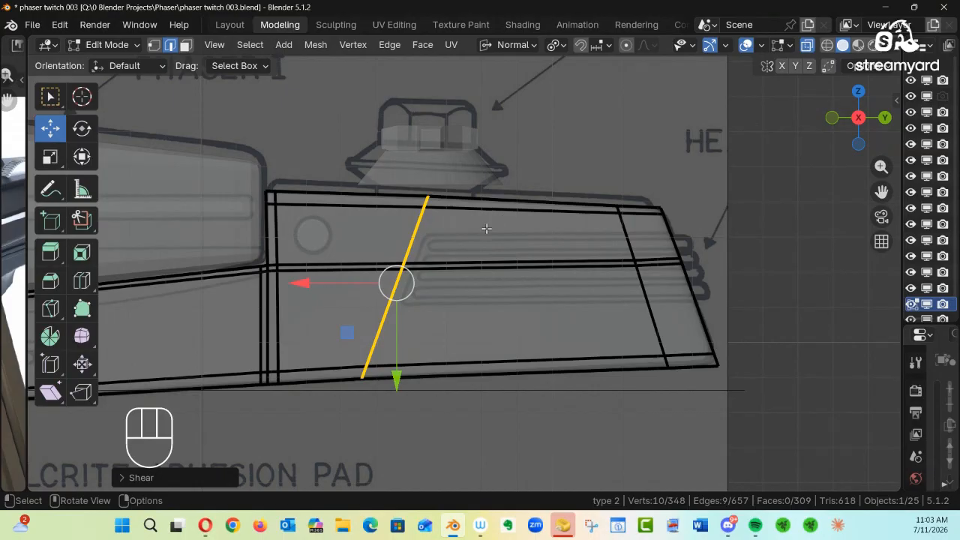
Edge-slide the slanted loop rearward in two small moves, about -0.04 and -0.01, up to the reference heat sink's front edge
key("ctrl+alt")
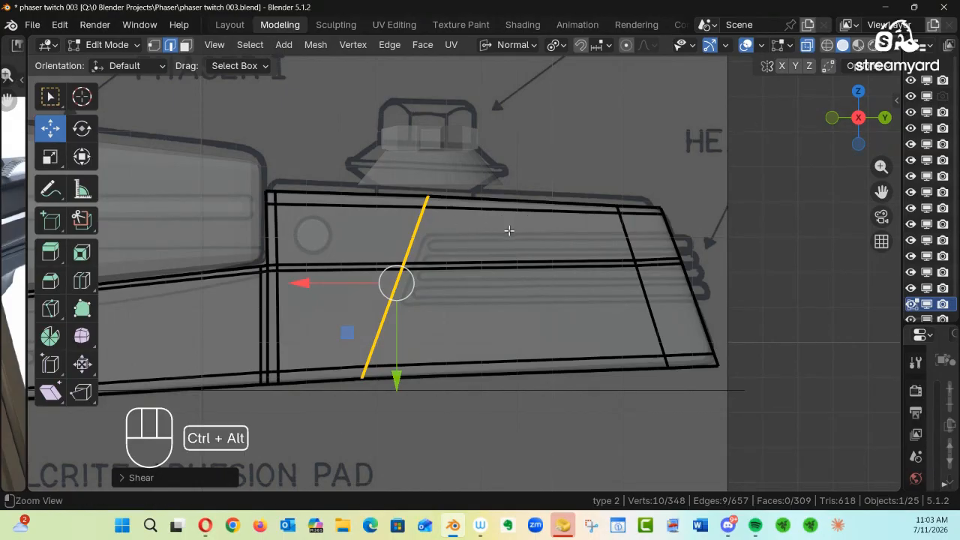
left_click_drag(508, 227, 521, 243, "ctrl+alt")
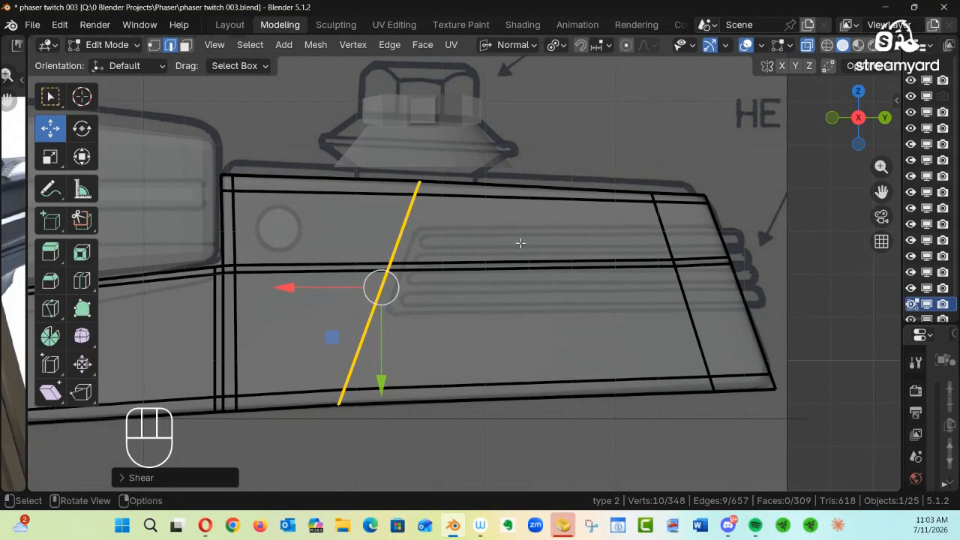
key("g")
key("g")
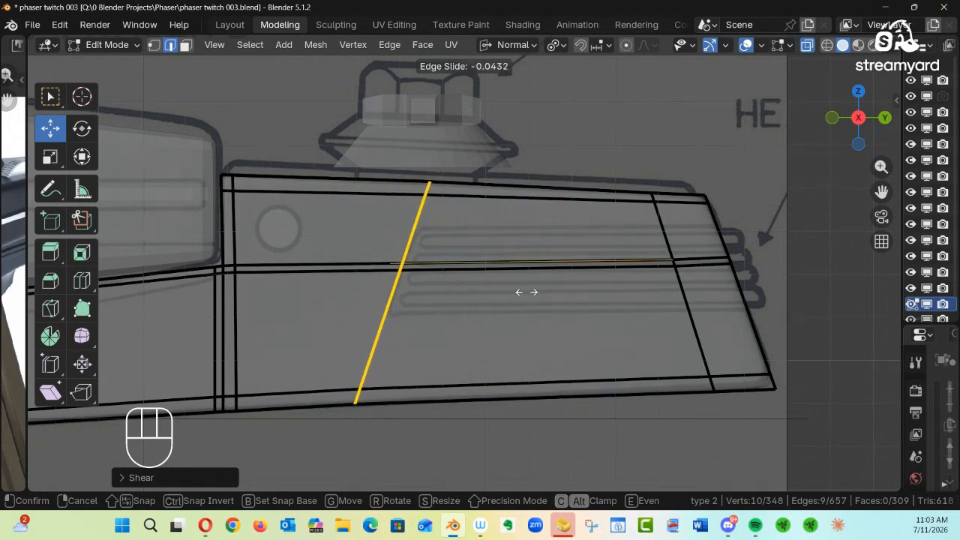
left_click(525, 293)
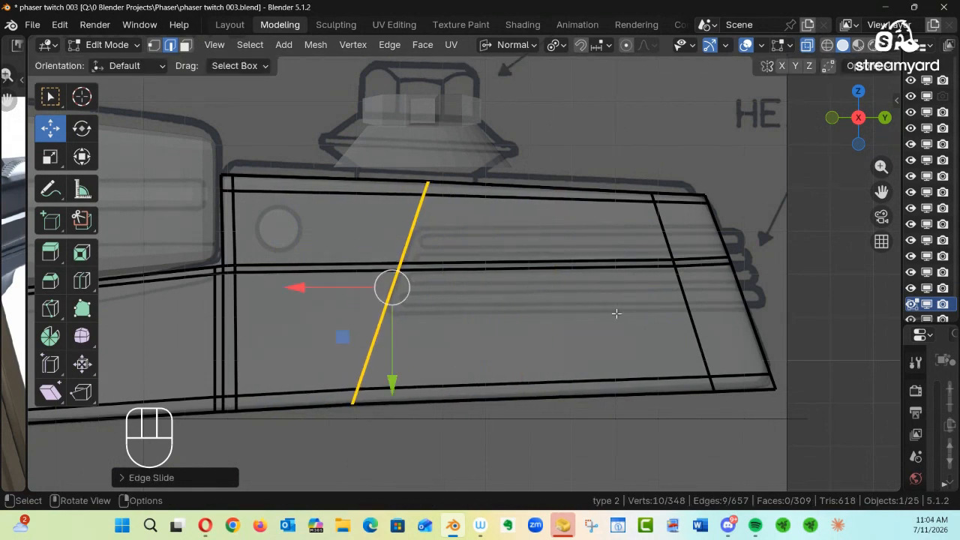
key("g")
key("g")
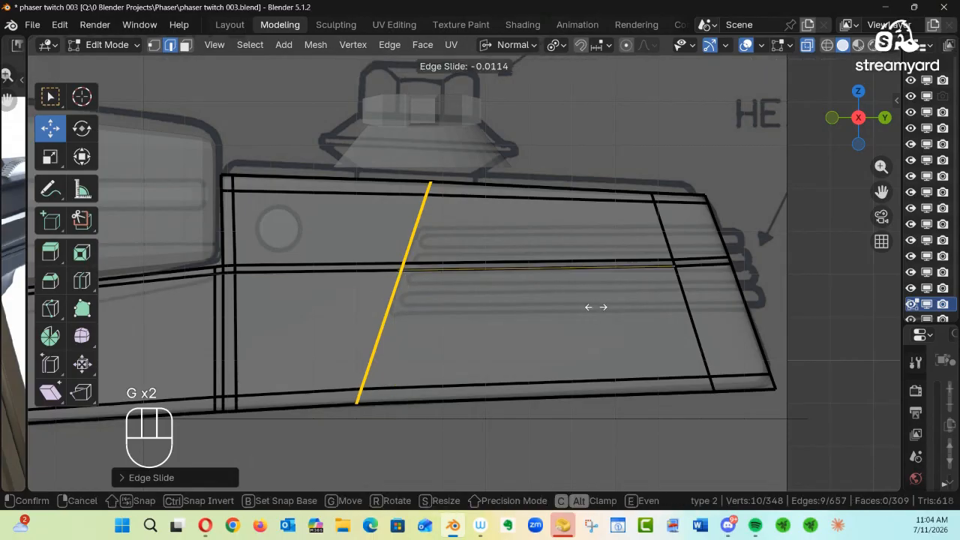
left_click(599, 308)
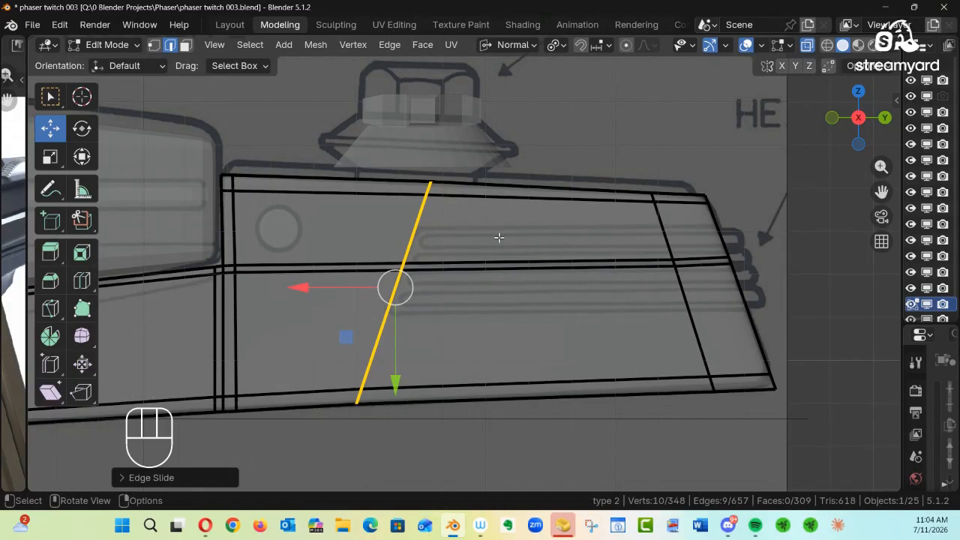
Add a horizontal loop cut along the upper rear section and slide it about -0.14, just above the reference heat sink's upper edge
key("ctrl")
key("ctrl+r")
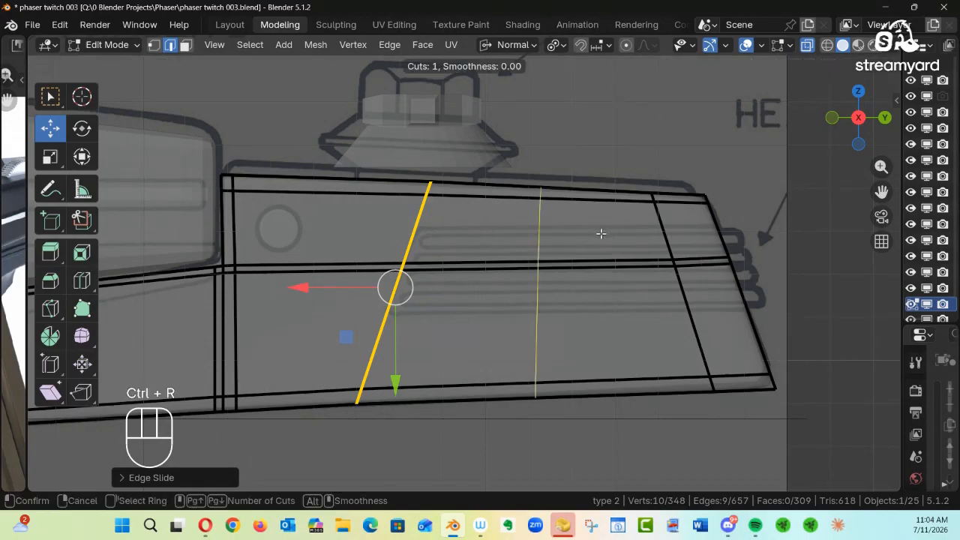
left_click(673, 225)
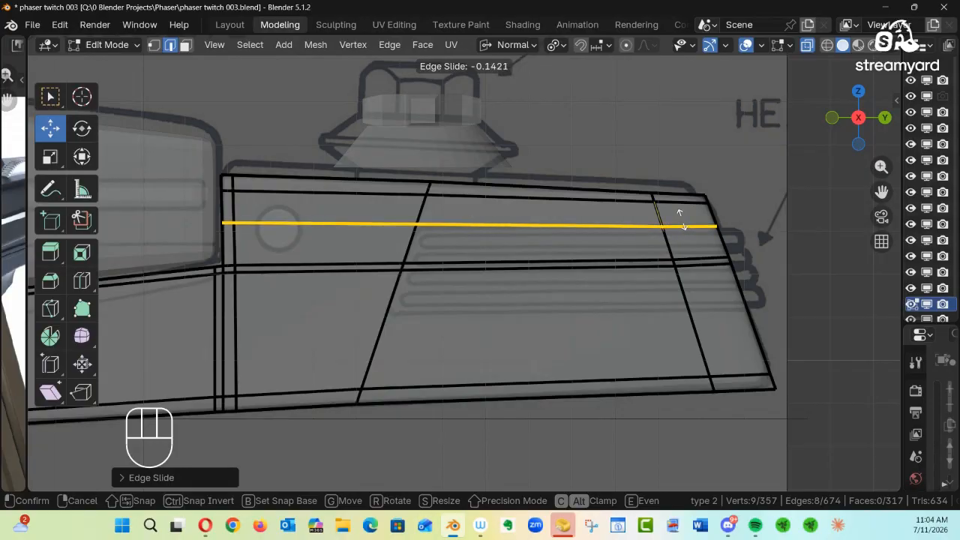
left_click(678, 225)
Add a horizontal loop cut through the lower side panel and slide it up about -0.23 to the reference heat sink's lower edge
key("ctrl")
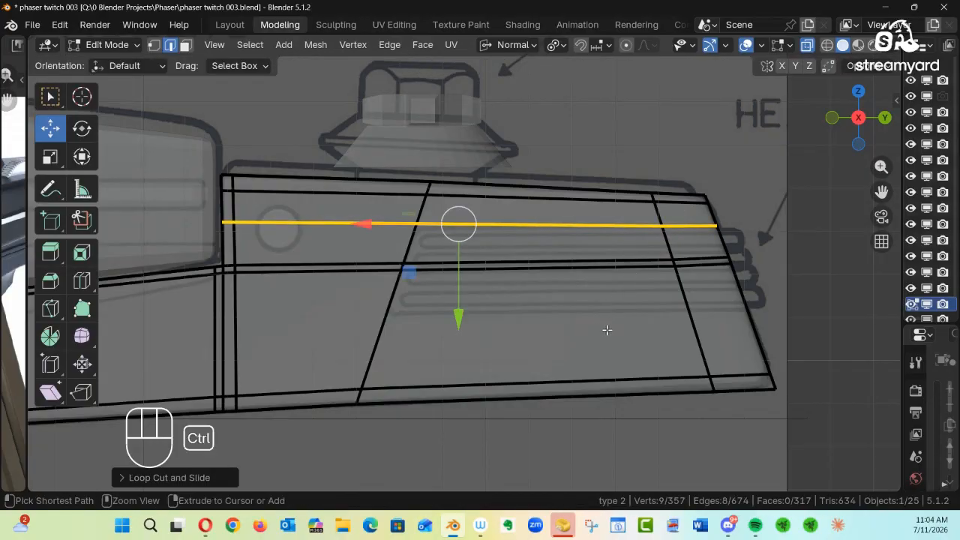
key("ctrl+r")
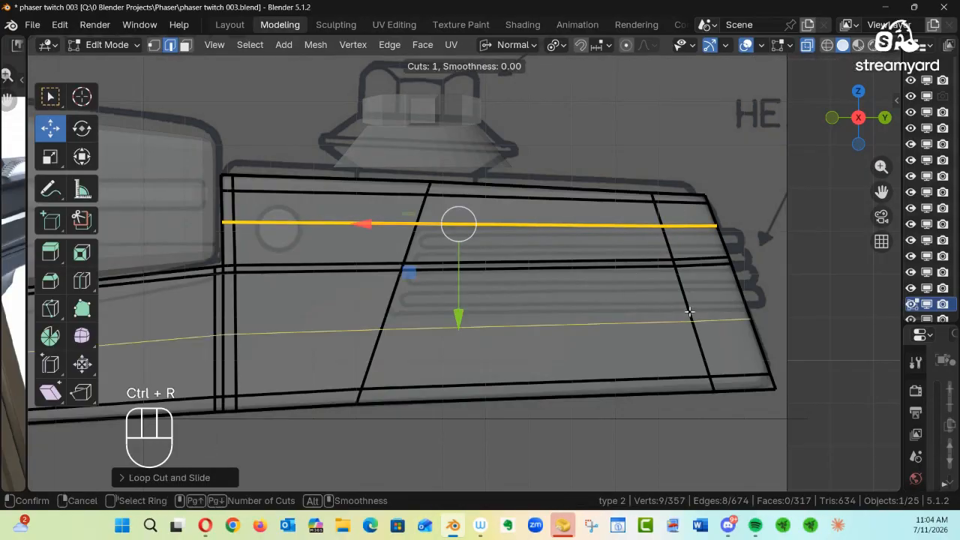
left_click(688, 309)
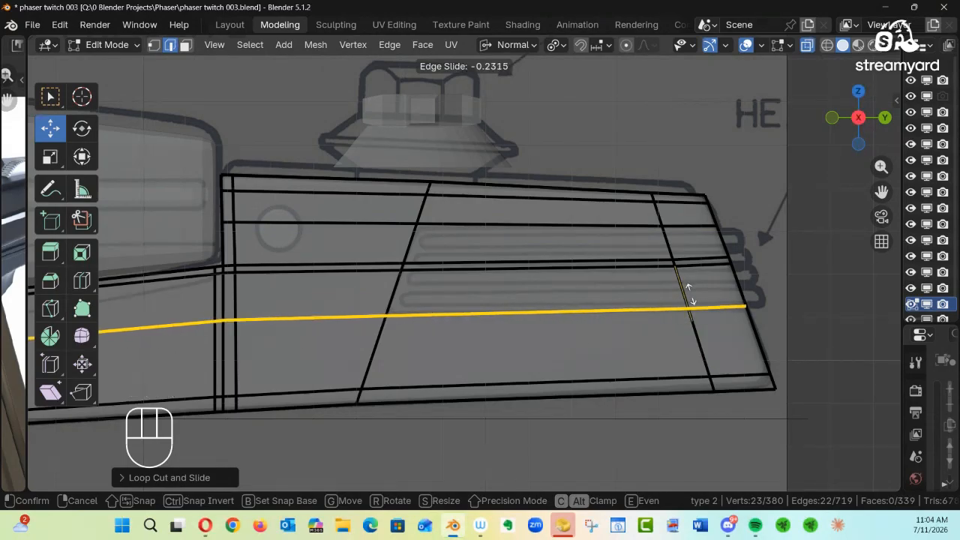
left_click(689, 295)
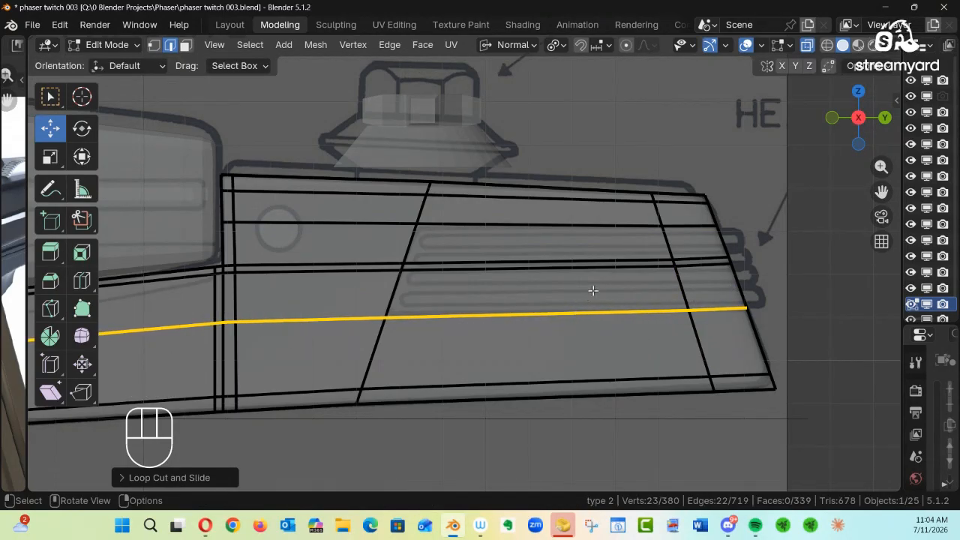
Inspect the type 2 body in Object Mode with X-ray off, and return it to Edit Mode
mouse_move(593, 290)
left_mouse_down("ctrl+alt")
mouse_move(456, 345)
mouse_move(373, 321)
mouse_move(555, 272)
mouse_move(482, 288)
mouse_move(417, 322)
mouse_move(584, 286)
left_mouse_up("ctrl+alt")
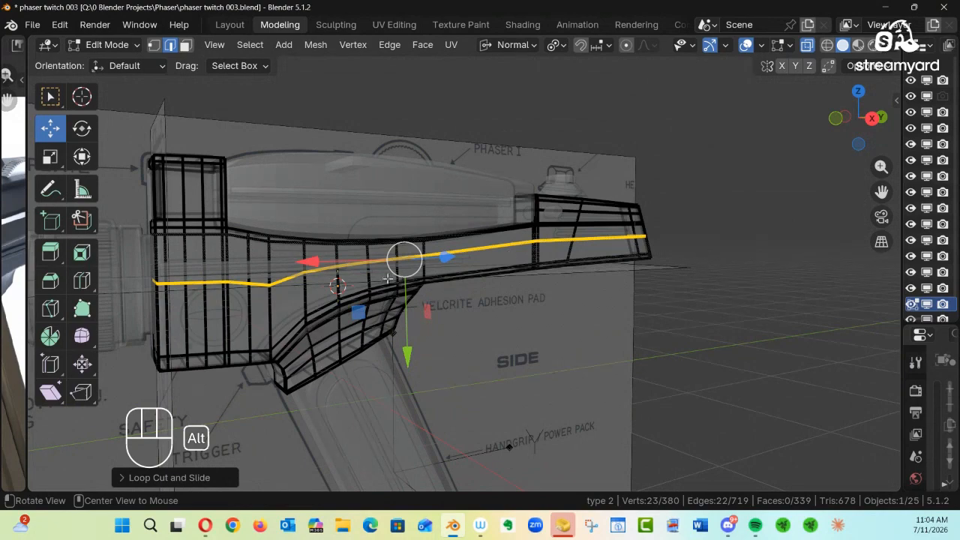
left_click_drag(320, 295, 414, 285, "alt")
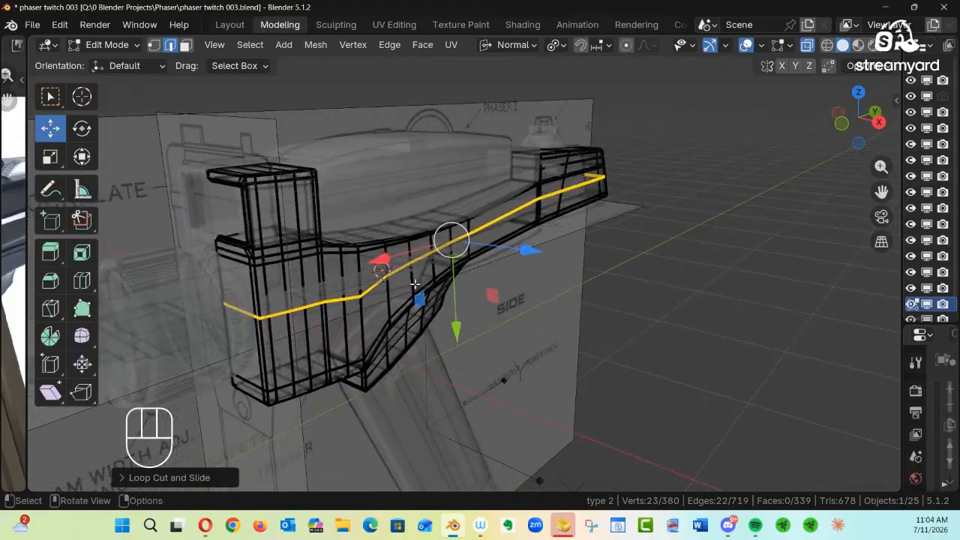
key("ctrl+Tab")
left_click(300, 276)
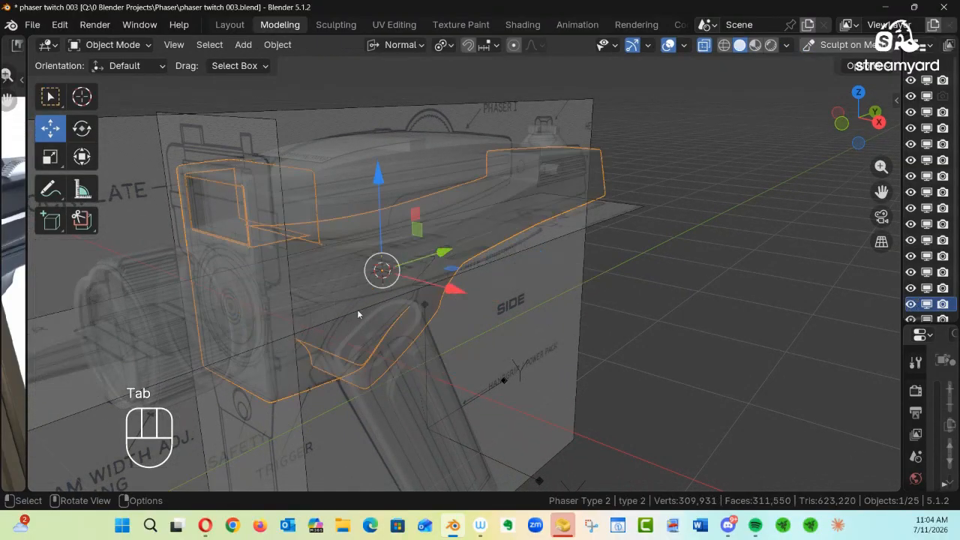
key("alt+z")
left_click_drag(478, 295, 574, 283, "alt")
mouse_move(519, 303)
left_mouse_down("ctrl+alt")
mouse_move(594, 274)
mouse_move(538, 300)
mouse_move(392, 271)
mouse_move(538, 307)
left_mouse_up("ctrl+alt")
key("Tab")
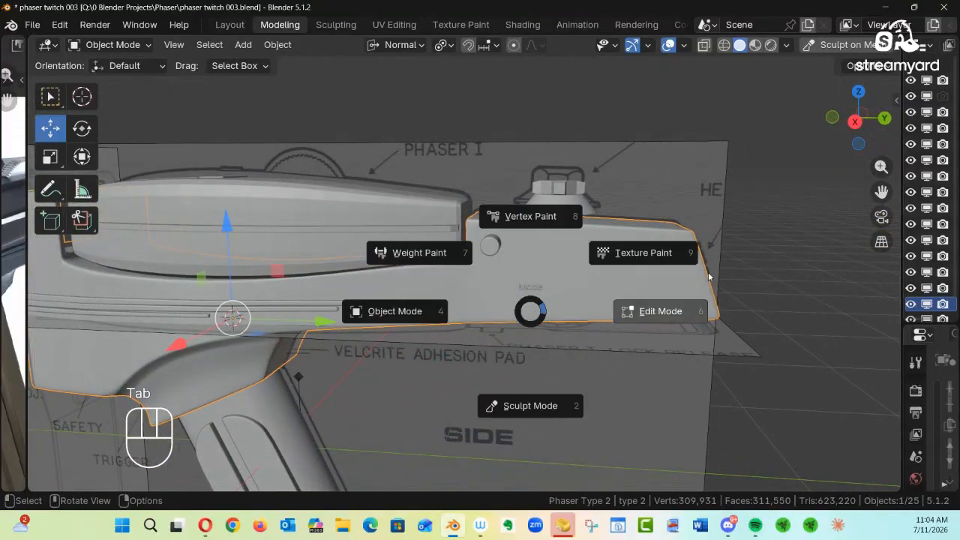
left_click(662, 319)
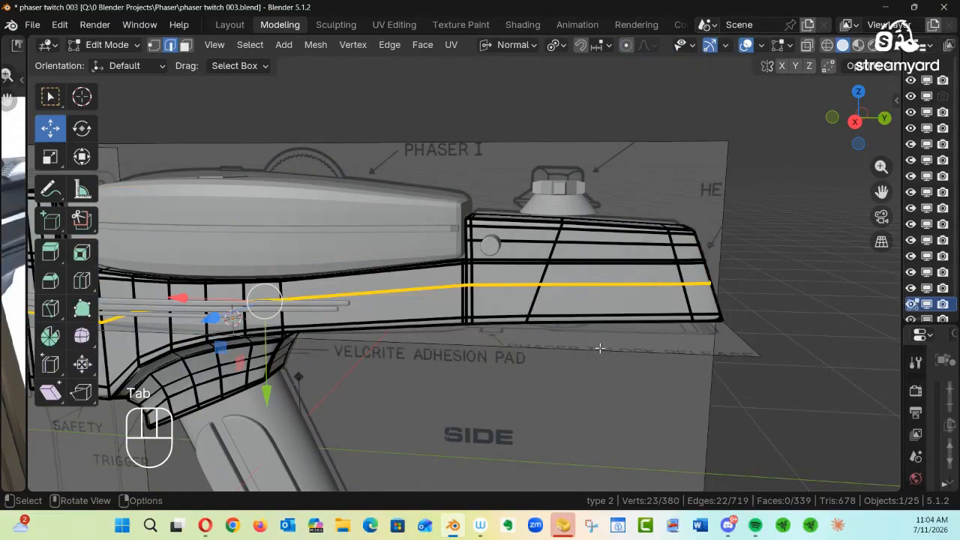
With X-ray on in the side view, select all body faces framing the reference heat sink, including the rear-end faces, in face select mode
key("KP_3")
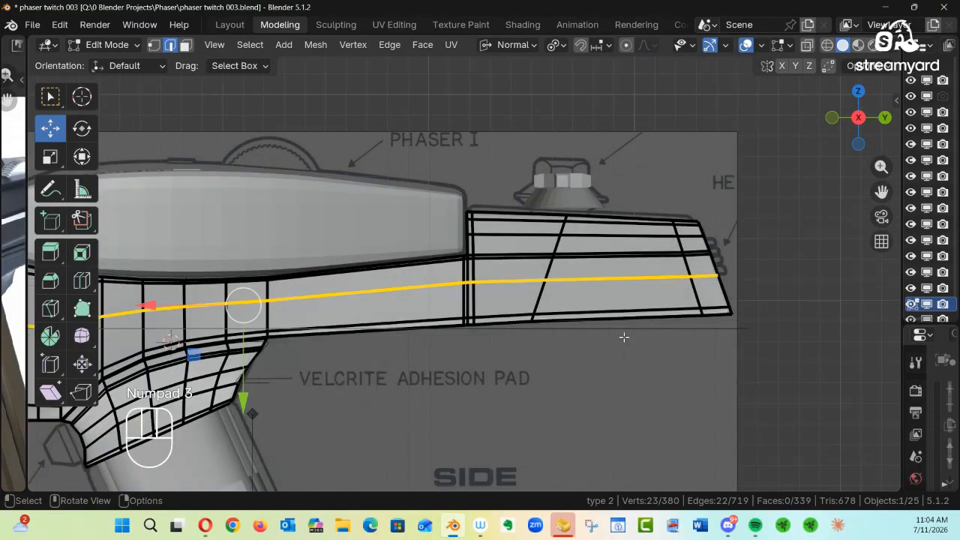
key("alt+z")
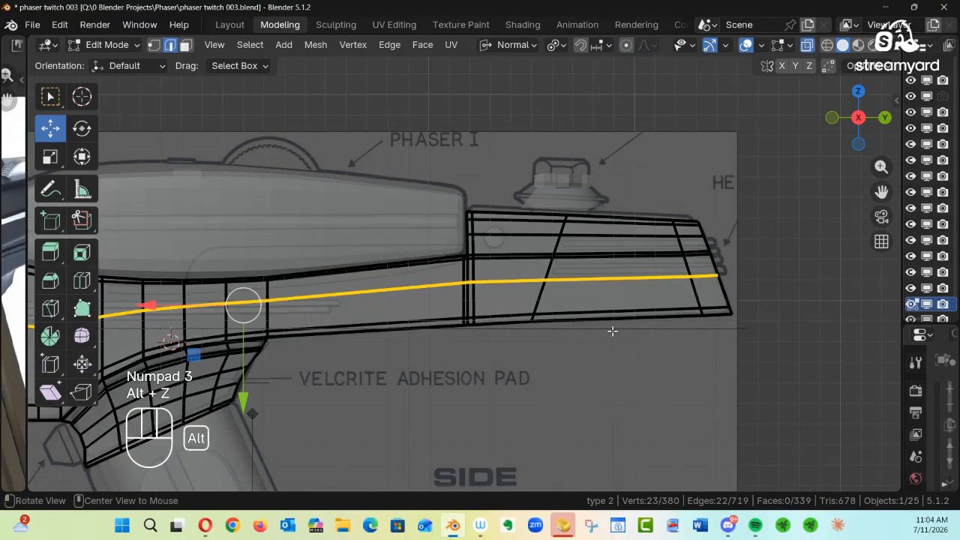
left_click_drag(559, 303, 495, 268, "ctrl+alt")
left_click_drag(495, 269, 625, 283, "ctrl+alt")
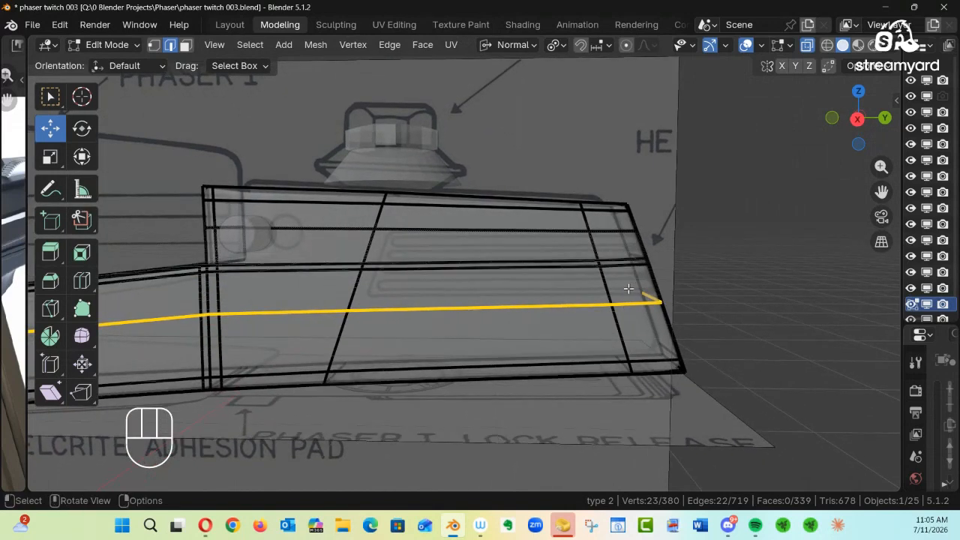
key("3")
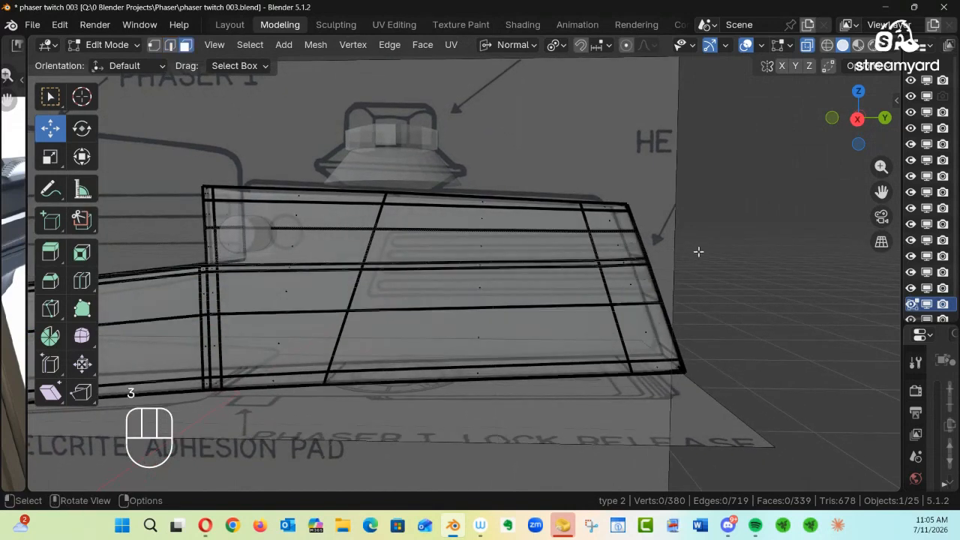
key("KP_3")
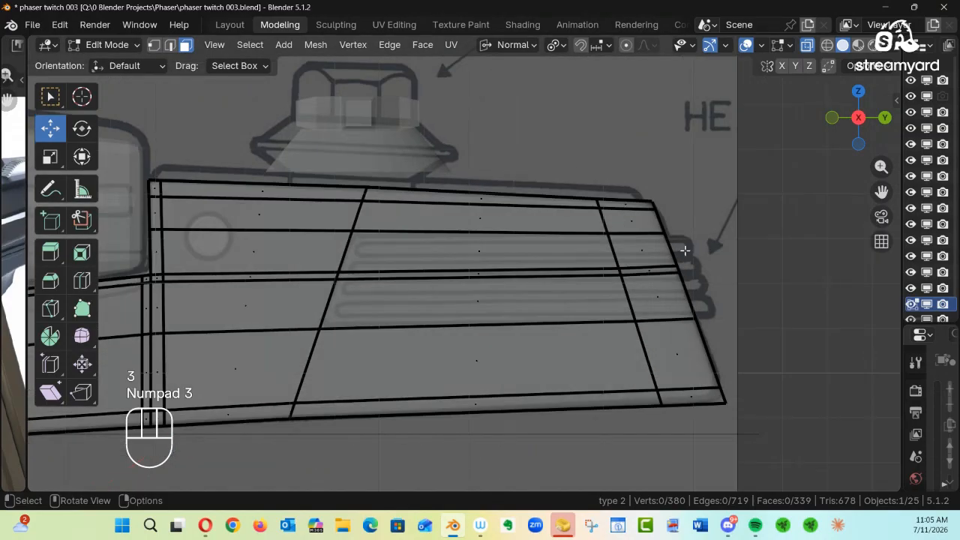
left_click_drag(719, 231, 671, 250)
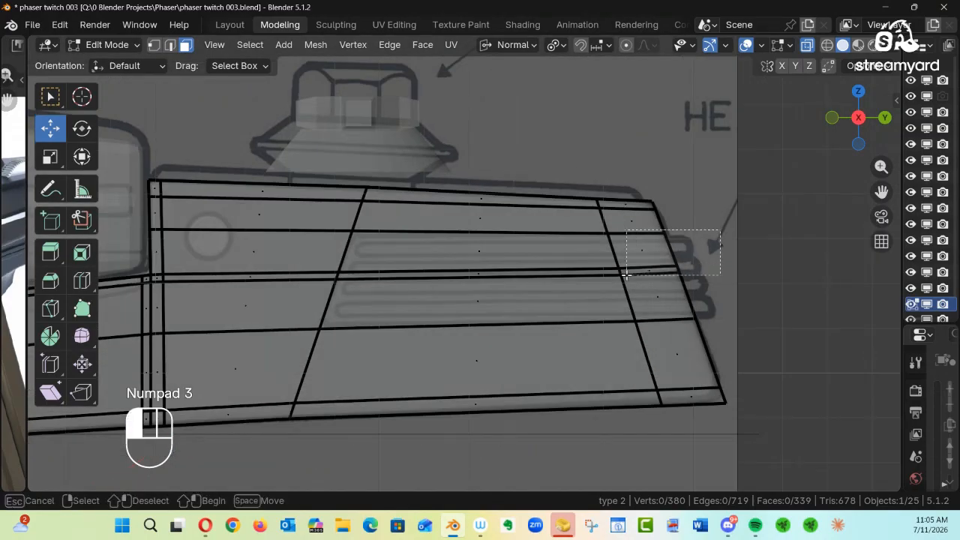
left_click_drag(747, 243, 372, 309)
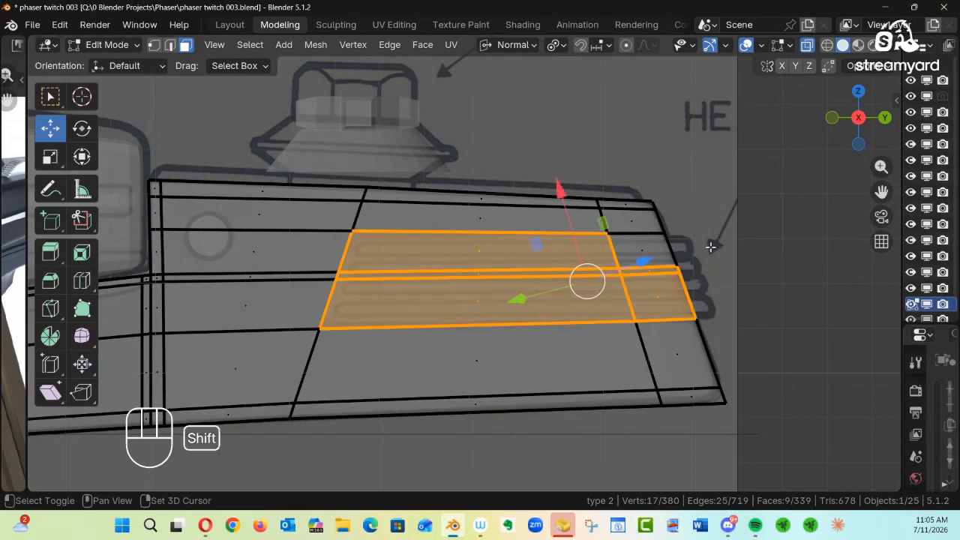
left_click_drag(703, 237, 648, 266, "shift")
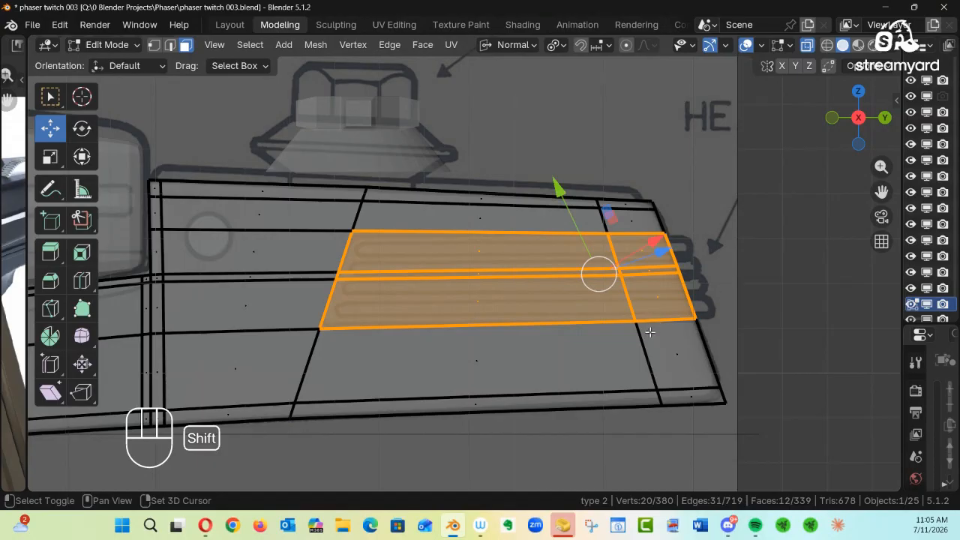
Try to extrude the selected heat sink faces inward along their normals by about -0.0142 m, inspect the recess, and undo the extrusion
middle_click_drag(638, 278, 592, 248)
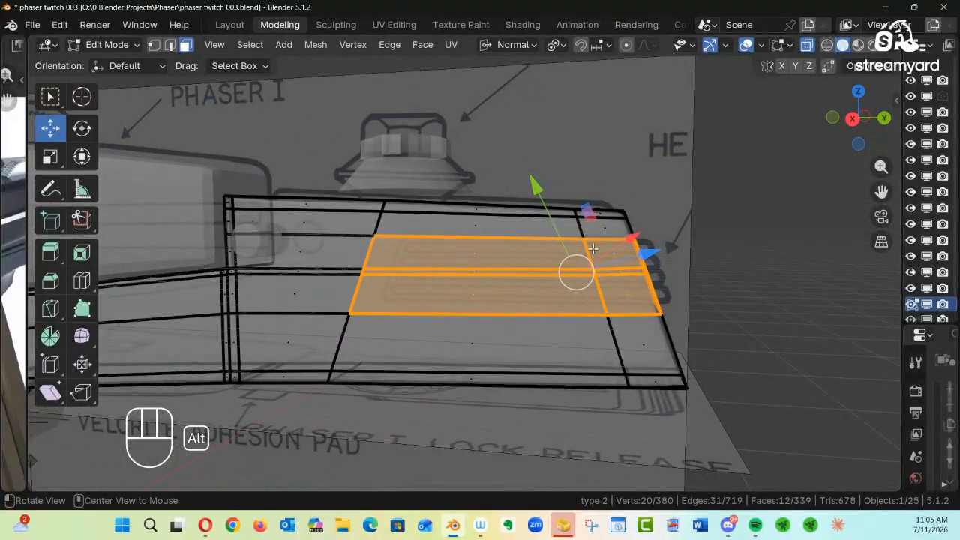
middle_click_drag(415, 223, 561, 263)
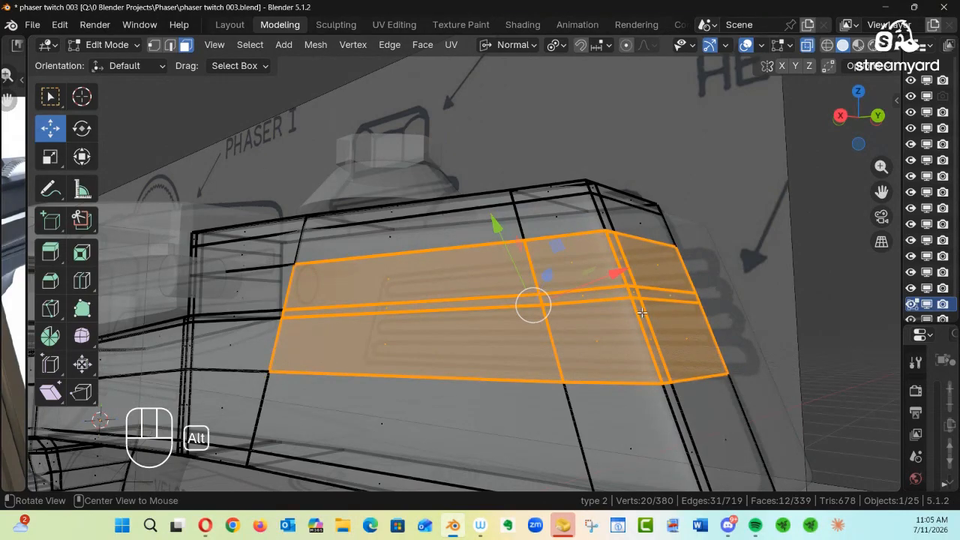
key("alt+e")
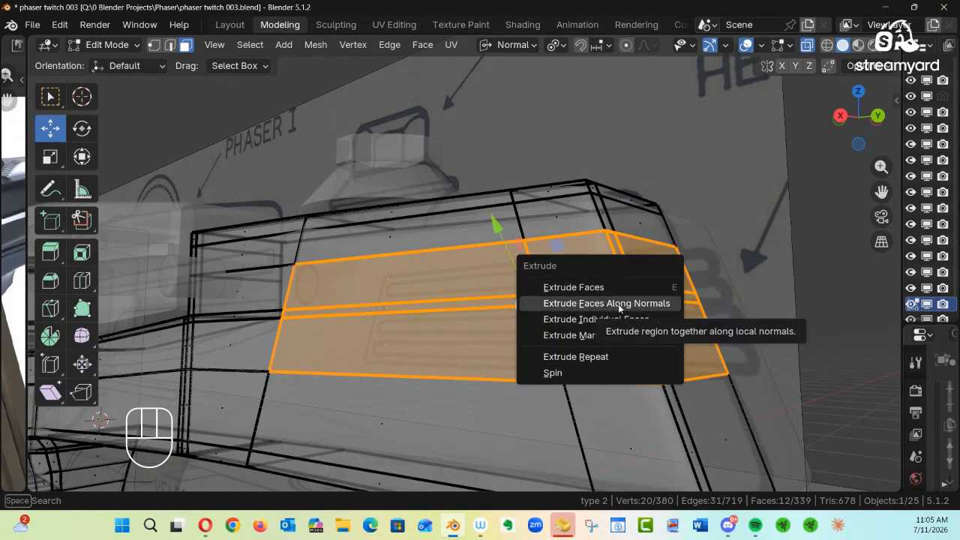
left_click(621, 304)
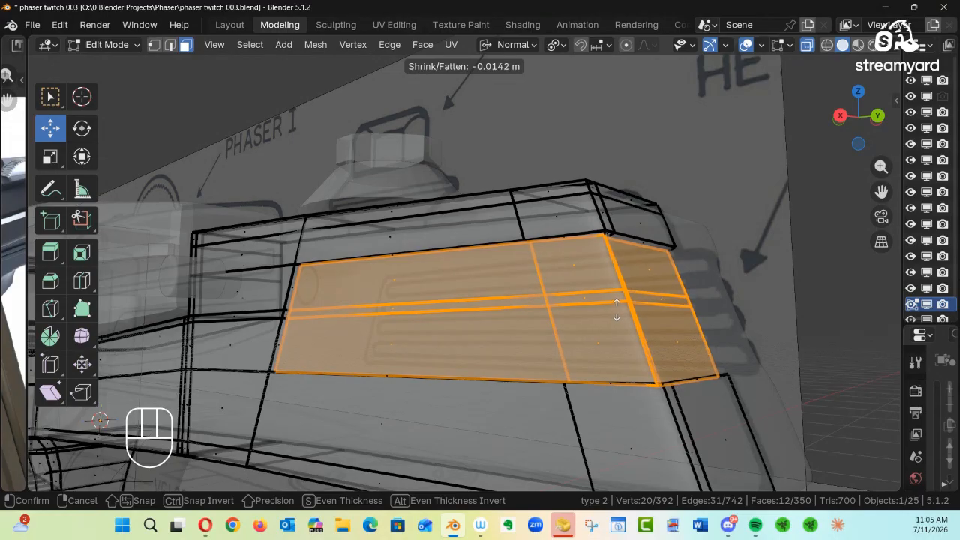
left_click(615, 309)
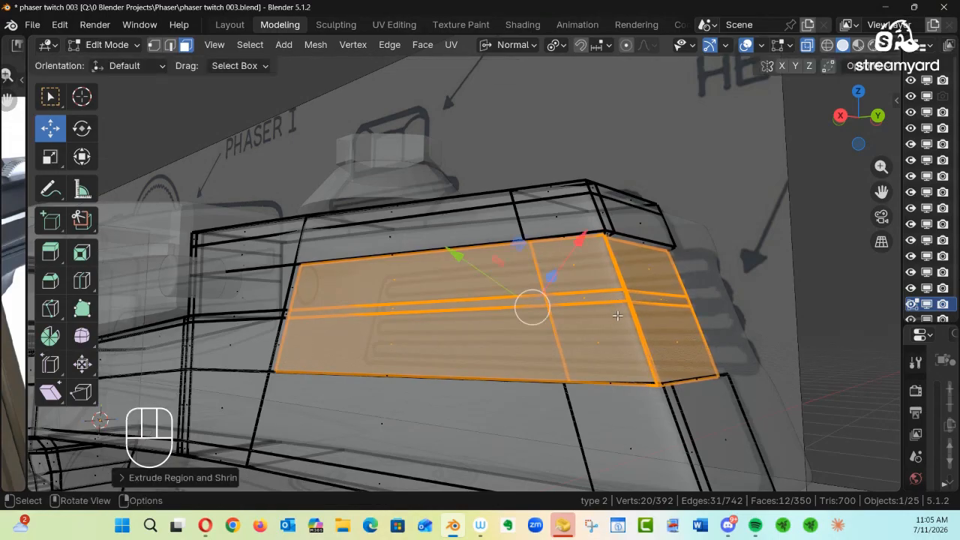
left_click_drag(635, 291, 569, 294, "alt")
left_click_drag(570, 300, 581, 237, "ctrl+alt")
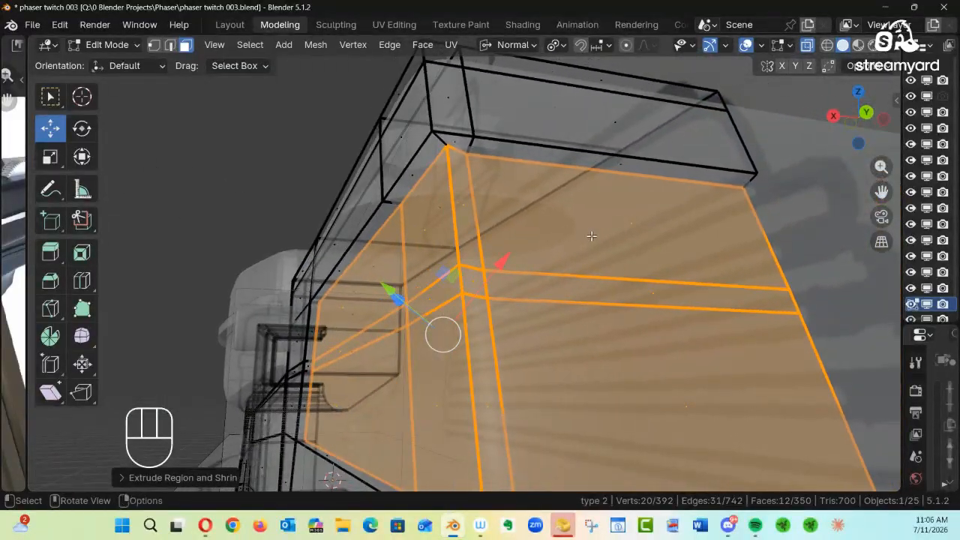
key("ctrl+z")
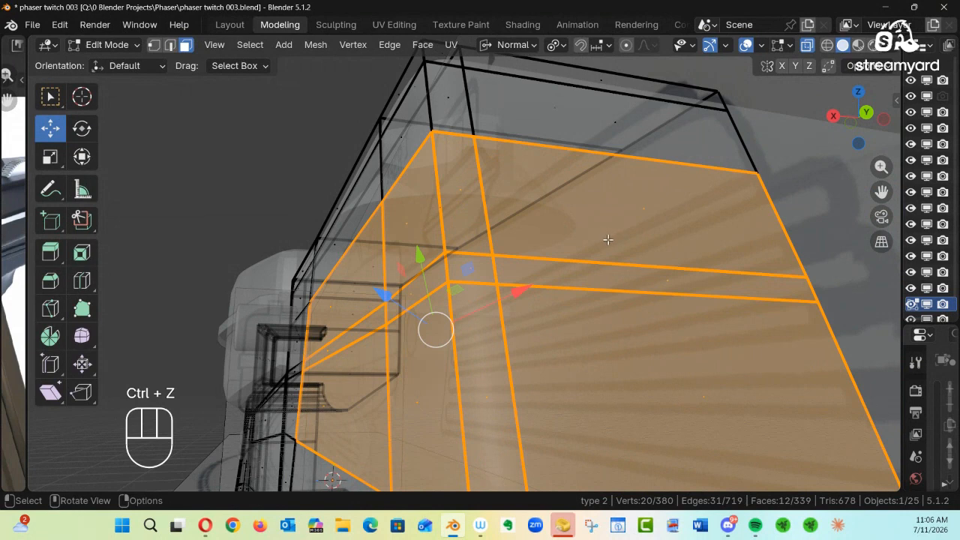
Extrude the selected band of side and rear faces inward along their normals to recess it below the upper rim
key("alt+e")
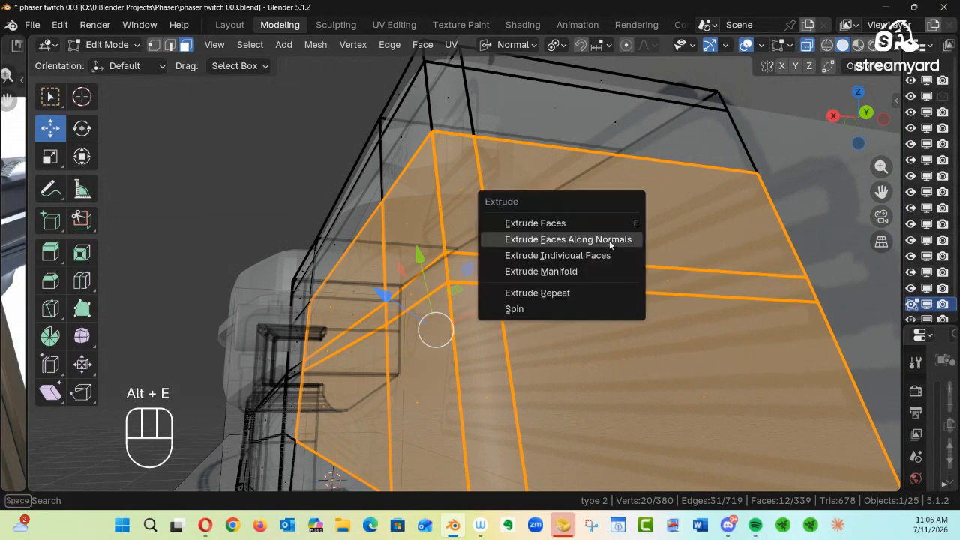
left_click(609, 240)
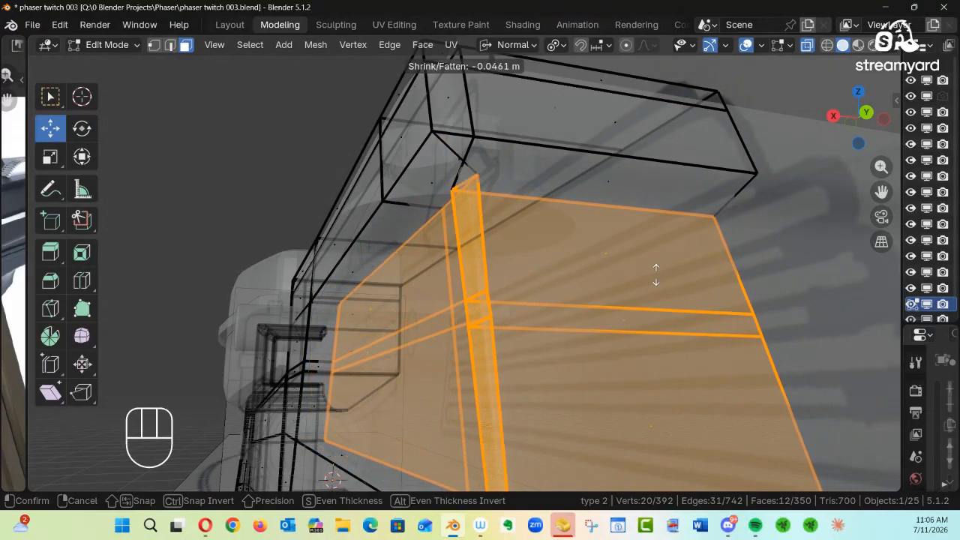
left_click(729, 256)
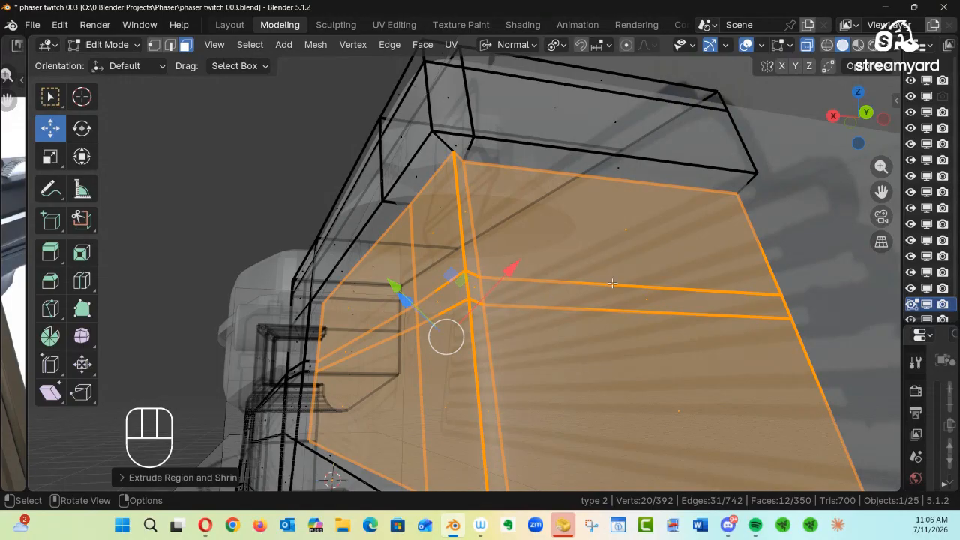
Deselect the rear and corner faces of the recess and flatten the six remaining side faces with LoopTools
left_click_drag(613, 282, 600, 390, "ctrl+alt")
left_click_drag(678, 428, 459, 201, "ctrl")
left_click_drag(487, 276, 454, 213, "ctrl+alt")
key("ctrl")
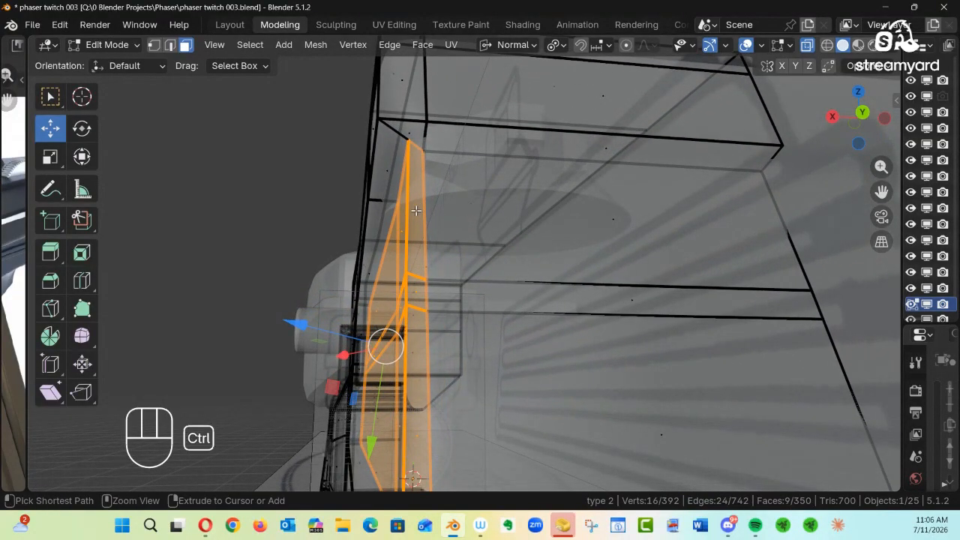
left_click_drag(492, 239, 416, 203, "ctrl")
left_click_drag(480, 460, 419, 395, "ctrl")
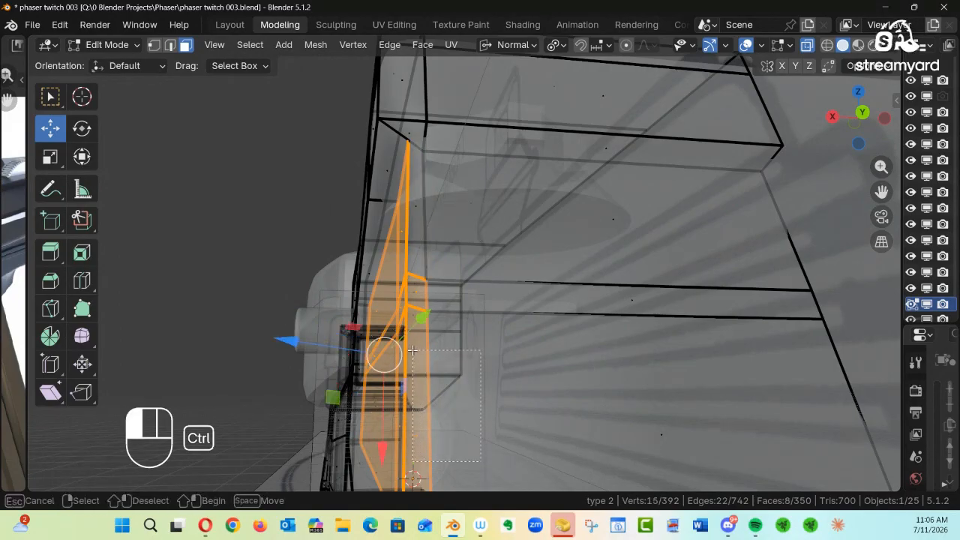
left_click_drag(413, 350, 410, 360, "ctrl")
left_click_drag(438, 315, 407, 268, "ctrl")
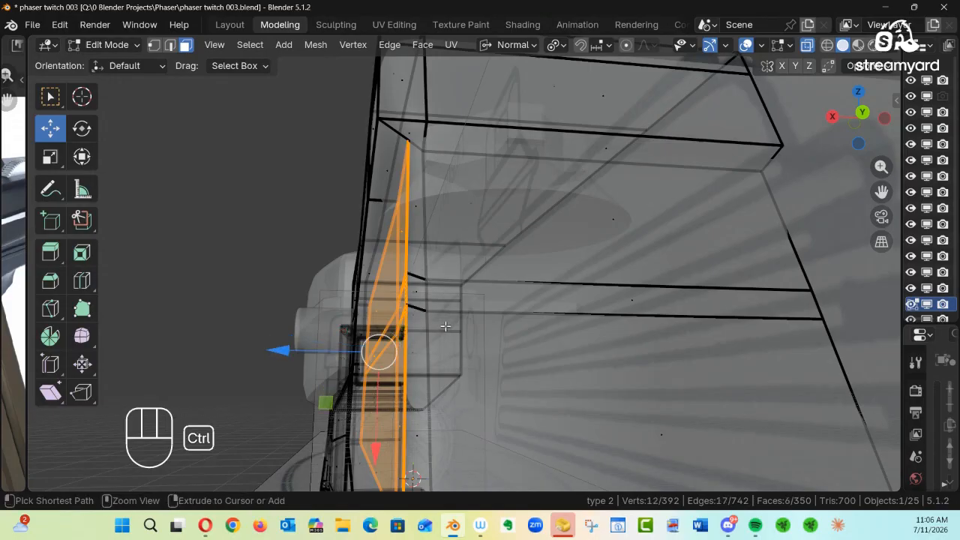
middle_click_drag(446, 328, 536, 302, "ctrl+alt")
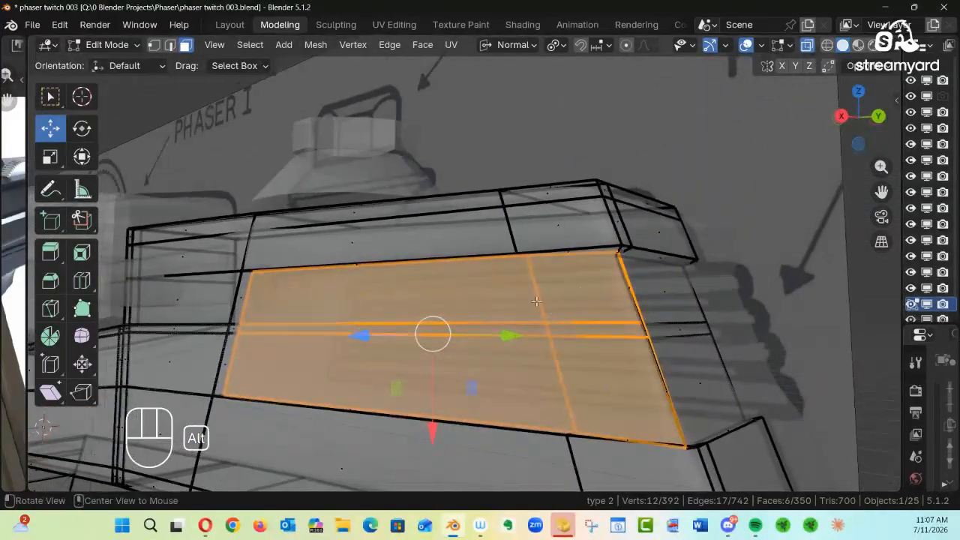
right_click(159, 131)
mouse_move(153, 109)
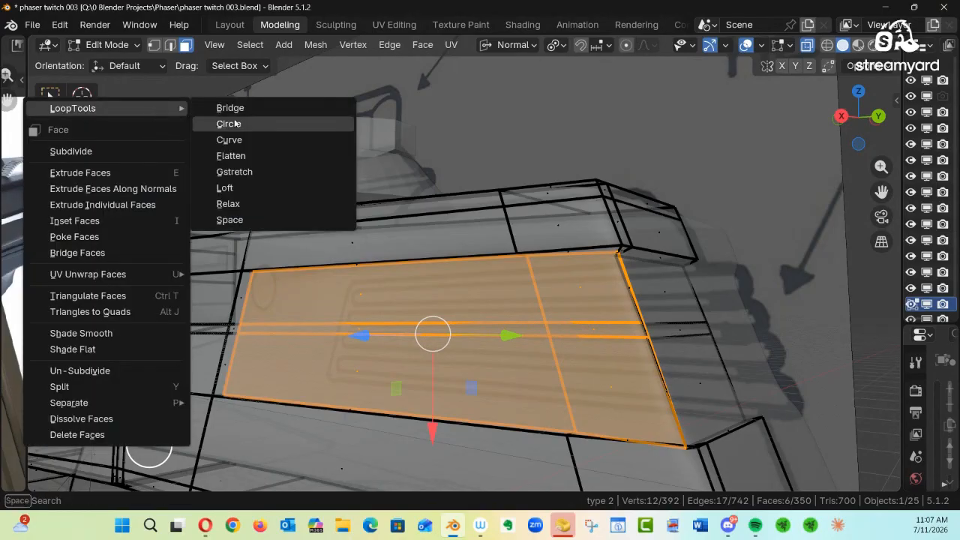
left_click(239, 156)
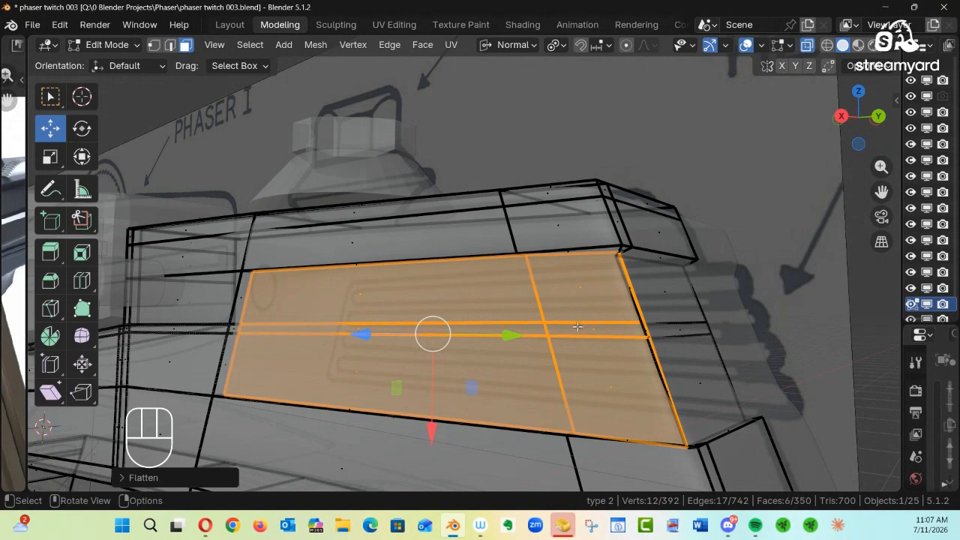
middle_click_drag(592, 334, 520, 300, "alt")
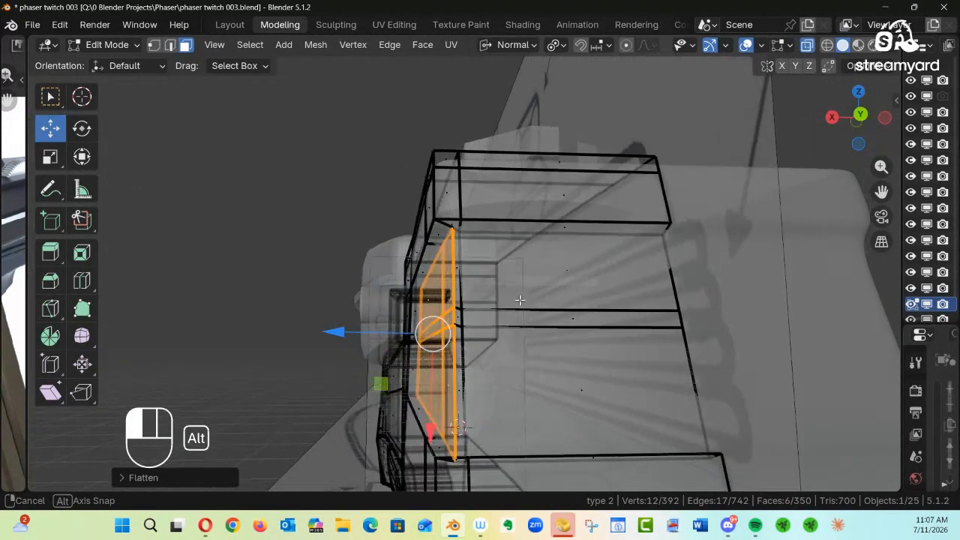
Clear the selection, turn off X-ray, and disable the Subdivision modifier's viewport display on the type 2 object
left_click(793, 262)
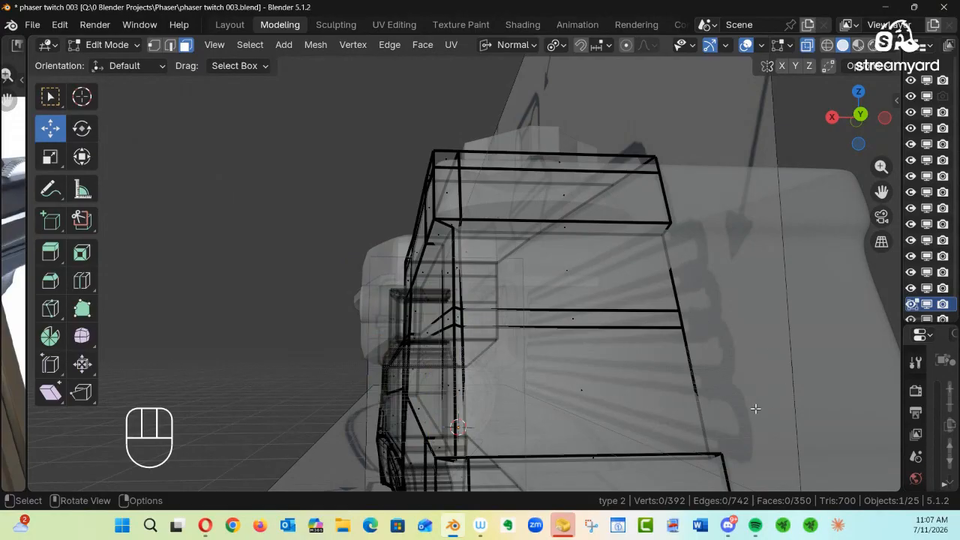
left_click_drag(755, 409, 639, 337)
key("alt+z")
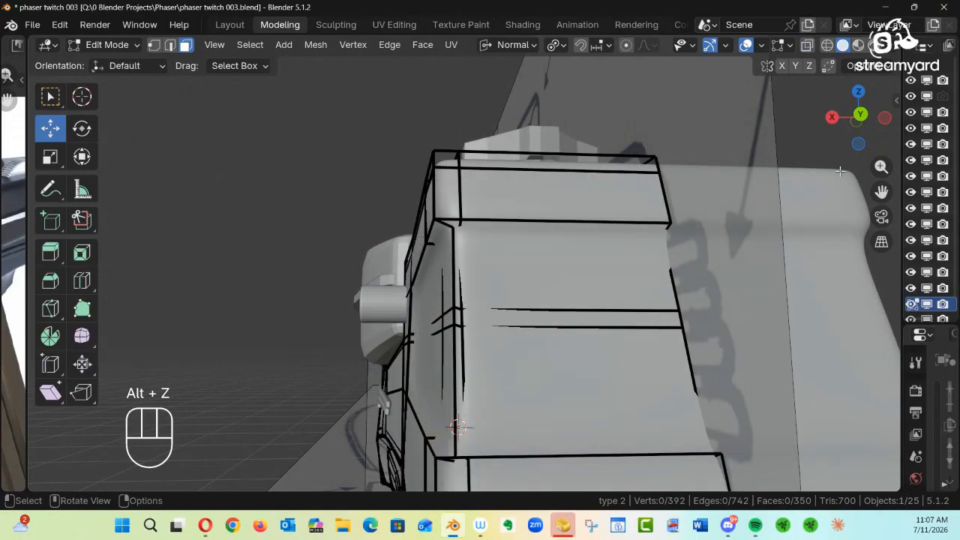
left_click_drag(900, 180, 581, 244)
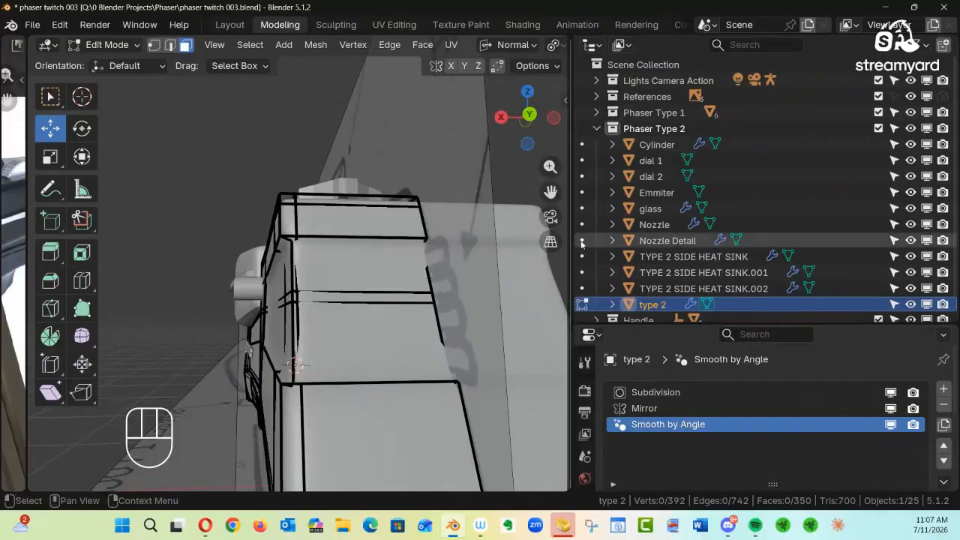
left_click_drag(749, 325, 743, 127)
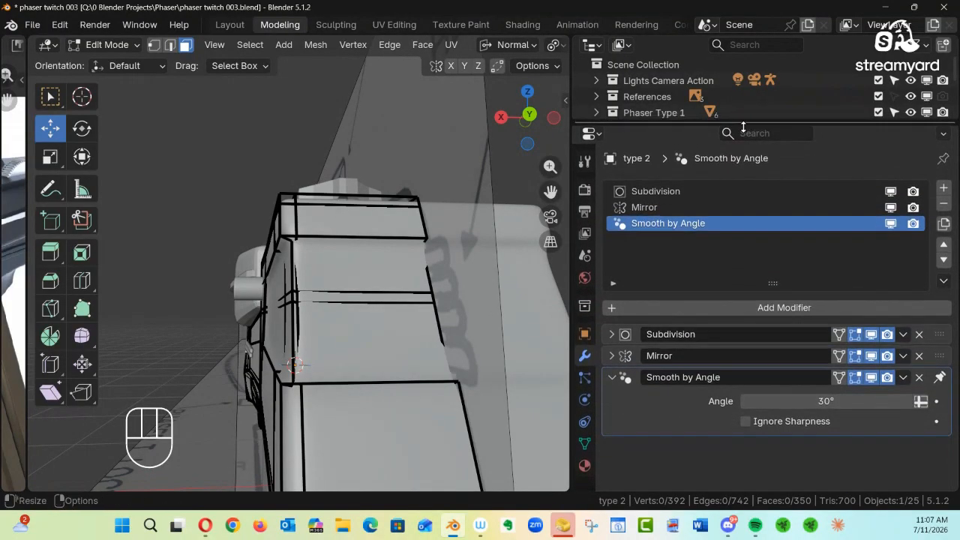
left_click(872, 336)
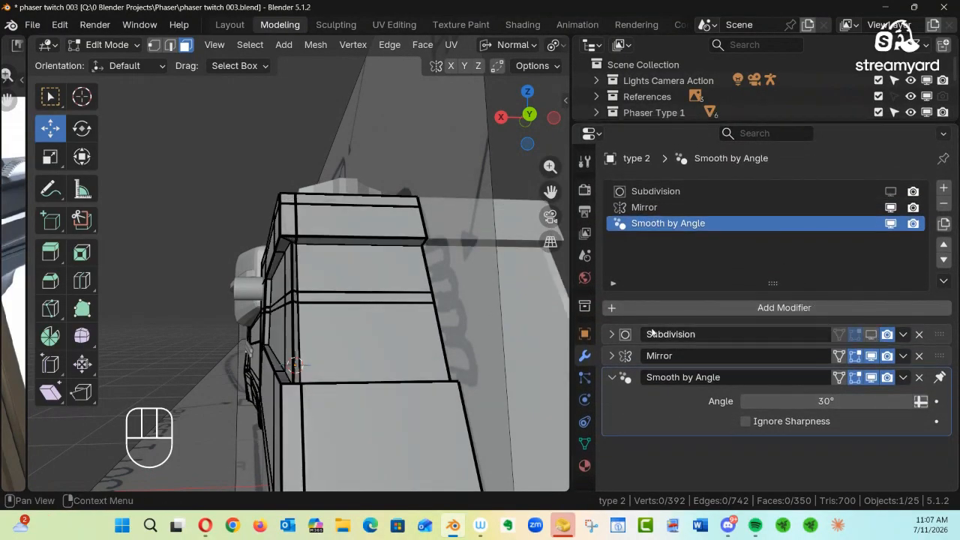
left_click_drag(575, 295, 903, 303)
middle_click_drag(750, 334, 747, 286, "alt")
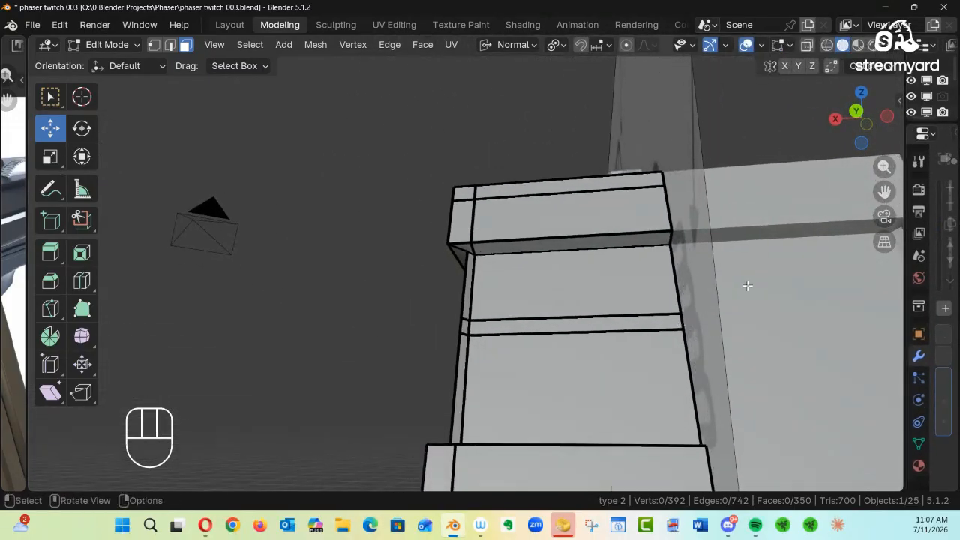
Select the recessed rear faces together with the narrow corner strip and flatten them with LoopTools
left_click_drag(751, 260, 622, 300)
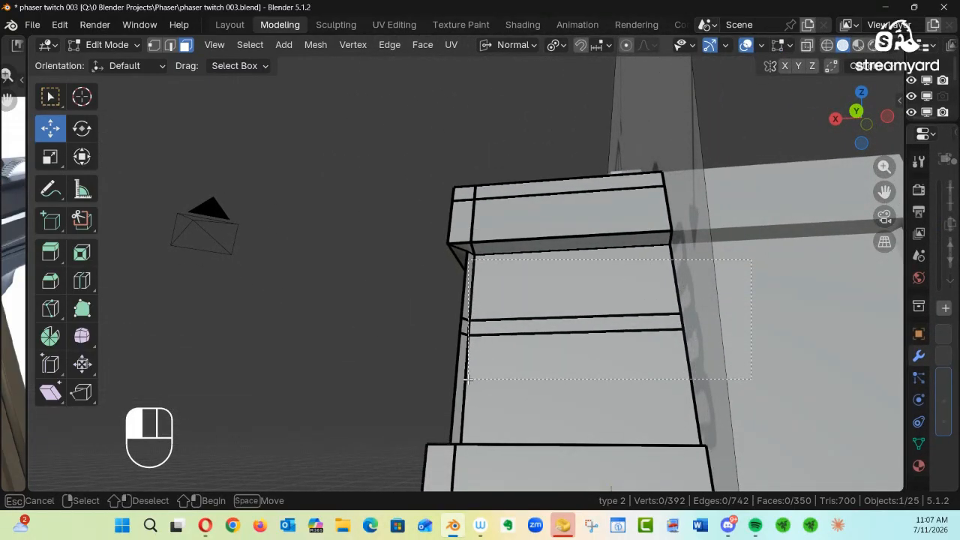
left_click_drag(466, 379, 613, 246)
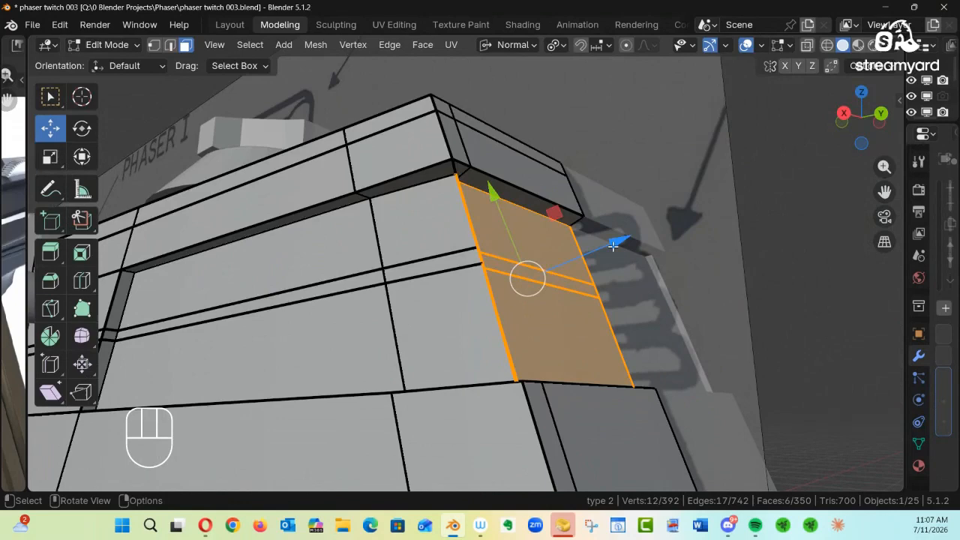
right_click(662, 156)
mouse_move(679, 154)
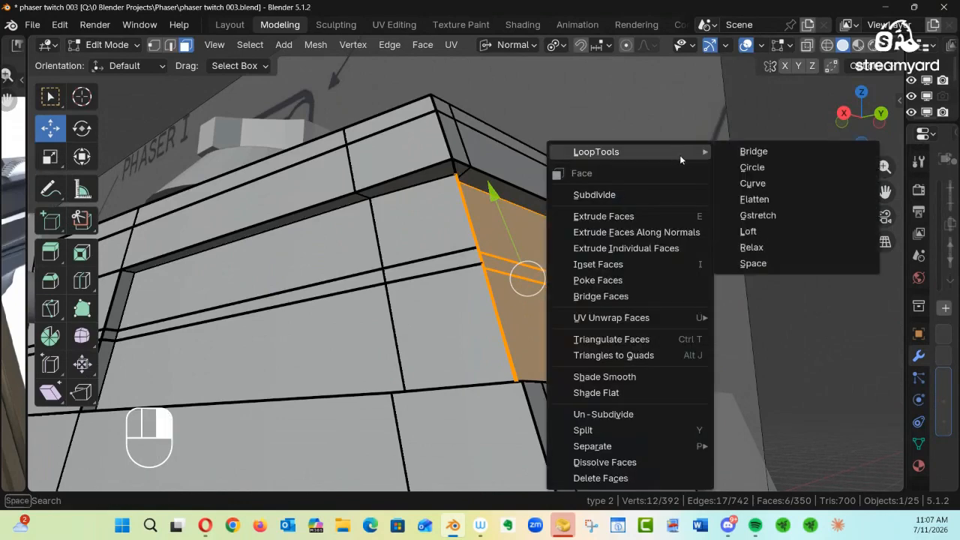
left_click(754, 200)
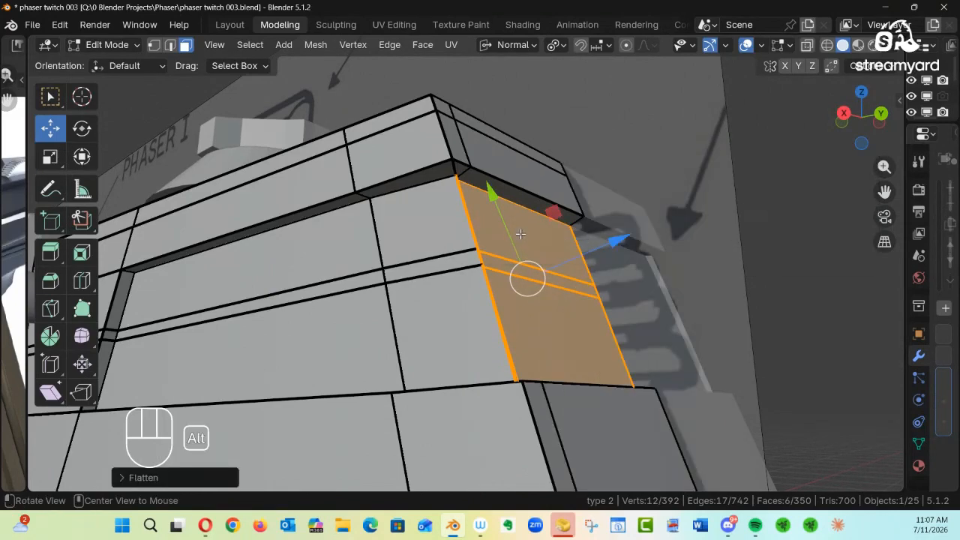
left_click_drag(520, 234, 516, 182, "alt")
left_click_drag(488, 225, 404, 256, "alt")
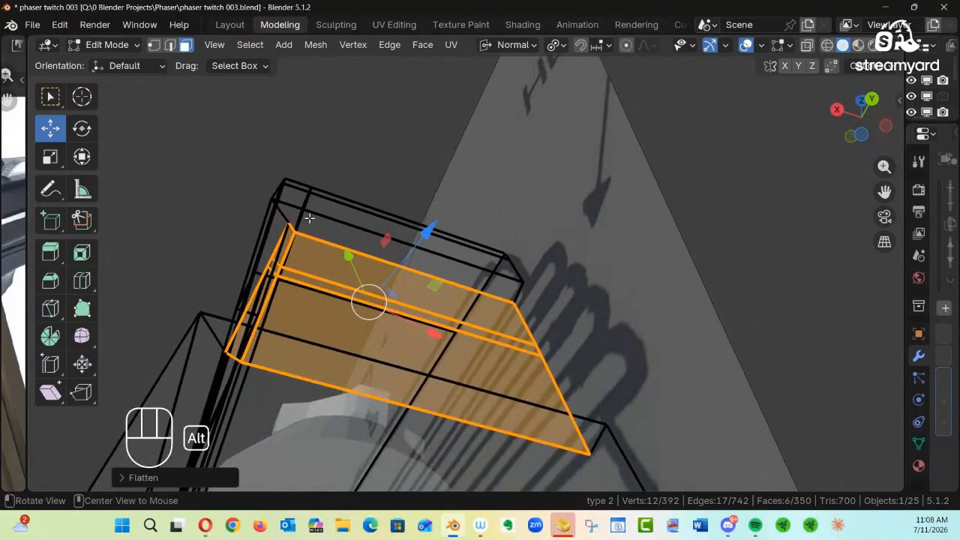
left_click_drag(309, 218, 308, 276, "alt")
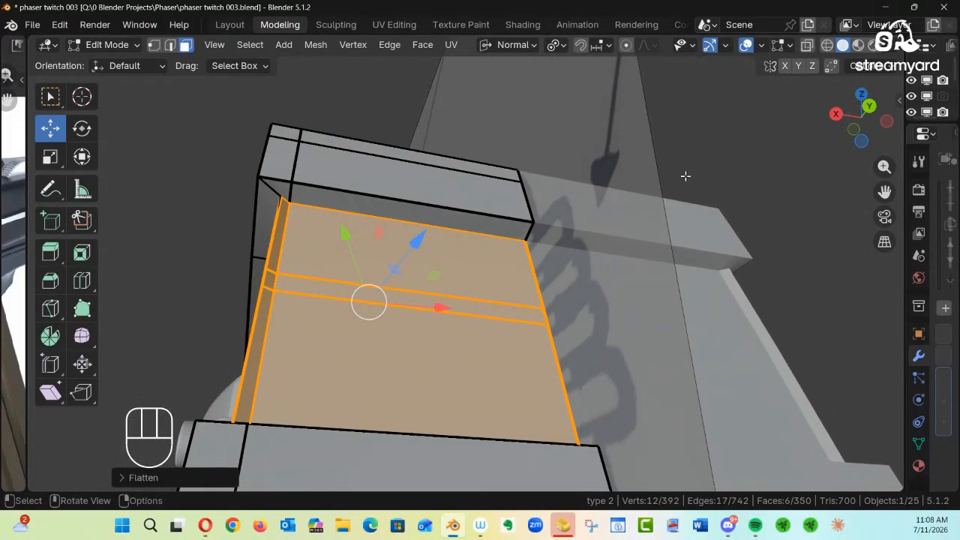
middle_click_drag(598, 243, 509, 244)
Turn on X-ray and reapply LoopTools Flatten to the rear and corner faces, using the Best fit plane with Y locked
key("alt+z")
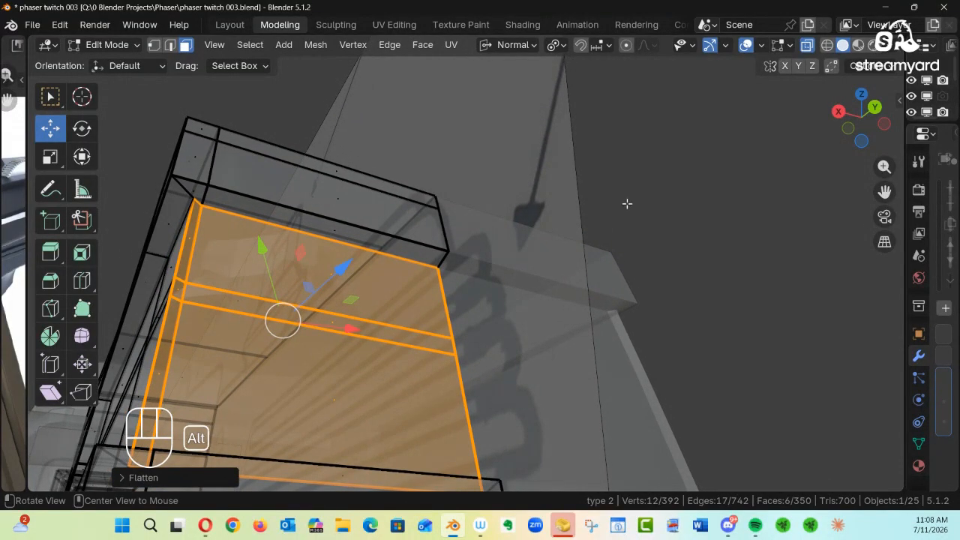
right_click(685, 174)
mouse_move(697, 177)
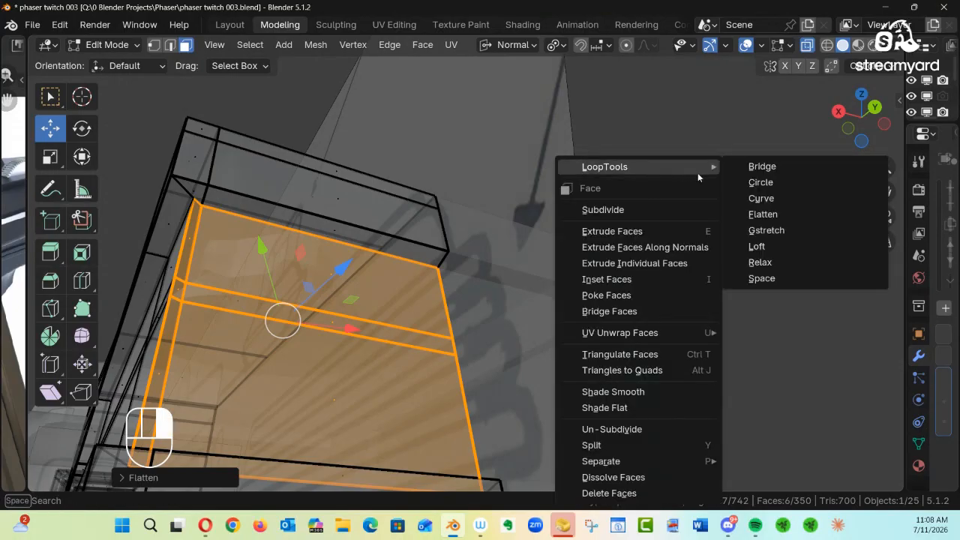
left_click(782, 217)
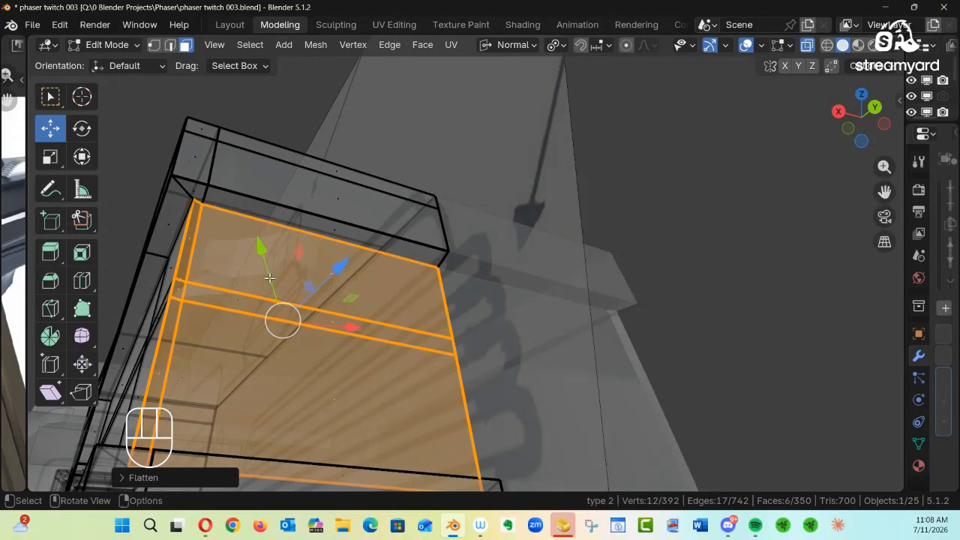
middle_click_drag(380, 302, 376, 354, "ctrl+alt")
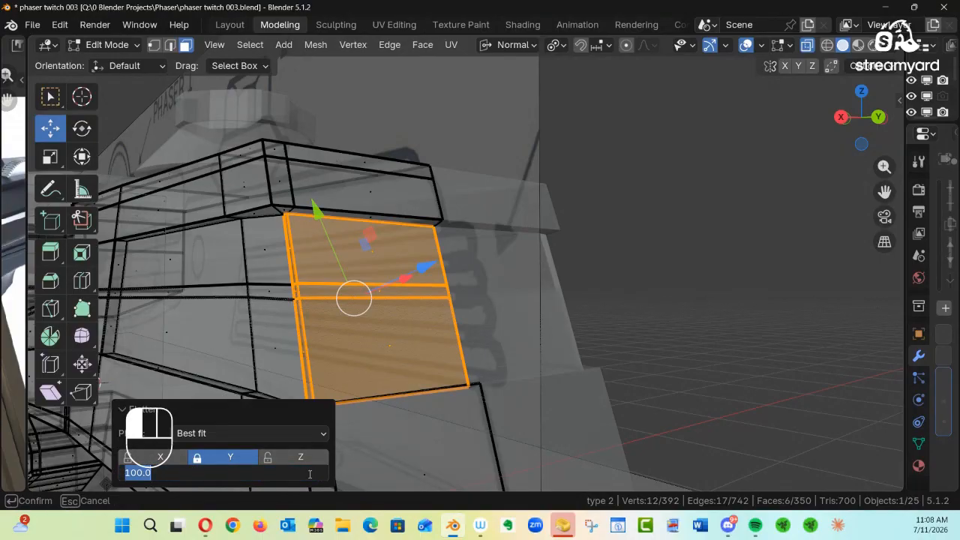
right_click(670, 220)
mouse_move(652, 168)
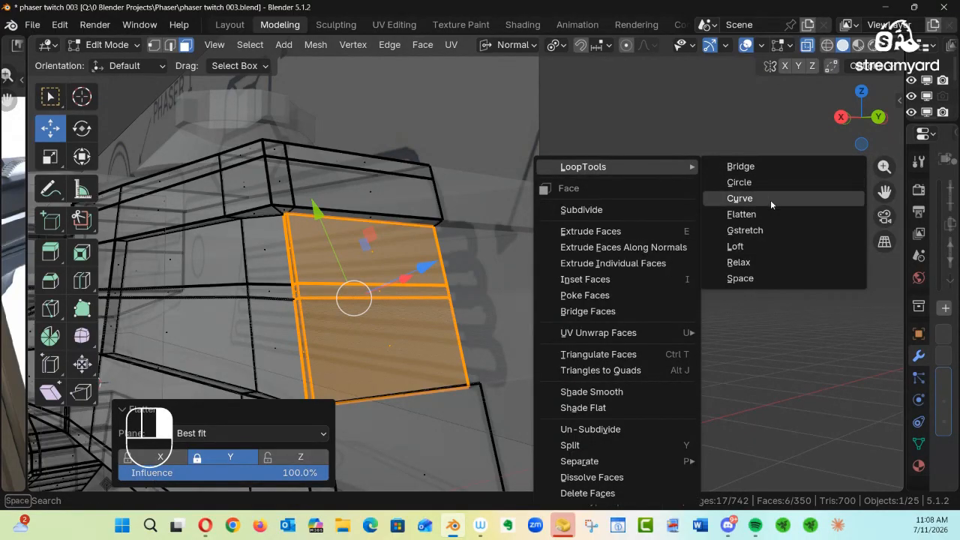
left_click(777, 218)
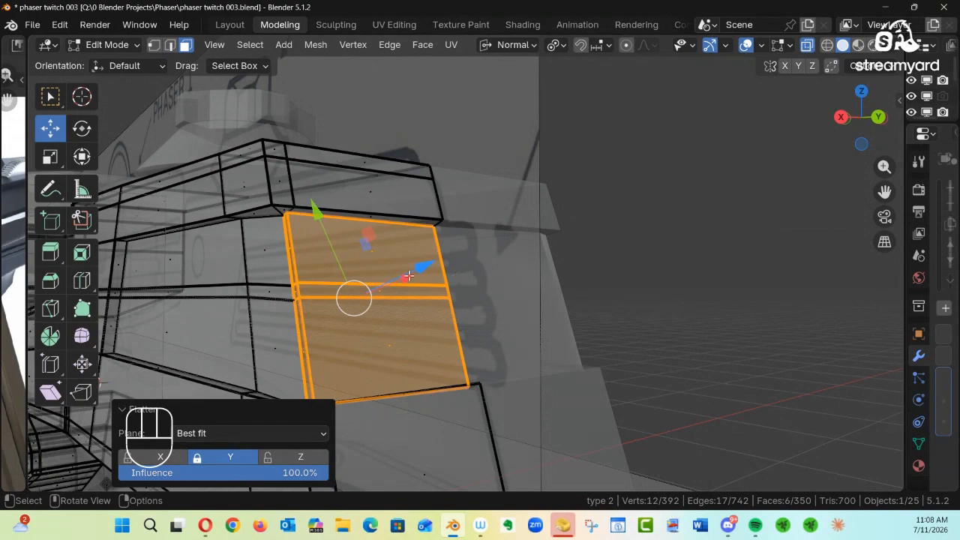
Select only the three wide recessed rear faces and move them outward about 0.003 m along their normal, with X-ray off
left_click_drag(349, 328, 562, 245, "ctrl+alt")
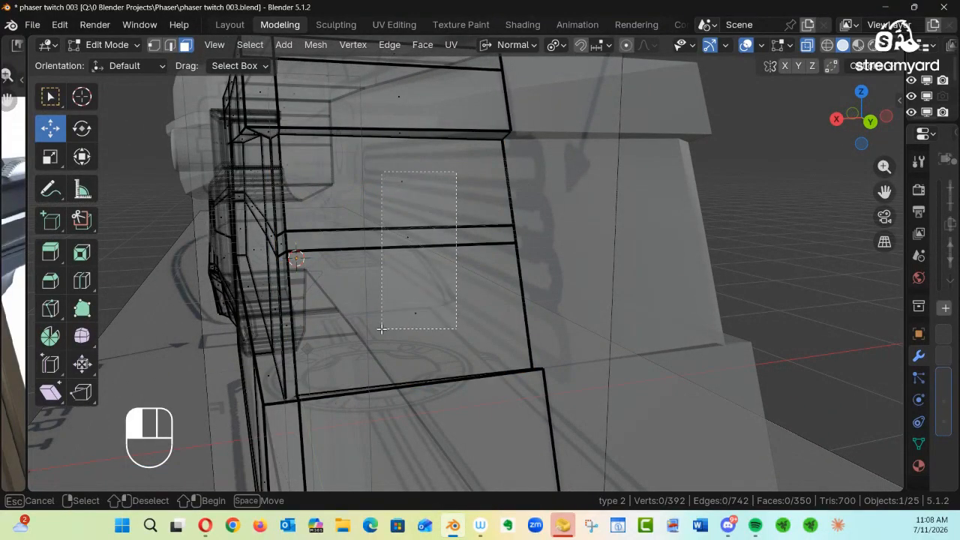
middle_click_drag(404, 330, 587, 284, "alt")
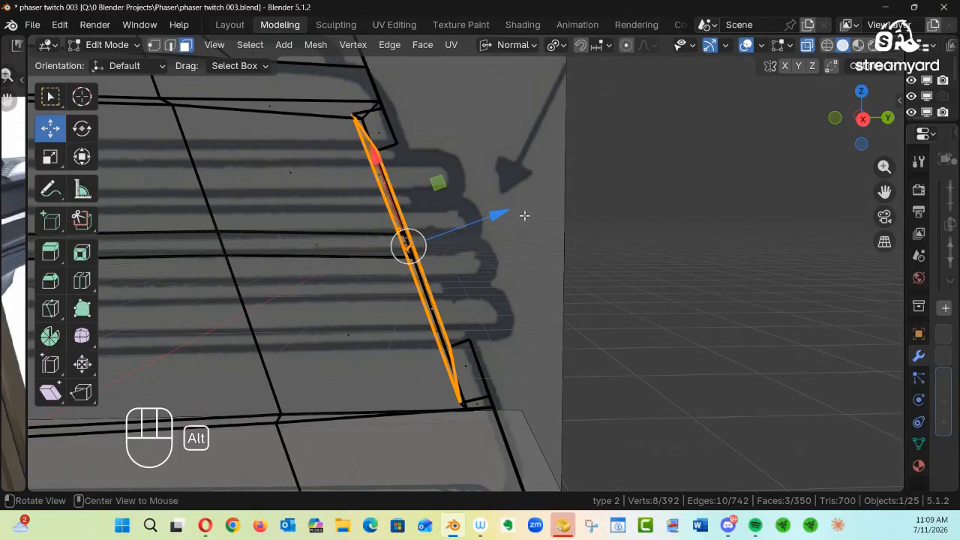
middle_click_drag(524, 216, 412, 140, "alt")
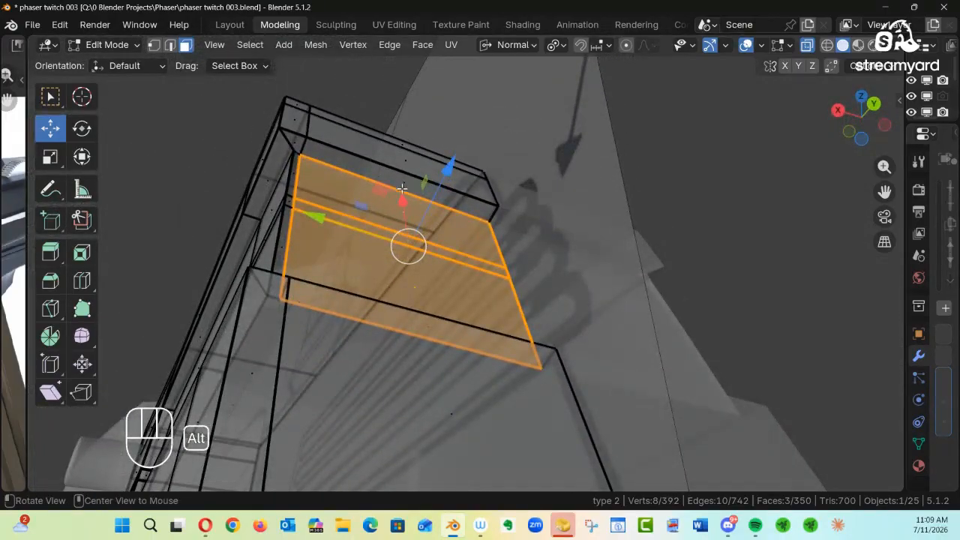
key("alt+z")
middle_click_drag(403, 200, 517, 197, "ctrl+alt")
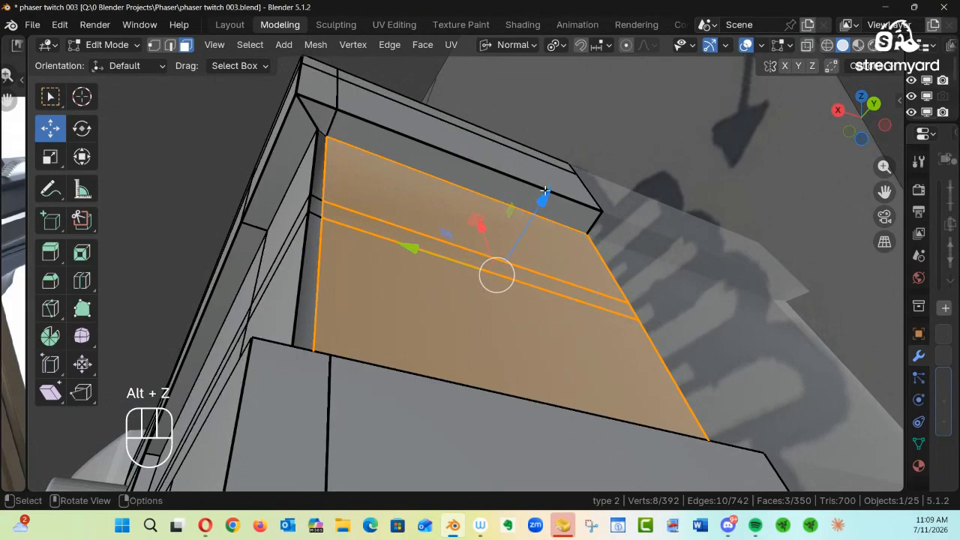
left_click_drag(549, 193, 560, 188)
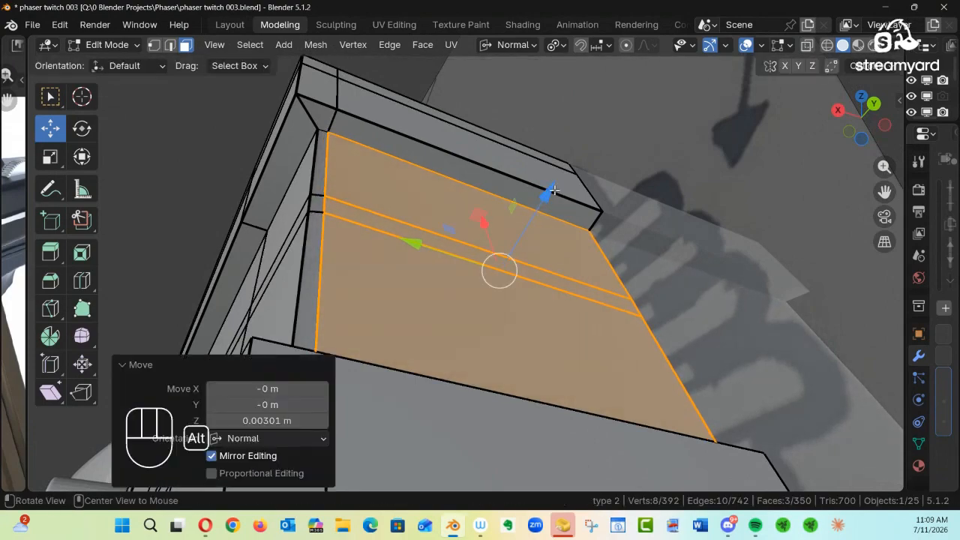
Select only the ledge faces along the recess's upper border, across the side, corner and rear, and flatten them with LoopTools
middle_click_drag(559, 189, 321, 264, "alt")
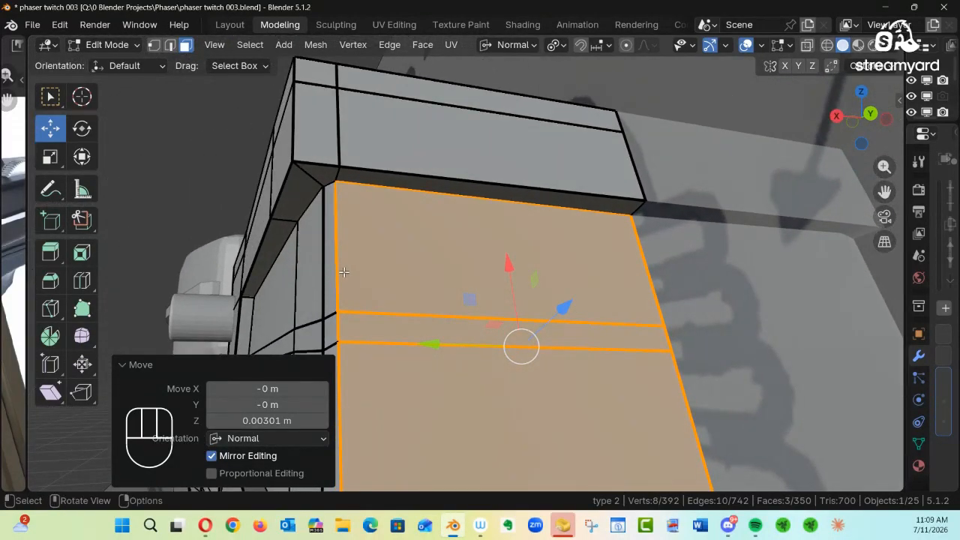
left_click(316, 177, "alt")
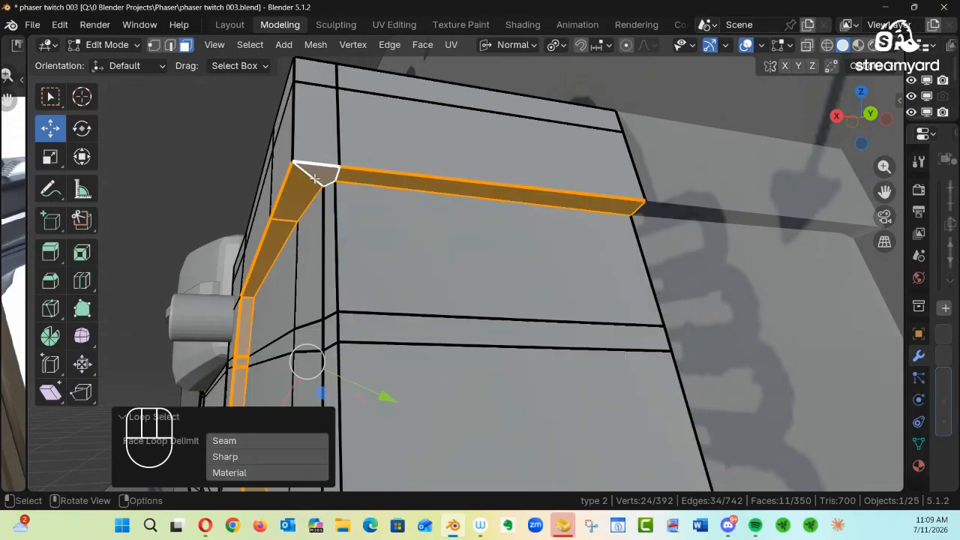
middle_click_drag(390, 289, 277, 276, "alt")
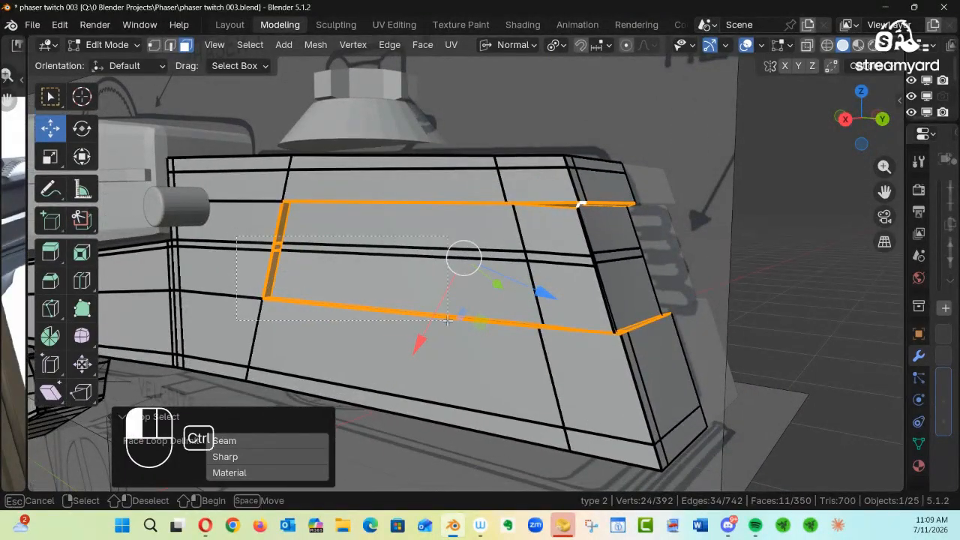
left_click_drag(777, 353, 777, 352, "ctrl")
key("ctrl+space")
key("ctrl+space")
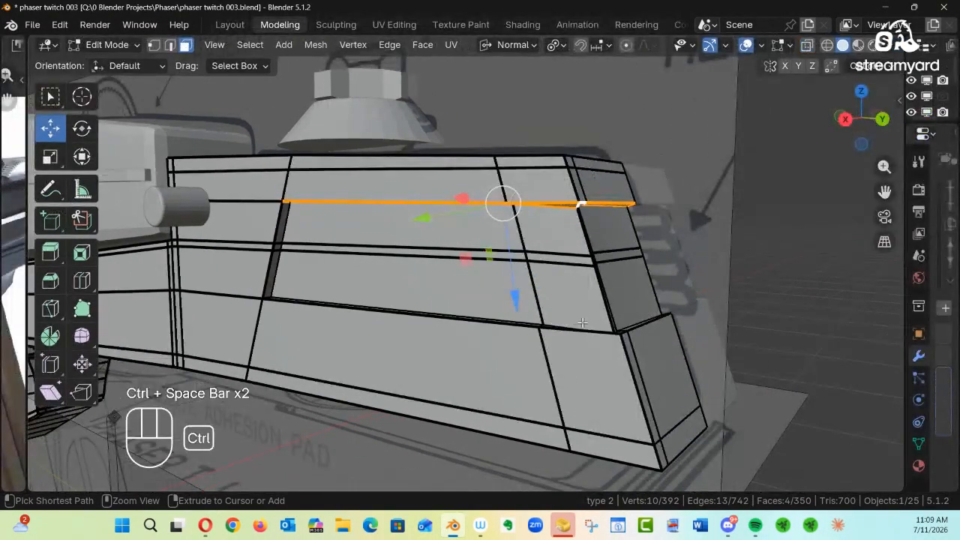
middle_click_drag(588, 324, 624, 182, "alt")
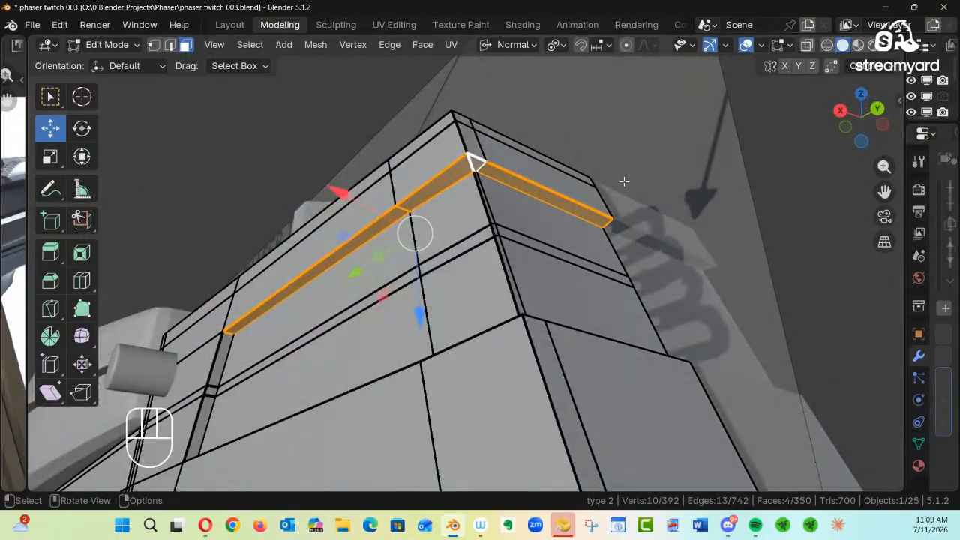
right_click(710, 135)
mouse_move(695, 139)
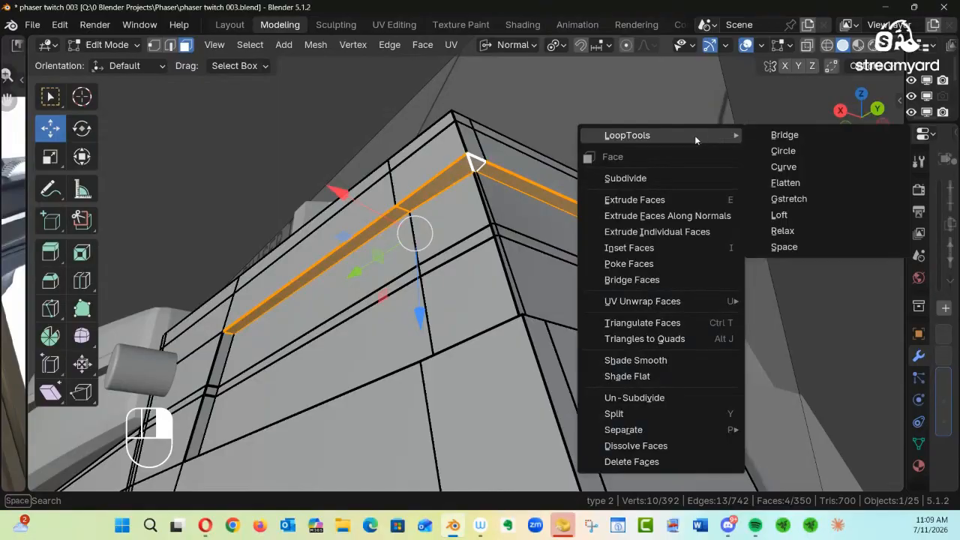
left_click(787, 184)
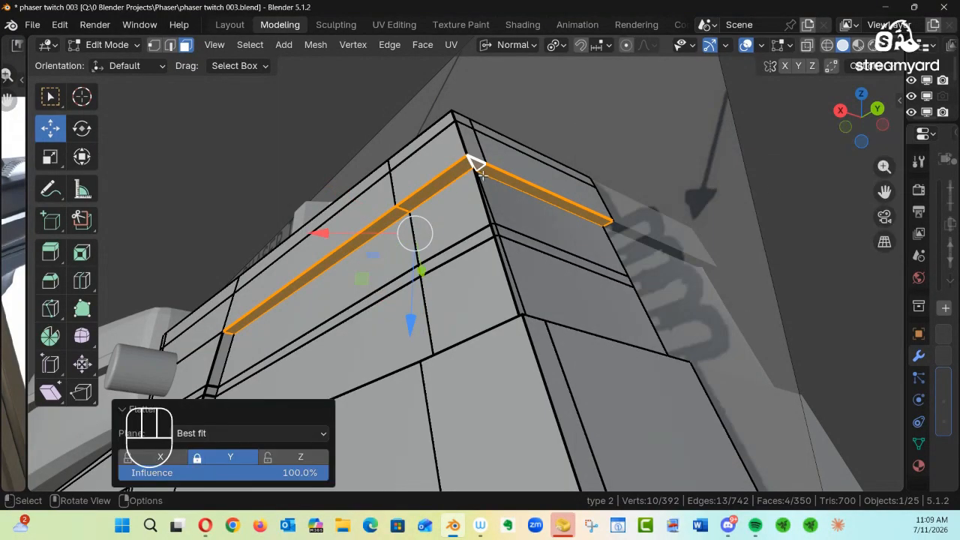
Select the ledge faces along the recess's lower border, from the side around the corner to the rear, and flatten them with LoopTools
middle_click_drag(518, 199, 522, 349, "alt")
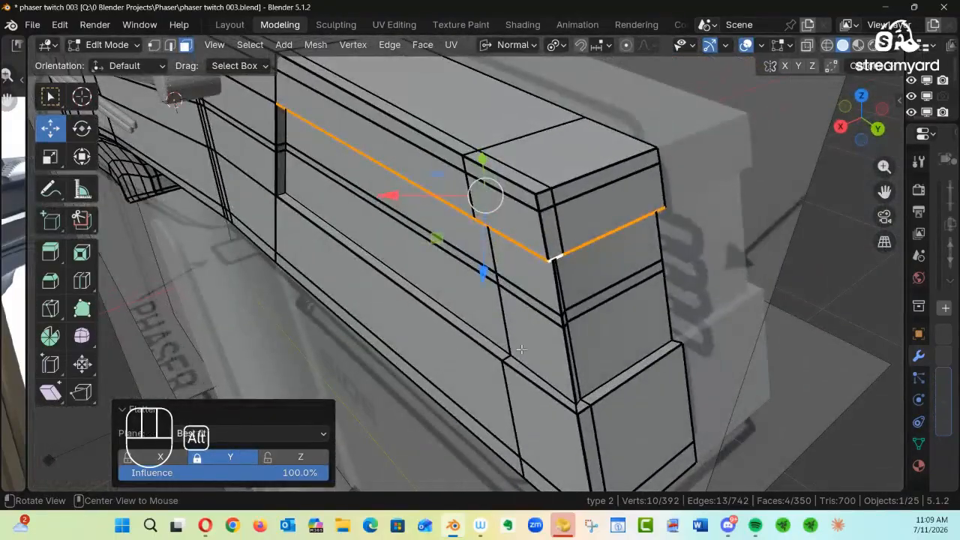
left_click(368, 259)
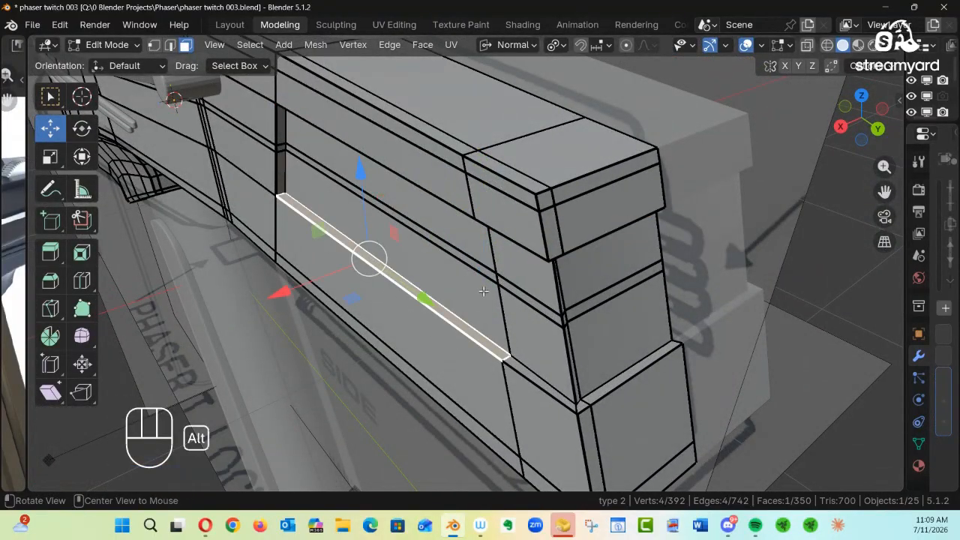
middle_click_drag(483, 291, 449, 285, "alt")
left_click(606, 406, "ctrl+shift")
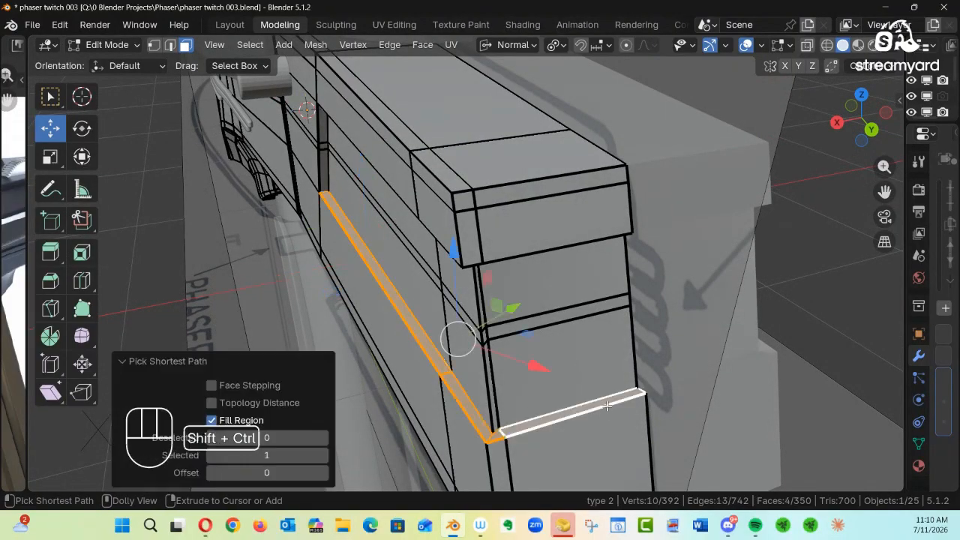
middle_click_drag(552, 423, 661, 231, "alt")
right_click(717, 231)
mouse_move(729, 171)
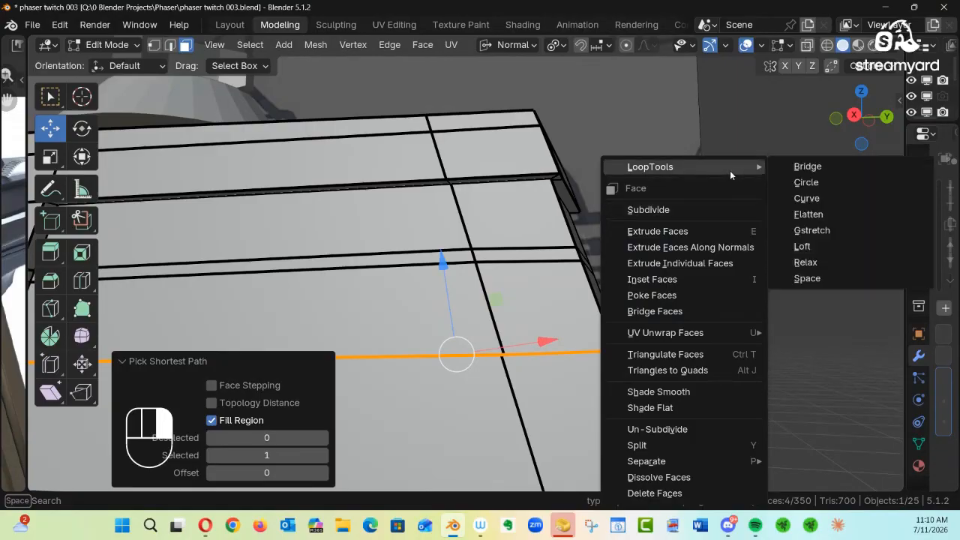
left_click(825, 214)
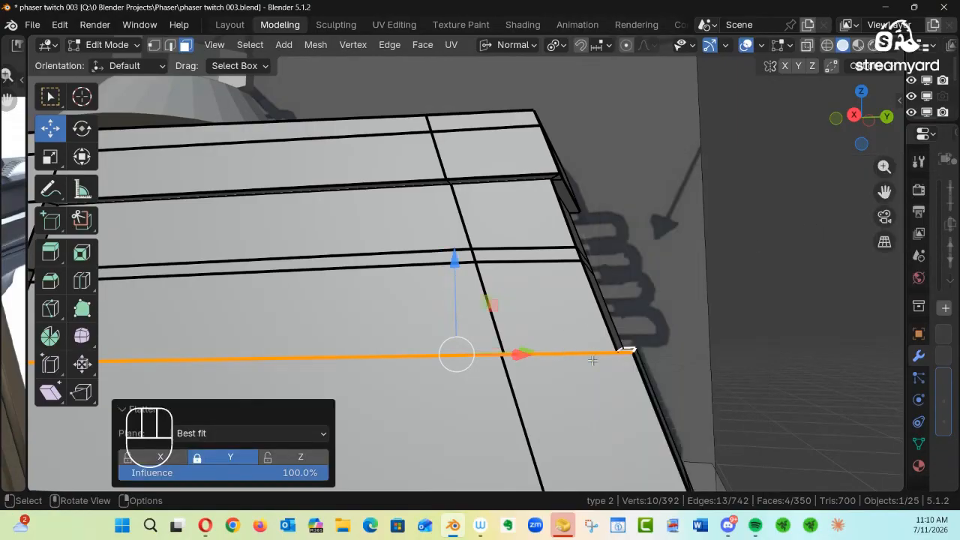
Select the three recessed rear faces with the narrow corner strip and flatten them with LoopTools, using Best fit with Y locked
left_click_drag(602, 340, 561, 210, "ctrl+alt")
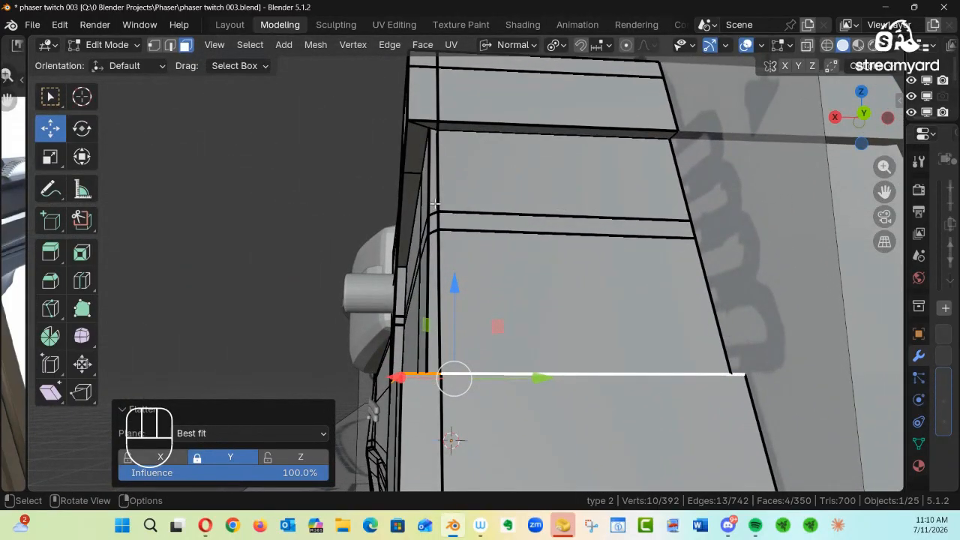
left_click_drag(526, 263, 662, 286)
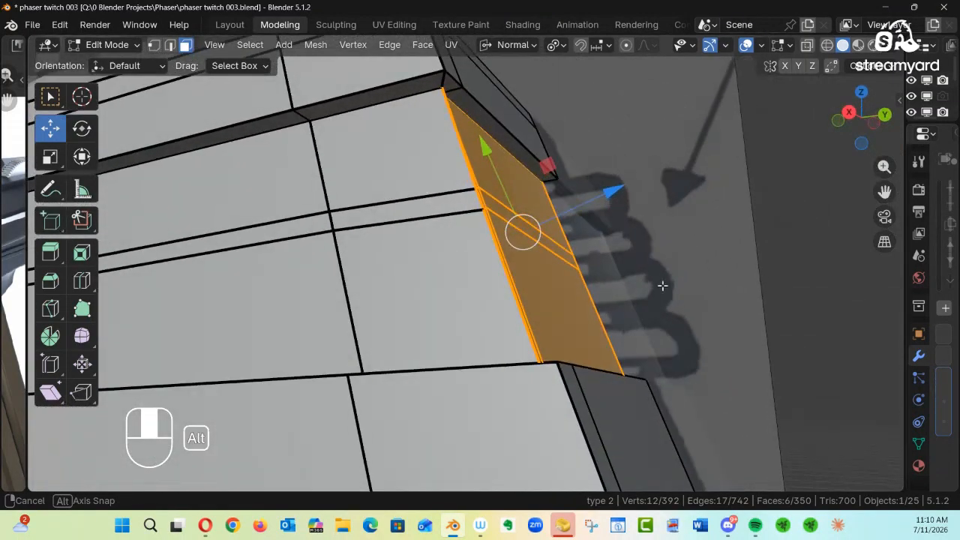
right_click(716, 213)
mouse_move(706, 172)
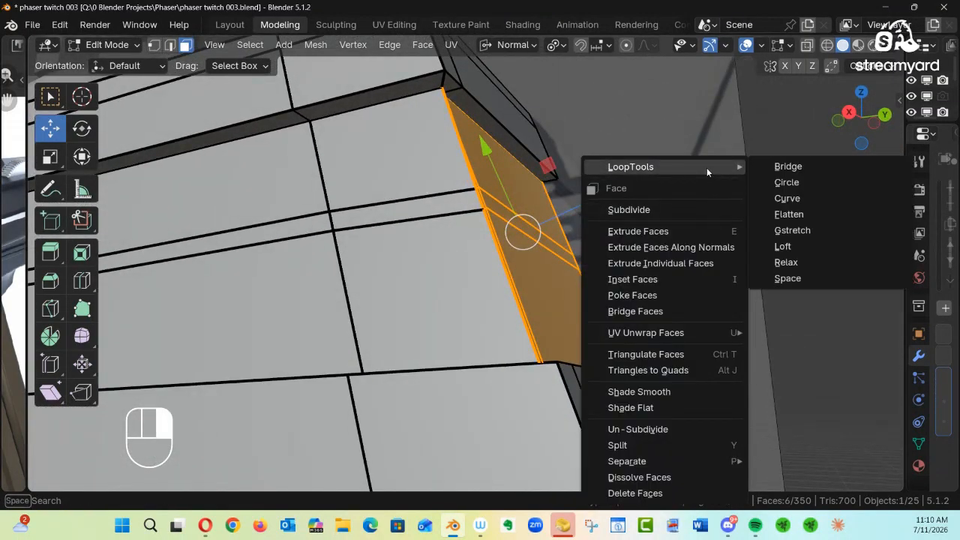
left_click(802, 213)
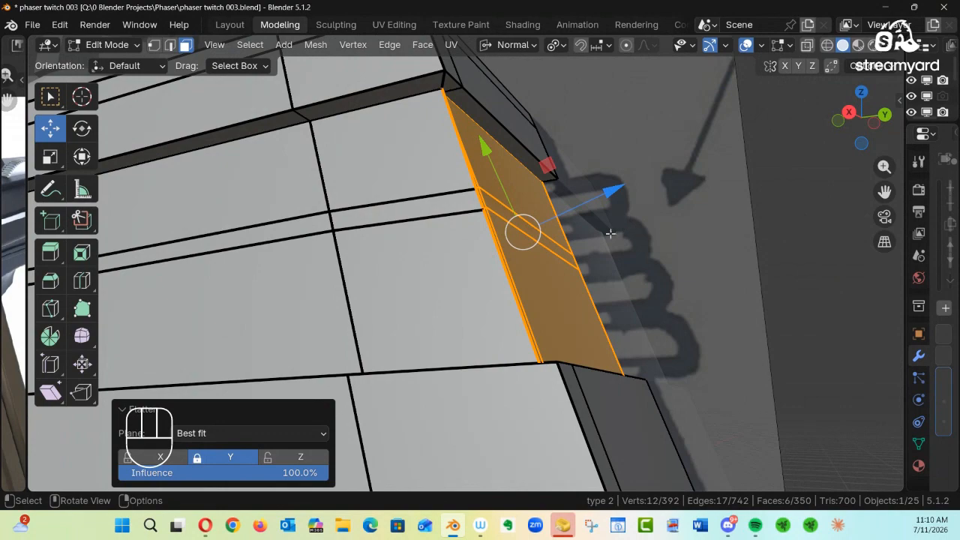
Move the rear panel's upper corner vertex about -0.0013, 0.0018, 0.0005 m globally, and adjust it about 0.0019 m along its normal-orientation Y
left_click_drag(567, 207, 483, 219, "alt")
key("1")
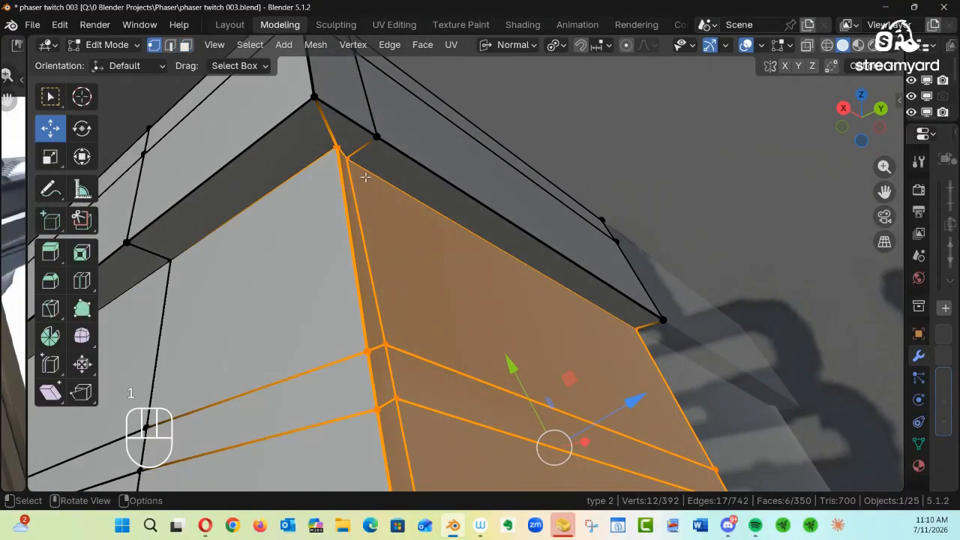
left_click(348, 159)
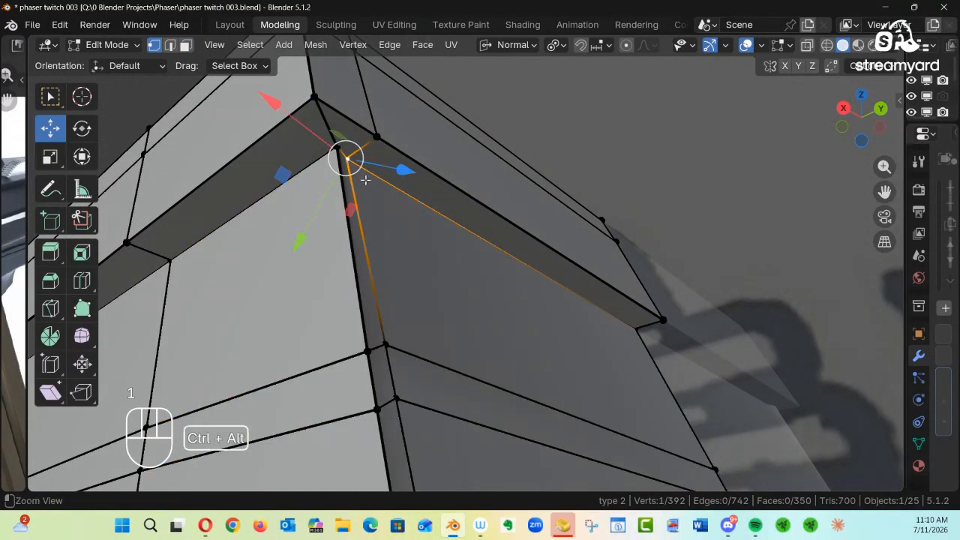
left_click_drag(365, 180, 375, 223, "ctrl+alt")
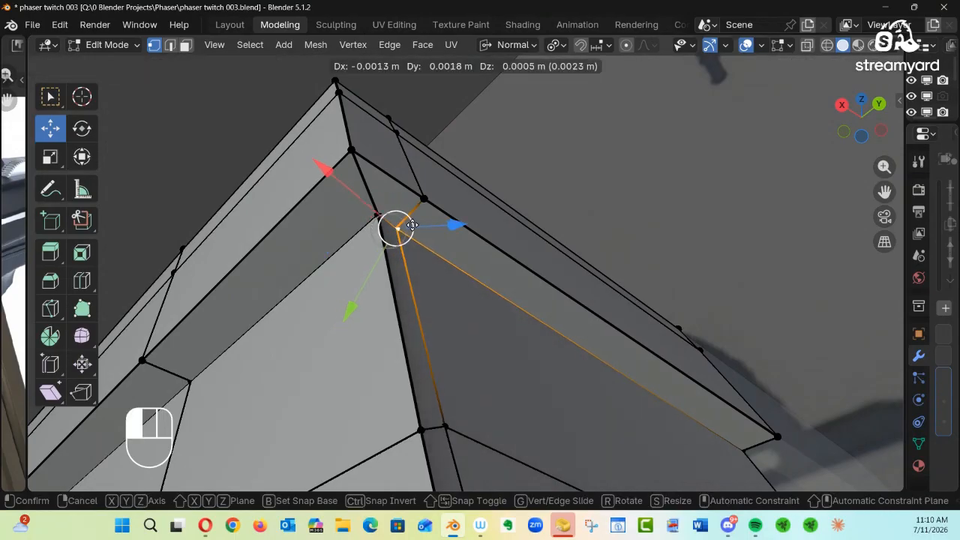
left_click_drag(413, 225, 412, 225)
left_click_drag(464, 251, 415, 322, "ctrl+alt")
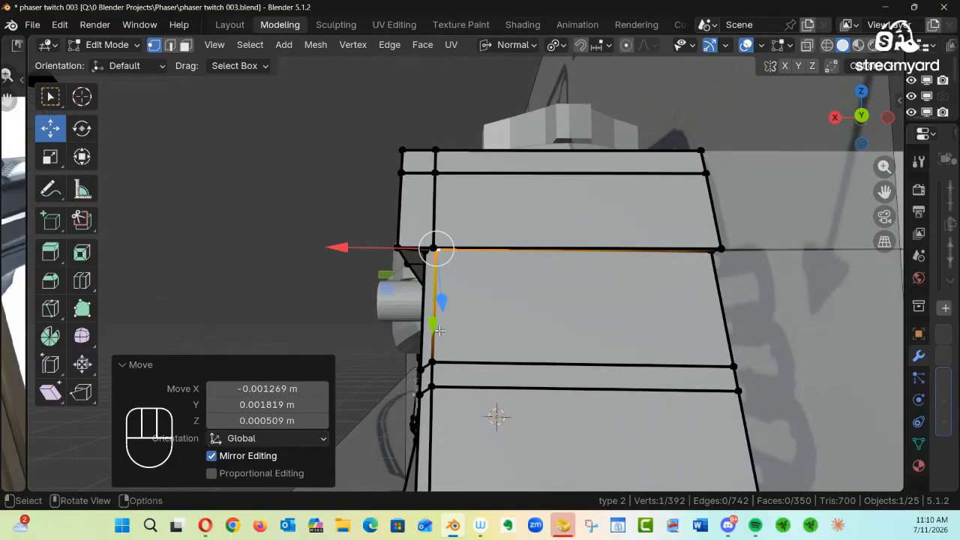
left_click_drag(462, 328, 584, 208, "alt")
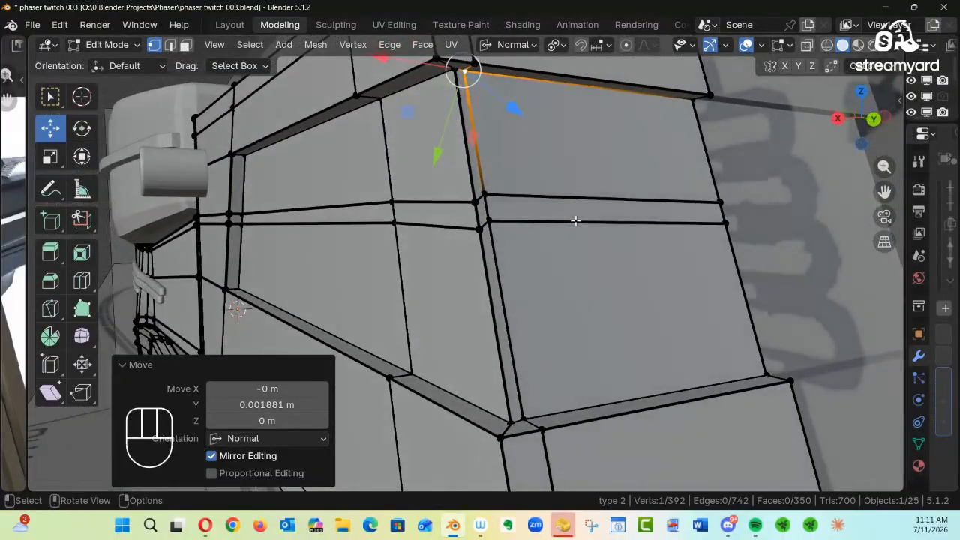
Edge-slide the two horizontal edges across the recessed rear panel slightly downward, using a factor of about -0.185 for the upper one
key("2")
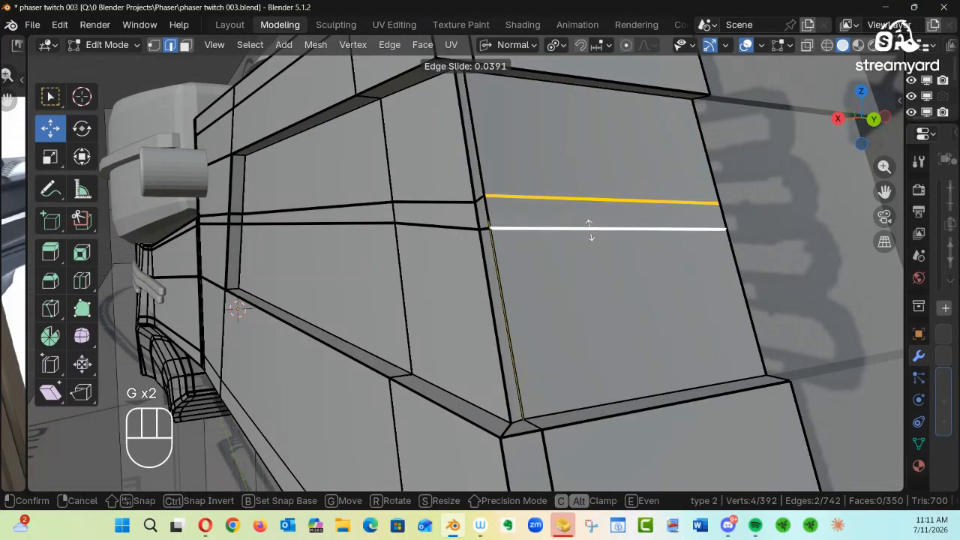
left_click(593, 231)
left_click(585, 201)
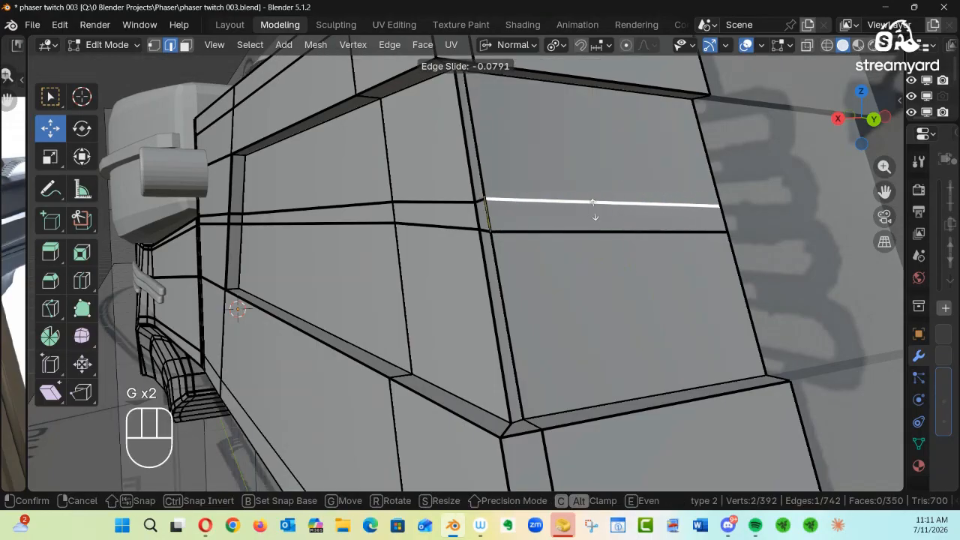
left_click(601, 215)
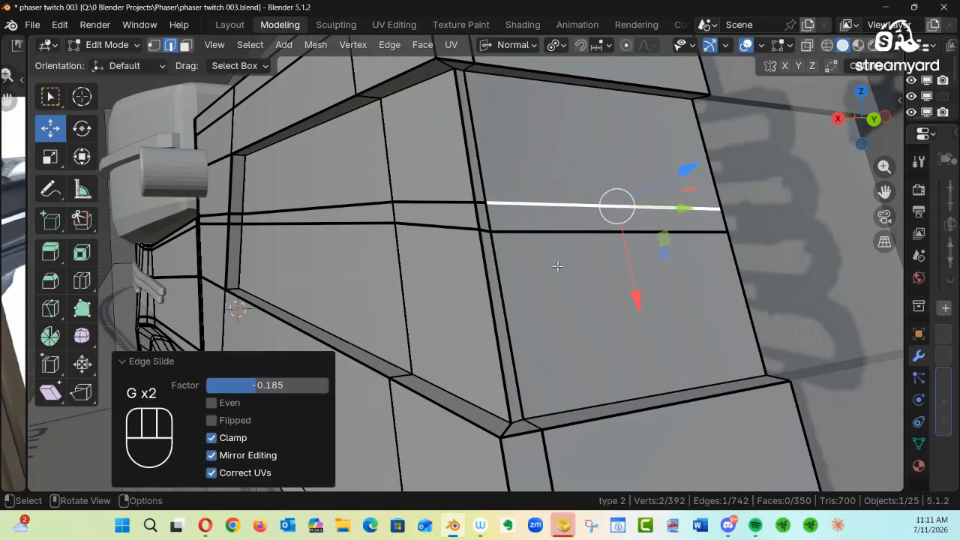
Select the recessed side faces plus the corner strip, switch to Global orientation, and move them about -0.0323 m along X
middle_click_drag(546, 270, 624, 243)
left_click_drag(624, 243, 490, 260, "ctrl+alt")
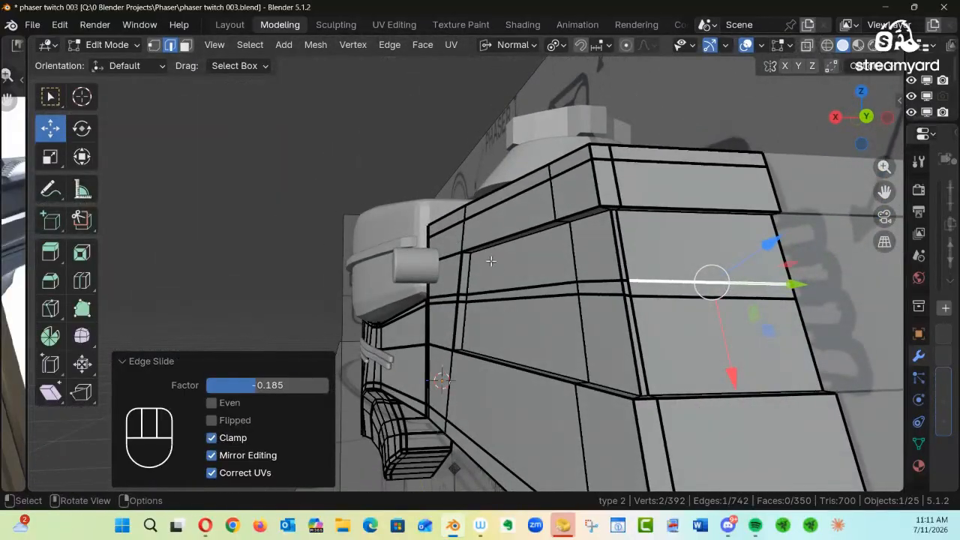
left_click(600, 318)
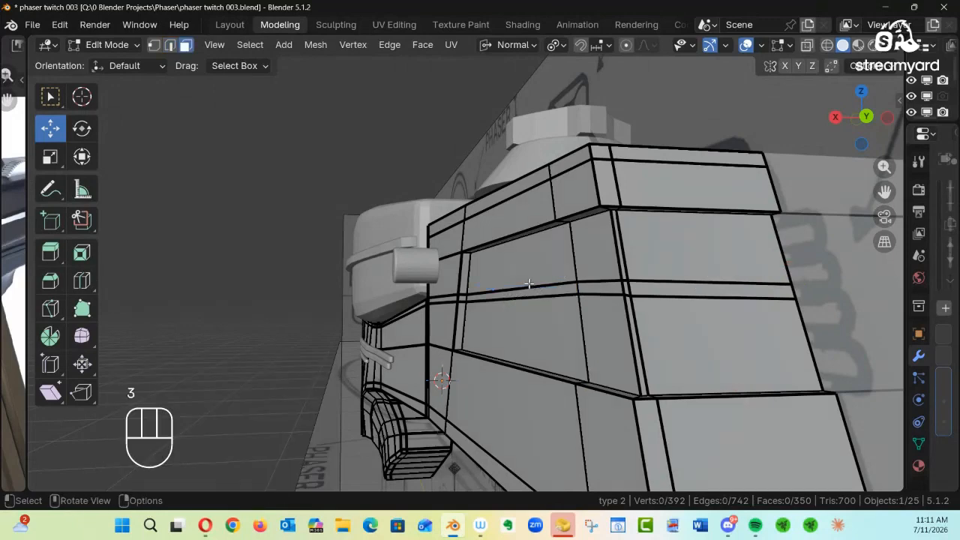
left_click_drag(497, 267, 612, 319)
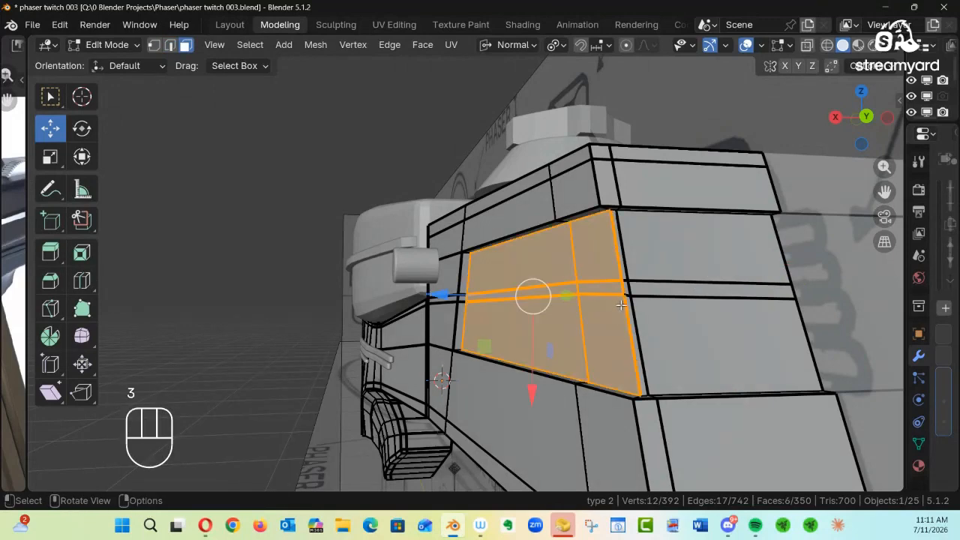
middle_click_drag(621, 304, 600, 268)
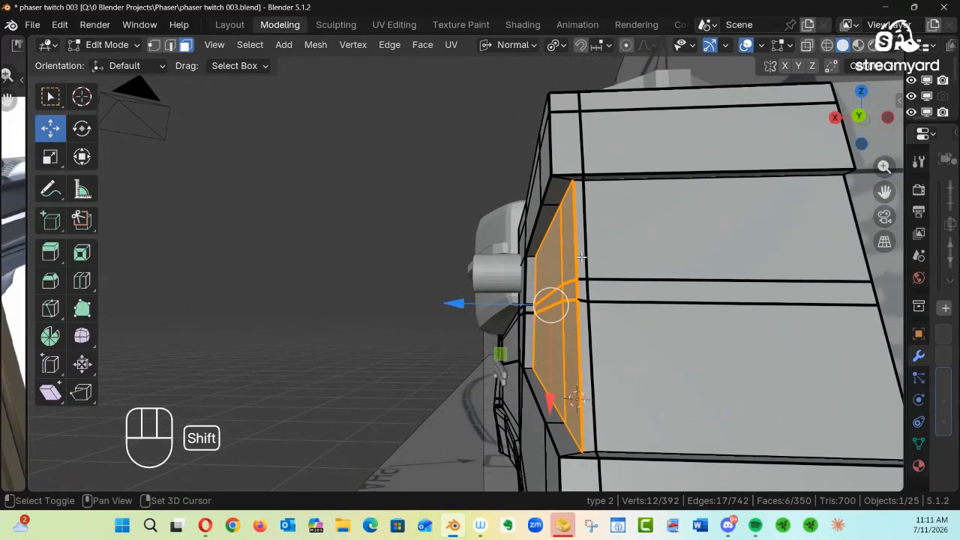
left_click_drag(582, 252, 582, 273, "shift")
left_click_drag(570, 318, 562, 327, "shift")
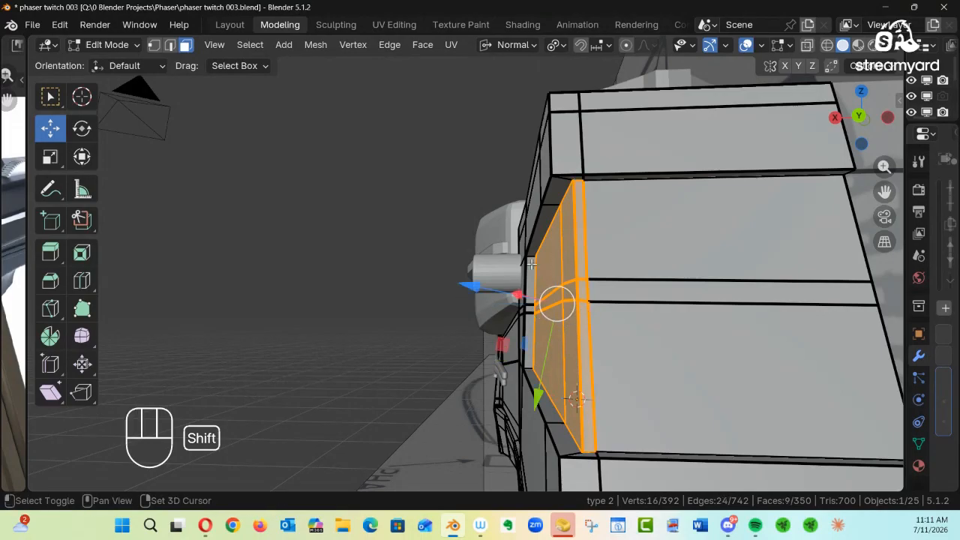
left_click(531, 45)
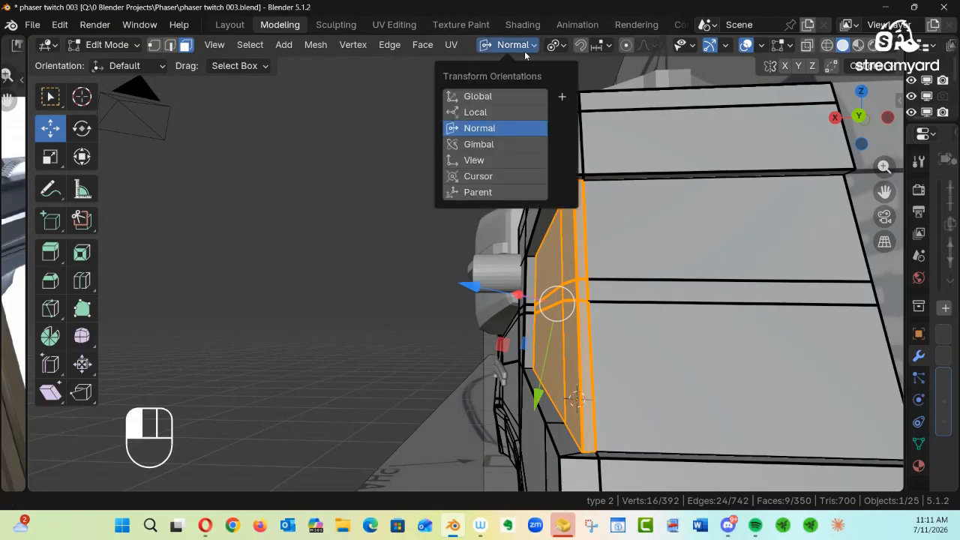
left_click(480, 101)
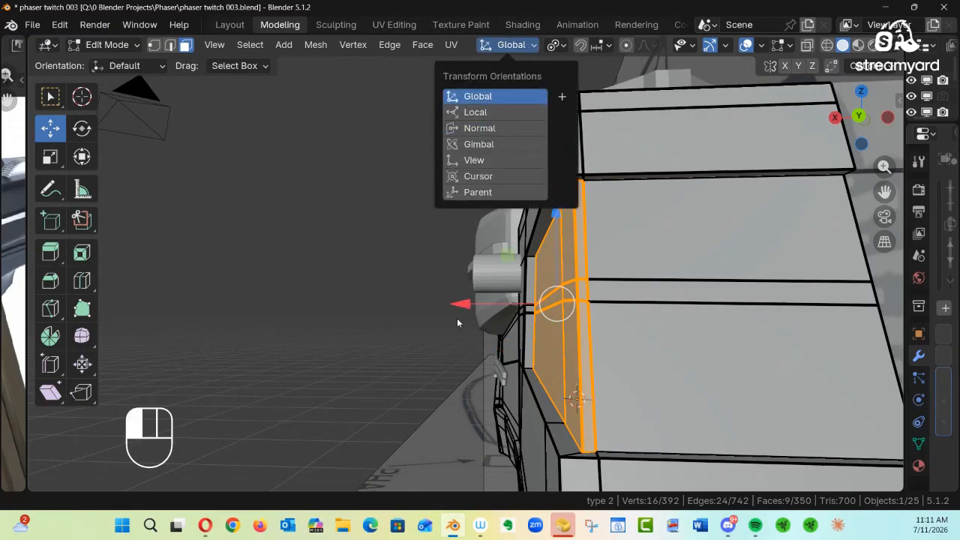
middle_click_drag(475, 324, 545, 299, "alt")
left_click_drag(473, 303, 508, 308)
middle_click_drag(508, 307, 582, 276)
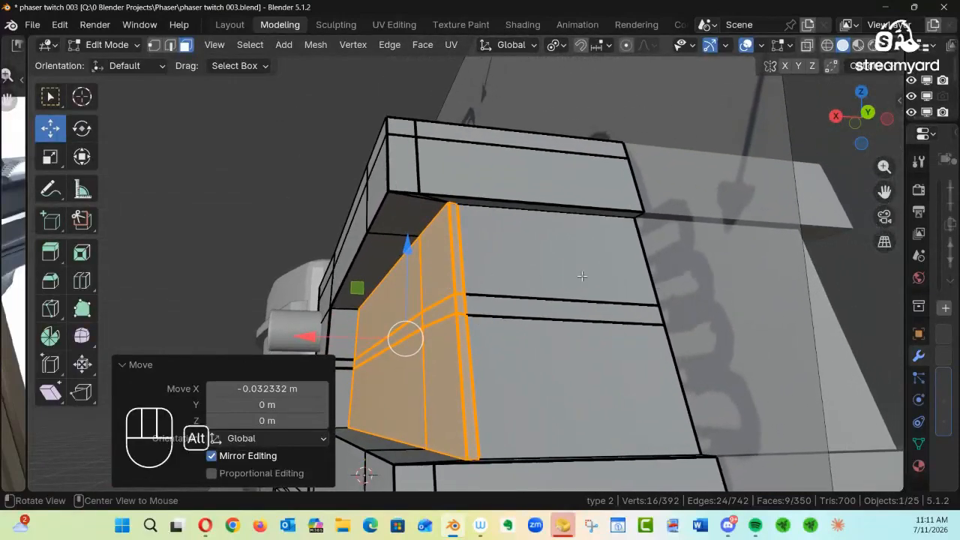
Select the recessed rear faces plus the corner strip and flatten them with LoopTools, using Best fit with Y locked
left_click_drag(585, 246, 463, 381)
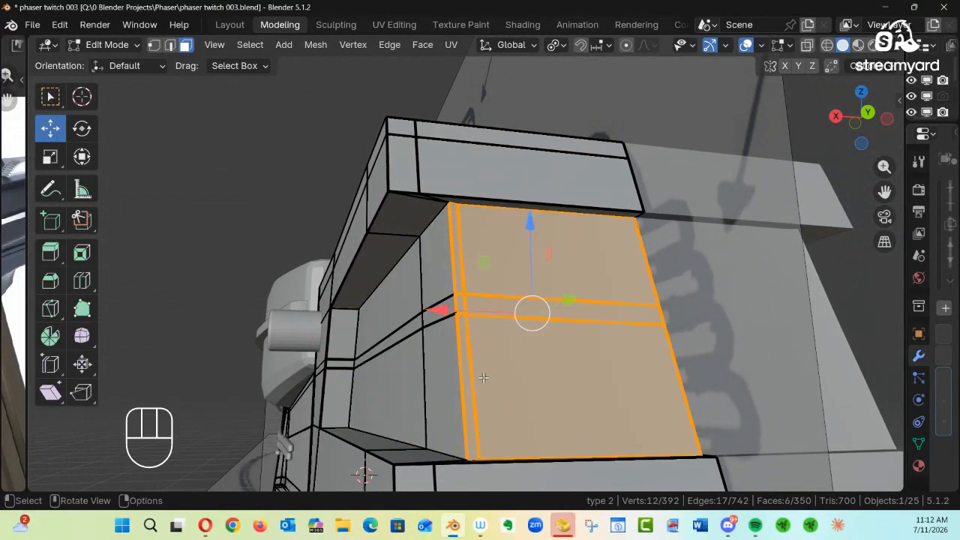
middle_click_drag(485, 375, 467, 307, "alt")
right_click(759, 173)
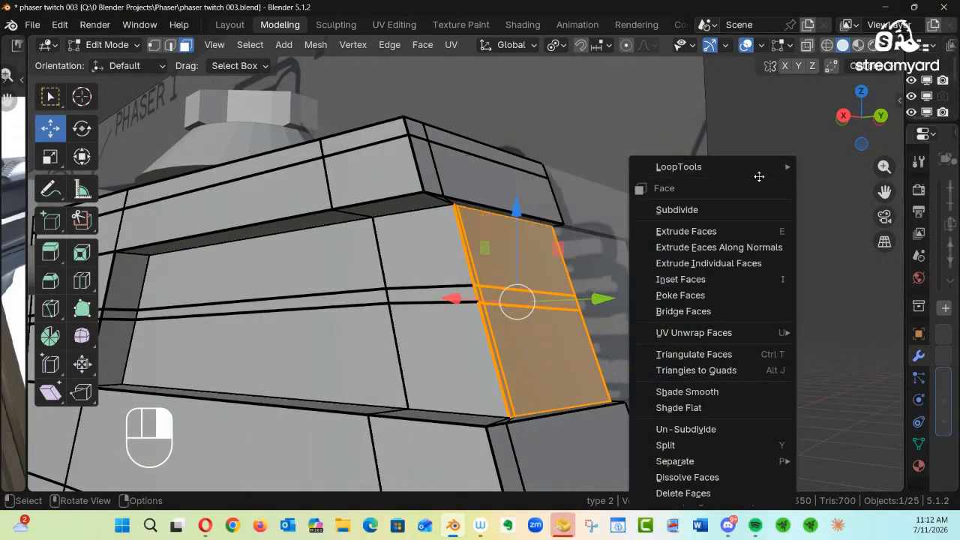
mouse_move(761, 166)
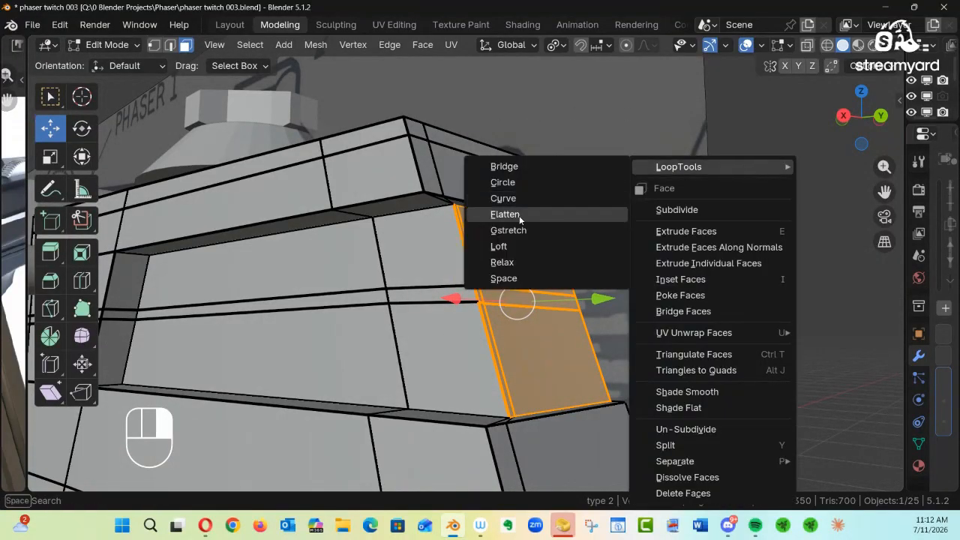
left_click(504, 214)
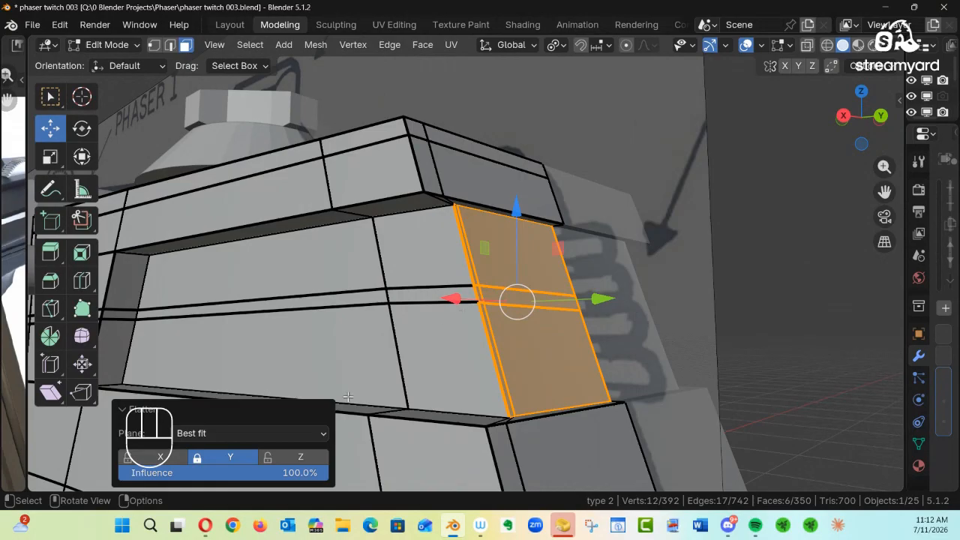
Move the flattened rear faces inward about -0.0485 m along global Y to deepen the rear recess
middle_click_drag(472, 333, 644, 301, "alt")
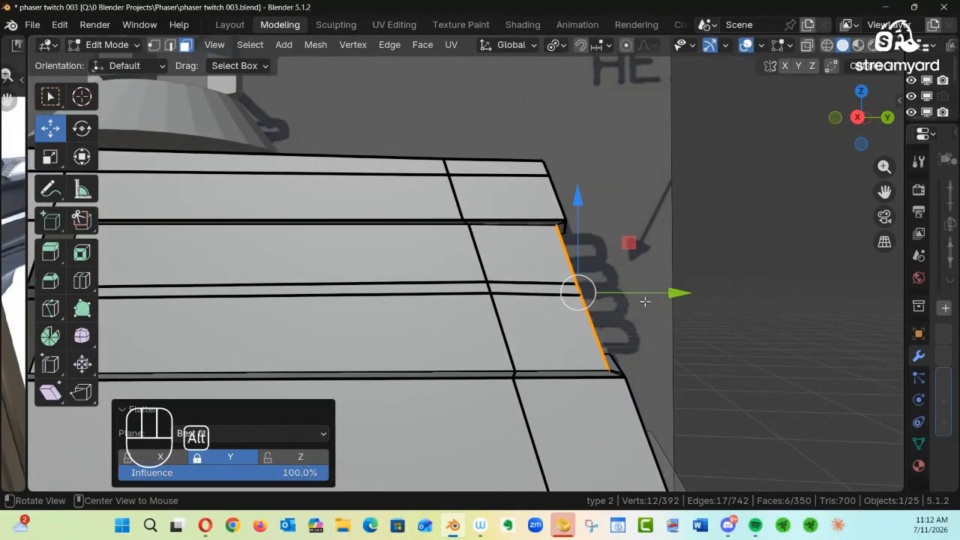
left_click(682, 291)
left_click_drag(674, 291, 664, 293)
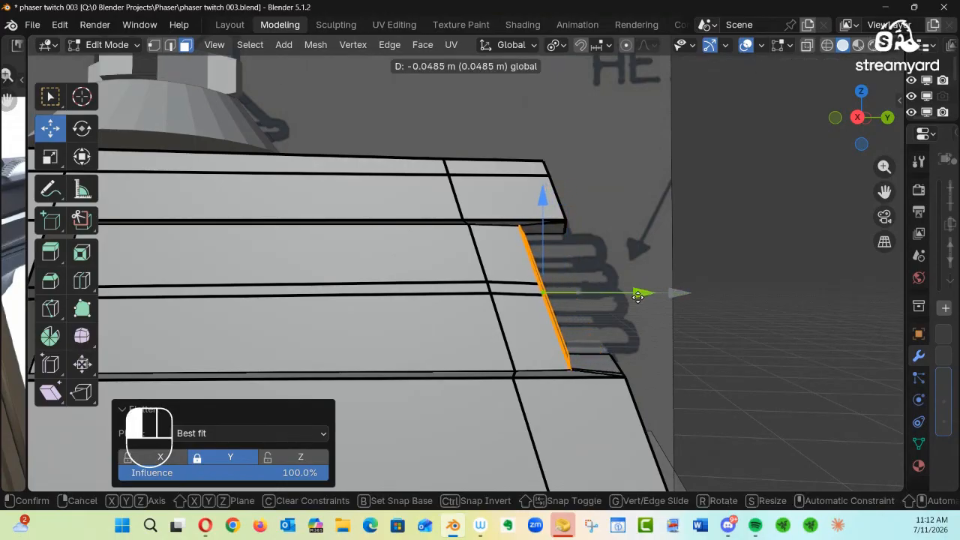
left_click_drag(637, 297, 537, 317)
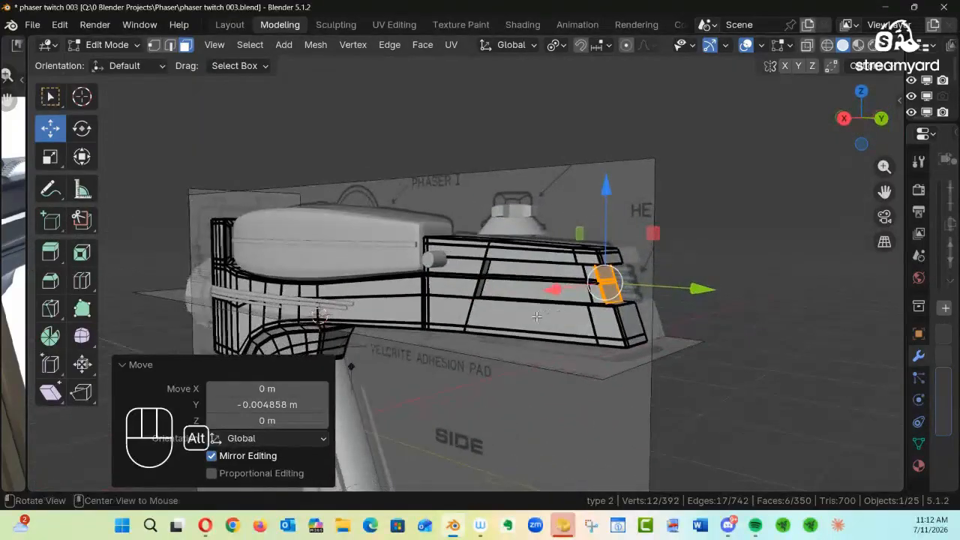
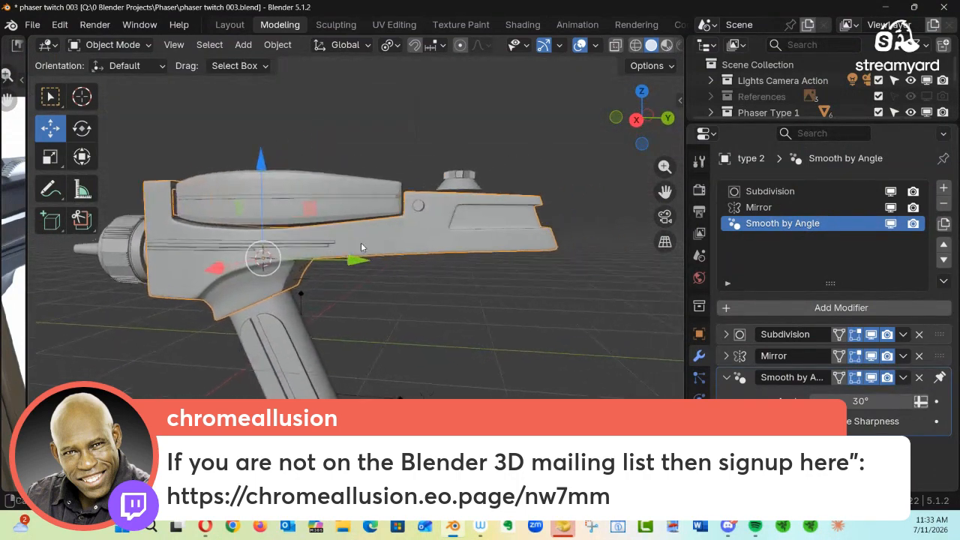
In the right side view, place the 3D cursor in the middle of the recessed side panel and add a cube there
scroll(437, 206, "up", 3)
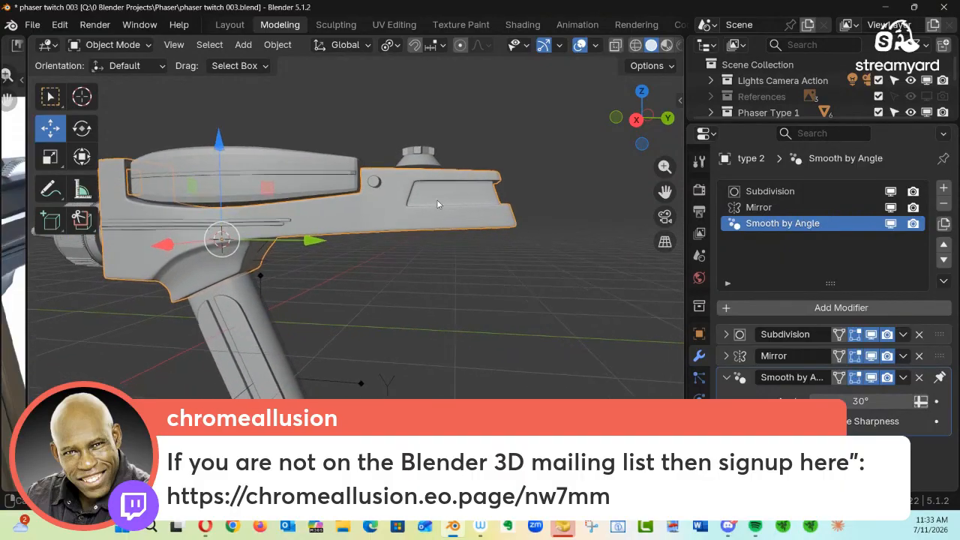
middle_click_drag(441, 191, 449, 239)
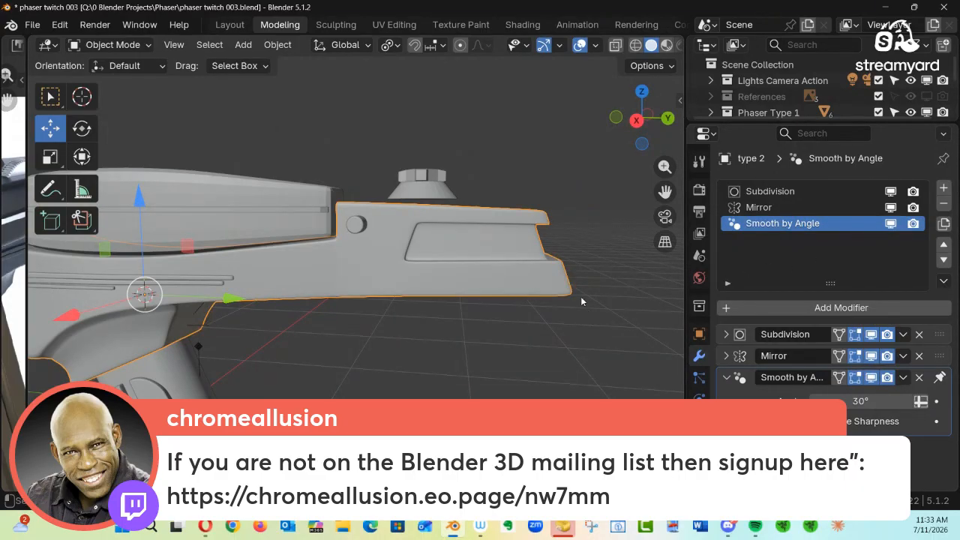
key("KP_3")
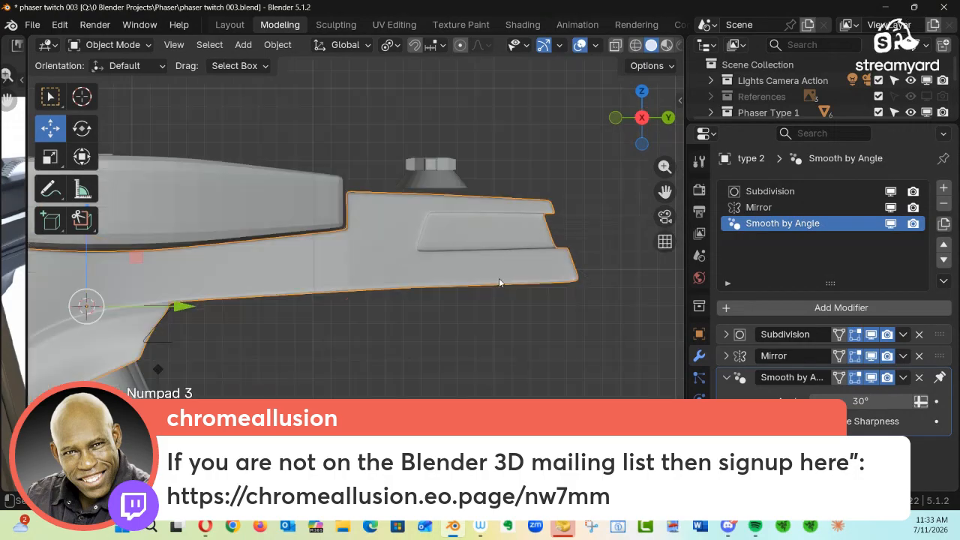
middle_click_drag(522, 255, 455, 268, "shift")
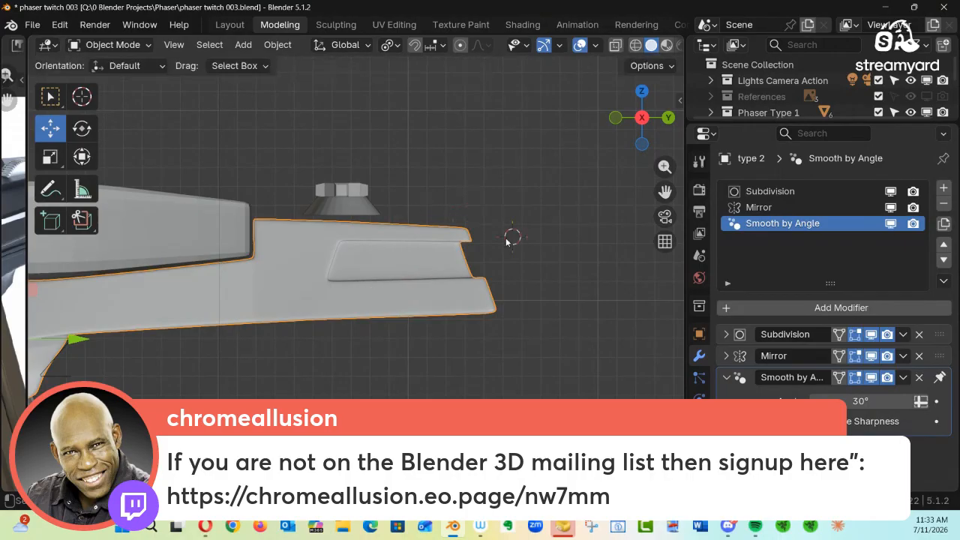
right_click(483, 275, "shift")
right_click_drag(369, 339, 389, 321, "shift")
key("shift+a")
mouse_move(337, 183)
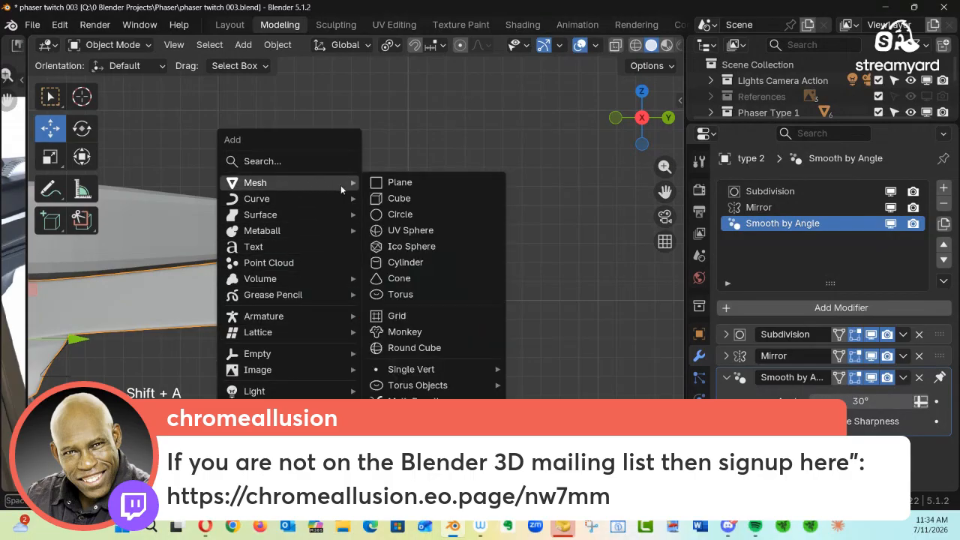
left_click(422, 198)
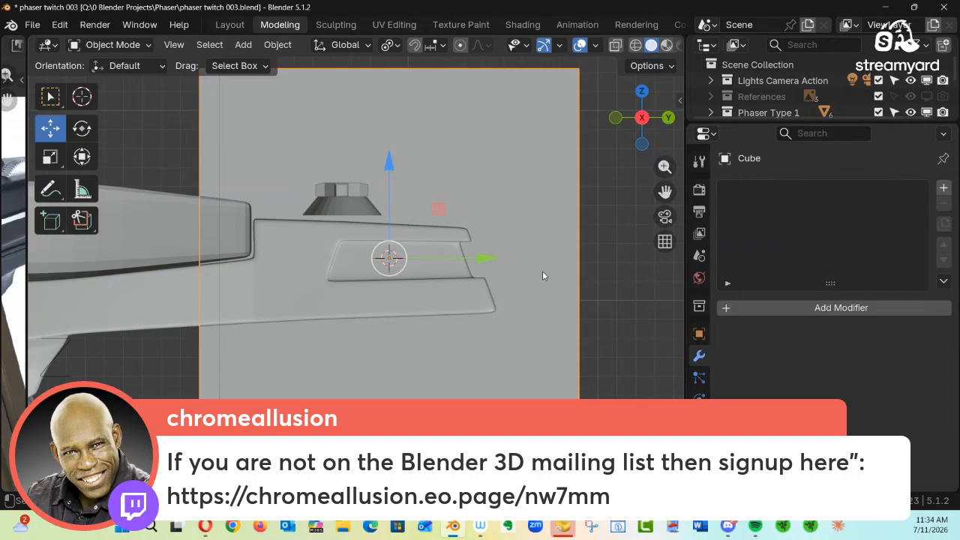
Turn on X-ray, shrink the cube until it fits inside the recessed panel, and show the References collection
key("alt+z")
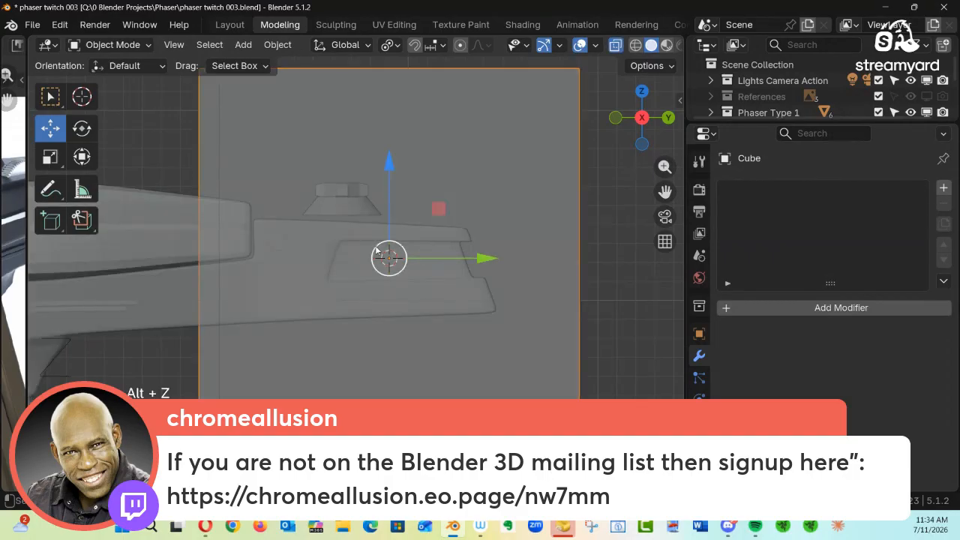
key("s")
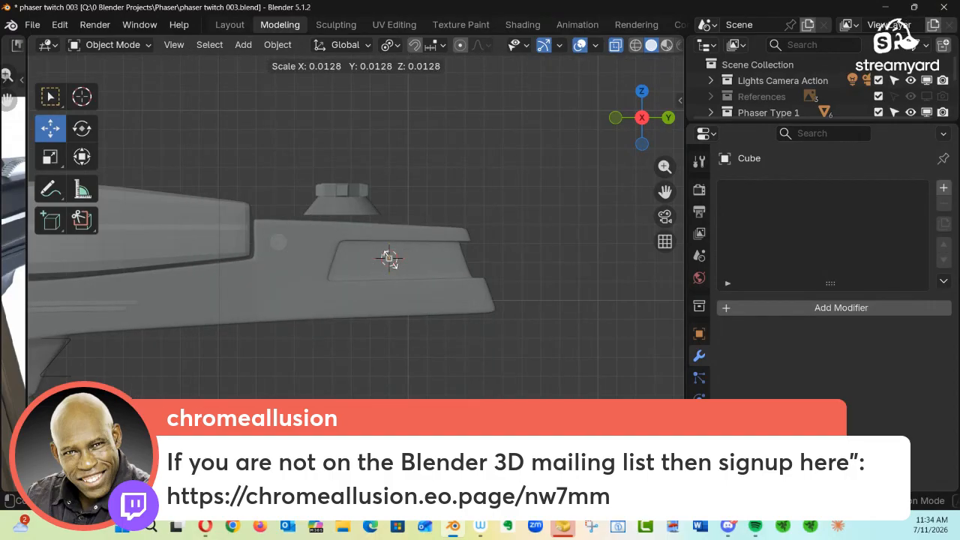
left_click(391, 260)
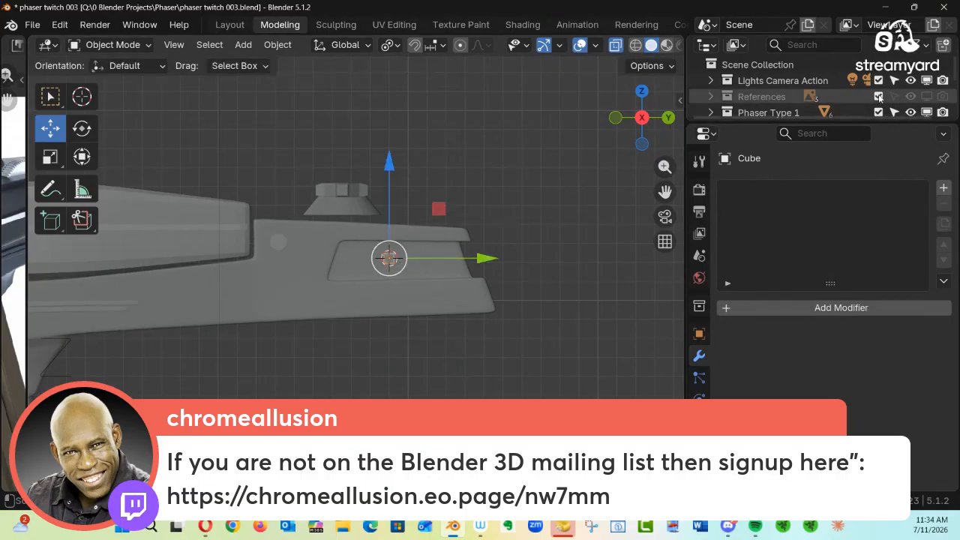
left_click(927, 97)
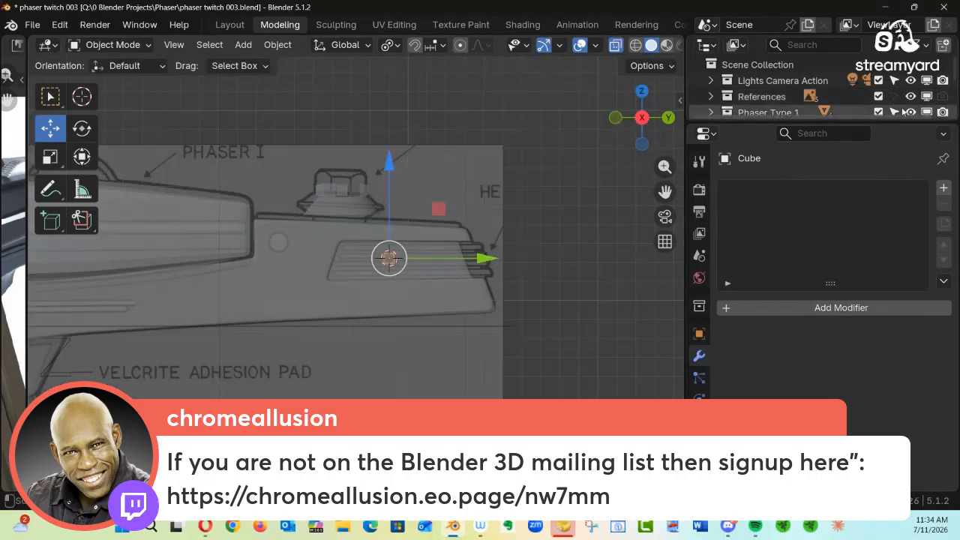
Raise the small cube along Z onto the uppermost heat sink fin in the side reference drawing
middle_click_drag(484, 290, 361, 296, "ctrl")
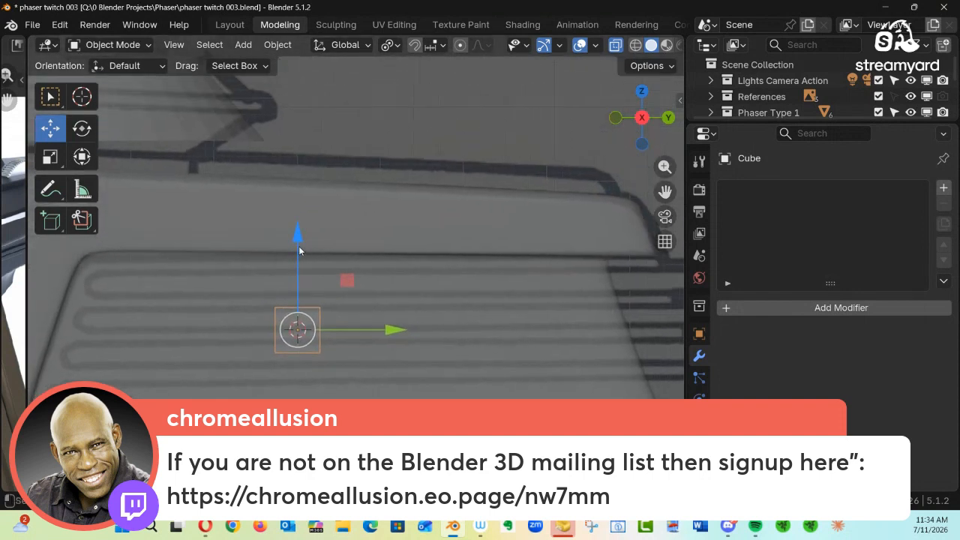
left_click_drag(298, 246, 298, 189)
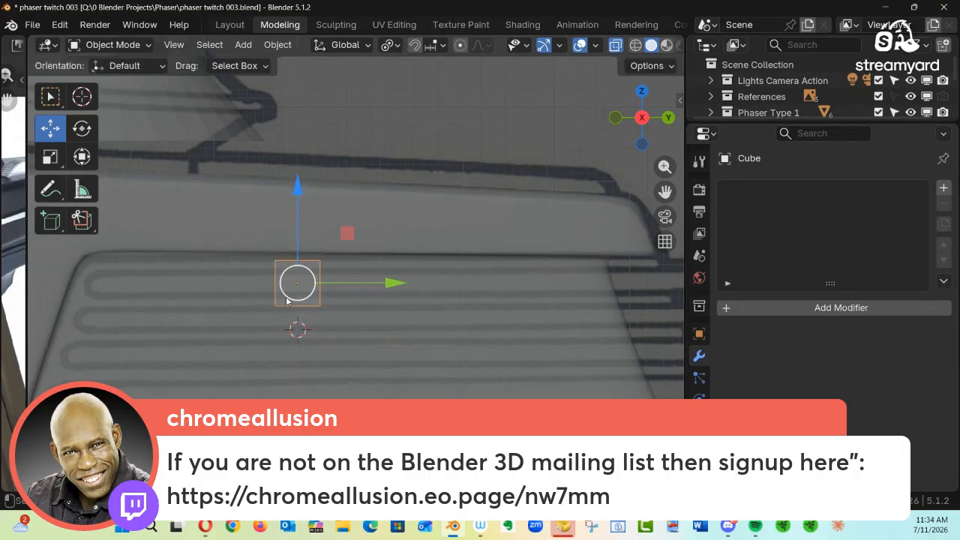
middle_click_drag(366, 285, 334, 286, "shift")
middle_click_drag(430, 280, 383, 290, "ctrl")
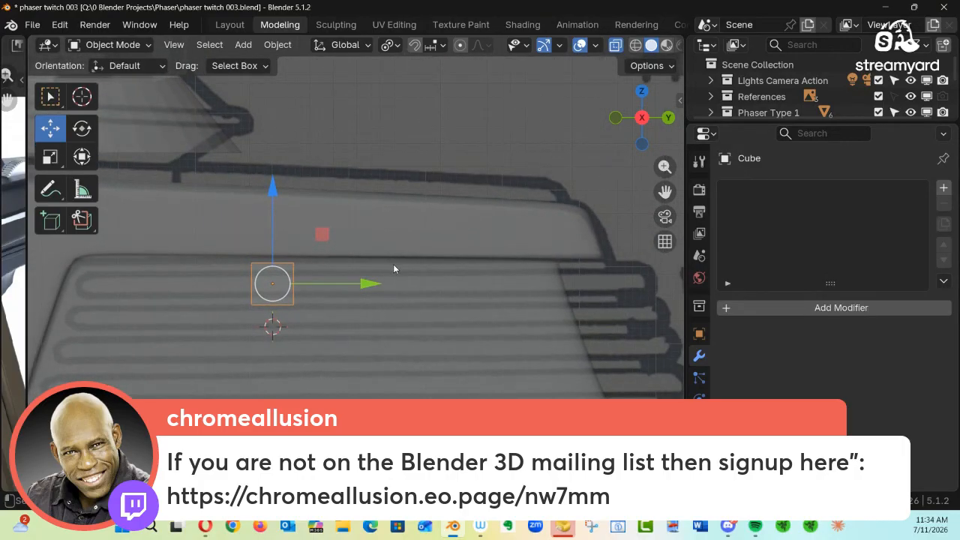
Scale the cube to about 0.59 along Z to match the fin's thickness, and stretch it along Y into a long bar
key("s")
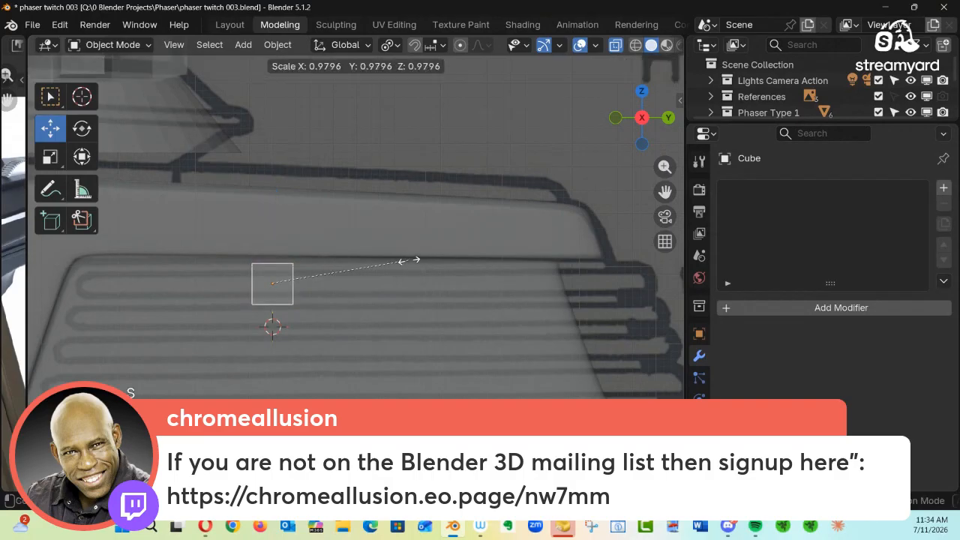
key("z")
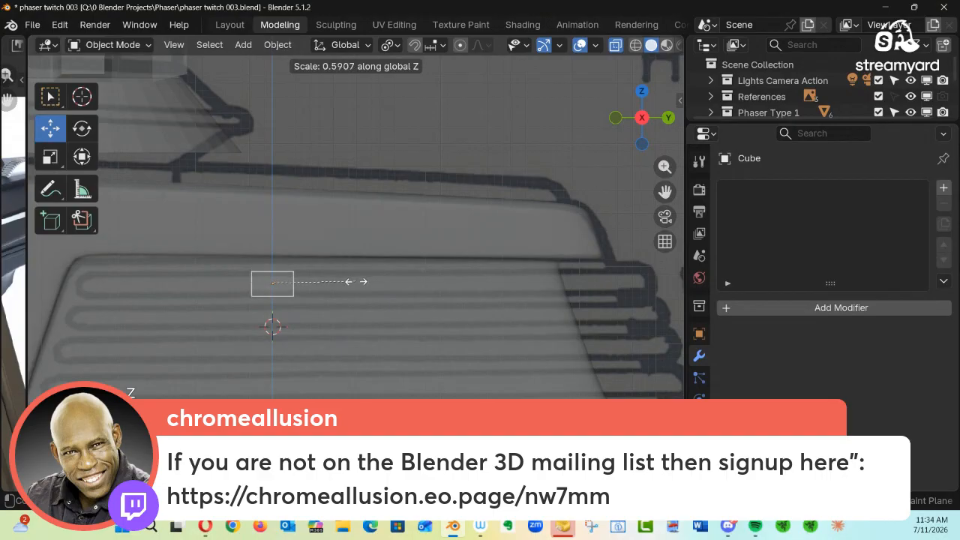
left_click(361, 283)
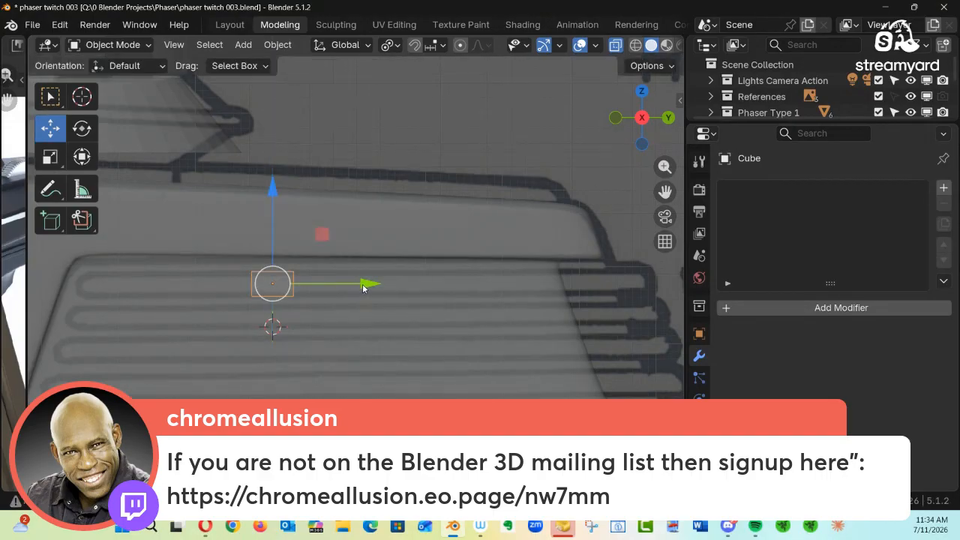
key("s")
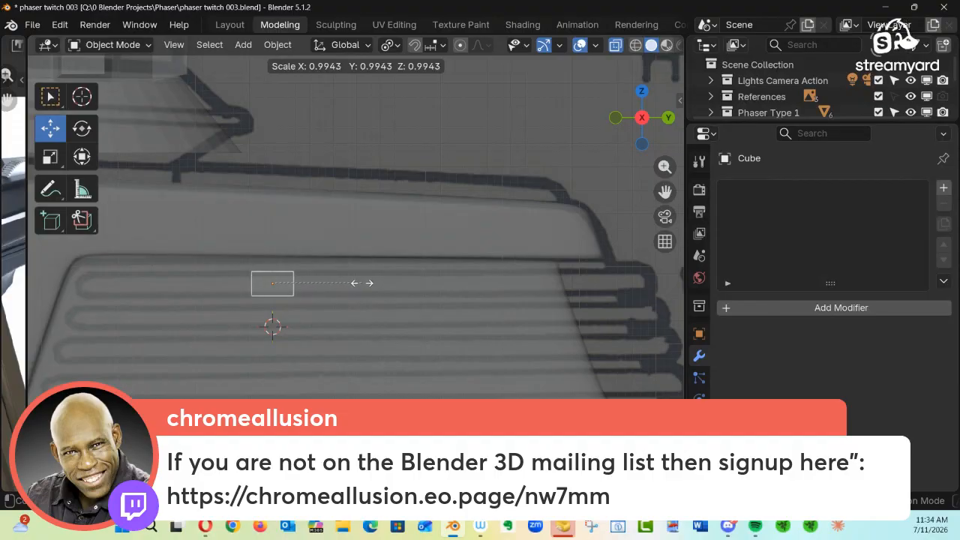
key("y")
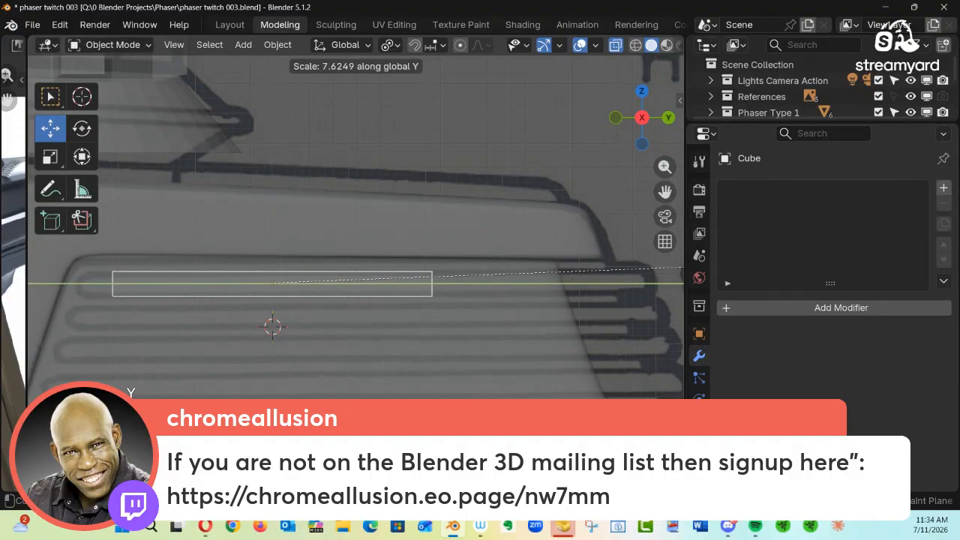
left_click(811, 286)
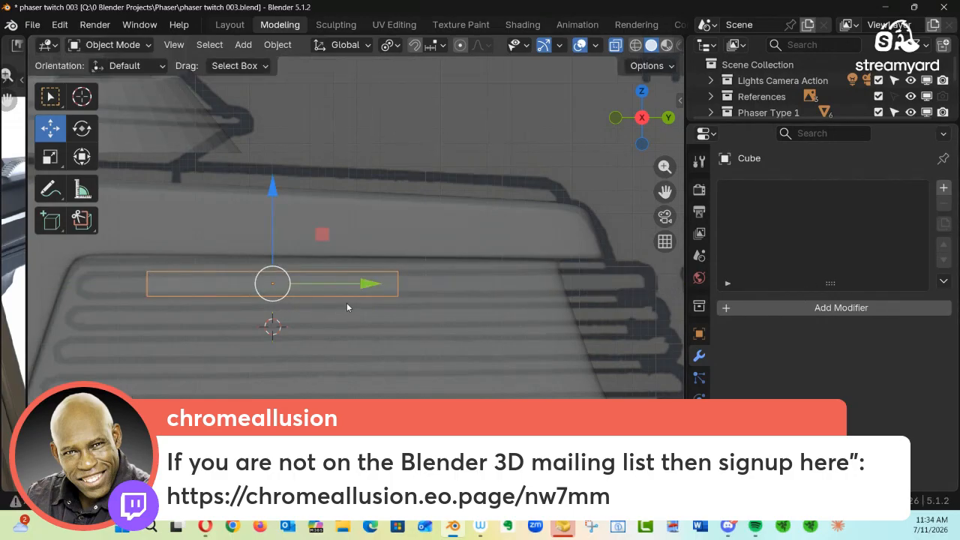
In the top view, move the bar along negative X onto the phaser body, slightly off its centerline
key("KP_7")
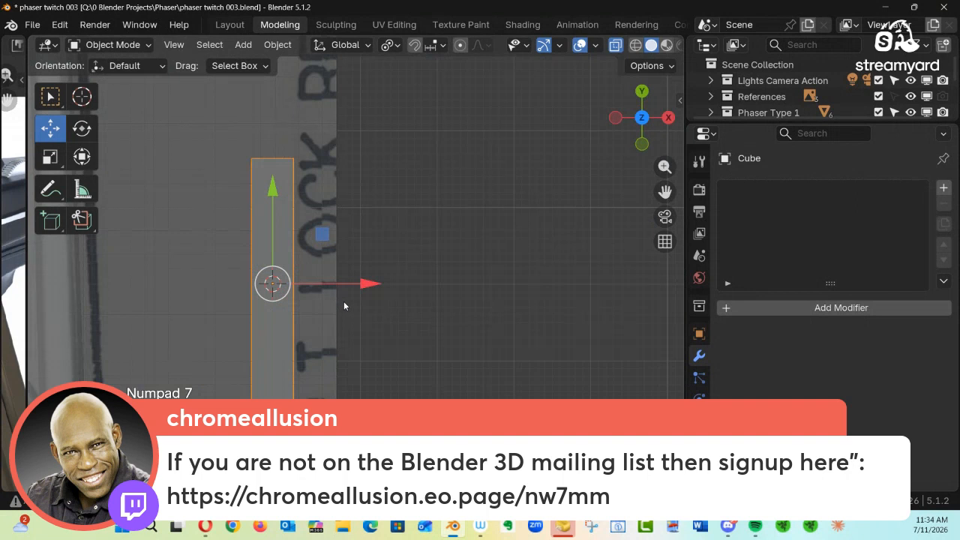
scroll(357, 297, "down", 4)
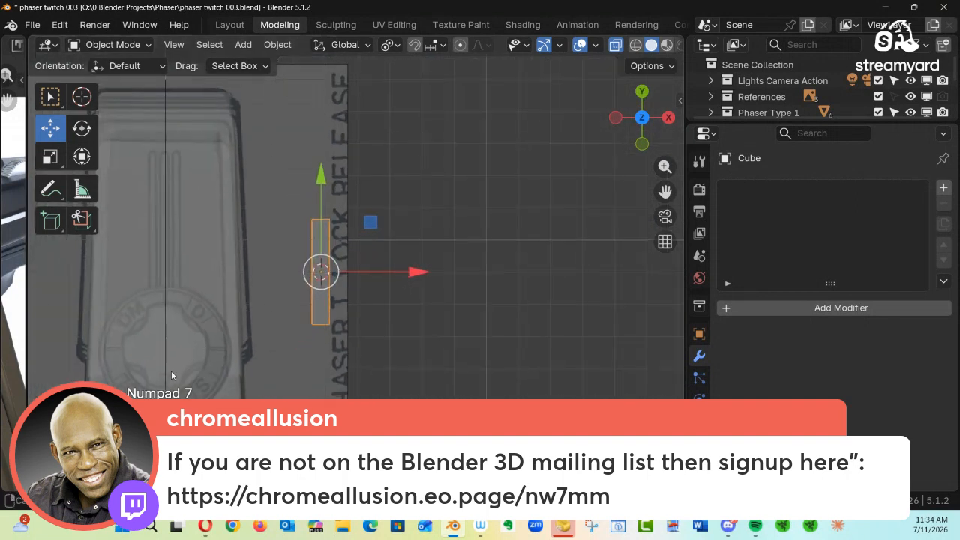
middle_click_drag(279, 320, 452, 302, "shift")
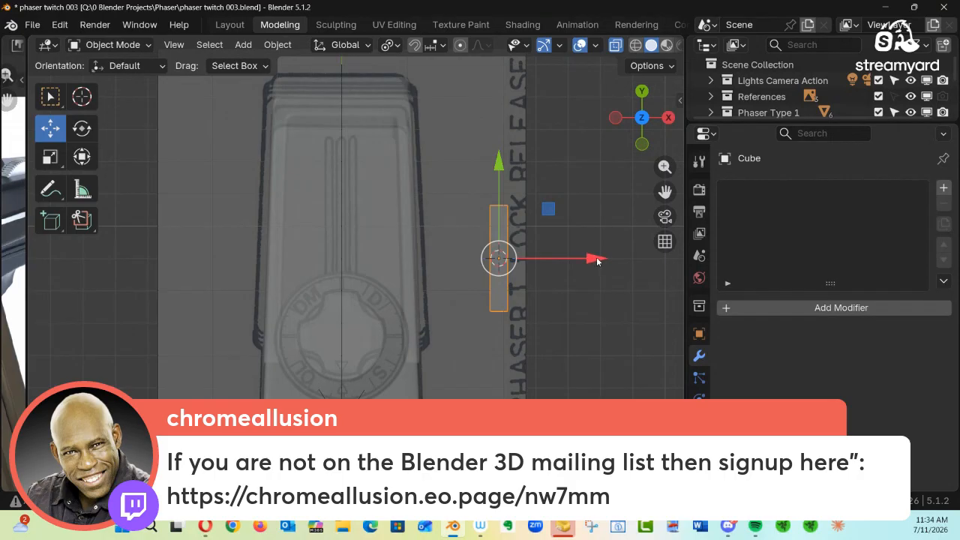
left_click_drag(596, 260, 434, 273)
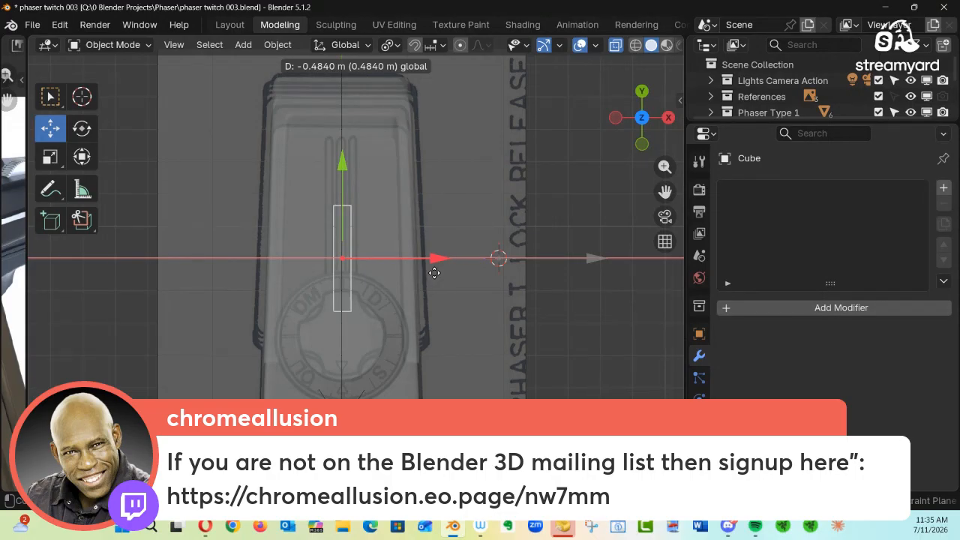
left_click_drag(434, 273, 440, 276)
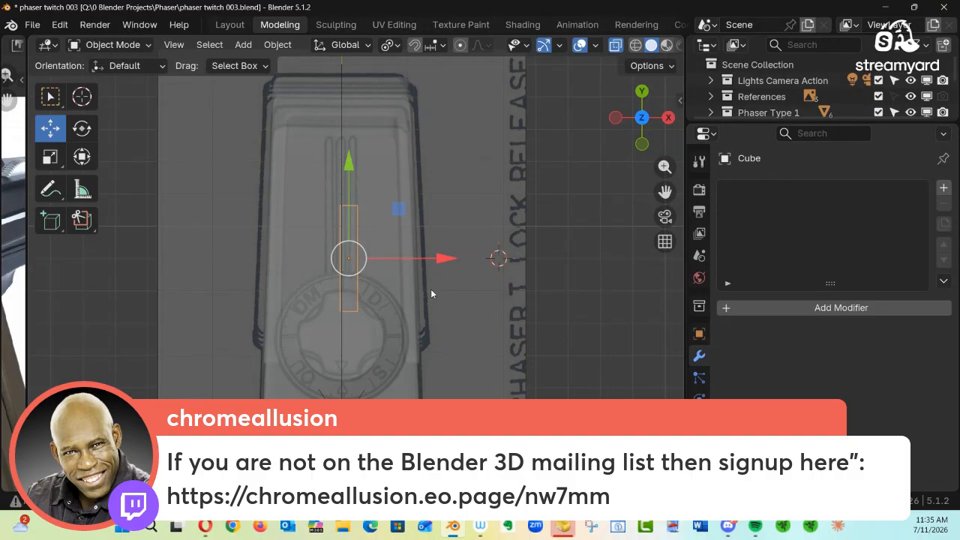
Apply the bar's scale and switch it to Edit Mode
key("ctrl+a")
left_click(413, 282)
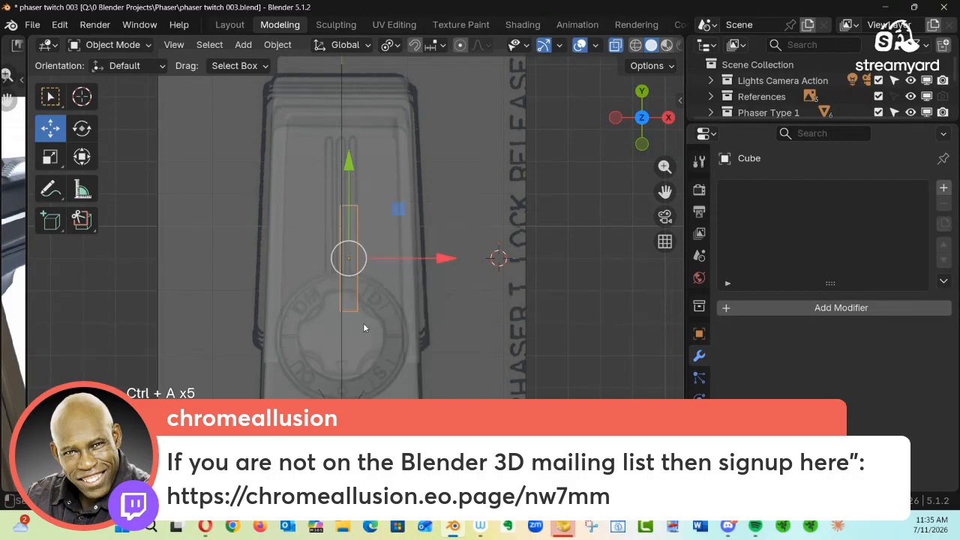
key("Tab")
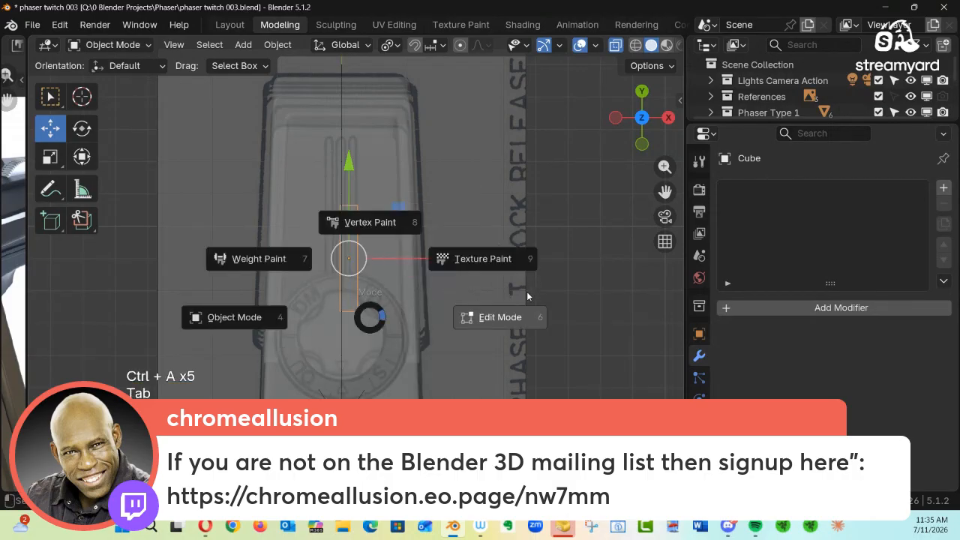
left_click(506, 318)
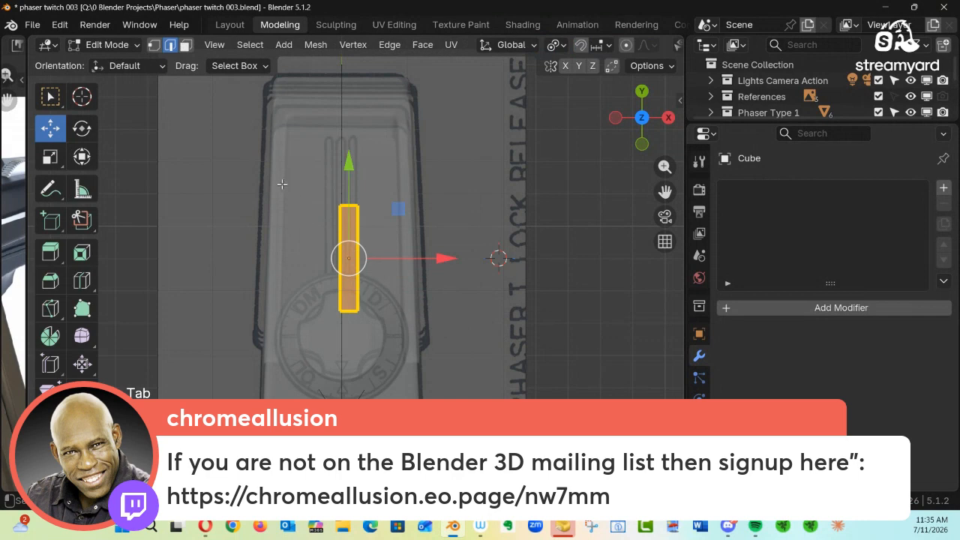
Select the bar's +Y end edges and move them along positive Y to the edge of the phaser body in the top reference
left_click_drag(282, 183, 482, 221)
left_click_drag(348, 119, 309, 3)
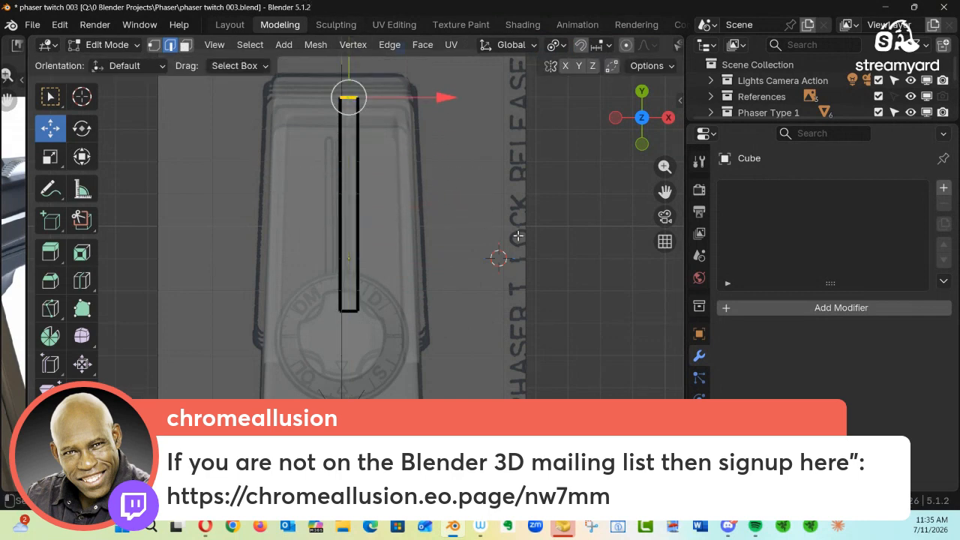
middle_click_drag(518, 236, 562, 327, "shift")
left_click_drag(393, 95, 393, 88)
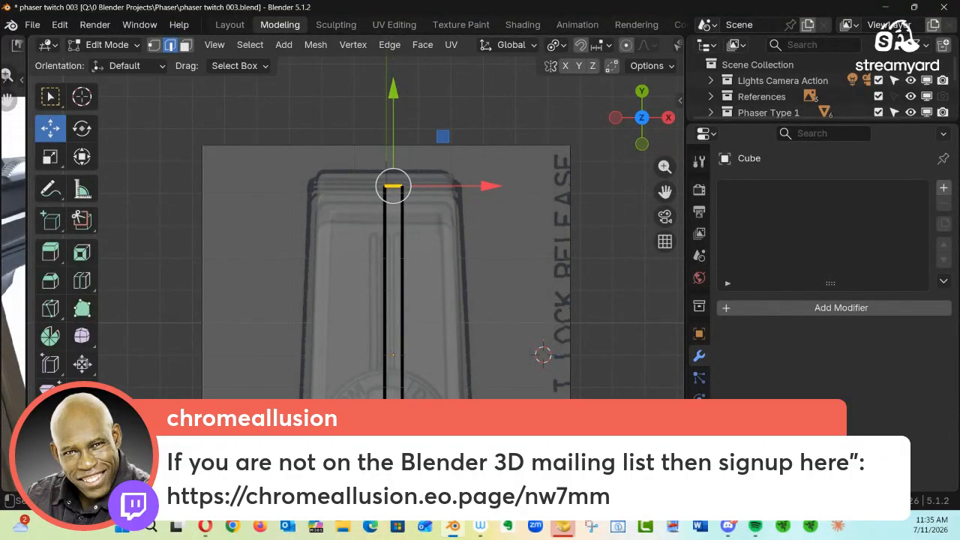
Move the bar's +X side face out to the body's outline, and shift its -Y end face slightly further along negative Y
middle_click_drag(461, 352, 372, 300)
key("3")
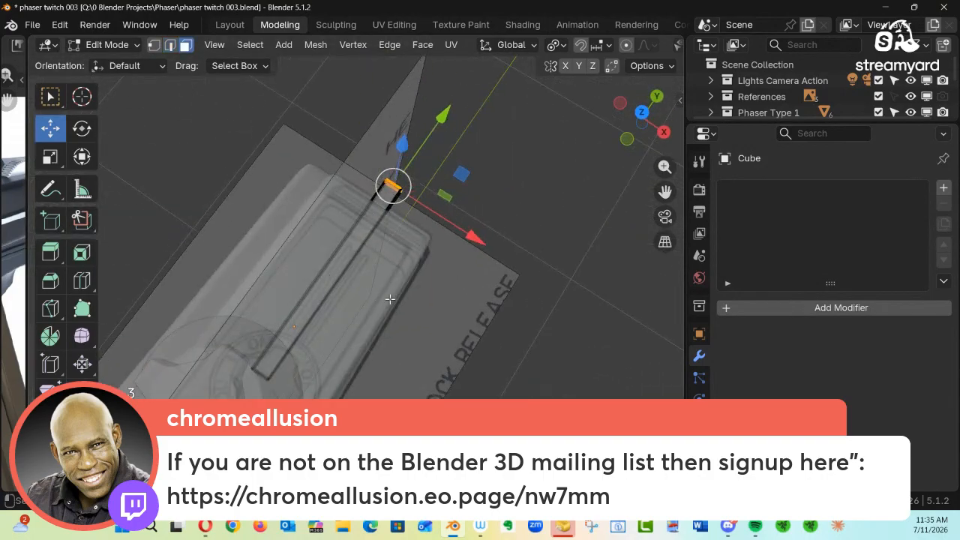
key("KP_7")
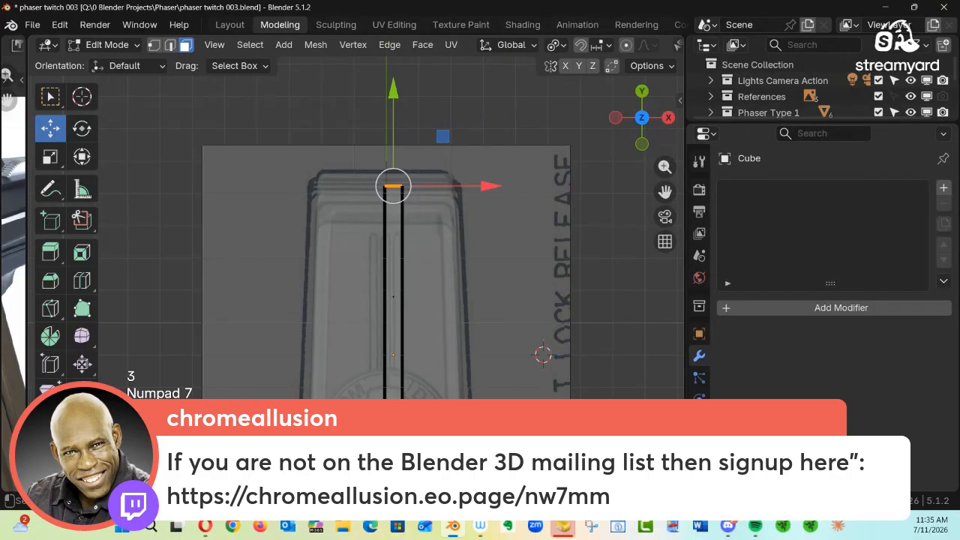
left_click_drag(443, 371, 399, 158)
left_click_drag(499, 303, 582, 309)
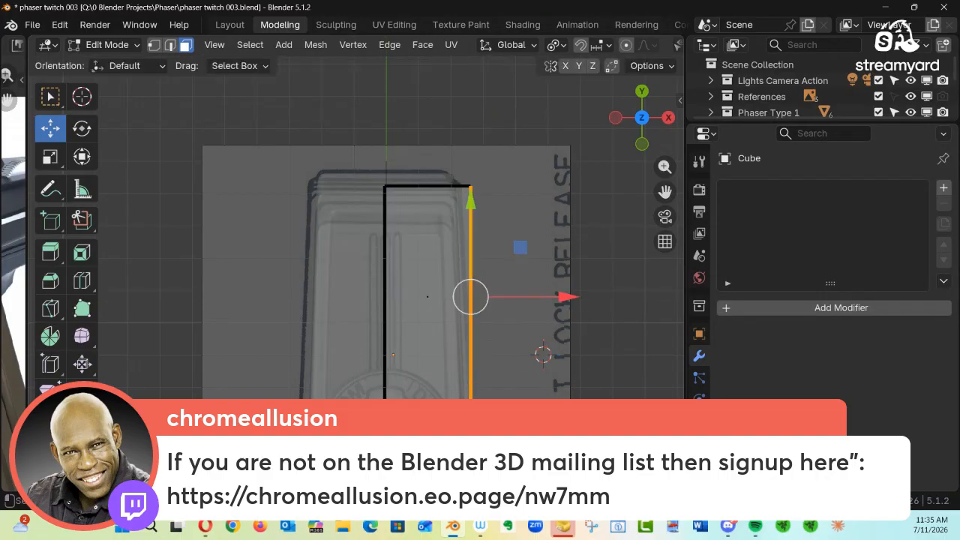
key("Escape")
left_click_drag(326, 396, 329, 393)
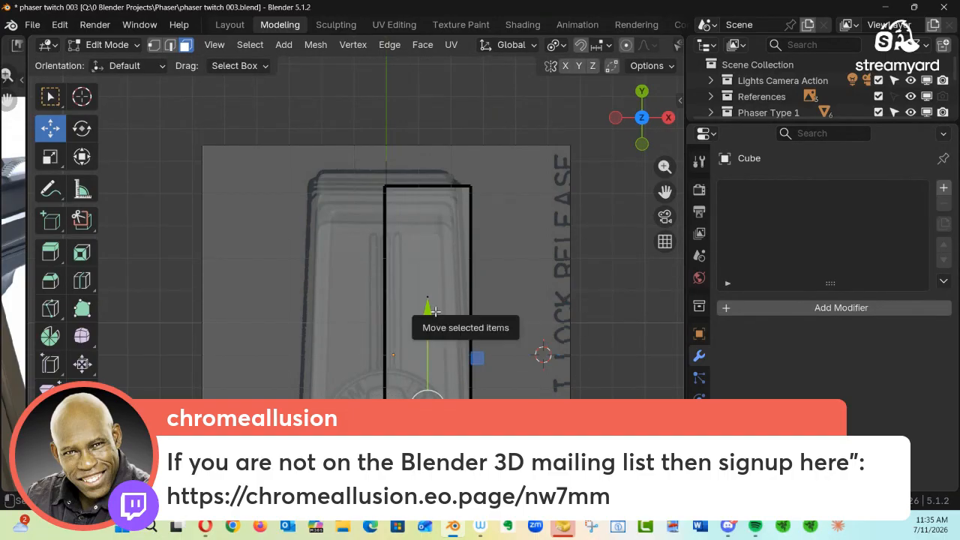
left_click_drag(426, 309, 432, 349)
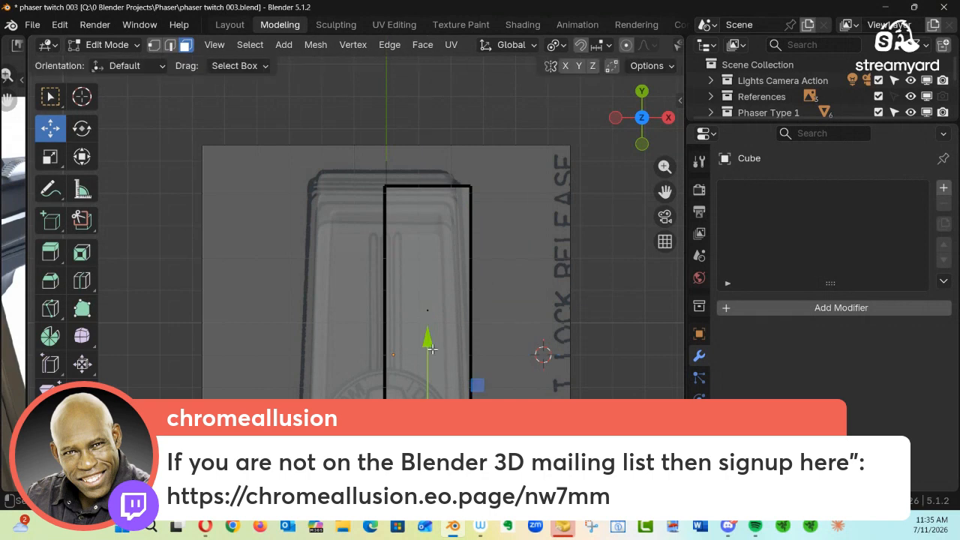
Select the bar's inner side face at the body's centerline and flatten it by scaling to 0 along X
middle_click_drag(472, 337, 309, 375)
middle_click_drag(336, 389, 285, 255, "shift")
middle_click_drag(359, 268, 405, 279)
left_click(391, 316)
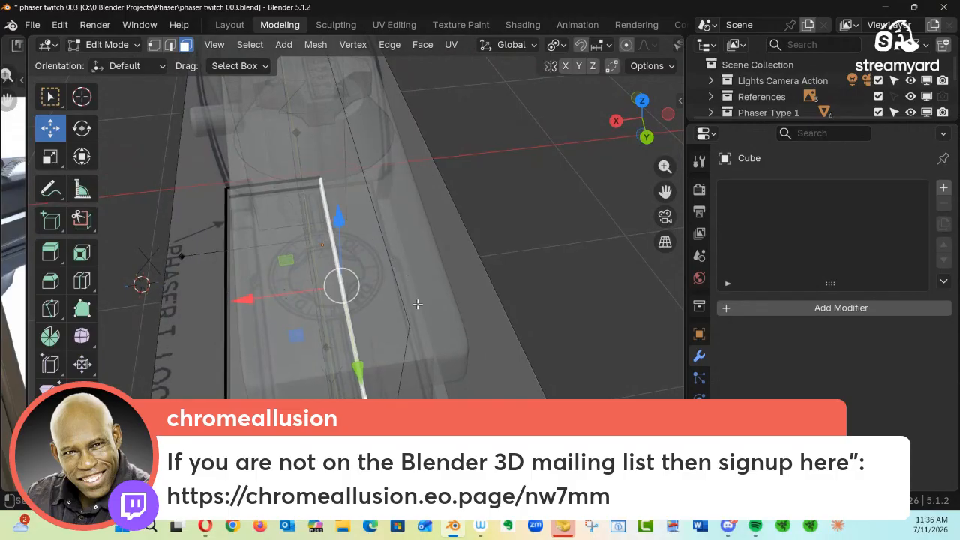
key("s")
key("x")
key("0")
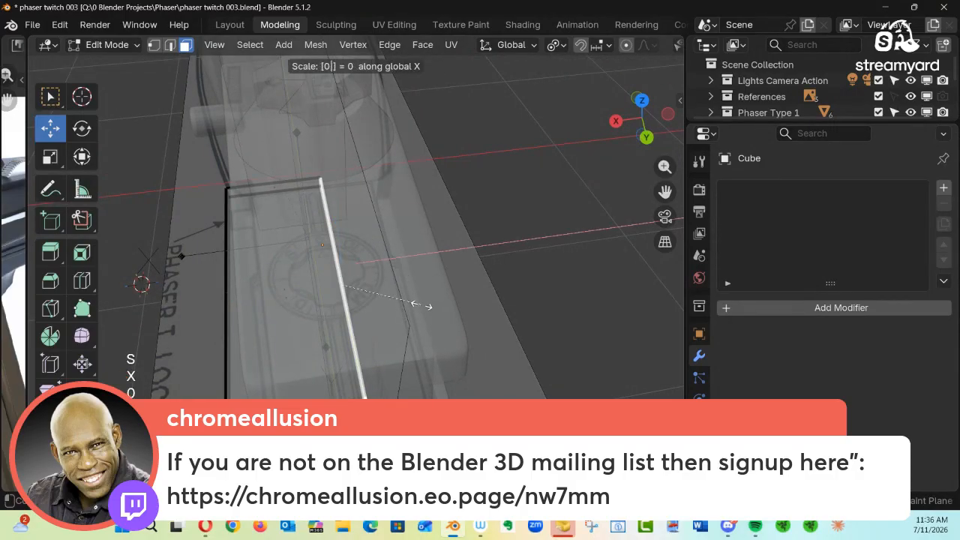
key("Return")
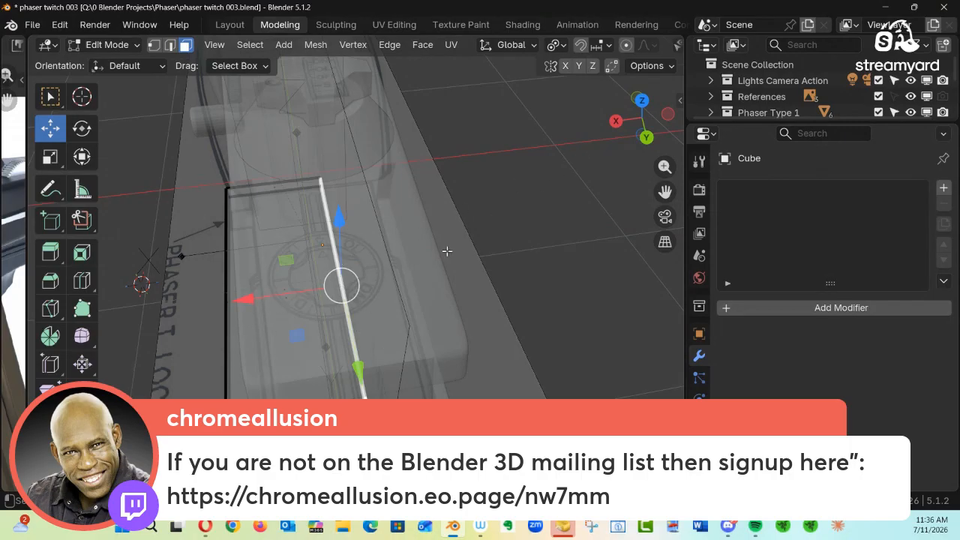
Set the inner side face's global median X to 0 m
key("n")
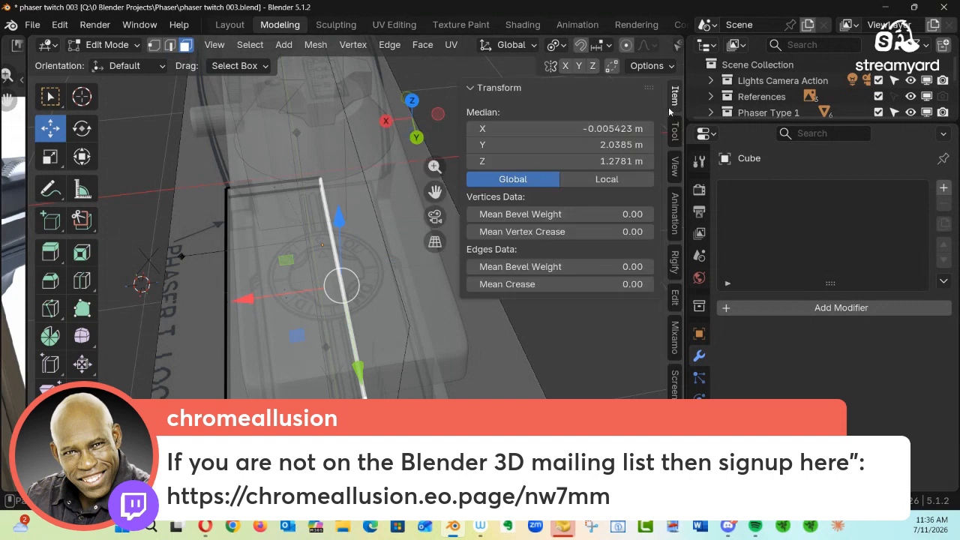
key("n")
key("n")
key("n")
key("n")
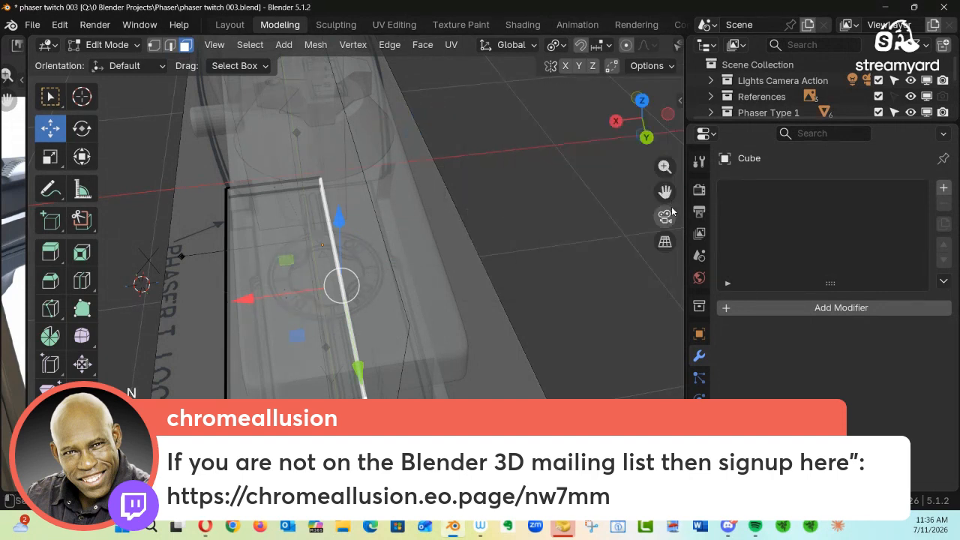
key("n")
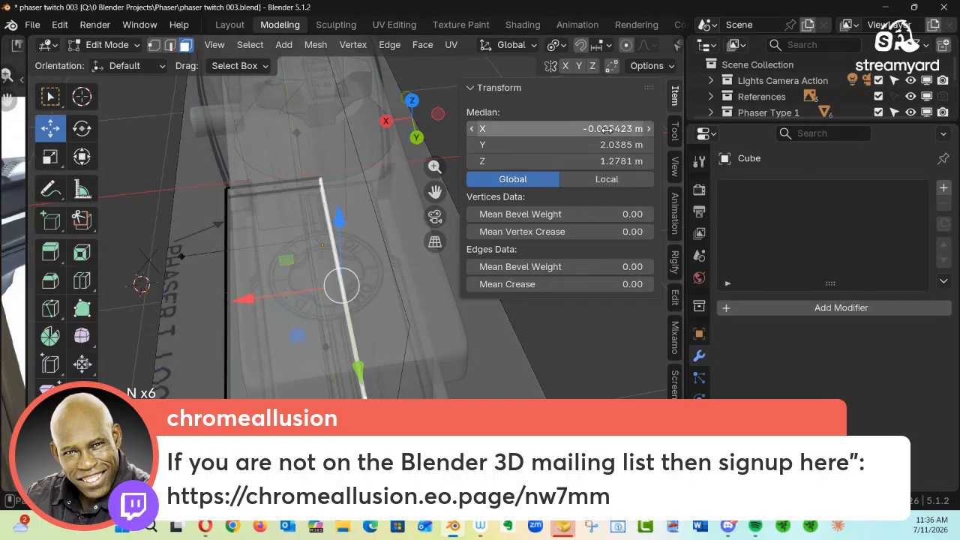
key("Escape")
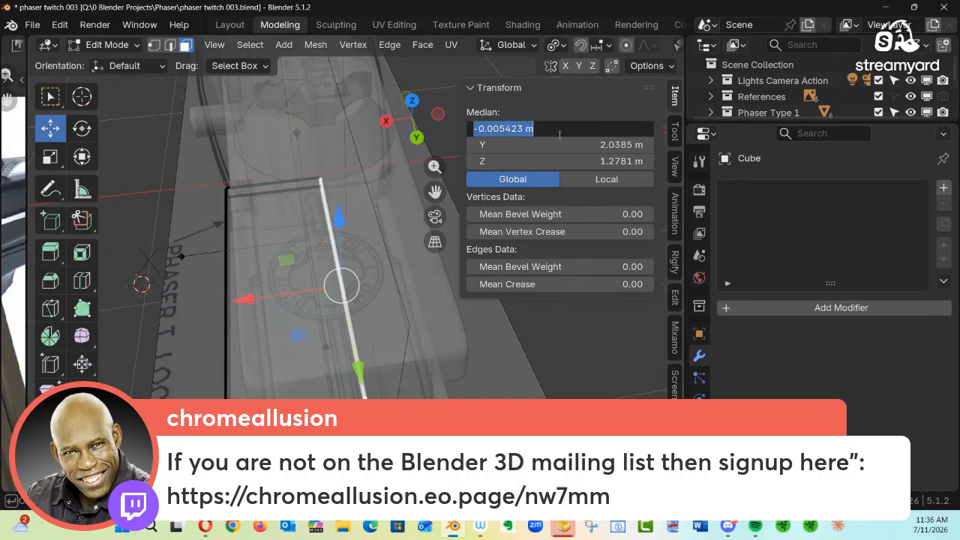
type("0")
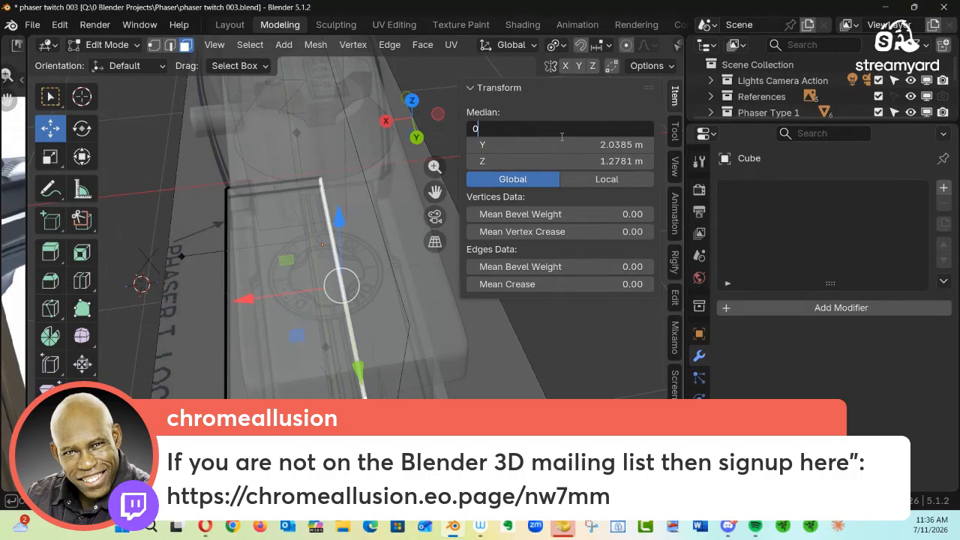
key("Return")
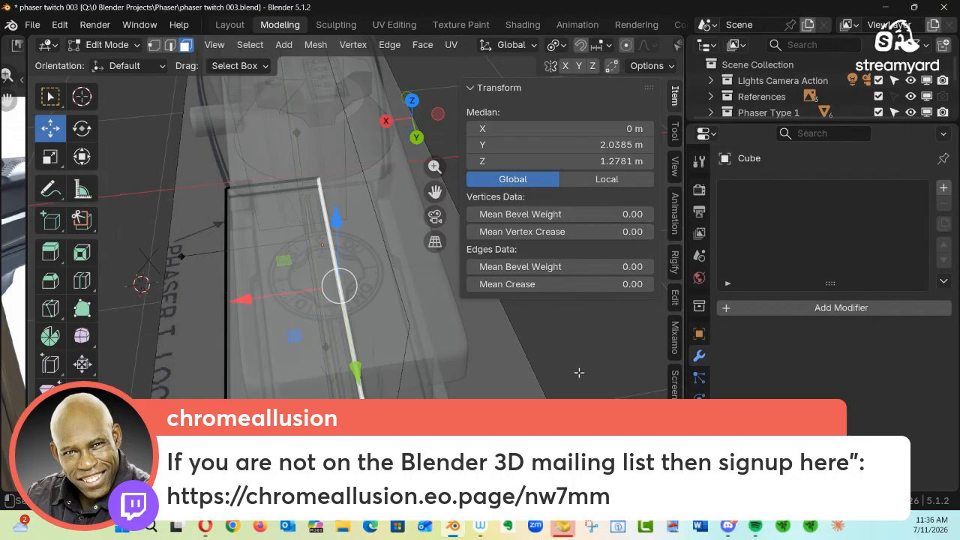
Delete the bar's inner side face at the centerline, leaving that side open
middle_click_drag(482, 366, 354, 273)
key("x")
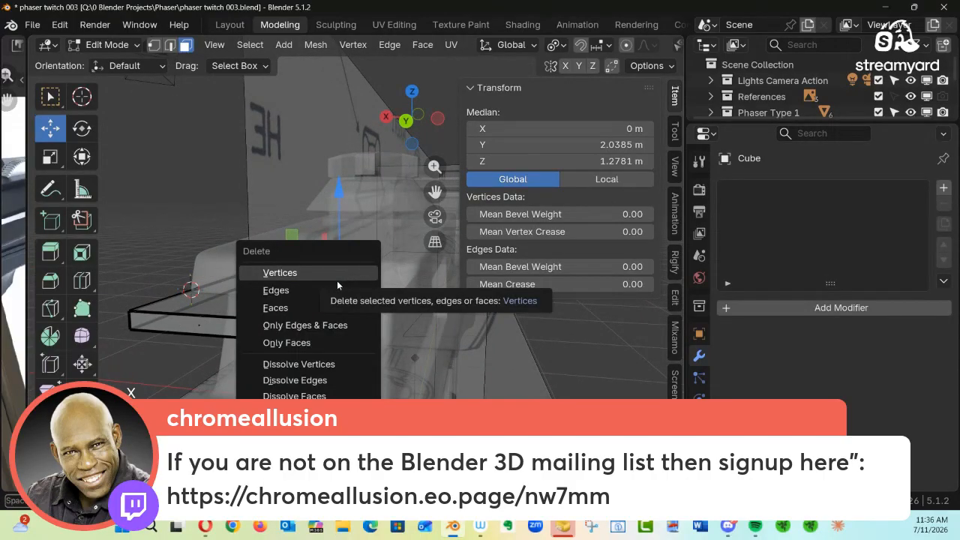
left_click(308, 308)
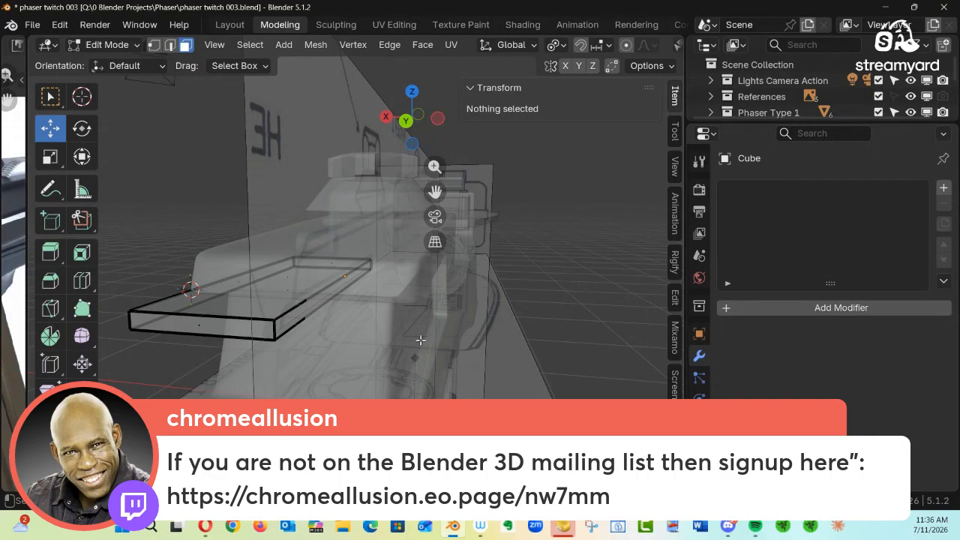
Return the bar to Object Mode and add a Mirror modifier on the X axis
key("Tab")
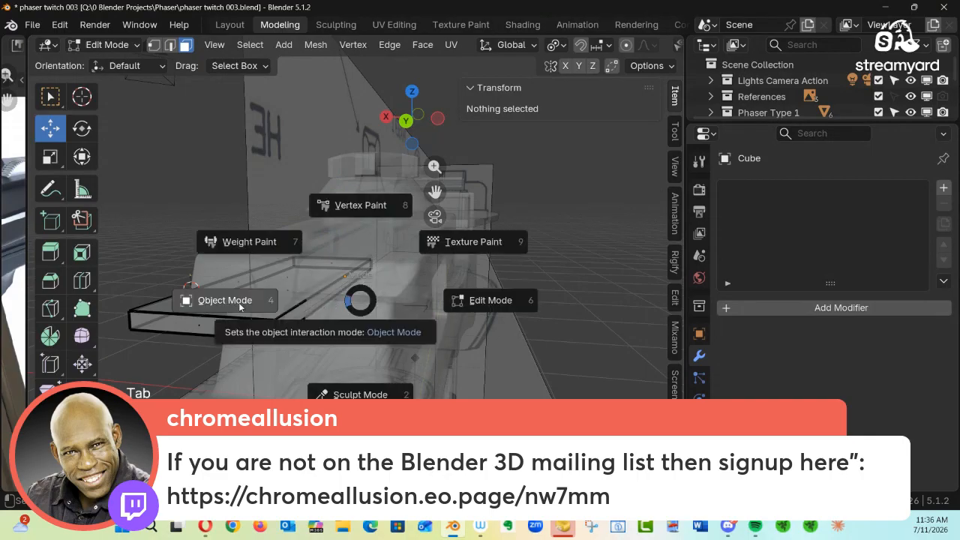
left_click(239, 302)
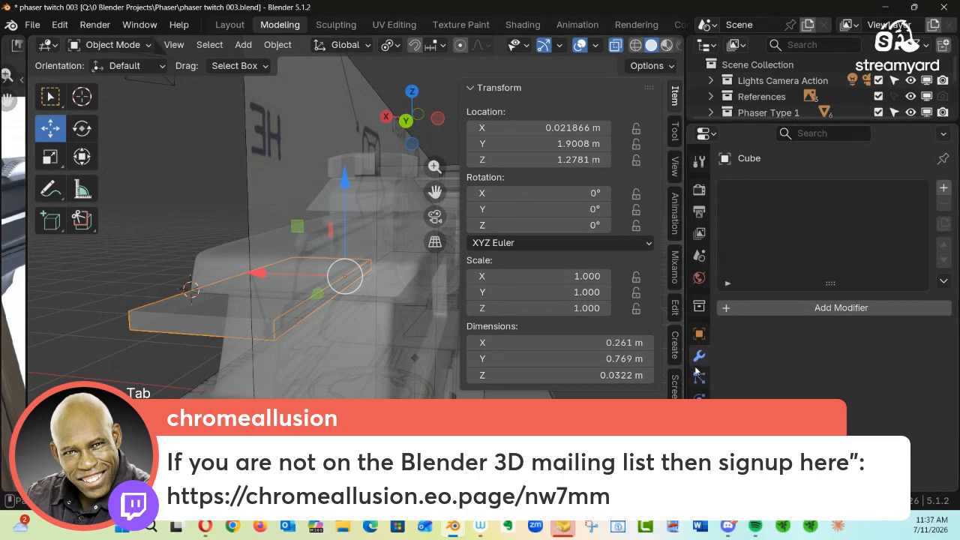
left_click(820, 313)
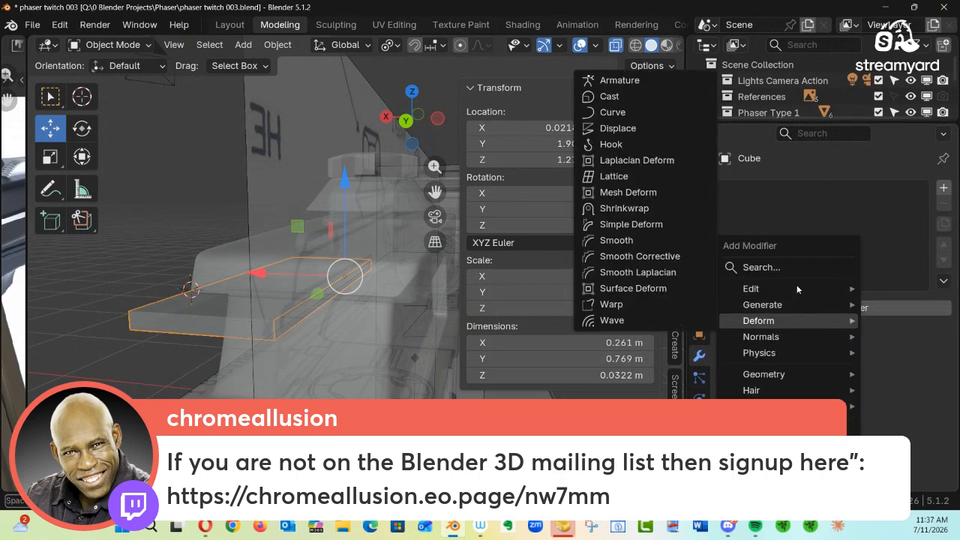
mouse_move(793, 302)
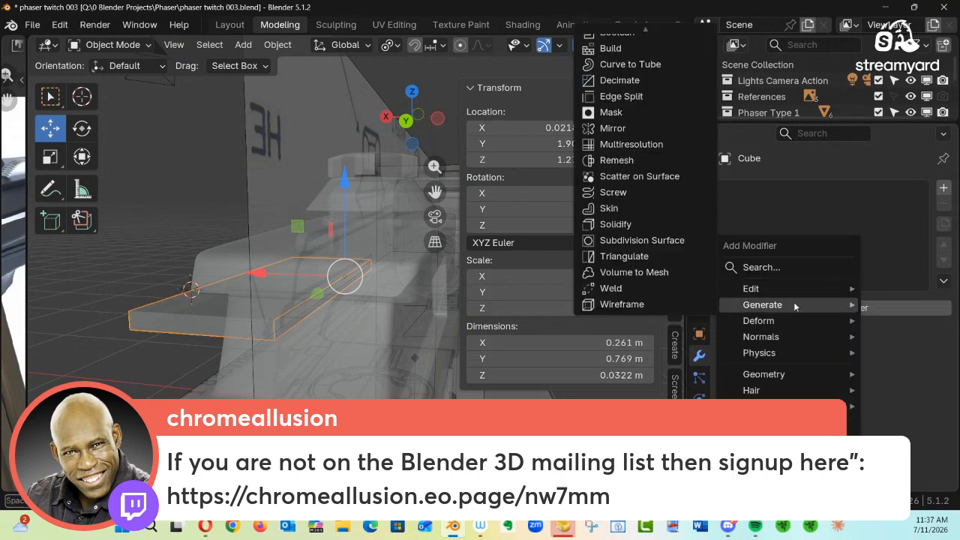
left_click(648, 129)
middle_click_drag(272, 385, 214, 316)
middle_click_drag(283, 316, 357, 296, "ctrl")
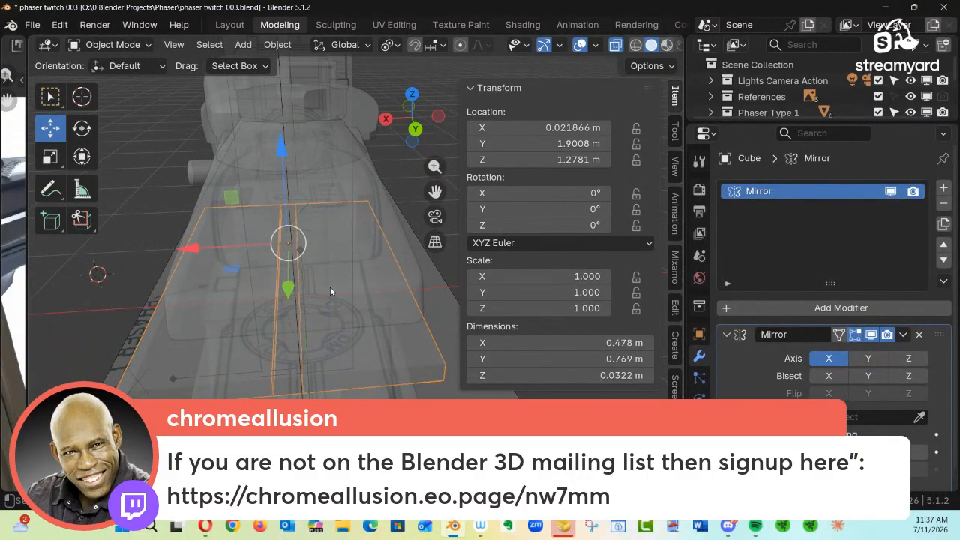
In Edit Mode, select the edge loop around the bar's open centerline side and snap the 3D cursor to it
key("Tab")
left_click(462, 289)
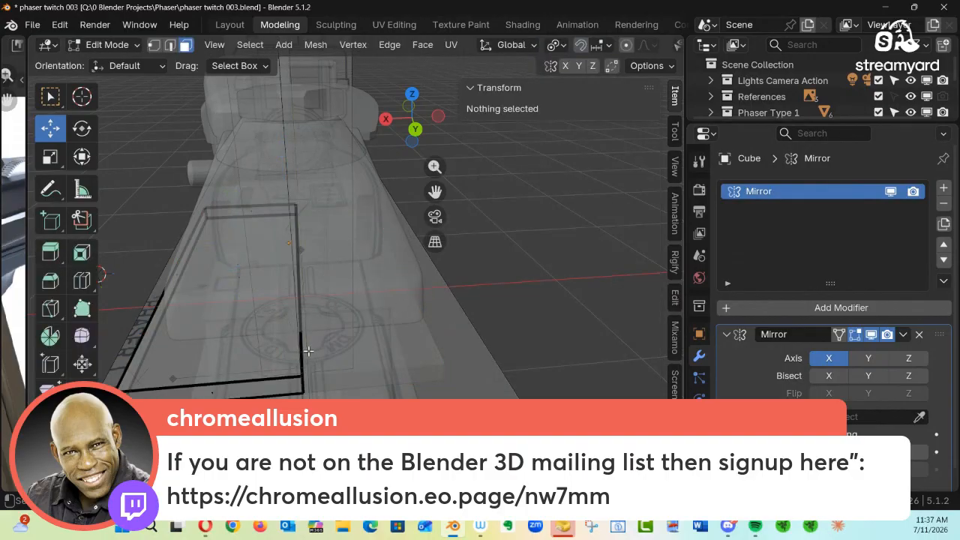
key("2")
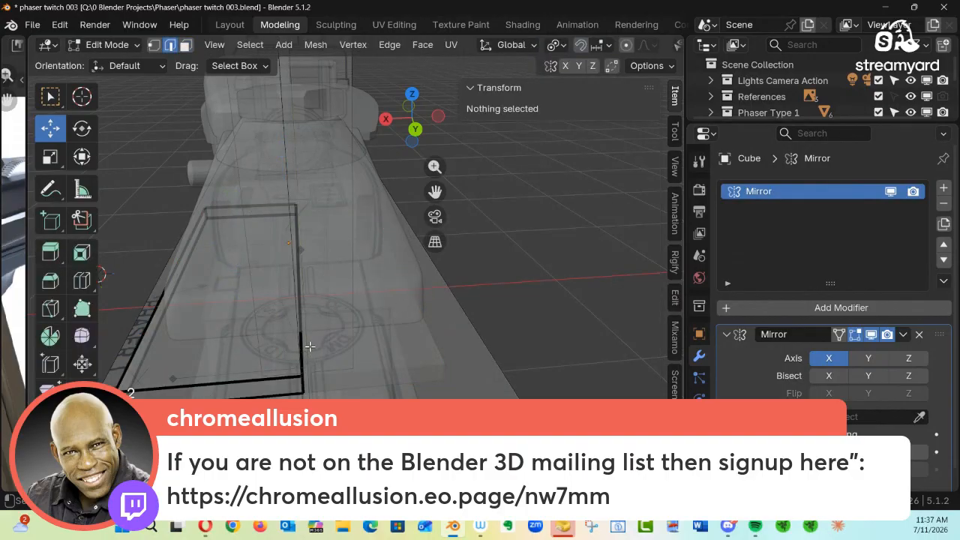
left_click(303, 346)
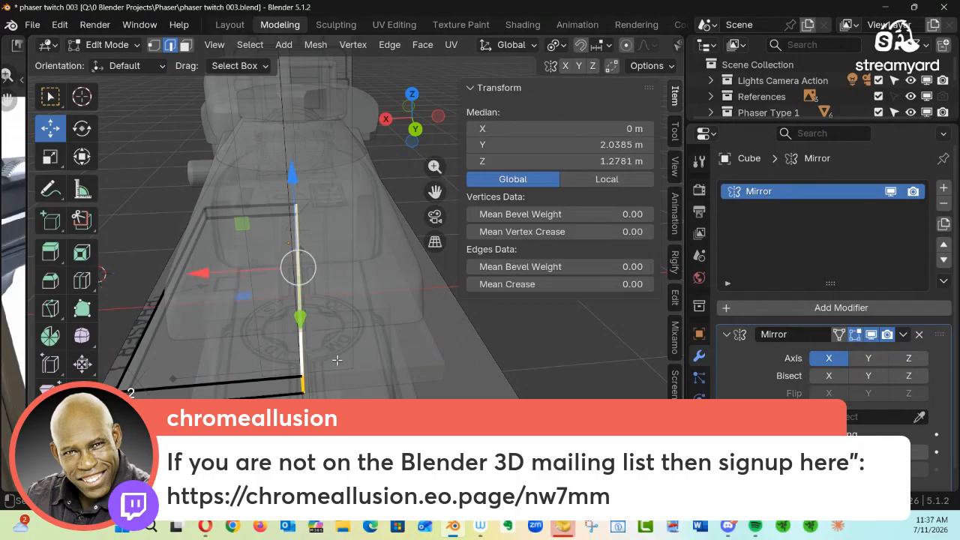
middle_click_drag(336, 360, 345, 384)
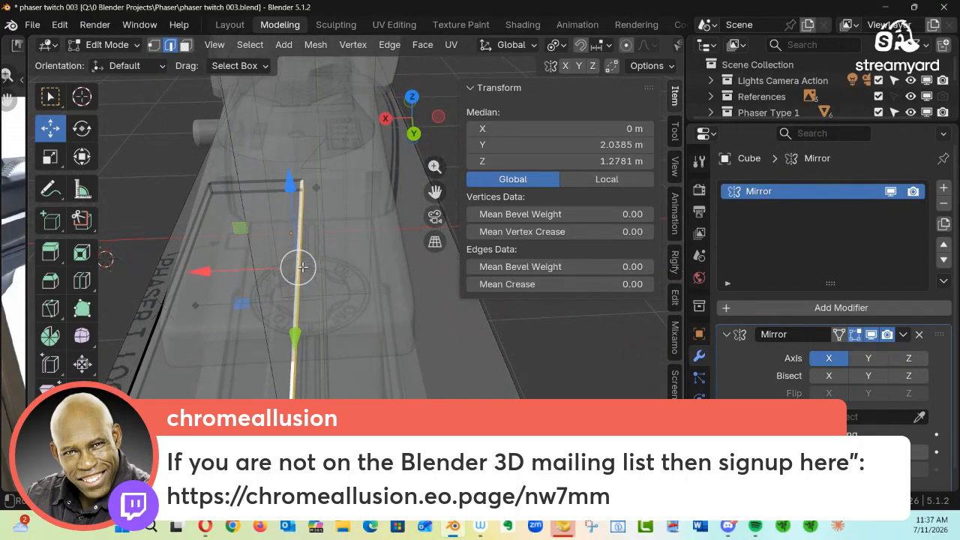
middle_click_drag(310, 268, 337, 264)
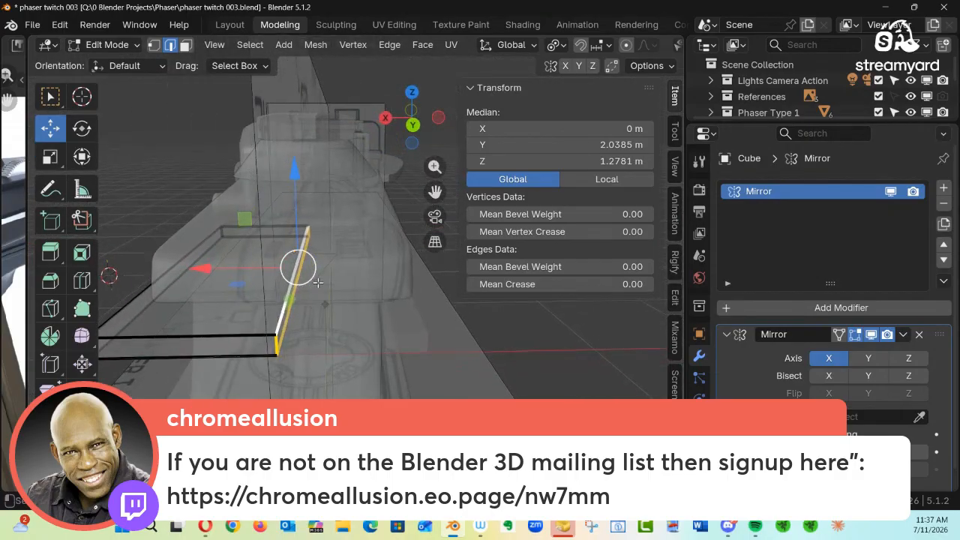
key("shift+s")
left_click(327, 358)
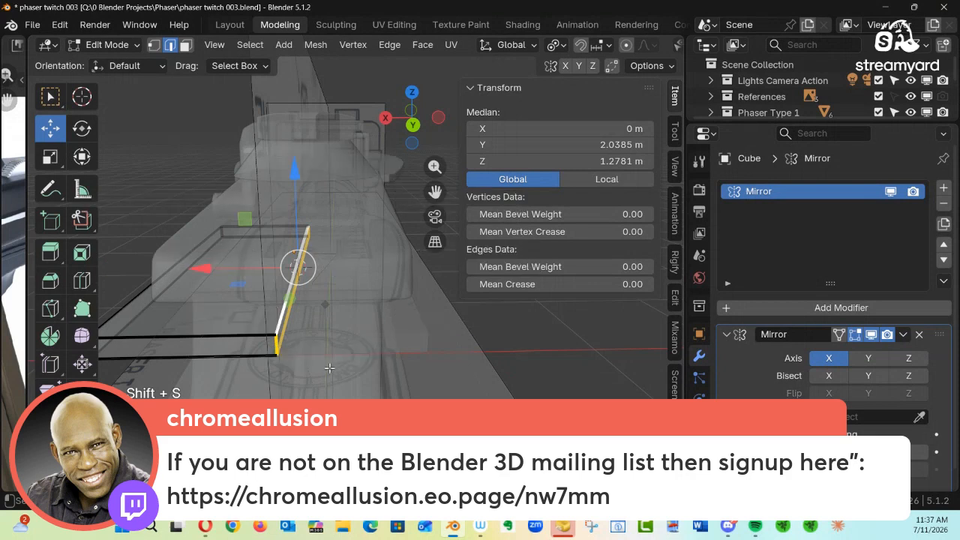
Switch the bar to Object Mode and set its origin to the 3D cursor so the mirrored halves meet at the centerline
key("ctrl+Tab")
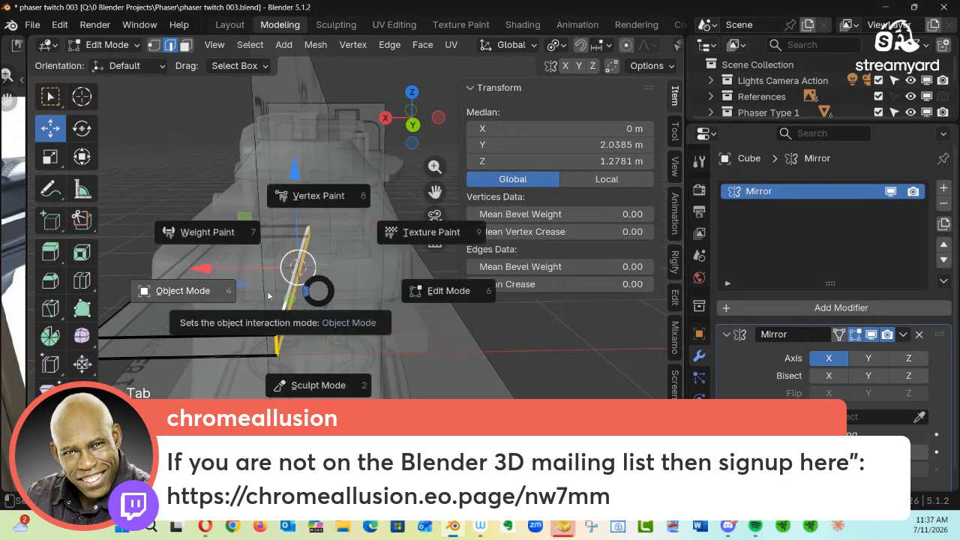
left_click(201, 292)
right_click(309, 264)
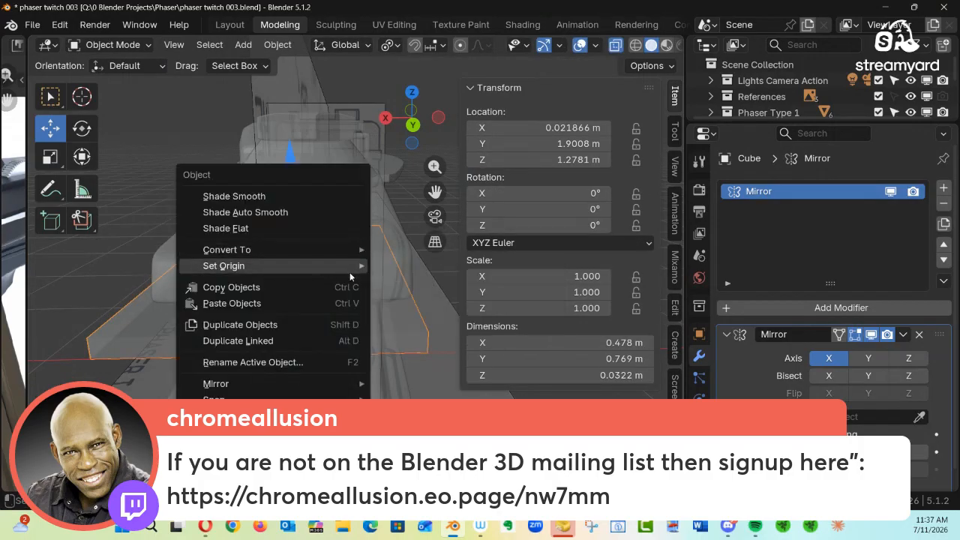
mouse_move(351, 273)
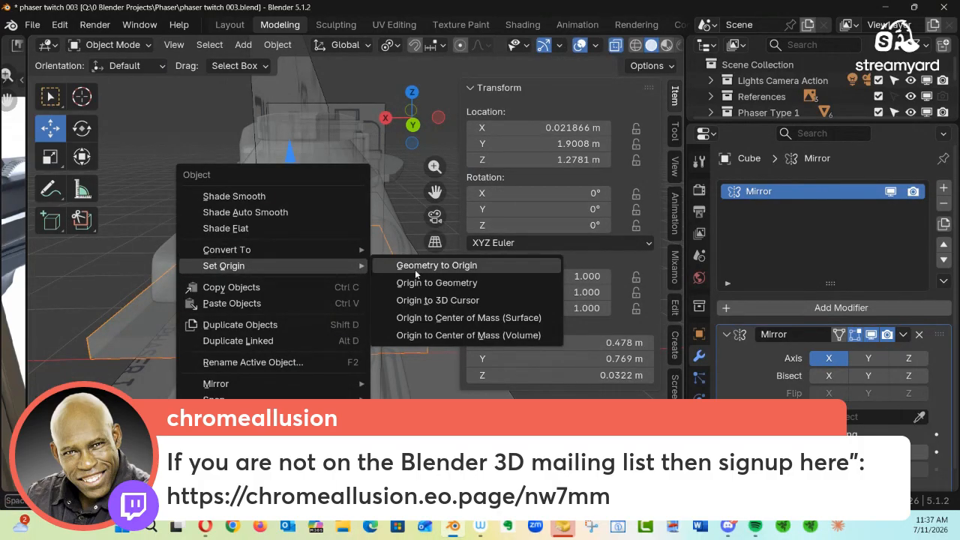
left_click(471, 302)
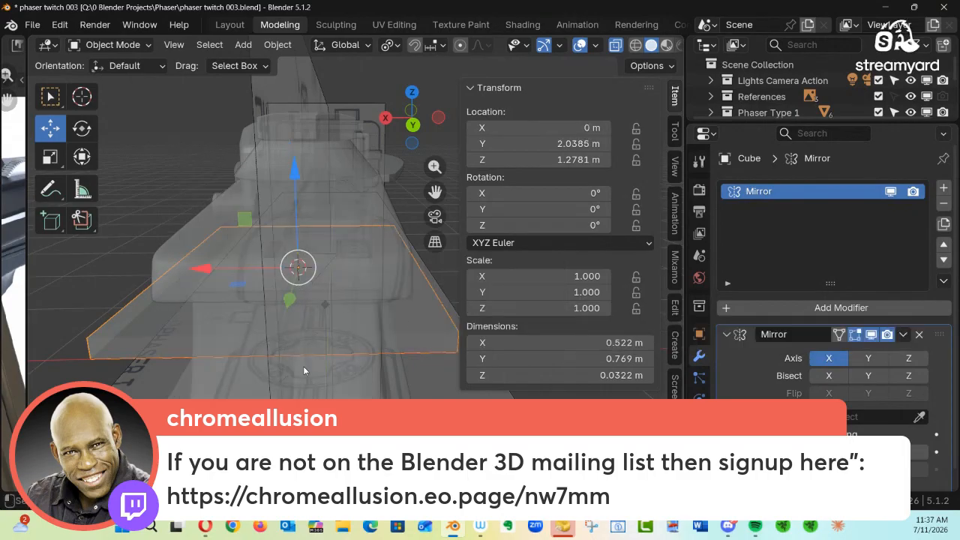
Turn off X-ray display and inspect the mirrored fin plate against the phaser body
middle_click_drag(316, 397, 329, 266)
key("alt+z")
key("alt+z")
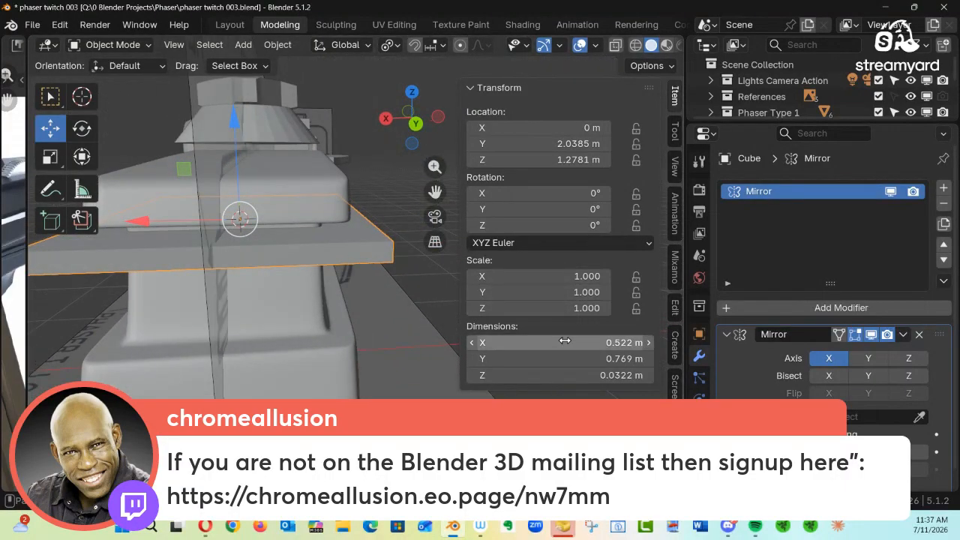
middle_click_drag(426, 340, 437, 340, "shift")
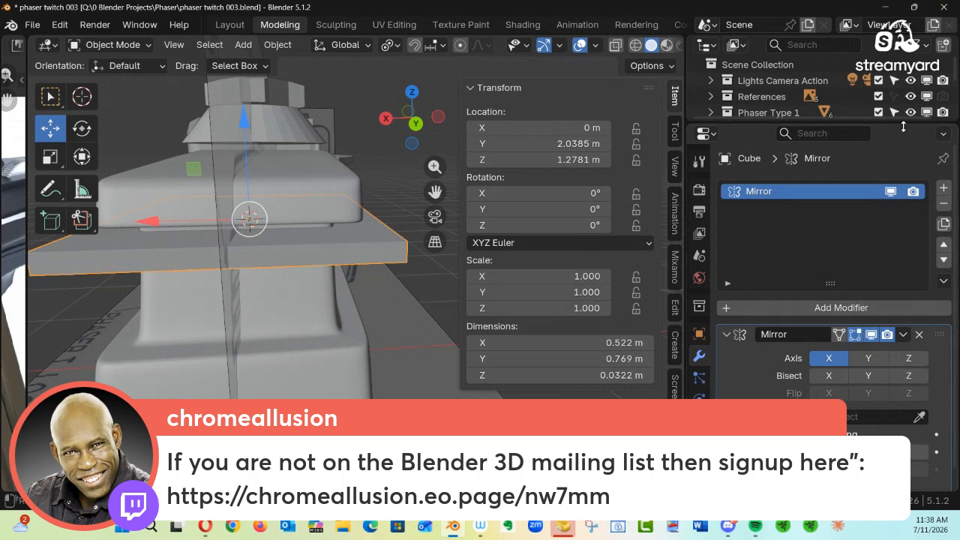
Examine the mirrored fin plate's outline against the phaser body from directly above
scroll(868, 152, "down", 2)
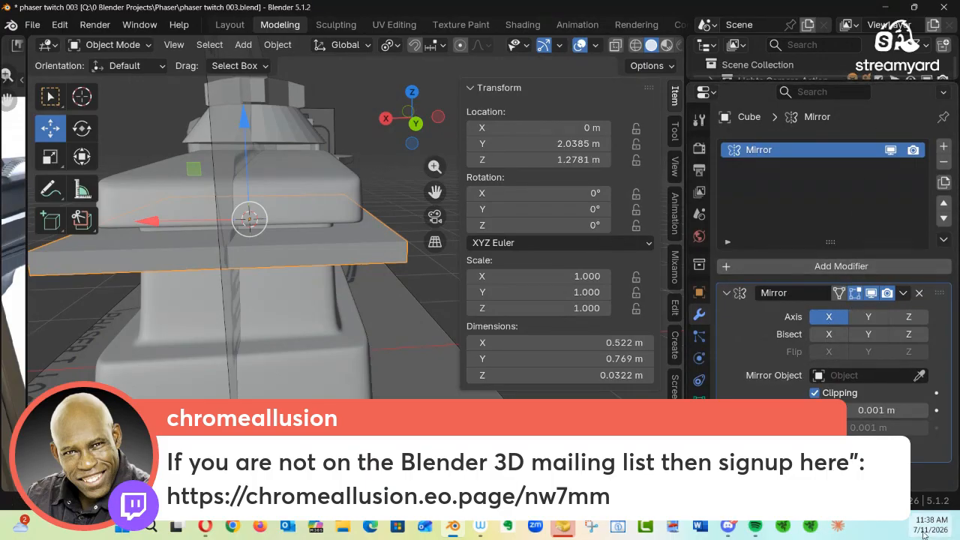
mouse_move(925, 534)
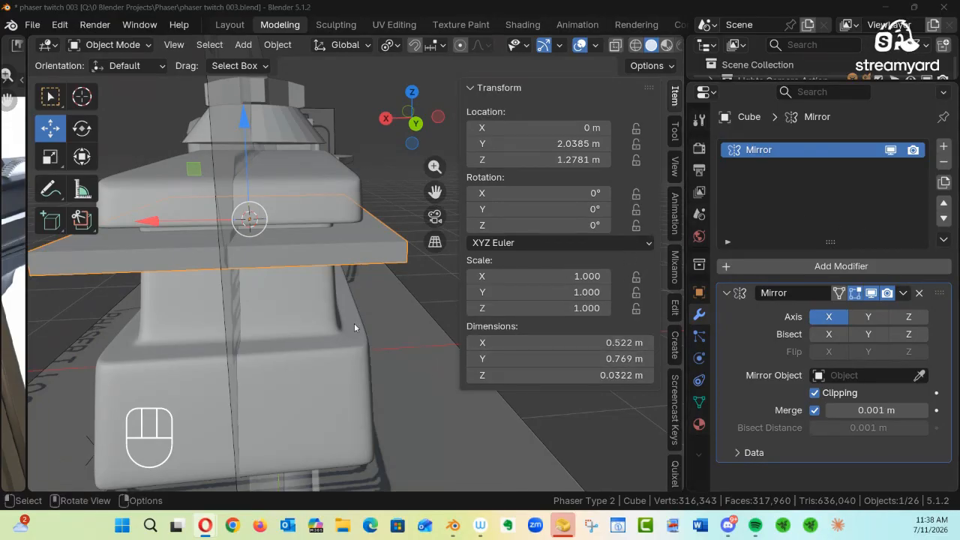
left_click_drag(354, 327, 688, 459, "alt")
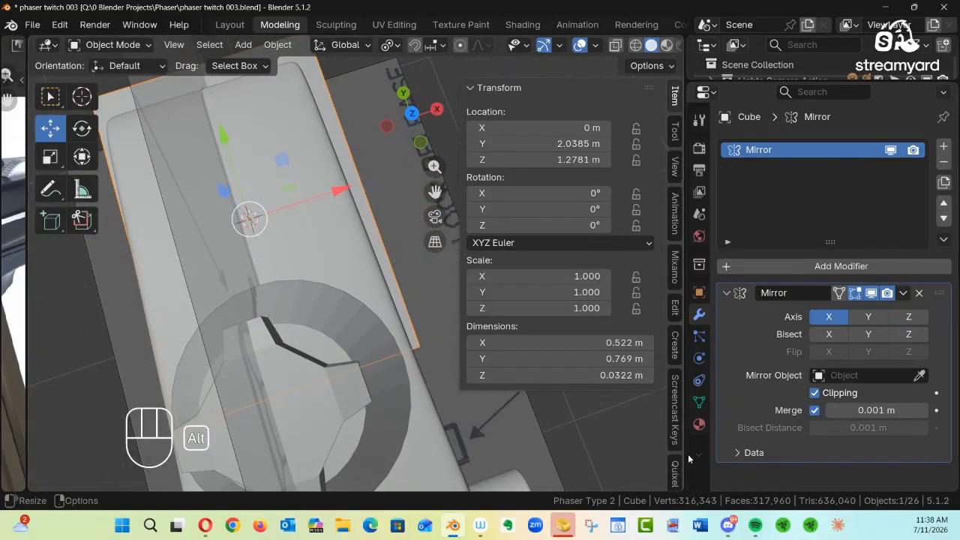
left_click_drag(287, 299, 247, 302, "alt")
key("KP_7")
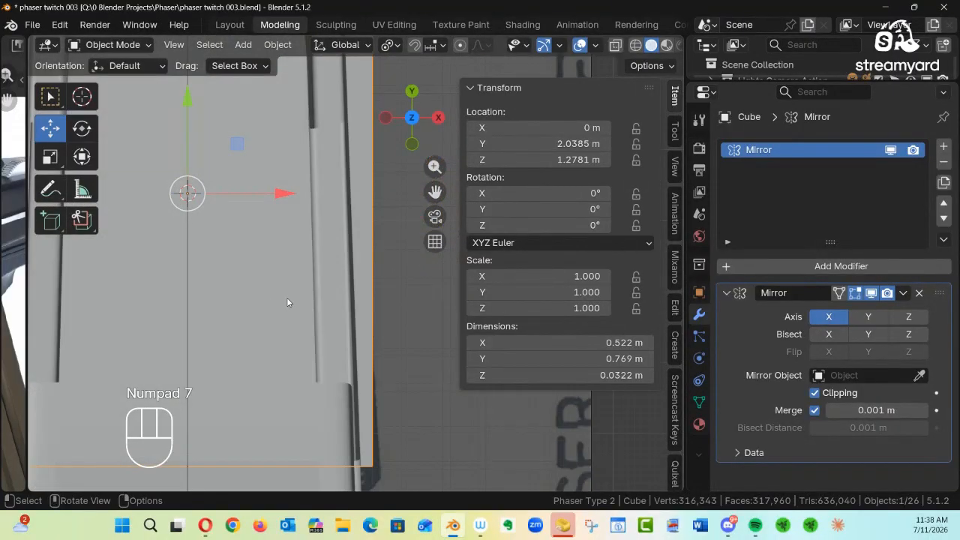
left_click_drag(291, 274, 216, 398, "ctrl+alt")
left_click_drag(244, 271, 235, 344, "alt+shift")
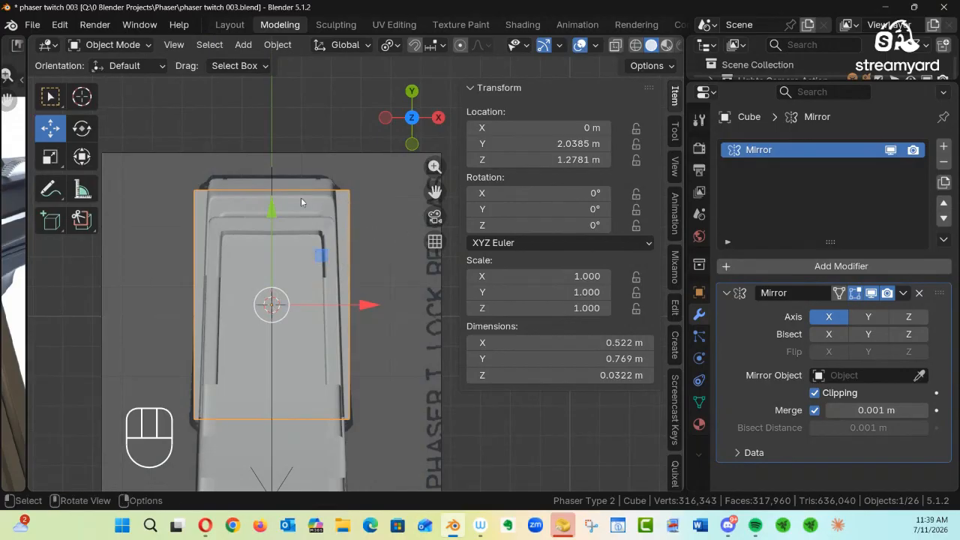
In Edit Mode, select the vertical edge at the plate's outer rear corner and move it inward to about X 0.232 m
key("Tab")
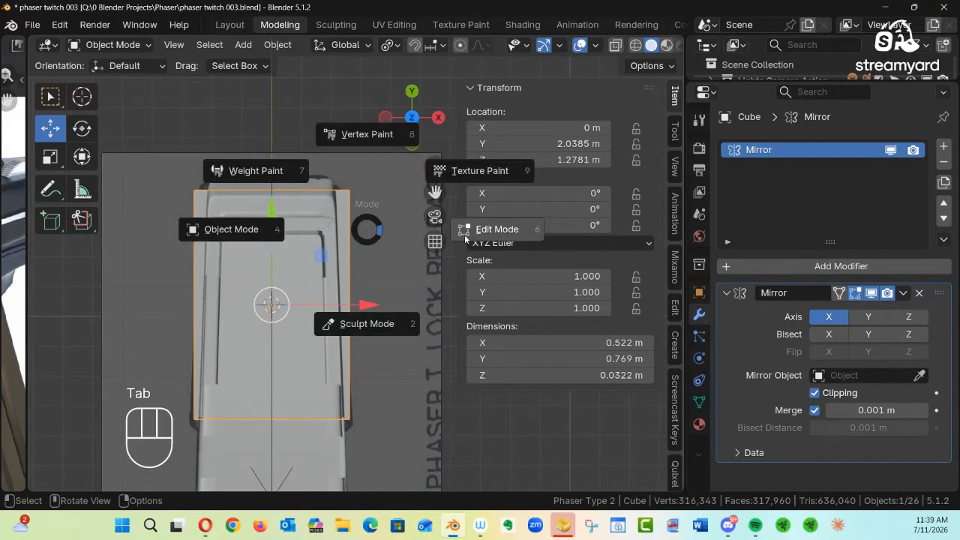
left_click(501, 229)
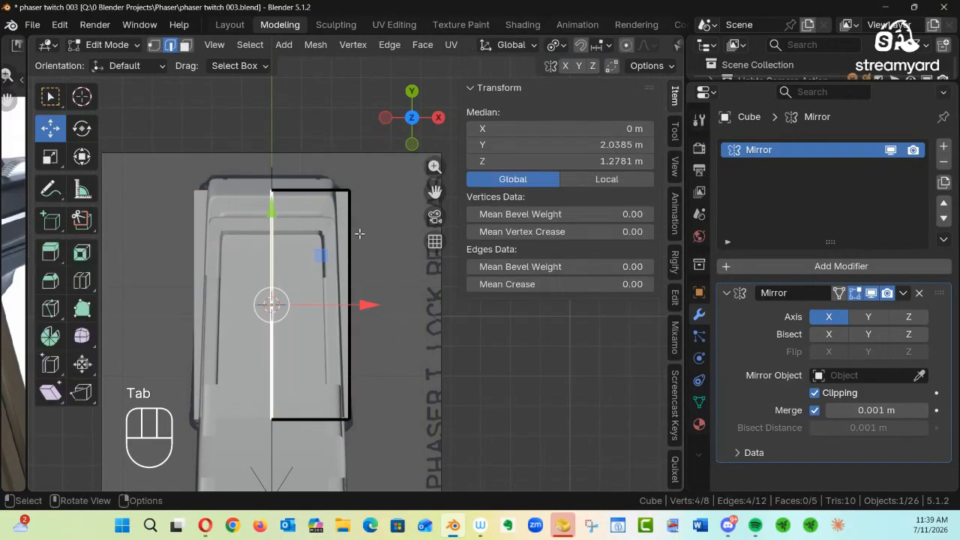
key("2")
left_click_drag(355, 229, 499, 444, "ctrl+alt")
left_click(403, 336)
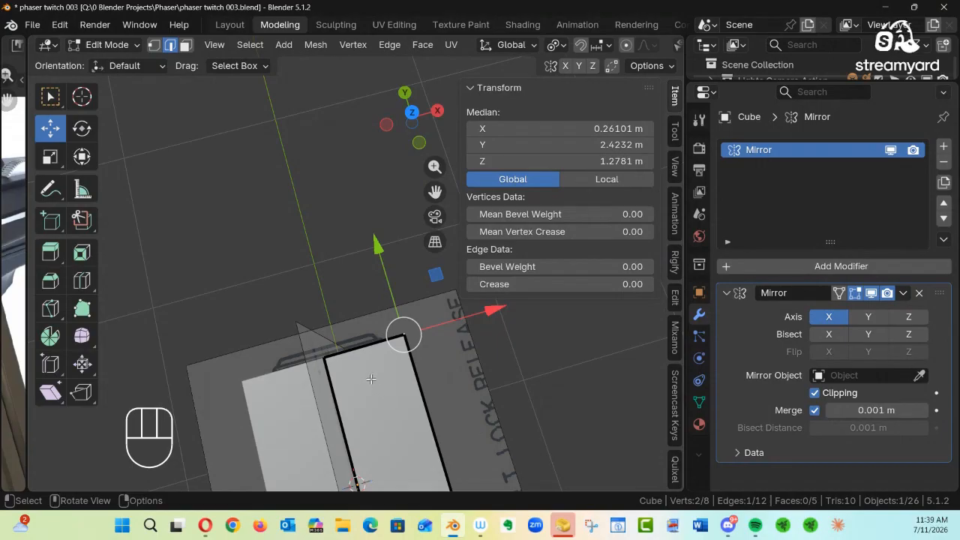
key("KP_7")
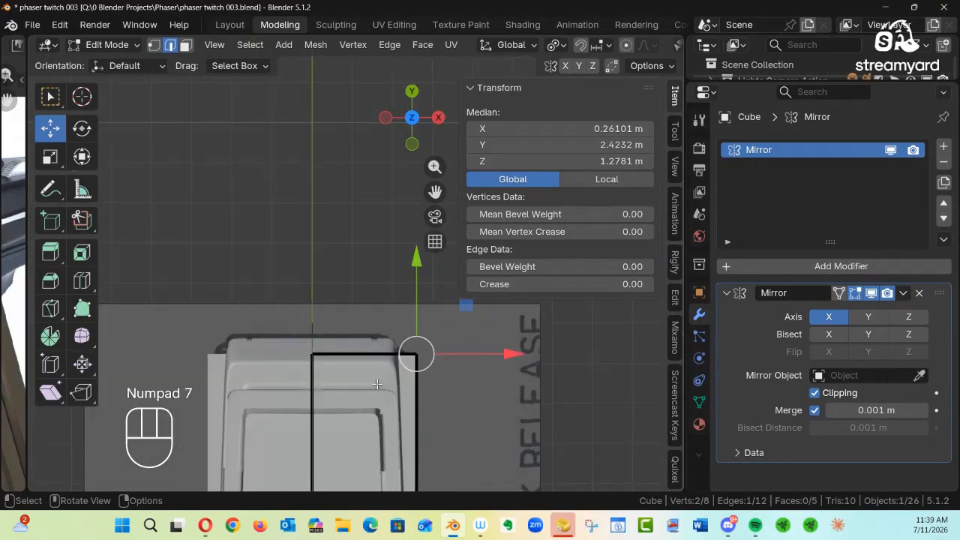
left_click_drag(377, 384, 321, 158, "alt+shift")
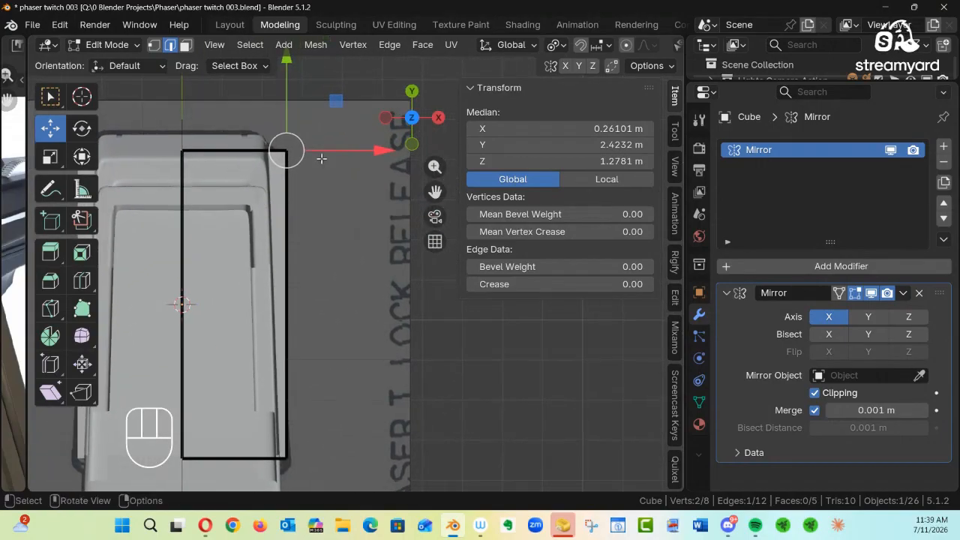
left_click_drag(390, 149, 365, 154)
Turn on X-ray display, show the plate in the right orthographic view and hide the sidebar
middle_click_drag(310, 266, 98, 121, "alt")
left_click_drag(97, 121, 309, 231, "alt")
key("alt+z")
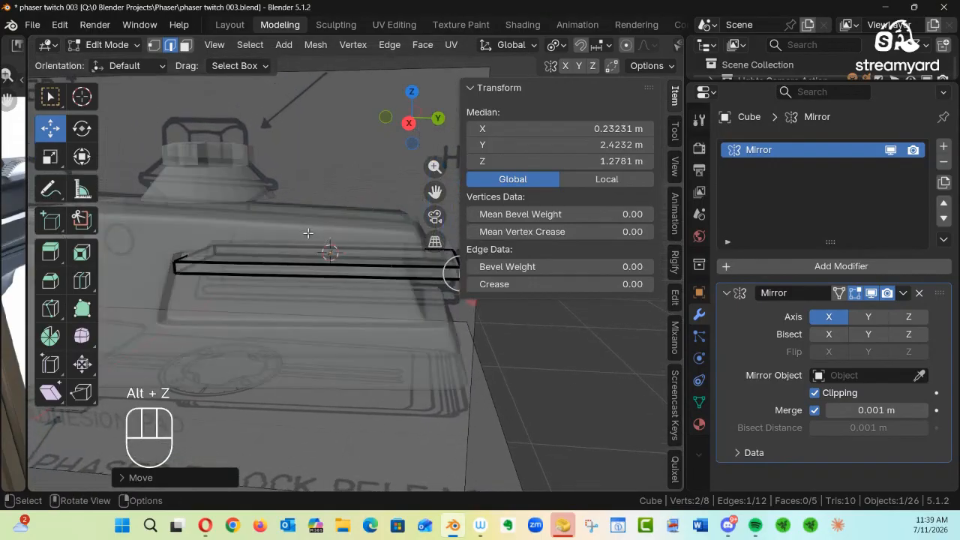
key("KP_3")
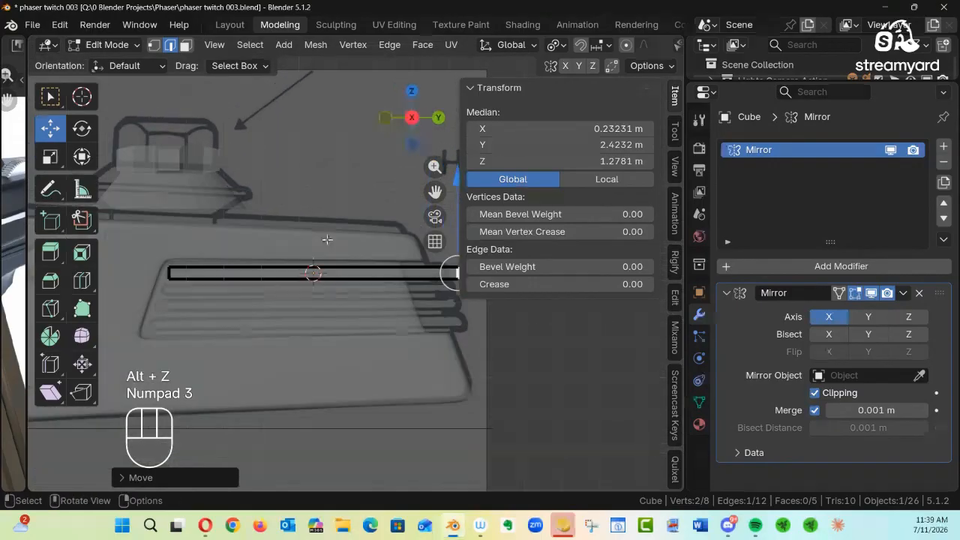
key("n")
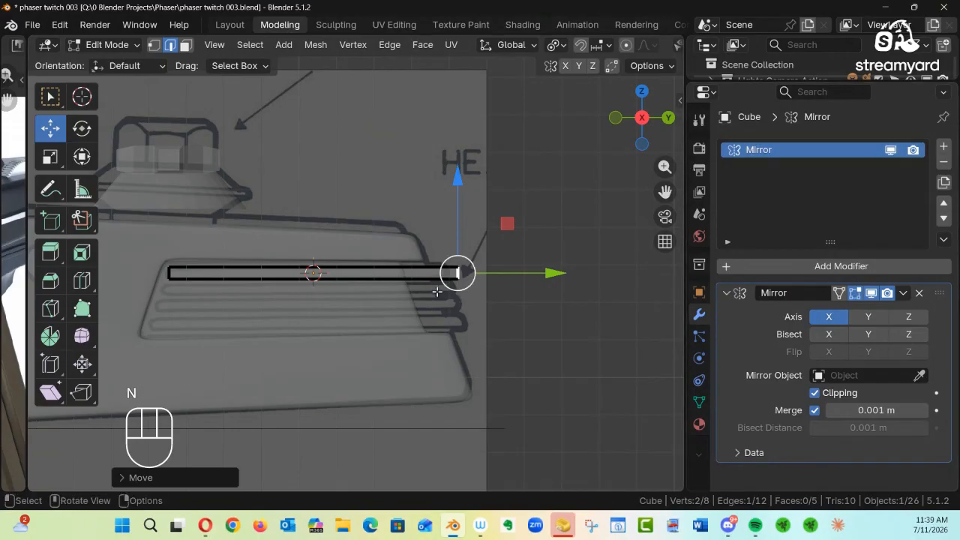
left_click_drag(411, 299, 508, 244, "alt+shift")
left_click_drag(619, 277, 596, 277)
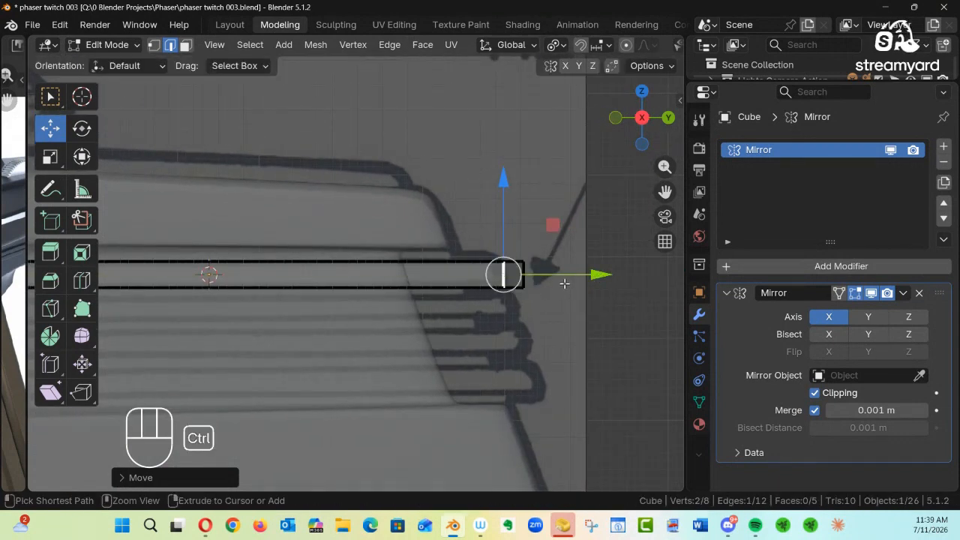
key("ctrl+z")
In face select mode, move the plate's rear and front end faces along Y to fit the top fin in the reference drawing
key("3")
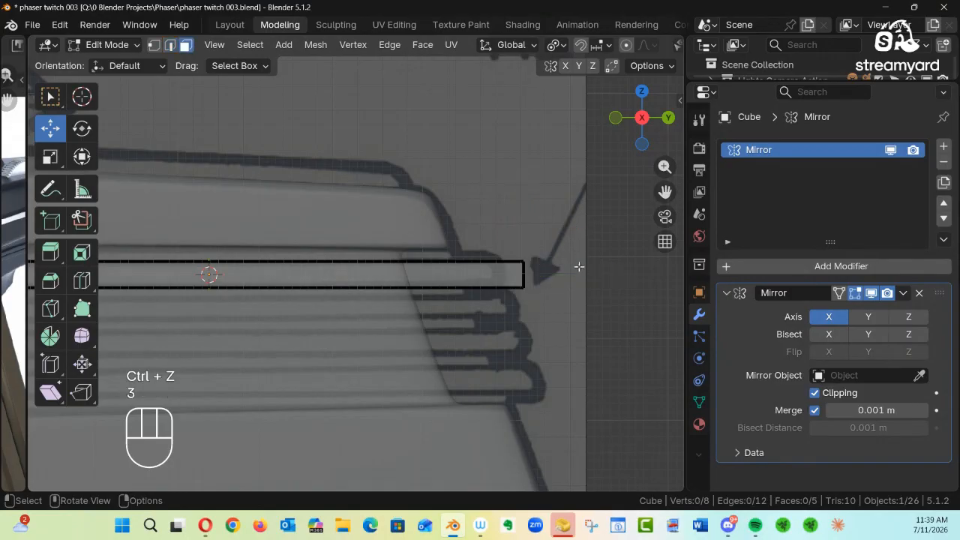
left_click(552, 273)
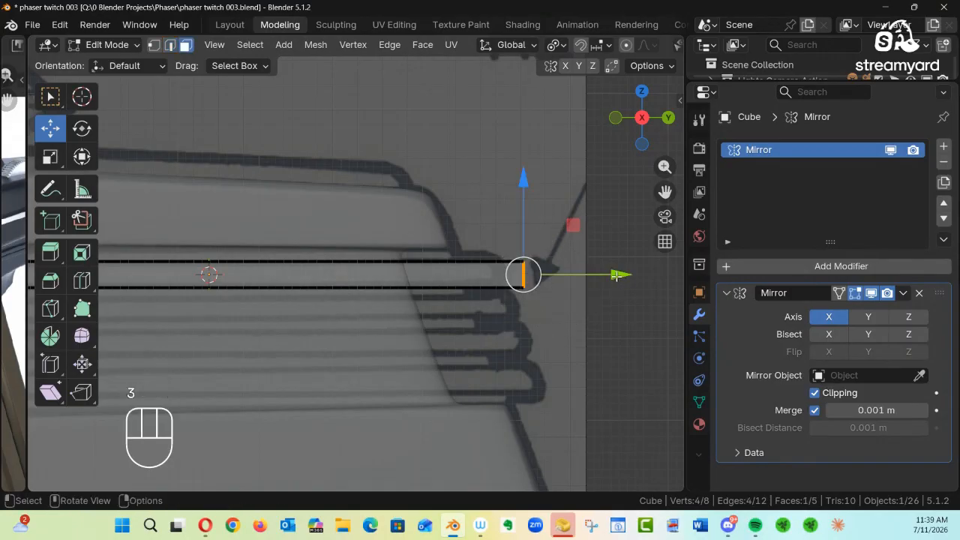
left_click_drag(615, 275, 588, 281)
middle_click_drag(457, 318, 452, 293, "alt+shift")
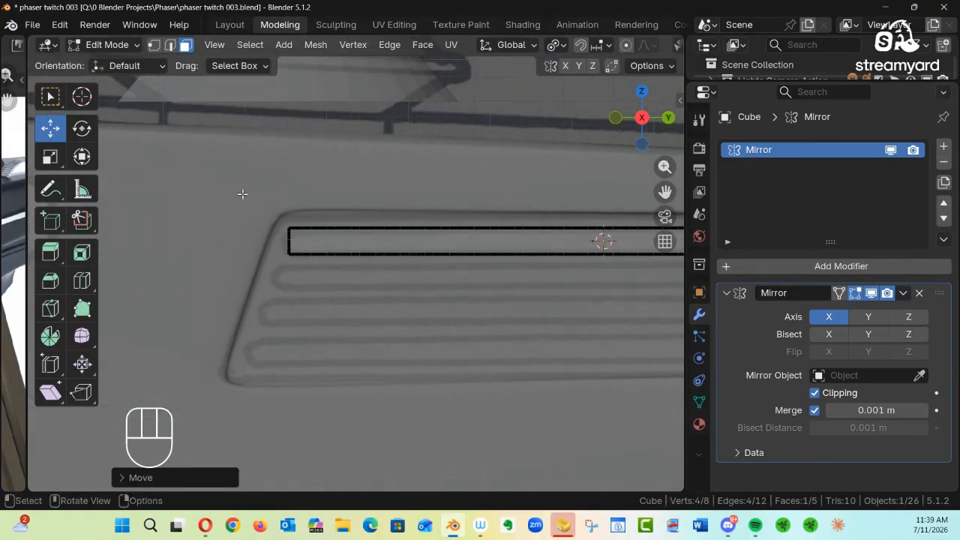
left_click(289, 240)
left_click_drag(379, 240, 334, 238)
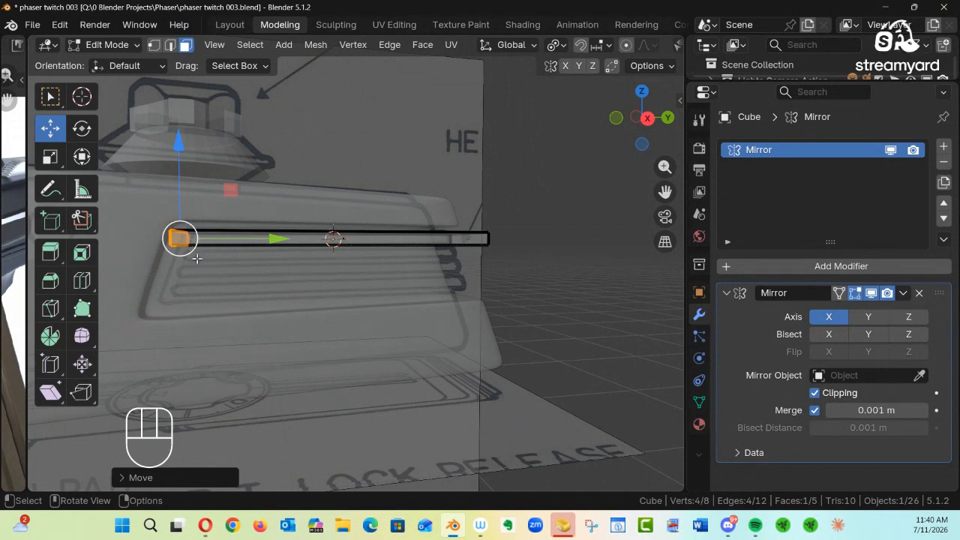
Turn off X-ray display and inspect how the resized fin plate sits in the body's side recess
left_click_drag(210, 273, 263, 222, "alt+shift")
key("alt+z")
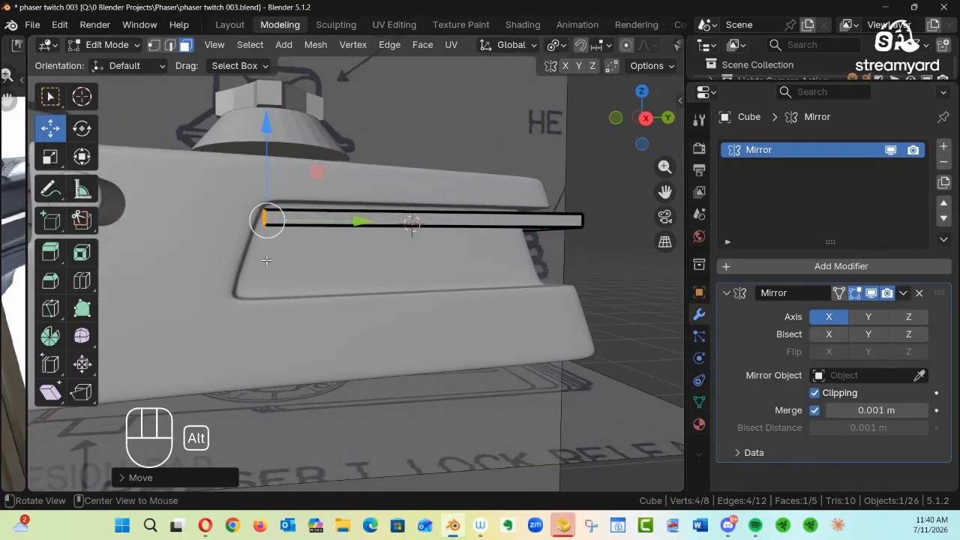
left_click_drag(239, 290, 430, 226, "alt")
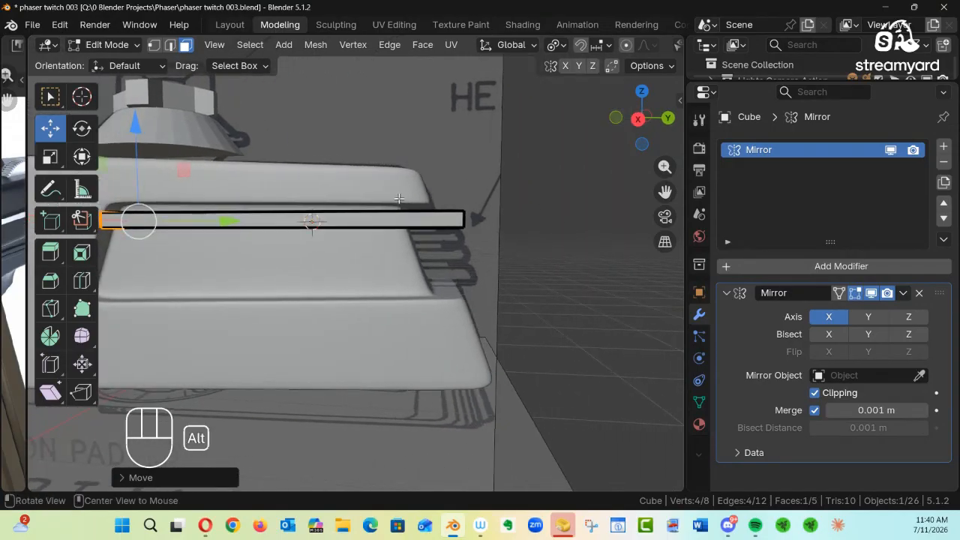
left_click_drag(399, 198, 361, 220, "alt+shift")
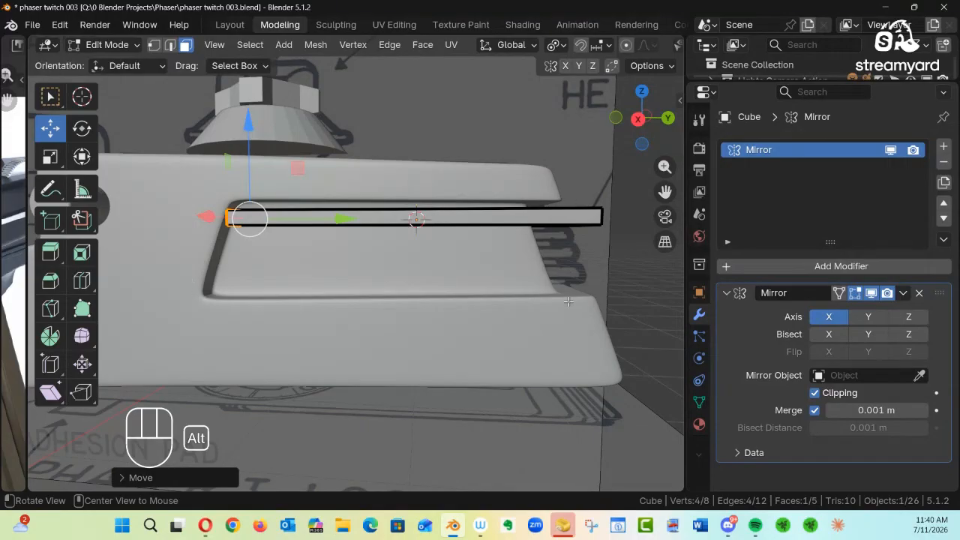
left_click_drag(581, 314, 525, 296, "alt")
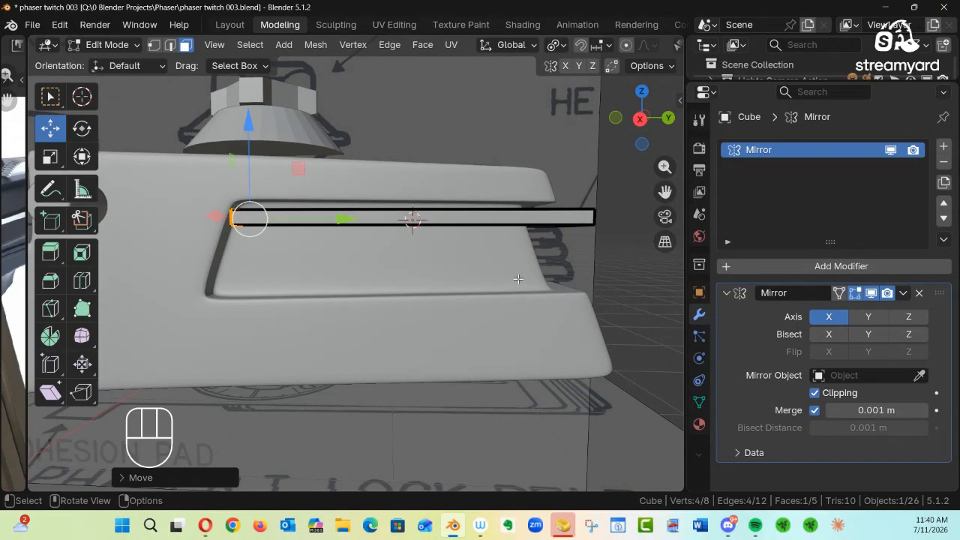
Return the fin plate to Object Mode and show it through X-ray against the side reference drawing
key("Tab")
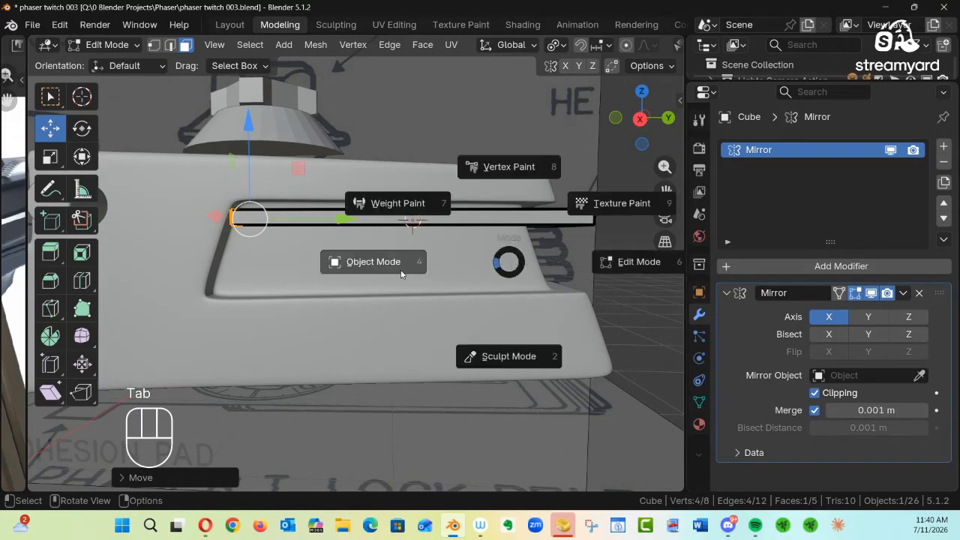
left_click(394, 273)
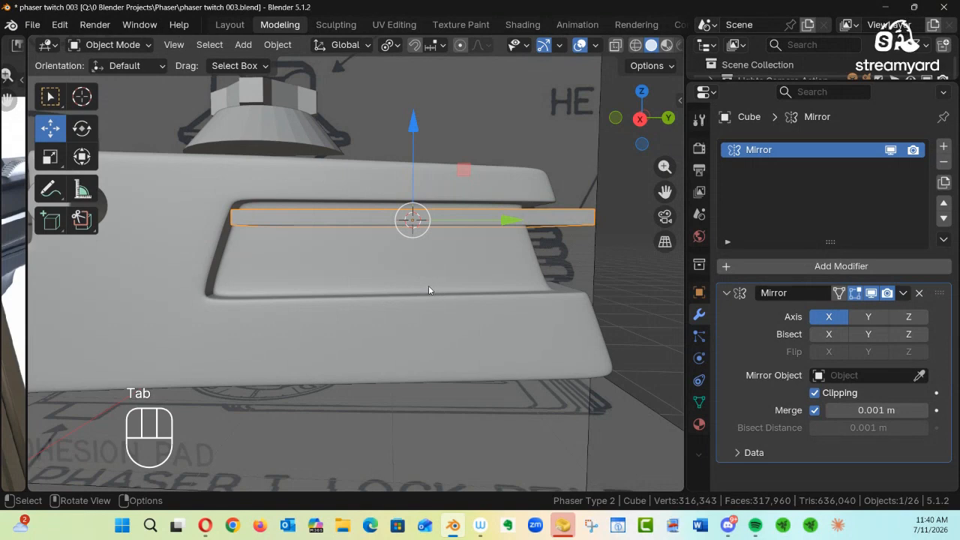
key("alt+z")
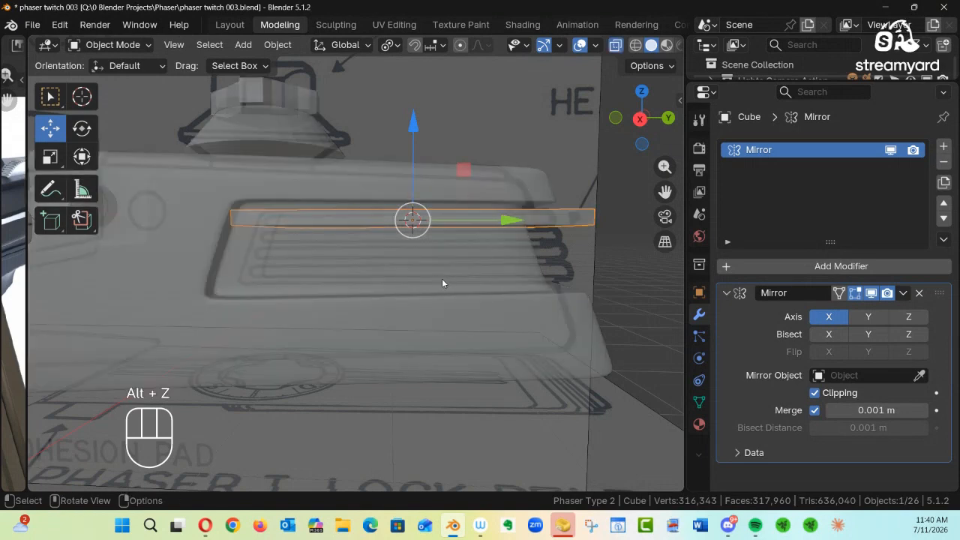
key("KP_3")
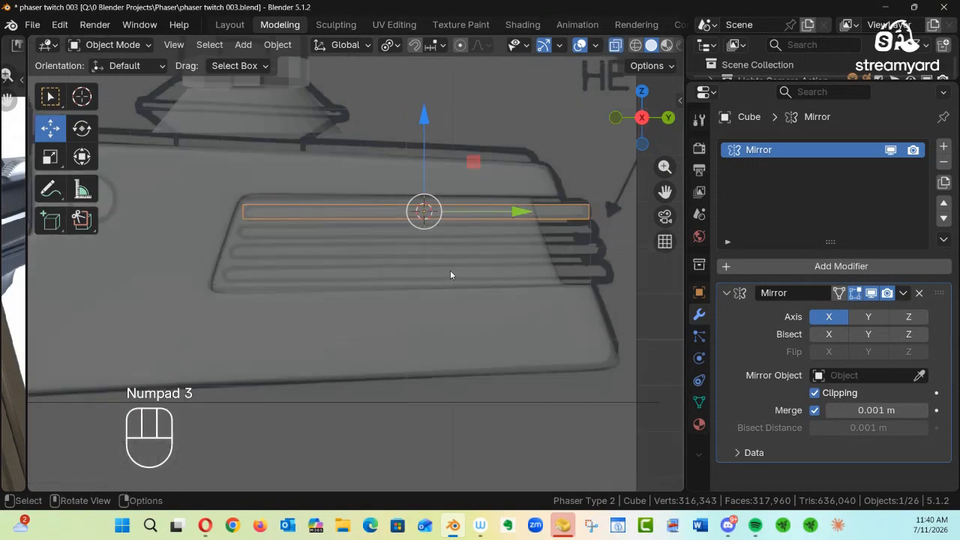
left_click_drag(450, 270, 379, 261, "alt+shift")
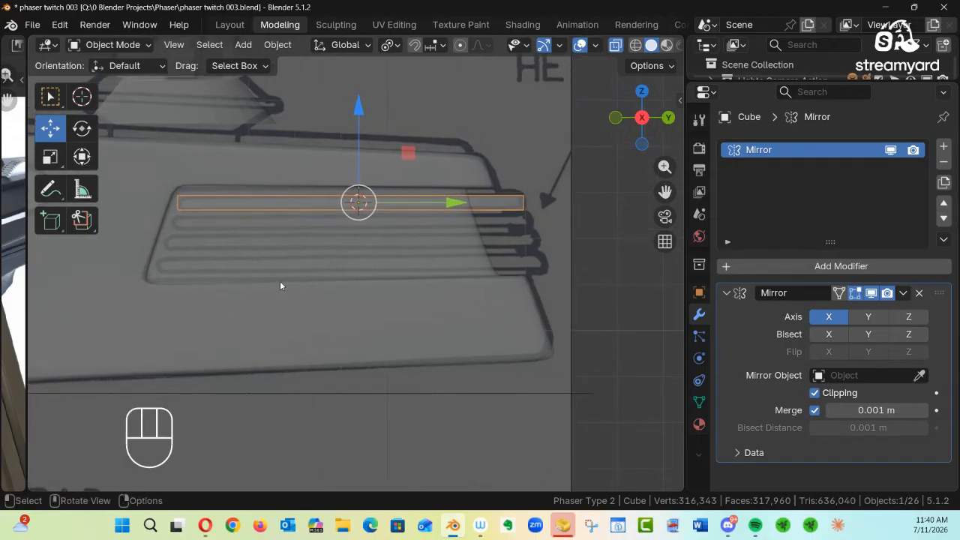
Collapse the Mirror modifier's settings and add an Array (Legacy) modifier to the fin plate
left_click(726, 292)
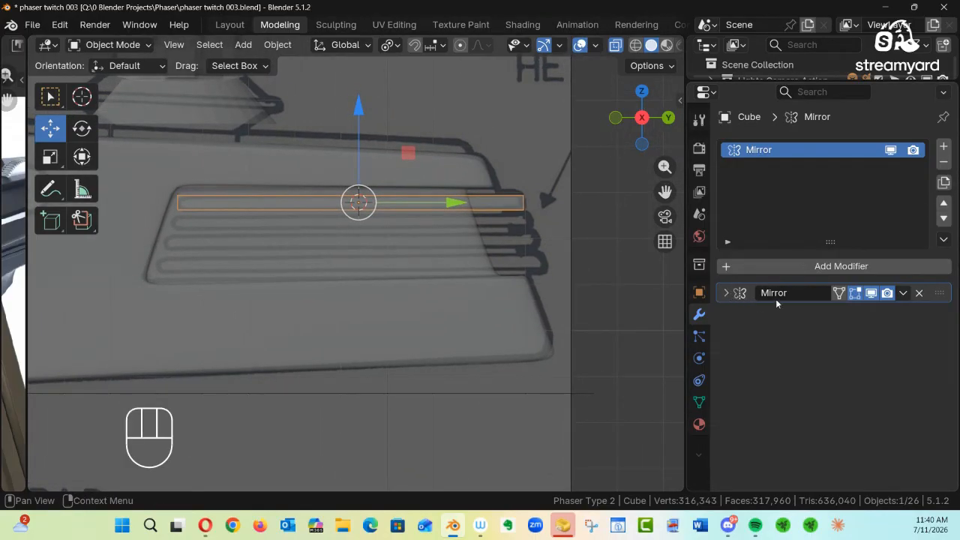
left_click(786, 269)
mouse_move(787, 272)
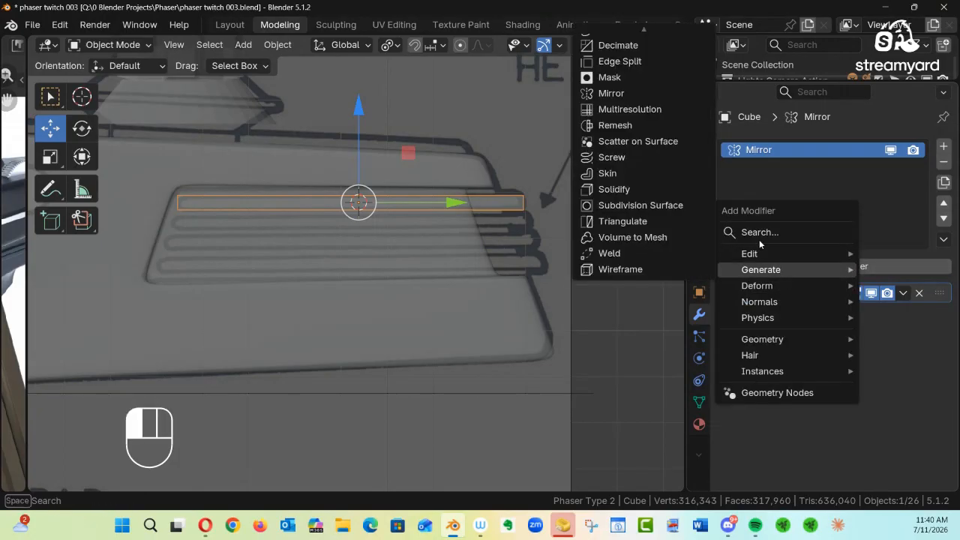
mouse_move(648, 14)
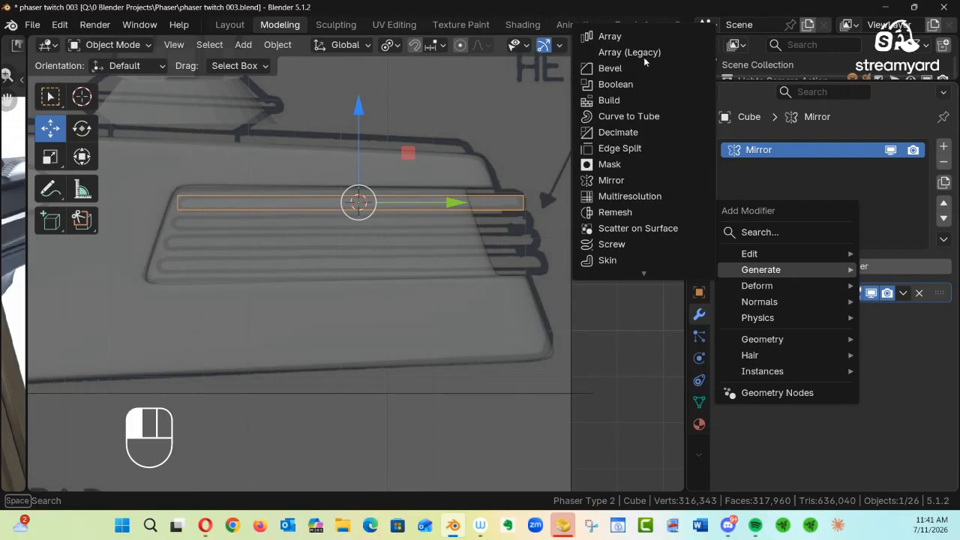
left_click(641, 54)
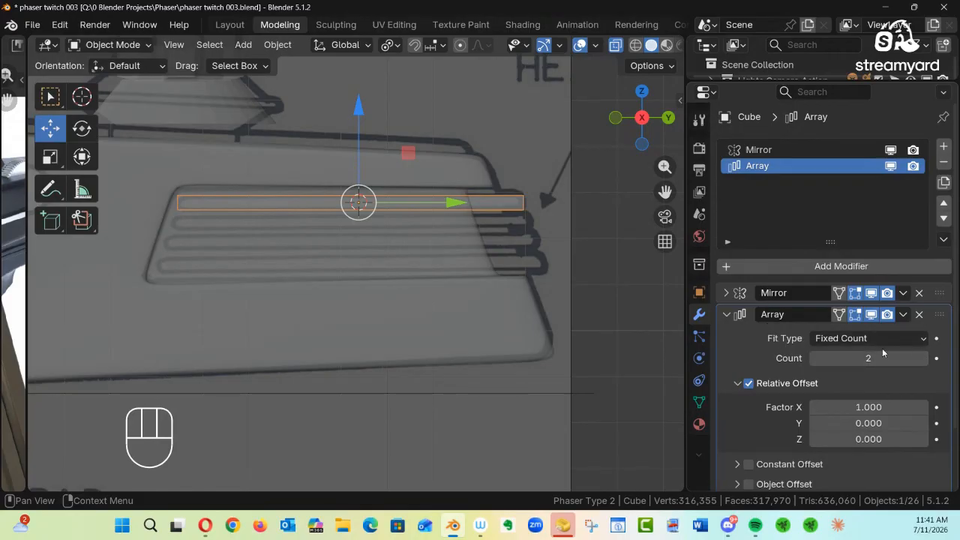
Set the array's relative offset factors to 0 on X and 1 on Z
left_click(872, 411)
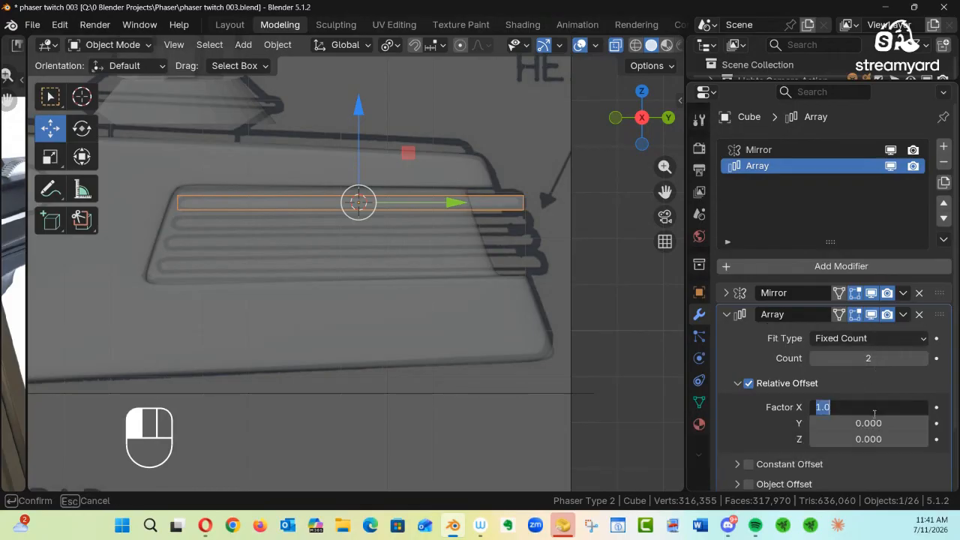
type("0")
key("Return")
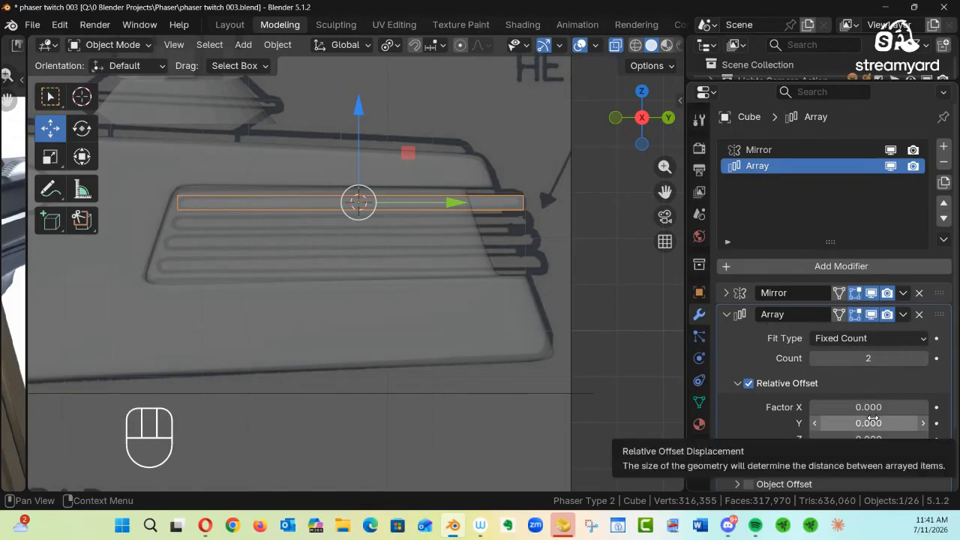
left_click(882, 440)
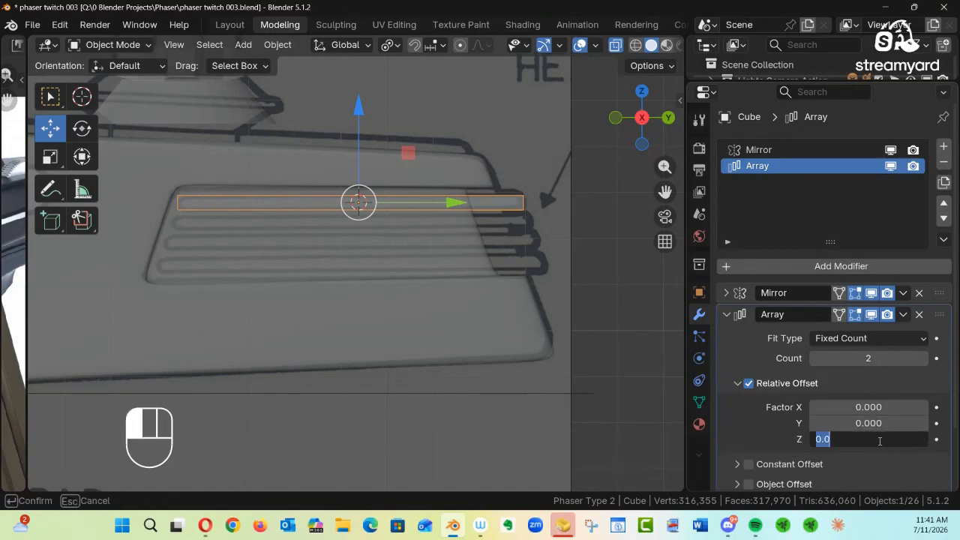
type("1")
key("Return")
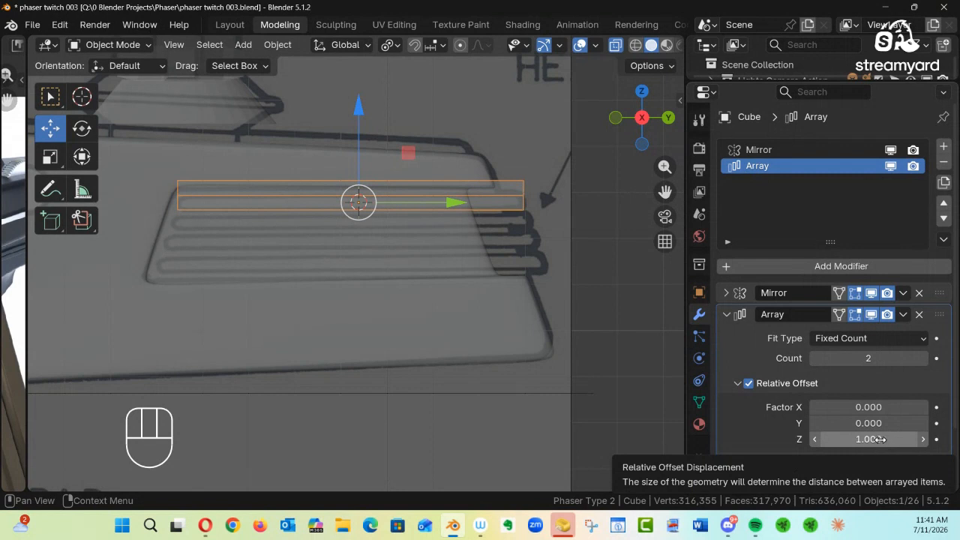
Array four fin plates downward by setting the count to 4 and the relative offset's Z factor to -1.390
left_click(848, 439)
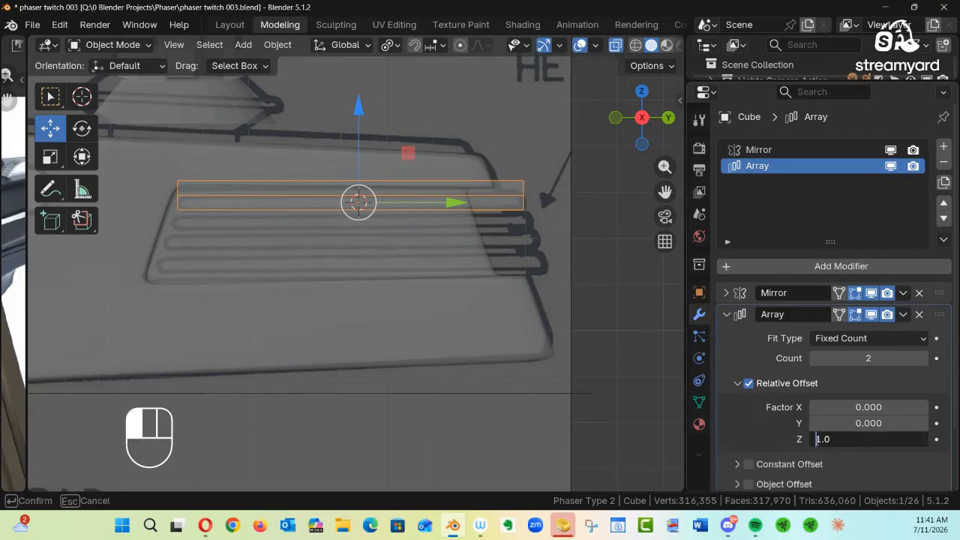
type("-")
key("Return")
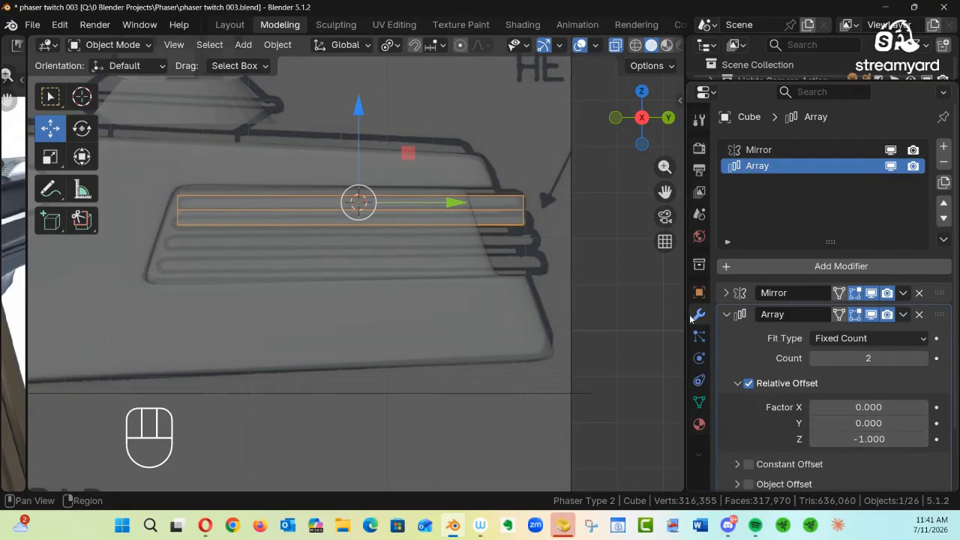
left_click(925, 359)
left_click(925, 359)
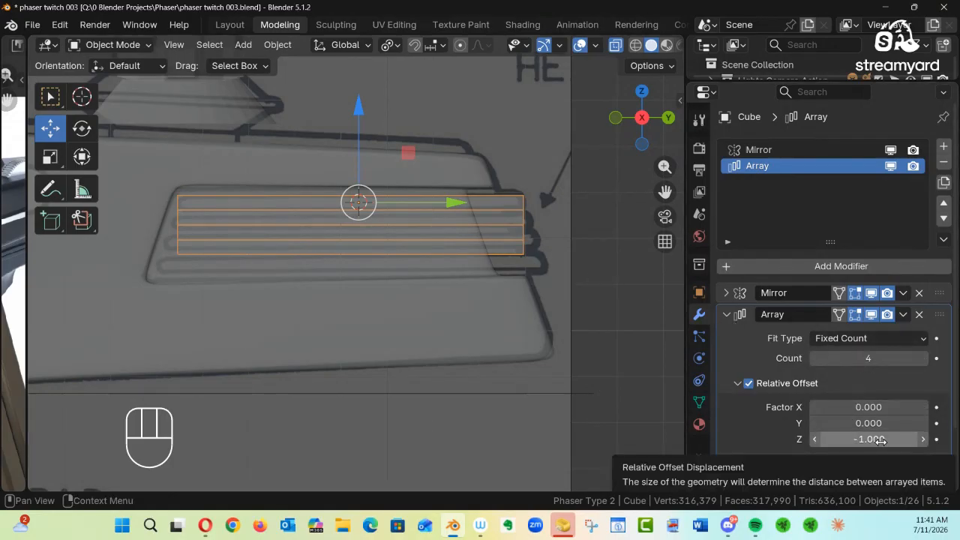
key("shift")
left_click_drag(879, 440, 851, 445, "shift")
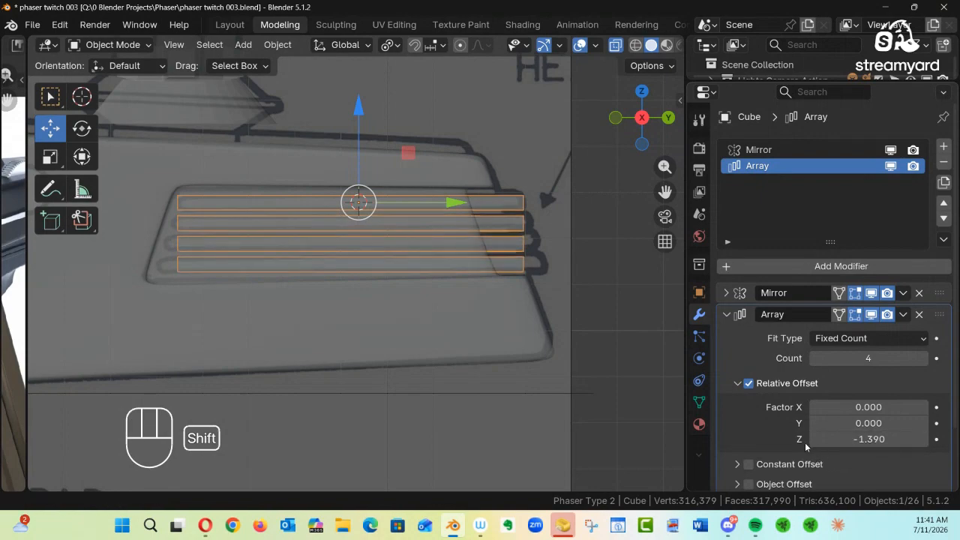
Turn off X-ray display, check the four fins in the recess, and apply the Array modifier
key("alt+z")
middle_click_drag(575, 279, 236, 255)
left_click_drag(237, 260, 502, 303, "alt")
left_click(729, 315)
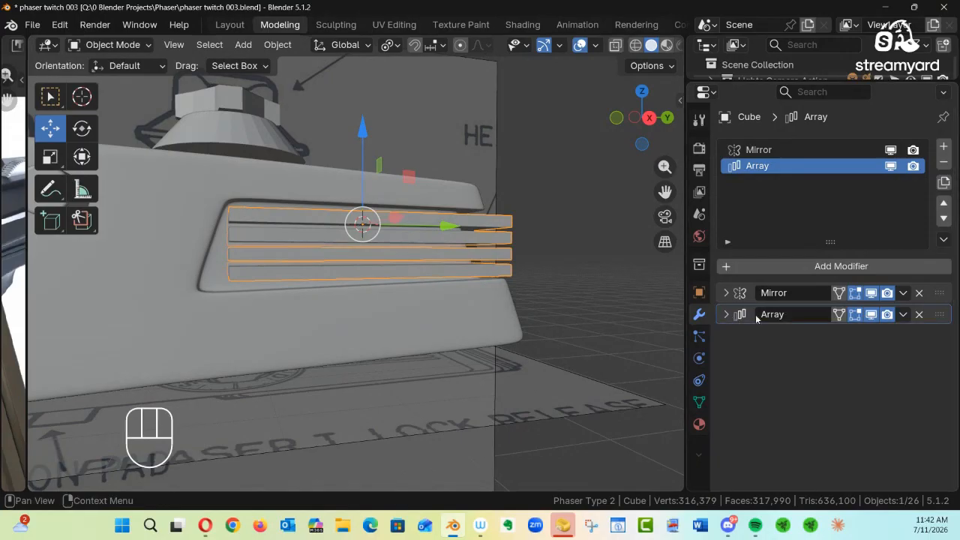
left_click(903, 314)
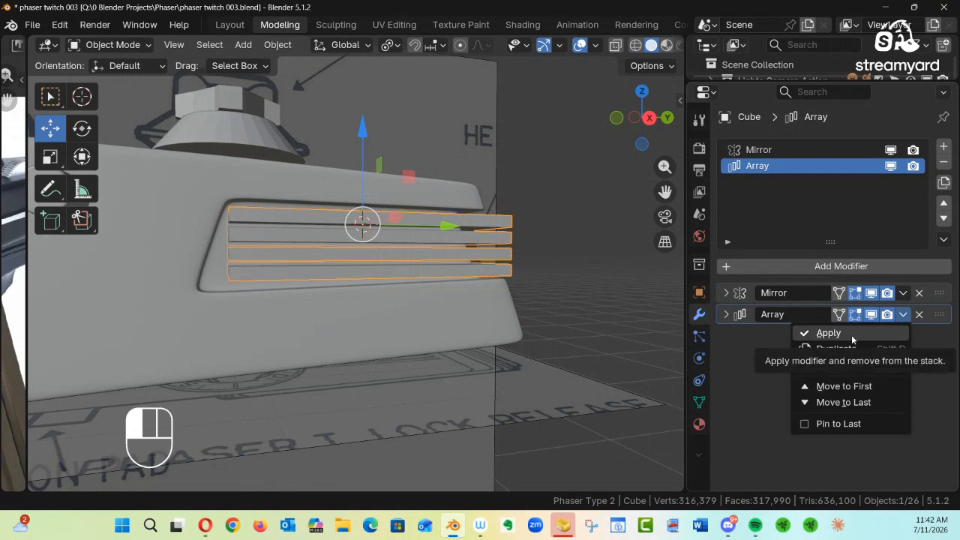
left_click(831, 336)
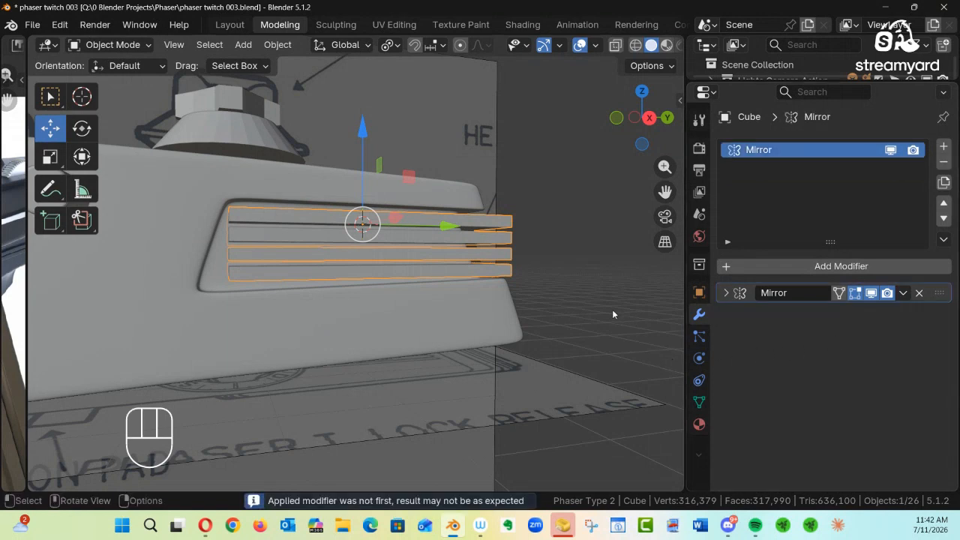
Enlarge the object list and rename the fin object Cube to "Rear Heat Sink"
left_click_drag(611, 314, 545, 305, "alt")
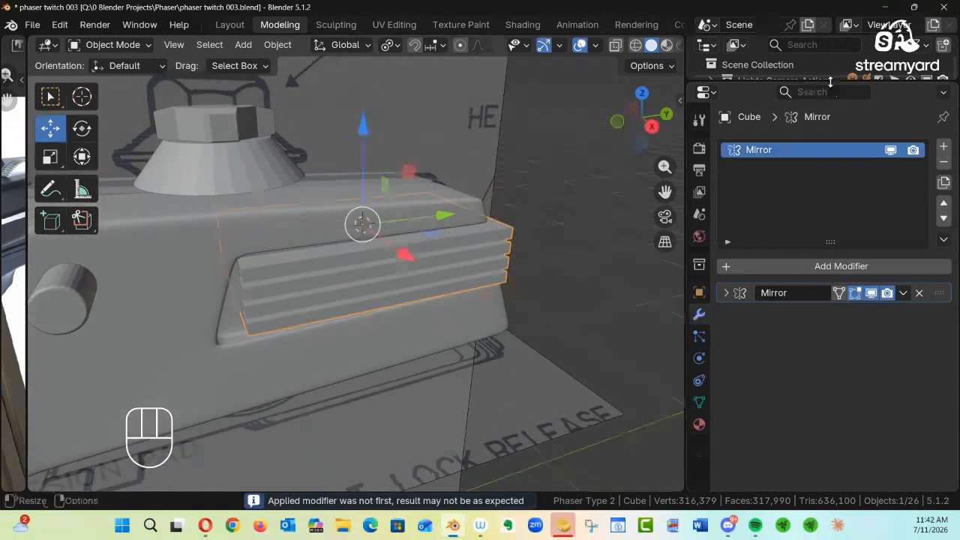
left_click_drag(825, 81, 862, 329)
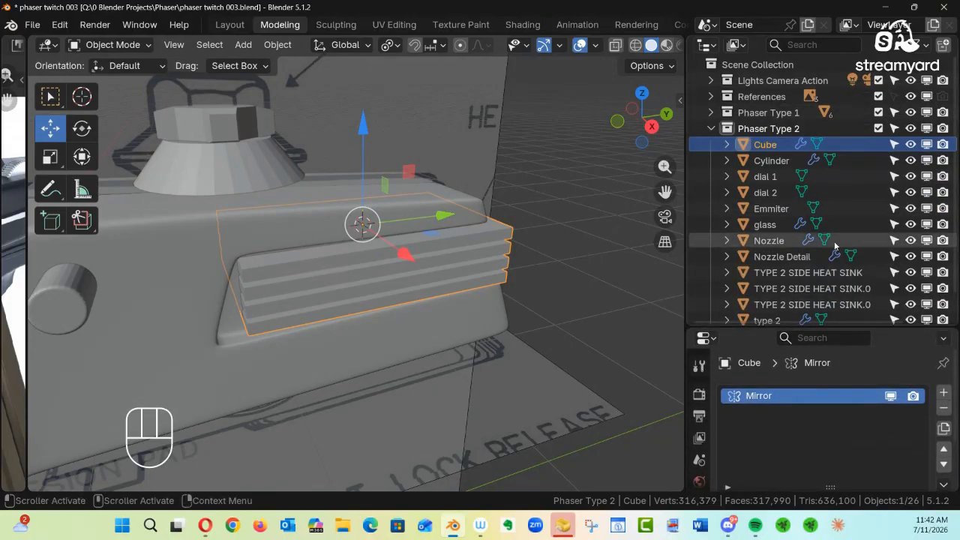
double_click(773, 149)
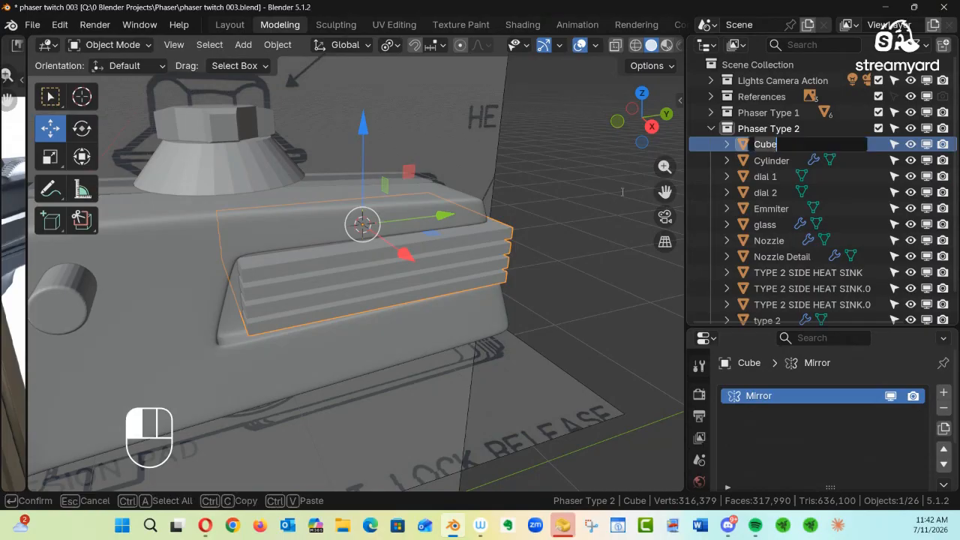
type("RFe")
key("BackSpace")
key("BackSpace")
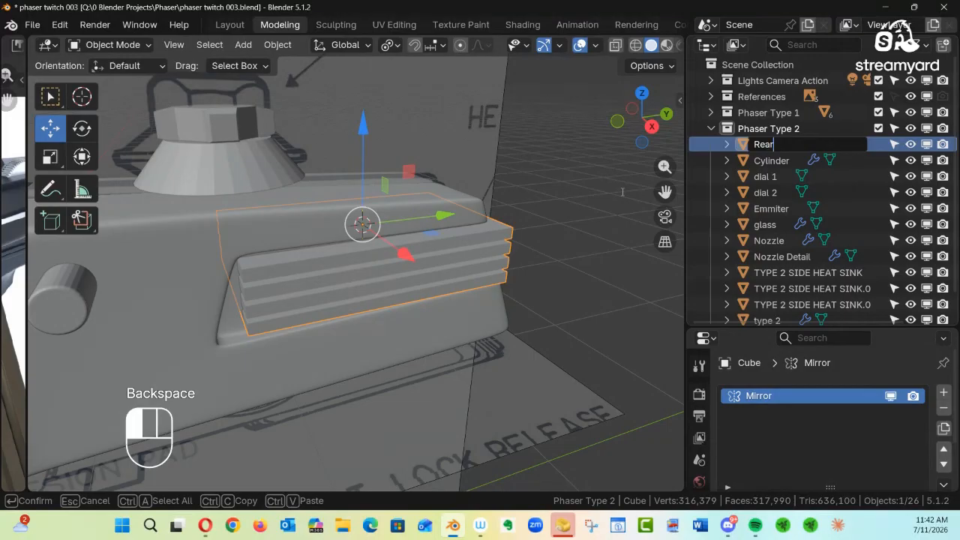
type("ear Hi")
key("BackSpace")
key("BackSpace")
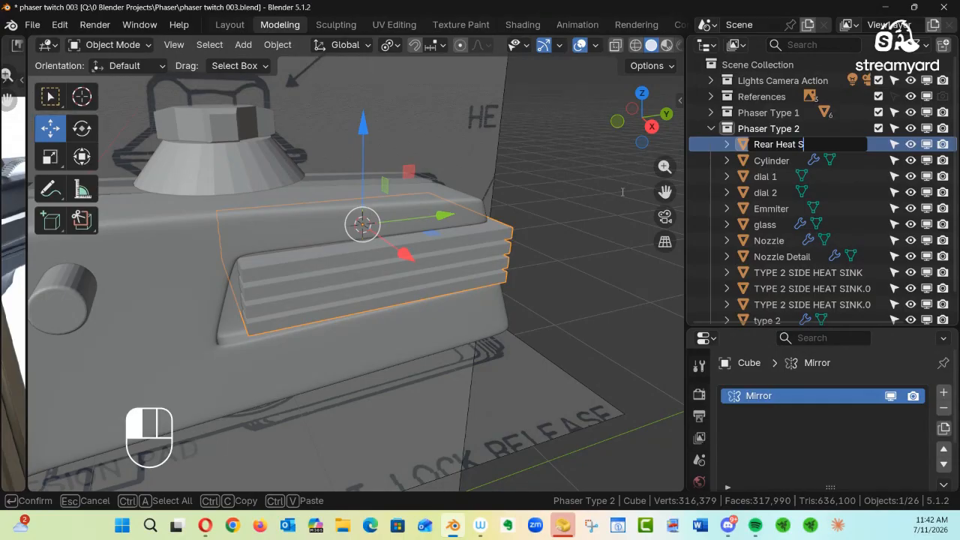
type("Sink")
key("Return")
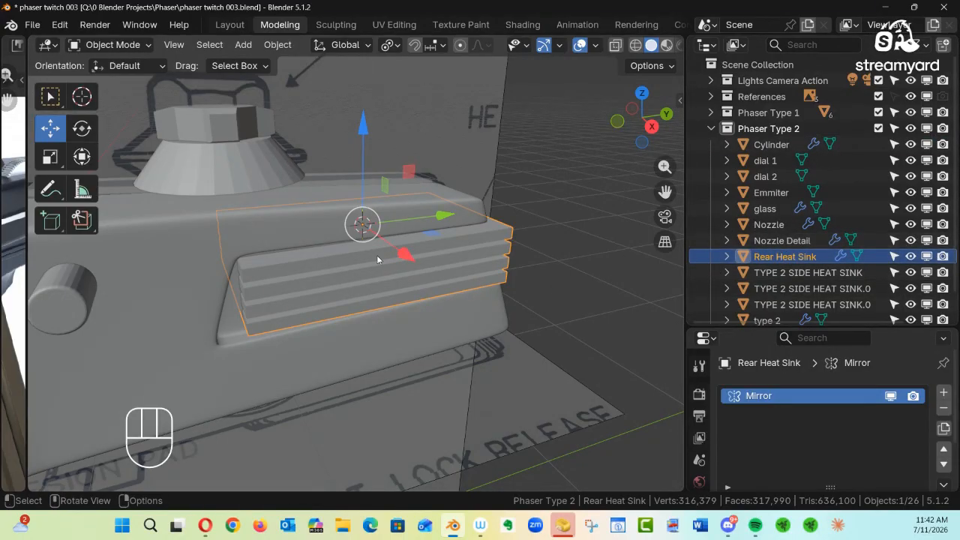
In Edit Mode, select the four fins' inner end faces through X-ray in the side view
left_click_drag(355, 287, 408, 245, "alt")
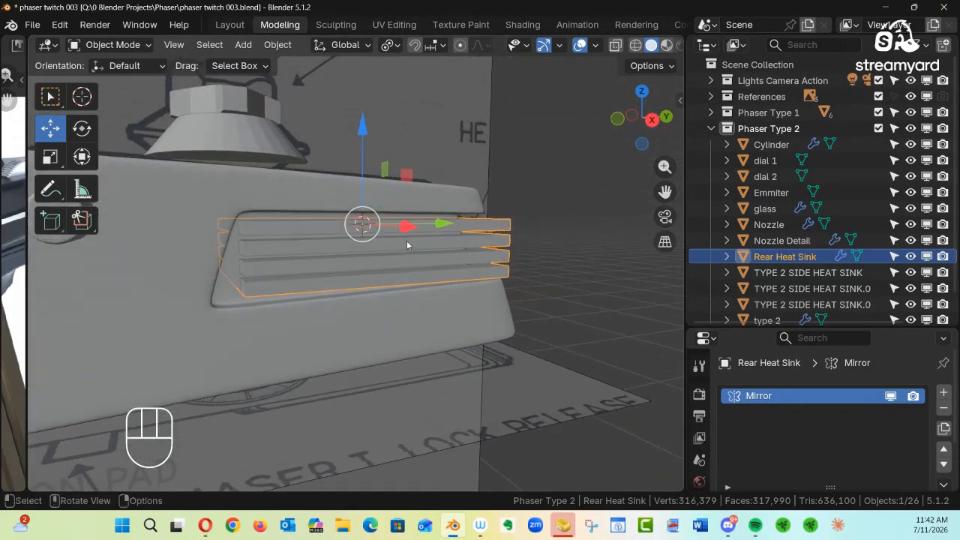
key("Tab")
left_click(544, 257)
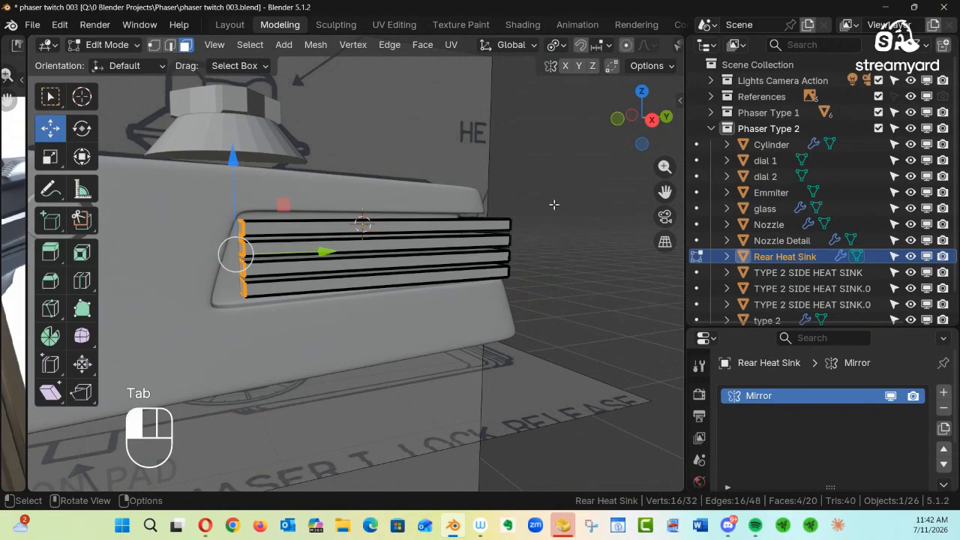
left_click_drag(553, 205, 497, 241)
key("KP_3")
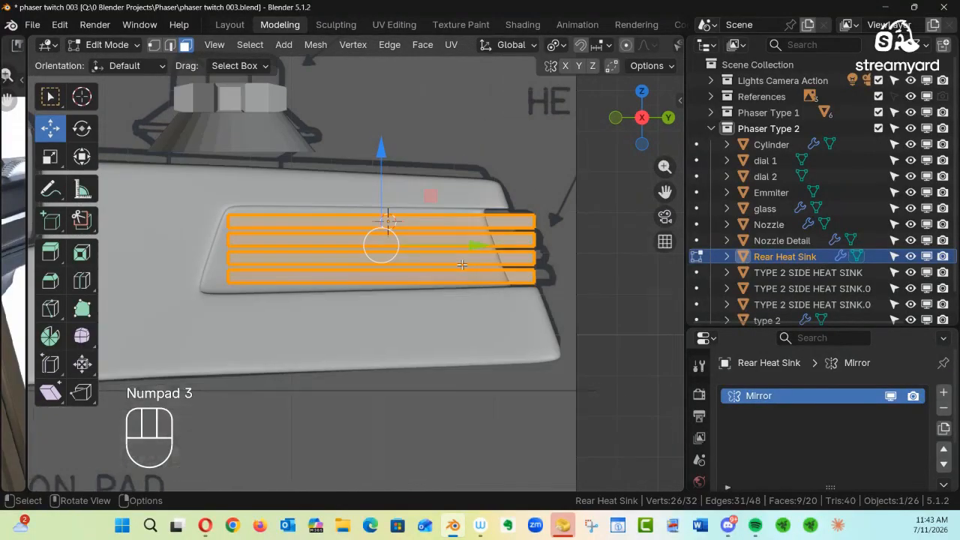
key("alt+z")
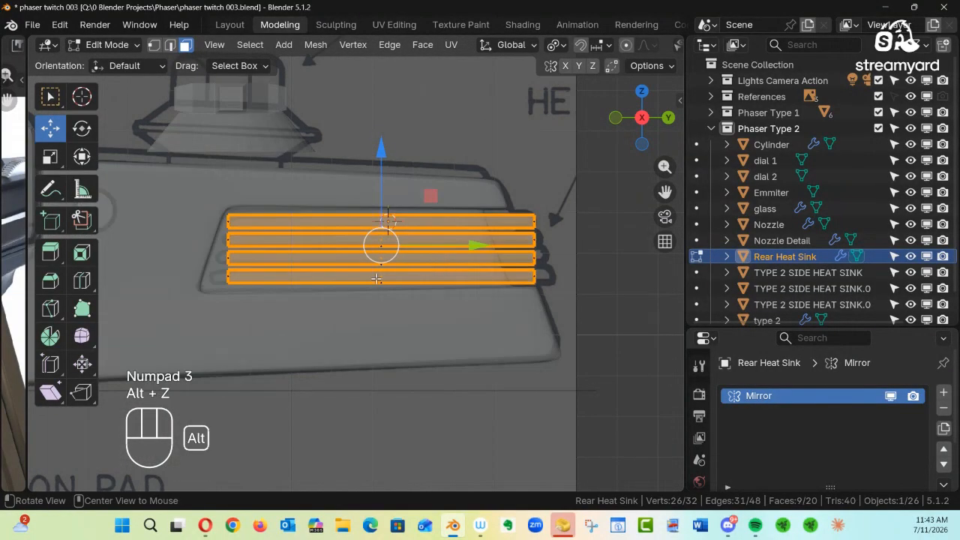
left_click_drag(306, 284, 298, 273, "ctrl+alt")
left_click_drag(166, 183, 235, 370)
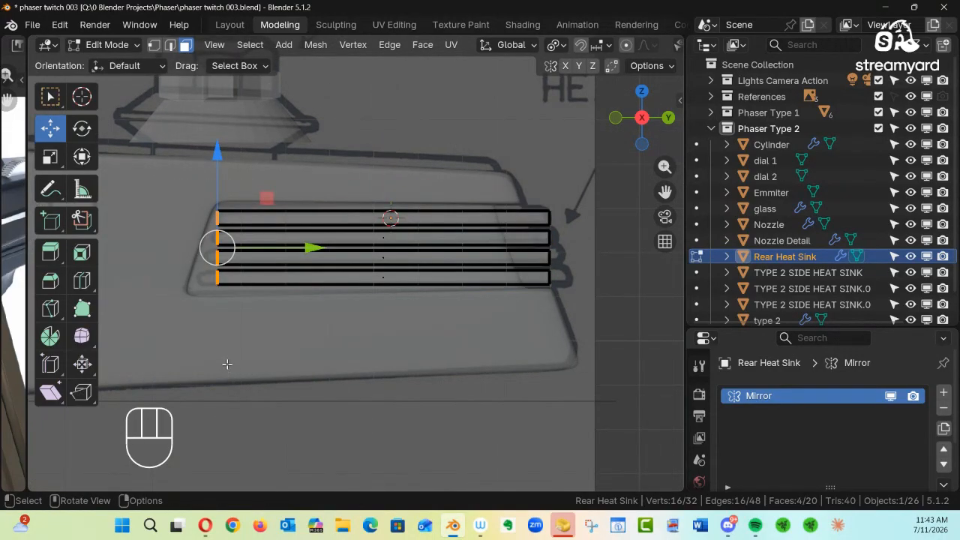
Try to shear the fins' inner end faces about their individual origins, and undo it
left_click(51, 392)
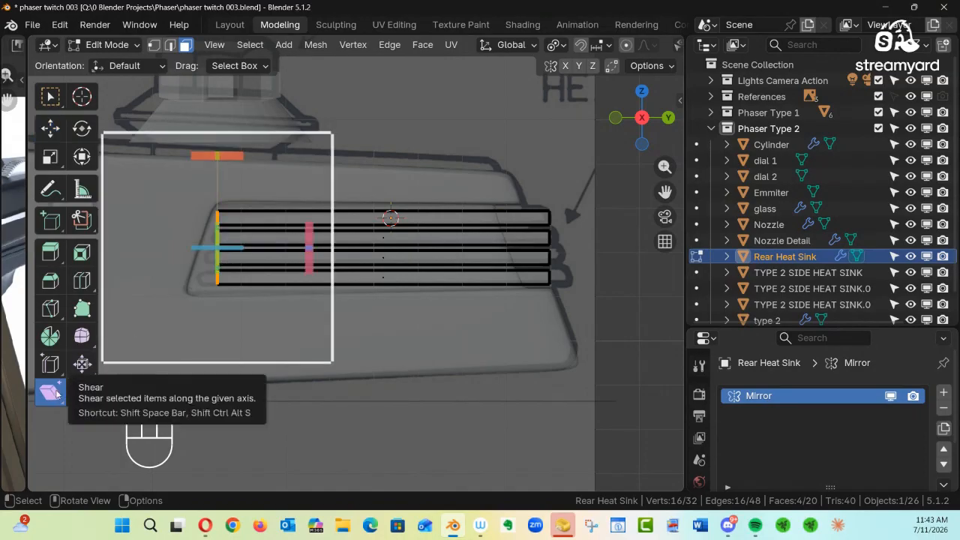
left_click_drag(223, 169, 415, 171)
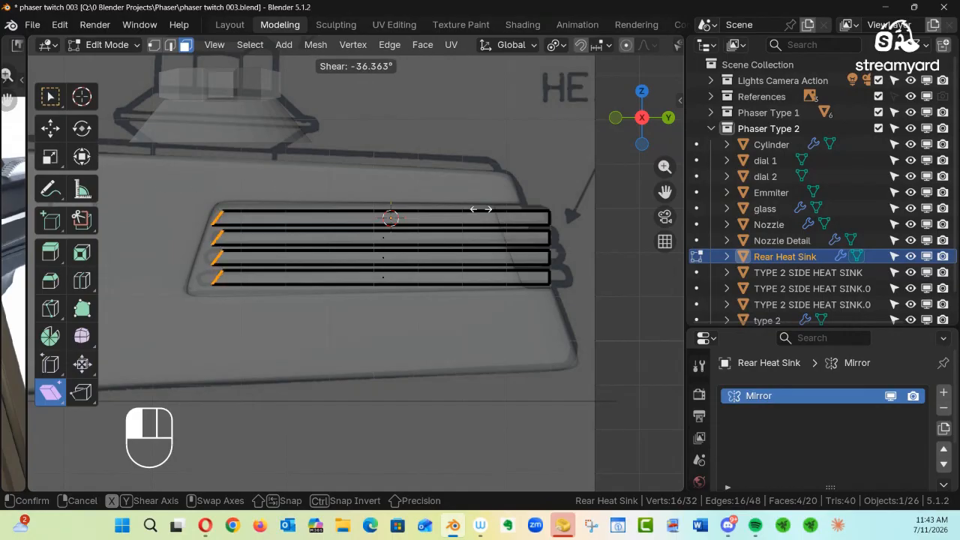
left_click(327, 206)
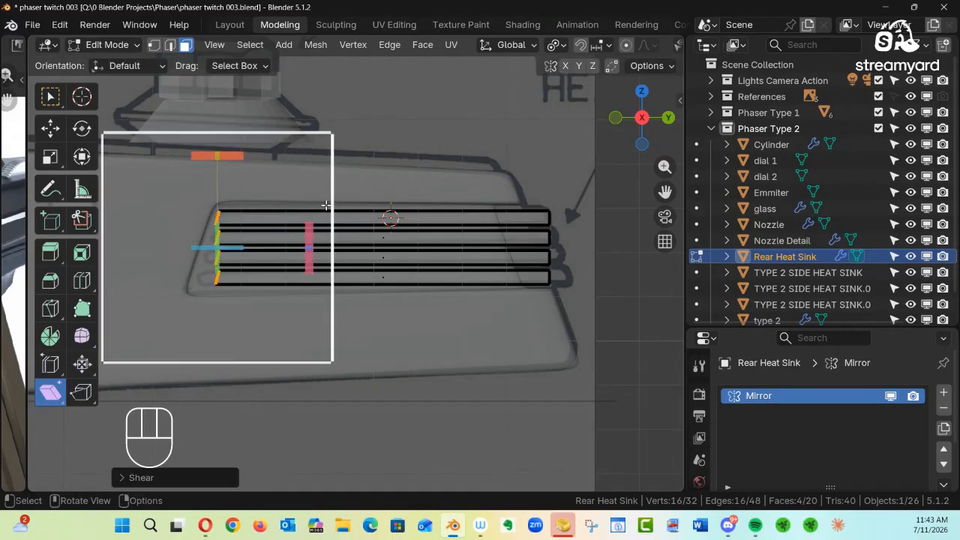
key("ctrl+z")
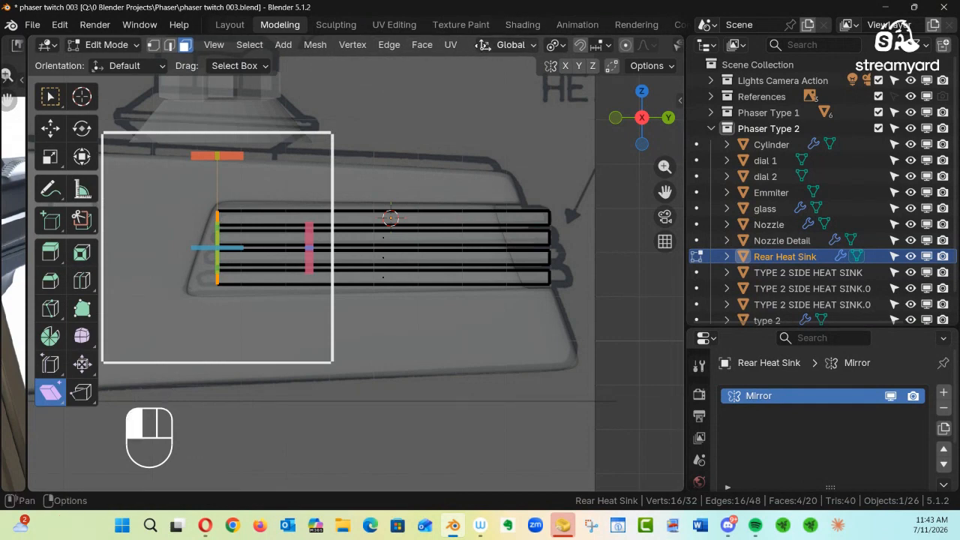
Using Median Point as pivot, shear the inner end faces about 20 degrees and move them along Y toward the recess's slanted edge
left_click_drag(476, 49, 305, 70, "alt")
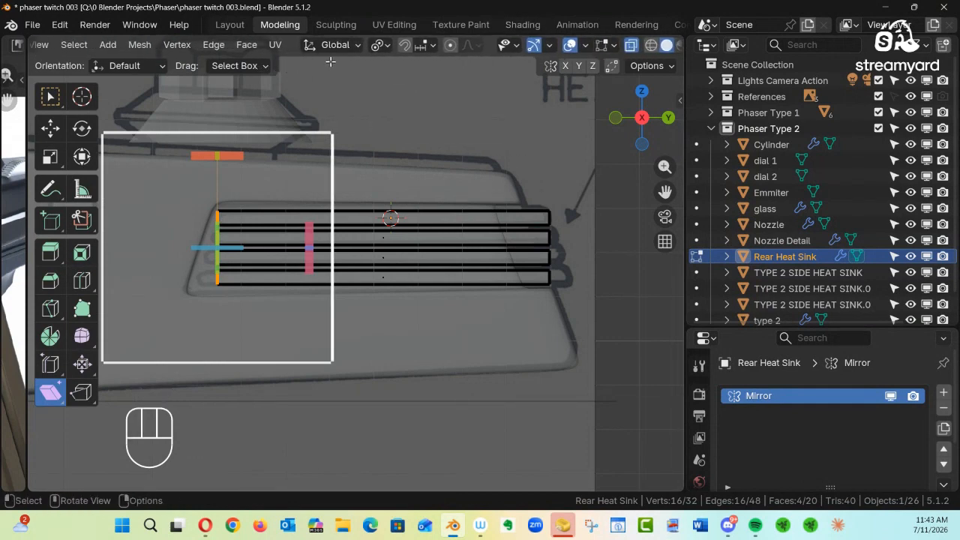
left_click(382, 45)
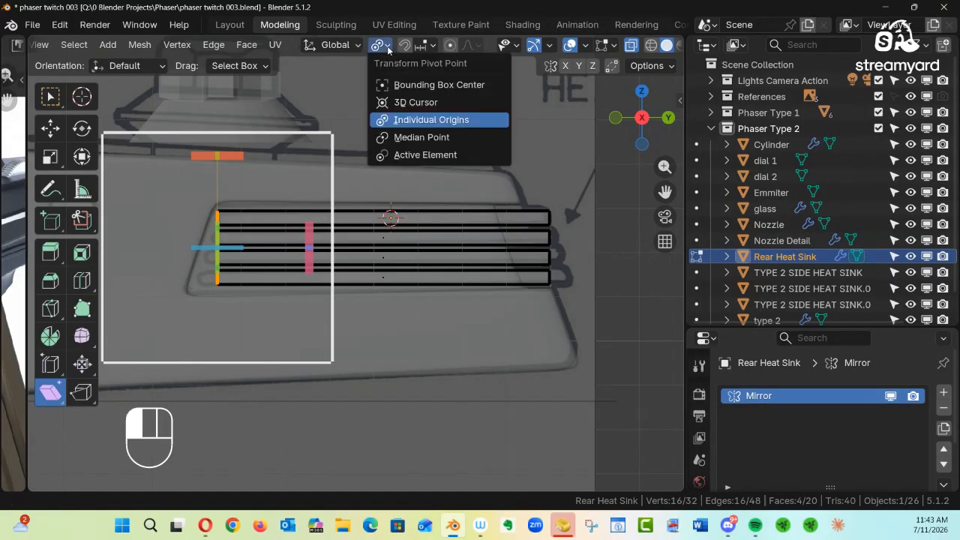
left_click(439, 142)
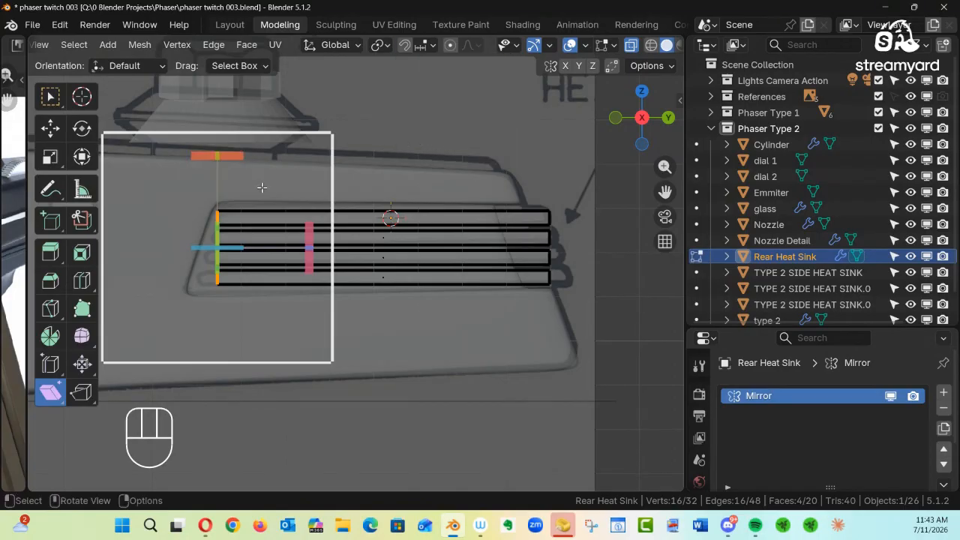
left_click_drag(230, 156, 310, 171)
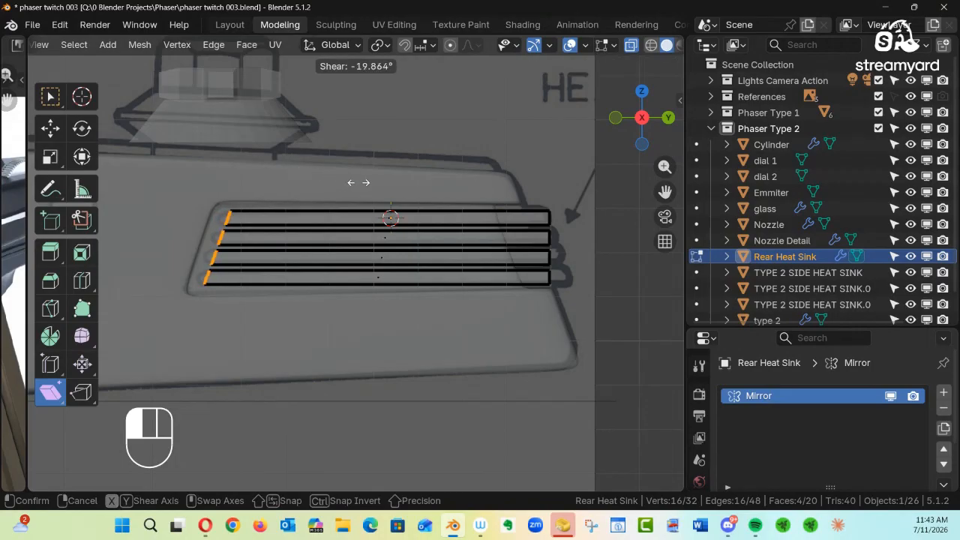
left_click_drag(364, 184, 367, 185)
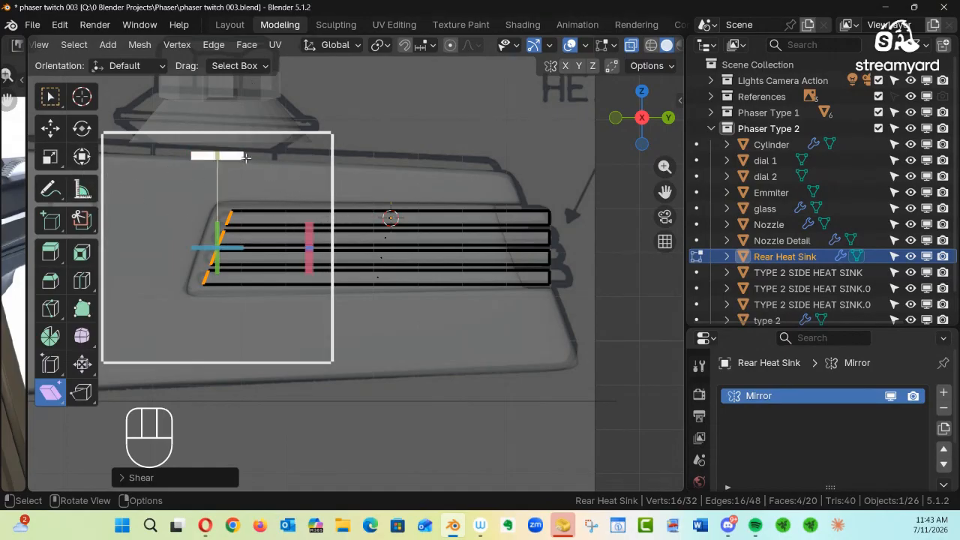
left_click_drag(235, 156, 224, 158)
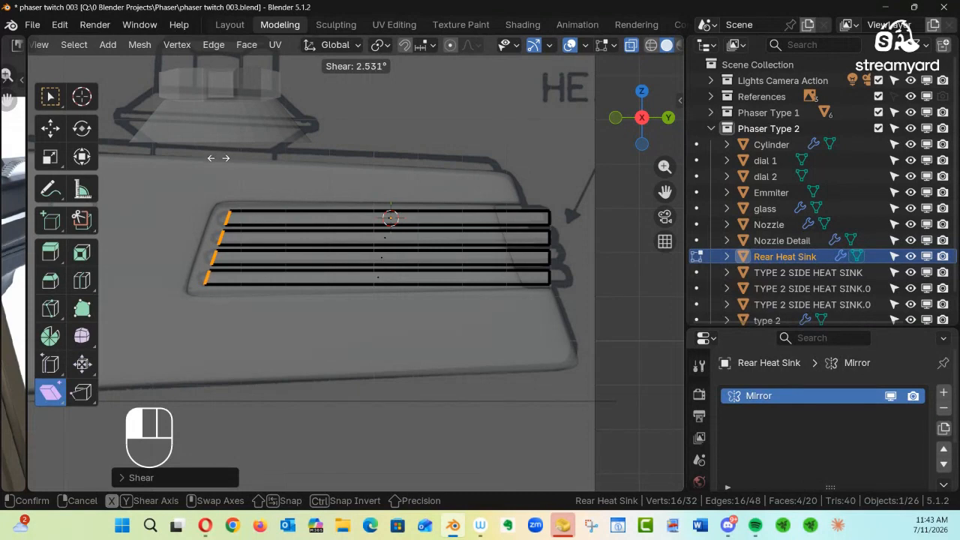
left_click_drag(218, 157, 218, 158)
left_click(50, 129)
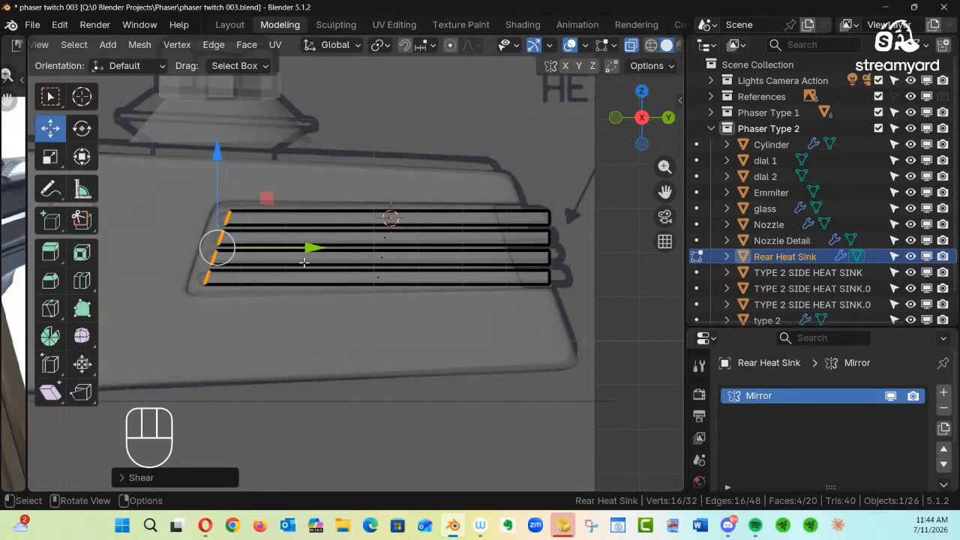
left_click_drag(314, 247, 300, 248)
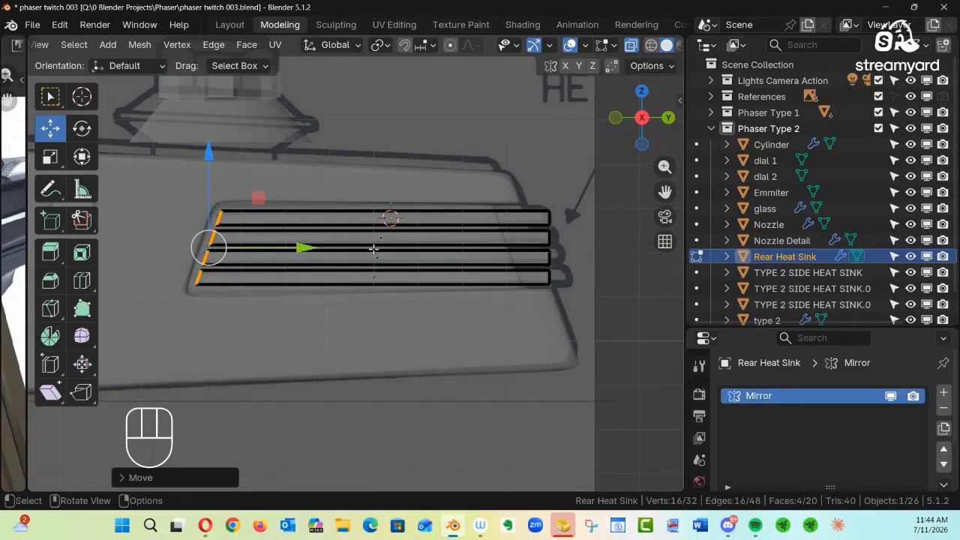
Shear the fins' rear end faces to the slope of the side reference and move them outward along Y to its rear outline
left_click_drag(470, 211, 479, 178, "alt+shift")
left_click_drag(455, 132, 358, 426)
middle_click_drag(403, 347, 433, 223, "alt")
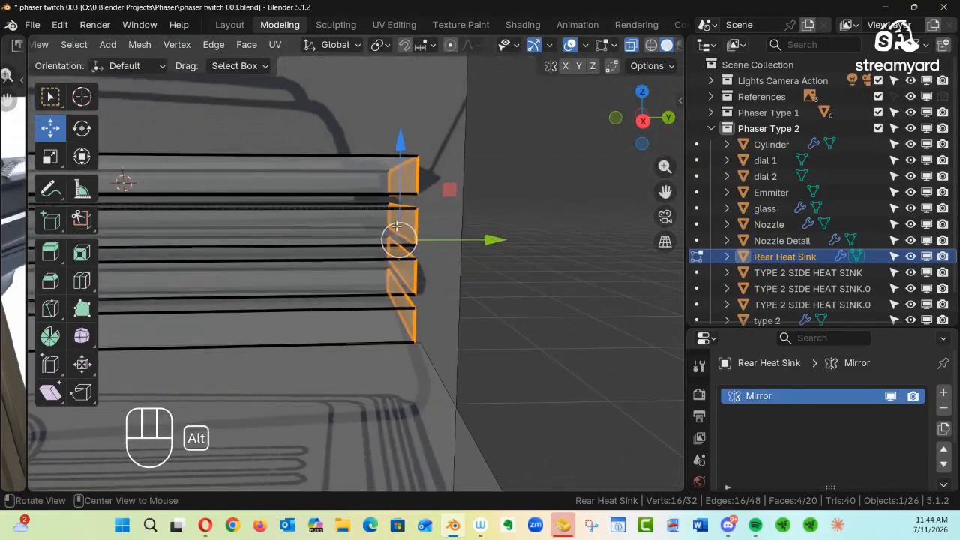
key("KP_3")
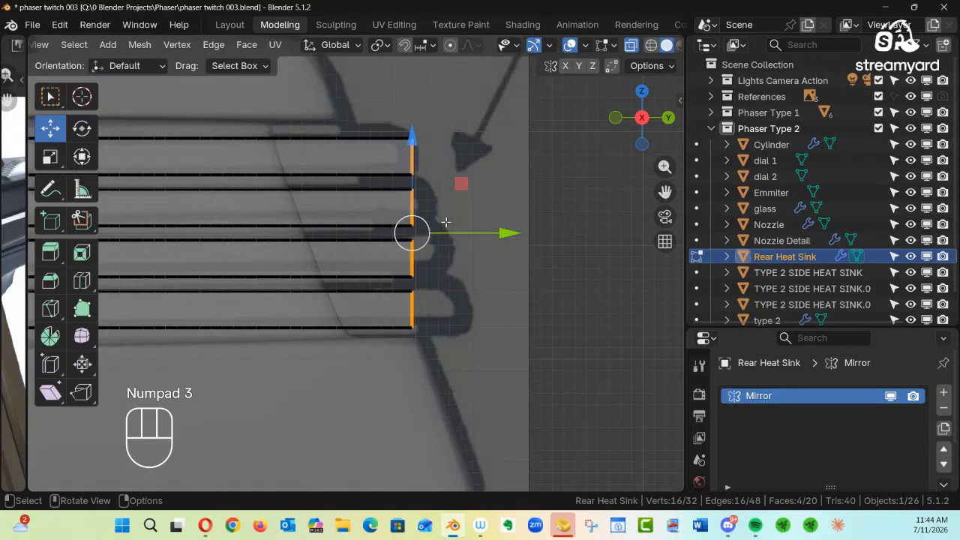
left_click(51, 389)
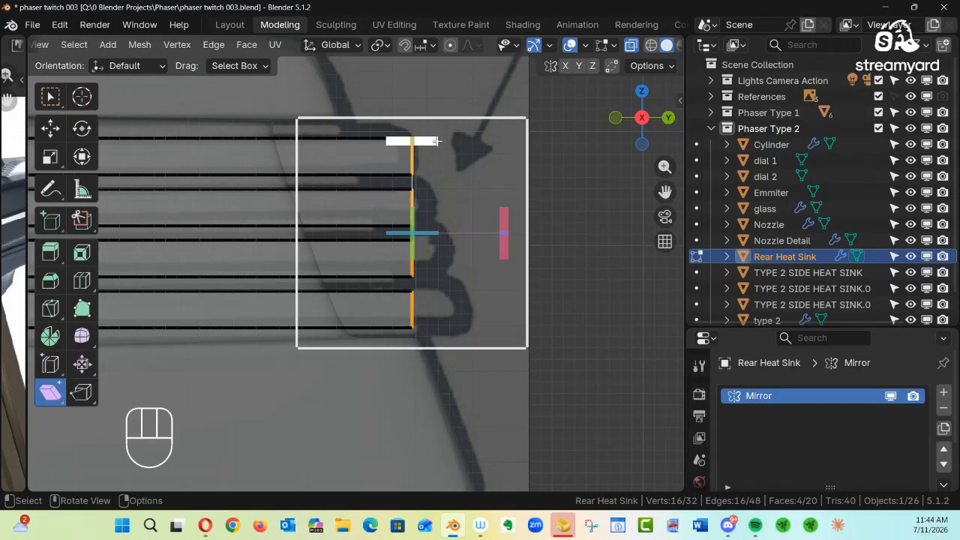
left_click_drag(435, 140, 301, 154)
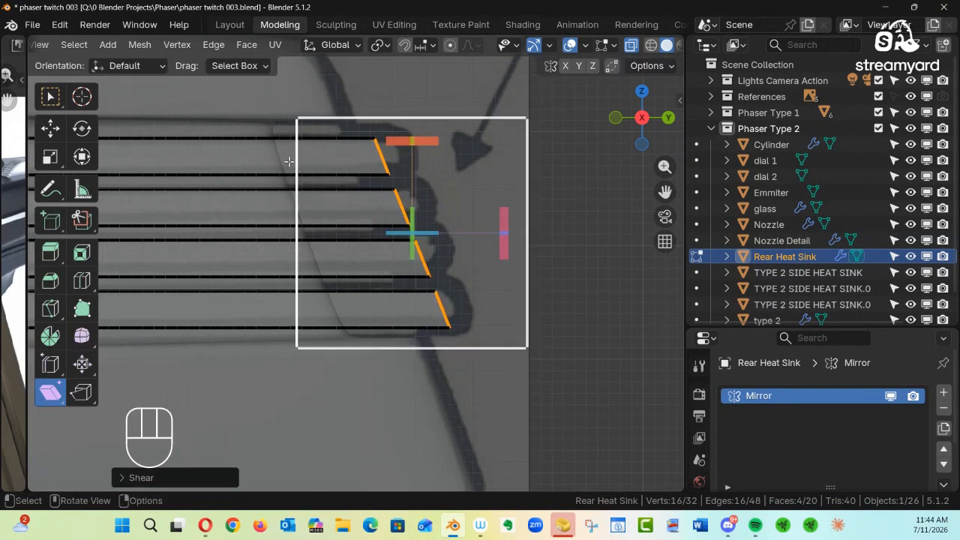
left_click(63, 132)
left_click_drag(511, 237, 549, 234)
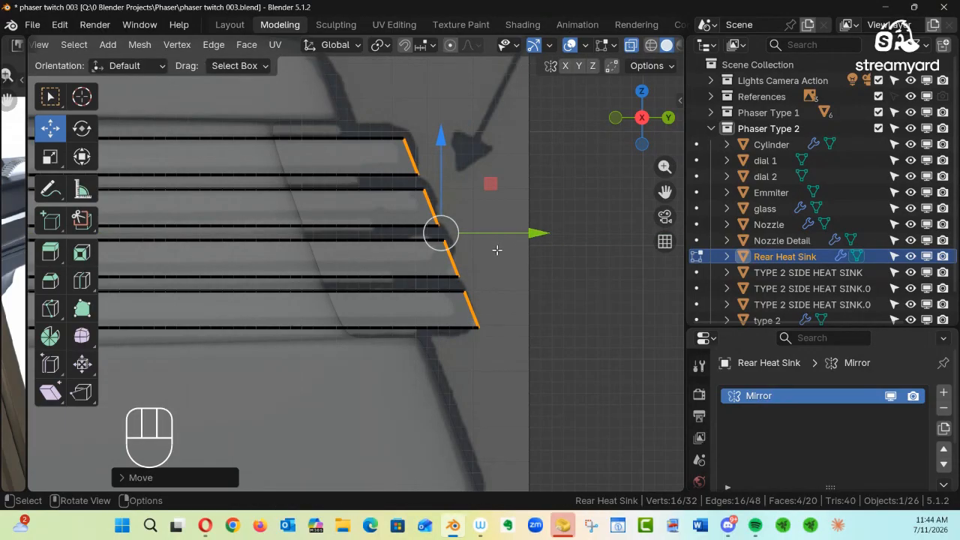
Turn off X-ray and add a Bevel modifier to the rear heat sink after its Mirror modifier
mouse_move(496, 250)
middle_mouse_down("alt")
mouse_move(381, 300)
mouse_move(387, 364)
mouse_move(420, 302)
mouse_move(437, 343)
mouse_move(416, 398)
mouse_move(500, 377)
mouse_move(454, 285)
mouse_move(367, 299)
mouse_move(348, 318)
mouse_move(246, 251)
mouse_move(175, 264)
mouse_move(147, 298)
mouse_move(182, 373)
mouse_move(307, 388)
mouse_move(431, 319)
mouse_move(375, 259)
mouse_move(416, 250)
middle_mouse_up("alt")
key("alt+z")
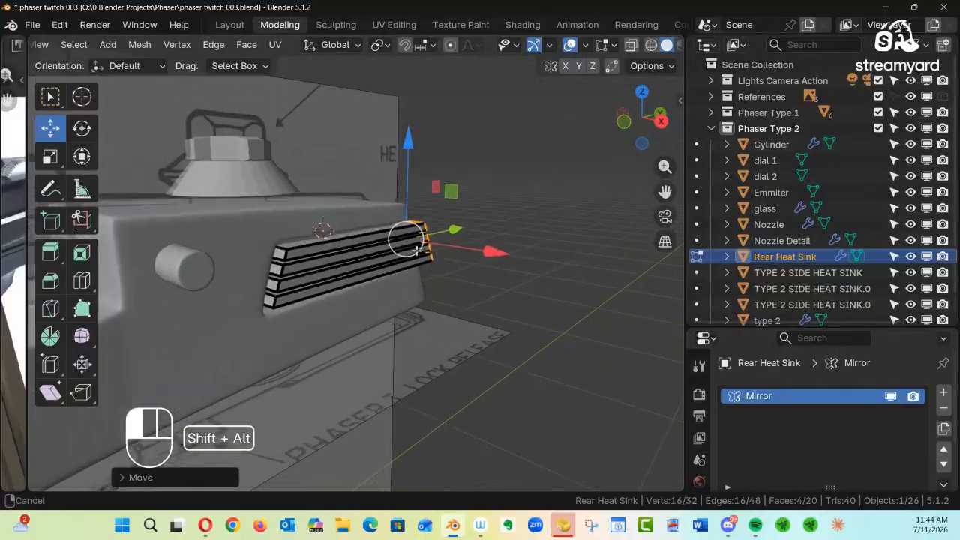
left_click_drag(416, 251, 476, 227, "alt+shift")
left_click_drag(837, 327, 842, 163)
left_click(810, 345)
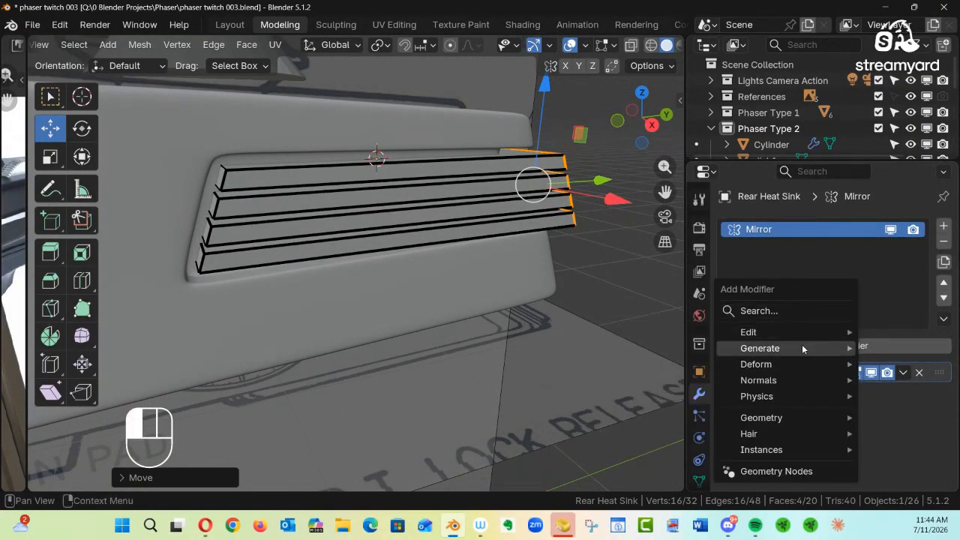
mouse_move(795, 346)
left_click(677, 59)
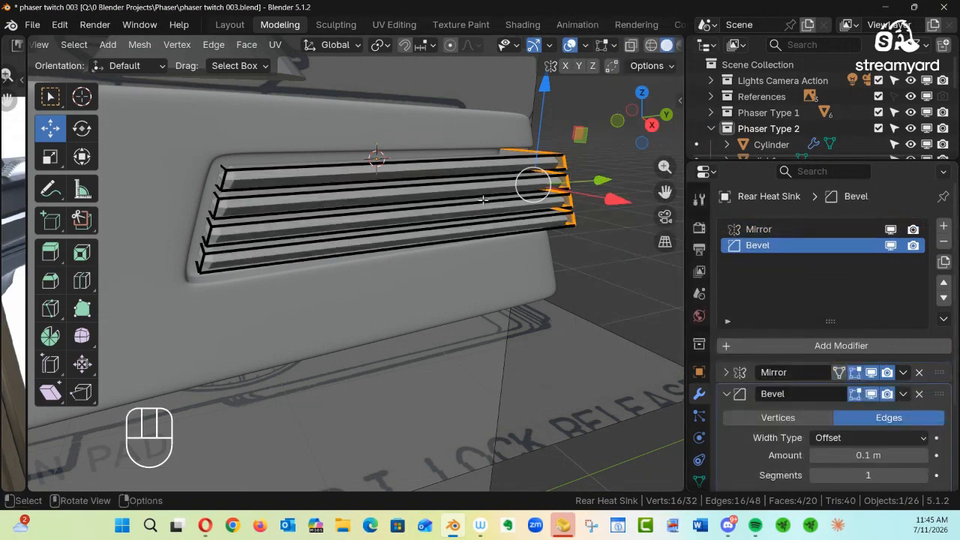
Set the rear heat sink's Bevel modifier amount to 0.005 m and its segments to 4
left_click_drag(431, 288, 505, 283, "alt")
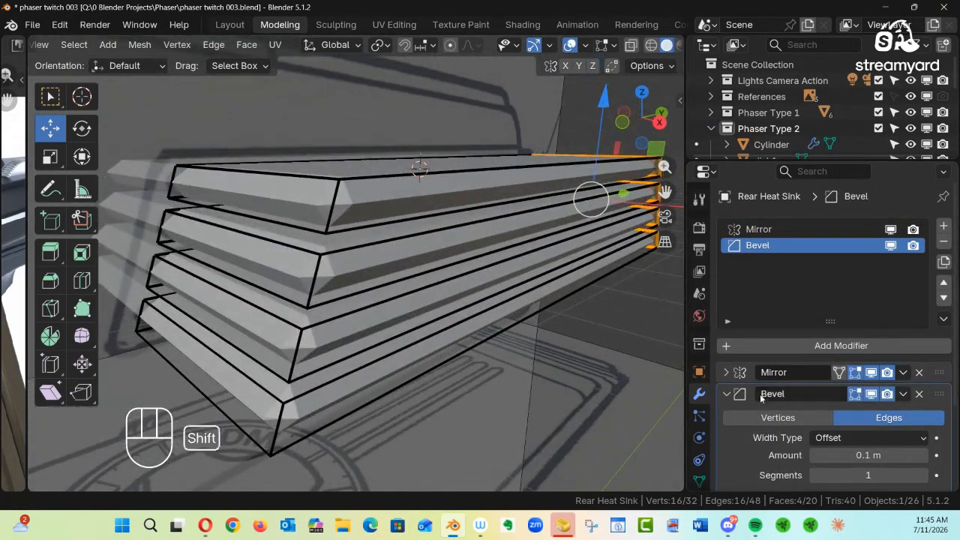
left_click_drag(868, 455, 803, 461)
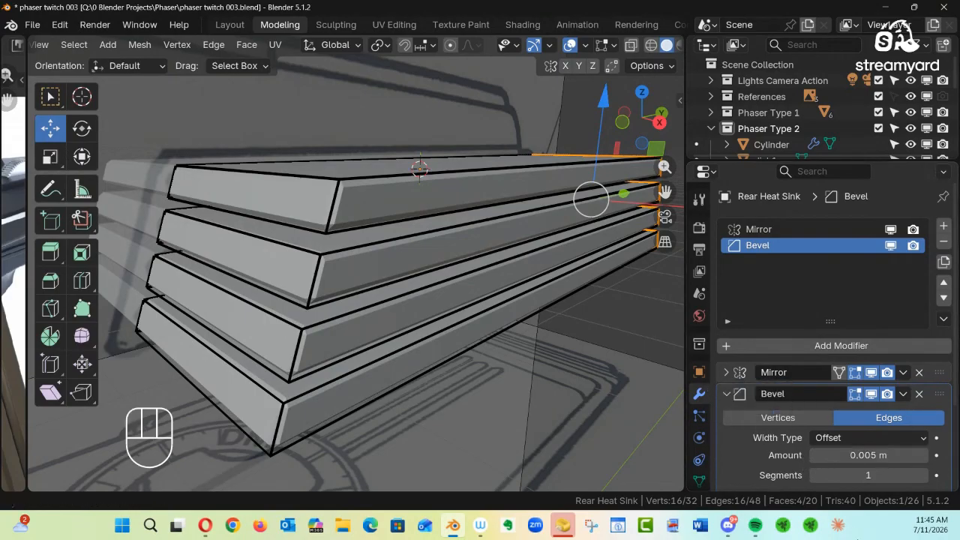
left_click_drag(867, 474, 879, 474)
left_click(923, 477)
left_click(923, 477)
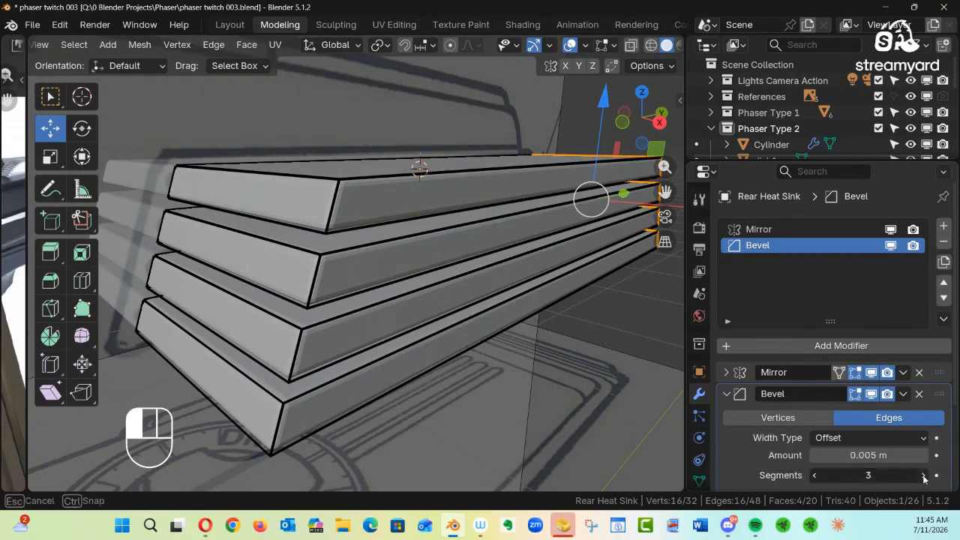
Deselect the fins' faces, return to Object Mode and inspect the beveled heat sink on the phaser body
left_click(636, 334)
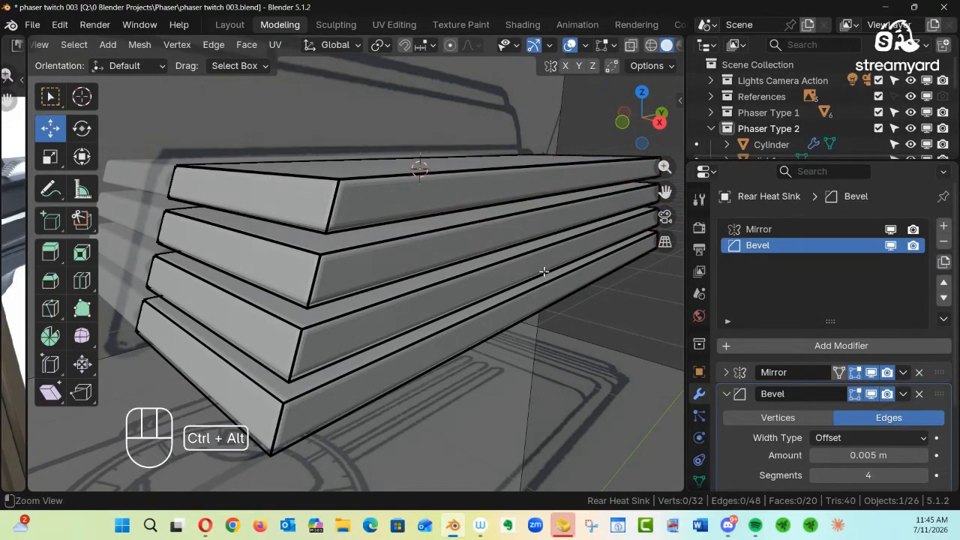
left_click_drag(544, 273, 397, 283, "ctrl+alt")
left_click_drag(405, 297, 443, 210, "ctrl+alt")
left_click_drag(504, 218, 521, 268, "alt")
key("Tab")
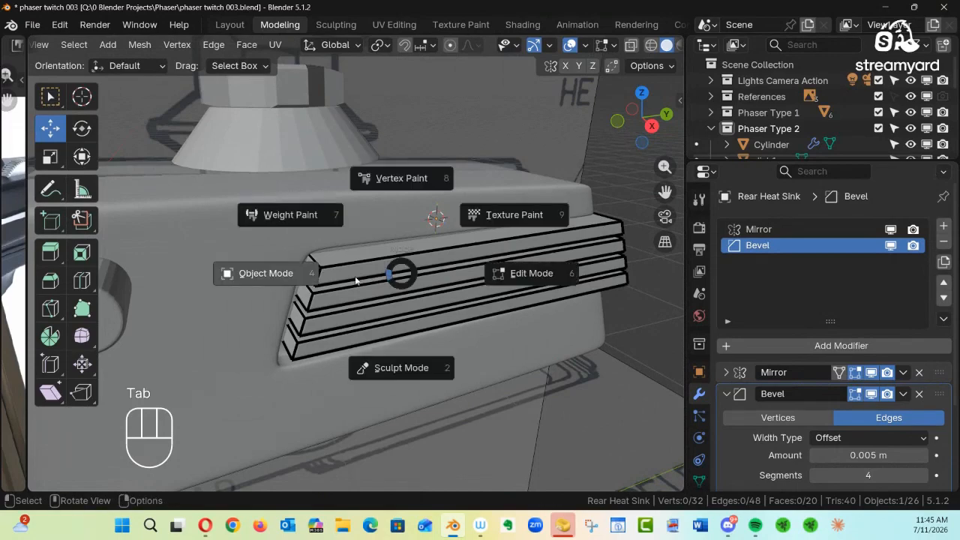
left_click(290, 277)
left_click_drag(409, 291, 409, 358, "ctrl+alt")
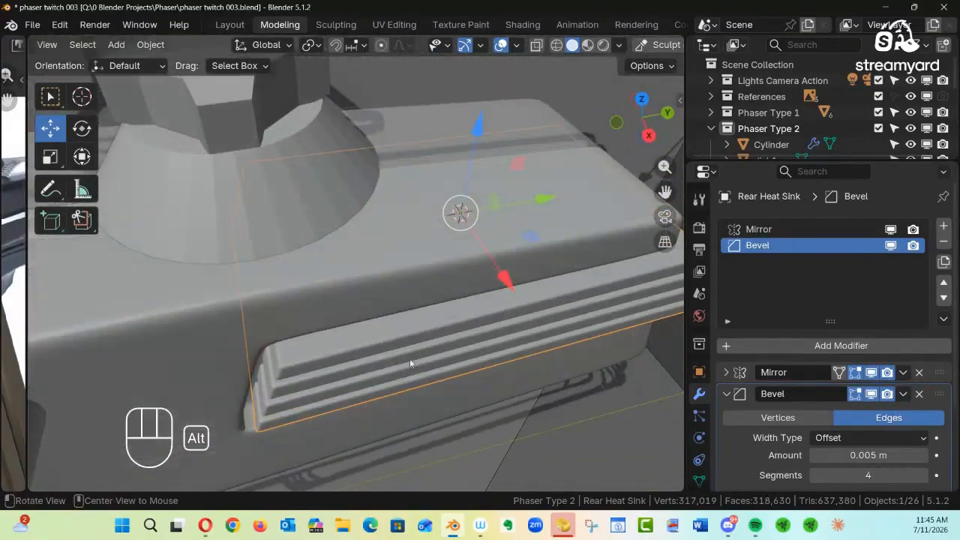
left_click_drag(410, 325, 332, 267, "ctrl+alt")
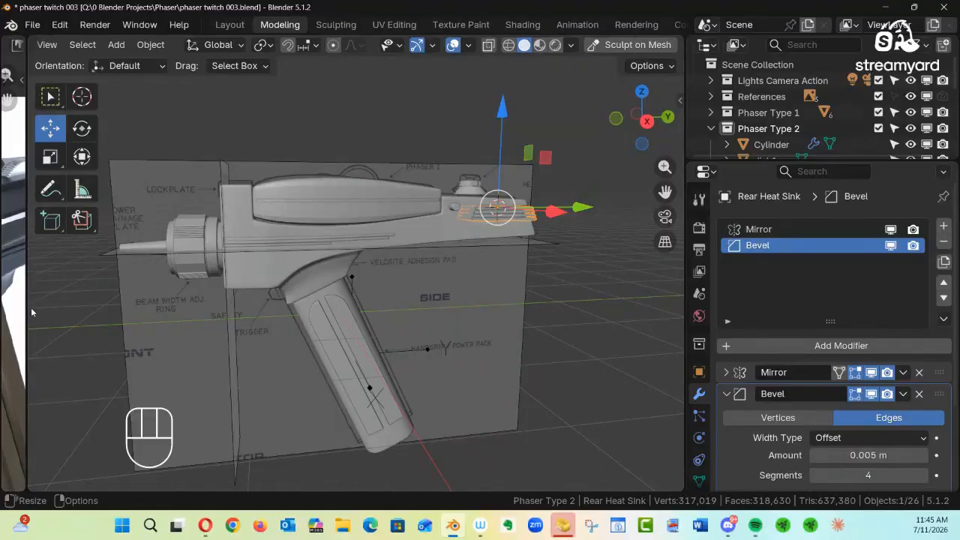
Enlarge the reference photo area to examine the remaining phaser details and check the available reference images, then shrink it again
left_click_drag(28, 314, 443, 315)
left_click_drag(360, 306, 282, 275, "alt")
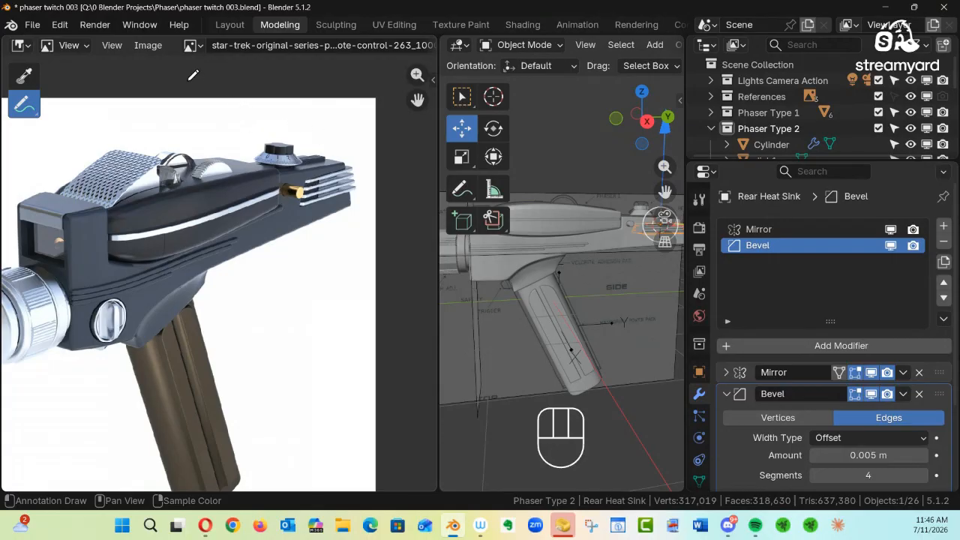
left_click(198, 46)
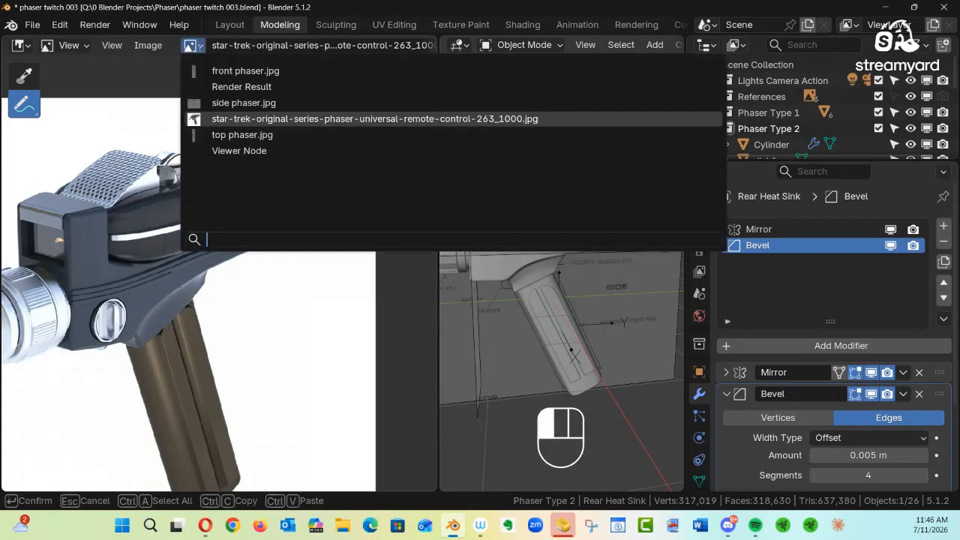
mouse_move(255, 163)
left_click(218, 117)
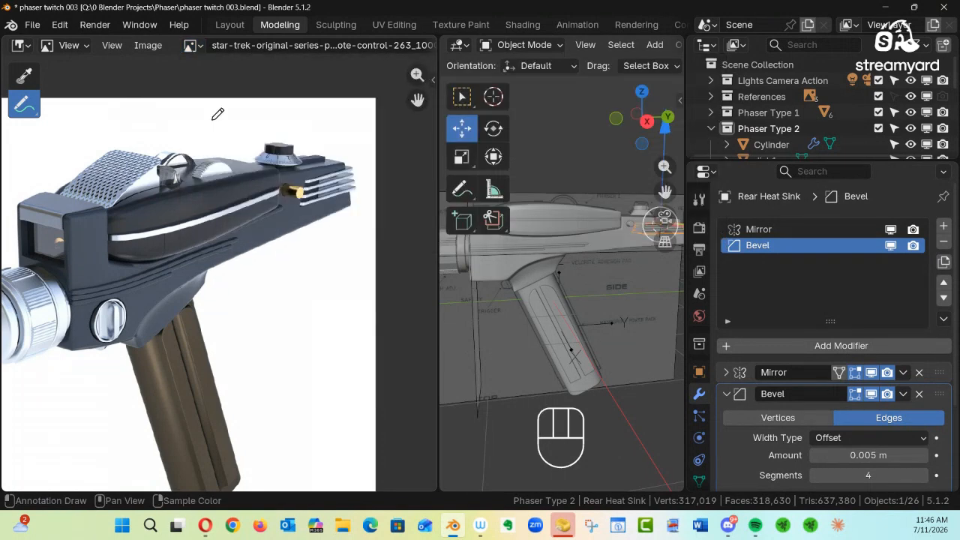
left_click(192, 45)
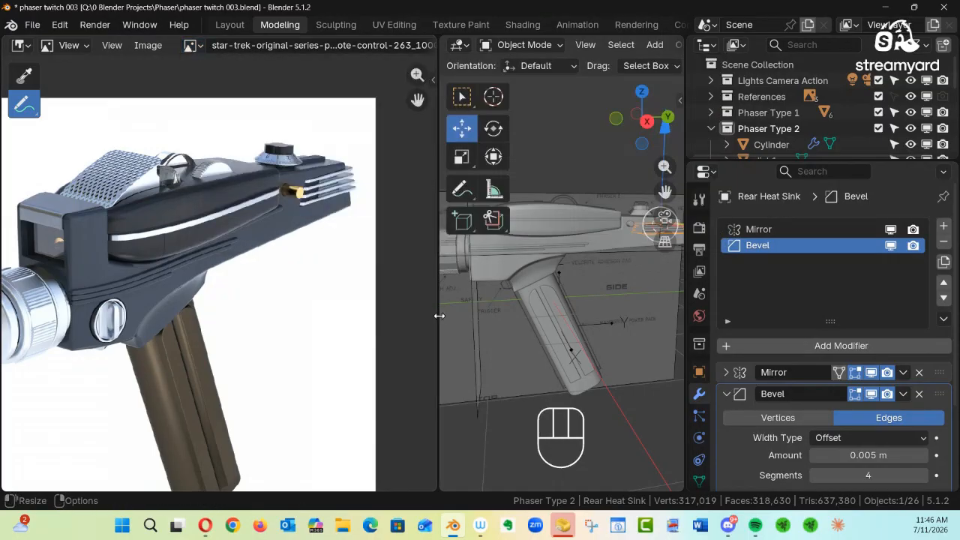
left_click_drag(439, 317, 27, 242)
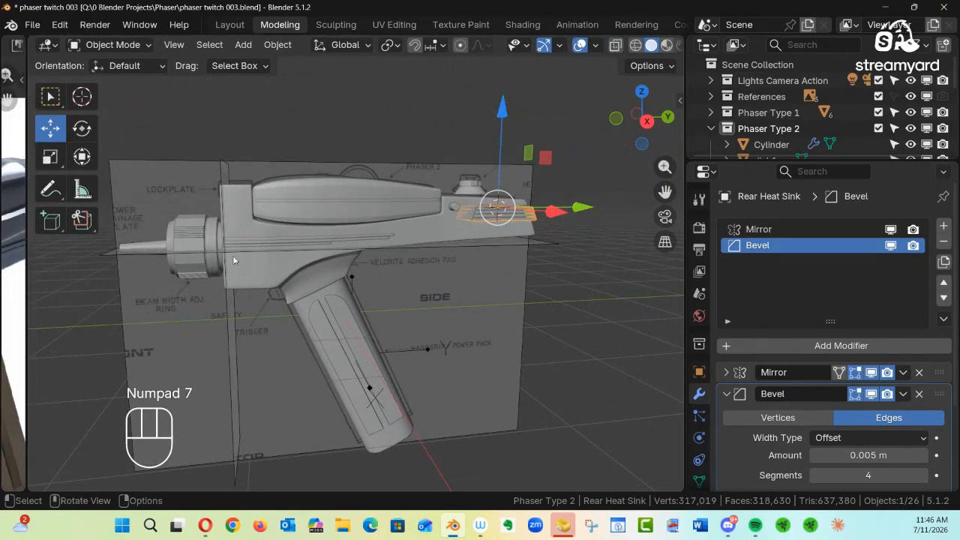
In the X-ray top view, deselect the rear heat sink and make Phaser Type 2 the active collection in an enlarged outliner
key("KP_7")
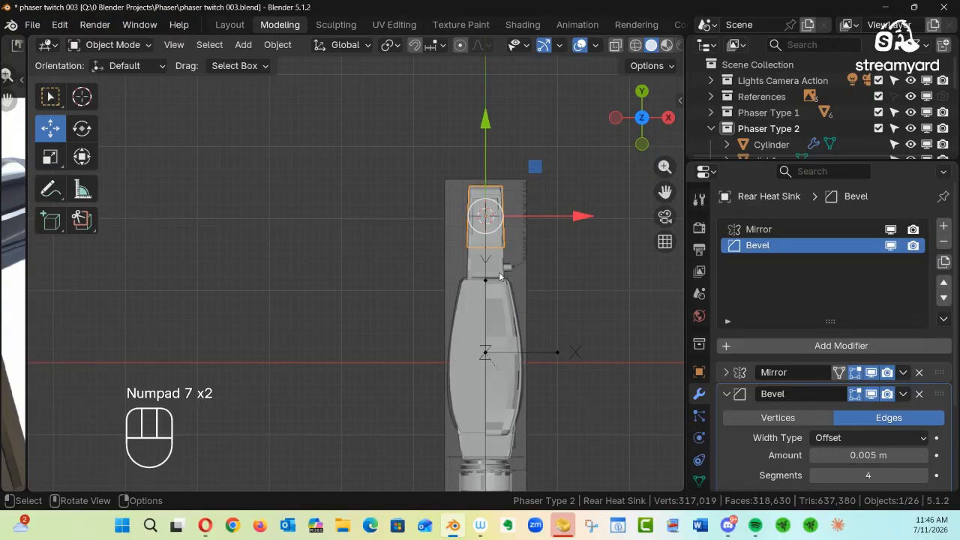
key("alt+z")
left_click_drag(499, 275, 251, 203, "ctrl+alt")
left_click_drag(372, 251, 396, 217, "ctrl+alt")
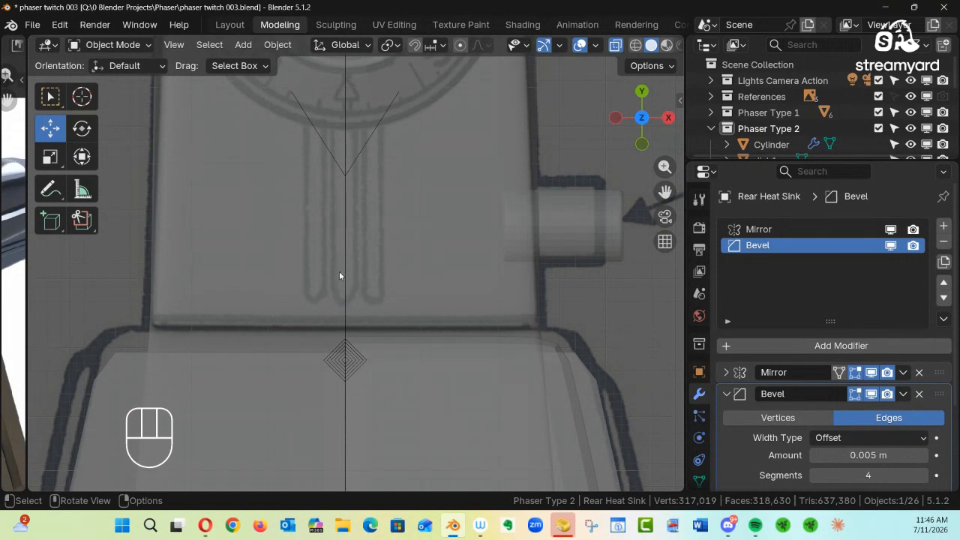
middle_click_drag(339, 275, 357, 225, "ctrl")
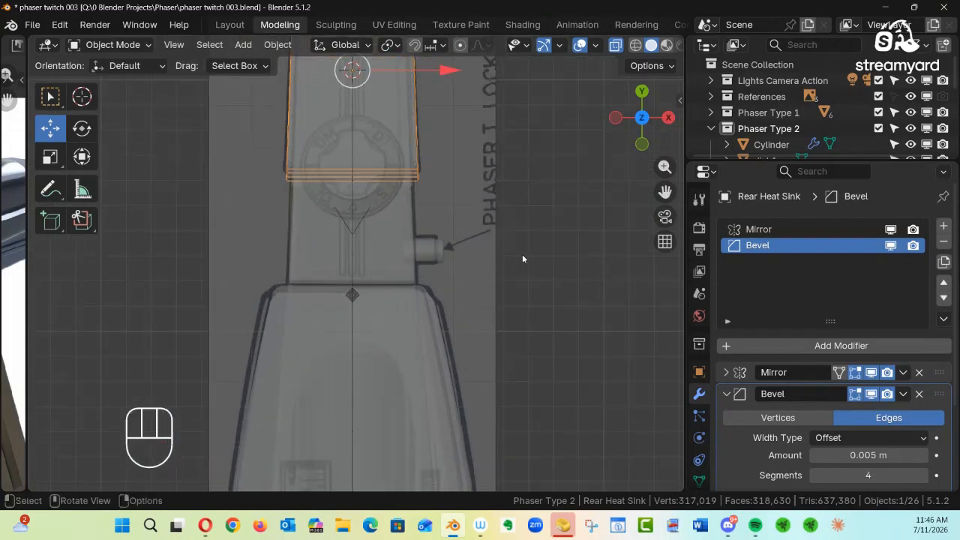
left_click(497, 279)
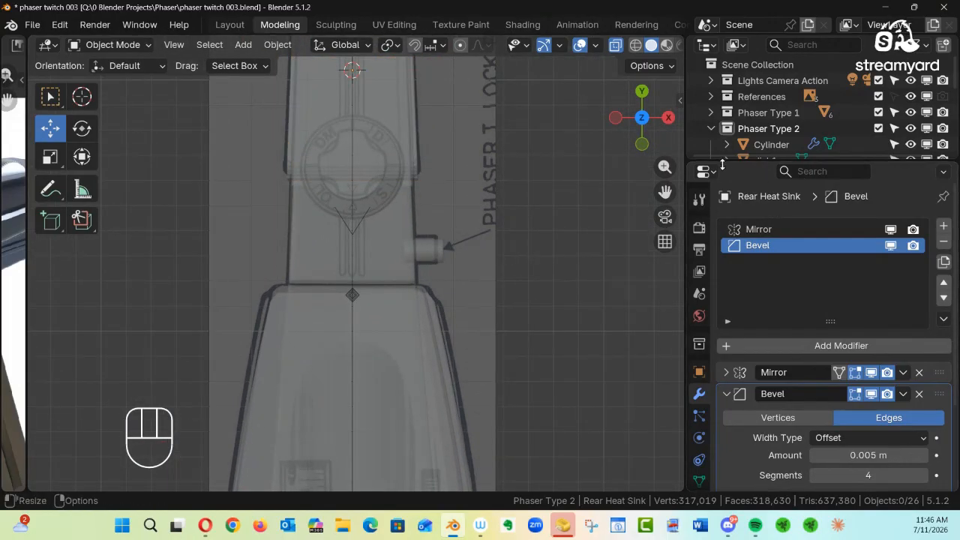
left_click(780, 132)
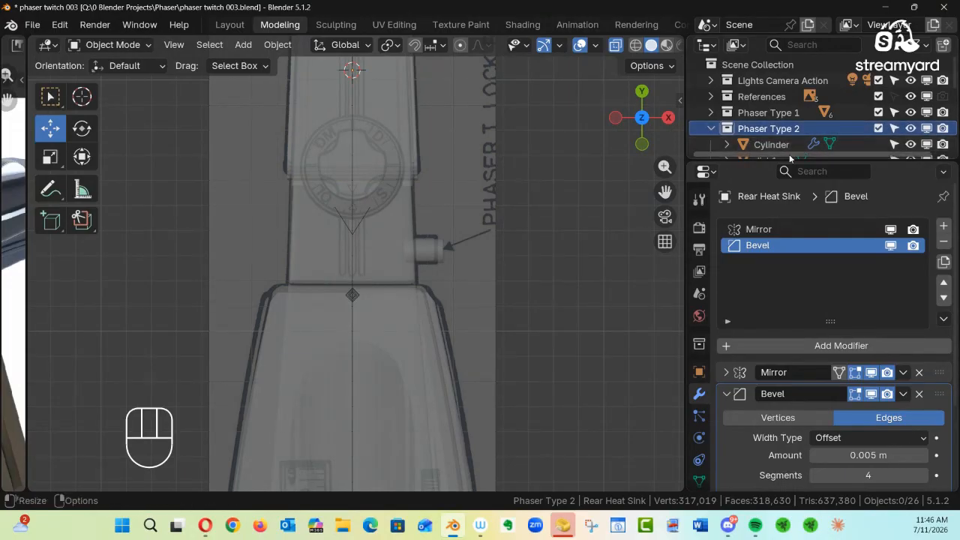
left_click_drag(776, 161, 776, 363)
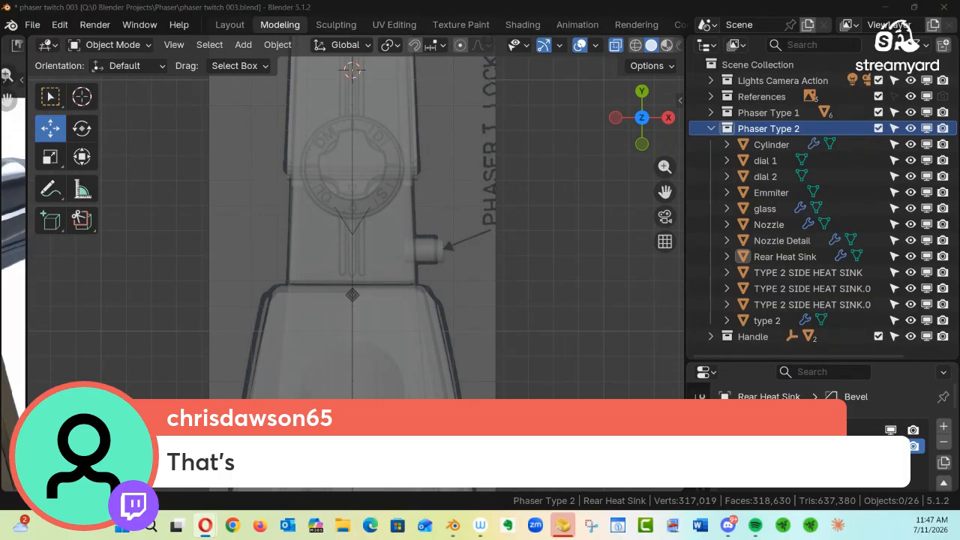
In the top view, add a cube mesh at the 3D cursor over the long grooves of the phaser's rear section
middle_click_drag(407, 212, 364, 258, "ctrl")
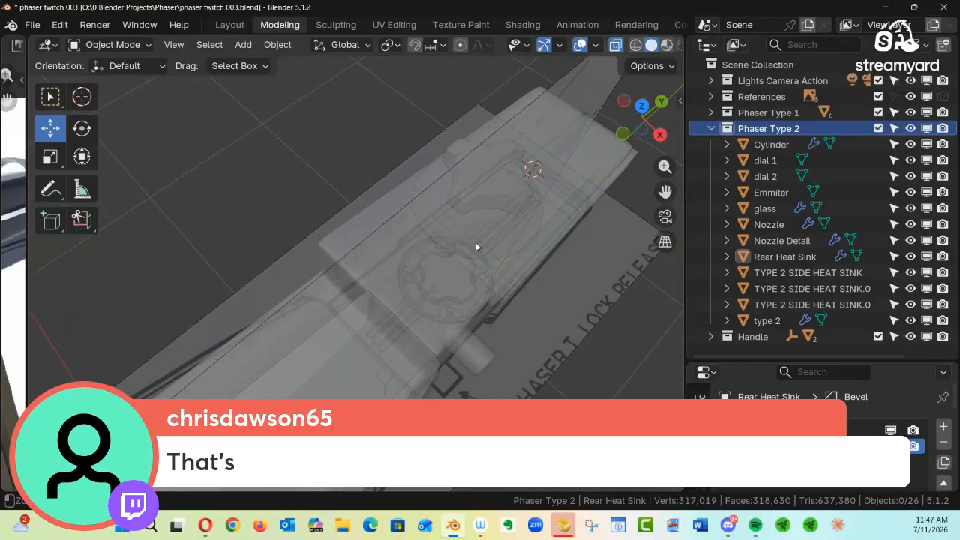
middle_click_drag(477, 246, 292, 305, "ctrl")
middle_click_drag(244, 399, 419, 225, "shift")
scroll(523, 306, "up", 4)
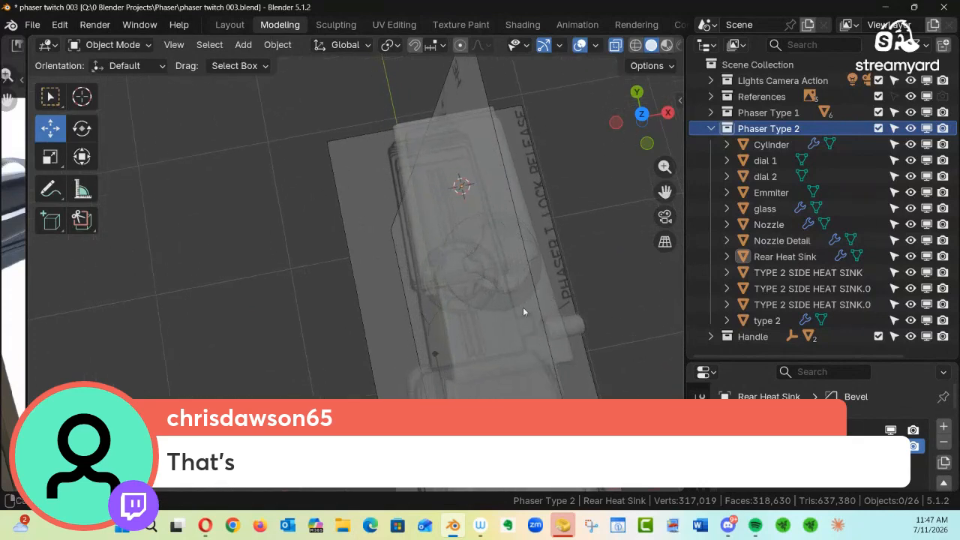
middle_click_drag(522, 307, 507, 284)
middle_click_drag(574, 210, 474, 132)
key("KP_7")
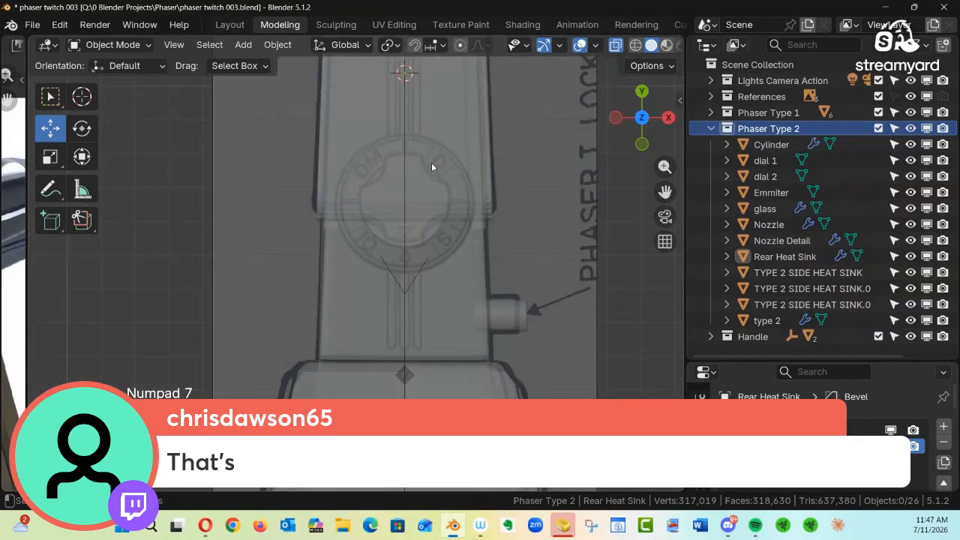
middle_click_drag(439, 241, 413, 242, "shift")
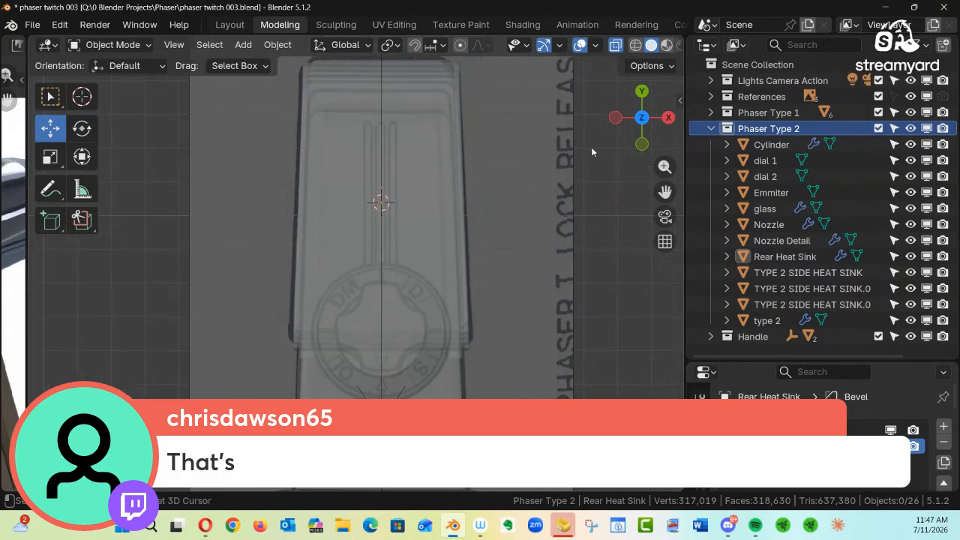
key("shift+a")
mouse_move(598, 152)
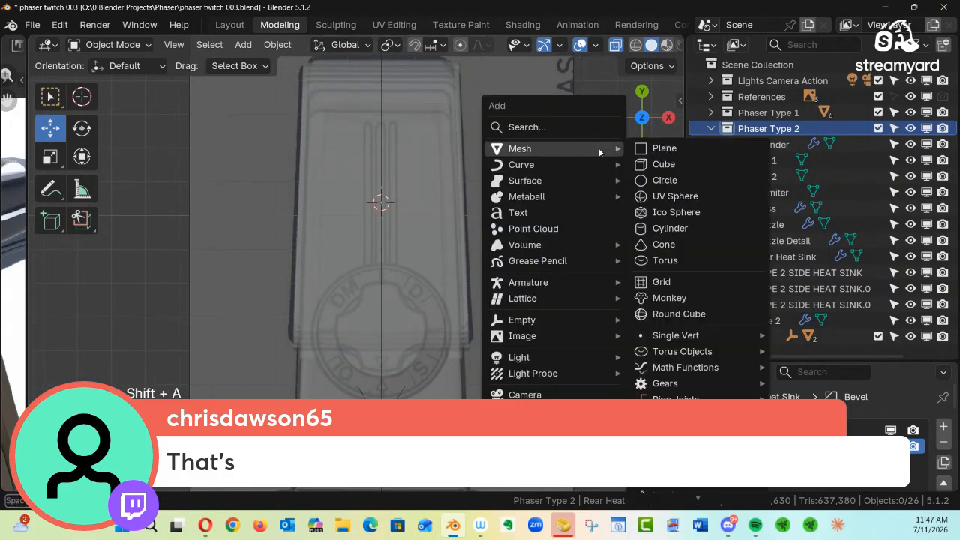
left_click(682, 165)
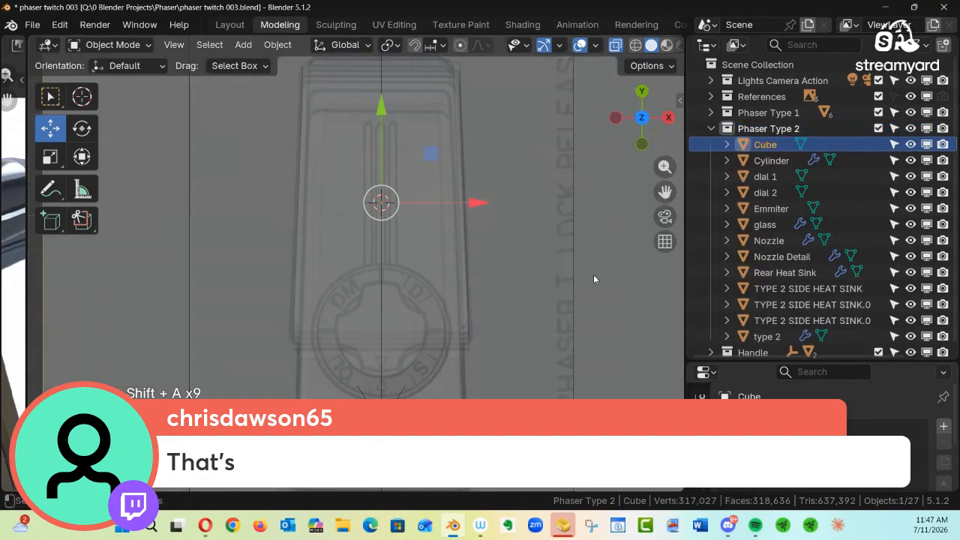
Scale the cube down uniformly to about 0.016 over the middle groove and apply its rotation and scale
key("s")
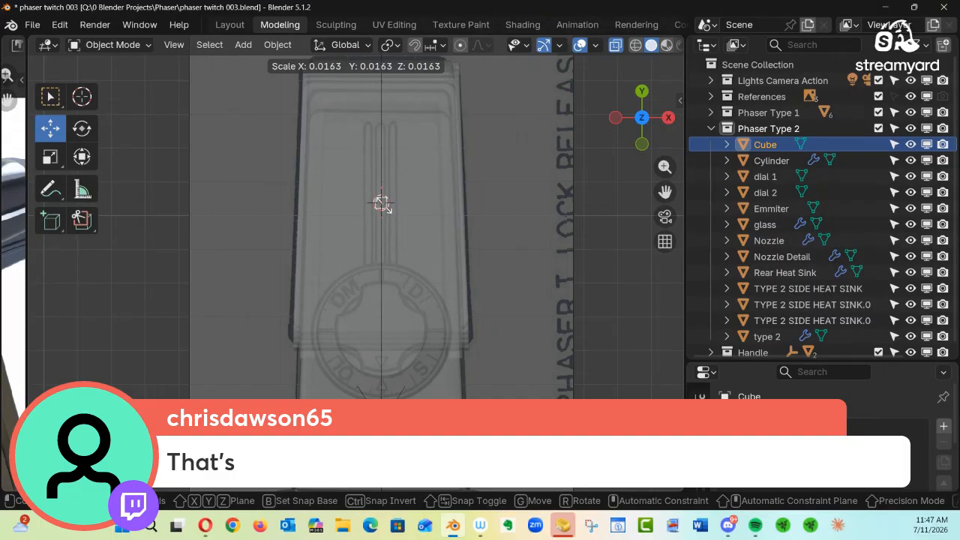
left_click(382, 203)
middle_click_drag(427, 230, 414, 419, "ctrl")
middle_click_drag(409, 329, 397, 300, "ctrl")
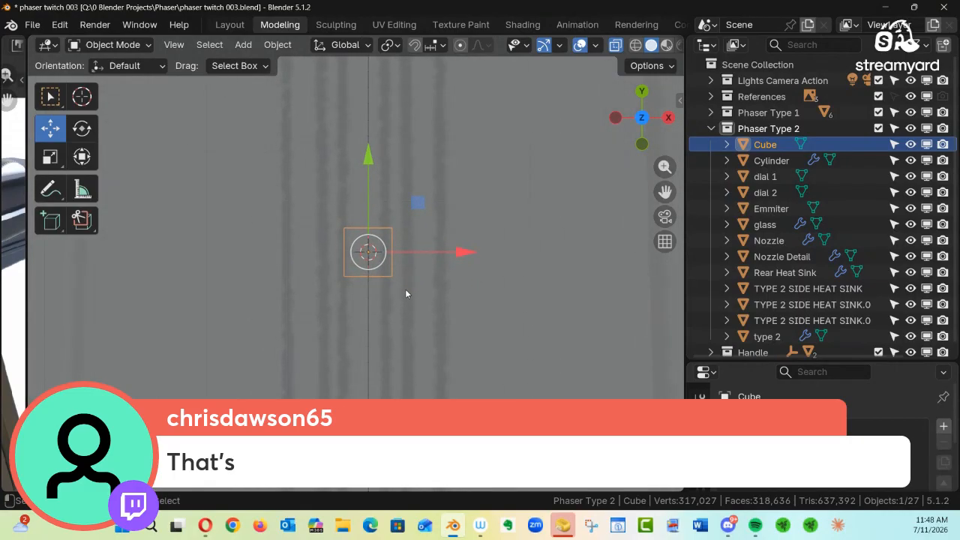
key("ctrl+a")
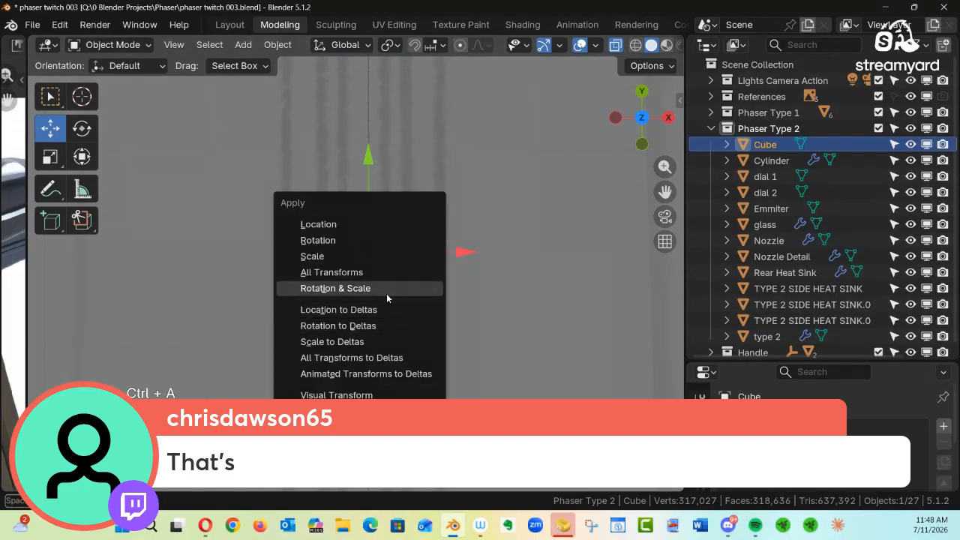
left_click(385, 293)
middle_click_drag(423, 294, 388, 300)
scroll(387, 300, "down", 6)
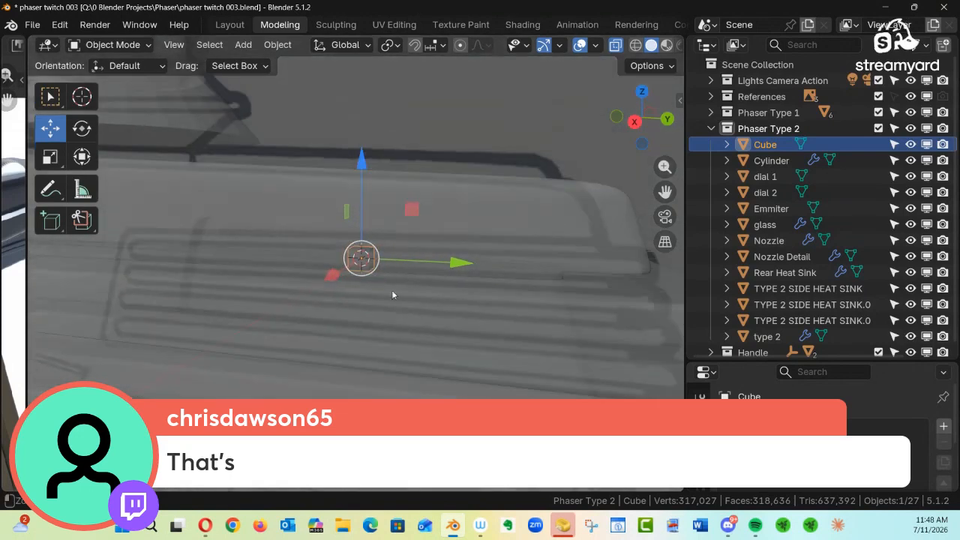
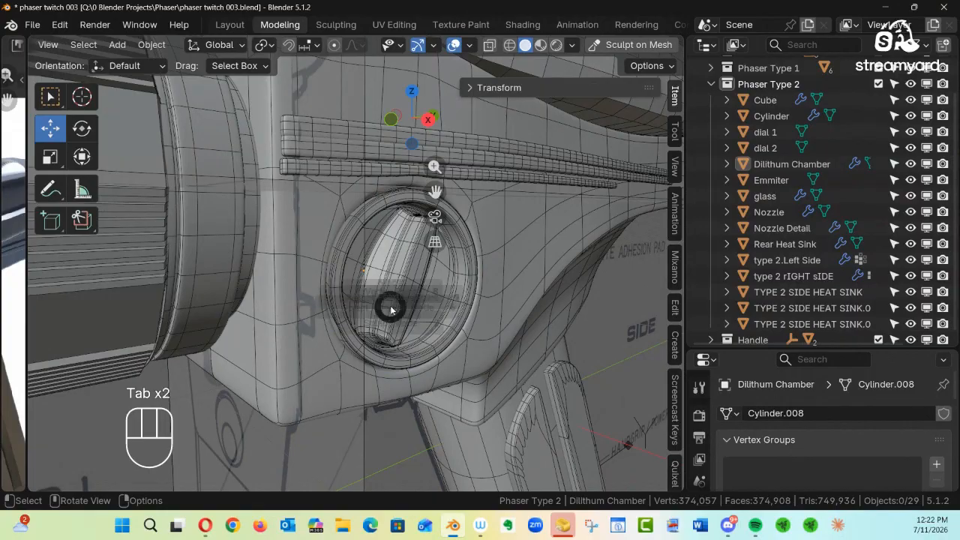
In Object Mode, select the Dilithum Chamber and nudge it slightly along Y within its opening in the body
left_click(280, 316)
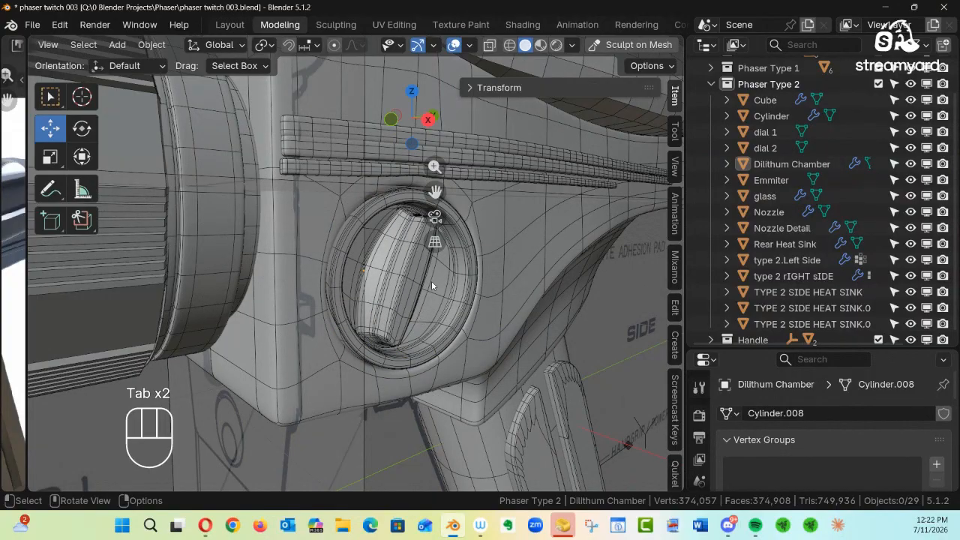
left_click_drag(560, 108, 411, 259, "ctrl+alt")
left_click(309, 332)
left_click_drag(307, 338, 339, 348, "alt")
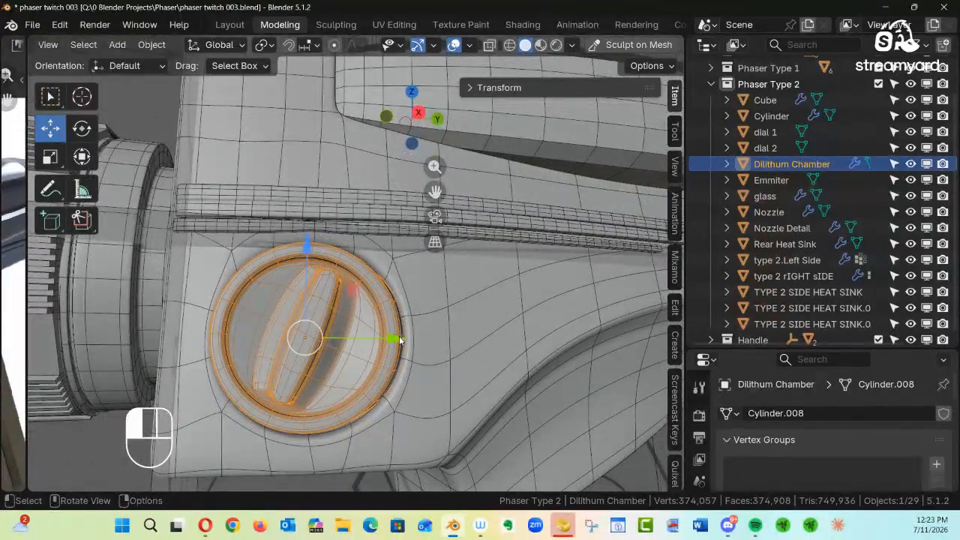
left_click_drag(406, 340, 410, 337)
left_click_drag(432, 307, 419, 176, "alt")
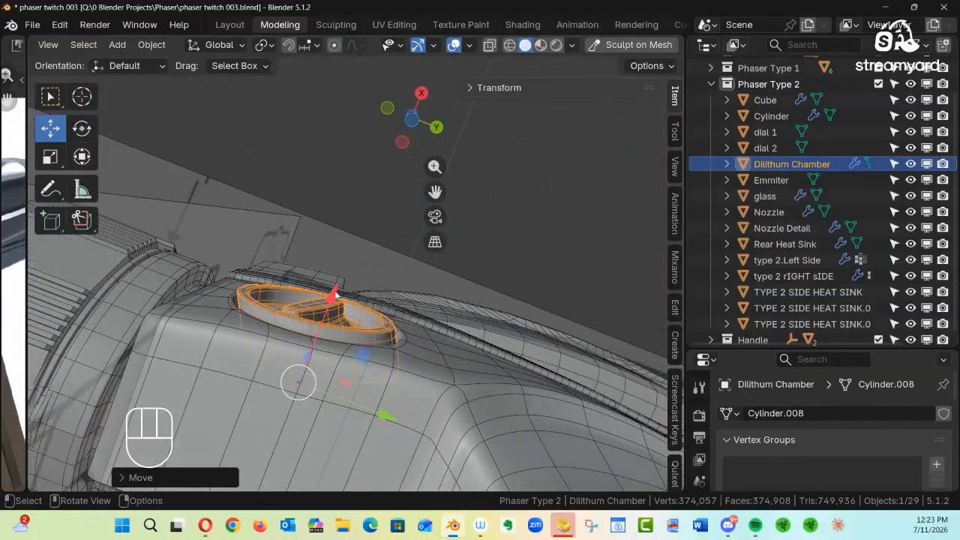
Nudge the Dilithum Chamber along X, and in Edit Mode shift its inner end face along negative Y
left_click_drag(335, 300, 333, 279)
key("Tab")
left_click(480, 293)
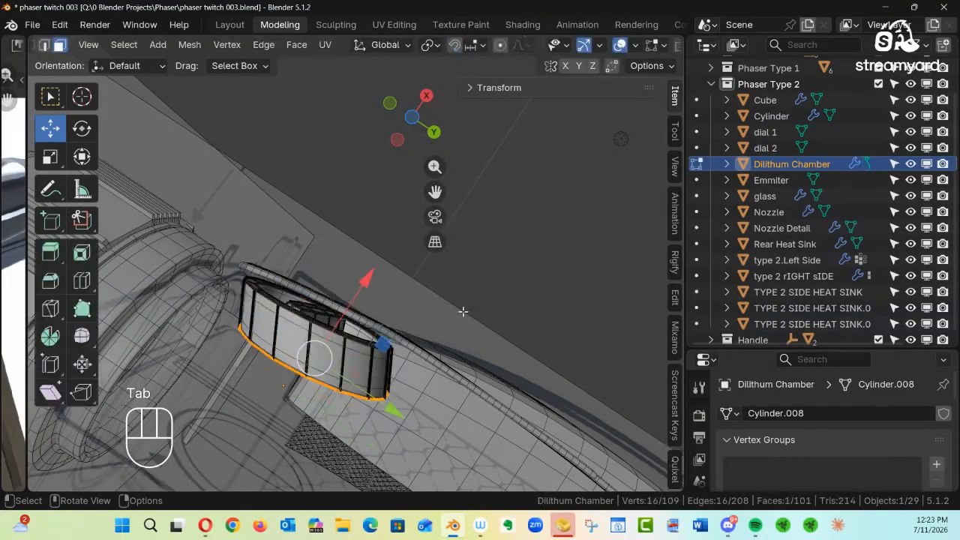
left_click_drag(395, 411, 368, 404)
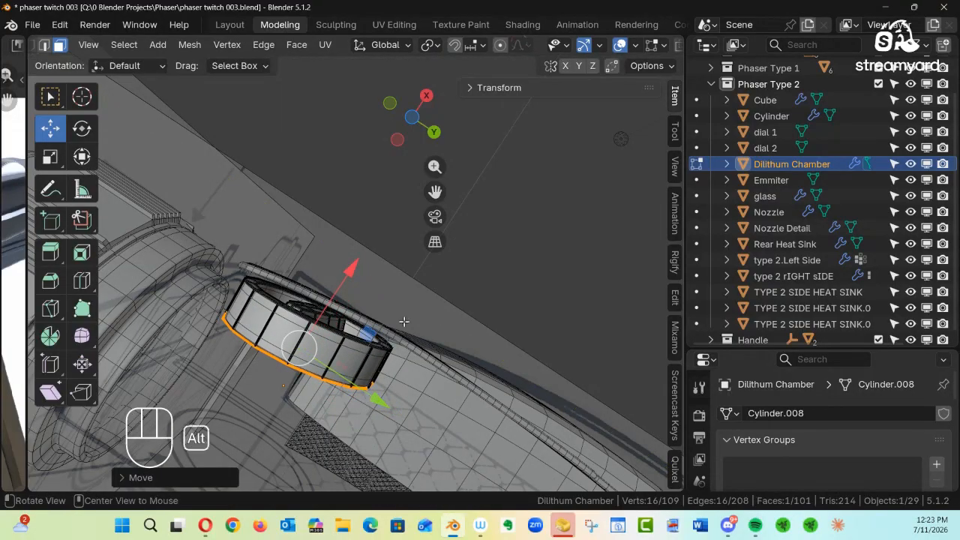
left_click_drag(403, 322, 393, 277, "alt")
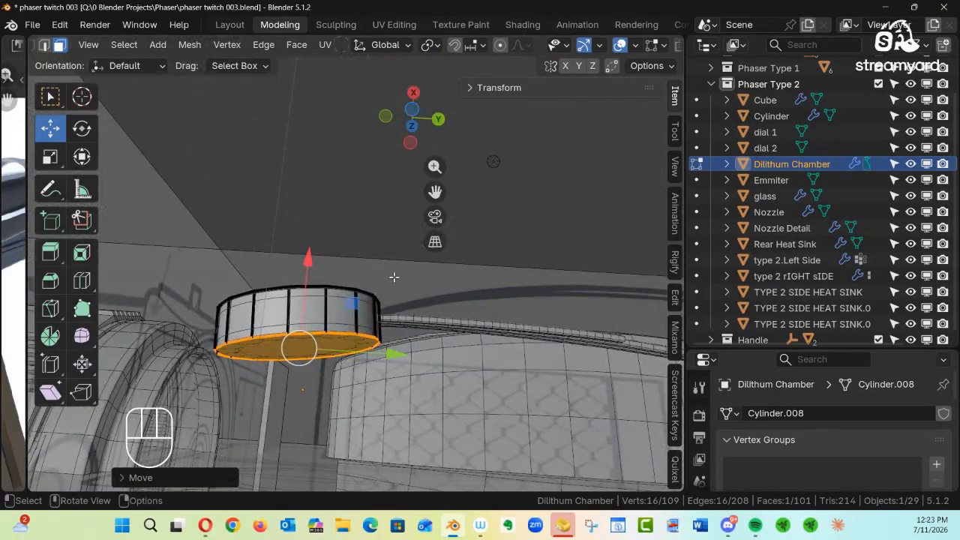
In the top view, nudge the chamber's inner end face slightly along positive Y and return to Object Mode
key("KP_7")
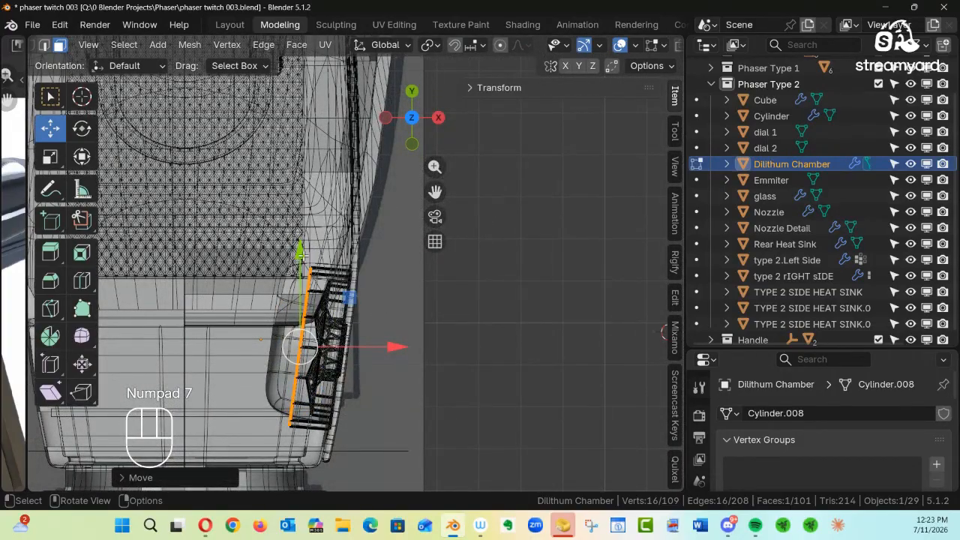
left_click_drag(306, 246, 309, 245)
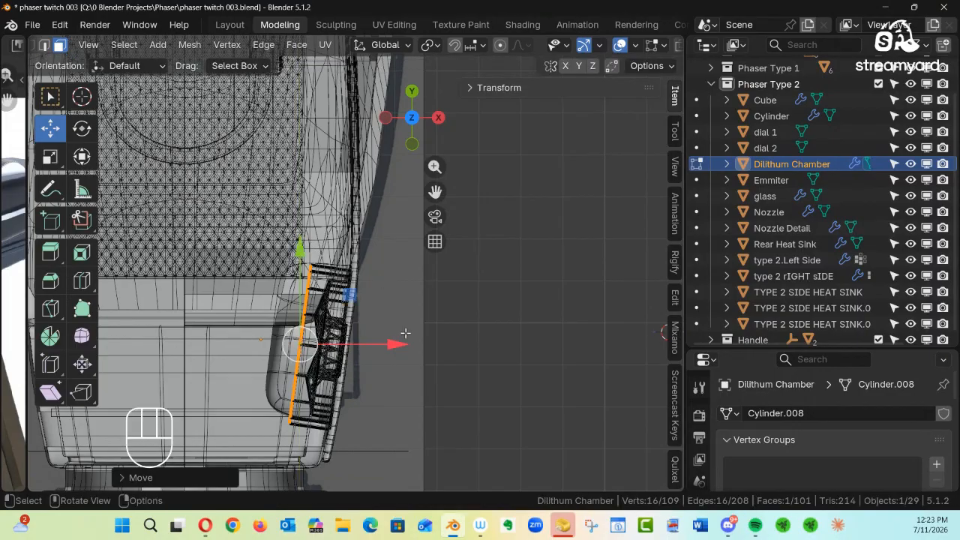
middle_click_drag(388, 370, 341, 323, "alt")
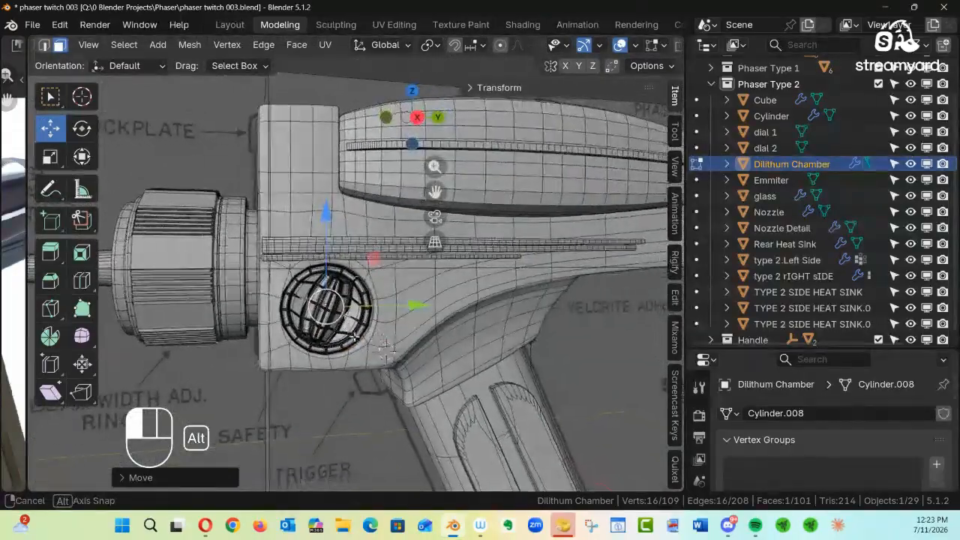
key("Tab")
Turn off the wireframe overlay in the viewport and deselect the Dilithum Chamber
left_click(225, 320)
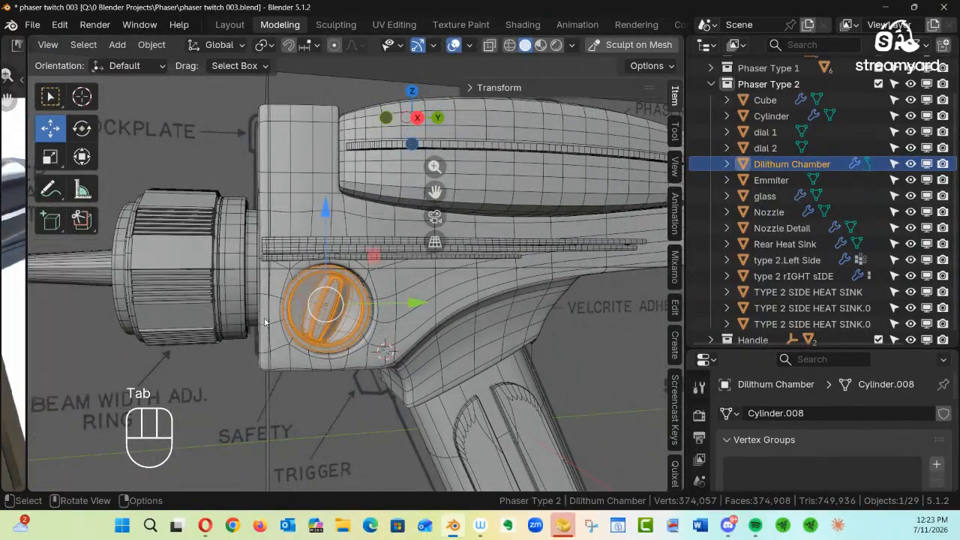
left_click(573, 46)
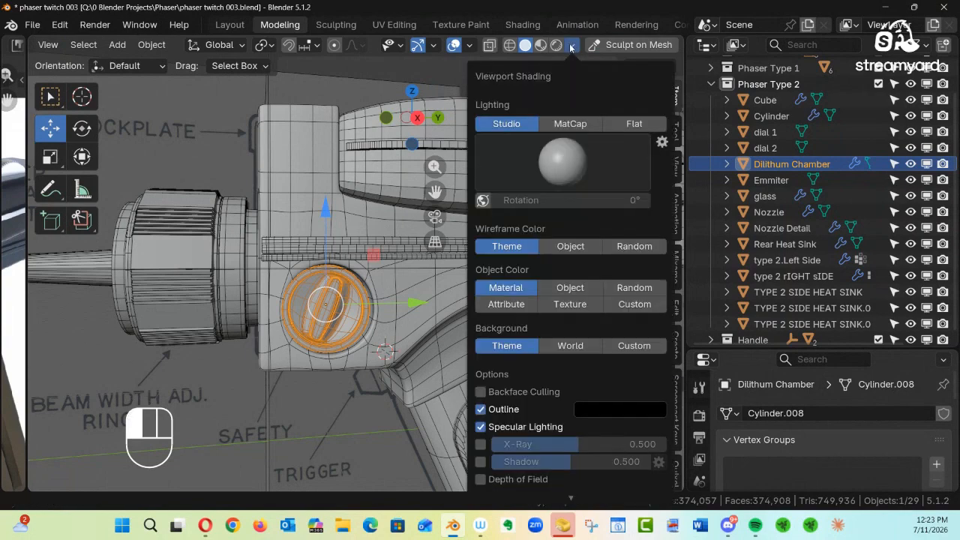
left_click(469, 47)
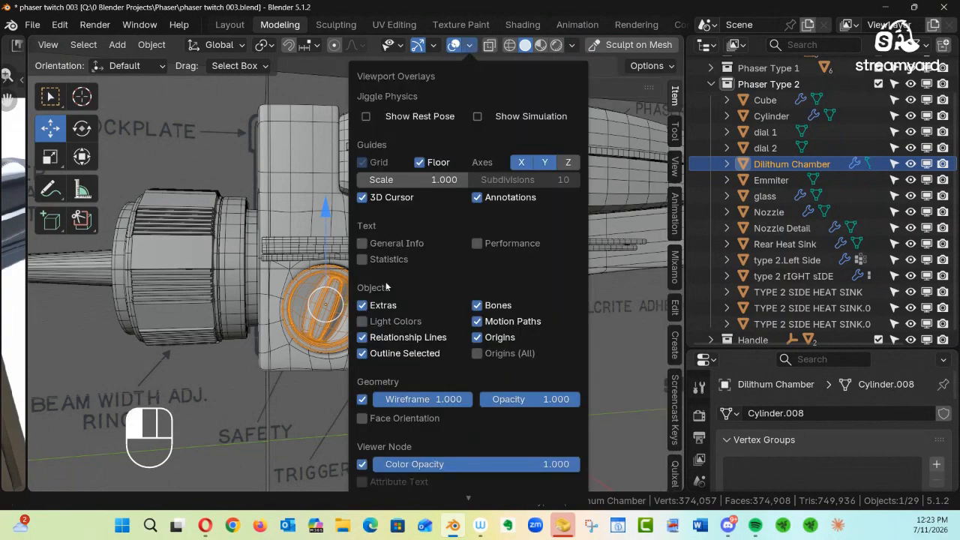
left_click(363, 400)
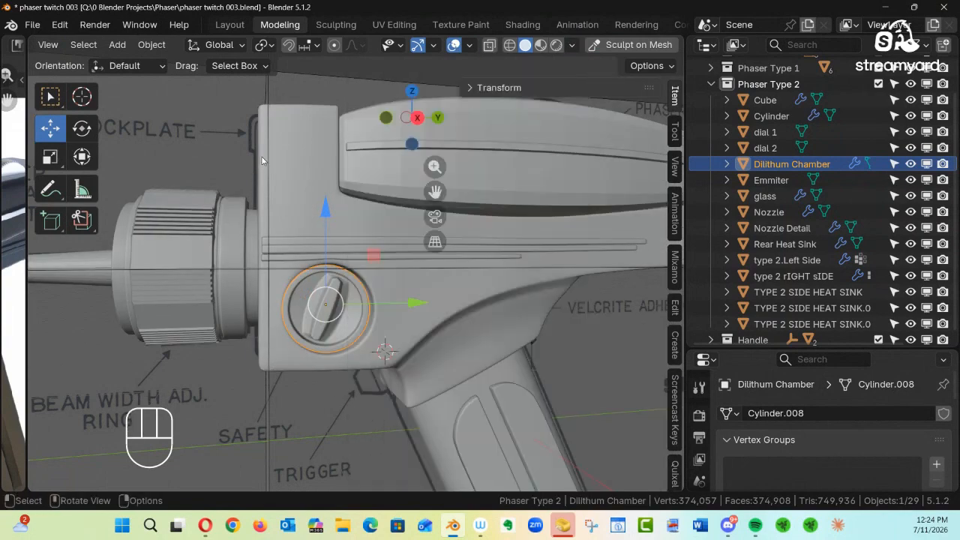
left_click(539, 382)
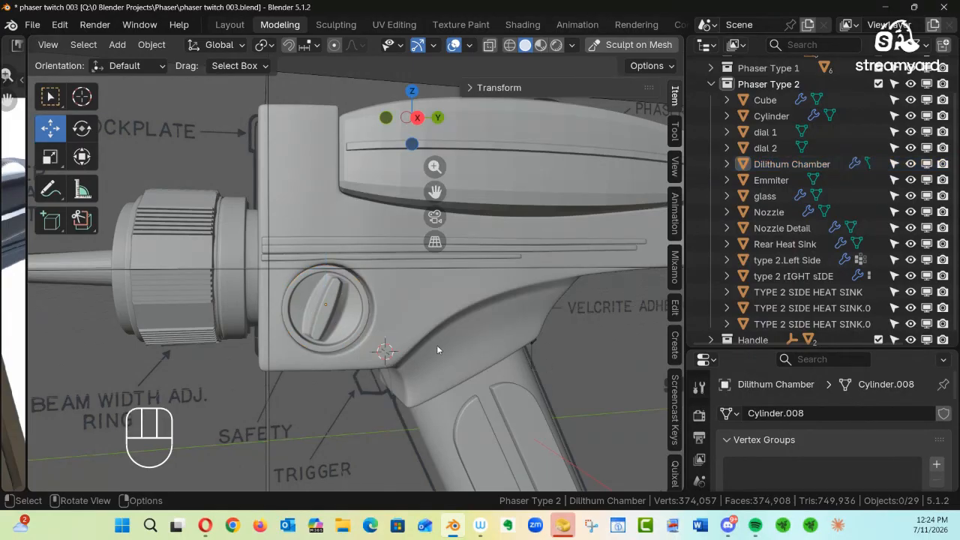
Examine how the Dilithum Chamber sits in the phaser body from several angles, checking the surrounding body parts
left_click_drag(408, 320, 343, 262, "alt+shift")
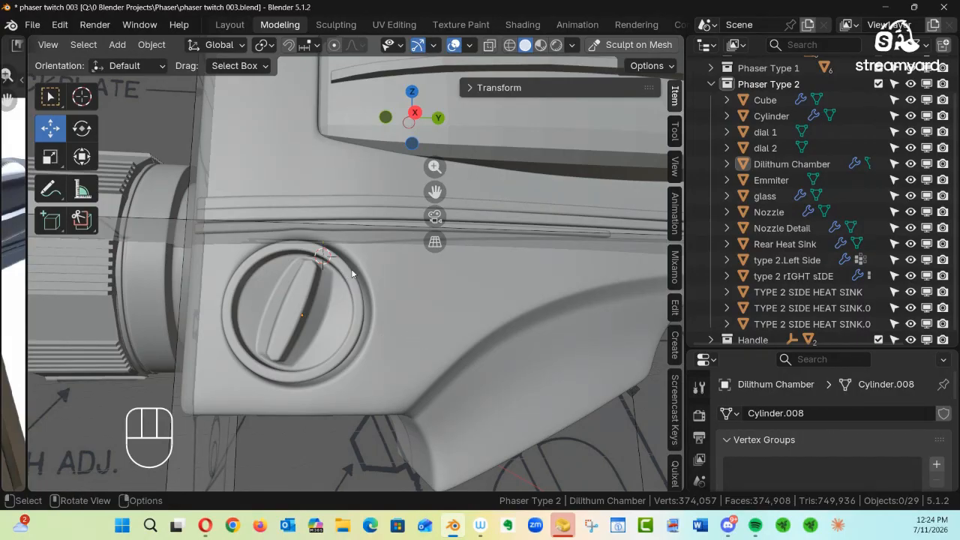
left_click(506, 209)
mouse_move(510, 214)
left_mouse_down("ctrl+alt")
mouse_move(418, 275)
mouse_move(506, 207)
left_mouse_up("ctrl+alt")
left_click(352, 213)
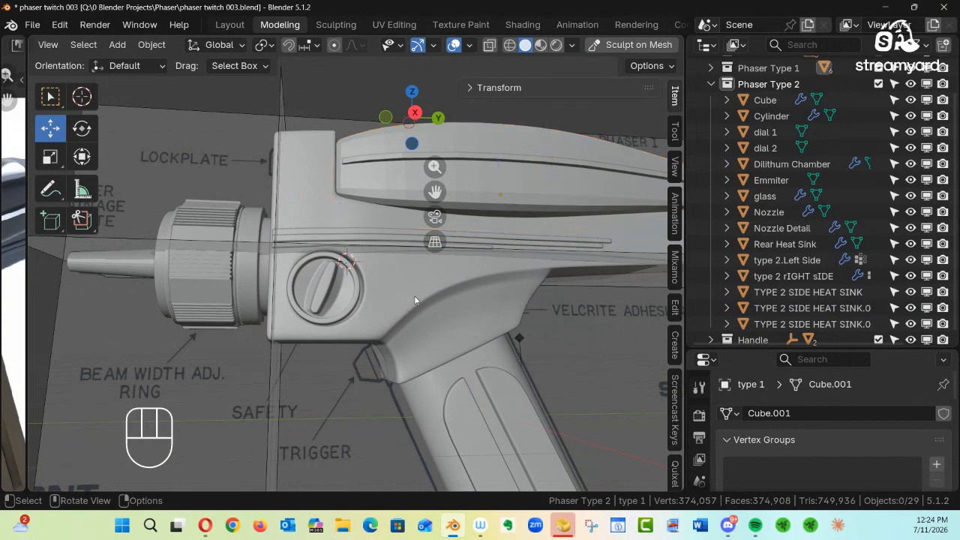
left_click_drag(414, 299, 475, 320, "alt")
left_click(400, 221)
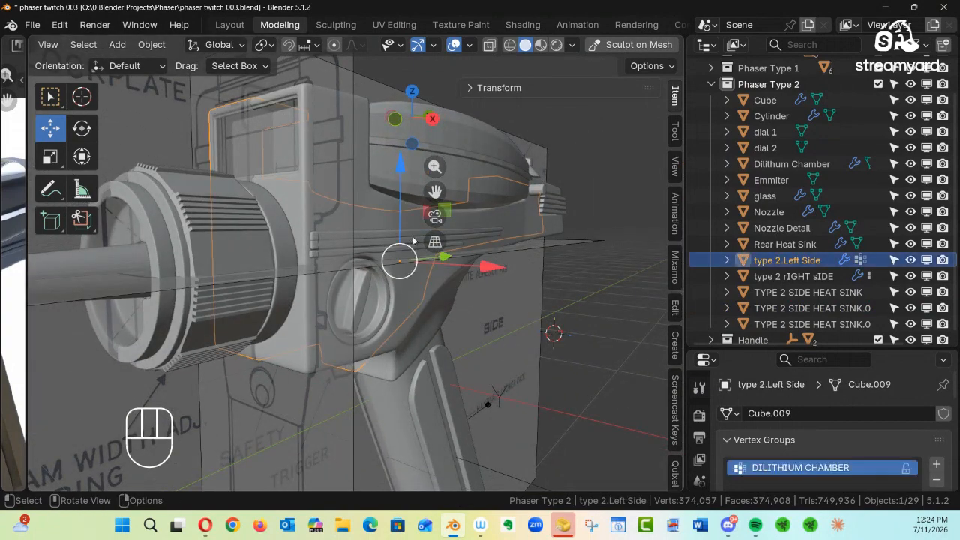
left_click_drag(398, 255, 369, 288, "alt")
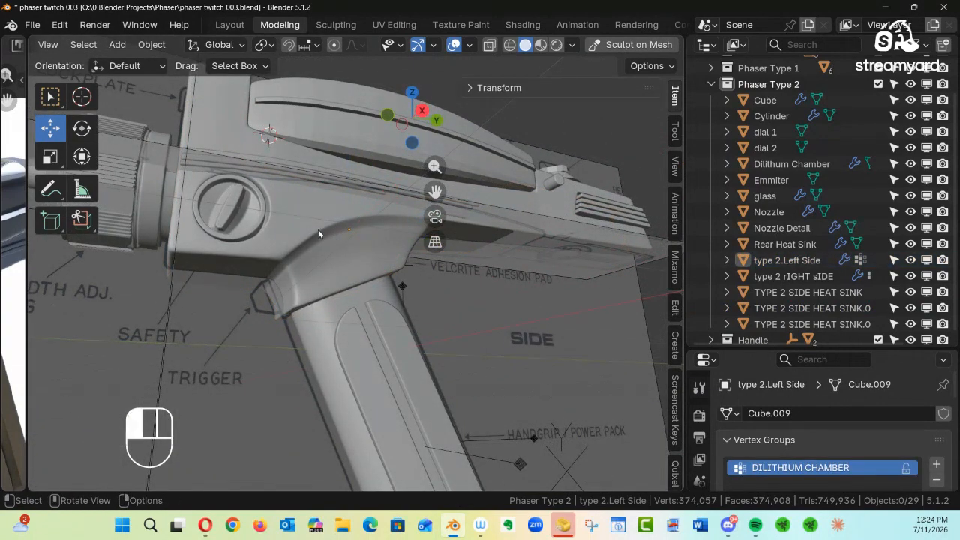
In Edit Mode on type 2 rIGHT sIDE, loop-select the faces around the chamber opening and grow the selection
left_click(491, 222)
left_click_drag(360, 249, 336, 292, "alt")
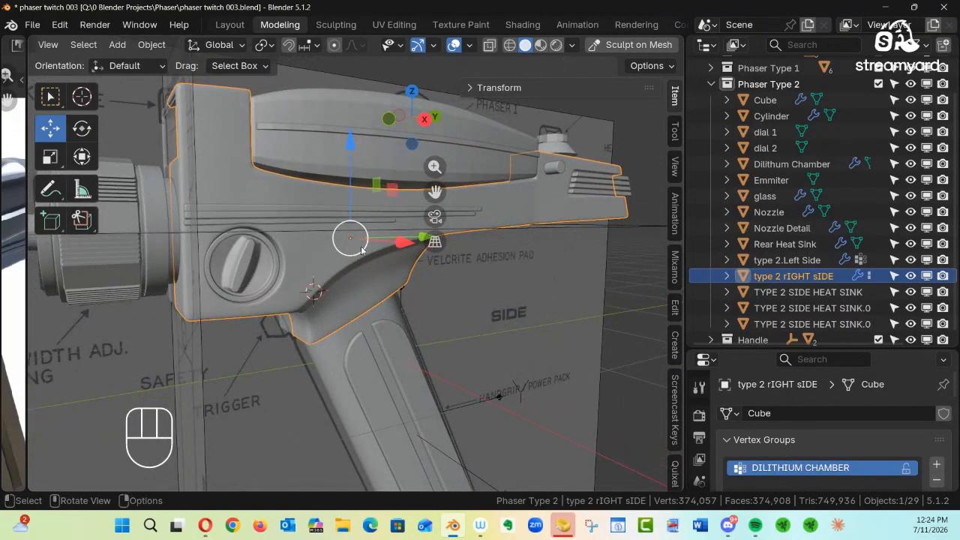
key("Tab")
left_click(470, 239)
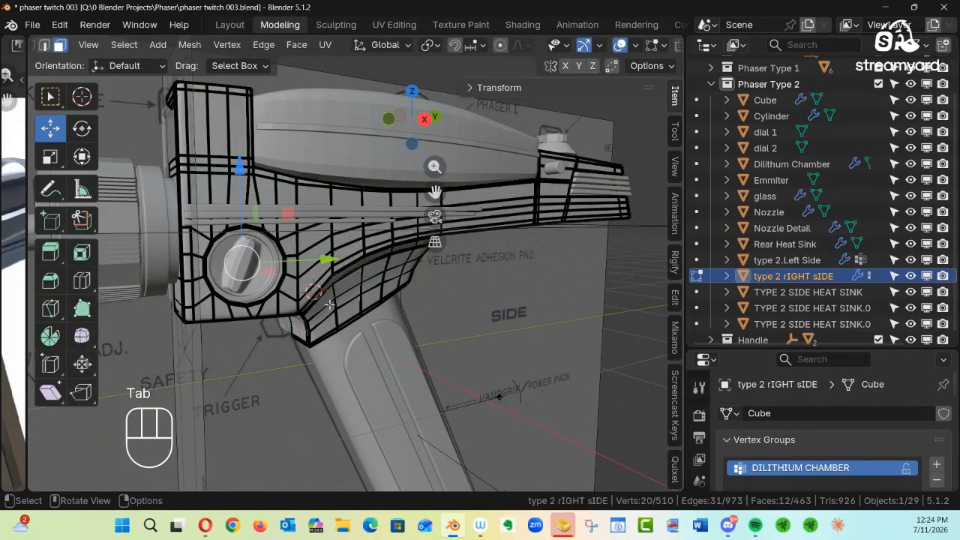
left_click_drag(329, 305, 504, 246, "ctrl+alt")
left_click_drag(446, 270, 421, 296, "ctrl+alt")
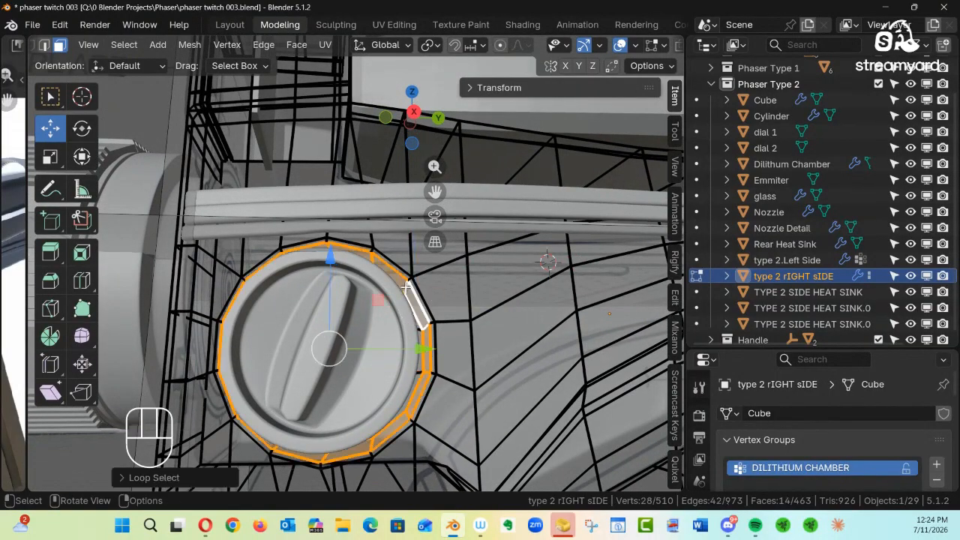
mouse_move(424, 301)
left_mouse_down("alt")
mouse_move(443, 306)
mouse_move(432, 316)
left_mouse_up("alt")
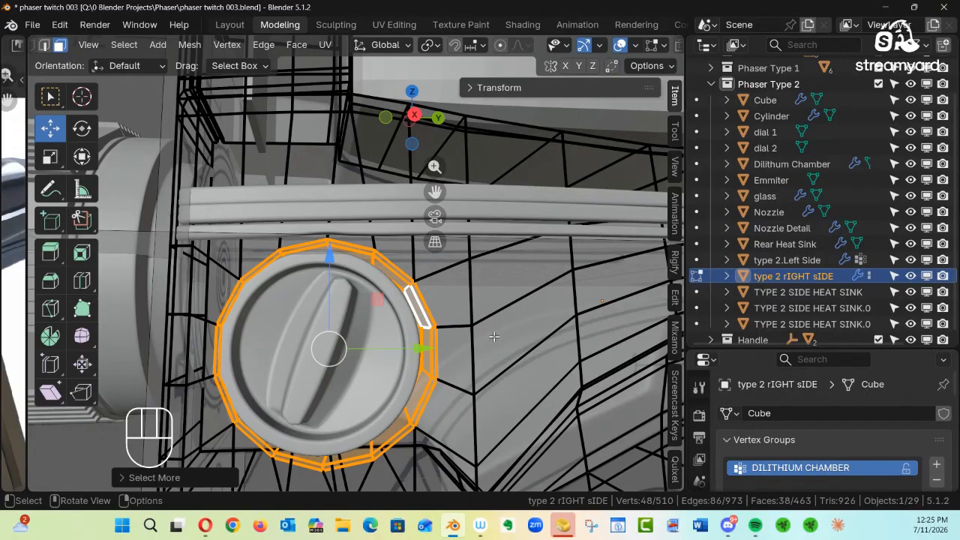
Examine the selected faces of the chamber opening from the side view and at oblique angles
key("KP_3")
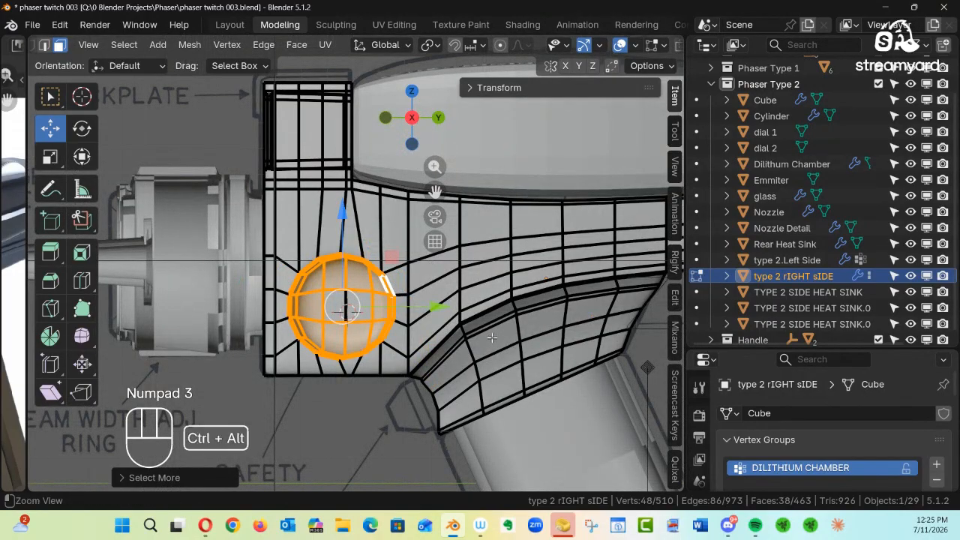
left_click_drag(492, 338, 484, 259, "ctrl+alt")
left_click_drag(470, 355, 396, 283, "alt")
left_click_drag(567, 289, 518, 326, "alt")
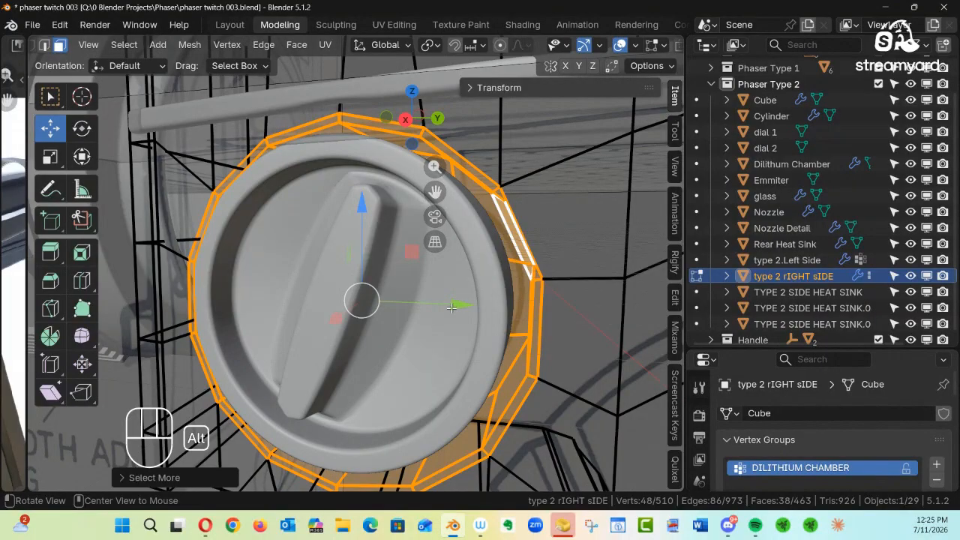
left_click_drag(451, 307, 302, 313, "alt")
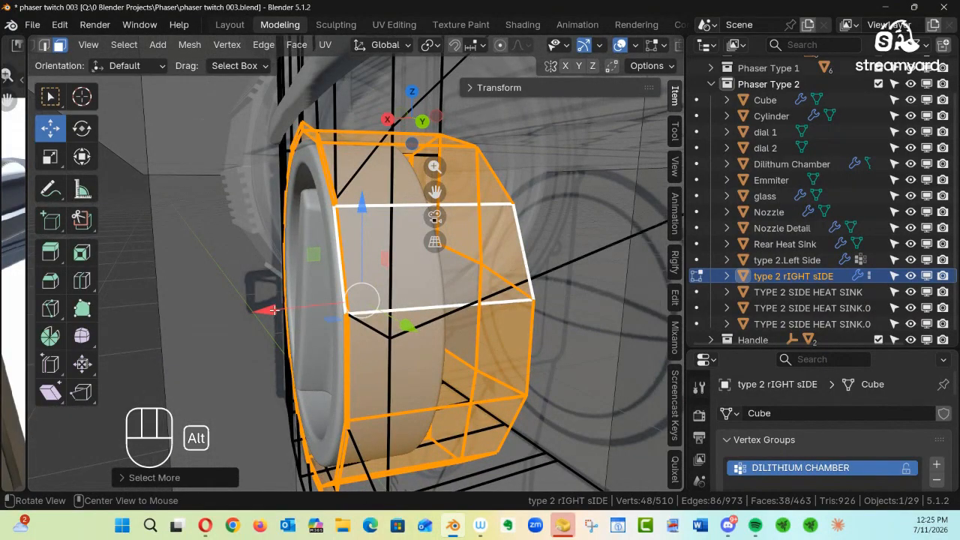
left_click_drag(329, 326, 464, 280, "alt")
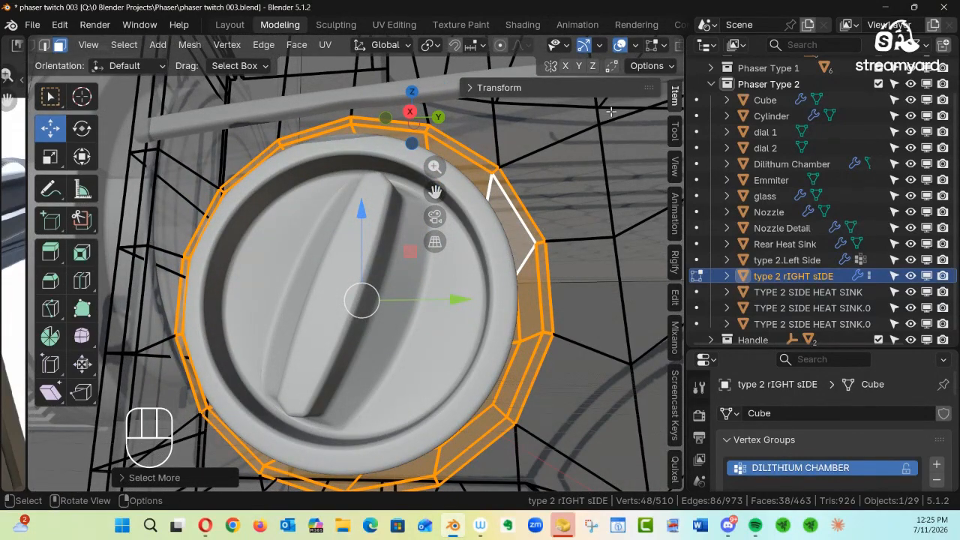
Widen the 3D viewport by narrowing the outliner and properties editors
left_click_drag(684, 131, 863, 133)
left_click_drag(626, 202, 582, 241, "alt")
left_click_drag(583, 251, 605, 230, "ctrl+alt")
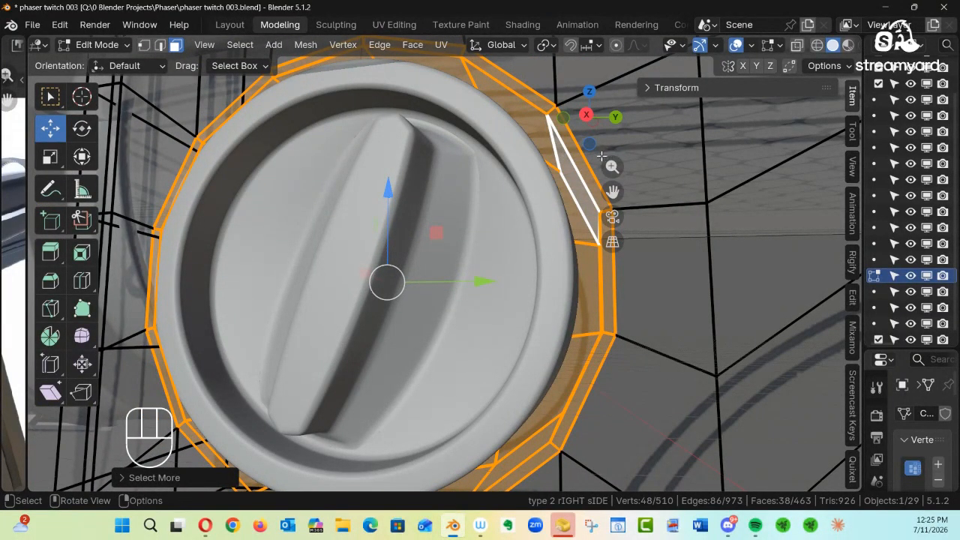
In the Viewport preferences, set 3D Viewport Axes to Off
left_click(60, 24)
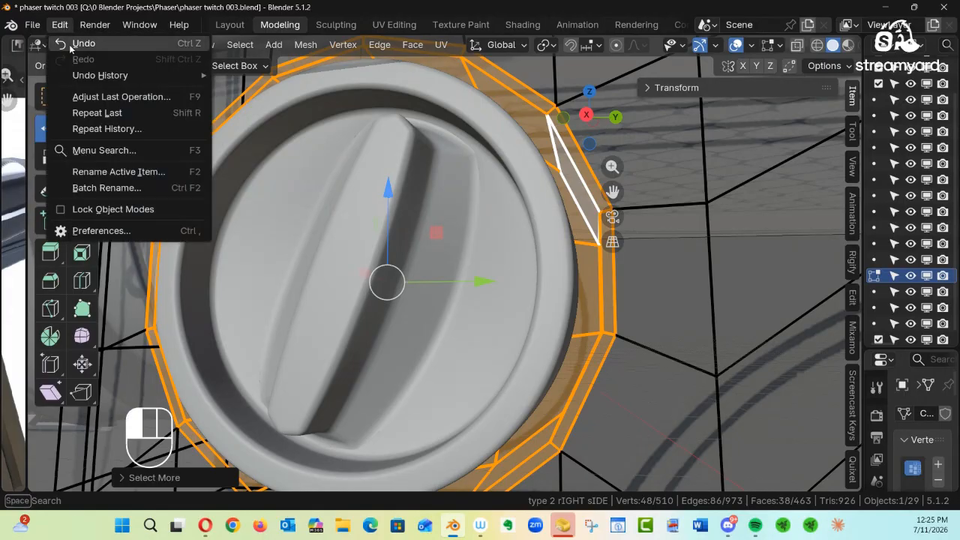
left_click(132, 233)
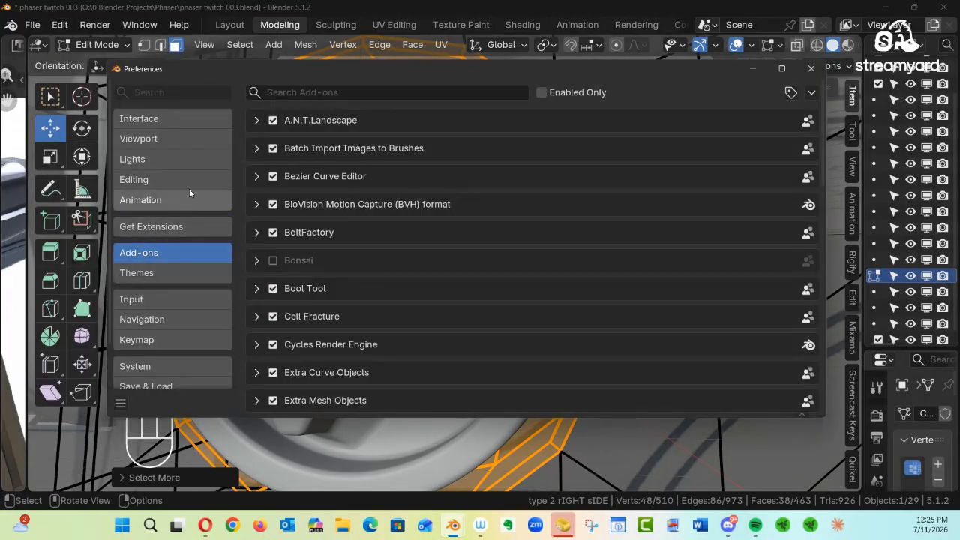
left_click(164, 122)
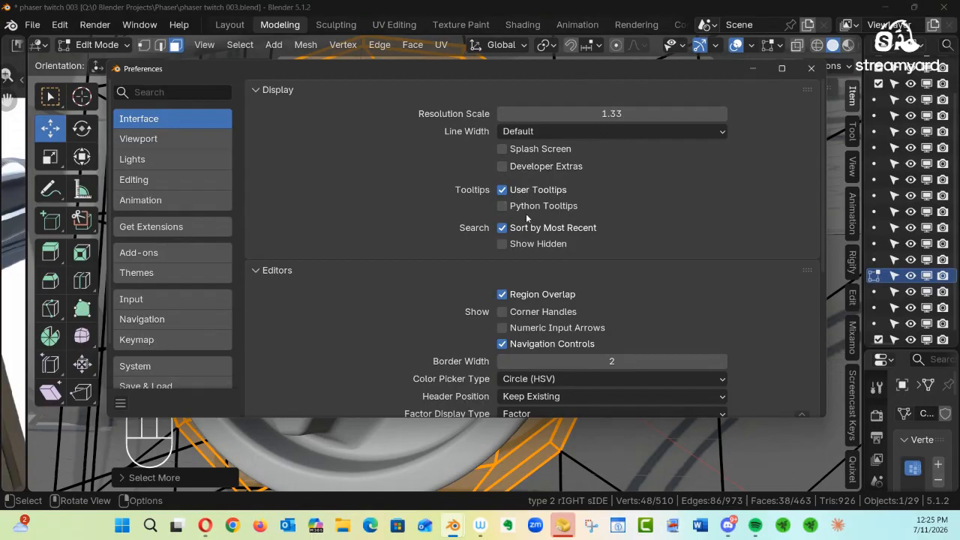
left_click(174, 139)
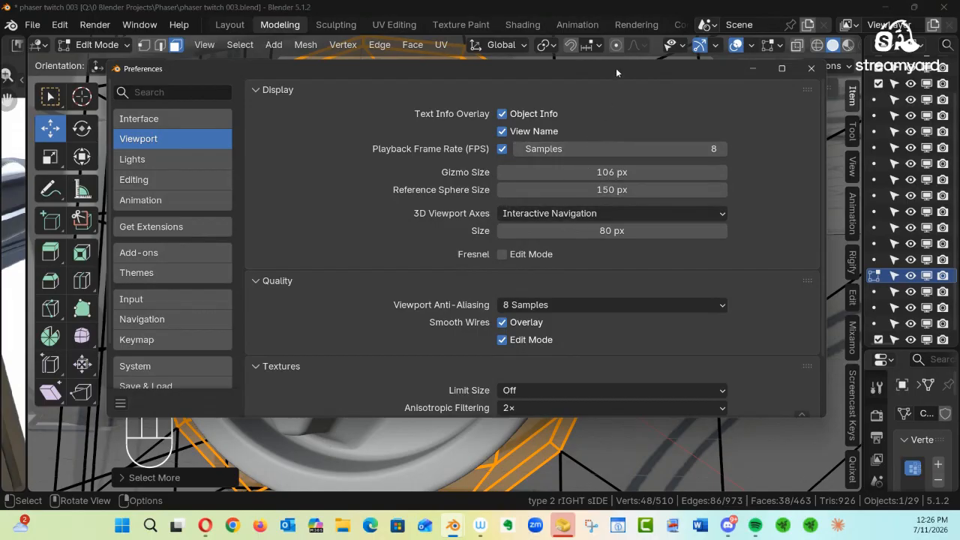
left_click_drag(446, 69, 143, 128)
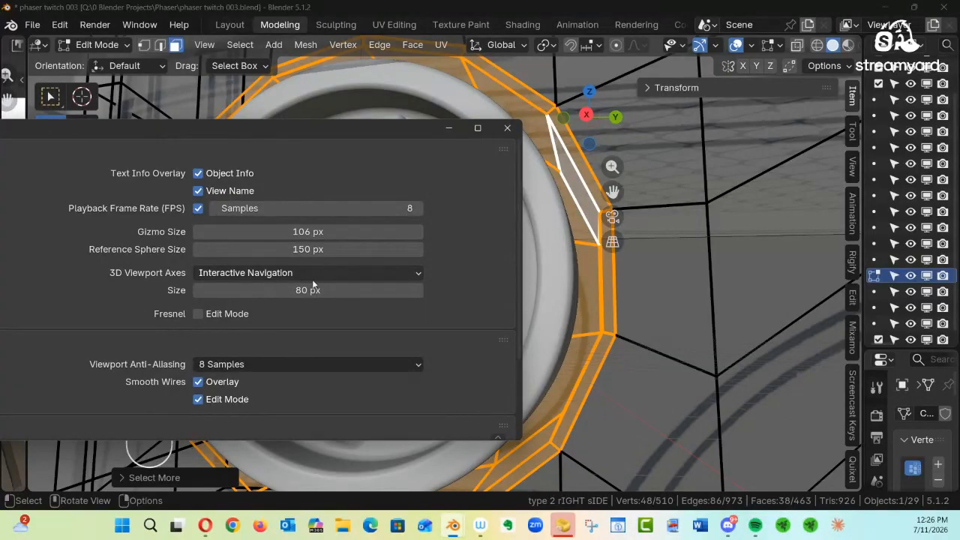
left_click(392, 274)
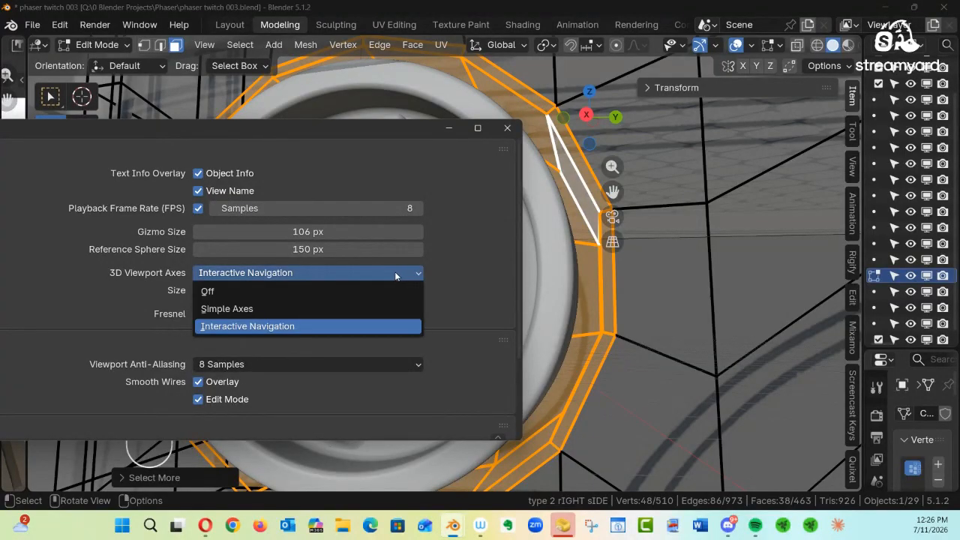
left_click(288, 292)
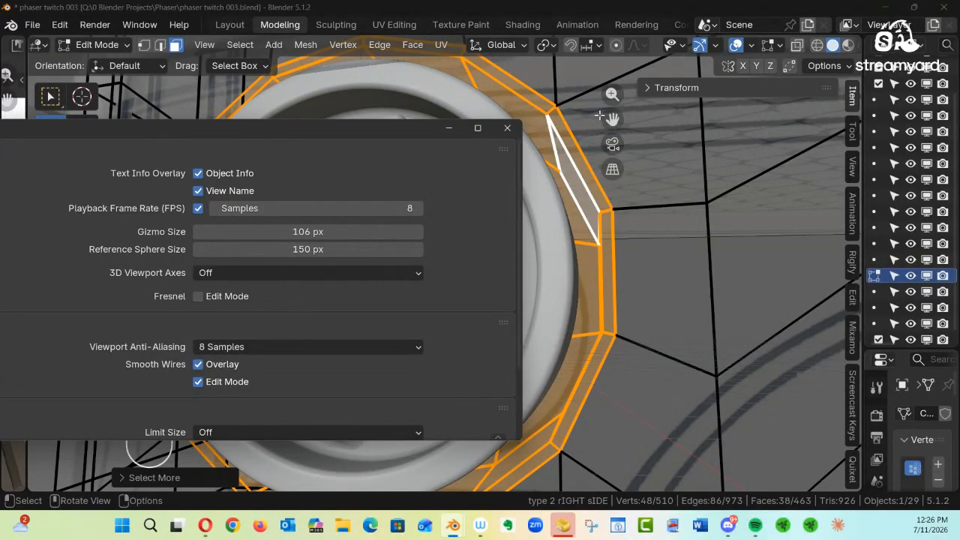
Review the remaining Display, Quality and Textures settings in the Viewport preferences
left_click(614, 96)
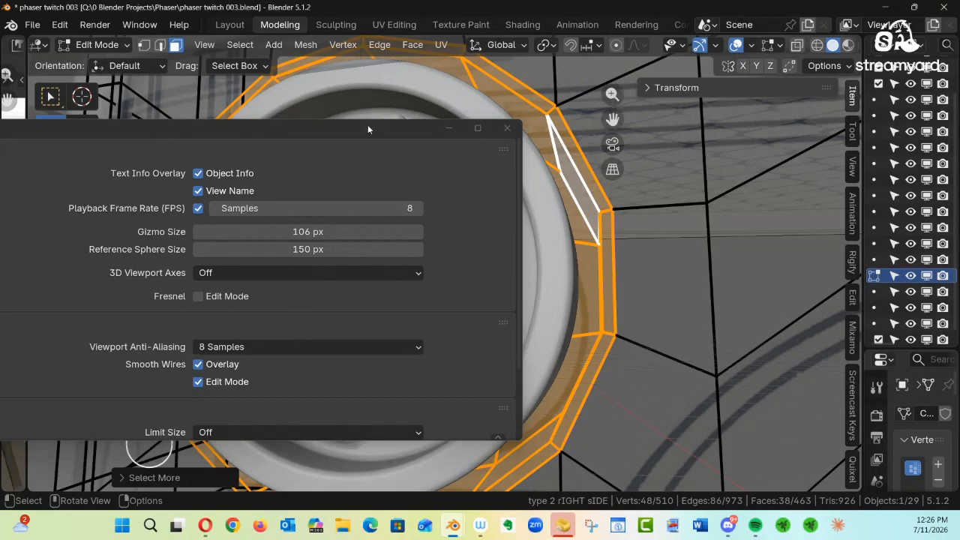
left_click_drag(368, 129, 524, 129)
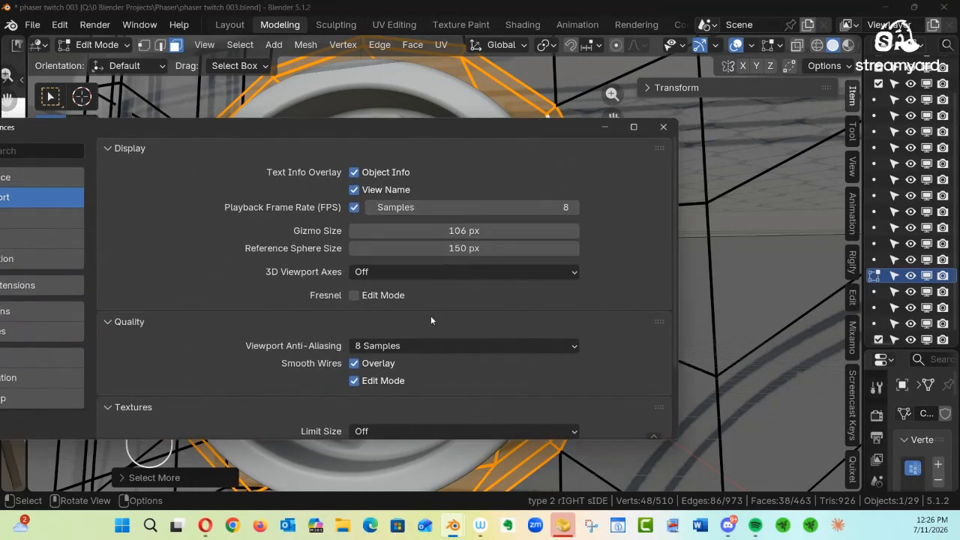
scroll(431, 323, "down", 3)
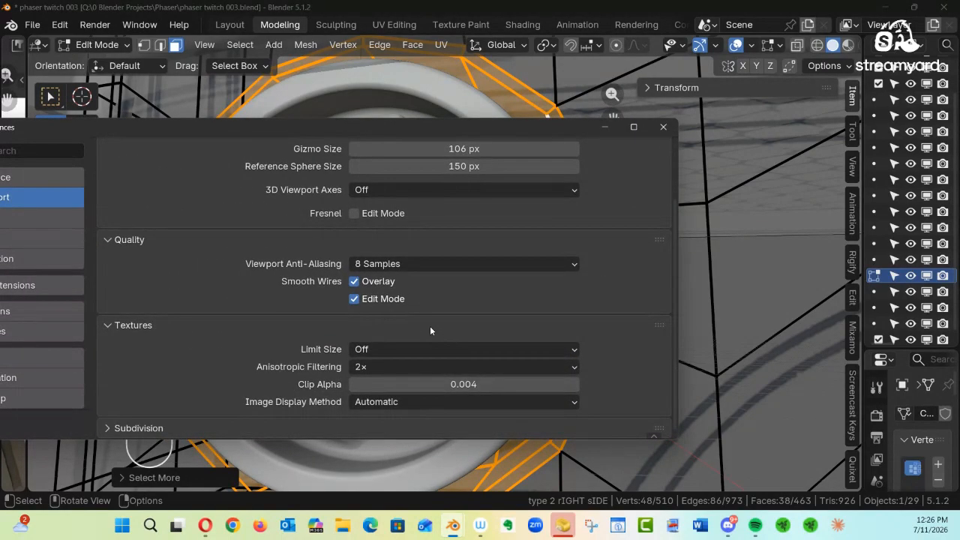
scroll(429, 328, "up", 3)
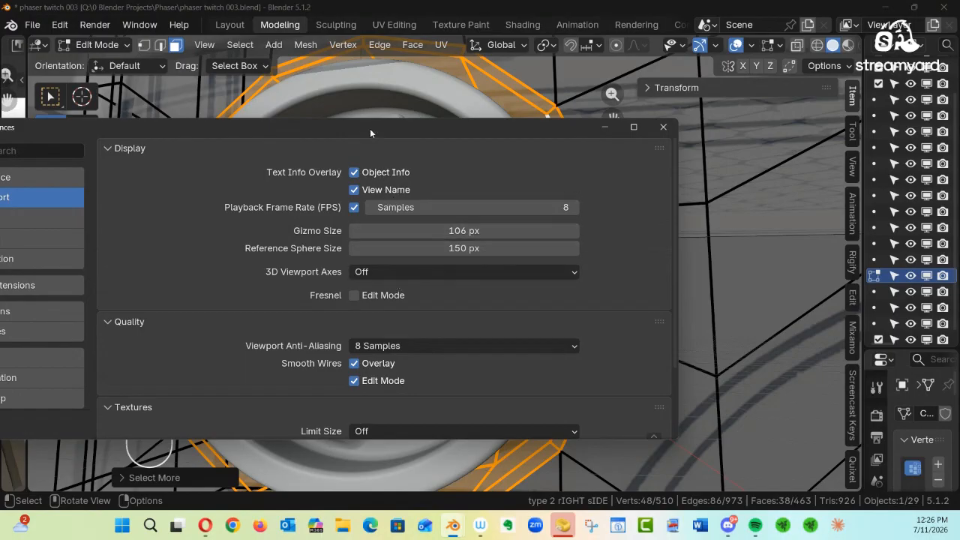
In the Interface preferences, turn off Navigation Controls under Editors and close the Preferences window
left_click_drag(369, 128, 608, 181)
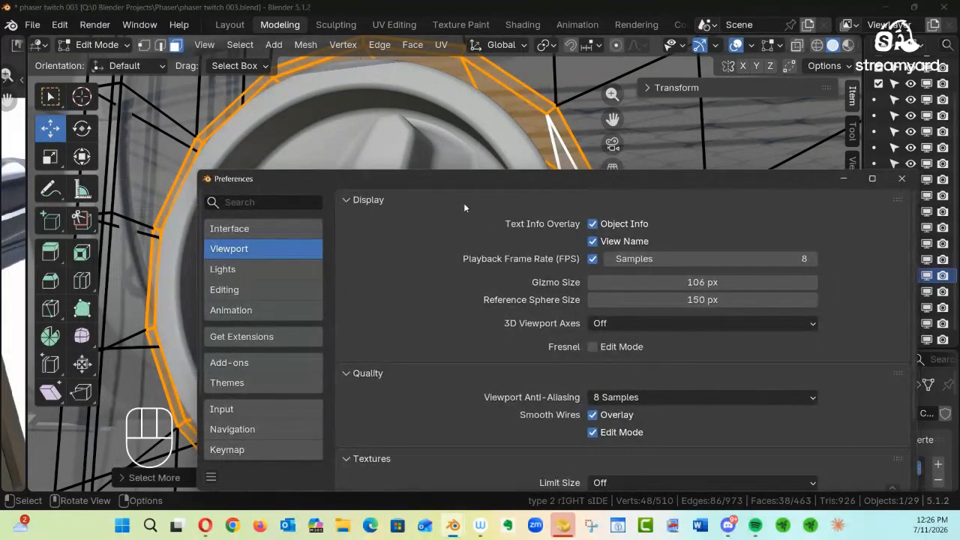
left_click(274, 228)
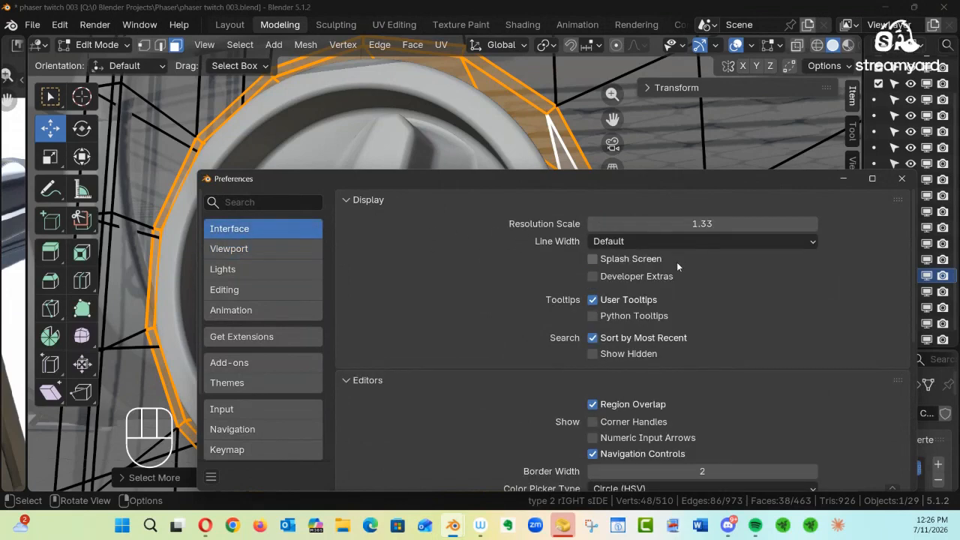
scroll(694, 277, "down", 3)
scroll(689, 286, "down", 3)
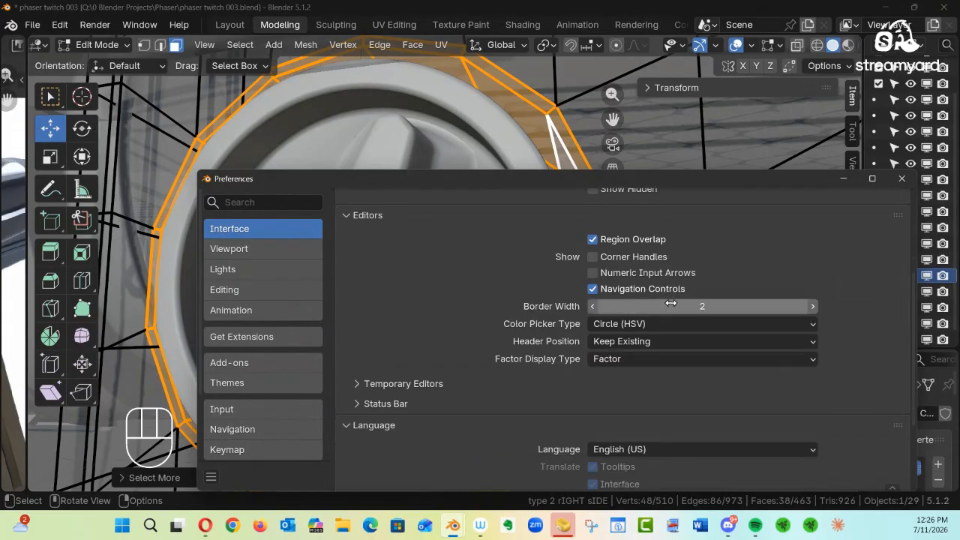
left_click(592, 290)
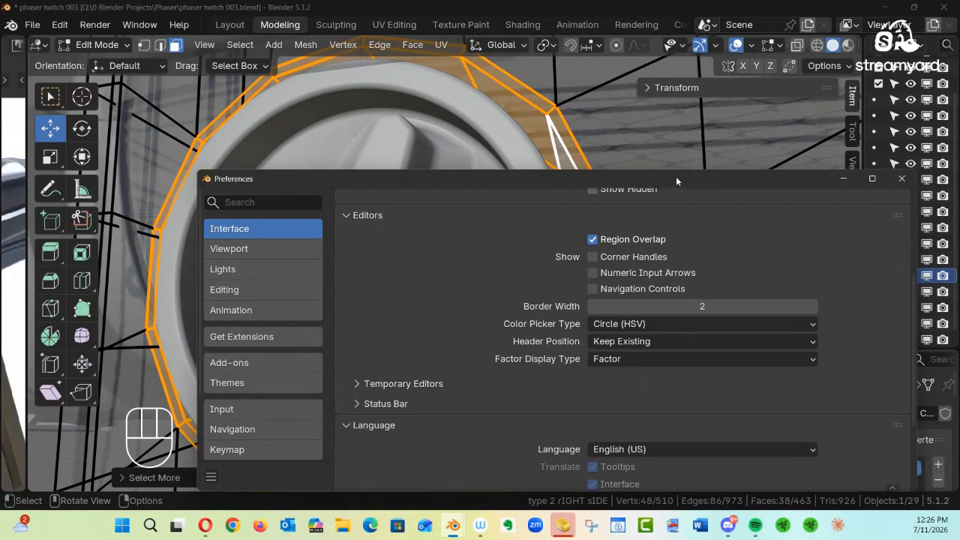
left_click_drag(675, 180, 505, 144)
left_click(744, 142)
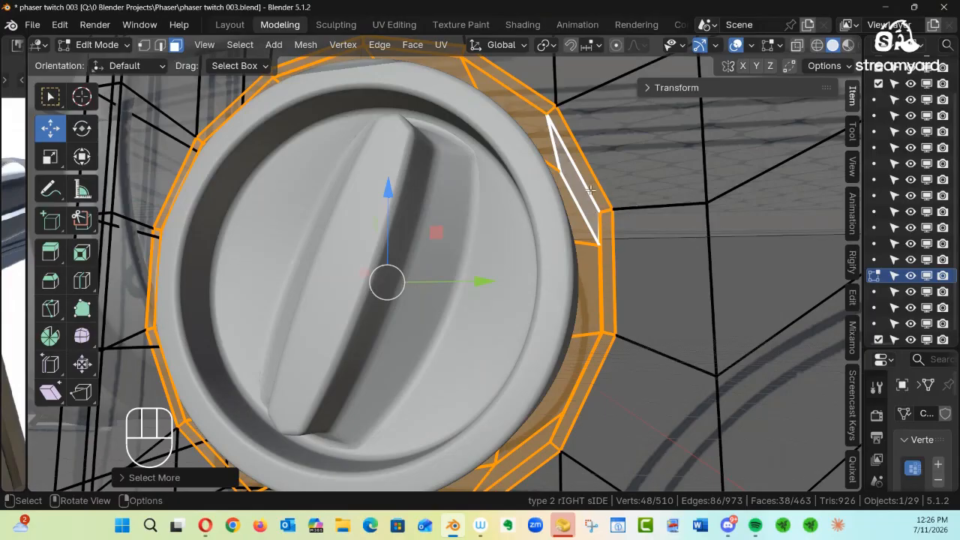
middle_click_drag(598, 210, 551, 227, "alt+shift")
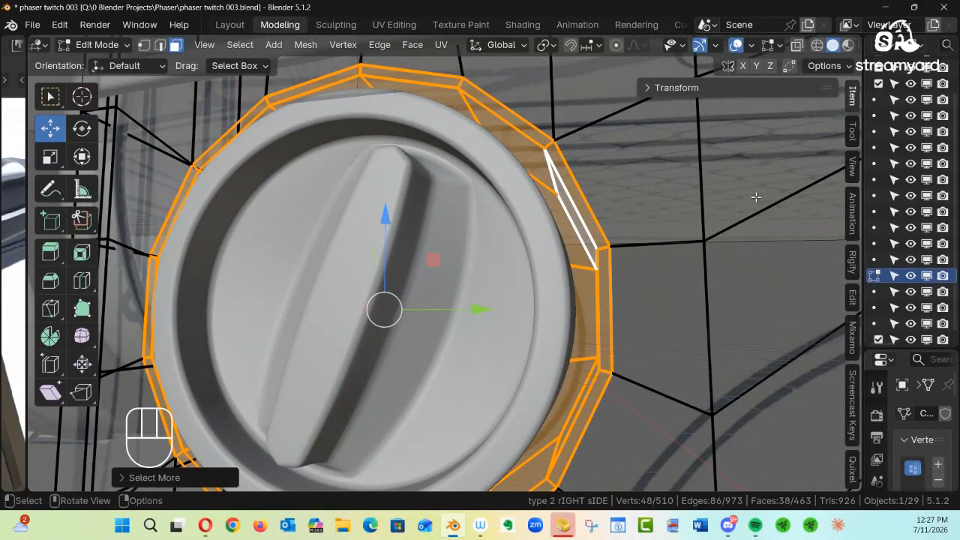
key("s")
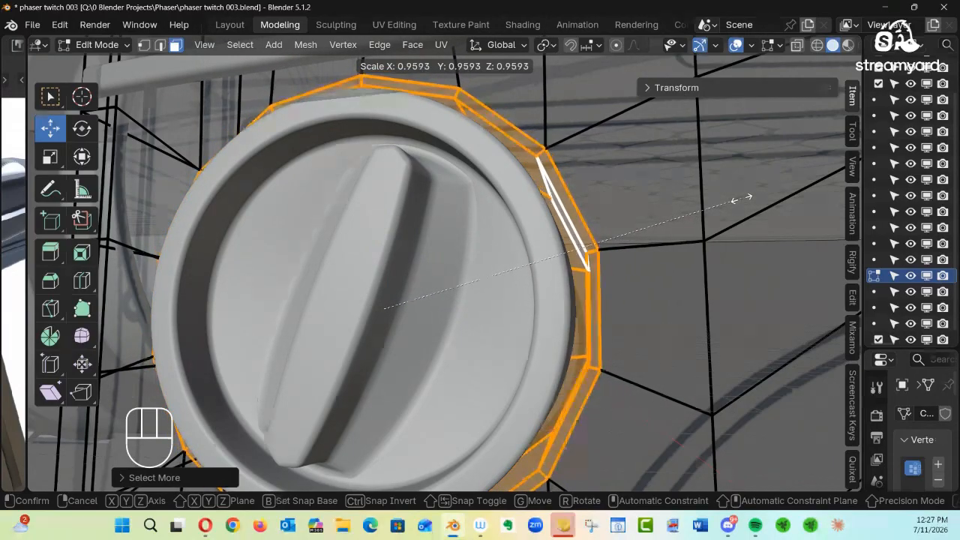
key("shift")
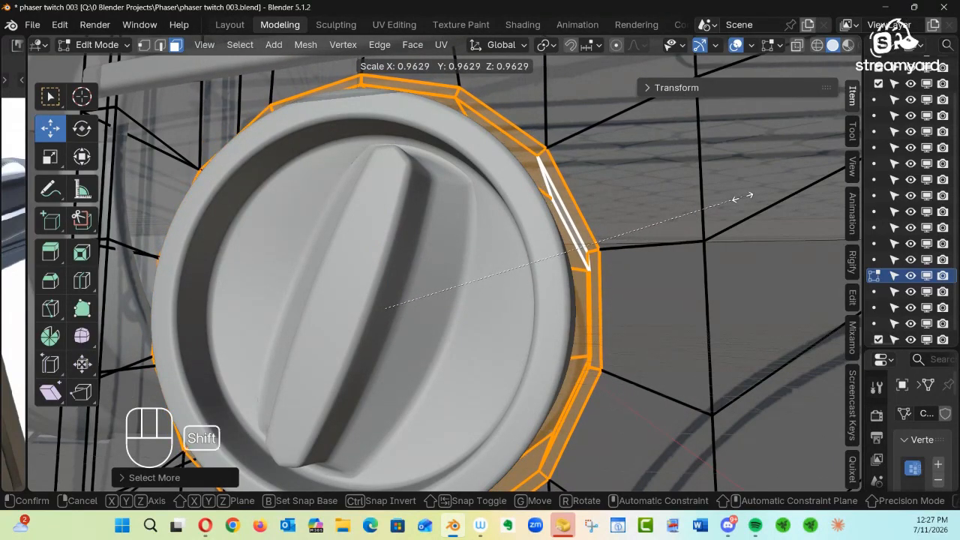
key("shift+y")
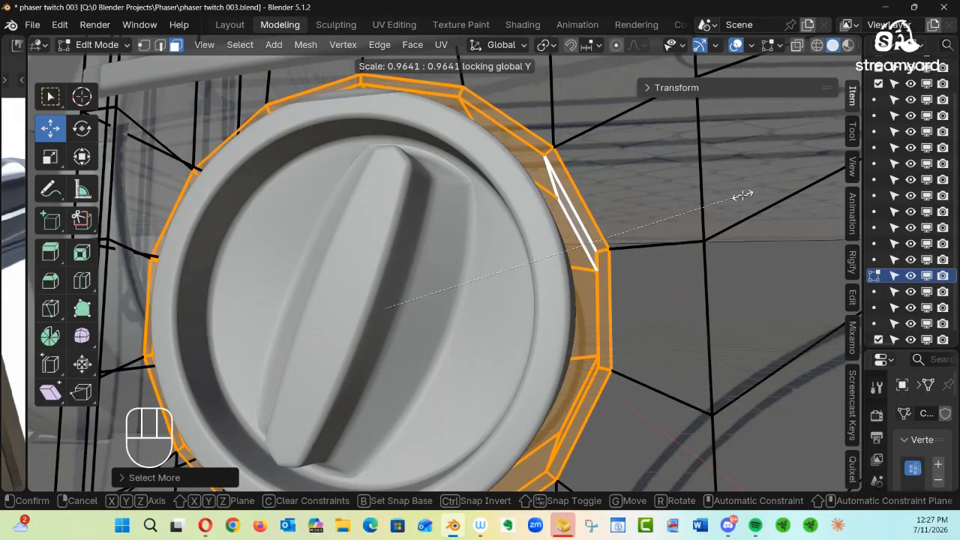
key("Escape")
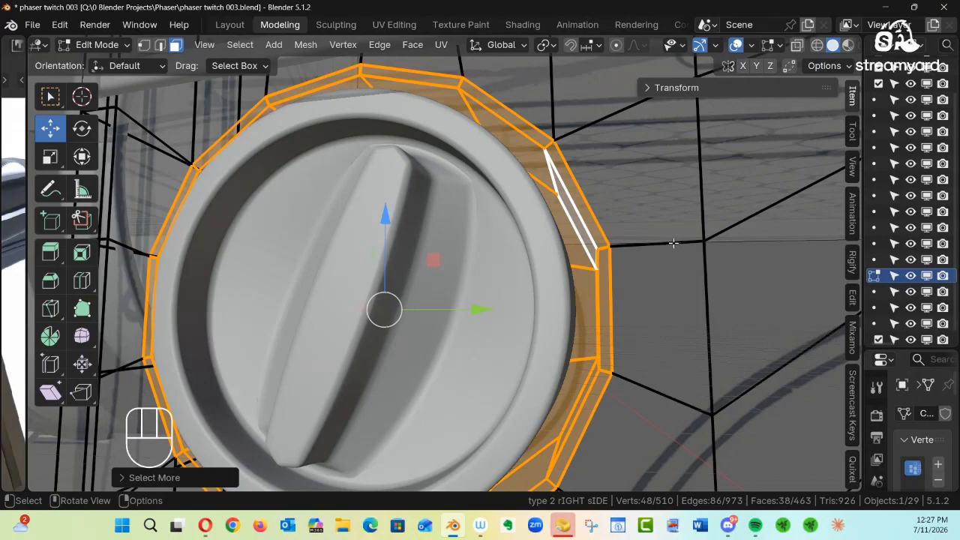
Scale the selected chamber opening faces to about 0.962 along Y and Z only, excluding the global X axis
key("s")
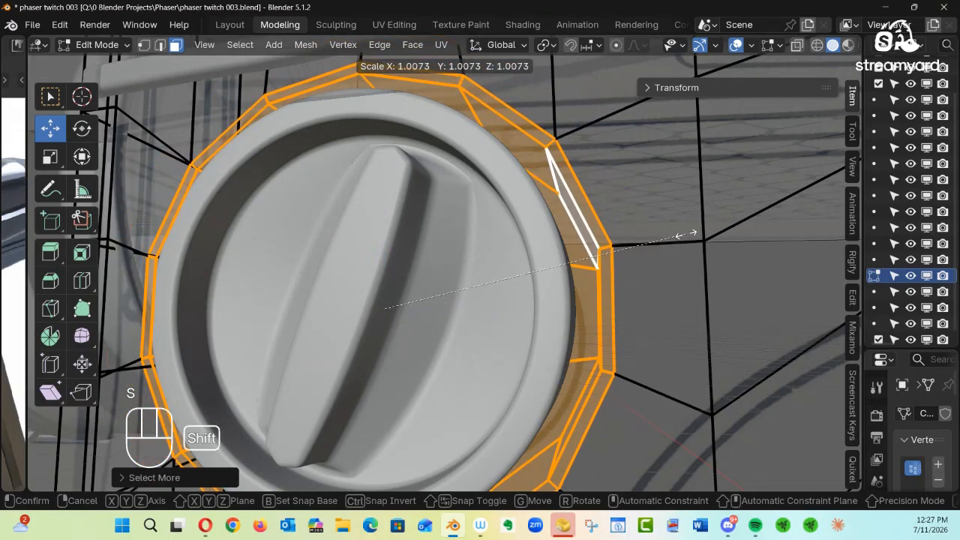
key("shift+x")
key("shift+z")
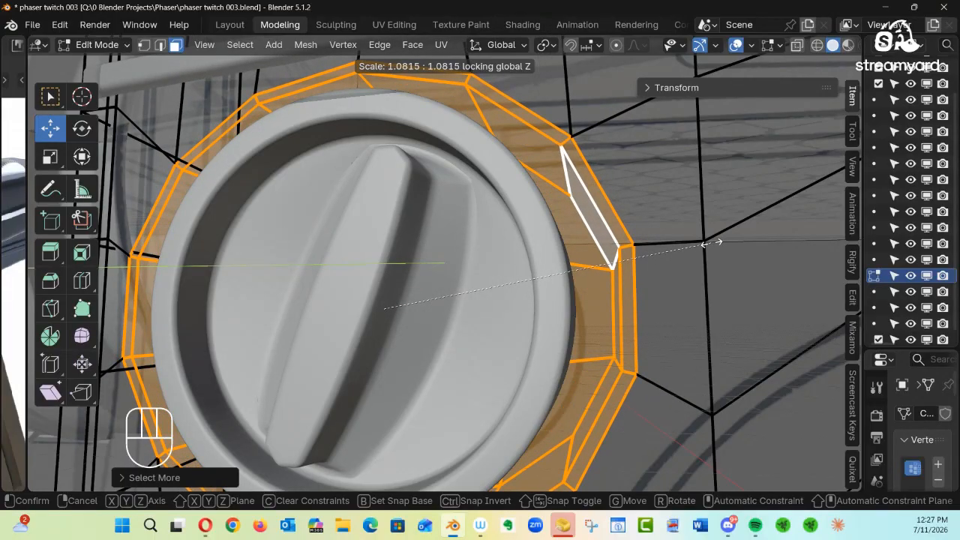
key("shift+x")
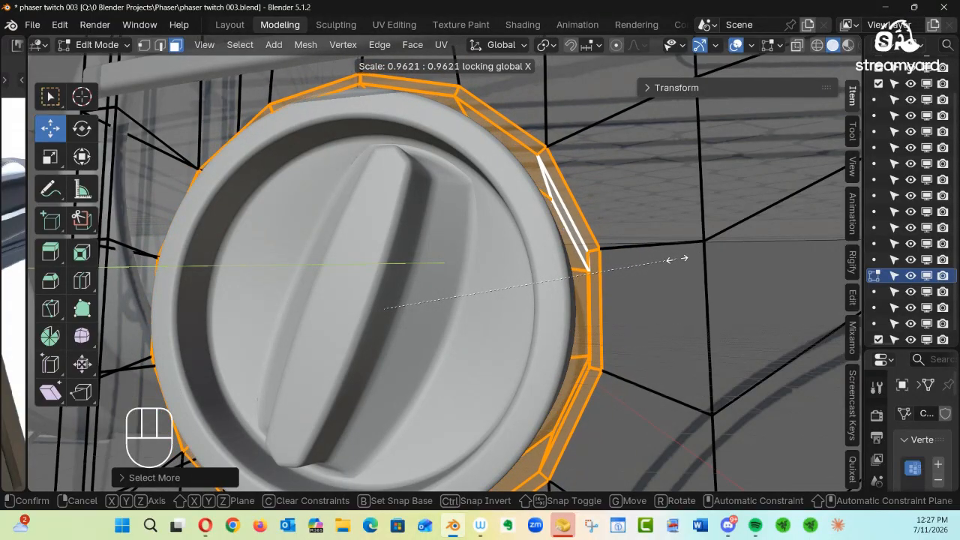
left_click(679, 260)
Switch editing to the Dilithum Chamber, shift its whole mesh slightly along positive Y to center it in the opening, and return to Object Mode
left_click_drag(678, 267, 521, 270, "alt")
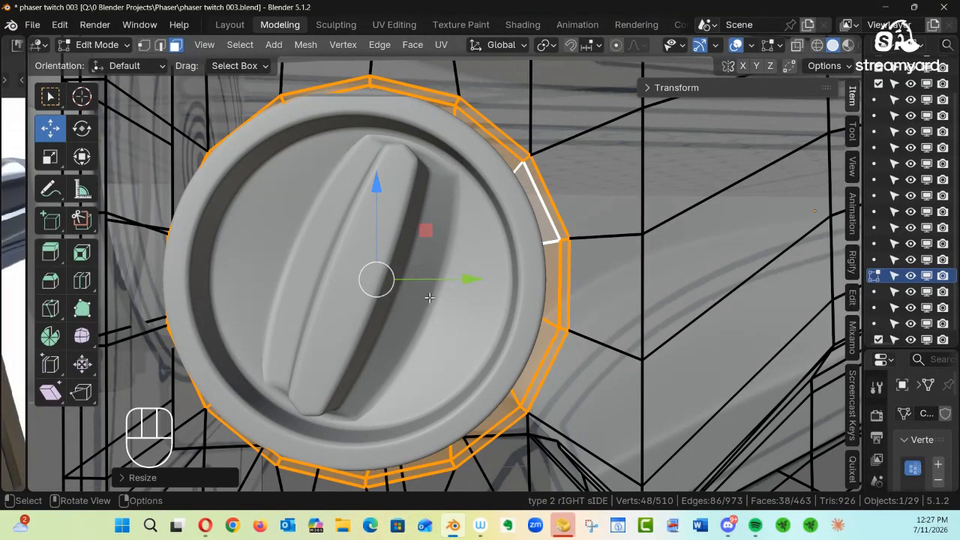
key("alt")
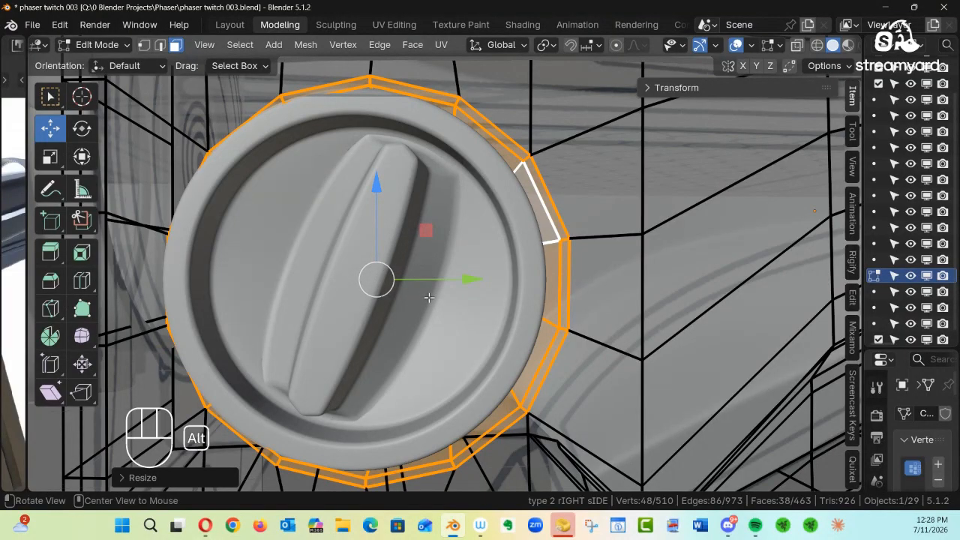
key("alt+q")
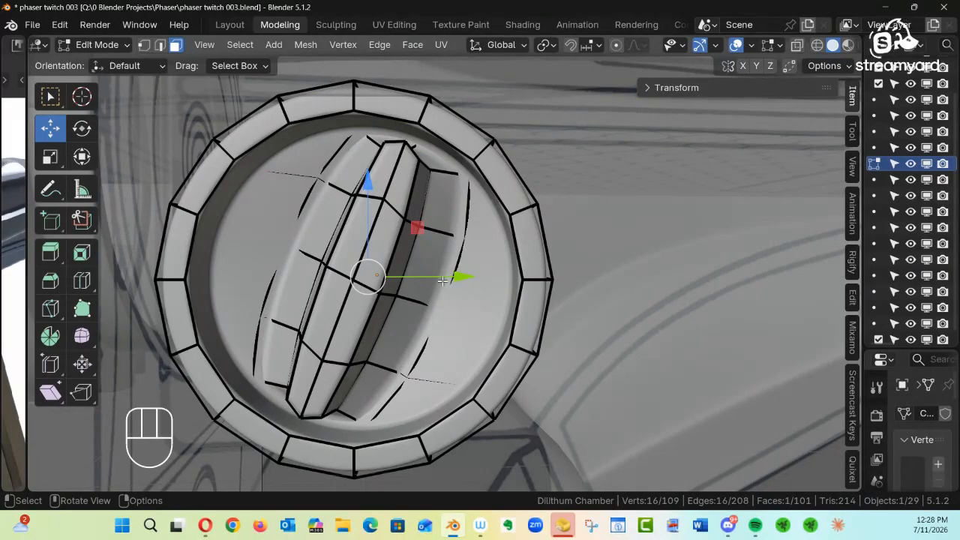
key("a")
left_click(456, 279)
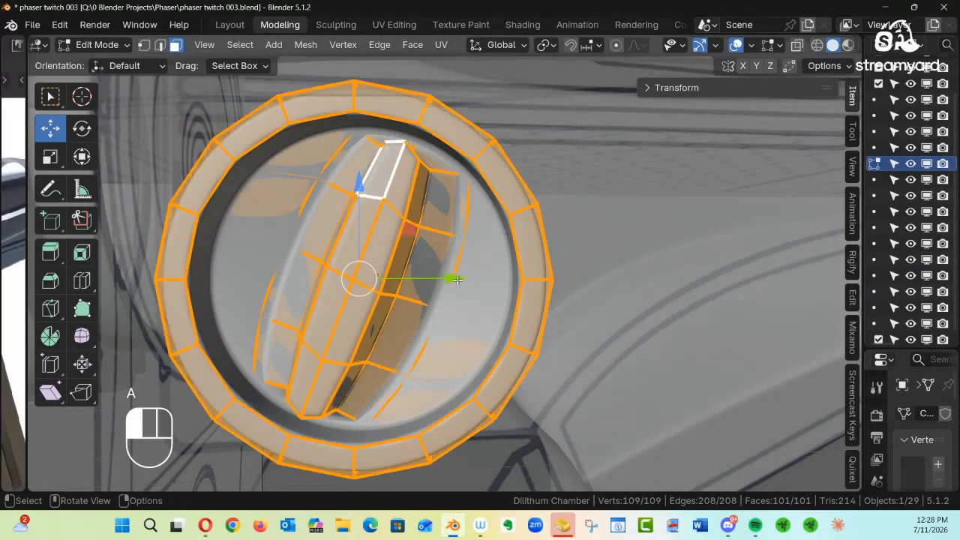
left_click_drag(459, 279, 473, 280)
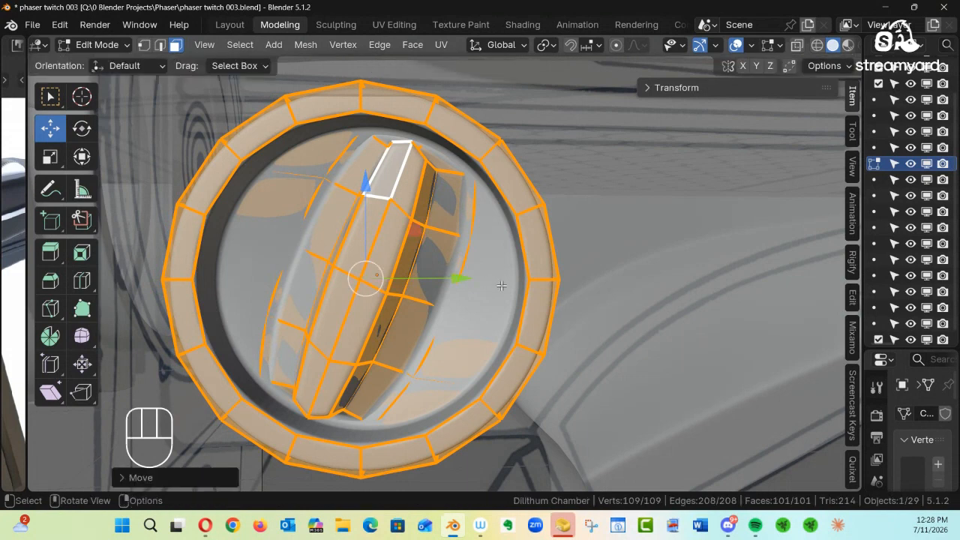
key("alt")
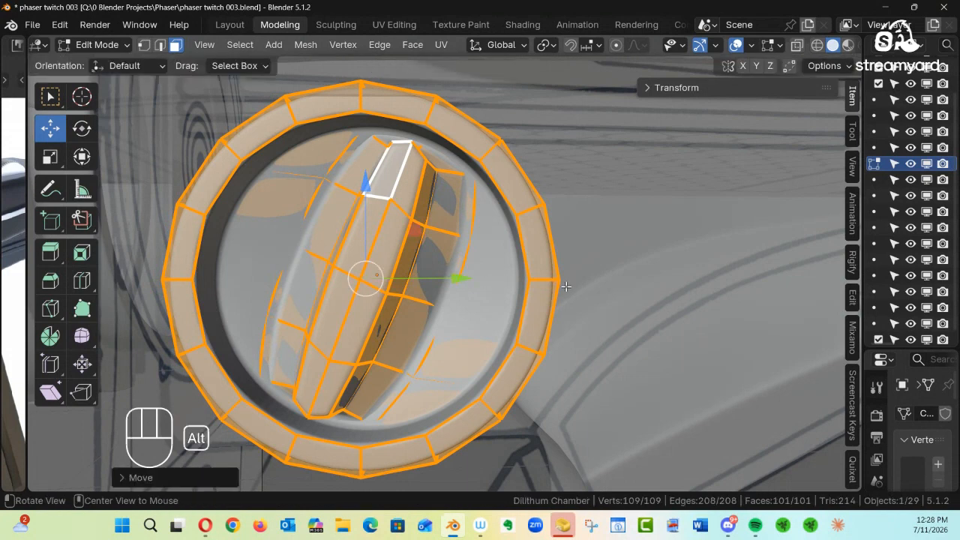
key("alt+q")
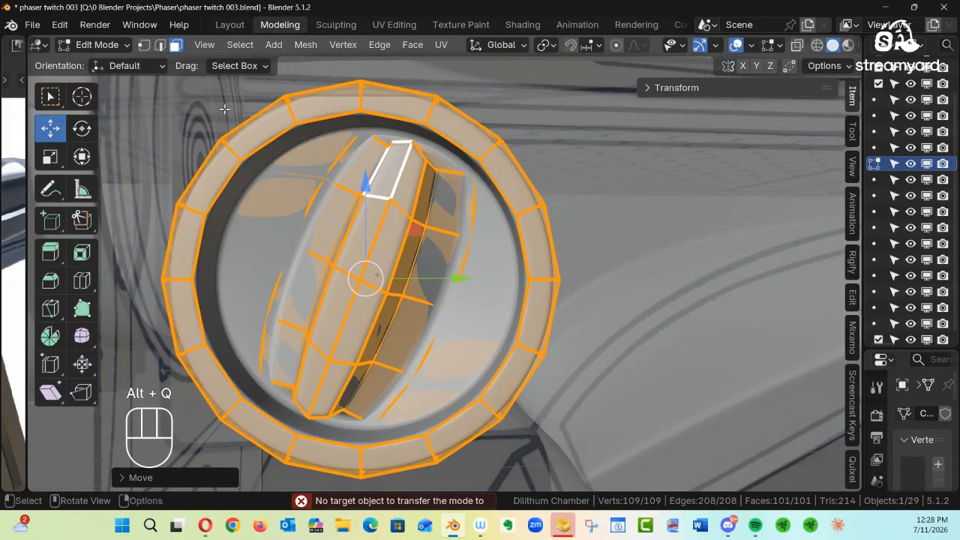
key("Tab")
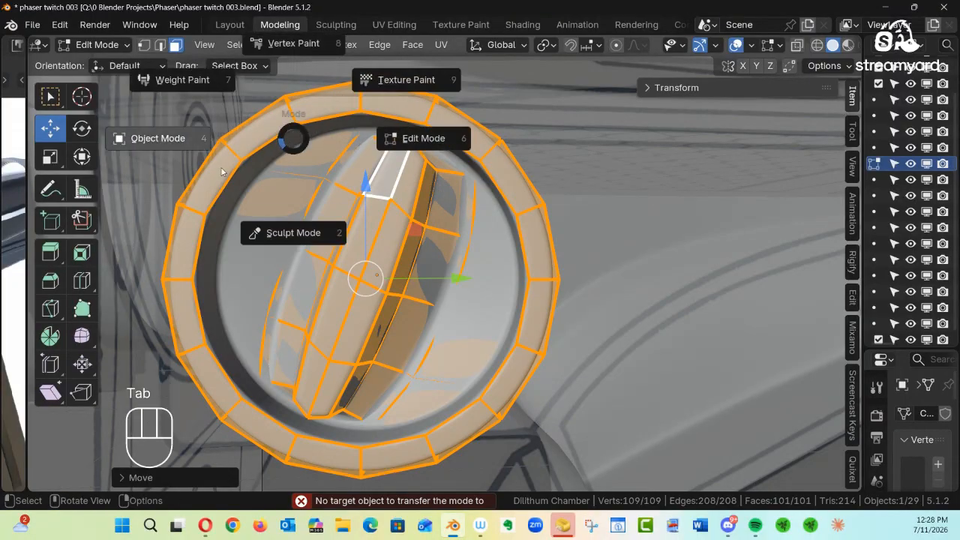
left_click(162, 145)
Examine the Dilithum Chamber's fit on the whole phaser from the front and the side
left_click_drag(526, 240, 487, 255, "ctrl+alt")
left_click_drag(487, 256, 628, 271, "ctrl+alt")
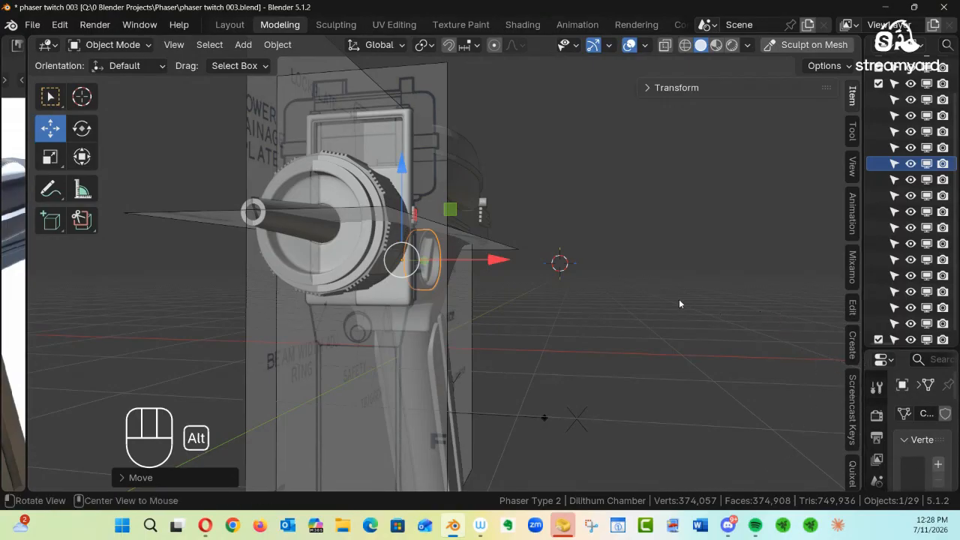
left_click_drag(675, 268, 559, 274, "alt")
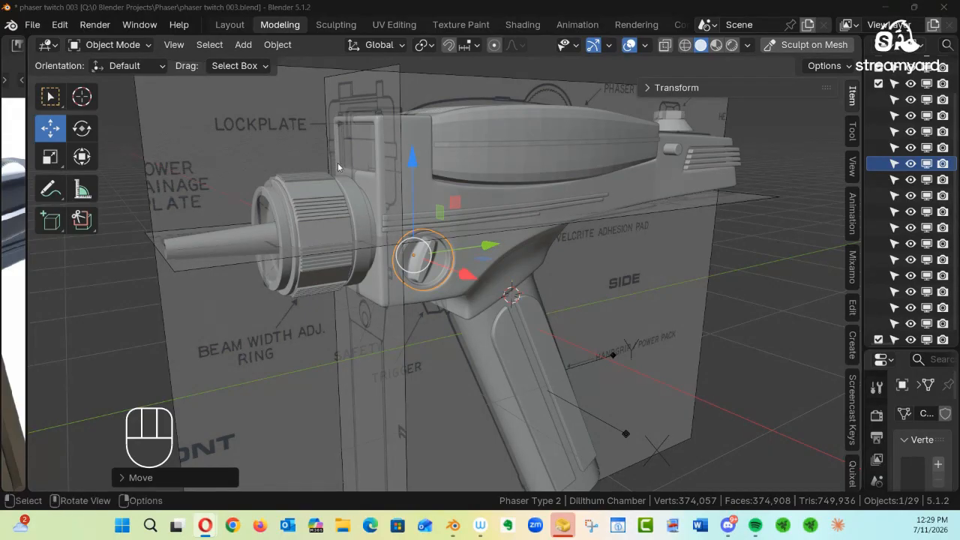
middle_click_drag(417, 286, 376, 276, "alt")
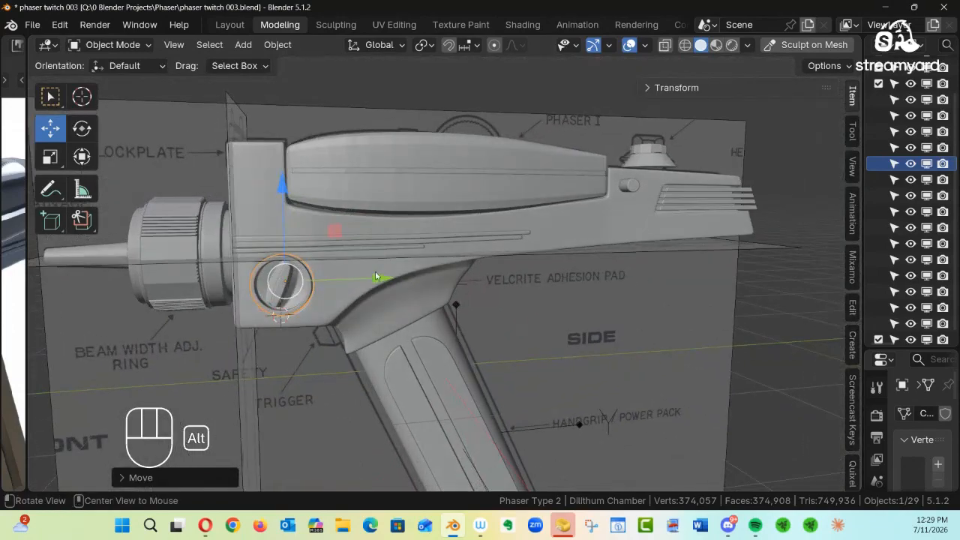
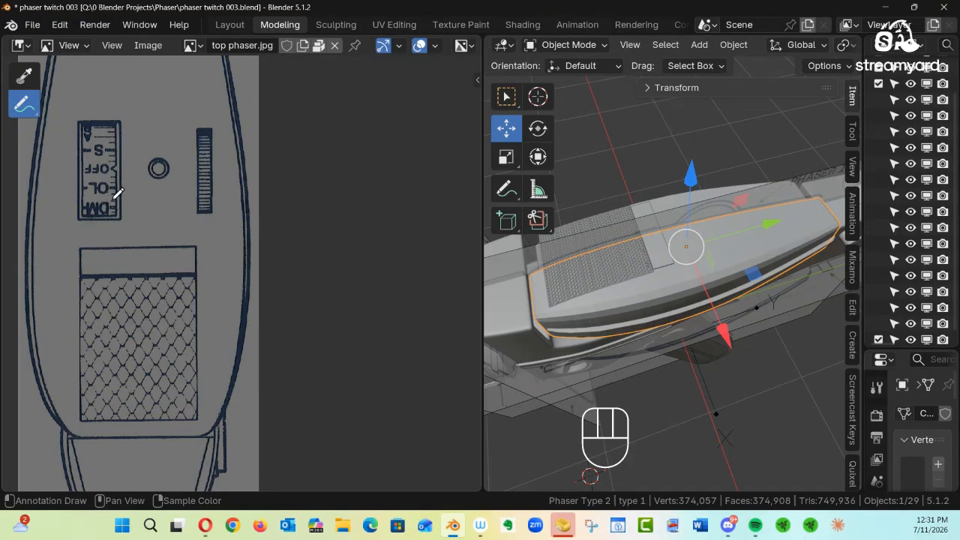
Widen the 3D viewport by narrowing the image editor, bringing the type 1 body into side view
key("alt")
middle_click_drag(540, 285, 633, 211, "alt")
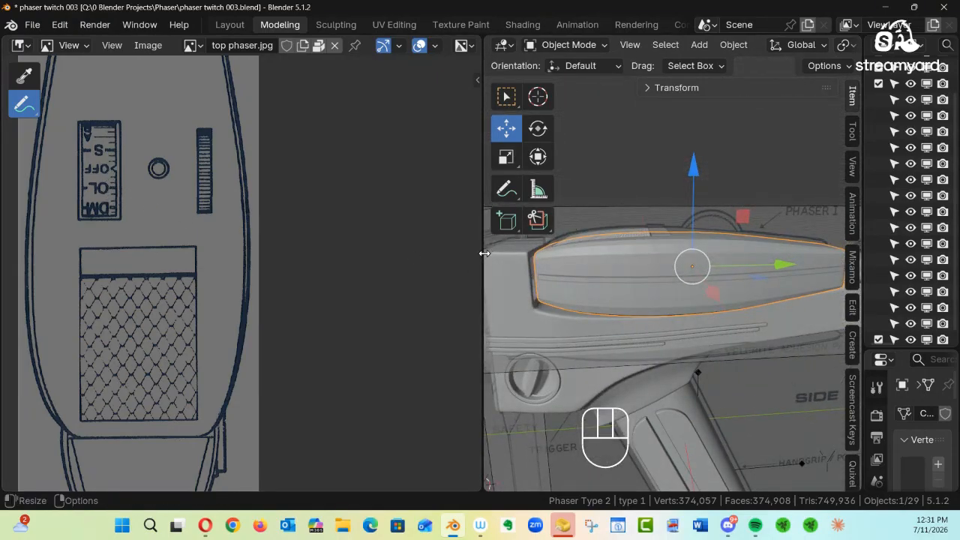
left_click_drag(479, 255, 136, 259)
middle_click_drag(221, 277, 472, 278, "alt")
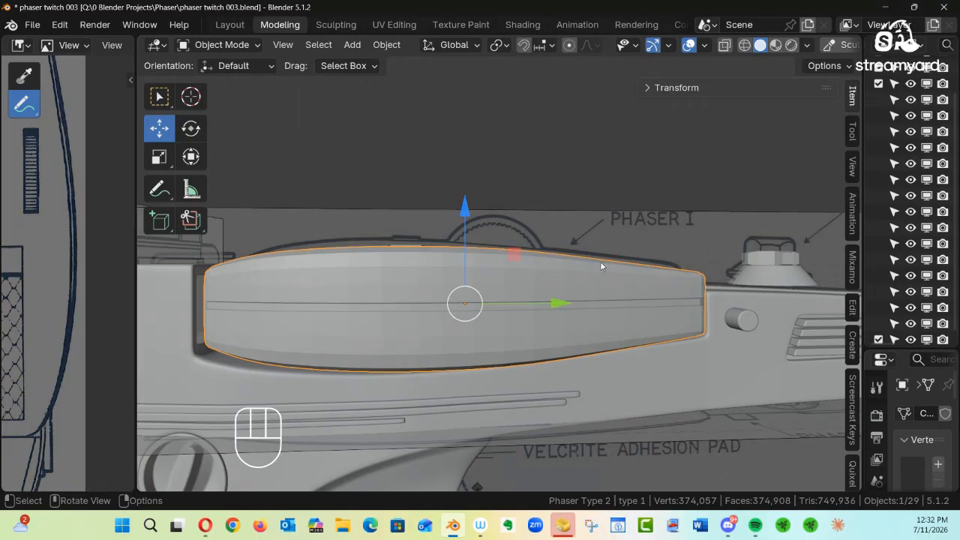
In the outliner, collapse the Phaser Type 2 collection, make Phaser Type 1 active and expanded, and select its type 1 object
left_click_drag(862, 259, 602, 254)
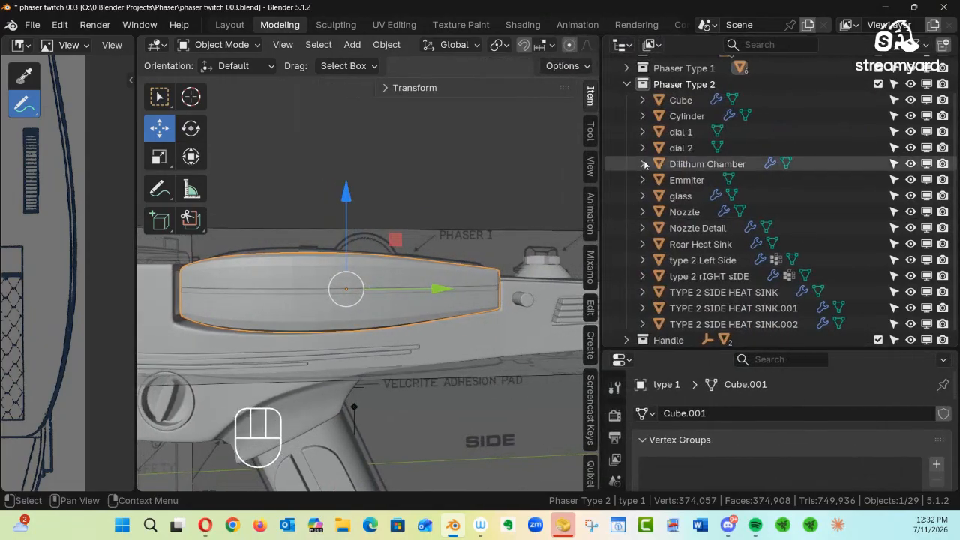
left_click(627, 85)
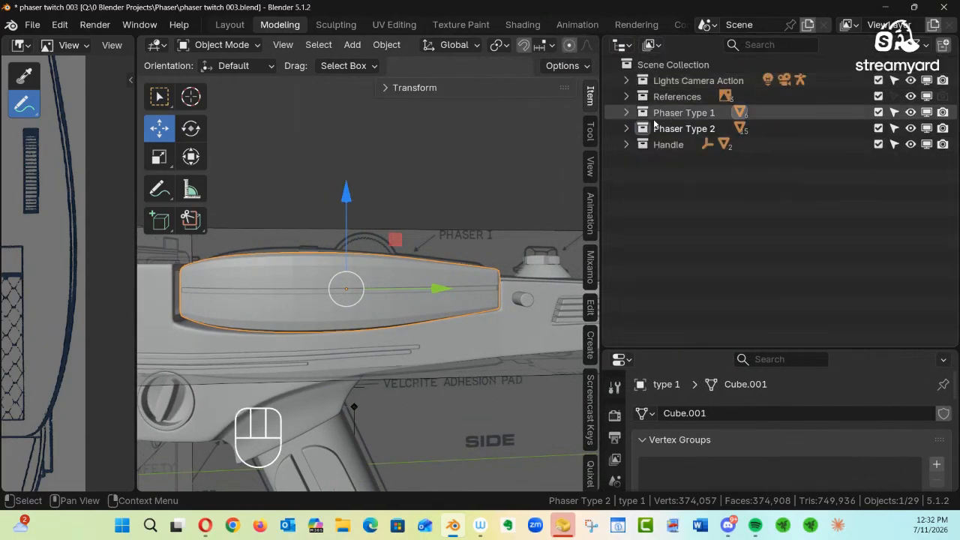
left_click(676, 114)
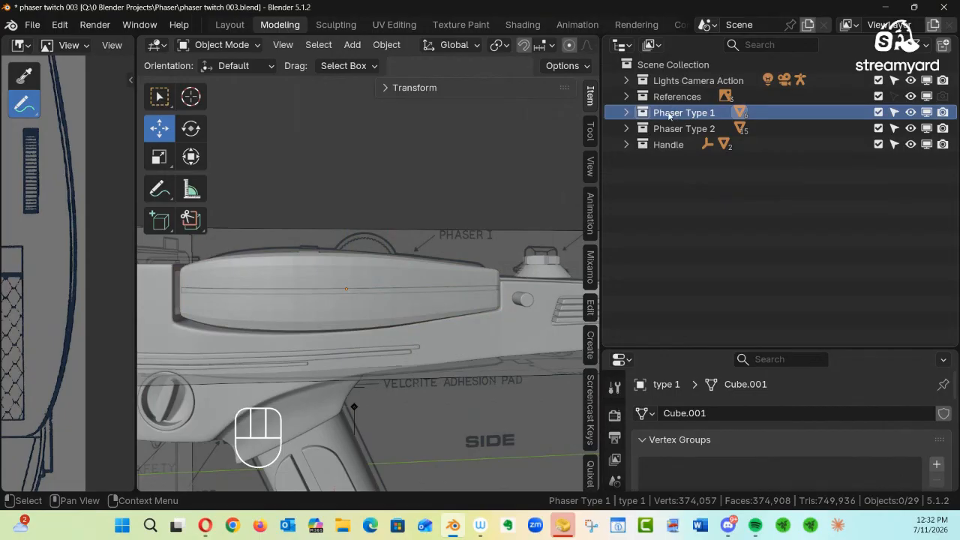
left_click(626, 112)
left_click_drag(679, 129, 690, 137)
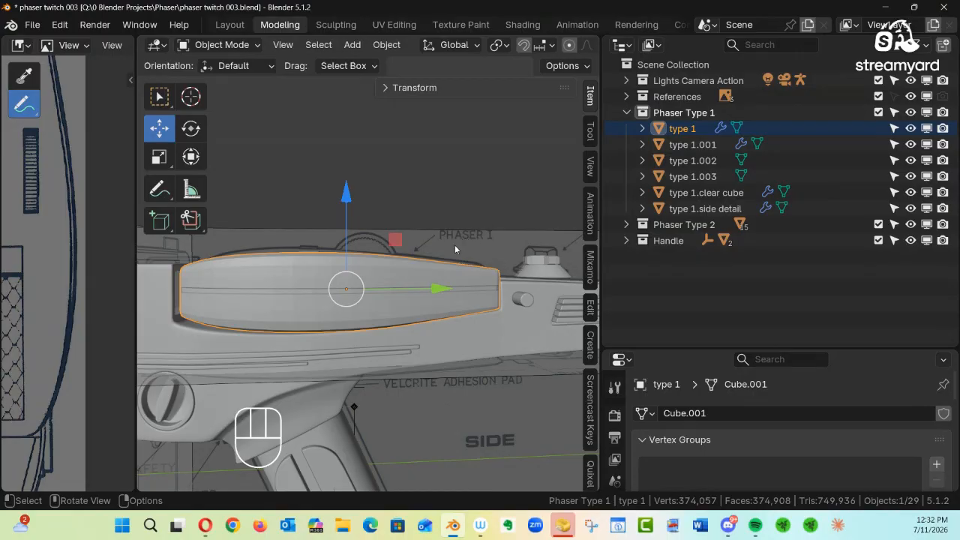
left_click_drag(602, 268, 781, 270)
Turn on X-ray, switch to the right orthographic view, and snap the 3D cursor to the selected type 1 object
middle_click_drag(460, 286, 438, 262, "ctrl+alt")
key("alt+z")
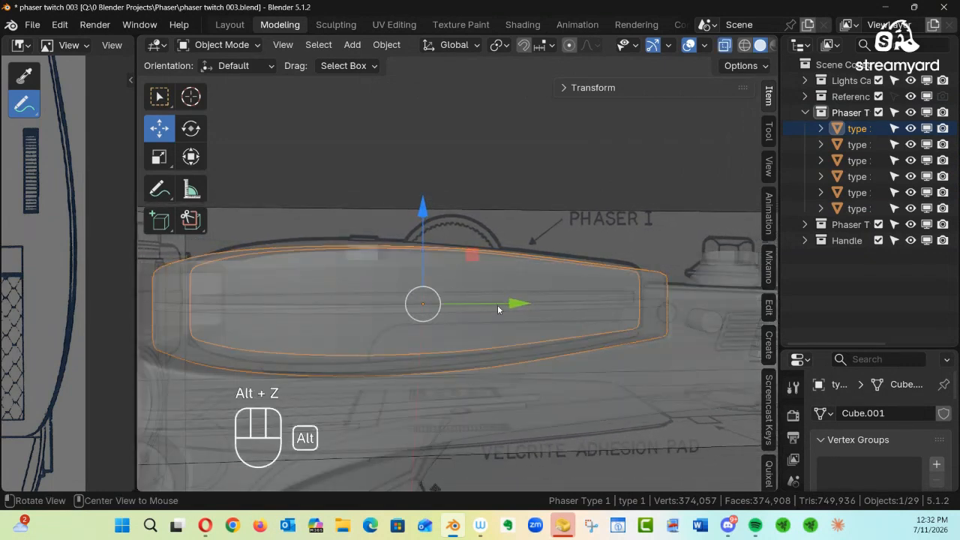
middle_click_drag(501, 321, 520, 291, "ctrl+alt")
key("KP_3")
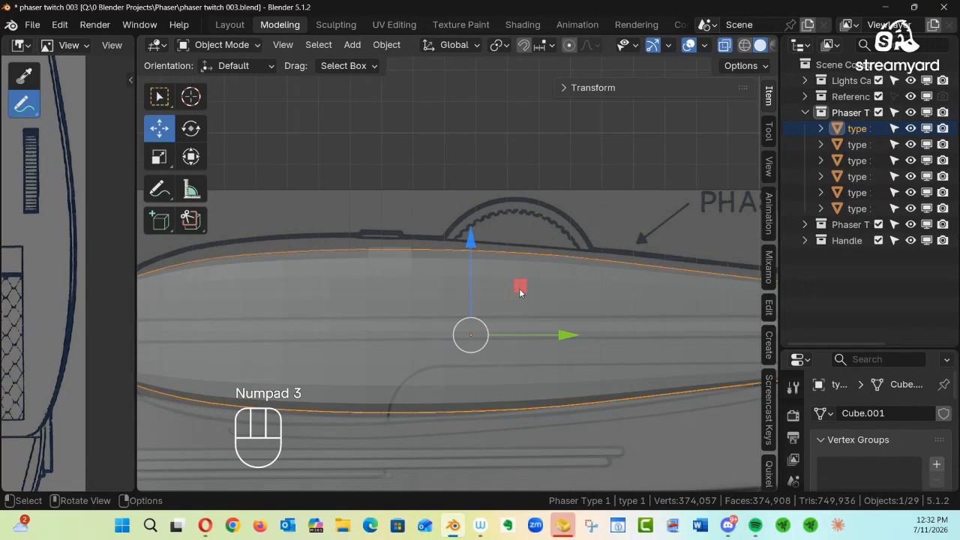
key("shift+s")
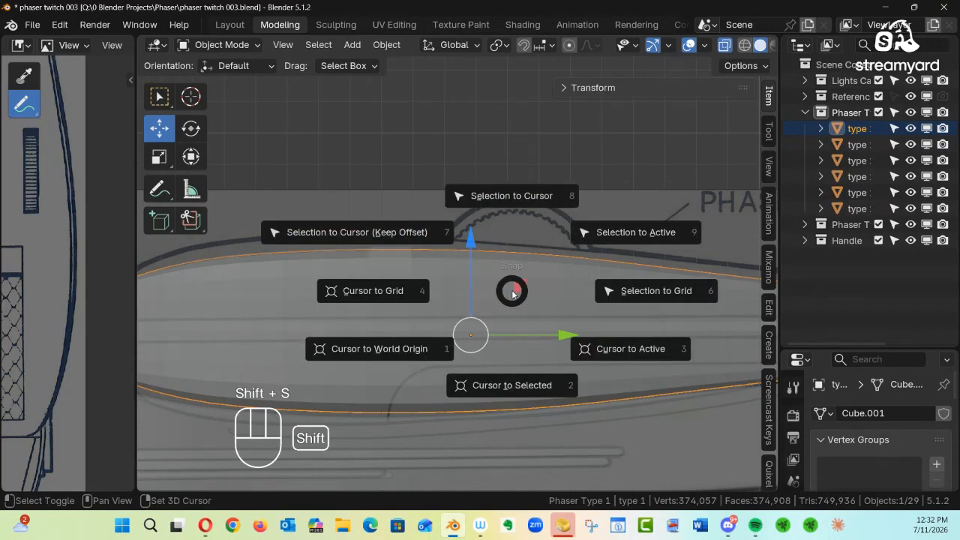
left_click(519, 386)
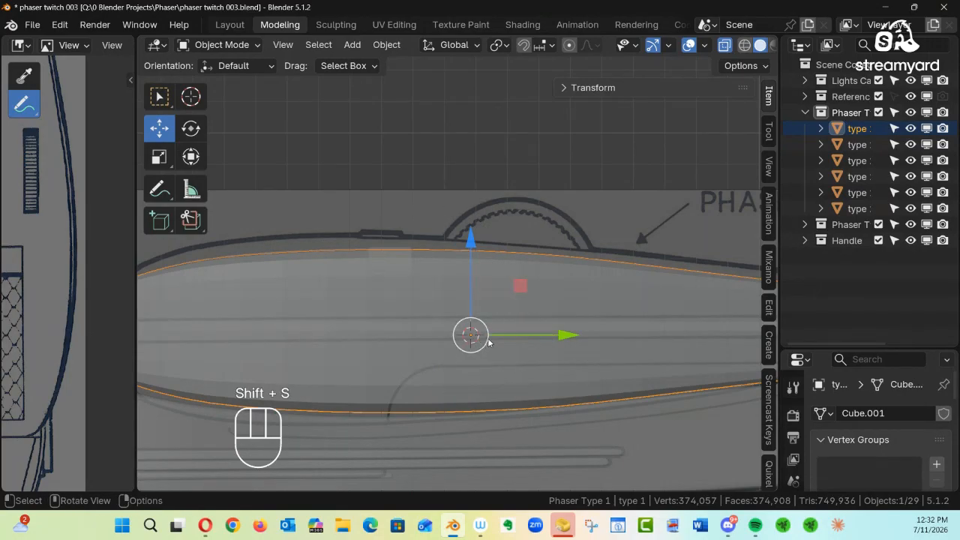
key("shift+a")
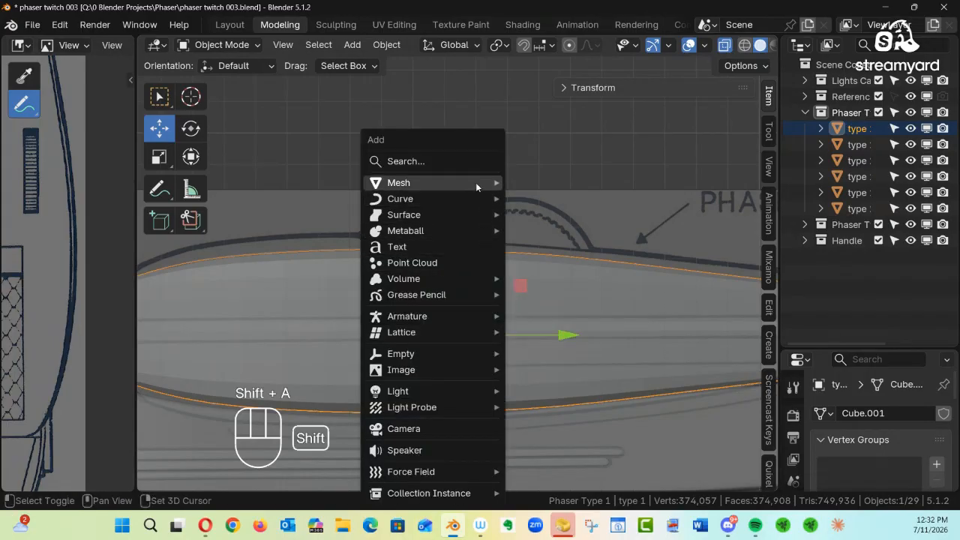
mouse_move(475, 183)
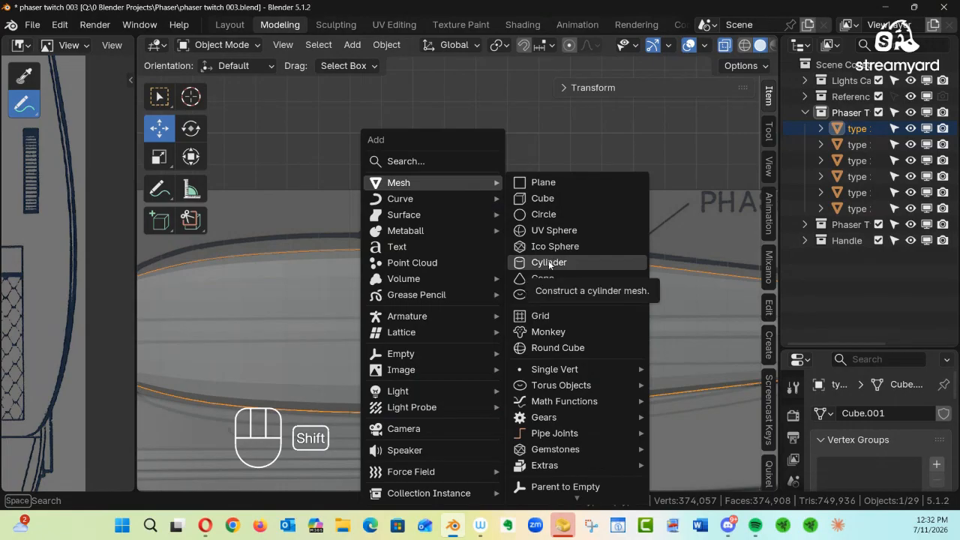
left_click(547, 263)
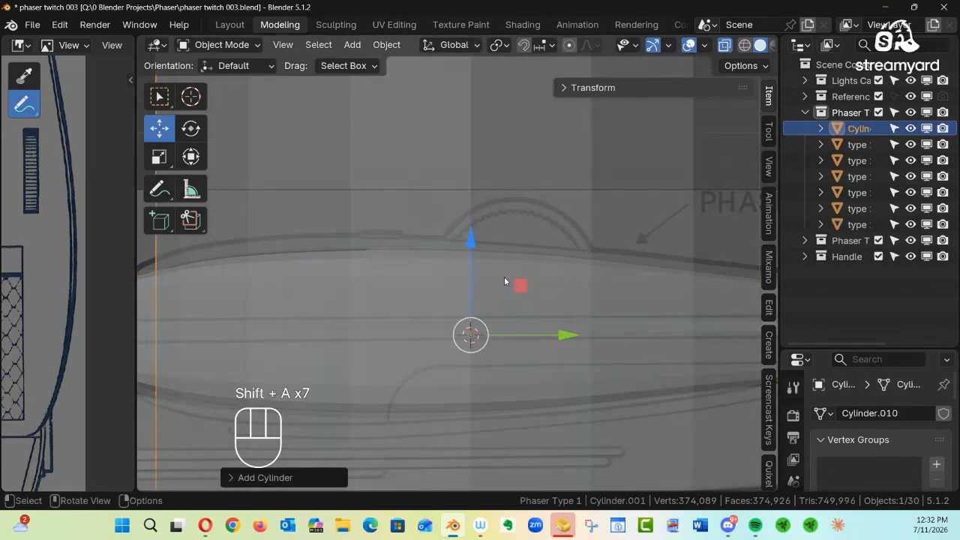
key("r")
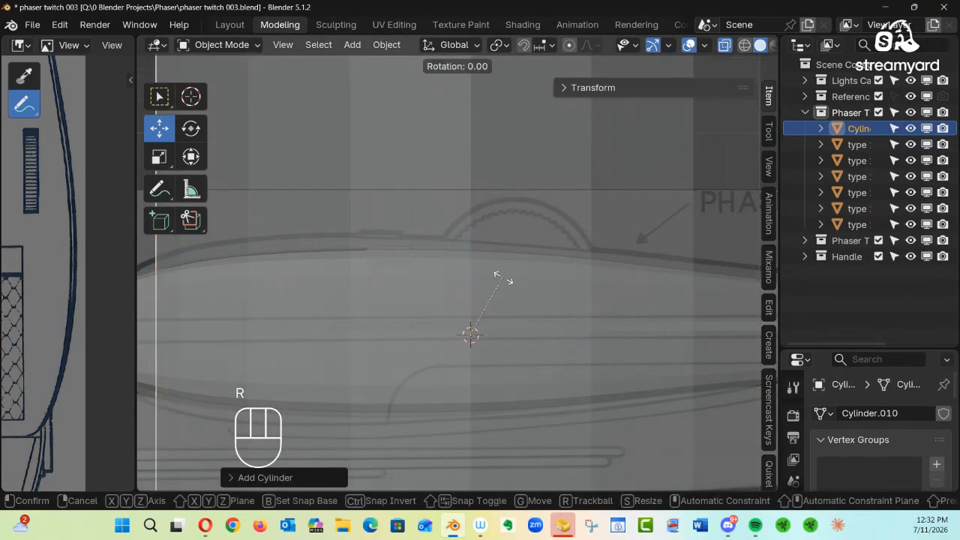
type("y90")
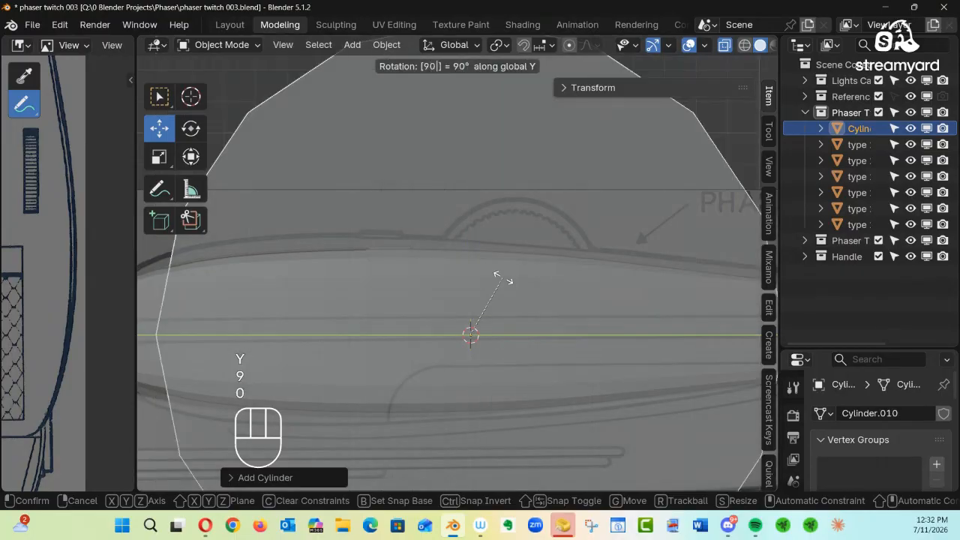
left_click(505, 279)
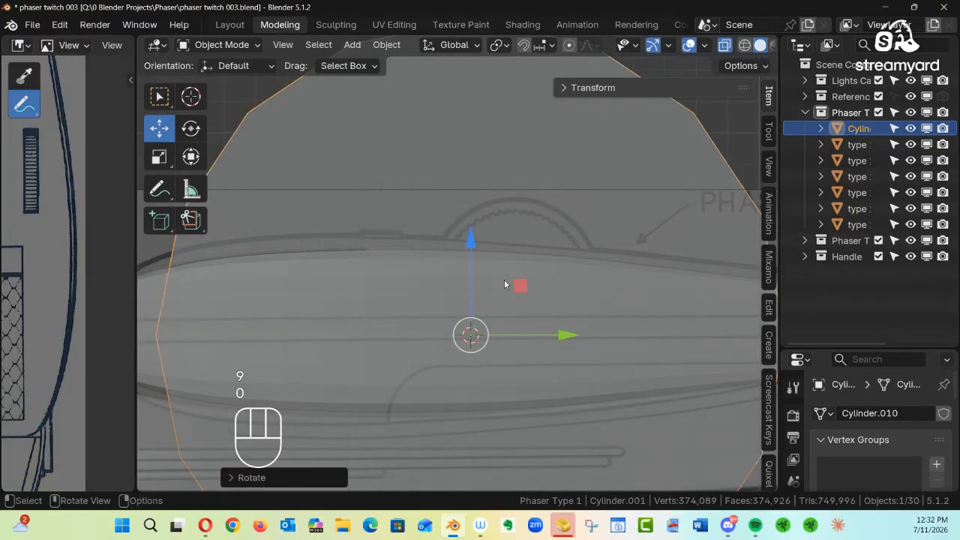
left_click(232, 478)
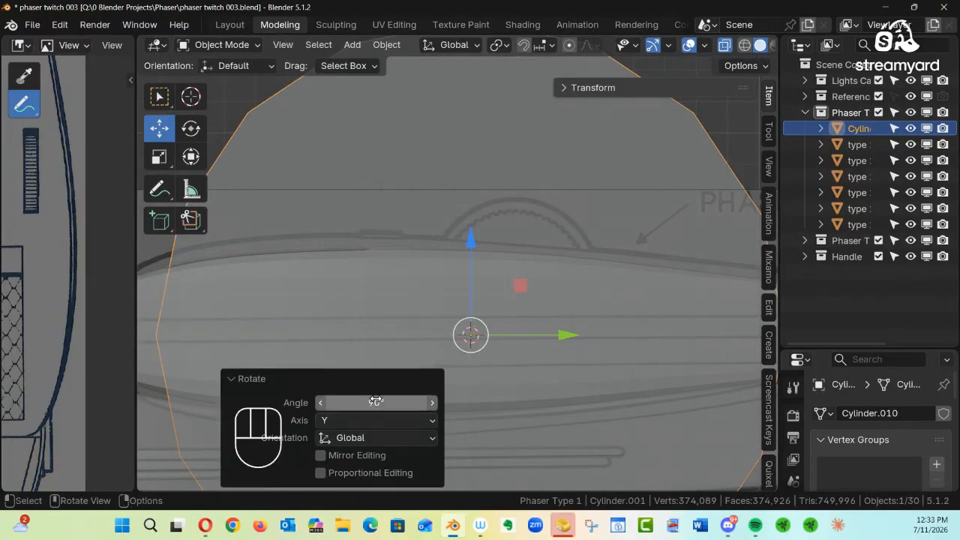
left_click(231, 379)
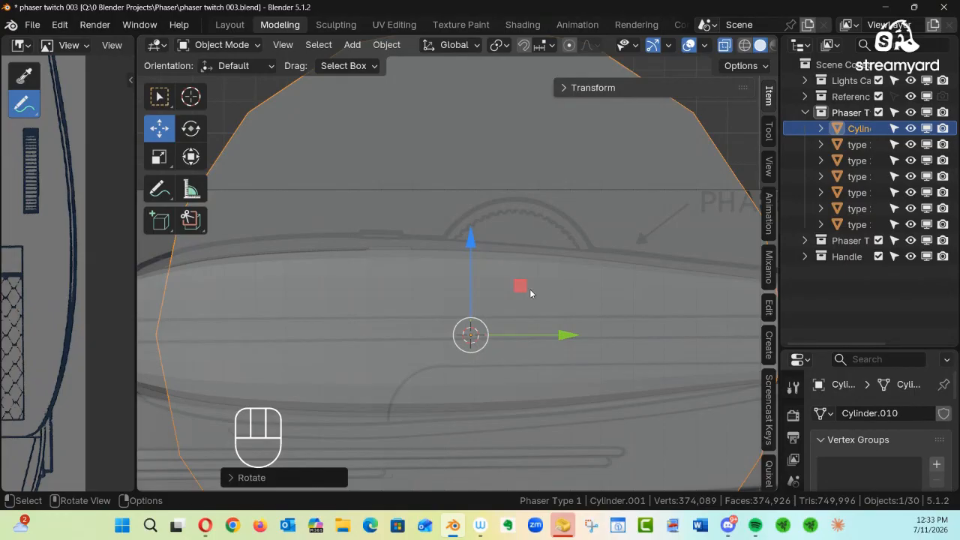
key("Delete")
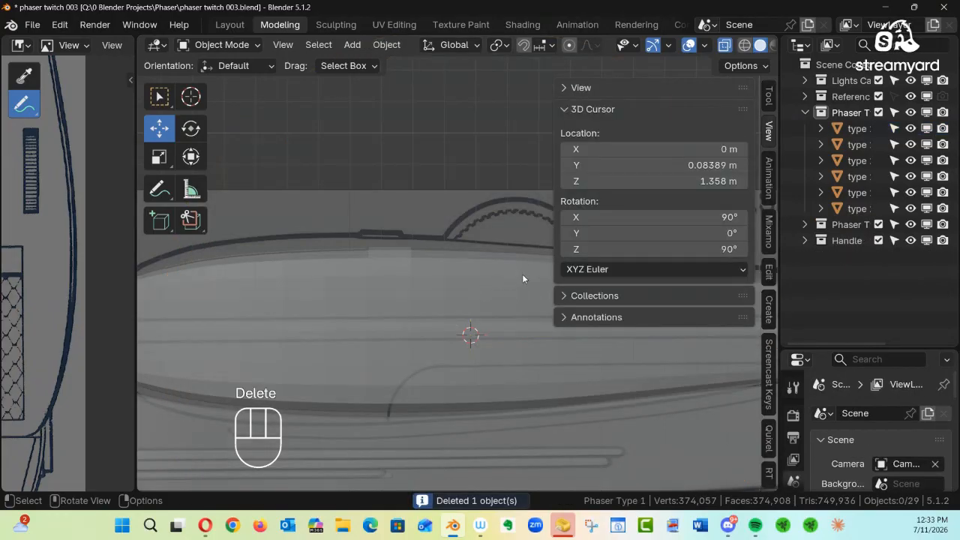
Hide the 3D viewport's sidebar and bring up the mesh primitives for adding a new object at the 3D cursor
key("n")
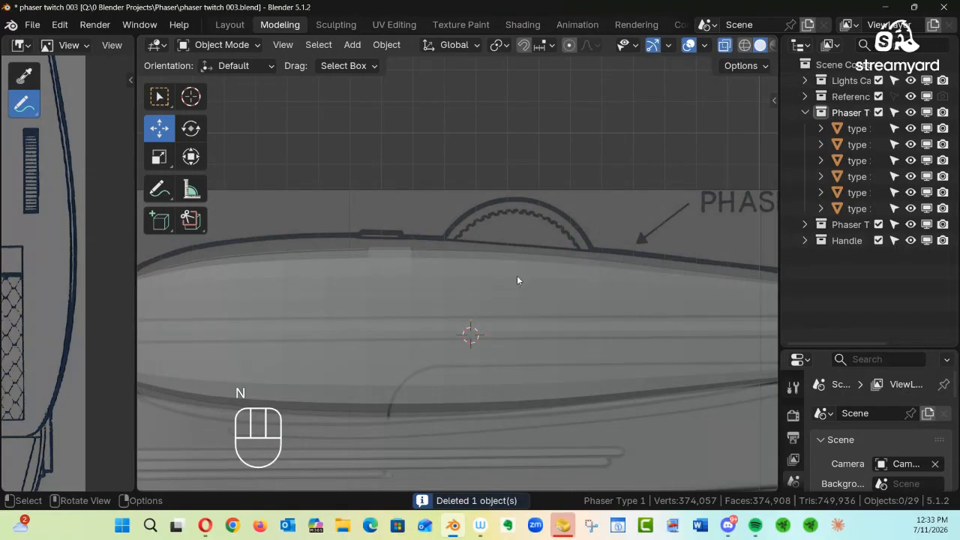
key("shift+a")
mouse_move(514, 184)
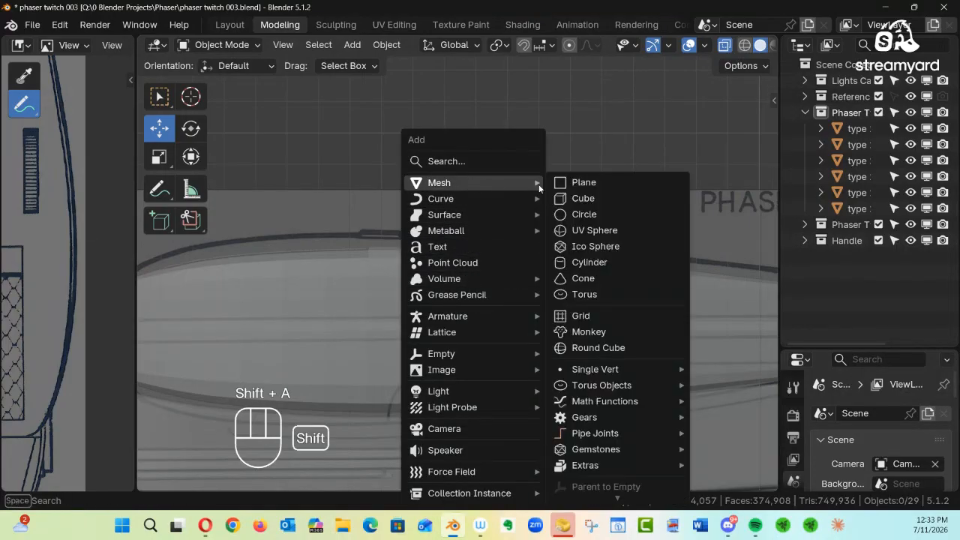
Add a cylinder mesh with 32 vertices to the scene
left_click(585, 262)
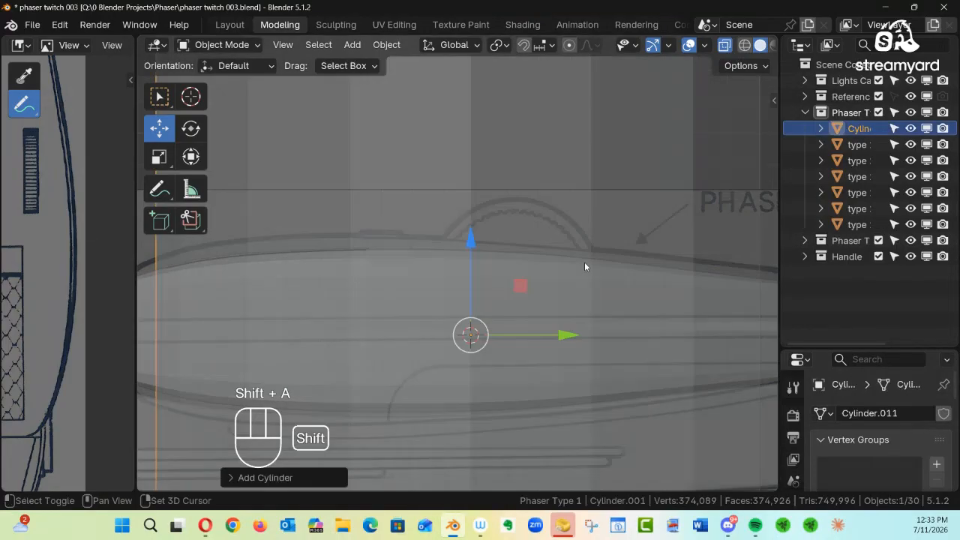
left_click(236, 477)
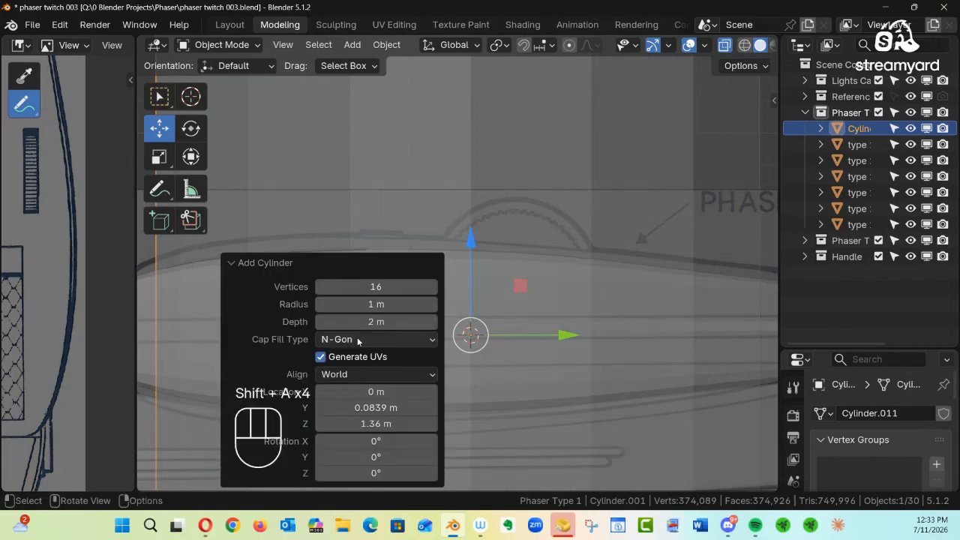
left_click(382, 286)
type("32")
key("Return")
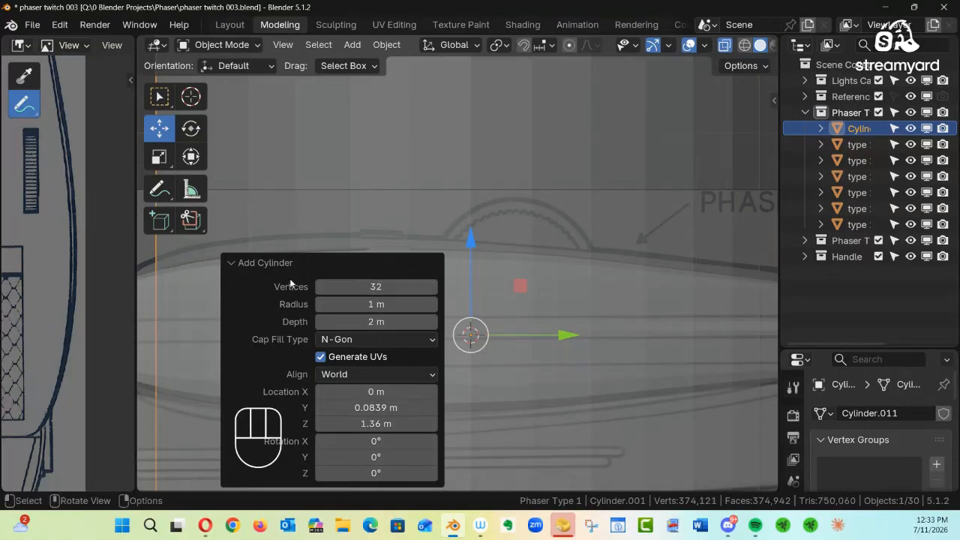
left_click(233, 264)
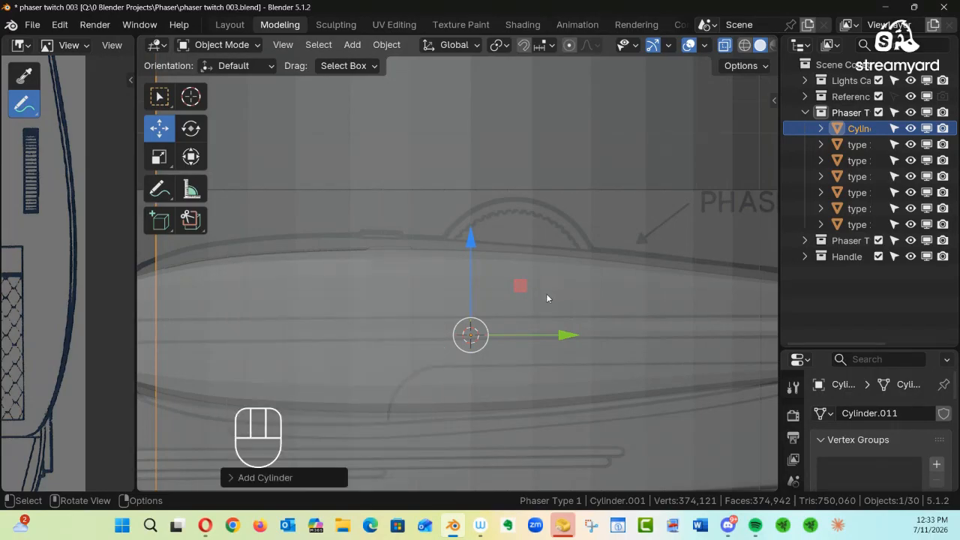
Rotate the new cylinder 90 degrees about the Y axis
key("r")
key("y")
key("9")
key("0")
key("Return")
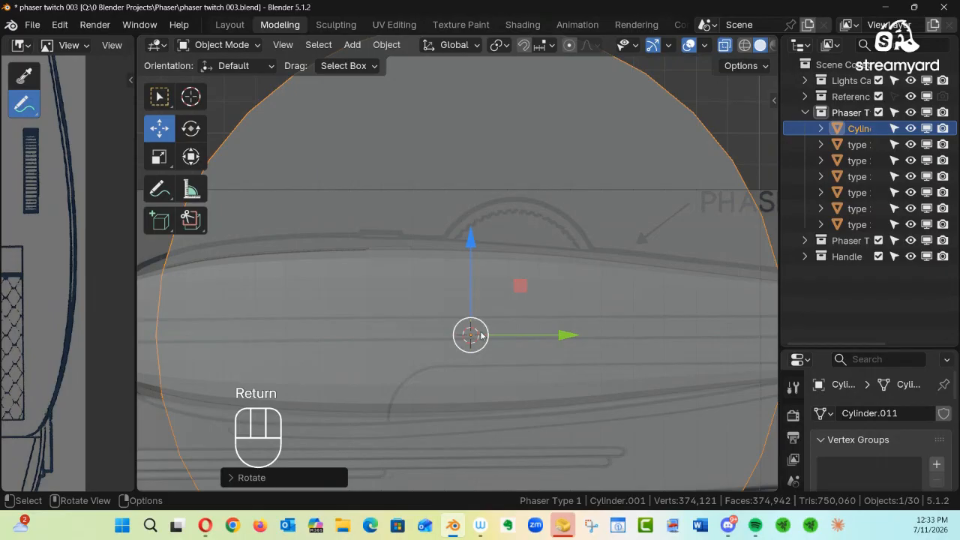
Move the cylinder onto the round dial in the side-view reference and scale it uniformly to about 0.25
mouse_move(483, 336)
left_mouse_down()
mouse_move(507, 269)
mouse_move(523, 255)
mouse_move(524, 273)
mouse_move(474, 308)
mouse_move(466, 327)
left_mouse_up()
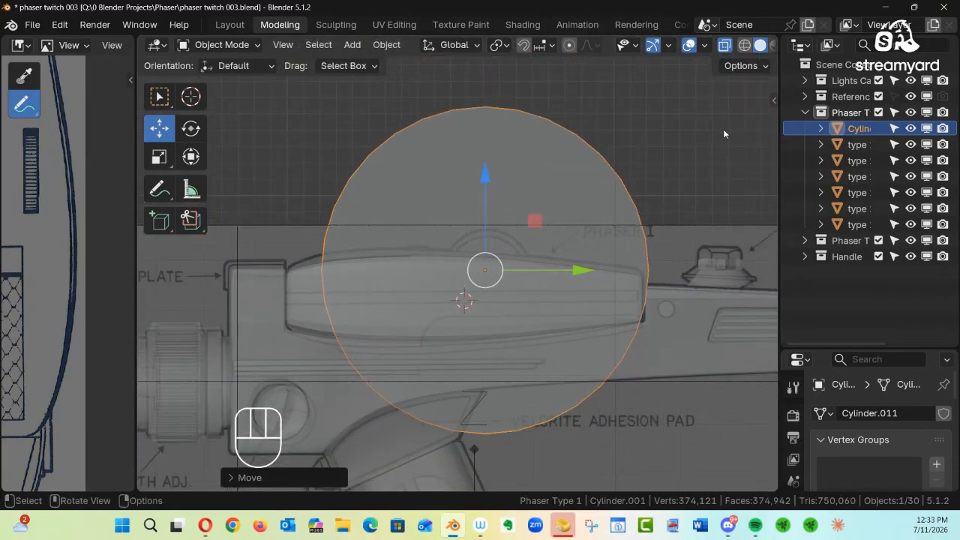
key("s")
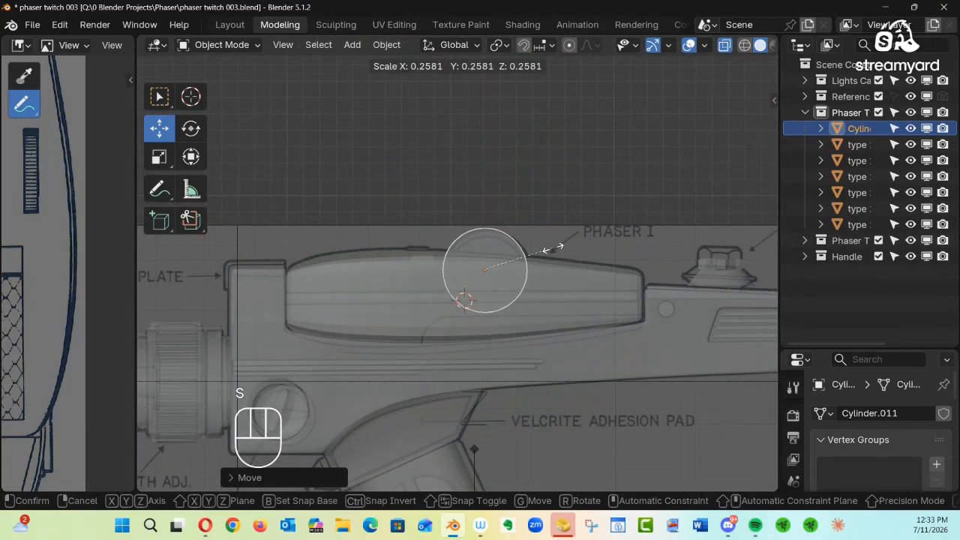
left_click(549, 250)
left_click_drag(491, 275, 490, 272)
key("KP_3")
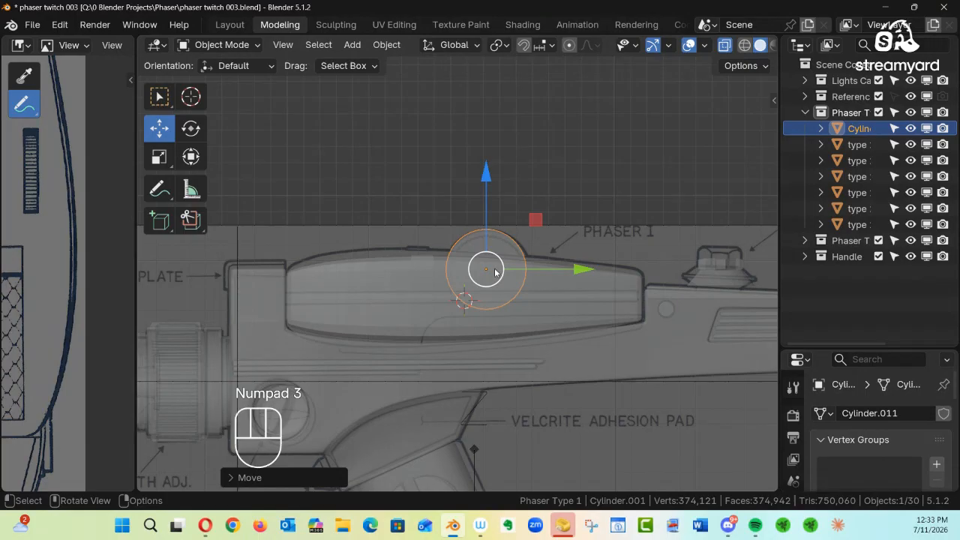
In the front view, move the cylinder over the dial outline along X and scale it to about 0.44 along X
key("KP_1")
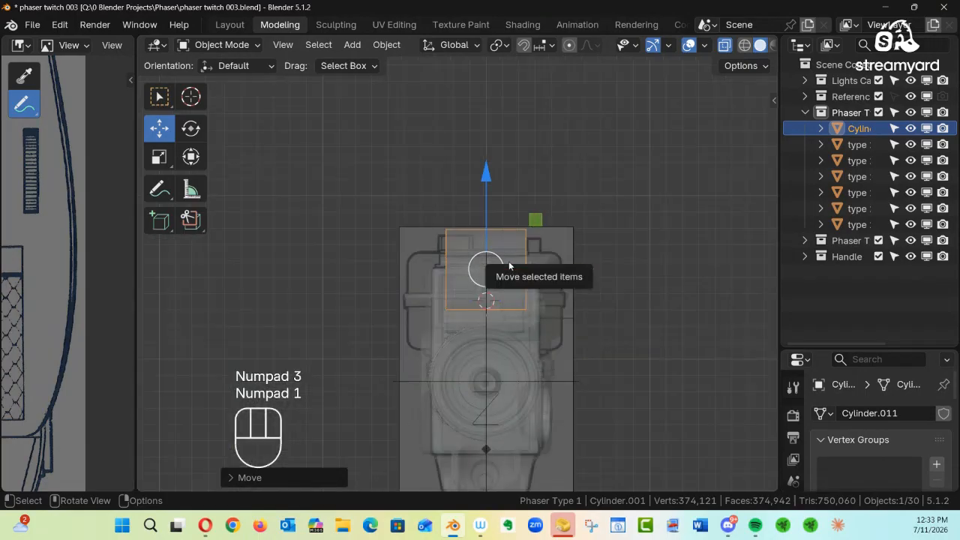
left_click_drag(509, 265, 519, 192, "ctrl+alt")
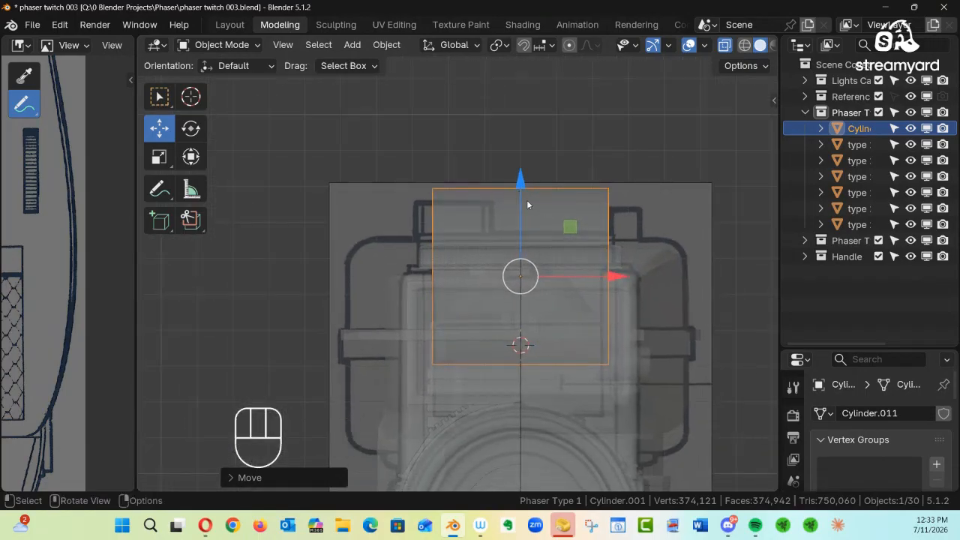
left_click_drag(619, 276, 547, 280)
key("s")
key("x")
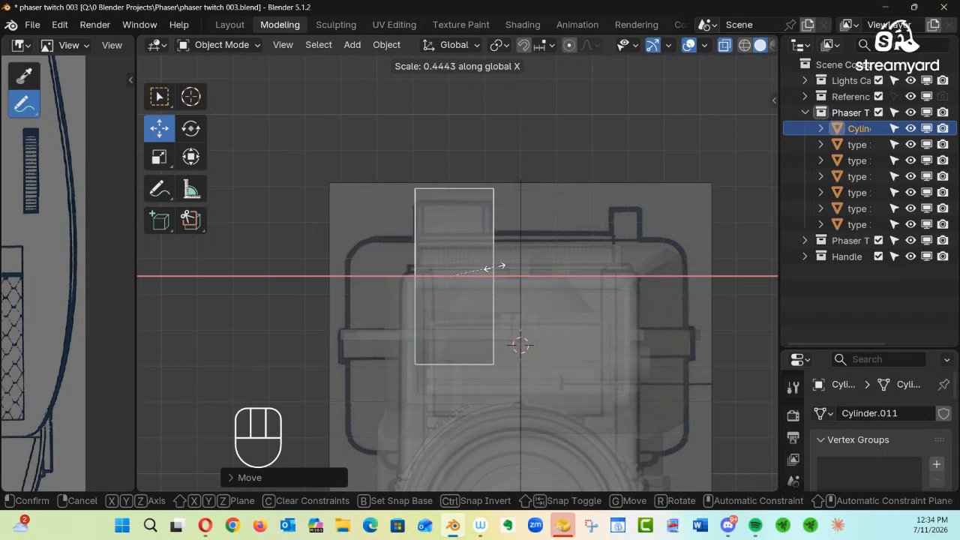
left_click(494, 267)
Scale the cylinder to about 0.85 with the X axis locked, so its height matches the front-view dial outline
key("s")
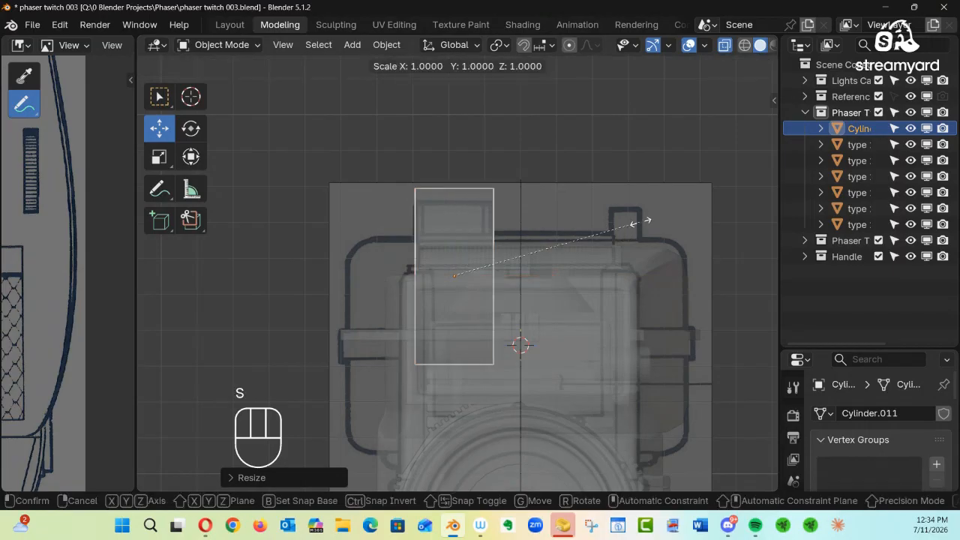
key("shift+x")
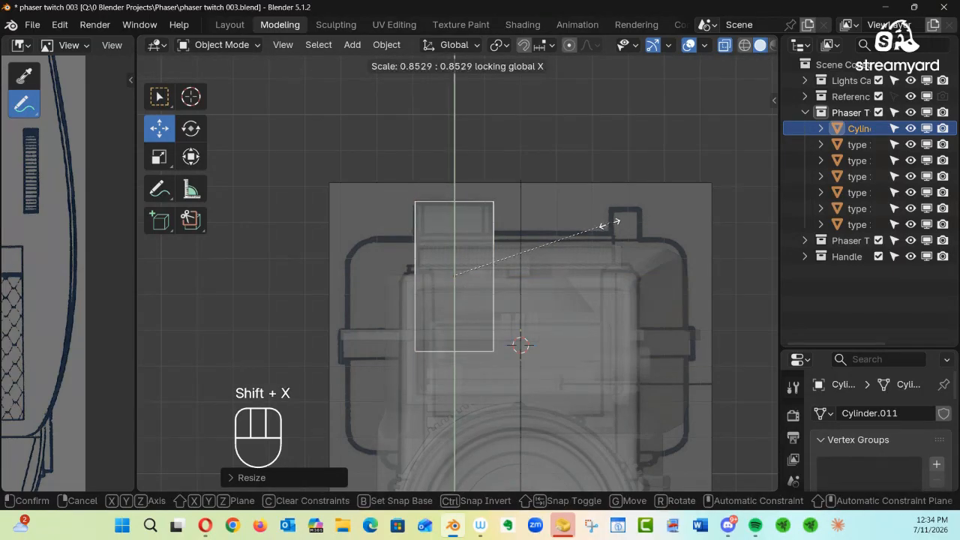
left_click(608, 222)
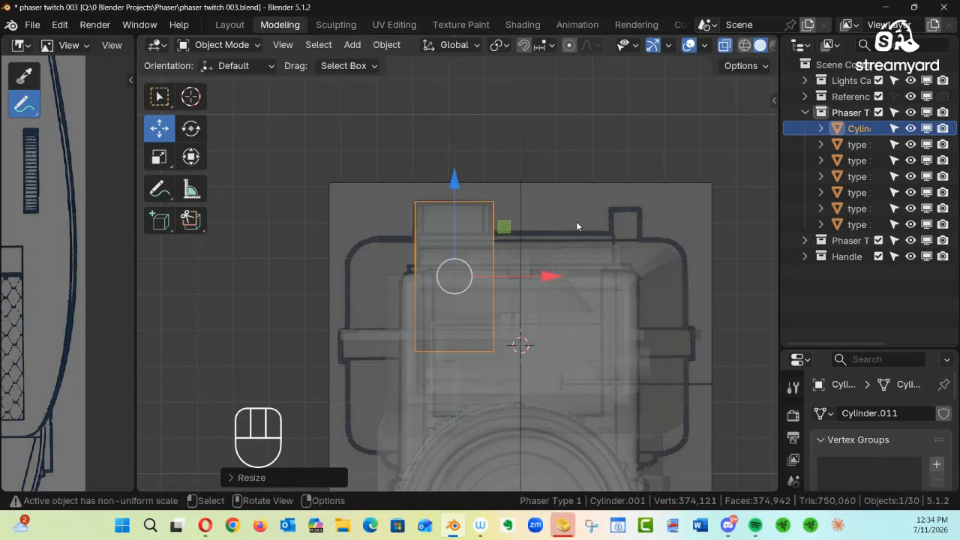
In the side view, enlarge the cylinder uniformly by about 1.2 and nudge it along Y to fit the dial's outer arc
middle_click_drag(543, 249, 583, 227, "alt")
key("KP_1")
key("KP_3")
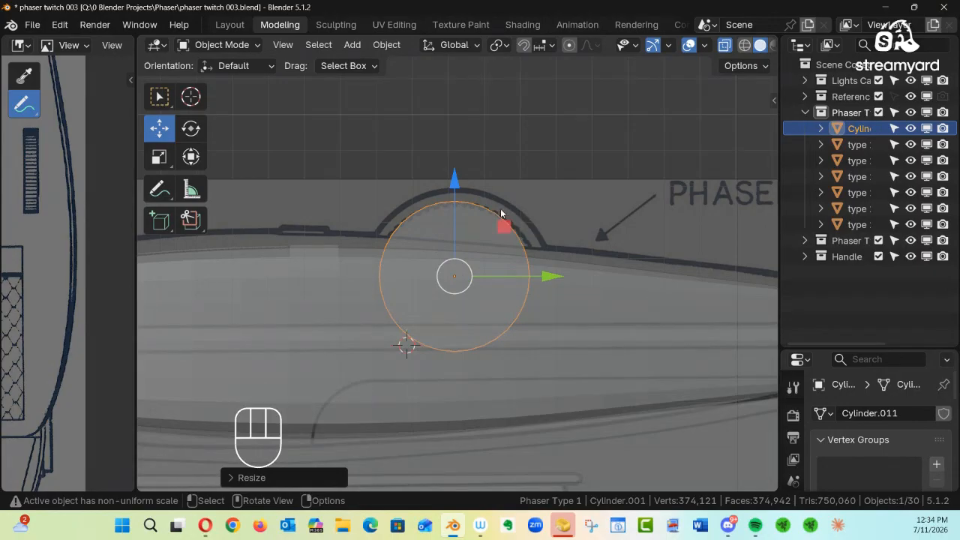
left_click_drag(503, 213, 405, 268, "ctrl+alt")
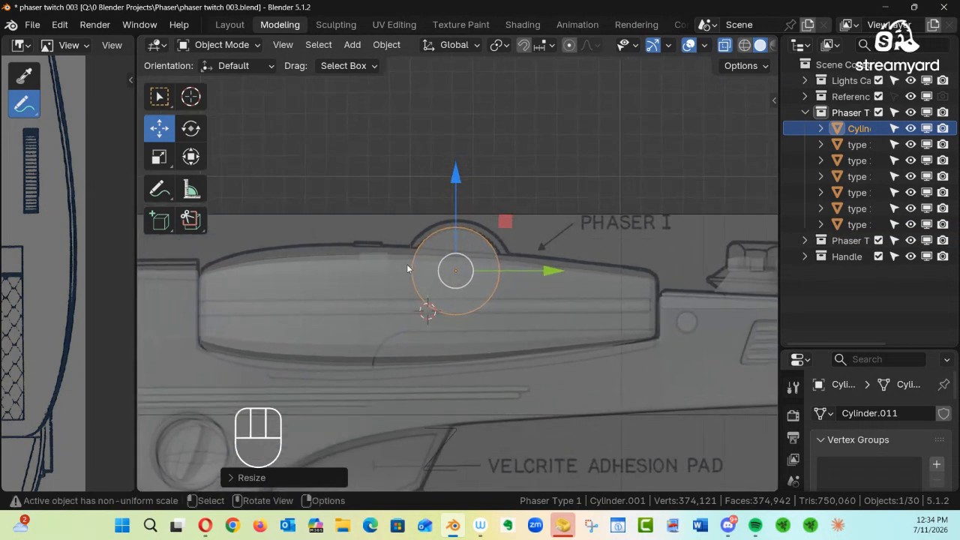
key("KP_1")
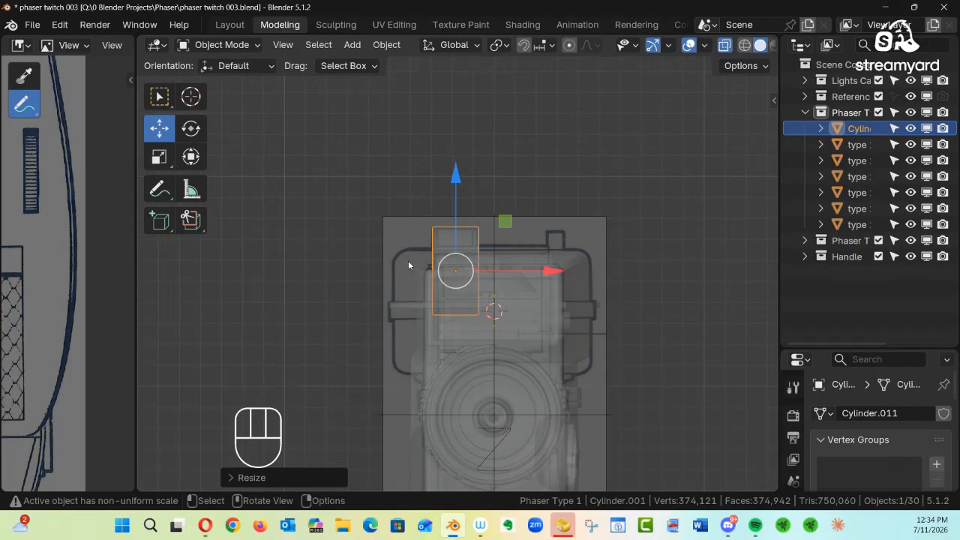
key("KP_3")
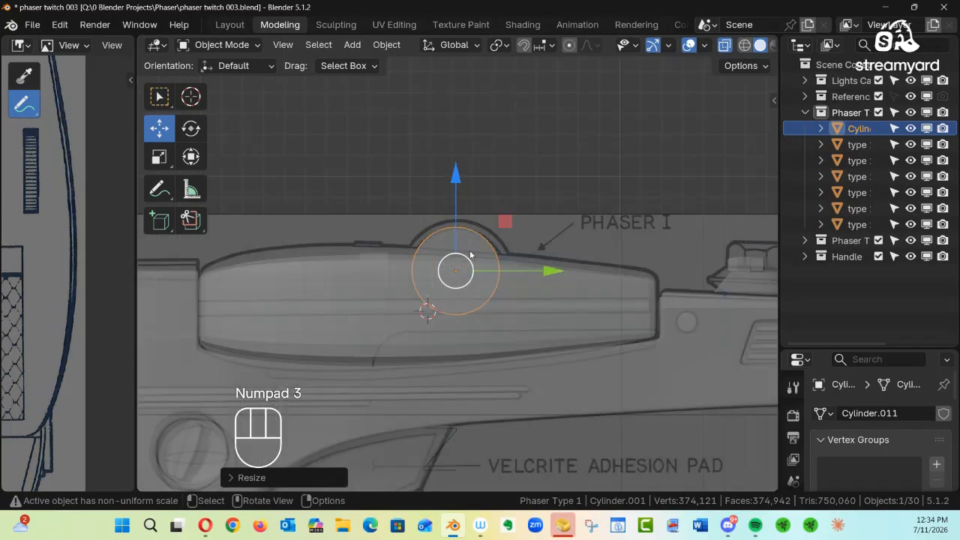
key("s")
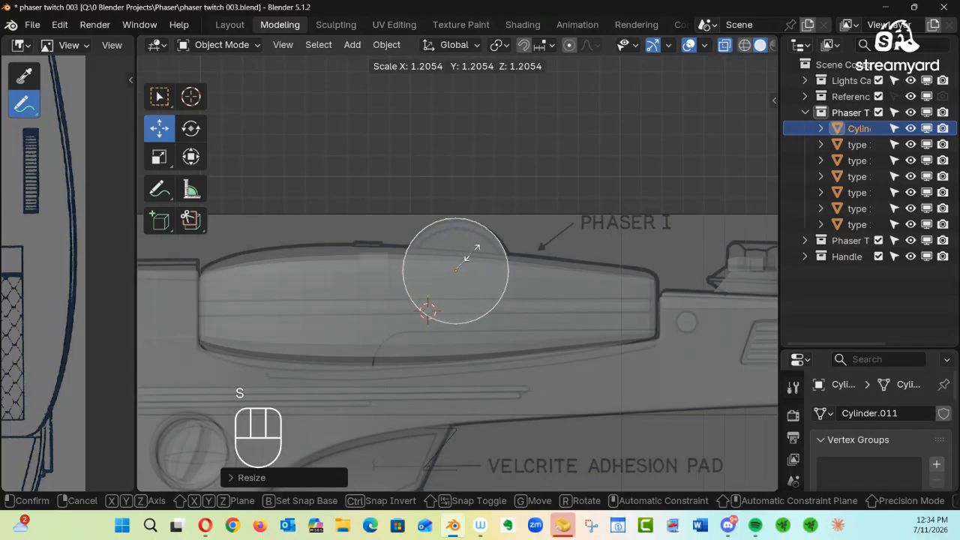
left_click(476, 247)
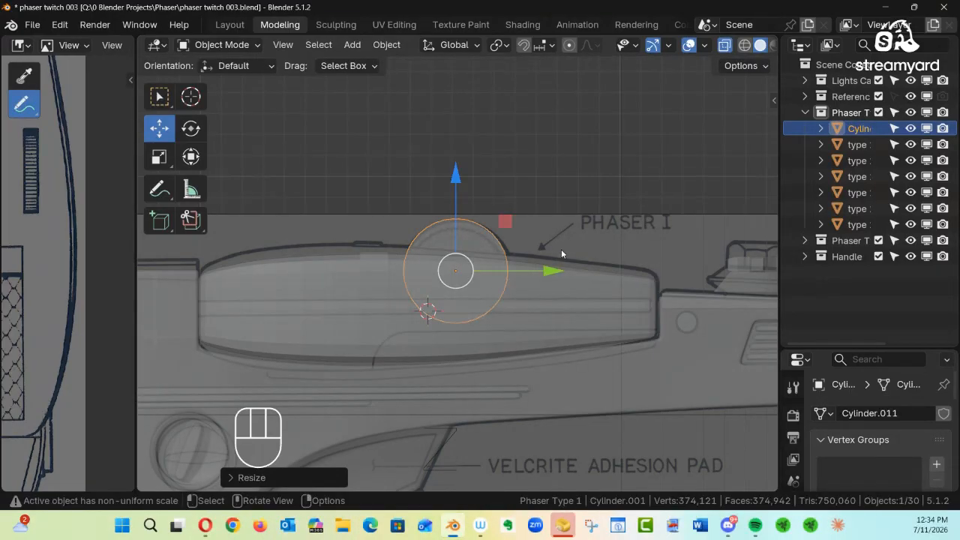
left_click_drag(553, 269, 555, 268)
In the front view, narrow the cylinder to about 0.8 along X to match the dial's width
middle_click_drag(497, 275, 663, 257)
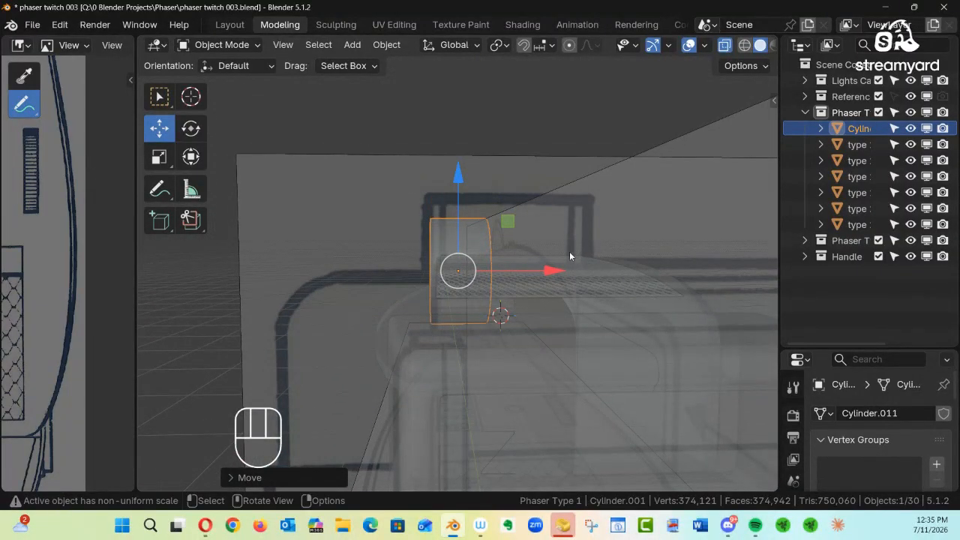
key("KP_1")
left_click(160, 161)
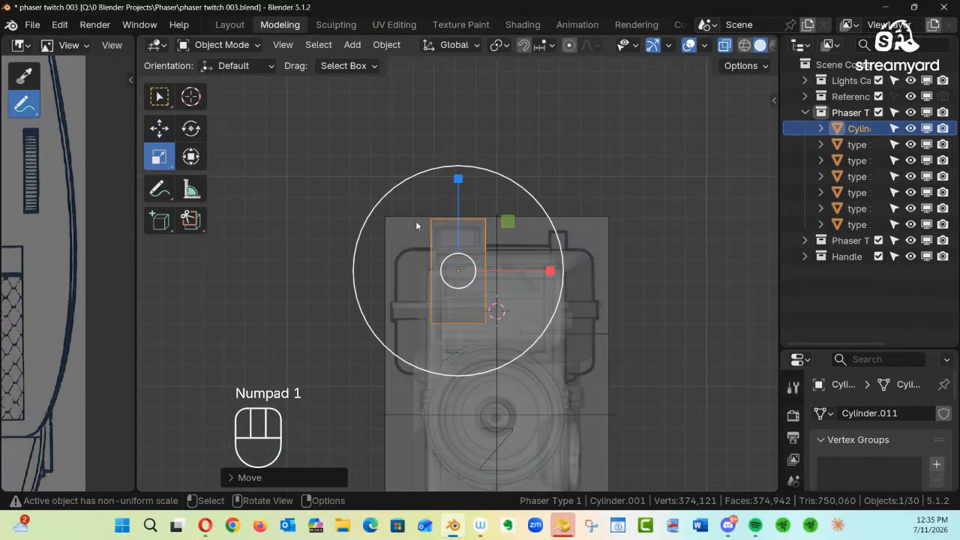
left_click_drag(551, 270, 547, 267)
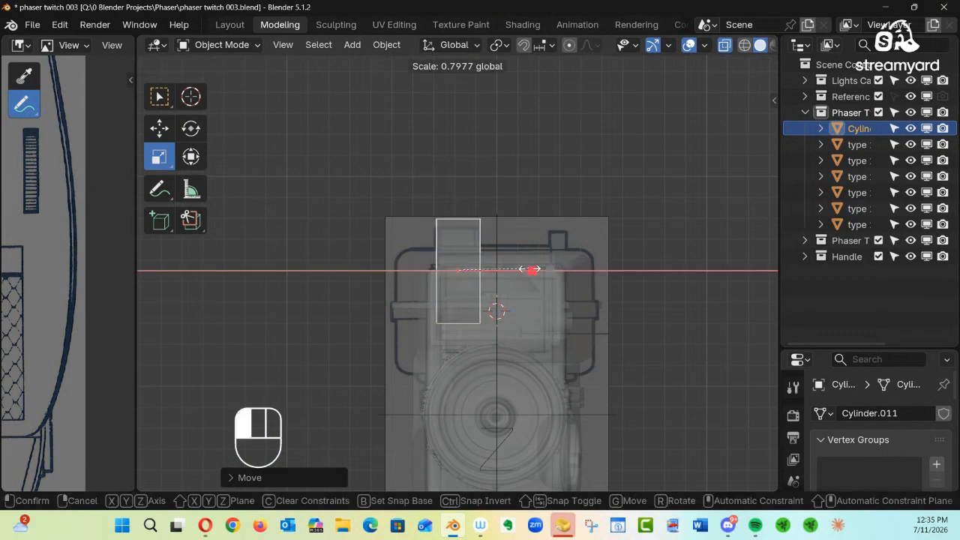
left_click_drag(531, 268, 527, 268)
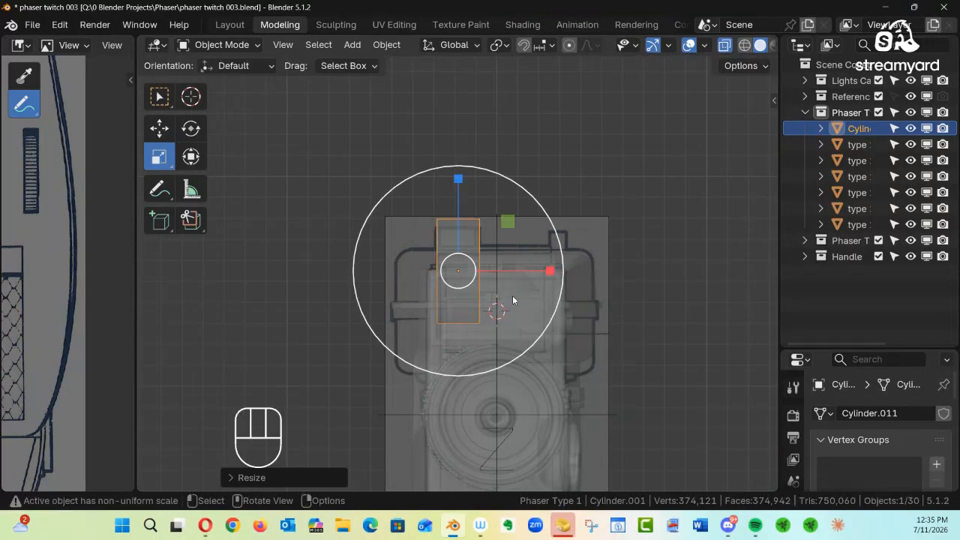
Apply the cylinder's rotation and scale
middle_click_drag(512, 299, 692, 241, "alt")
key("ctrl+a")
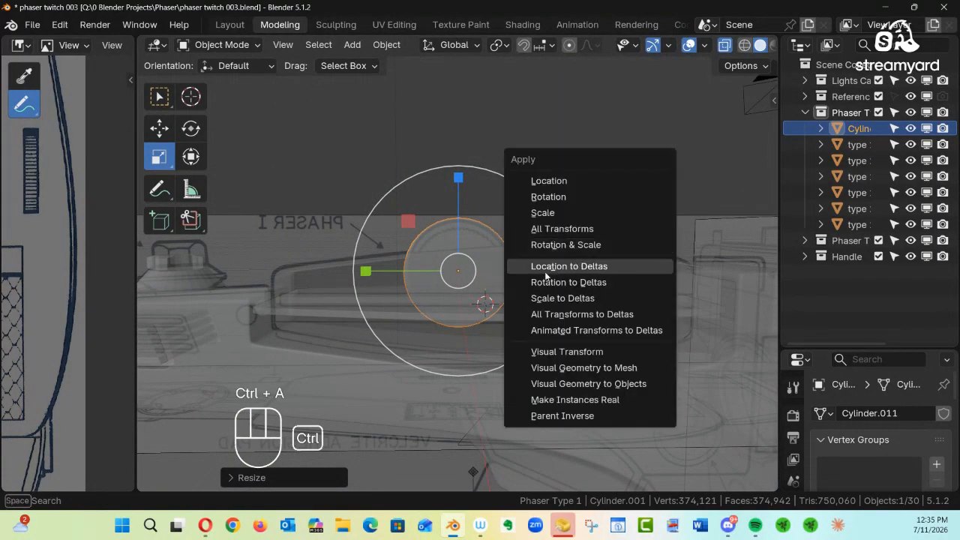
left_click(585, 248)
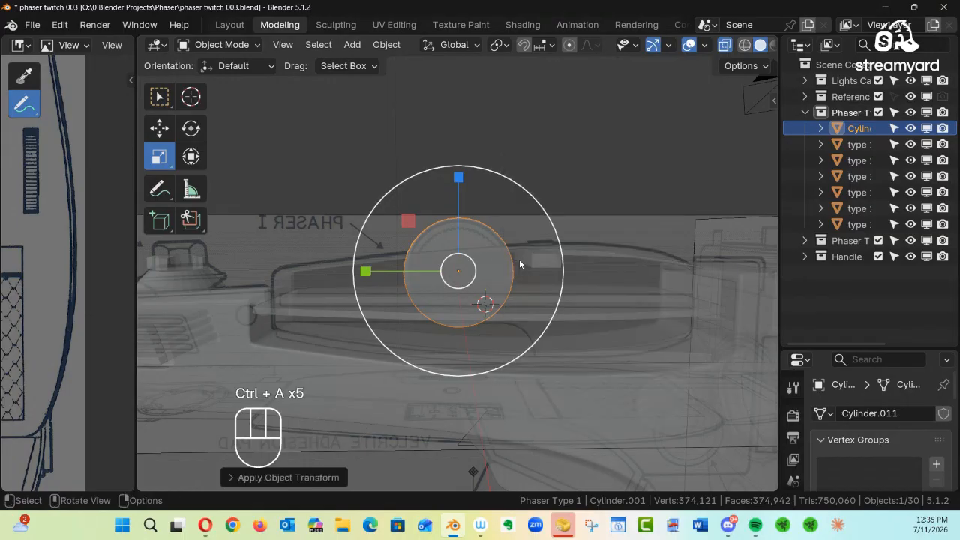
In Edit Mode, select the vertices of the cylinder's lower half from the side, through both sides of the mesh
key("Tab")
left_click(609, 261)
middle_click_drag(459, 281, 482, 333, "ctrl")
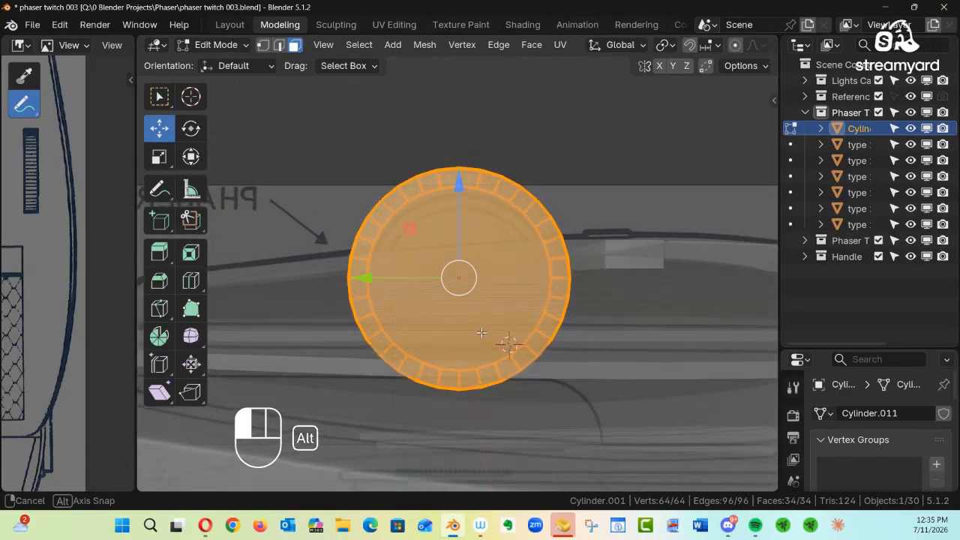
key("ctrl+KP_3")
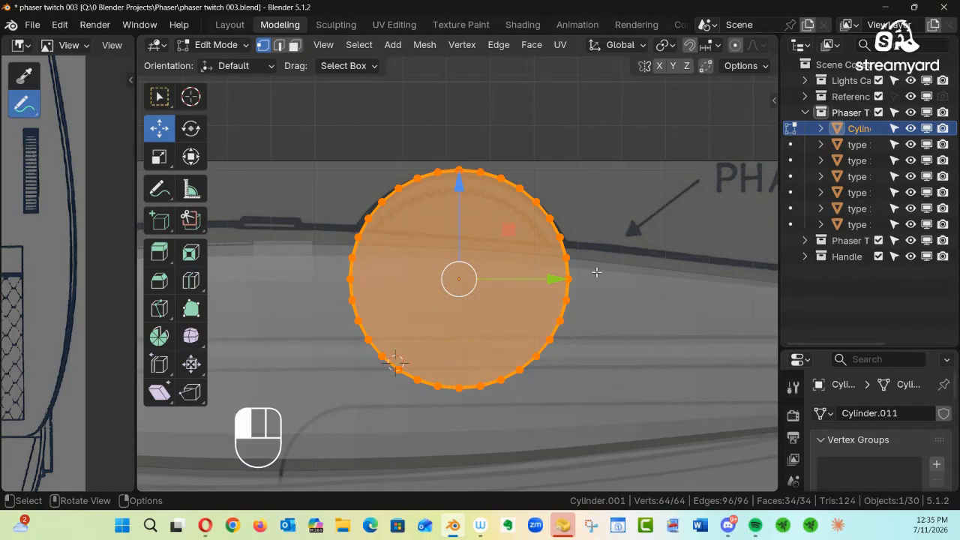
left_click_drag(596, 272, 541, 297)
left_click_drag(244, 422, 342, 402)
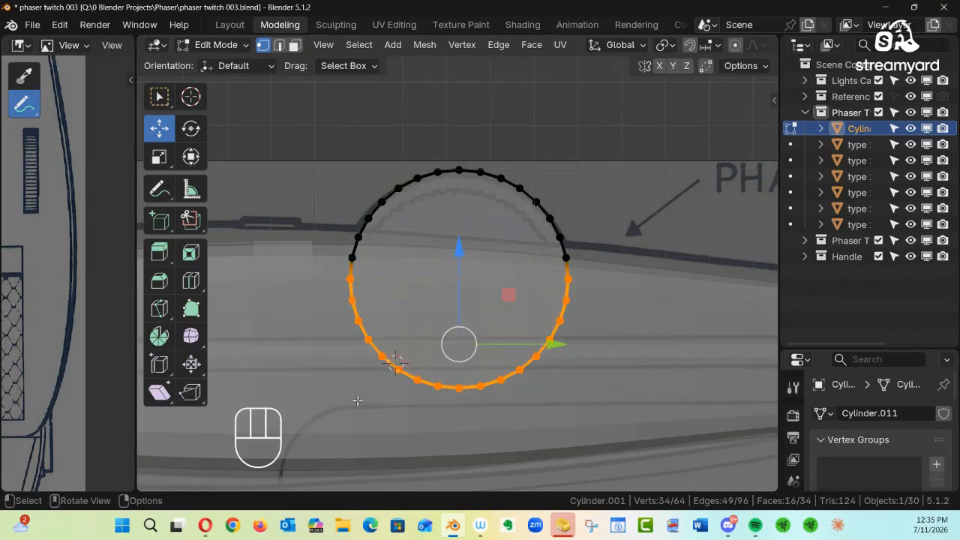
Try dissolving the selected lower half of the cylinder, and undo the dissolve
middle_click_drag(428, 356, 485, 298, "alt")
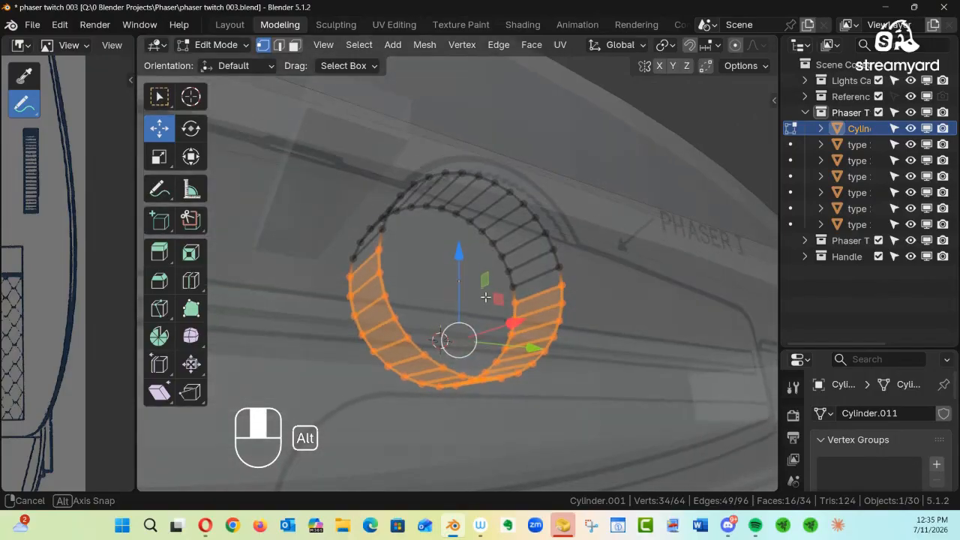
key("ctrl+x")
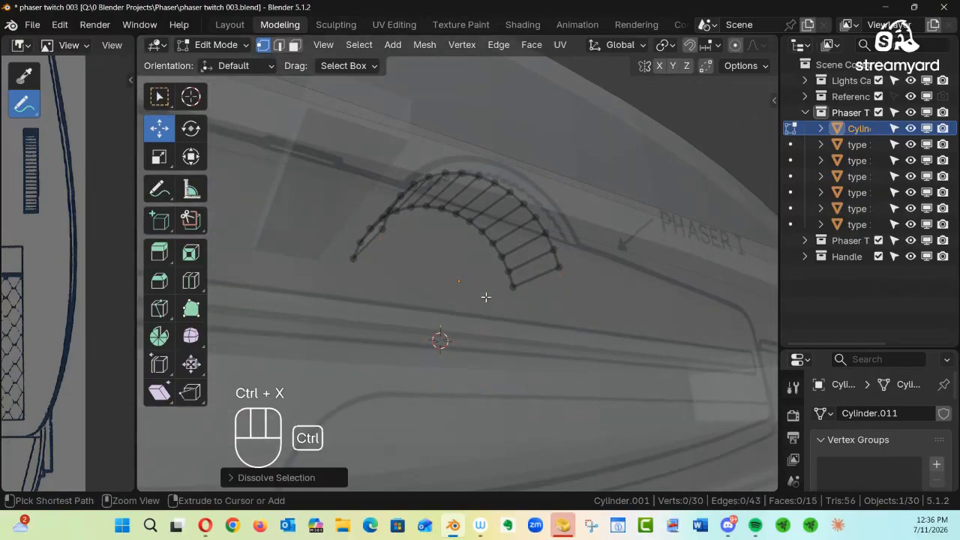
middle_click_drag(506, 291, 459, 368, "alt")
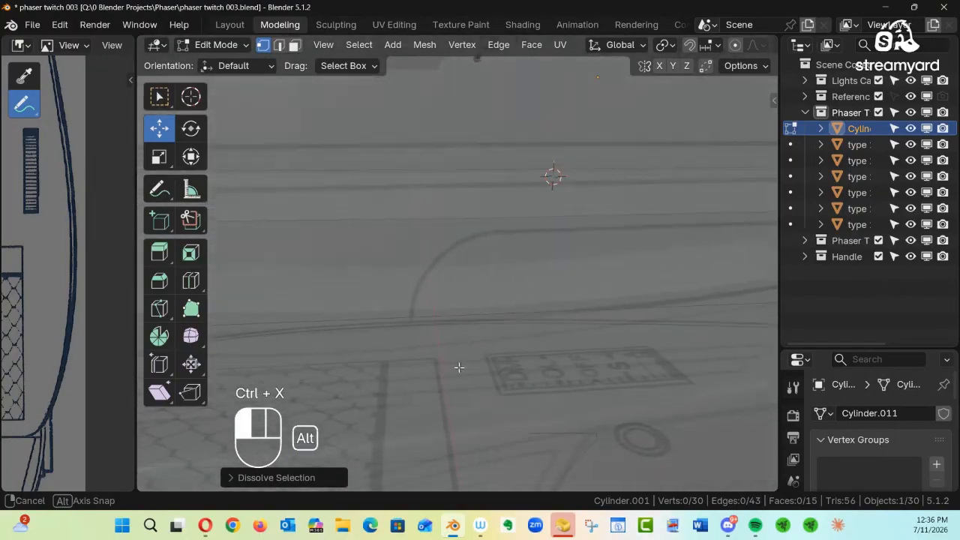
left_click_drag(488, 300, 302, 130, "alt+shift")
key("ctrl+z")
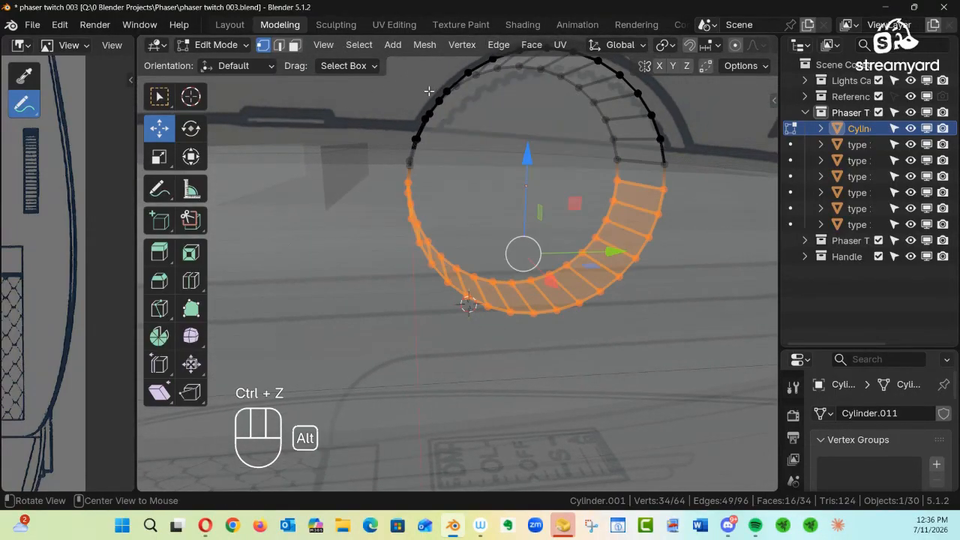
Delete the selected vertices of the cylinder's lower half
key("x")
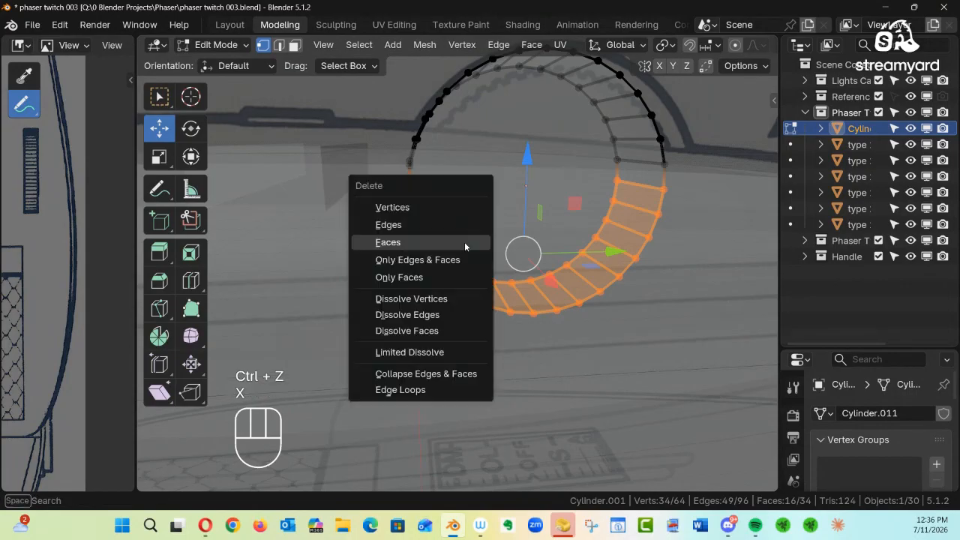
left_click(419, 214)
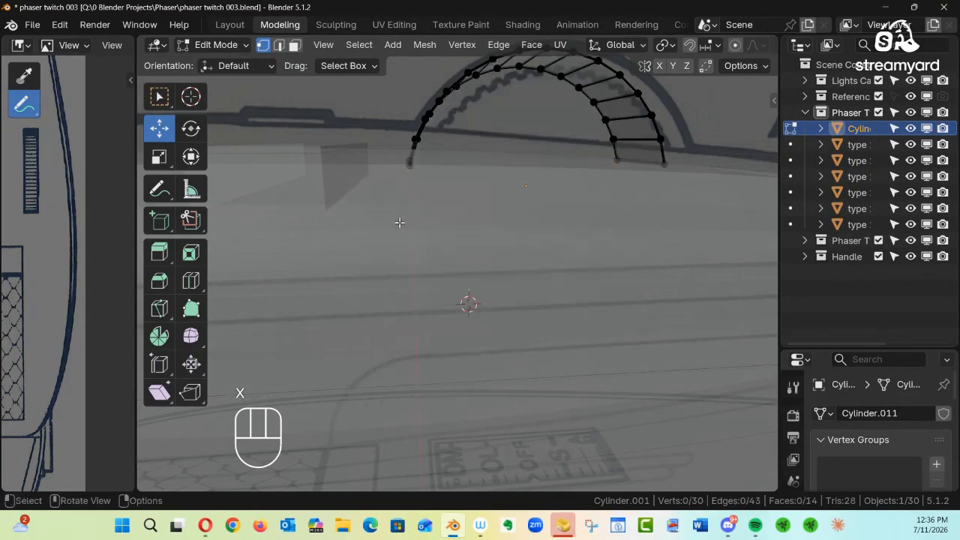
Select the two lower end edges of the half cylinder and join them with a LoopTools Bridge to close its underside
left_click_drag(468, 222, 503, 186, "alt")
key("2")
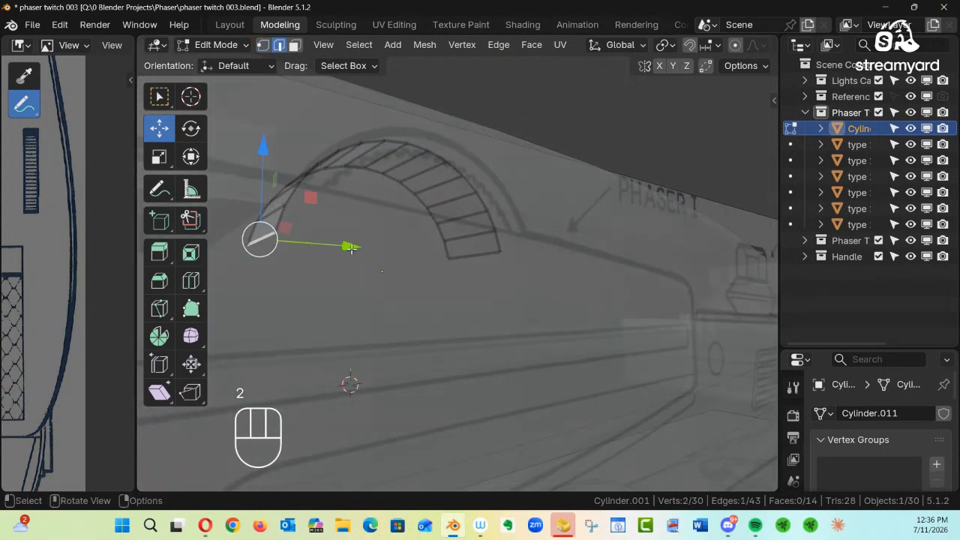
left_click(477, 252, "shift")
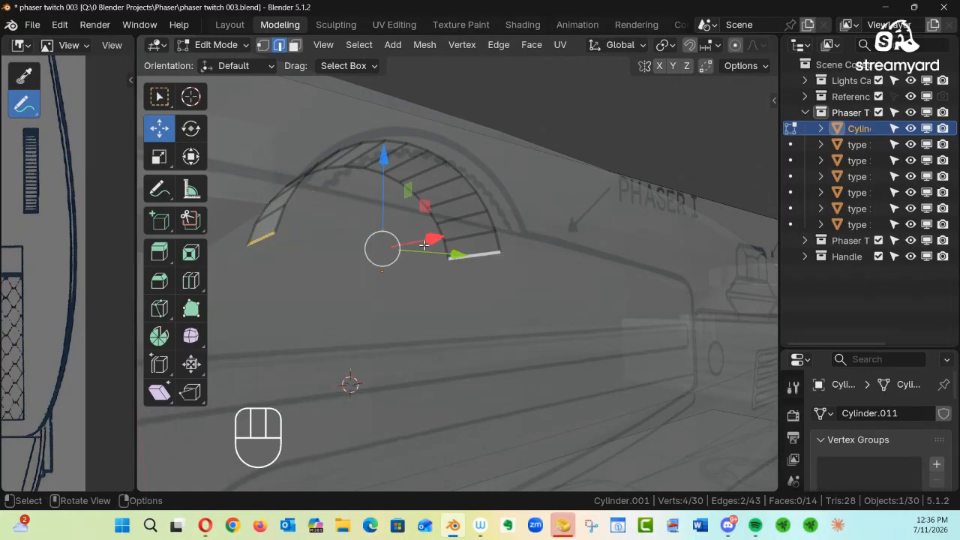
key("ctrl+e")
mouse_move(591, 38)
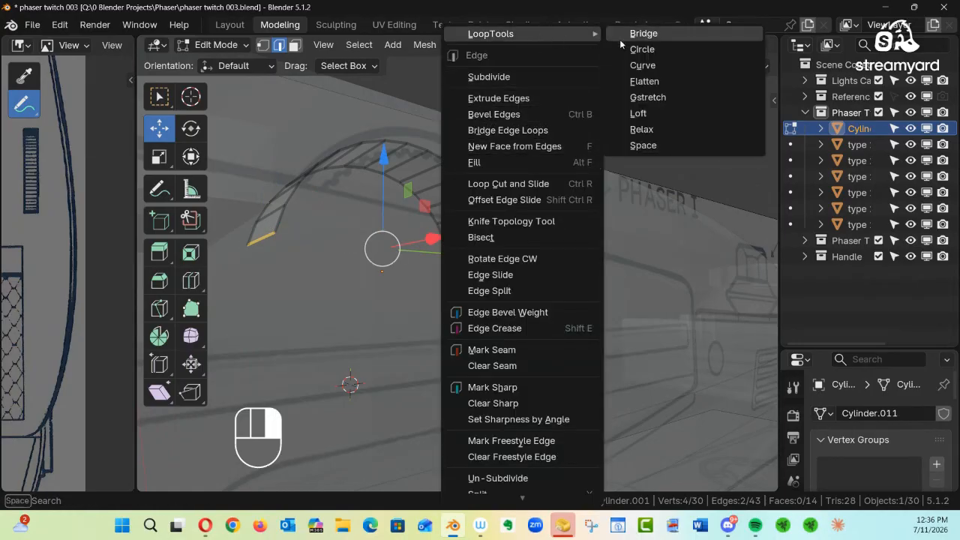
left_click(676, 34)
Select the edge loops around both open semicircular ends of the half cylinder and fill them with faces
mouse_move(487, 225)
left_mouse_down("alt")
mouse_move(458, 227)
mouse_move(476, 263)
mouse_move(538, 253)
mouse_move(486, 216)
left_mouse_up("alt")
left_click(454, 195, "alt")
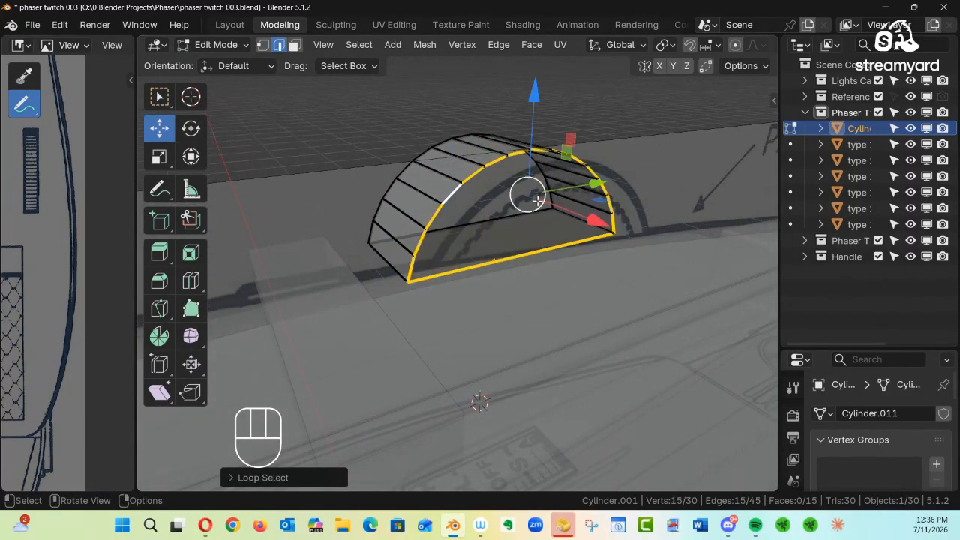
left_click_drag(450, 191, 588, 185, "alt")
middle_click_drag(491, 209, 417, 185, "alt")
key("alt+z")
key("f")
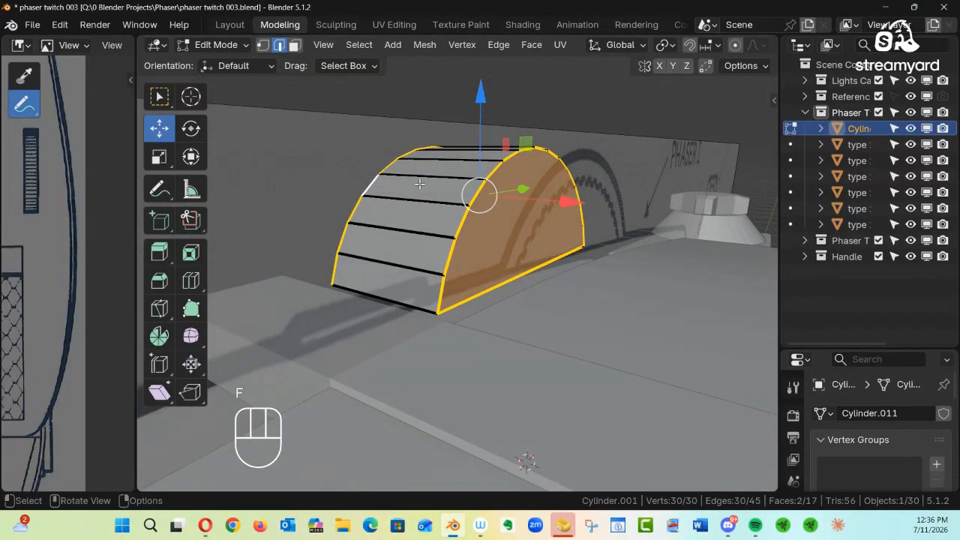
middle_click_drag(452, 187, 387, 146, "alt")
left_click(388, 147)
left_click_drag(397, 164, 441, 180, "ctrl+alt")
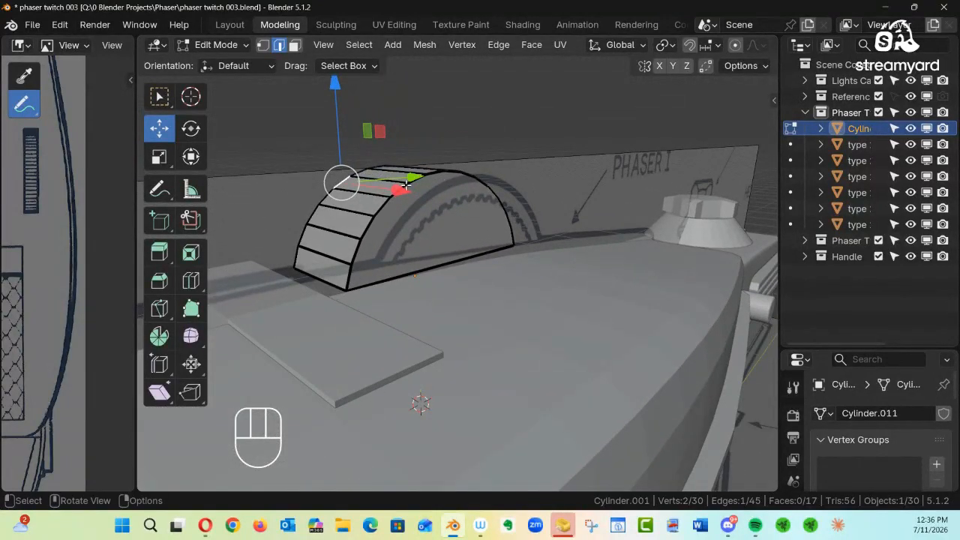
Return to Object Mode and add a Bevel modifier to the half cylinder
key("Tab")
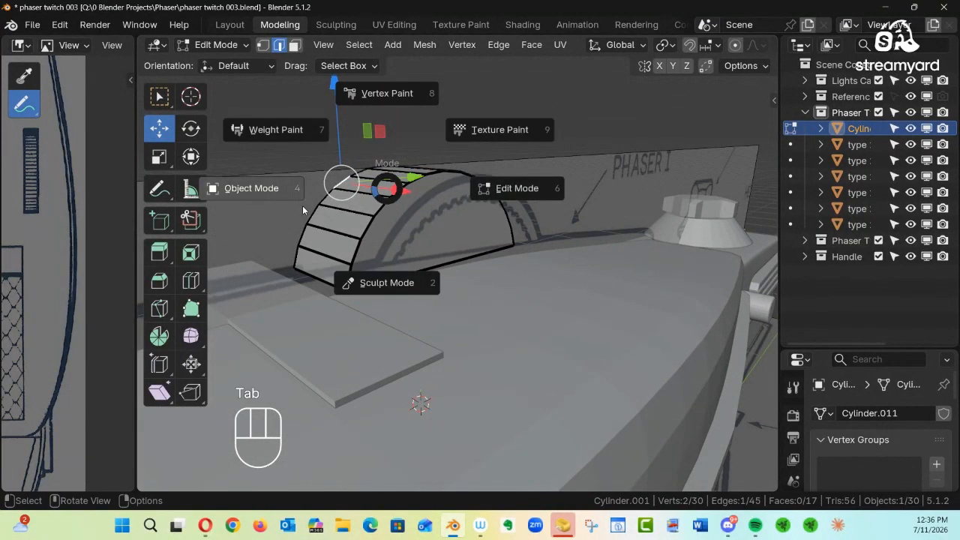
left_click(263, 189)
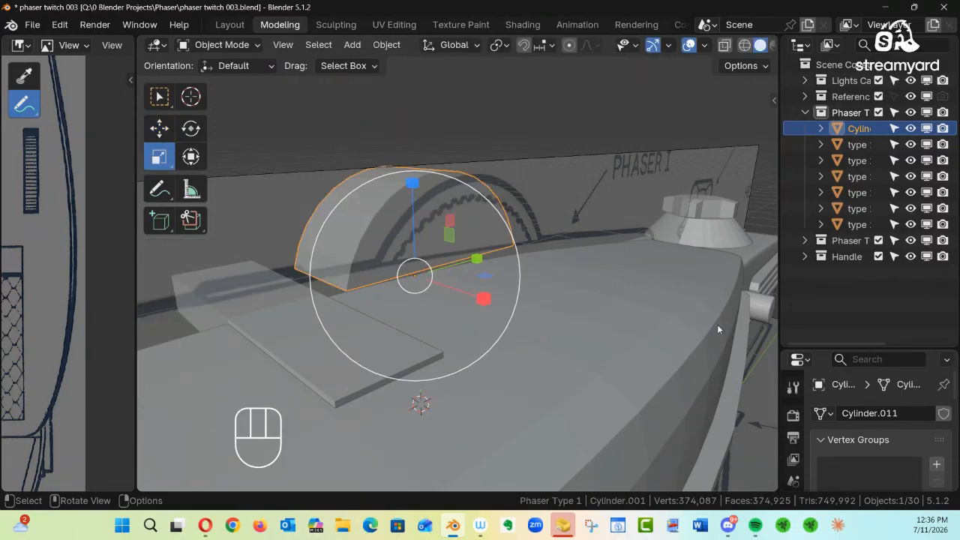
left_click_drag(812, 347, 813, 159)
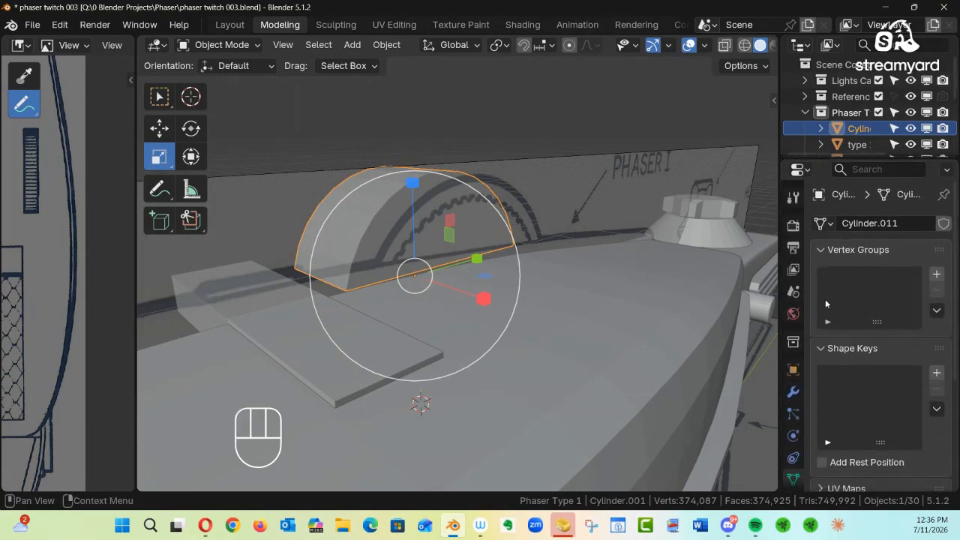
left_click(793, 392)
left_click(869, 344)
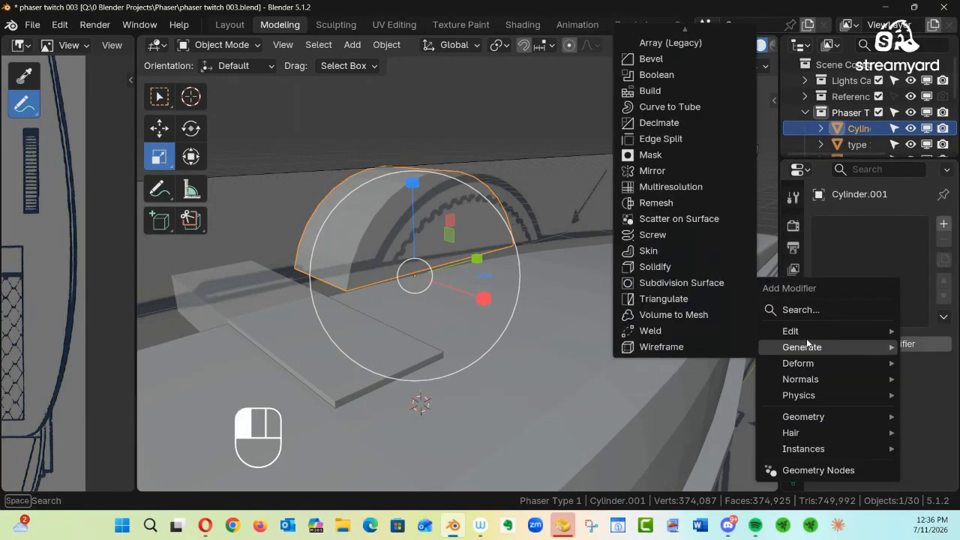
left_click(674, 60)
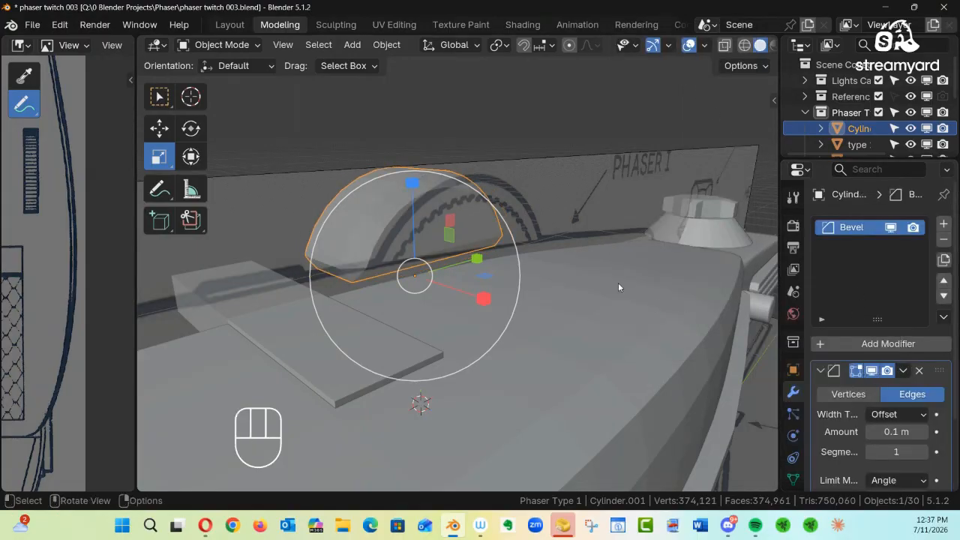
middle_click_drag(619, 282, 653, 291, "alt")
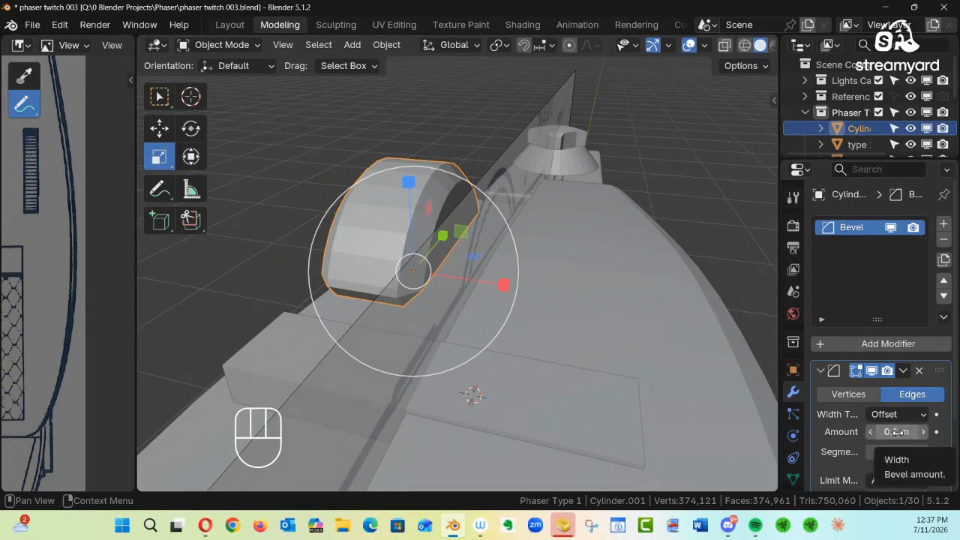
Set the half cylinder's Bevel amount to 0.011 m with 4 segments
left_click_drag(896, 432, 900, 432)
left_click_drag(779, 346, 700, 348)
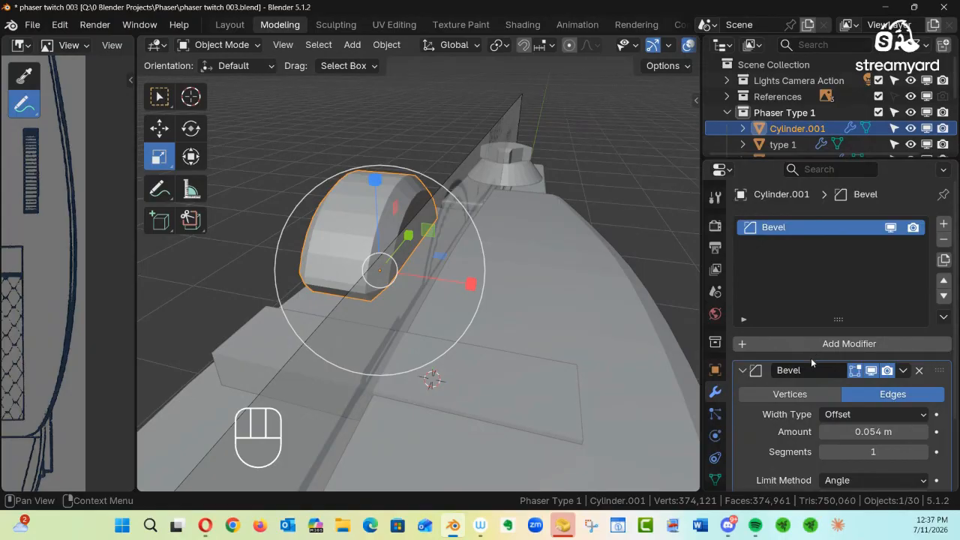
left_click_drag(849, 159, 896, 9)
left_click_drag(890, 51, 891, 106)
left_click_drag(874, 378, 899, 379)
left_click(923, 398)
left_click(924, 398)
left_click(924, 399)
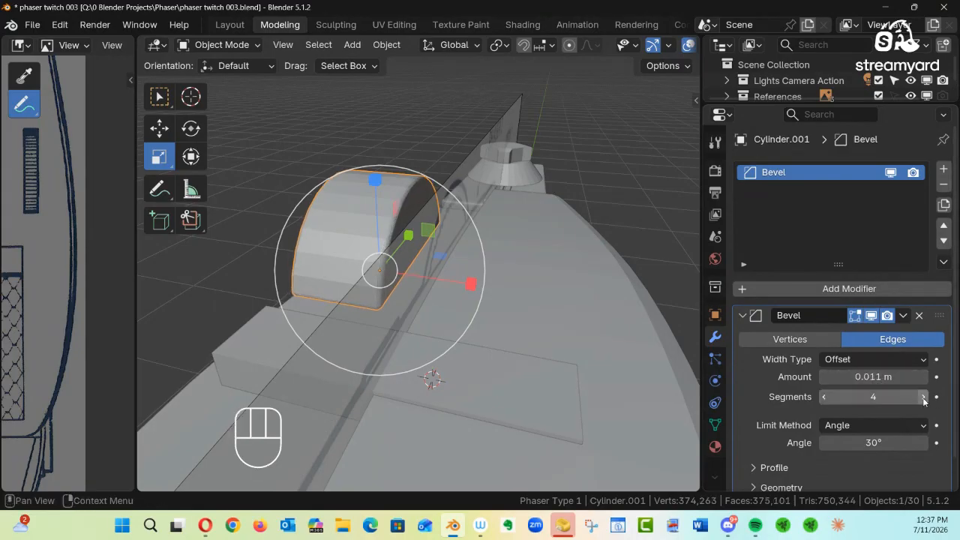
mouse_move(468, 208)
middle_mouse_down("alt")
mouse_move(549, 241)
mouse_move(610, 201)
mouse_move(679, 191)
mouse_move(540, 246)
mouse_move(447, 206)
mouse_move(468, 193)
mouse_move(483, 221)
mouse_move(509, 219)
mouse_move(534, 200)
mouse_move(470, 215)
middle_mouse_up("alt")
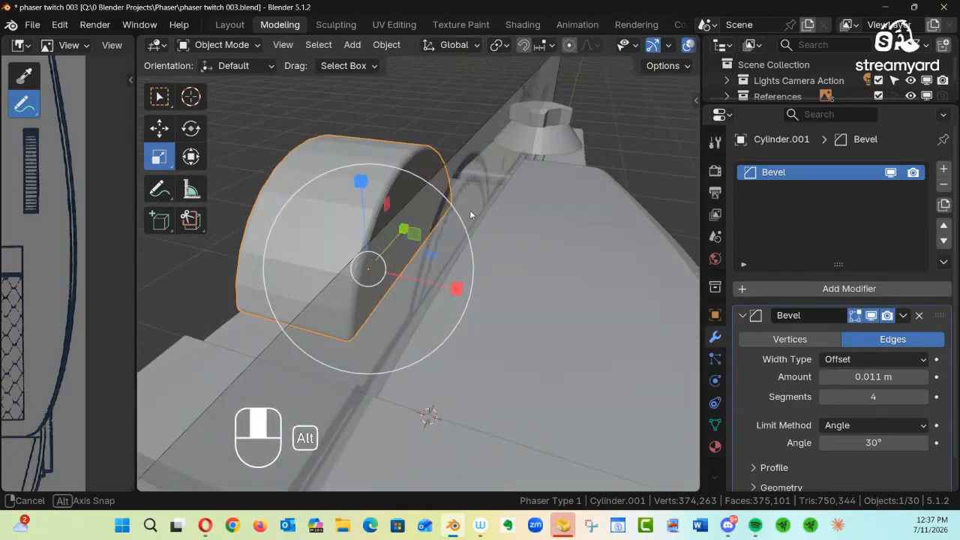
Add a Subdivision Surface modifier after the half cylinder's Bevel and set its viewport levels to 3
left_click(741, 316)
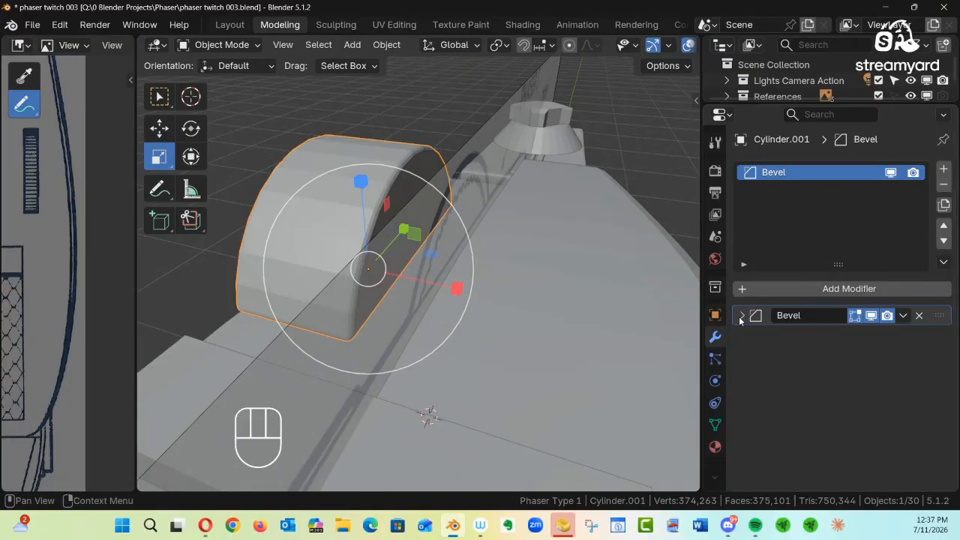
left_click(815, 293)
mouse_move(808, 326)
mouse_move(792, 287)
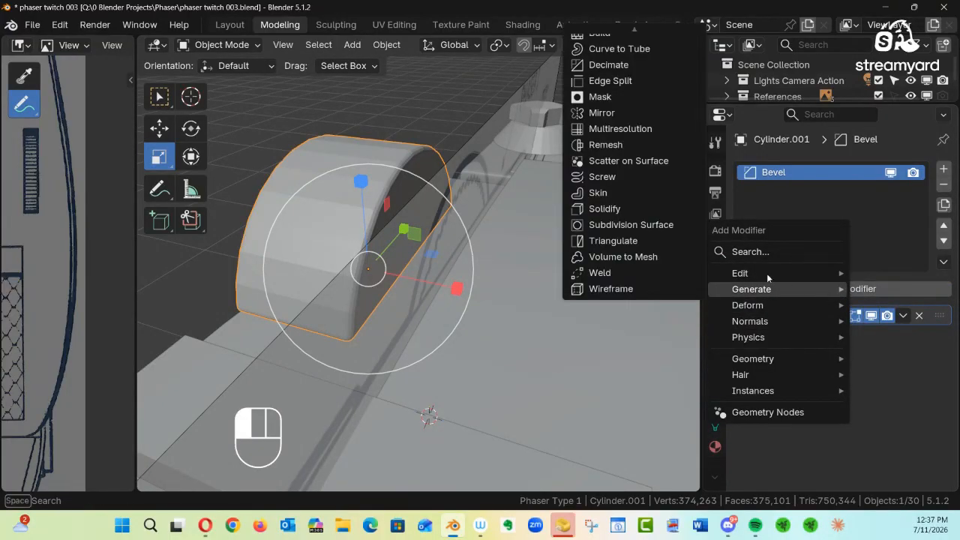
left_click(660, 224)
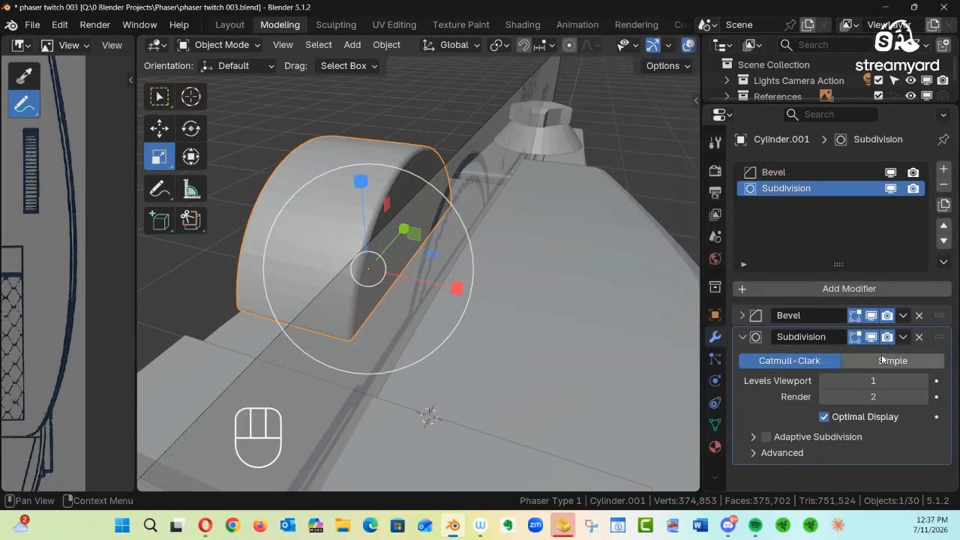
left_click(923, 381)
left_click(923, 380)
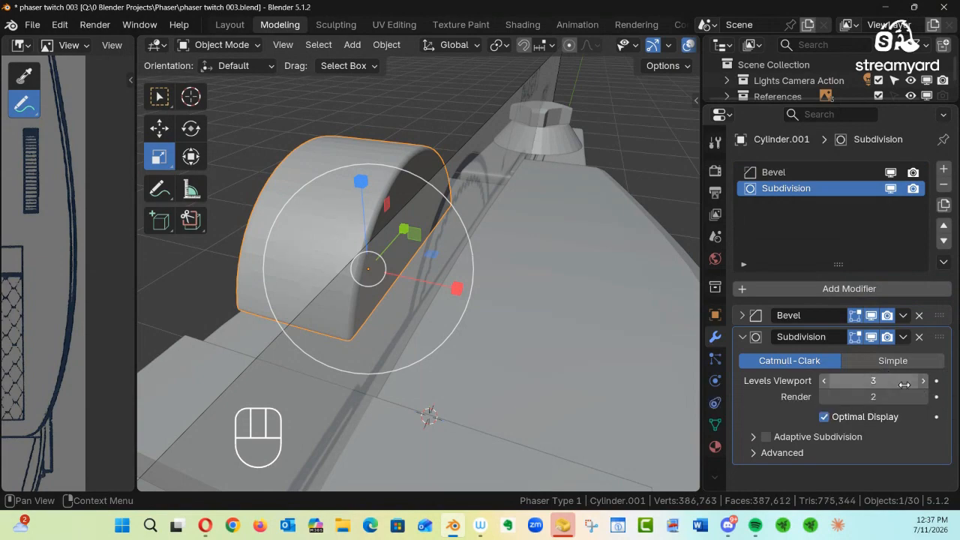
middle_click_drag(554, 193, 245, 212, "alt")
middle_click_drag(371, 204, 342, 277, "ctrl+alt")
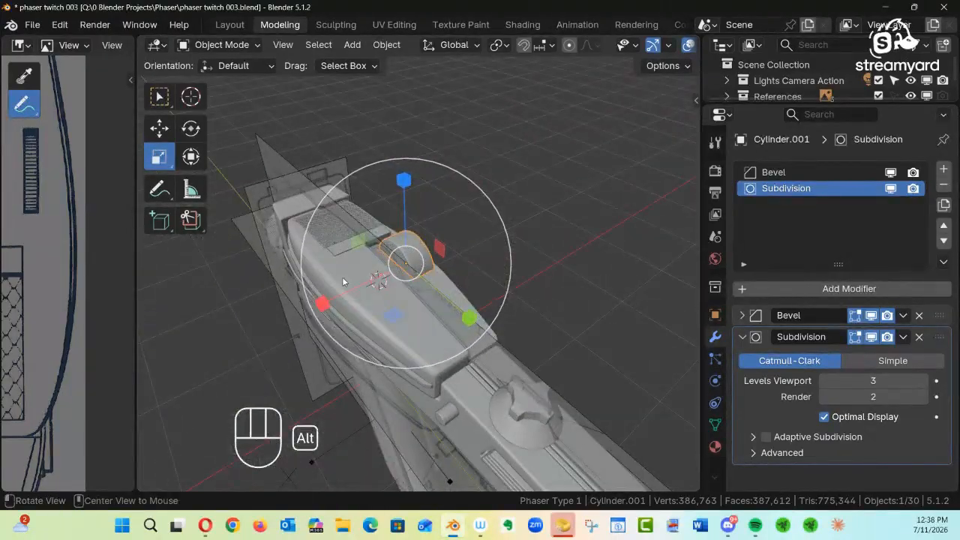
Turn on viewport display of the Mirror modifier on the Phaser I body object "type 1"
left_click(366, 283)
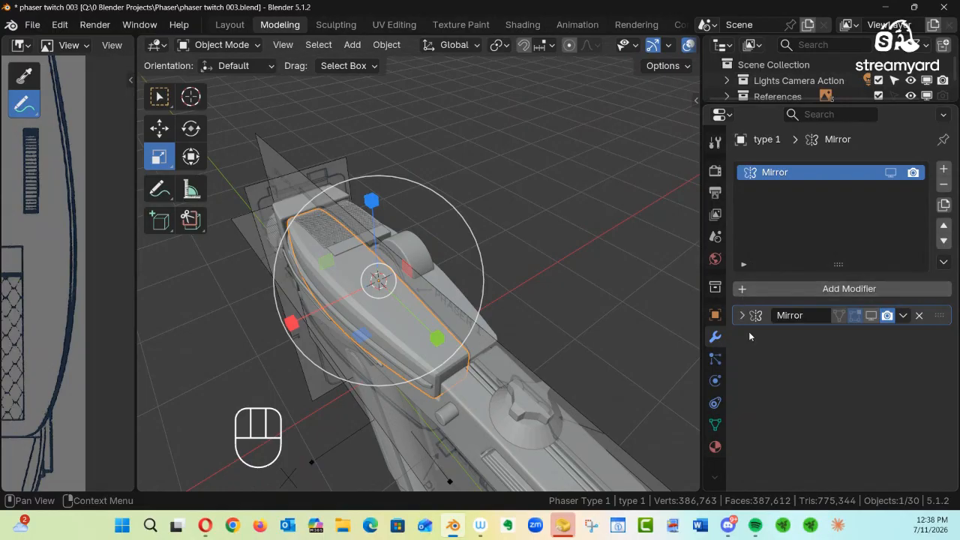
left_click(858, 316)
middle_click_drag(630, 285, 168, 277, "alt")
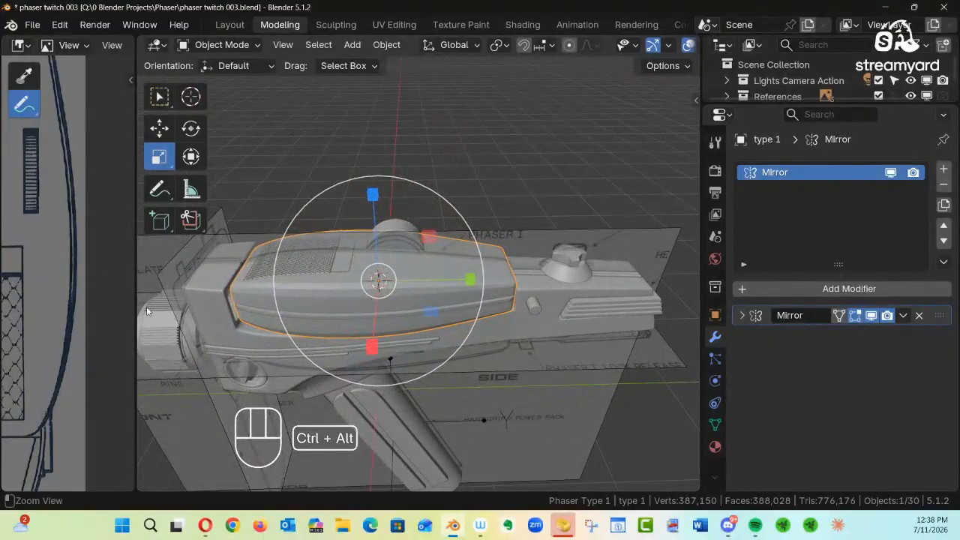
middle_click_drag(381, 314, 375, 209, "ctrl+alt")
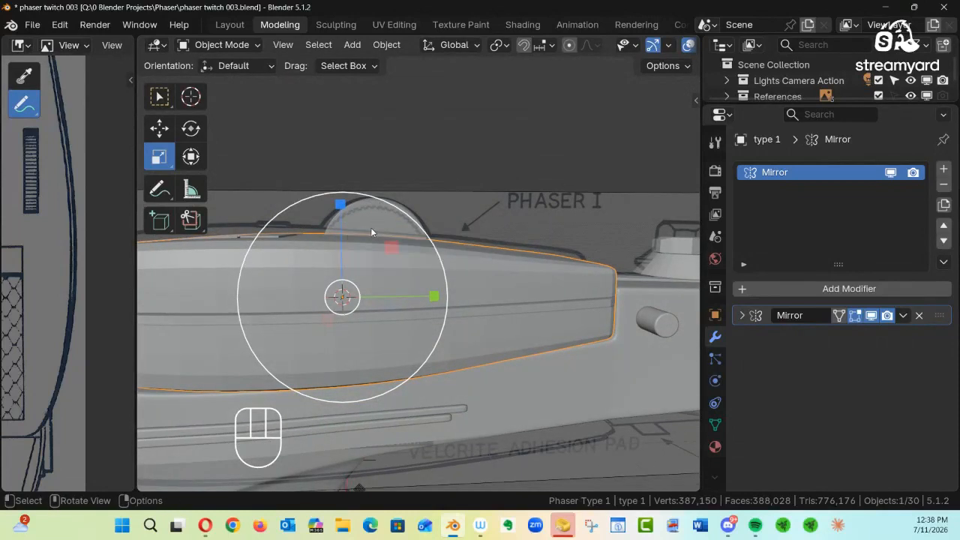
In the side view, add a new mesh cylinder and rotate it 90° about the Y axis
key("KP_3")
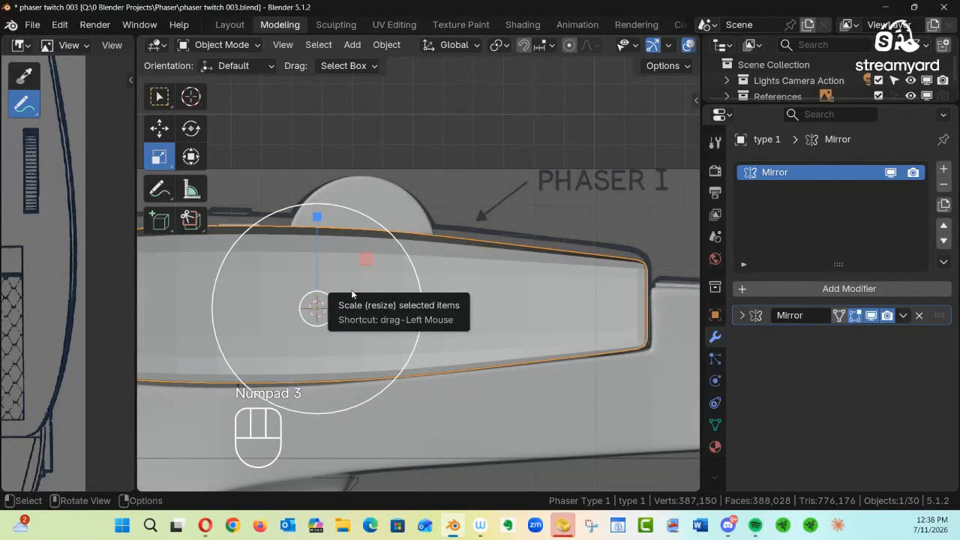
key("shift")
key("shift+a")
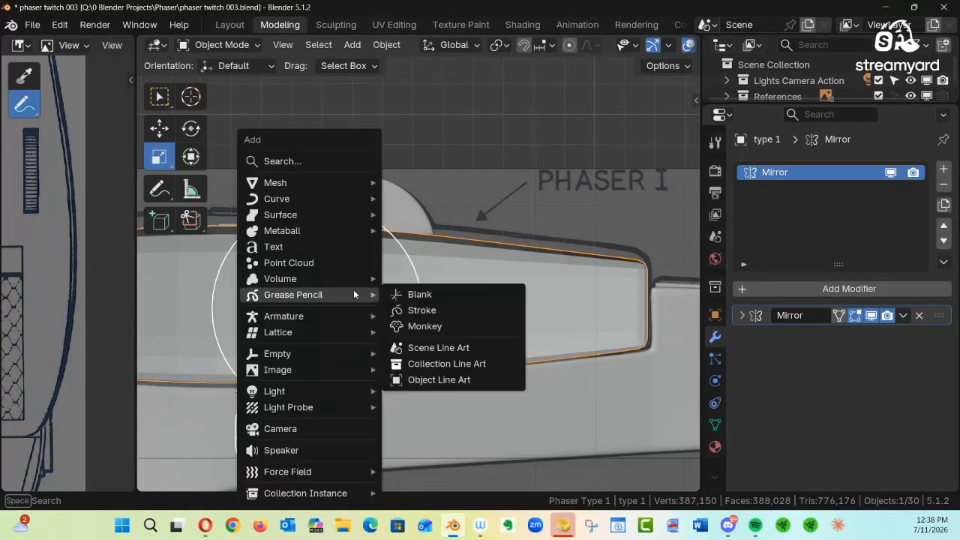
mouse_move(264, 184)
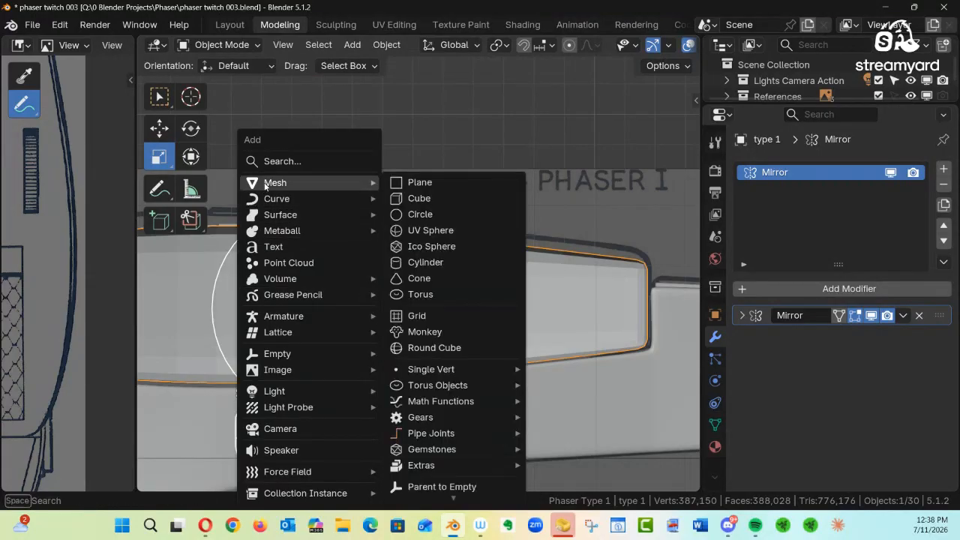
left_click(425, 261)
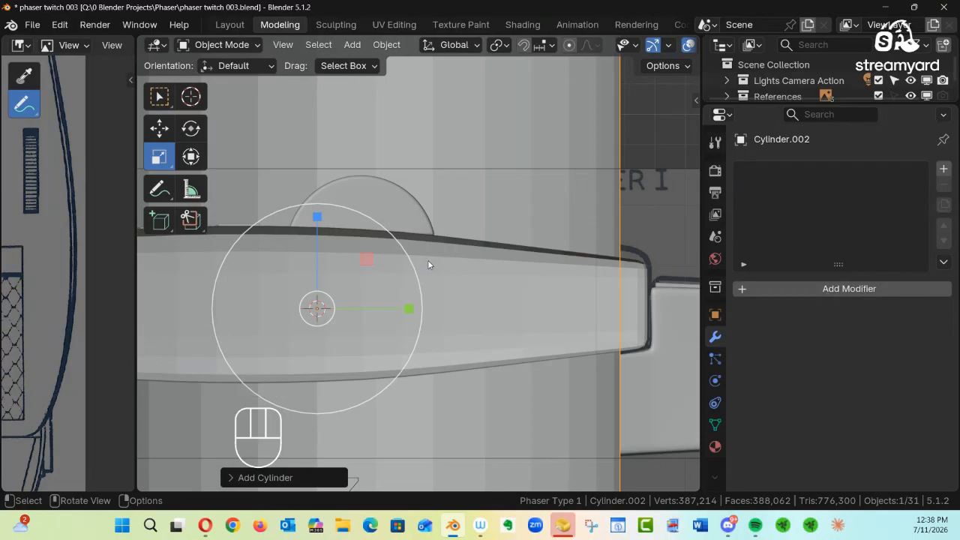
type("ry")
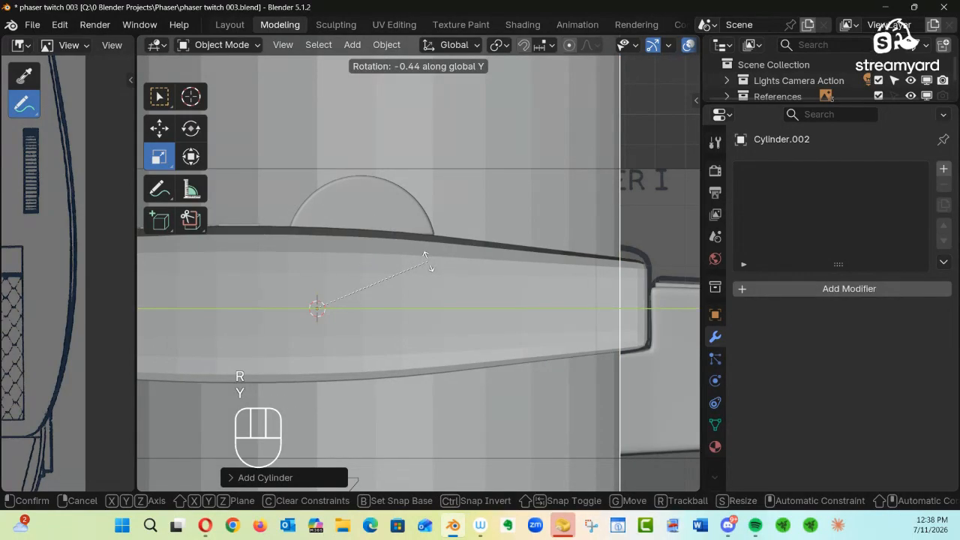
type("90")
key("Return")
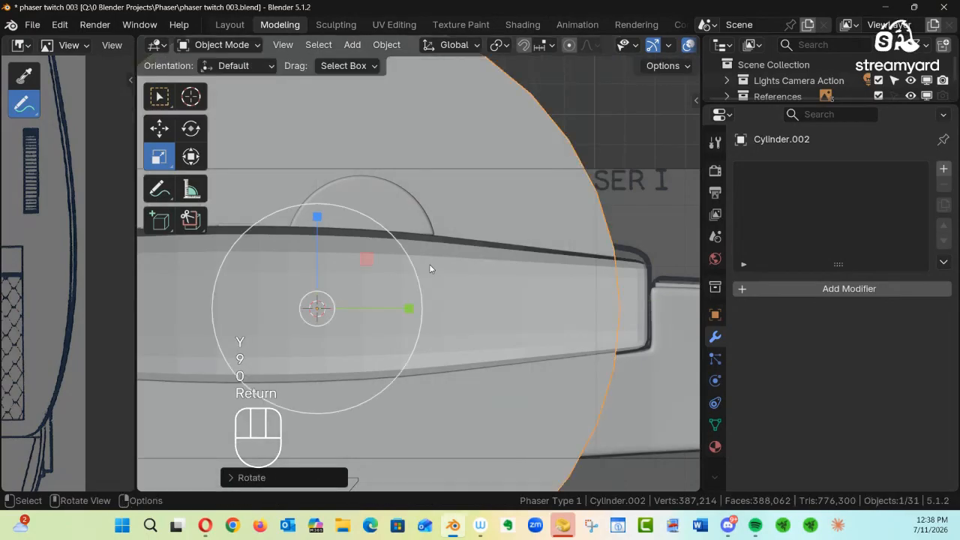
Scale the new cylinder to about a quarter of its size and position it over the serrated dial in the side reference
key("alt+z")
mouse_move(458, 255)
left_mouse_down("ctrl+alt")
mouse_move(330, 329)
mouse_move(377, 332)
left_mouse_up("ctrl+alt")
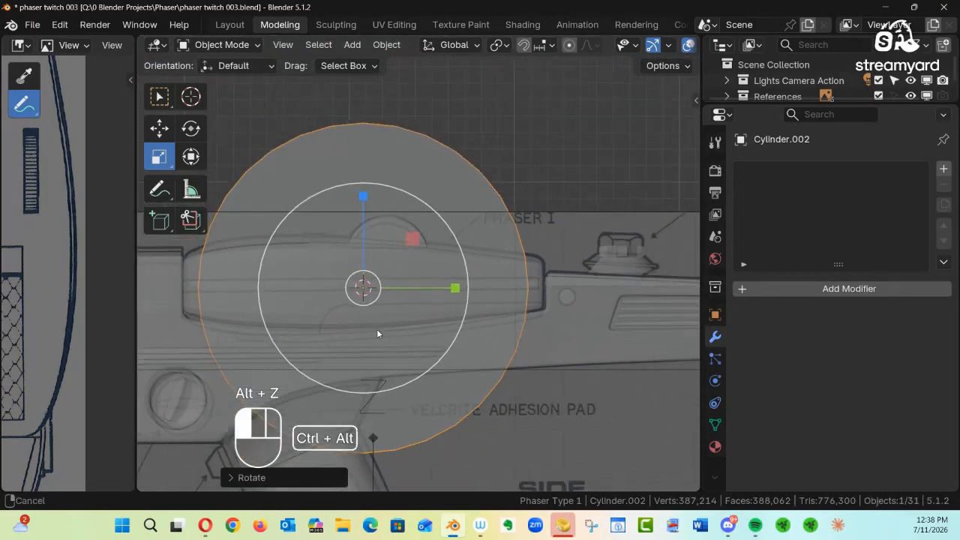
left_click(161, 132)
left_click_drag(363, 283, 388, 254)
key("s")
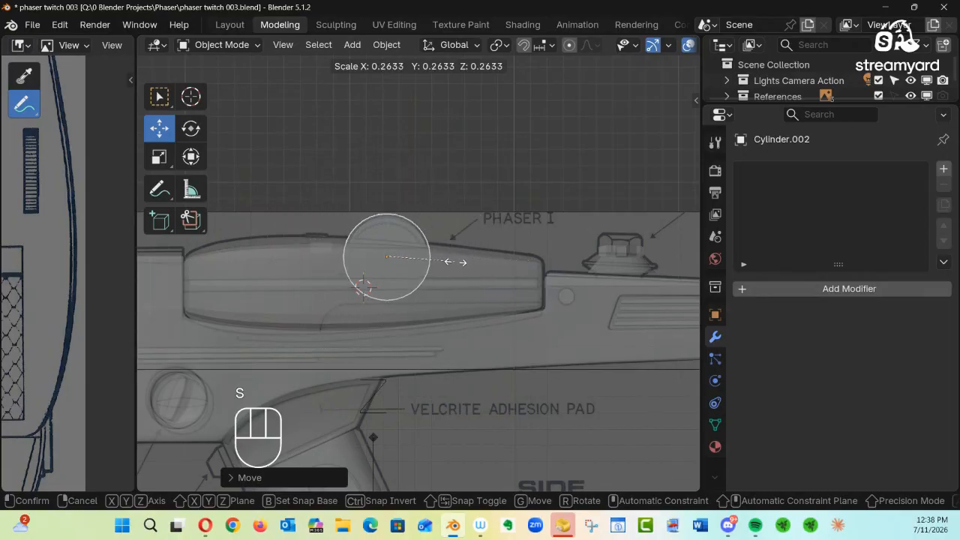
left_click(450, 262)
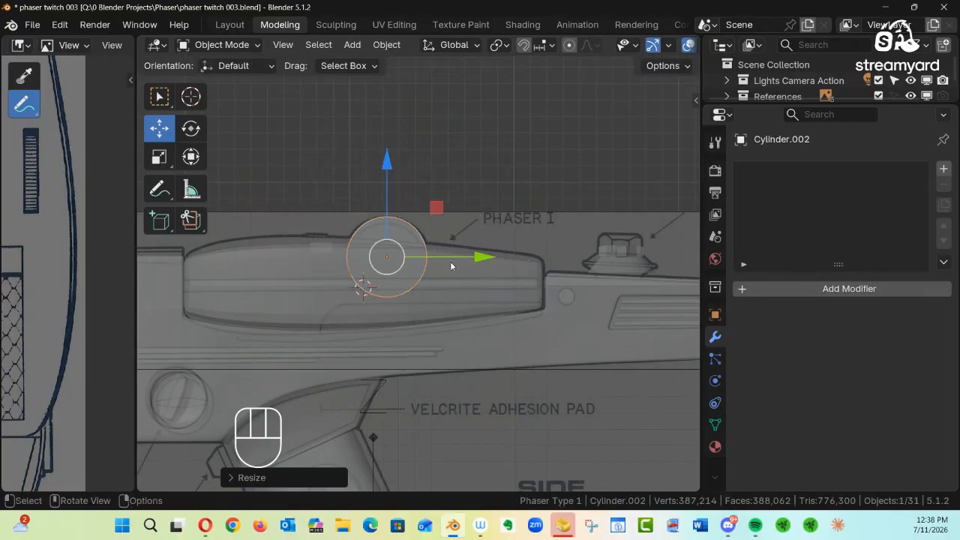
middle_click_drag(453, 266, 445, 170, "ctrl+alt")
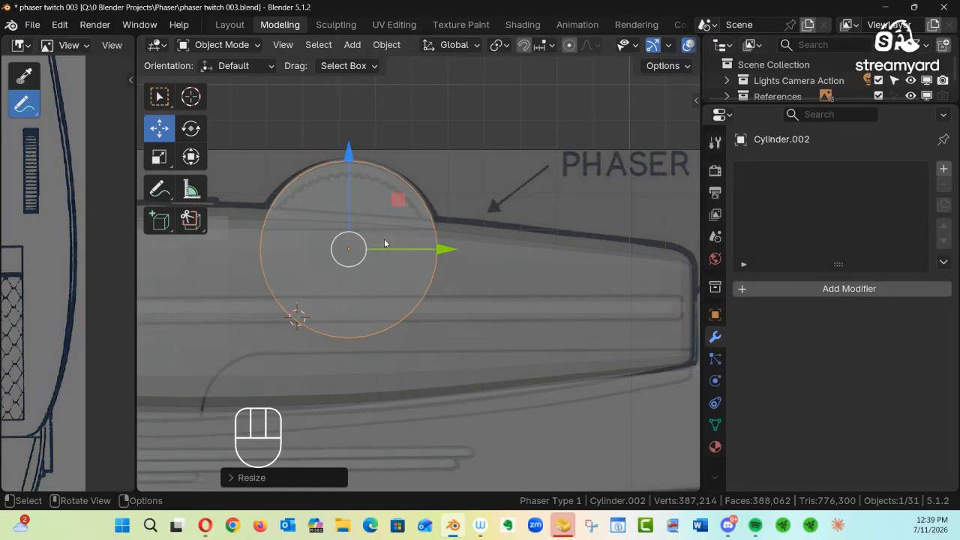
left_click_drag(350, 249, 352, 267)
In the front view, shift the cylinder along X toward the body's outer side and narrow it along X into a disc
key("alt")
middle_click_drag(349, 240, 510, 277, "alt")
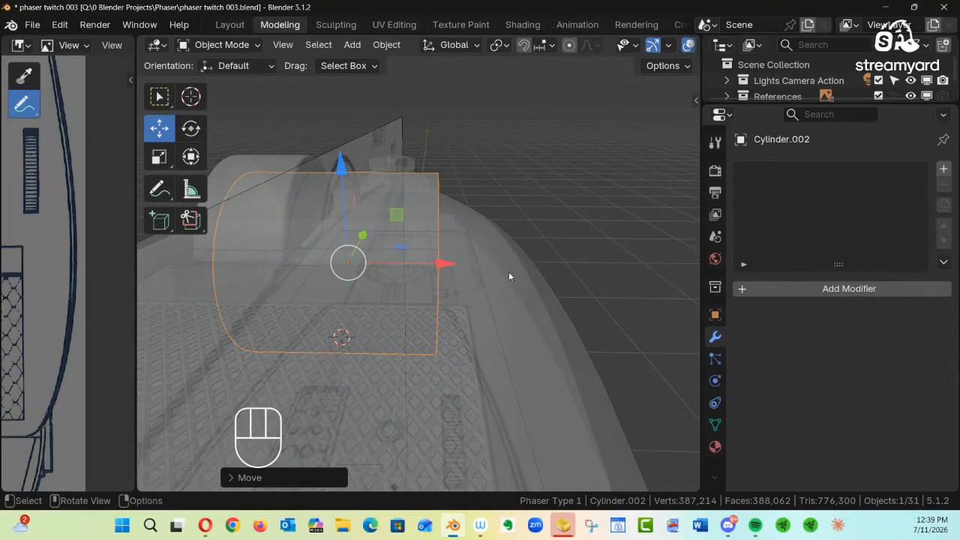
key("KP_1")
key("alt+z")
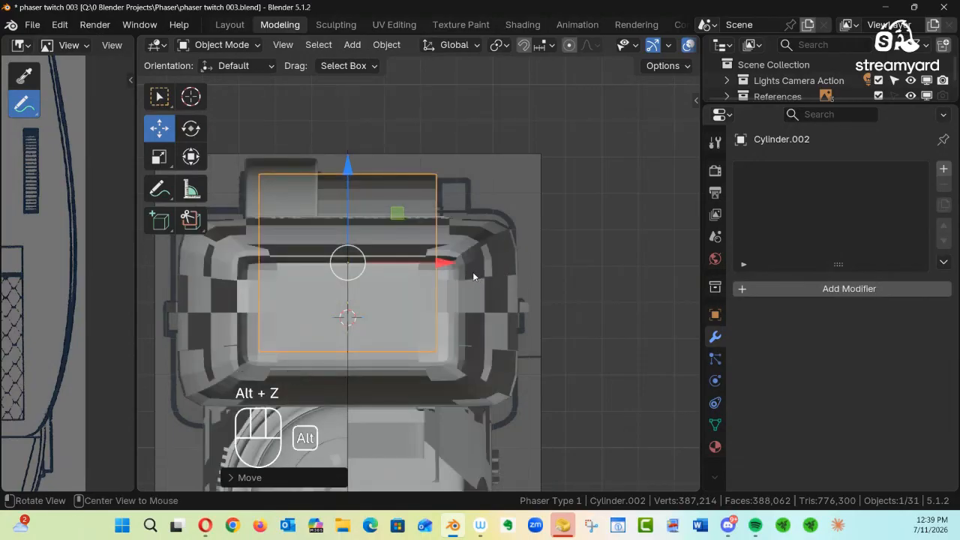
middle_click_drag(473, 277, 488, 268, "shift")
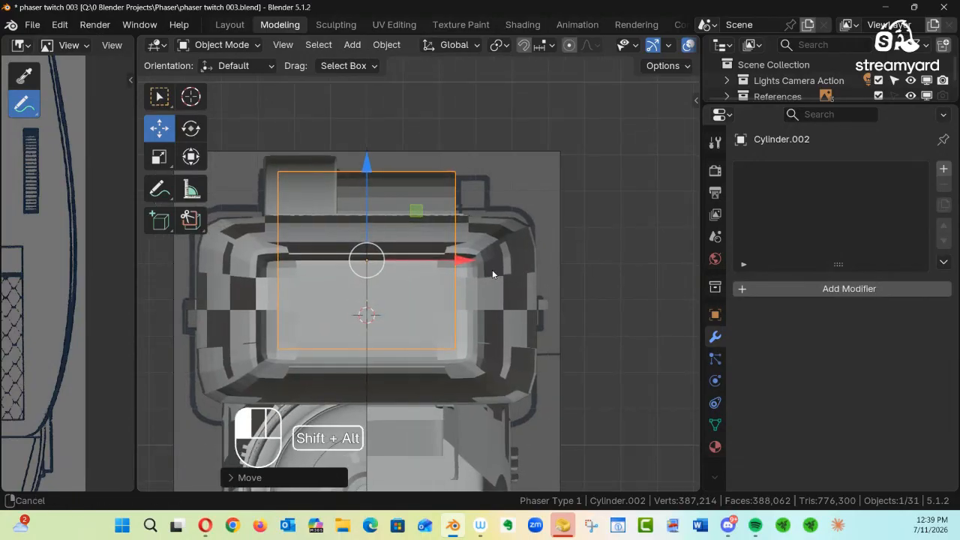
left_click_drag(460, 263, 496, 258)
key("alt+z")
left_click(163, 158)
middle_click_drag(496, 249, 374, 181, "alt")
key("alt+z")
middle_click_drag(354, 226, 486, 190, "alt+shift")
Apply the disc's rotation and scale and switch it to Edit Mode
key("Tab")
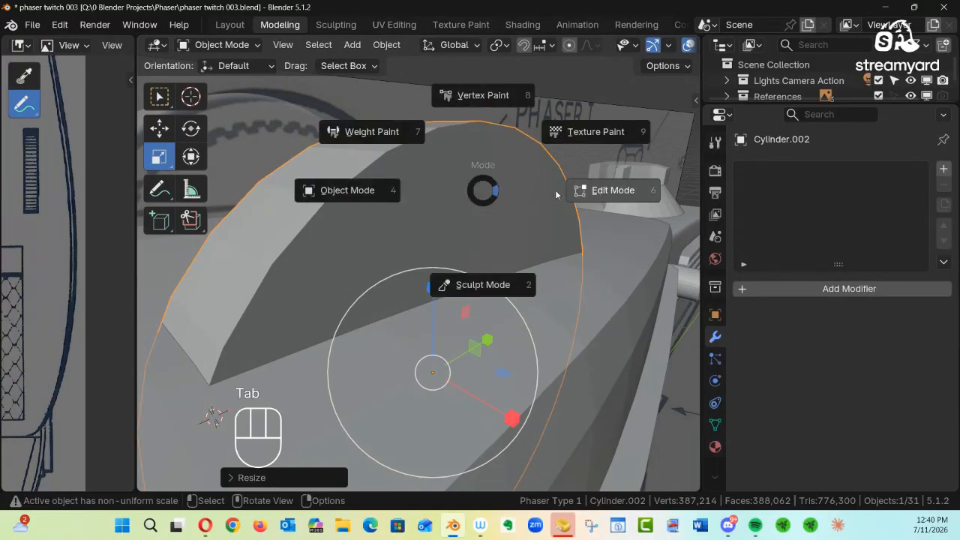
left_click(424, 246)
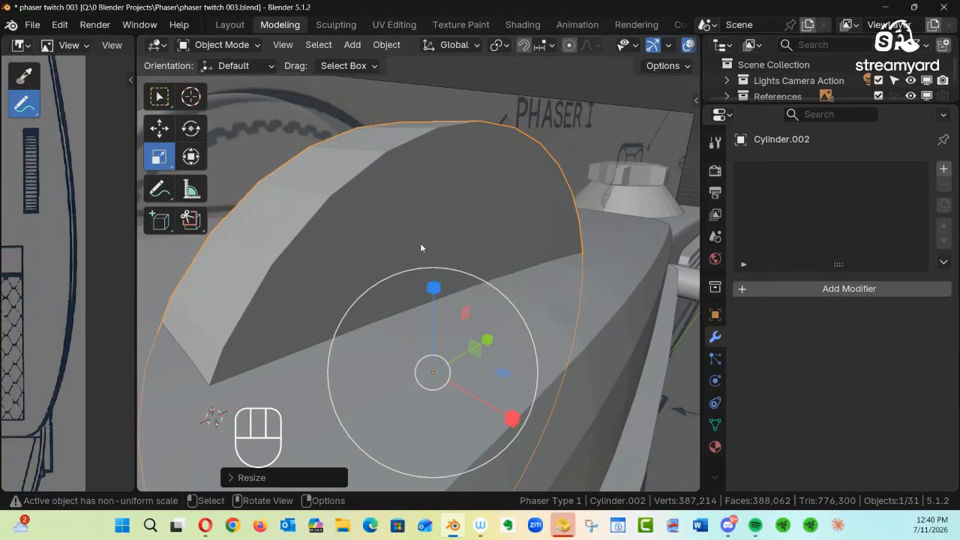
key("ctrl+a")
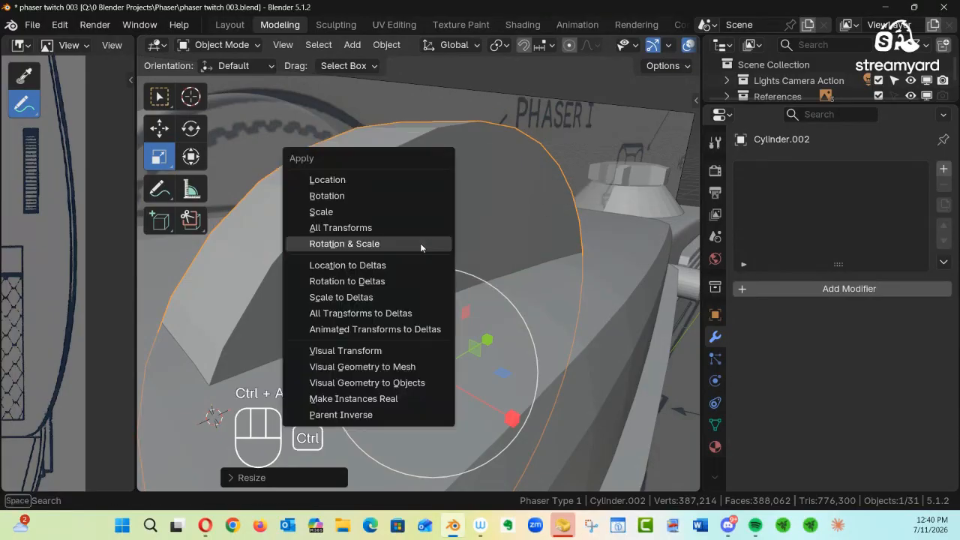
left_click(347, 257)
key("Tab")
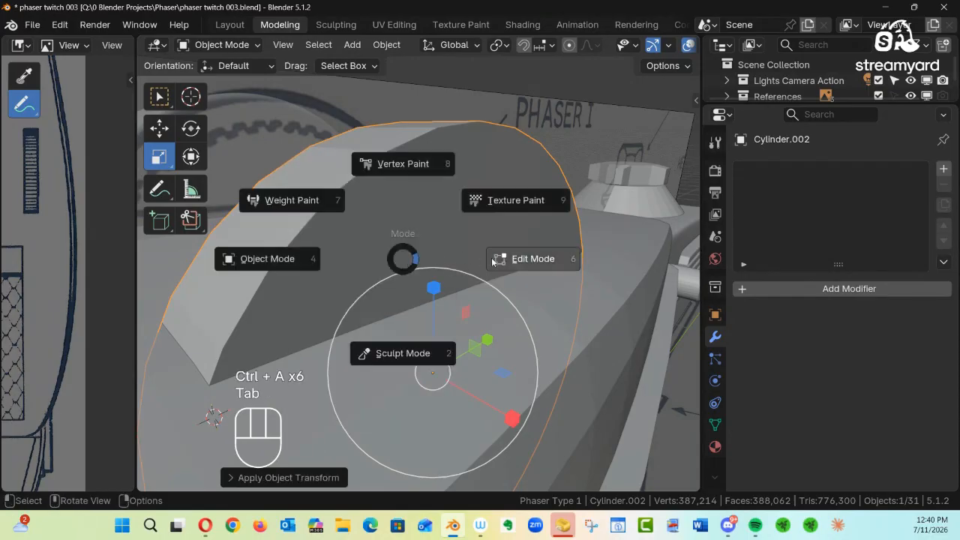
left_click(500, 261)
Select both flat end faces of the disc and inset them by about 0.018 m
key("alt+a")
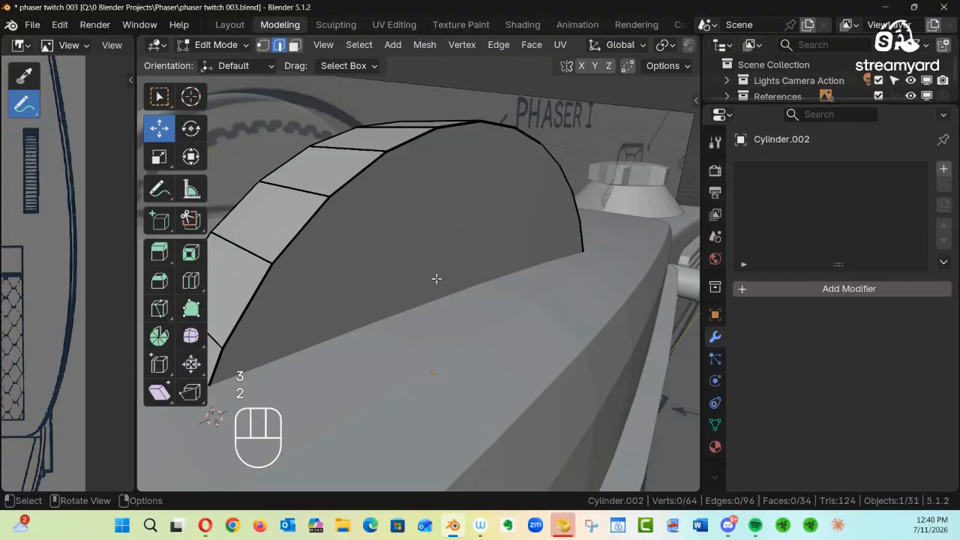
left_click(437, 277)
left_click_drag(413, 283, 358, 253, "alt")
left_click(514, 278, "shift")
key("i")
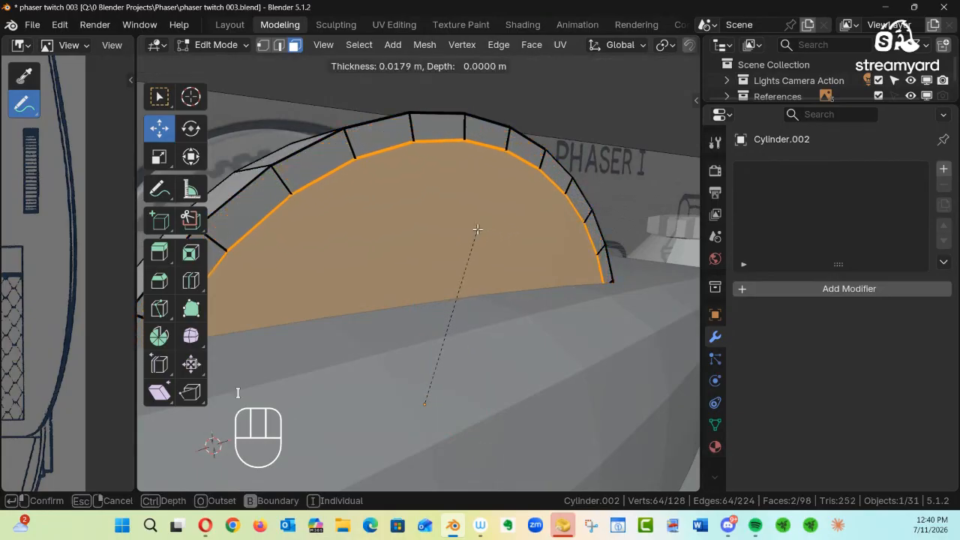
left_click(474, 229)
Extrude the two inset end faces inward along their normals by about 0.013 m
key("alt+e")
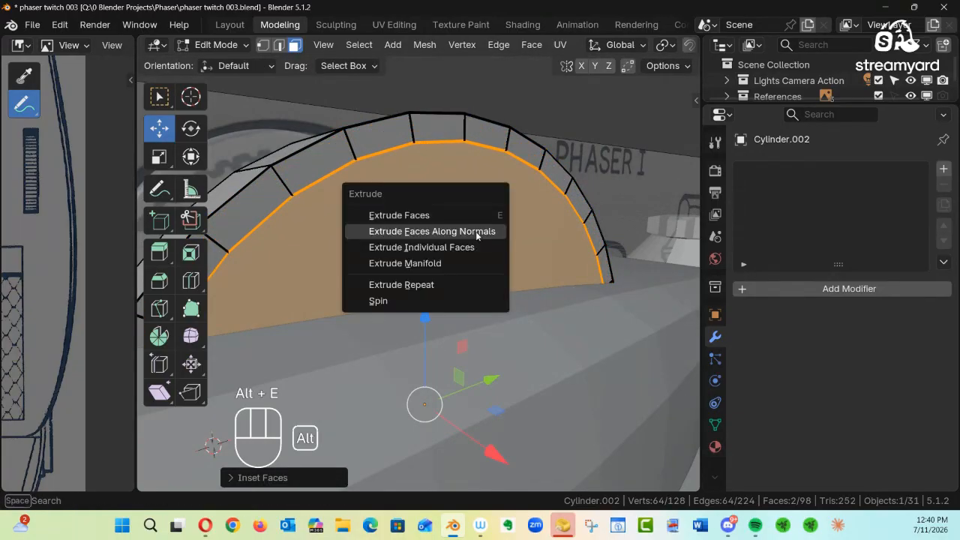
left_click(476, 232)
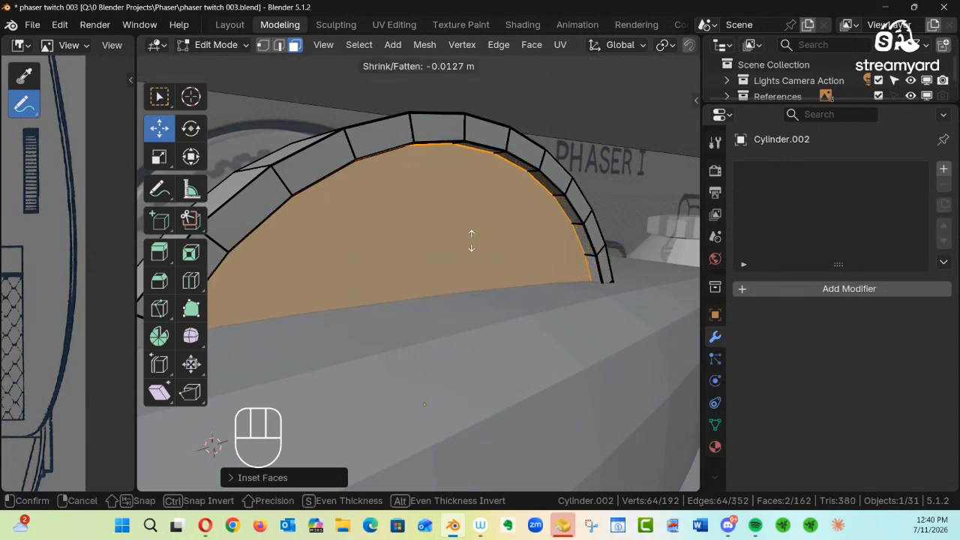
left_click(471, 239)
Scale the whole disc mesh along the X axis to about 0.65 of its width
middle_click_drag(431, 256, 147, 265)
left_click_drag(146, 266, 223, 228, "alt")
left_click_drag(440, 236, 465, 195, "ctrl+alt")
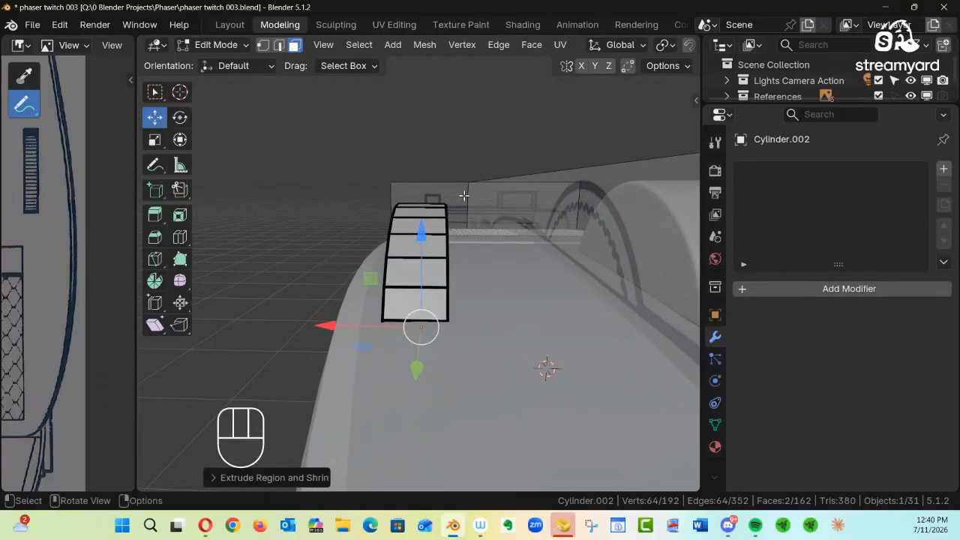
key("a")
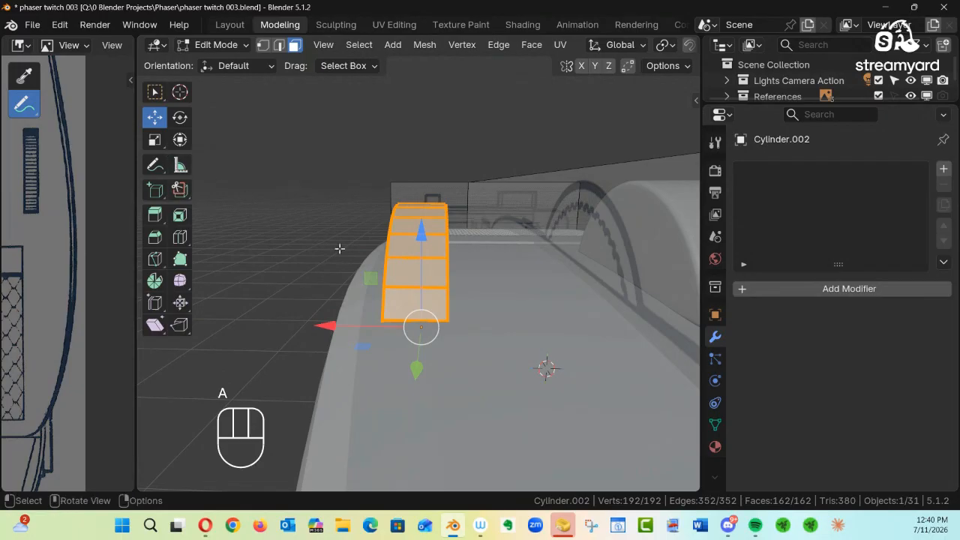
key("s")
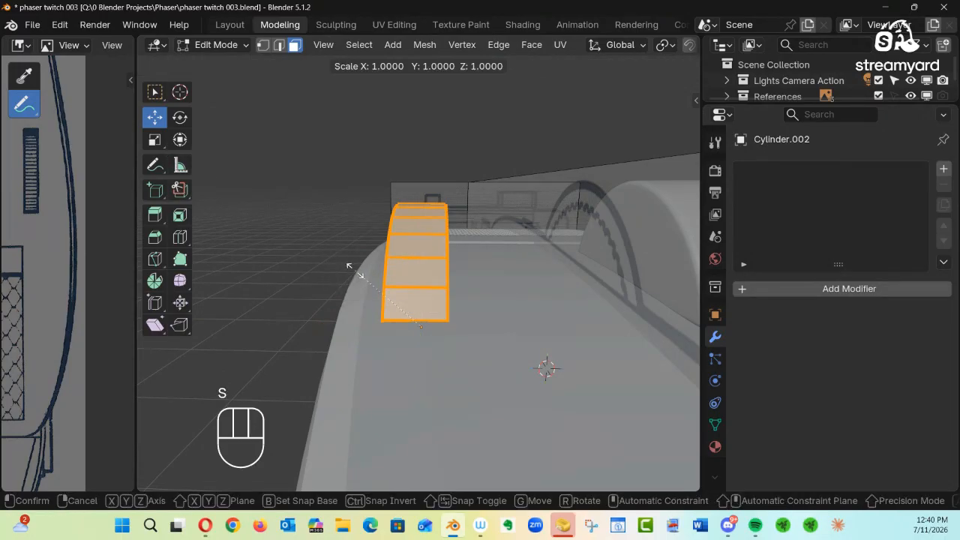
key("x")
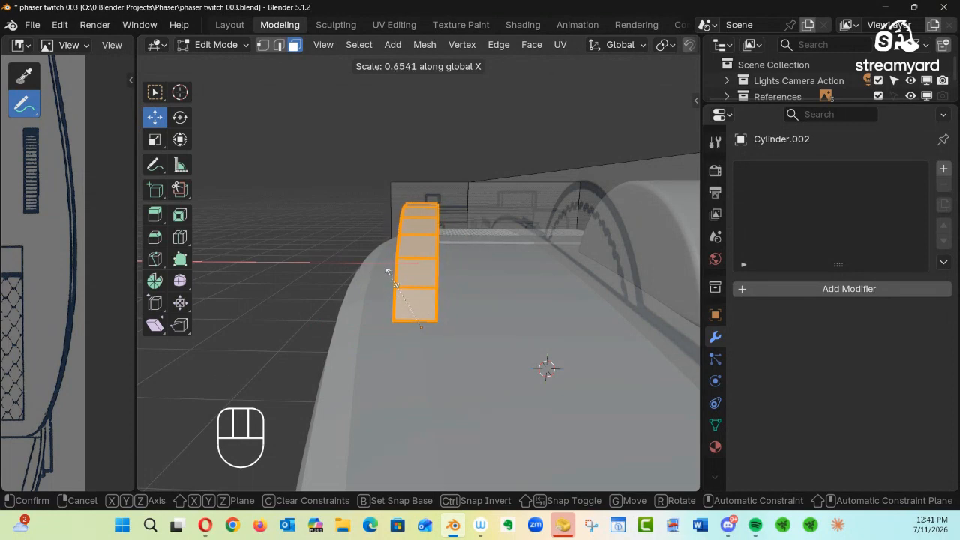
left_click(389, 280)
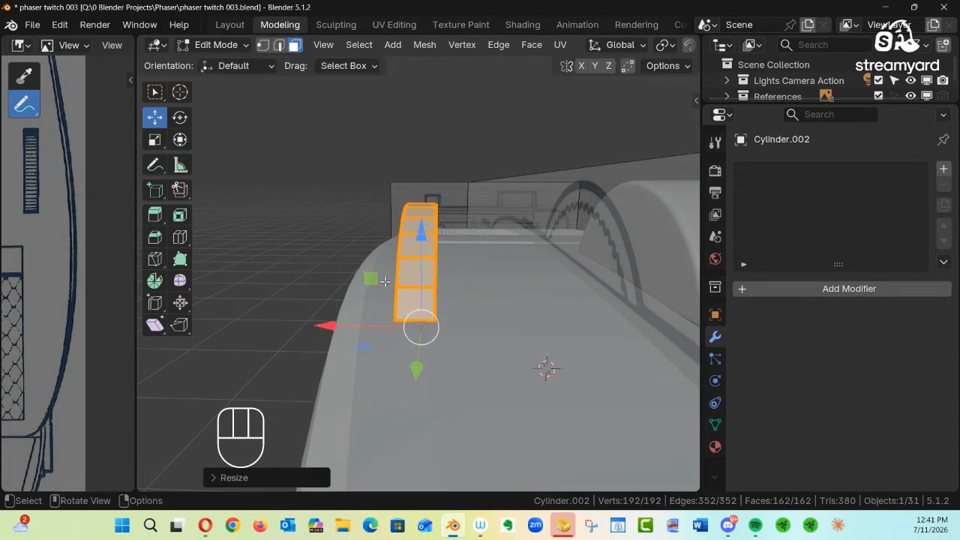
Select the loop of faces around the disc's outer rim and inset them individually by about 0.007 m
middle_click_drag(350, 270, 618, 310, "alt")
middle_click_drag(415, 262, 440, 205, "ctrl+alt")
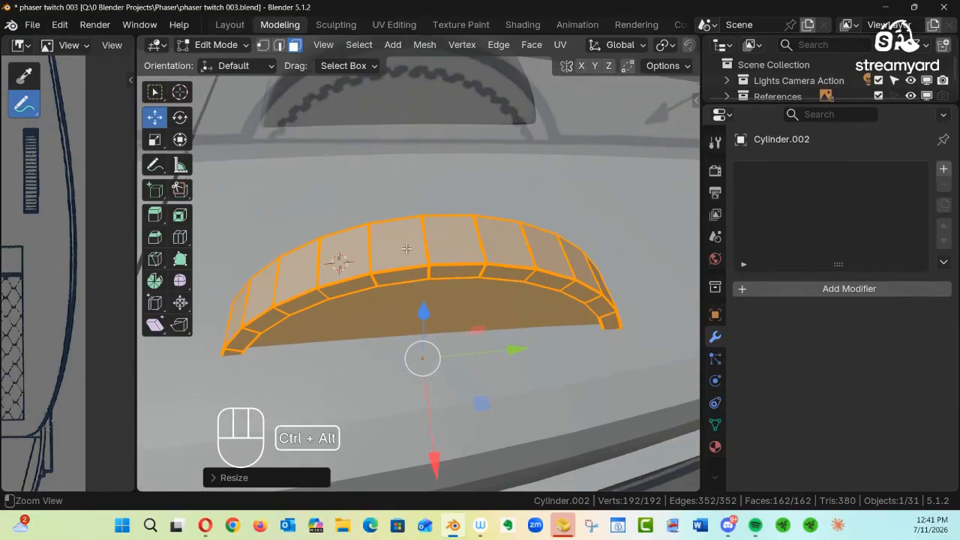
mouse_move(405, 249)
left_mouse_down("ctrl+alt")
mouse_move(395, 186)
mouse_move(403, 265)
mouse_move(403, 241)
left_mouse_up("ctrl+alt")
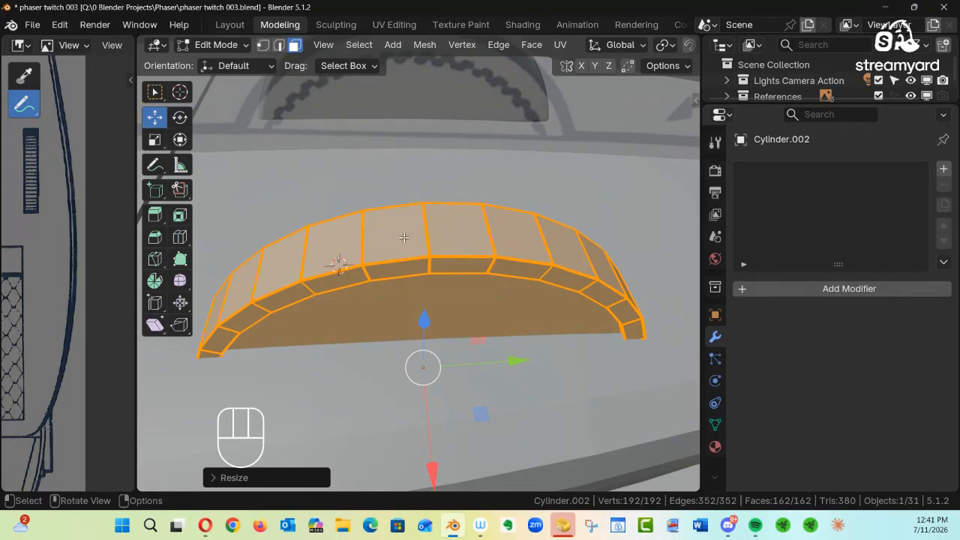
left_click(418, 231)
left_click(422, 234, "alt")
left_click_drag(421, 234, 481, 223, "alt")
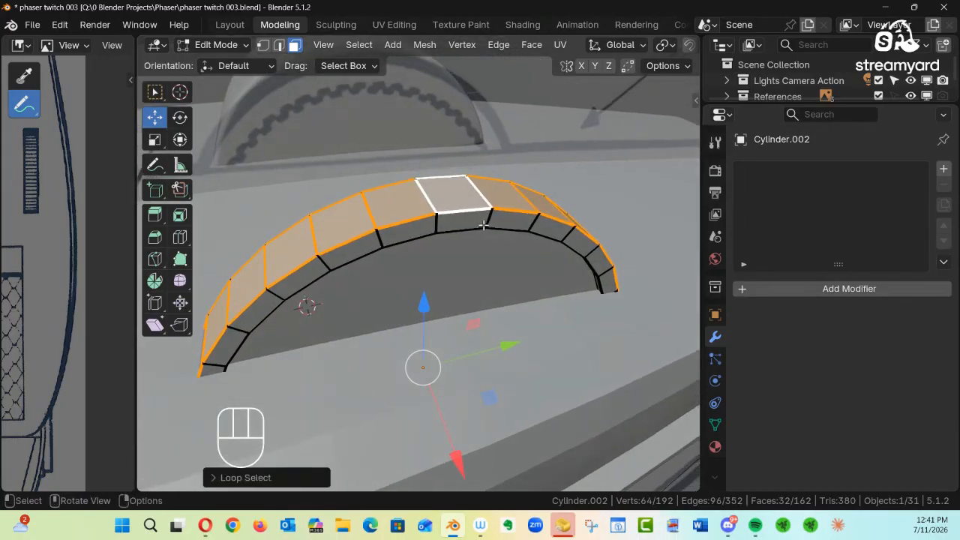
key("i")
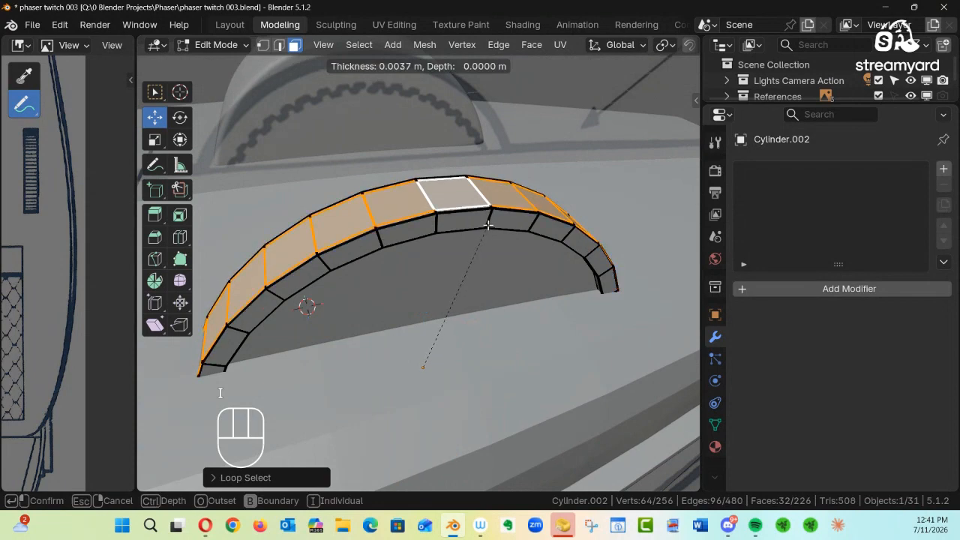
key("i")
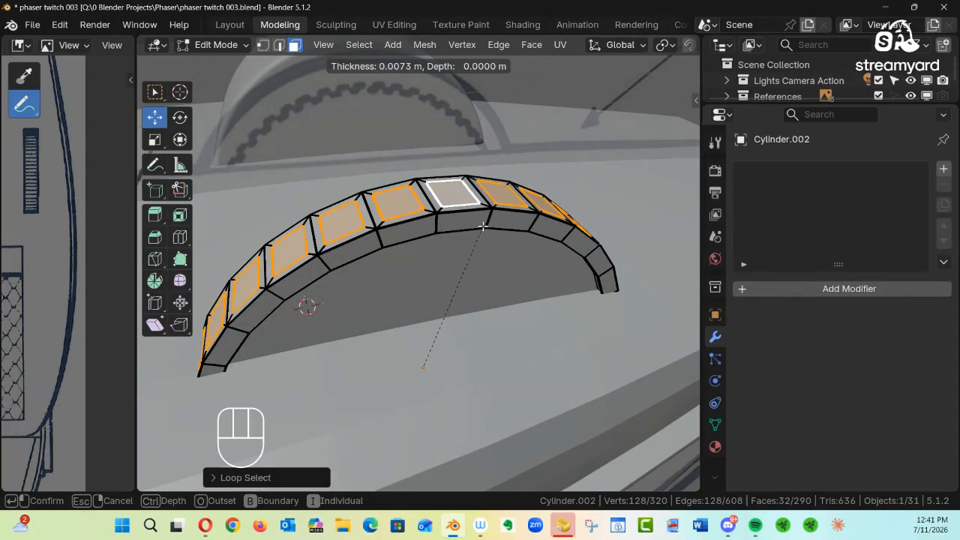
left_click(483, 225)
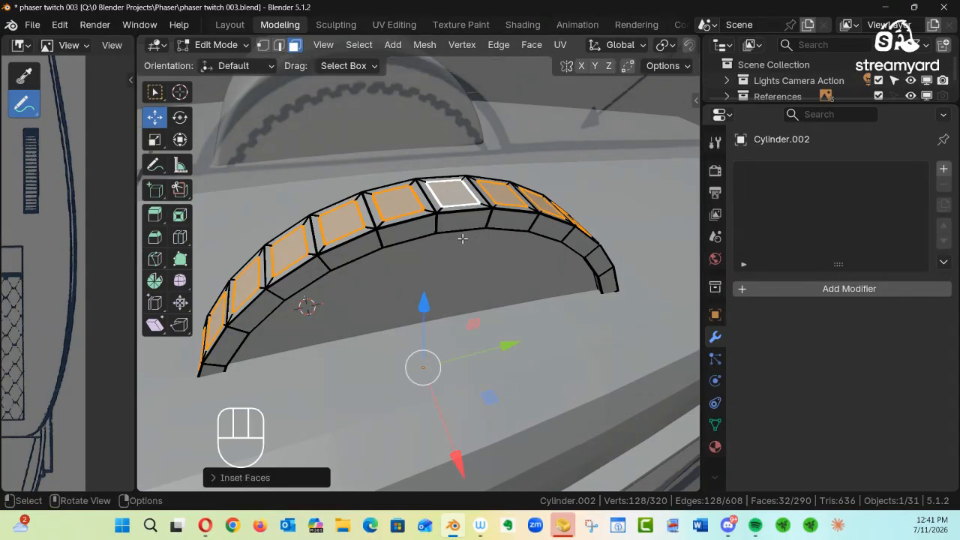
Return to Object Mode and snap the 3D cursor to the disc
left_click_drag(448, 237, 466, 201, "ctrl+alt")
left_click_drag(459, 219, 636, 153, "alt")
left_click_drag(669, 153, 458, 232, "alt")
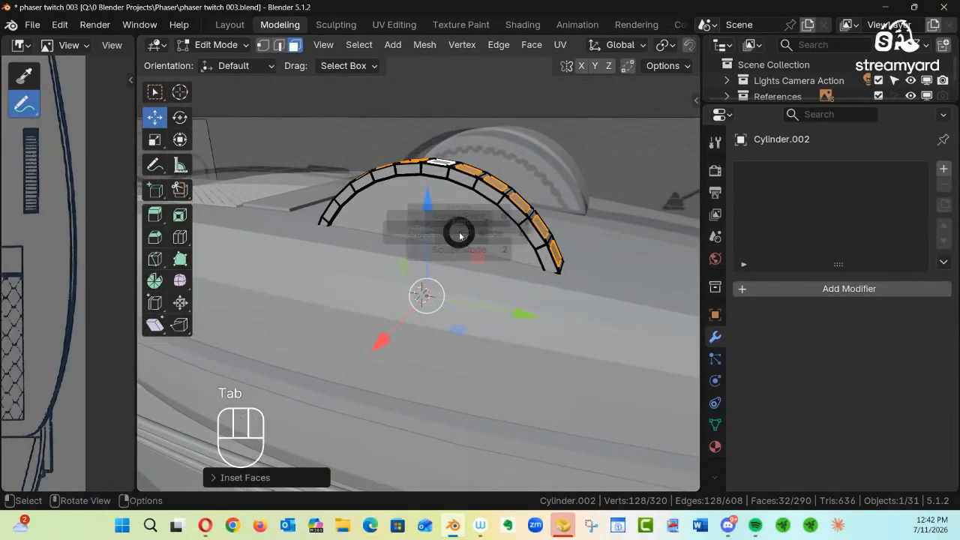
key("Tab")
left_click(335, 239)
left_click_drag(440, 245, 495, 254, "alt")
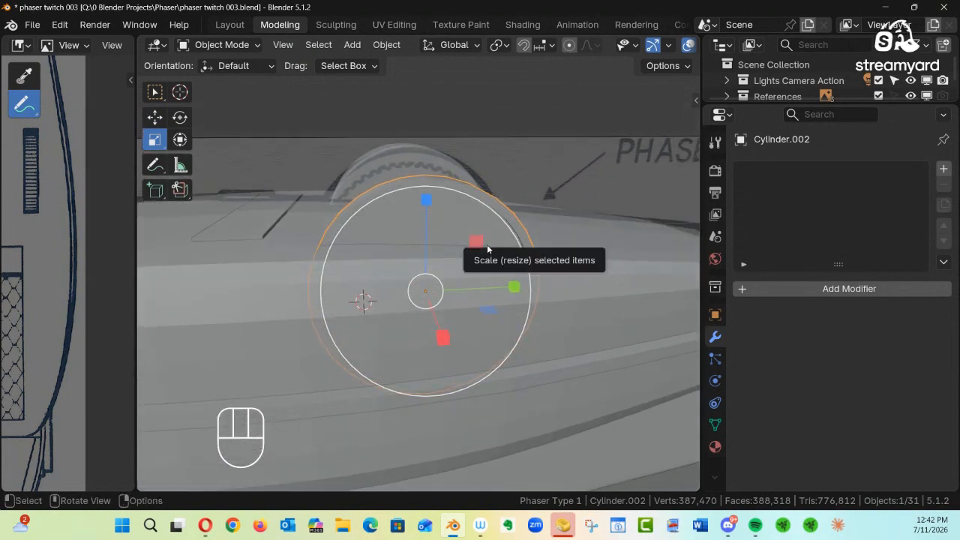
key("shift+s")
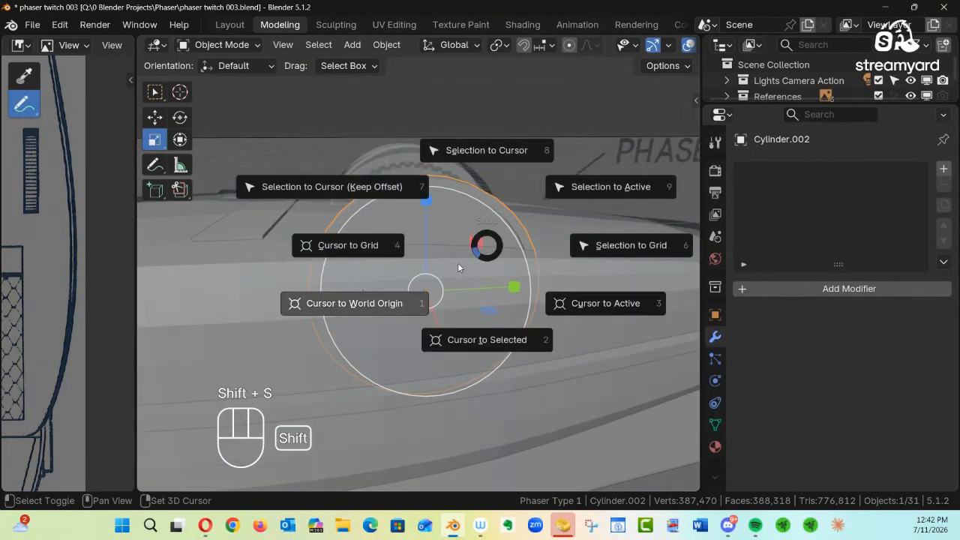
left_click(480, 337)
Add a mesh cylinder at the 3D cursor and rotate it 90° about the Y axis
middle_click_drag(484, 268, 419, 324, "ctrl+alt")
key("shift+a")
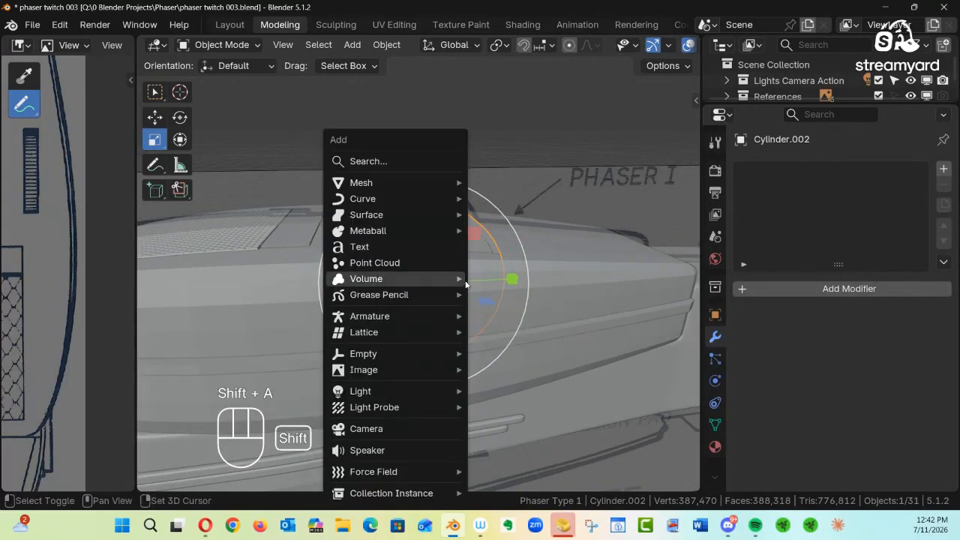
mouse_move(457, 187)
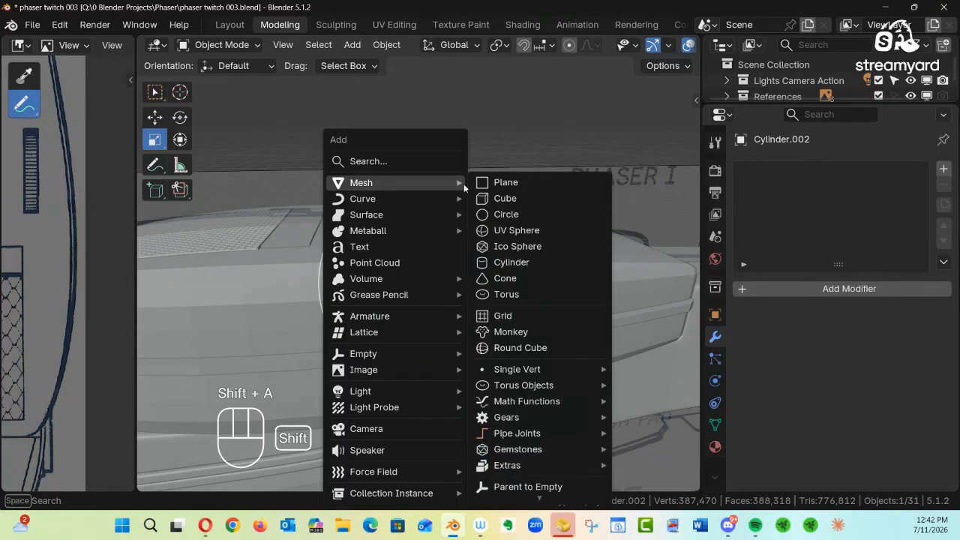
left_click(513, 264)
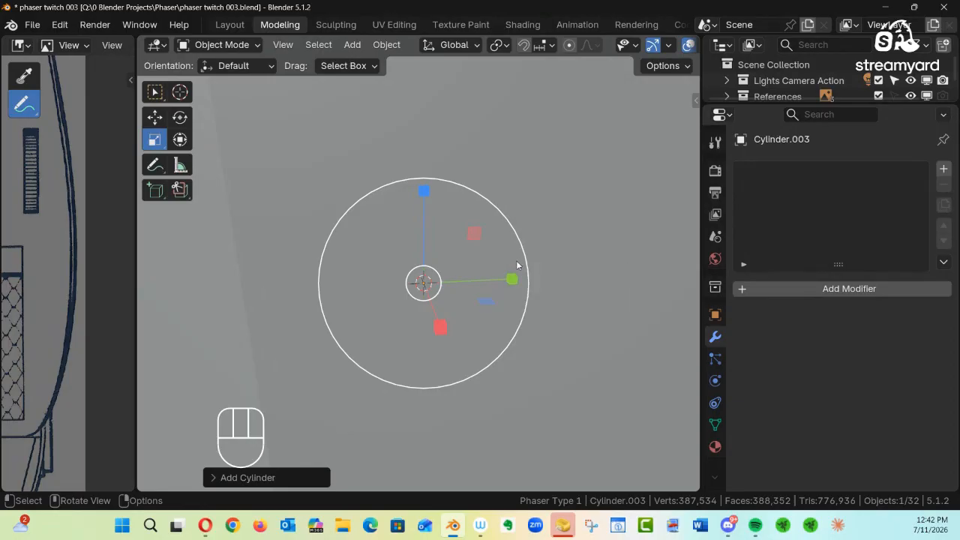
key("r")
type("y")
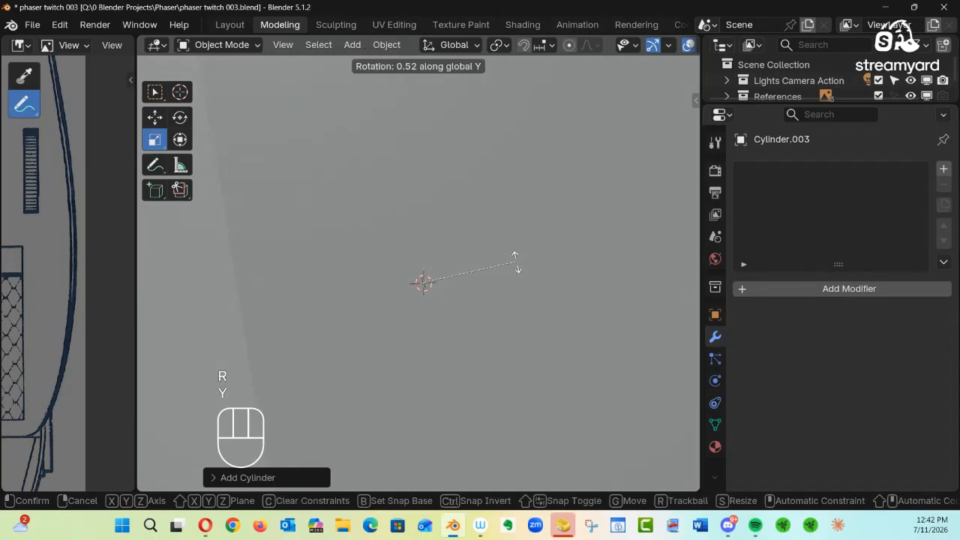
type("90")
key("Return")
key("Return")
In the see-through side view, delete the rotated cylinder that was just added
left_click_drag(593, 218, 531, 278, "ctrl+alt")
scroll(532, 264, "down", 6)
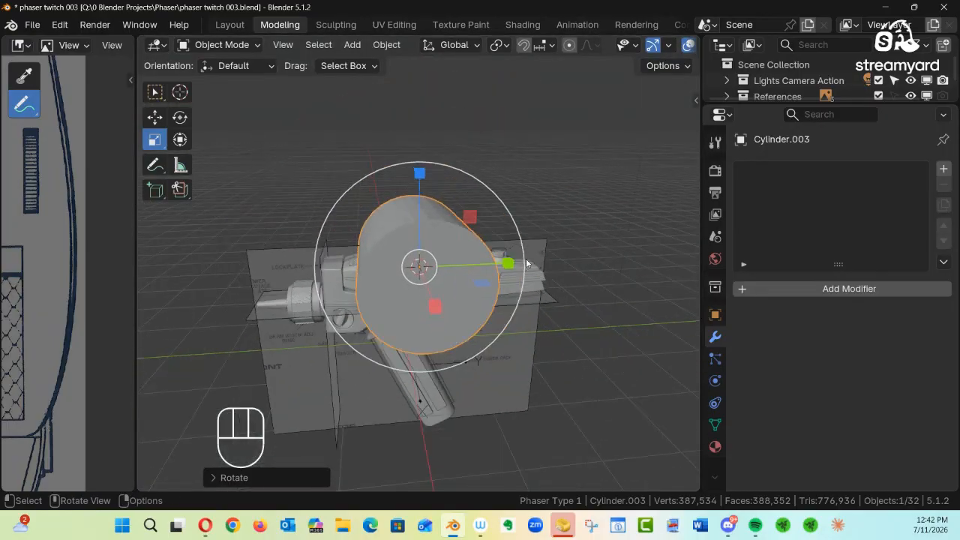
key("alt+z")
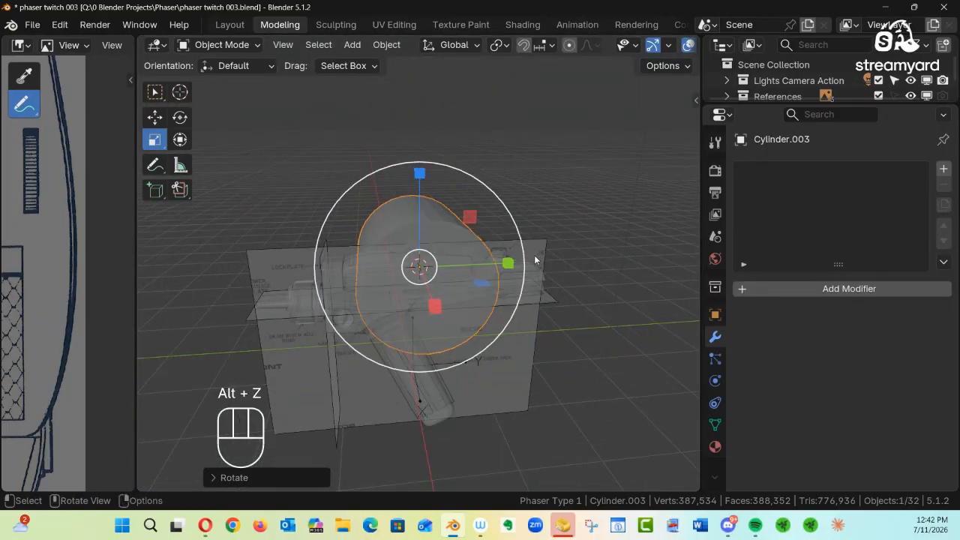
key("KP_3")
left_click_drag(535, 257, 556, 215, "ctrl+alt")
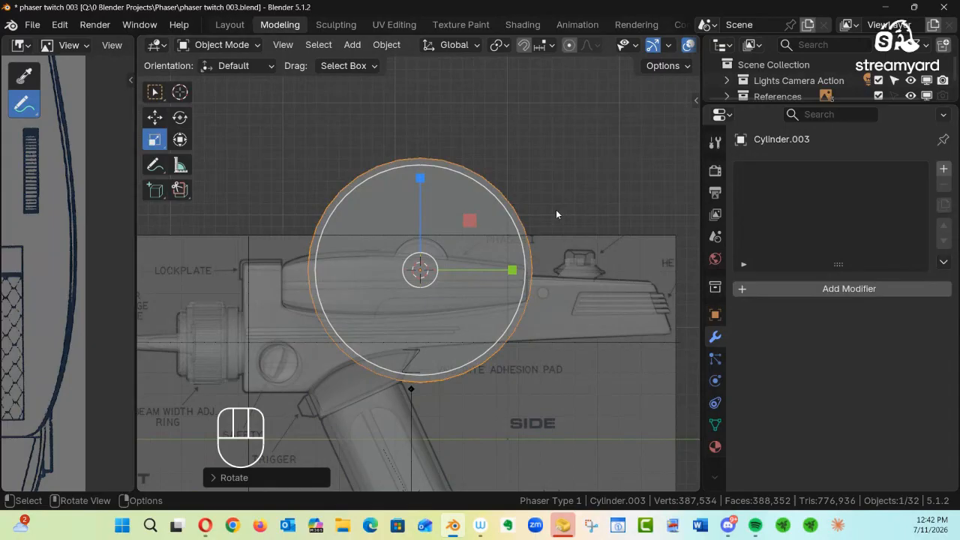
key("Delete")
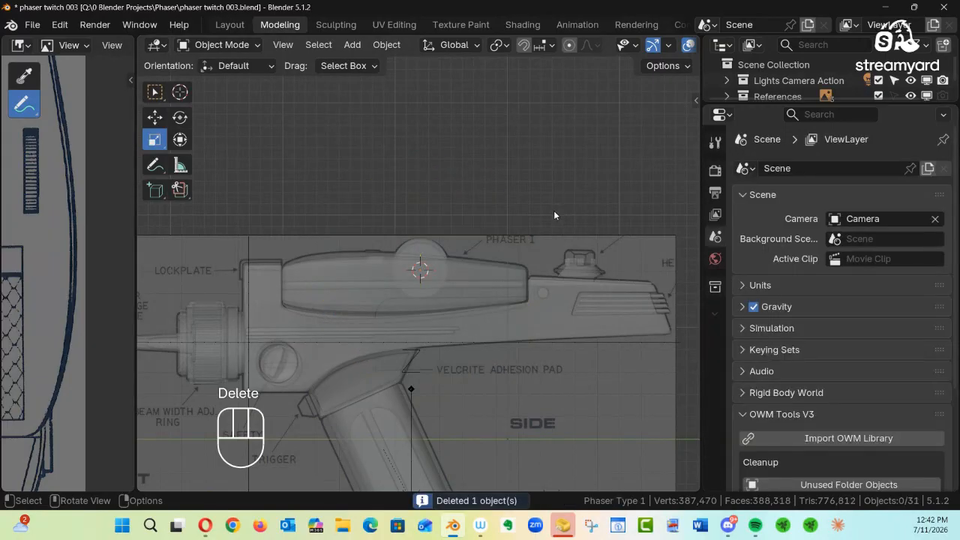
Add a mesh cylinder at the 3D cursor with 128 vertices
key("shift+a")
mouse_move(516, 187)
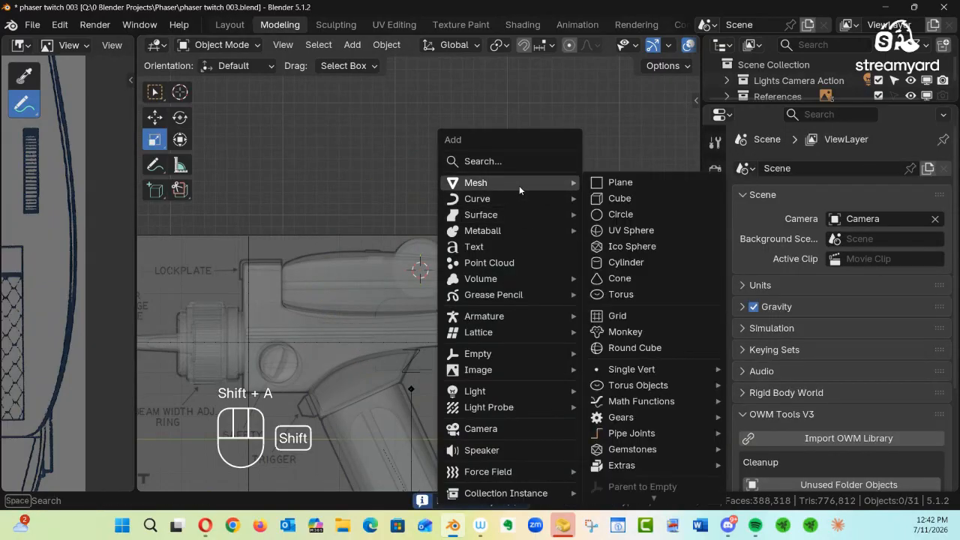
left_click(625, 262)
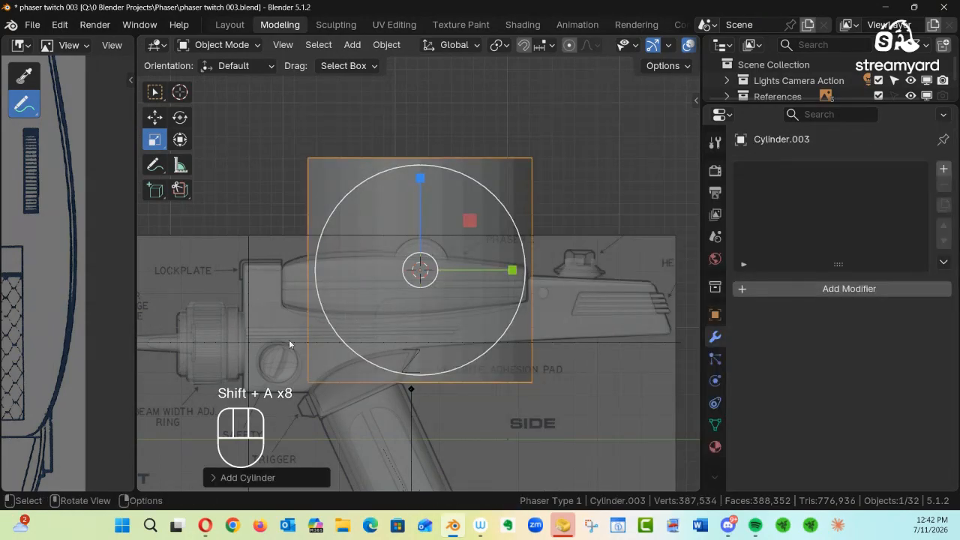
left_click(213, 477)
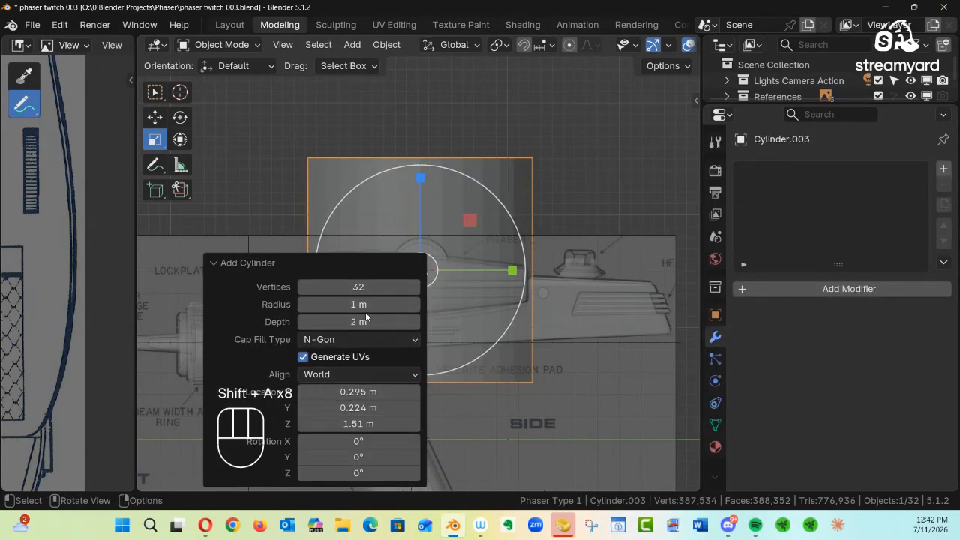
left_click_drag(360, 287, 359, 286)
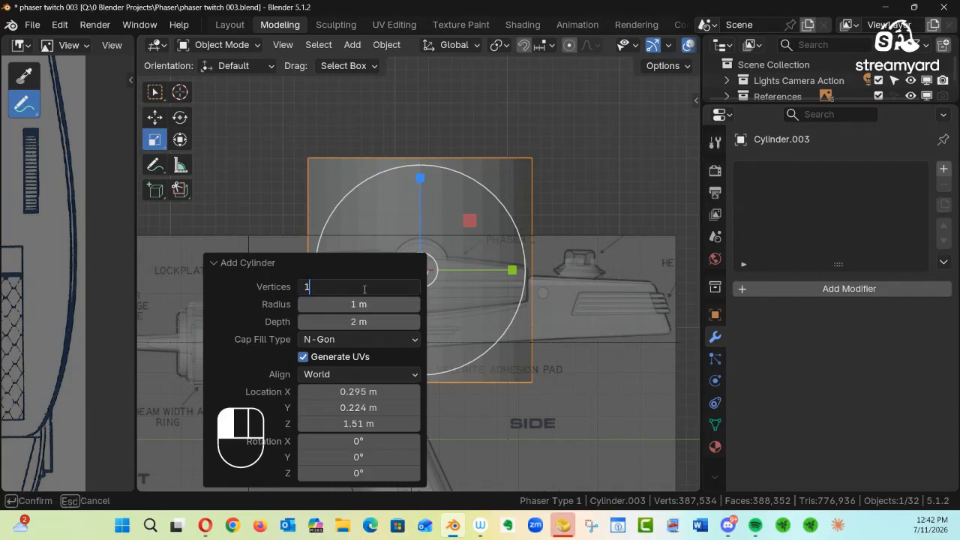
type("1287")
key("Return")
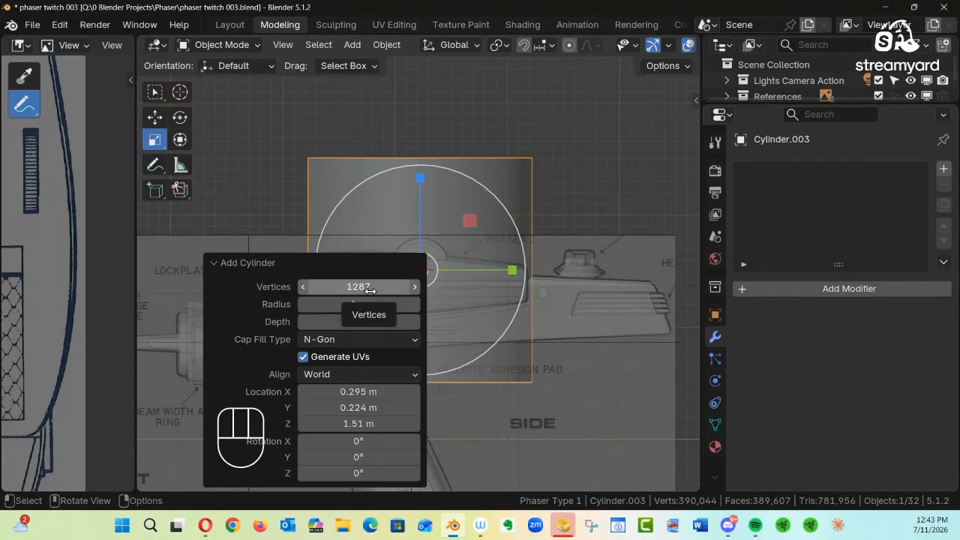
left_click_drag(369, 290, 370, 290)
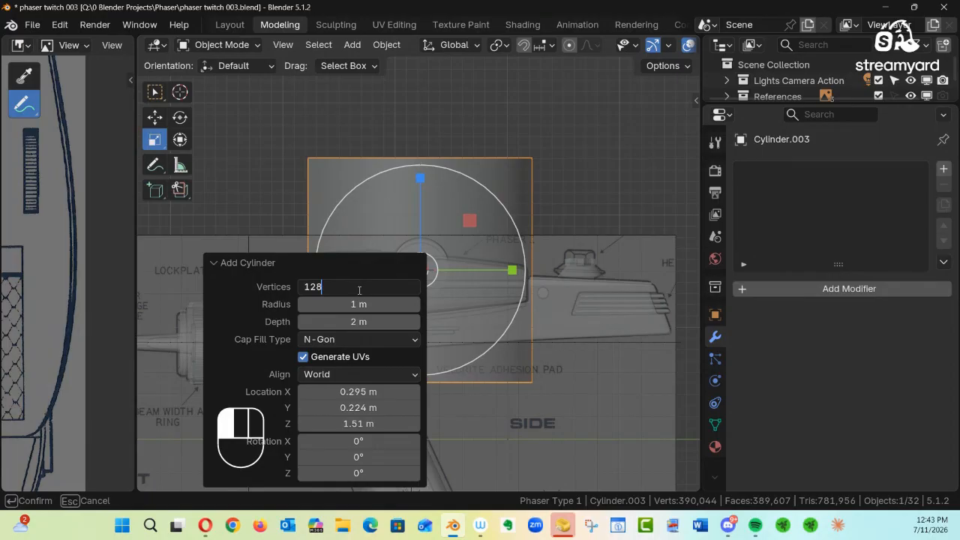
key("Return")
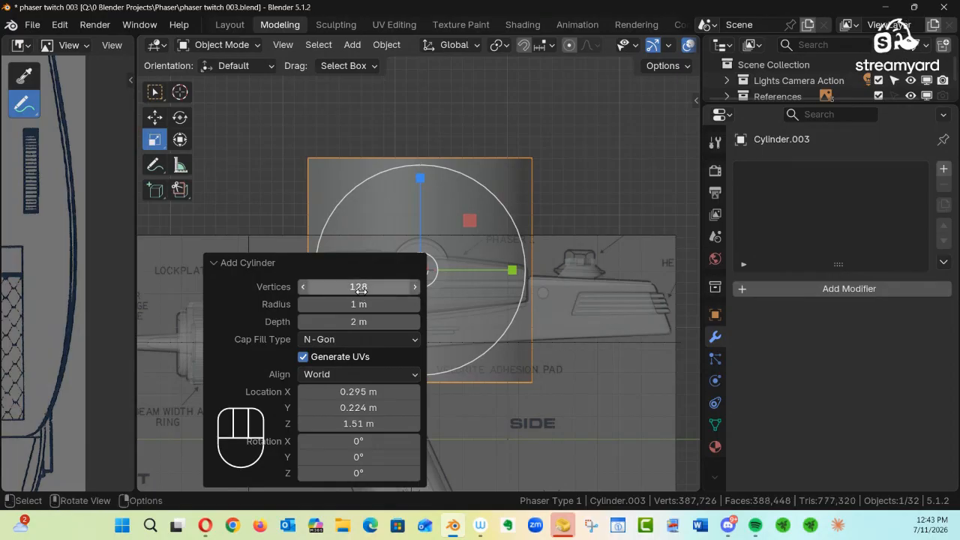
left_click(218, 263)
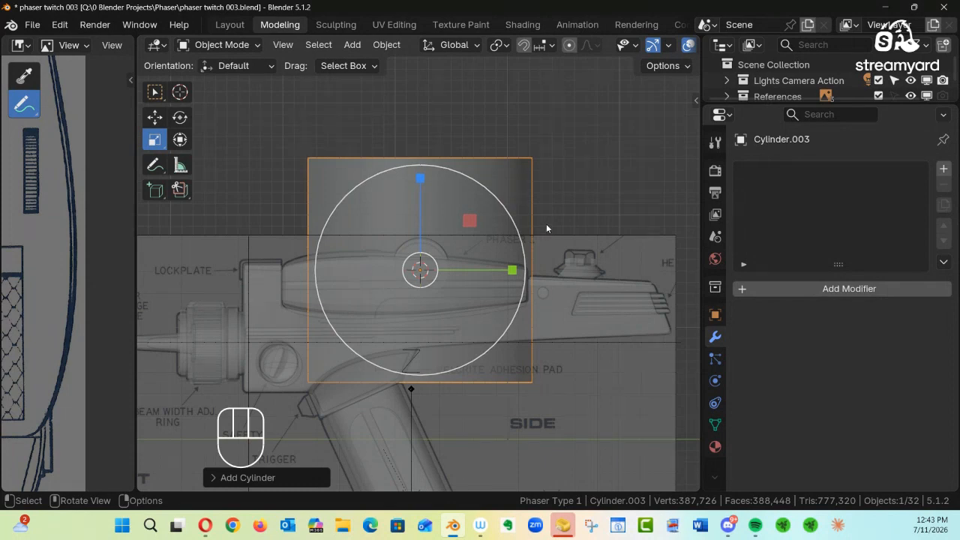
Rotate the new cylinder 90° about the Y axis and scale it down uniformly to match the serrated dial in the side reference
type("r")
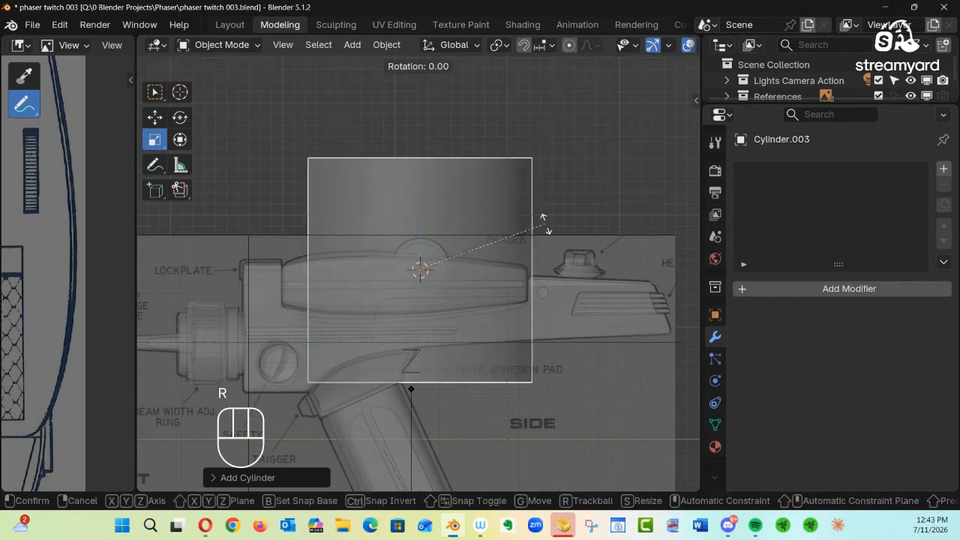
type("y90")
key("Return")
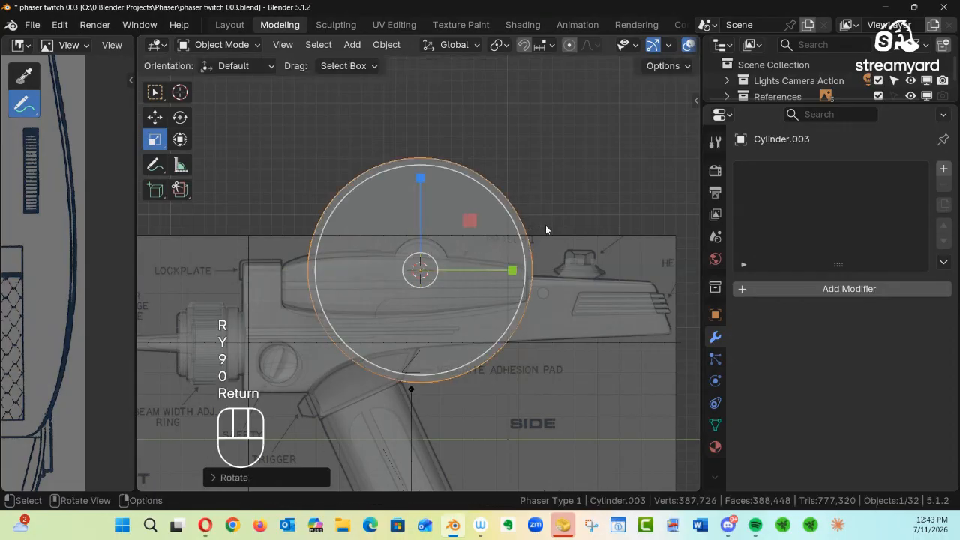
key("s")
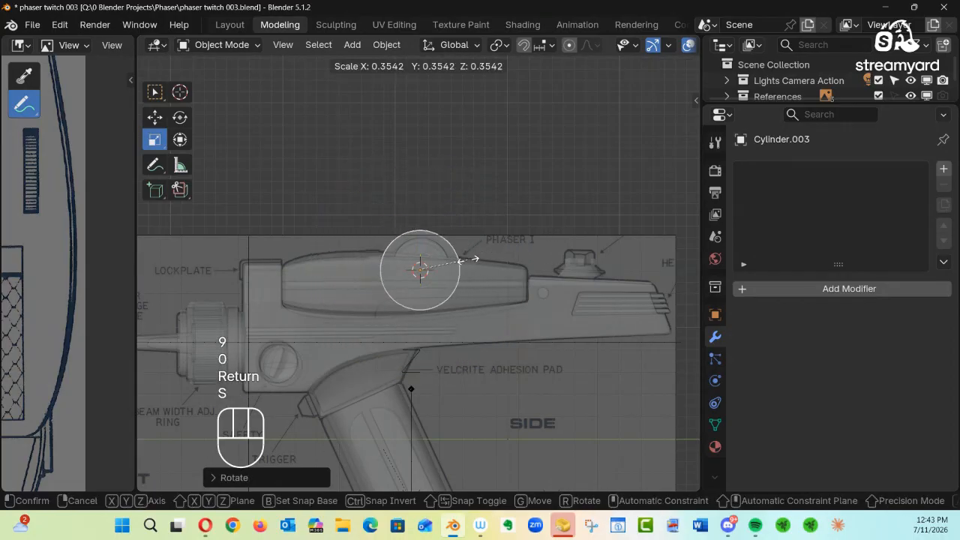
left_click(449, 265)
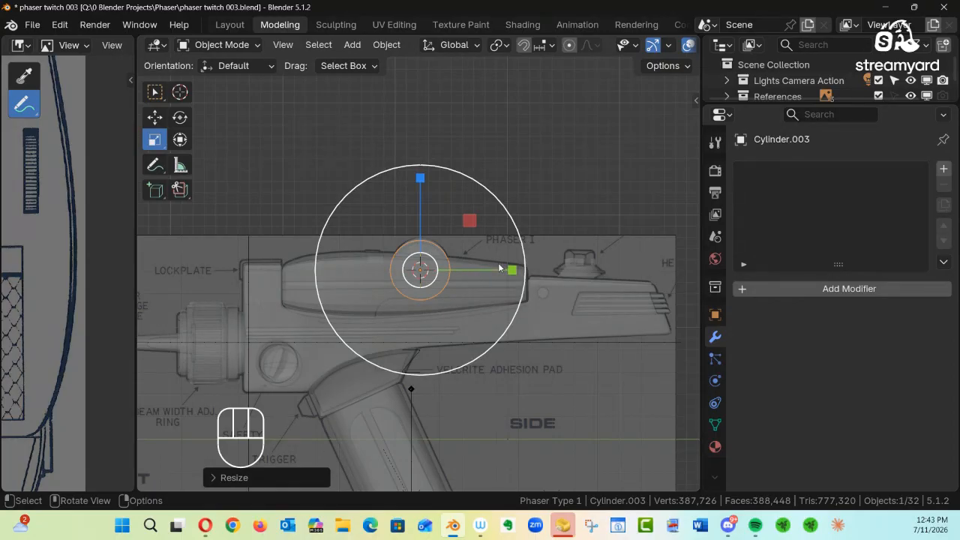
key("KP_Decimal")
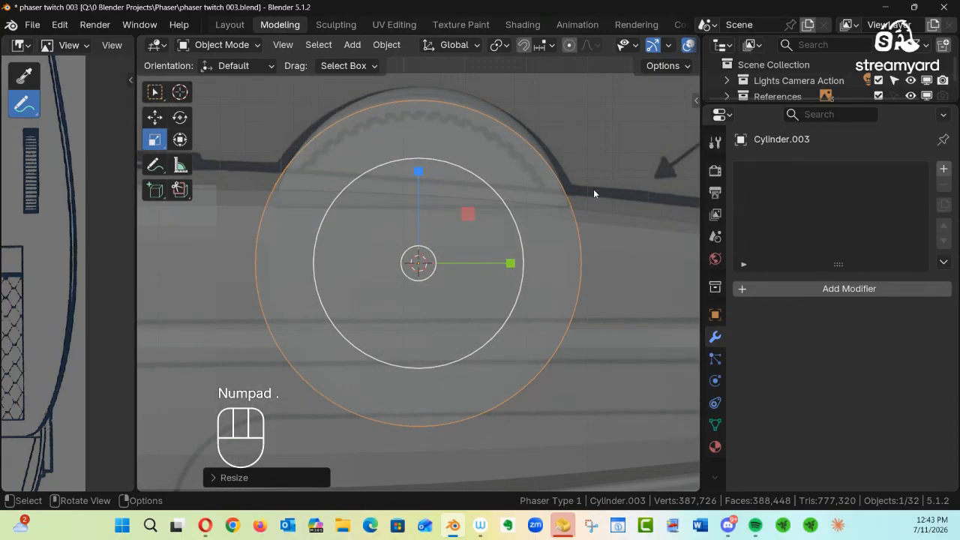
key("s")
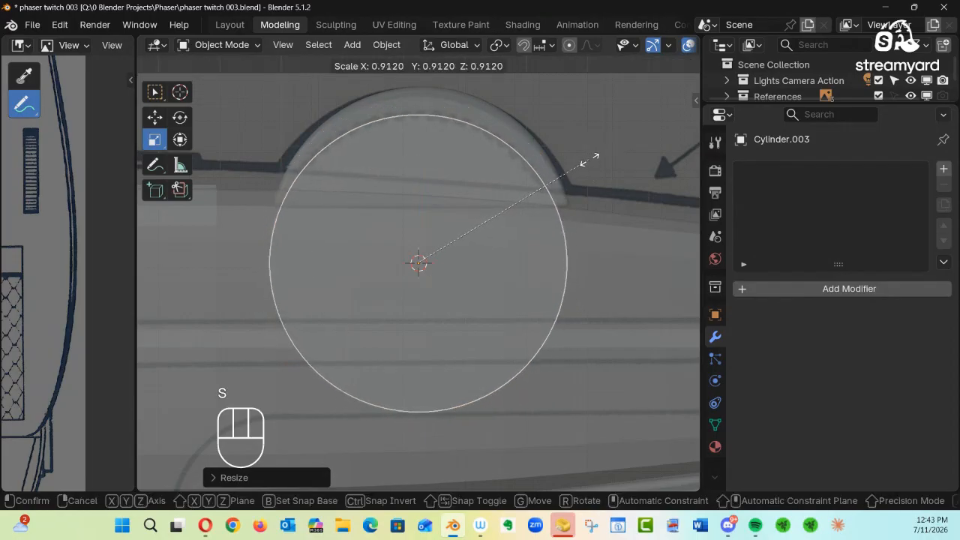
left_click(592, 159)
Scale the cylinder down along the X axis to flatten it into a thin disc
key("alt")
left_click_drag(552, 178, 588, 250, "alt")
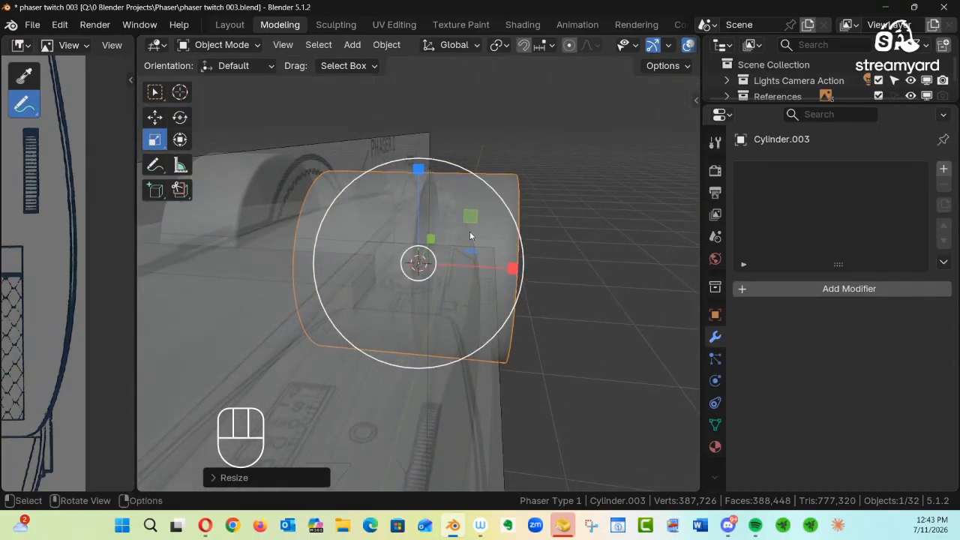
left_click_drag(481, 229, 524, 225, "alt")
left_click_drag(509, 261, 425, 255)
left_click_drag(424, 254, 371, 243, "alt")
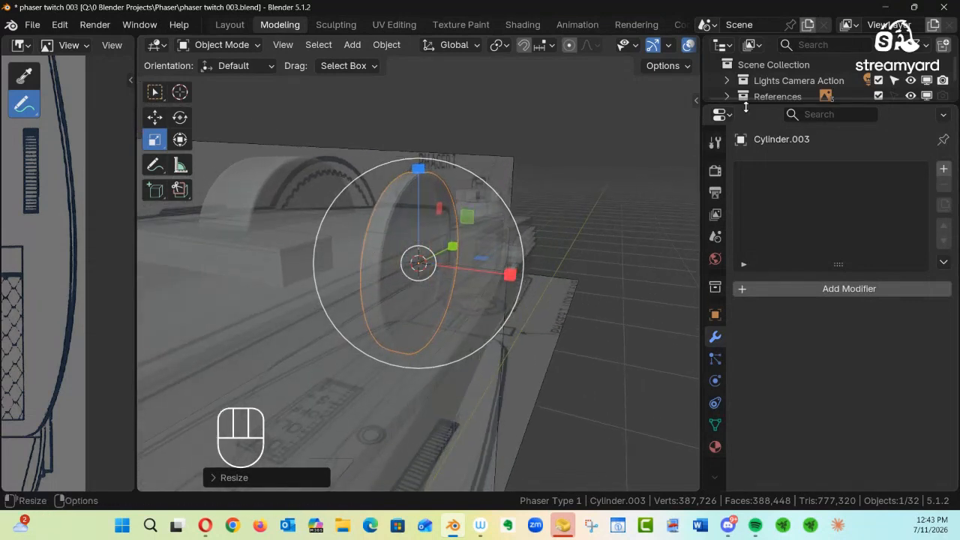
Delete the old disc Cylinder.002 from the Phaser Type 1 collection and select its replacement, Cylinder.003
left_click_drag(809, 105, 780, 373)
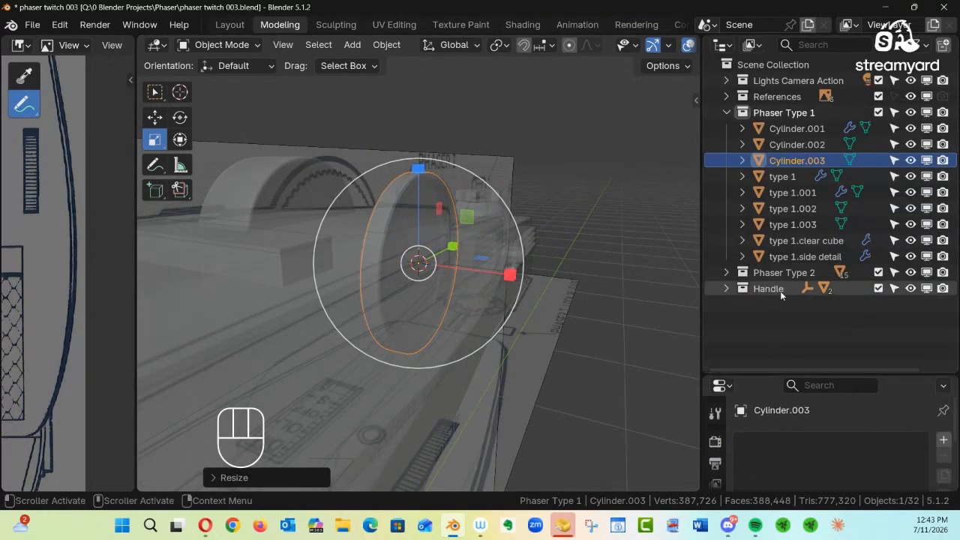
left_click(815, 147)
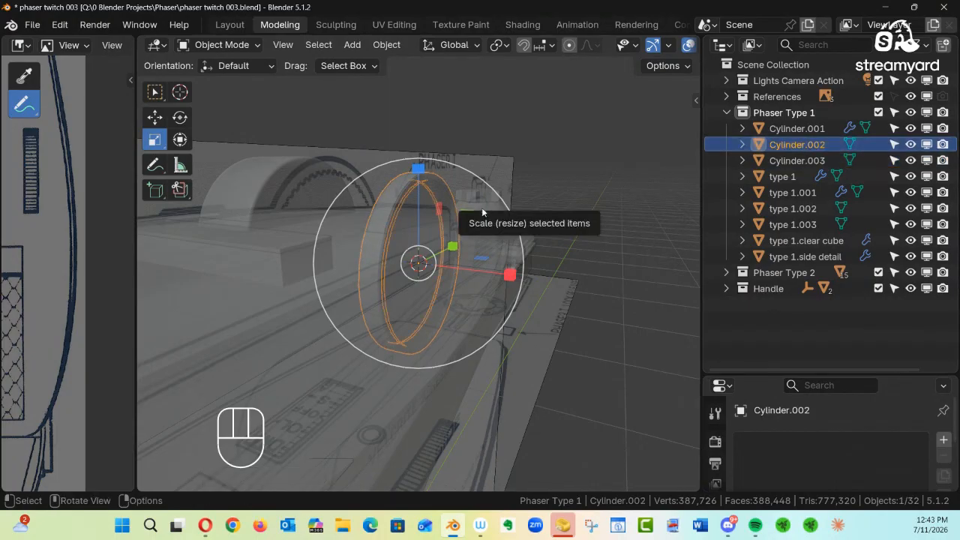
key("Delete")
left_click(410, 204)
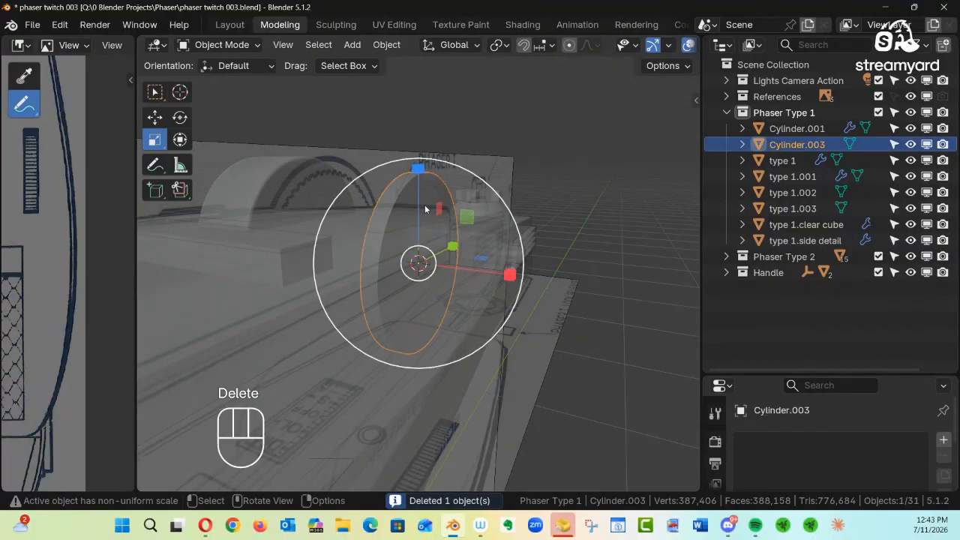
With see-through display off, enter Edit Mode and inset both flat end faces of the disc to form a narrow rim
mouse_move(462, 215)
left_mouse_down("alt")
mouse_move(383, 217)
mouse_move(441, 155)
mouse_move(464, 223)
left_mouse_up("alt")
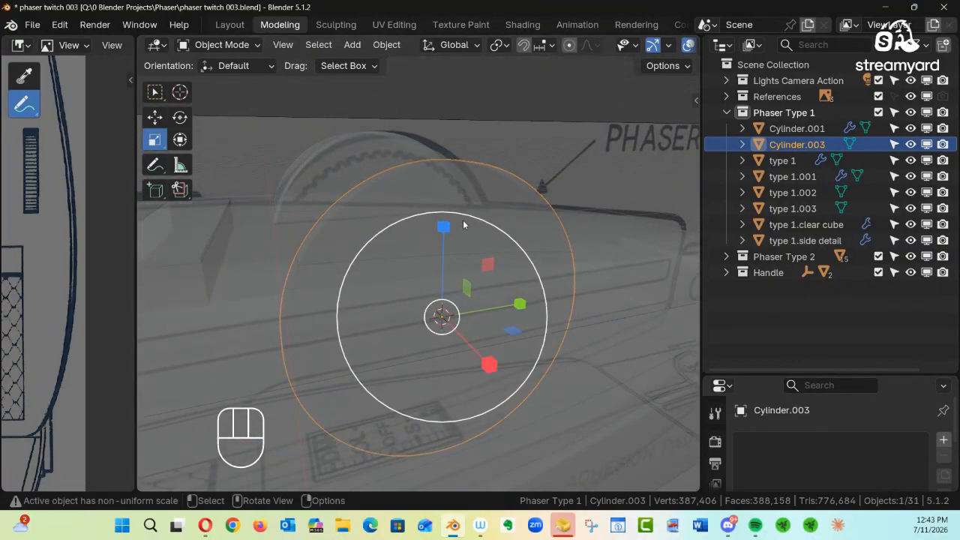
key("alt+z")
left_click_drag(464, 219, 538, 198, "alt")
key("Tab")
left_click_drag(538, 198, 413, 260, "alt")
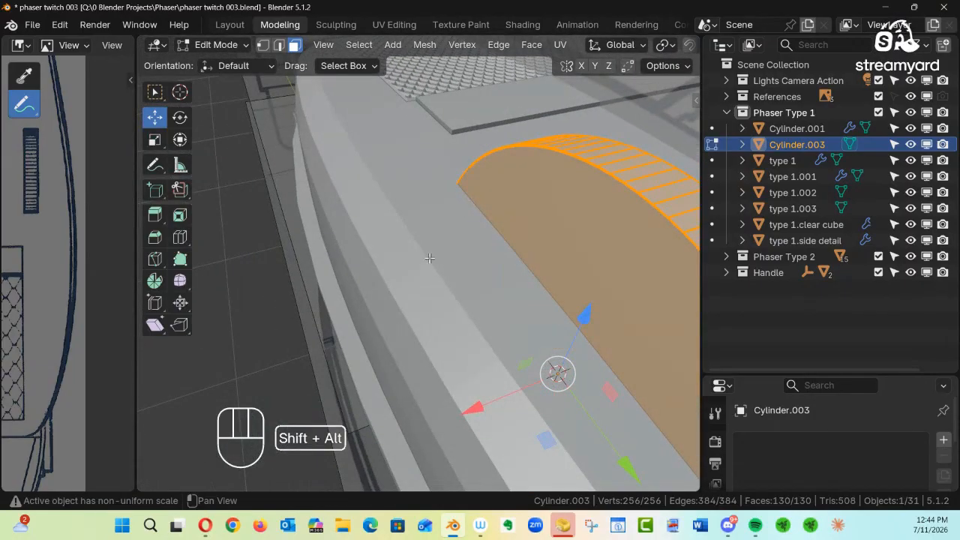
left_click_drag(493, 215, 650, 224, "alt+shift")
left_click(480, 223)
left_click(405, 222, "shift")
left_click_drag(405, 222, 371, 222, "alt")
key("i")
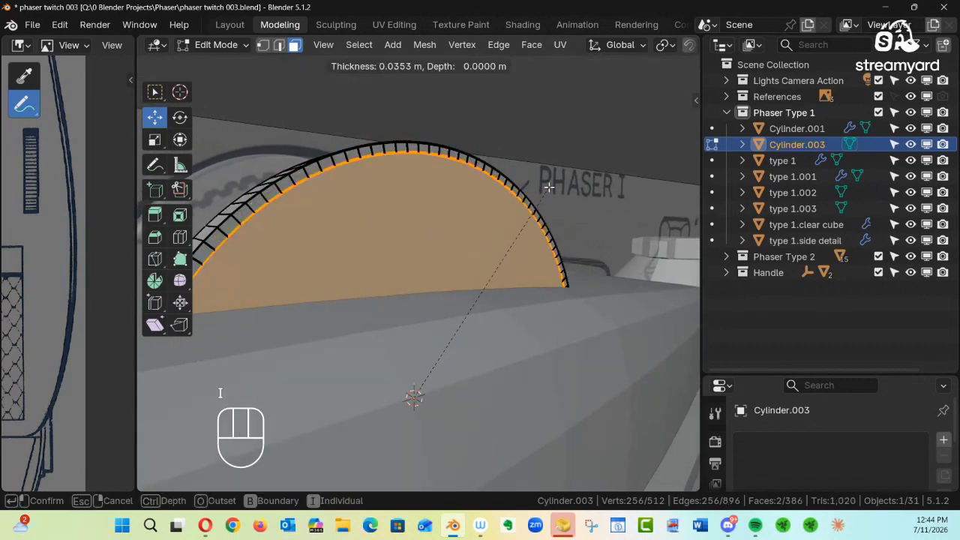
left_click(540, 194)
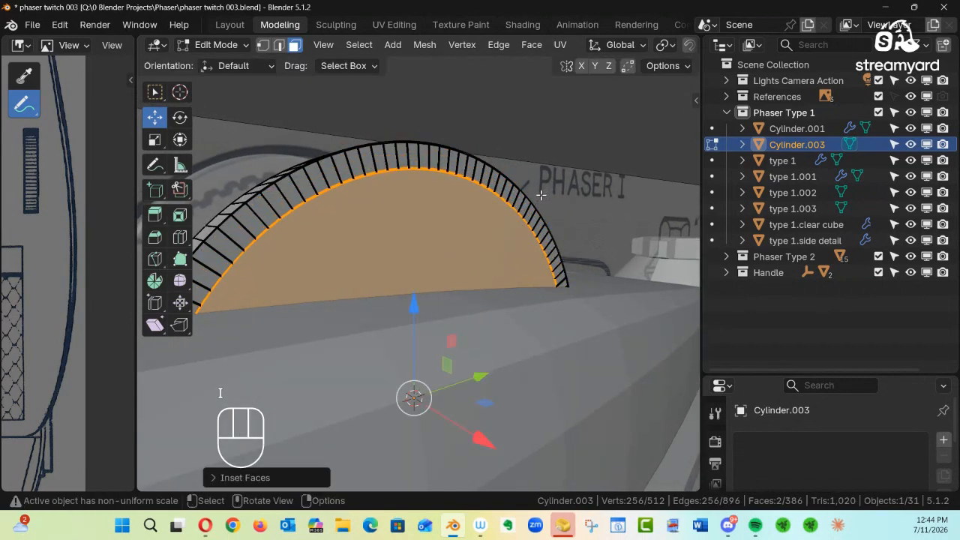
Try extruding the two inset end faces along their normals, and undo the extrusion
key("alt+e")
left_click(541, 195)
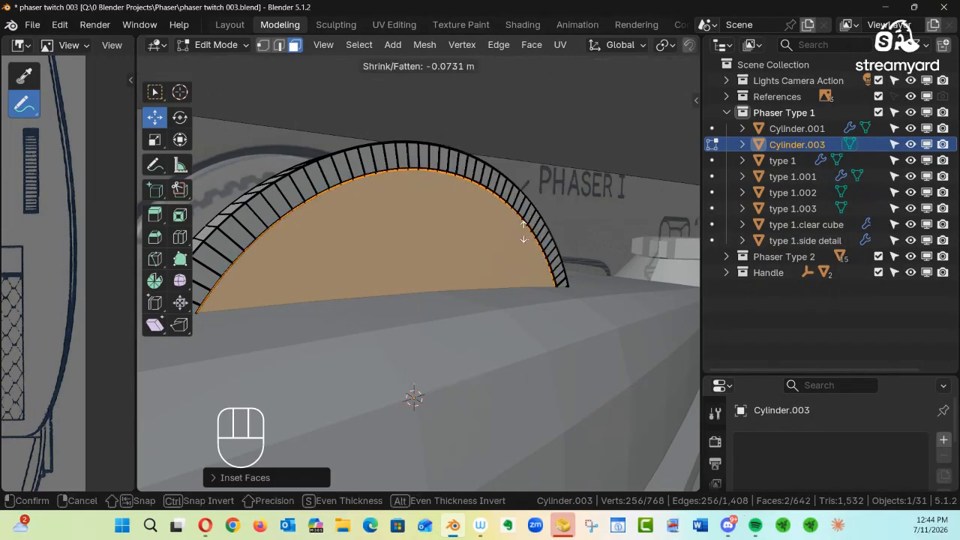
left_click(459, 330)
left_click_drag(503, 255, 504, 228, "alt")
key("ctrl+z")
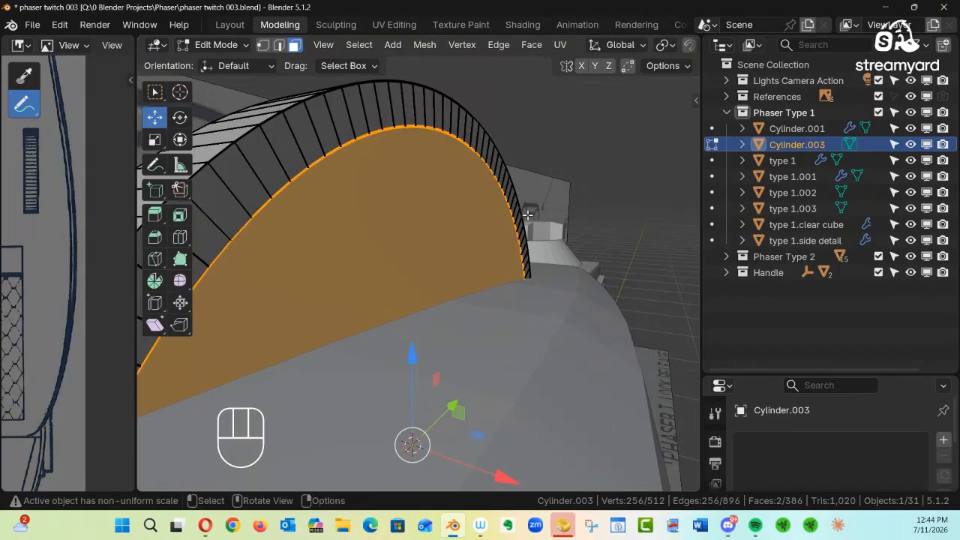
Extrude the two inset end faces inward along their normals to recess both sides of the disc
left_click_drag(528, 215, 544, 210, "alt")
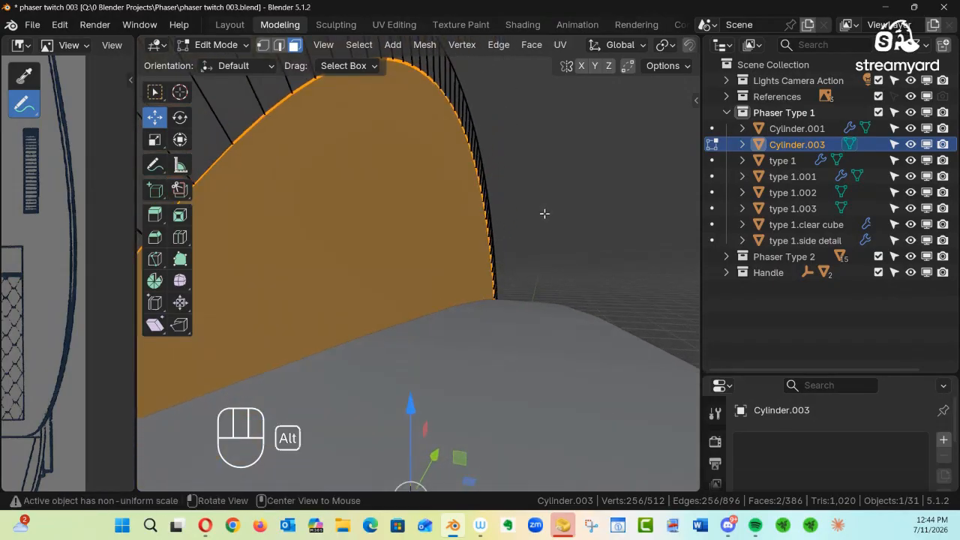
key("alt+e")
left_click(545, 215)
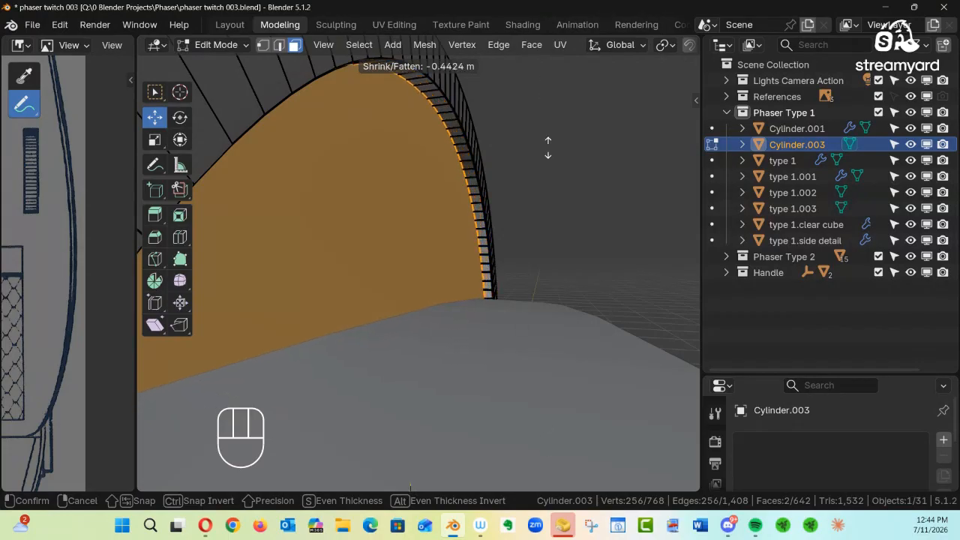
left_click(537, 244)
In see-through display, select every other face all the way around the disc's outer rim
left_click_drag(537, 177, 330, 156, "ctrl+alt")
key("alt+z")
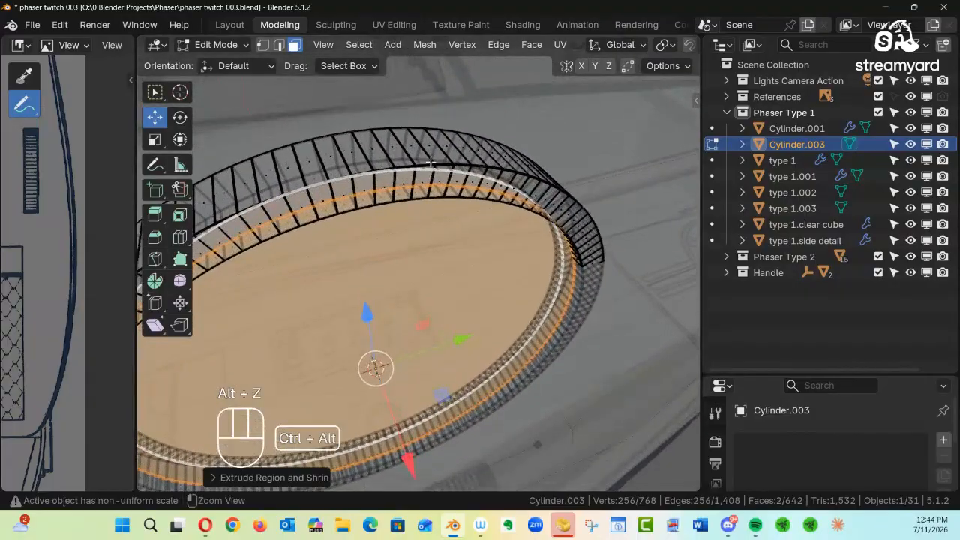
left_click(330, 156)
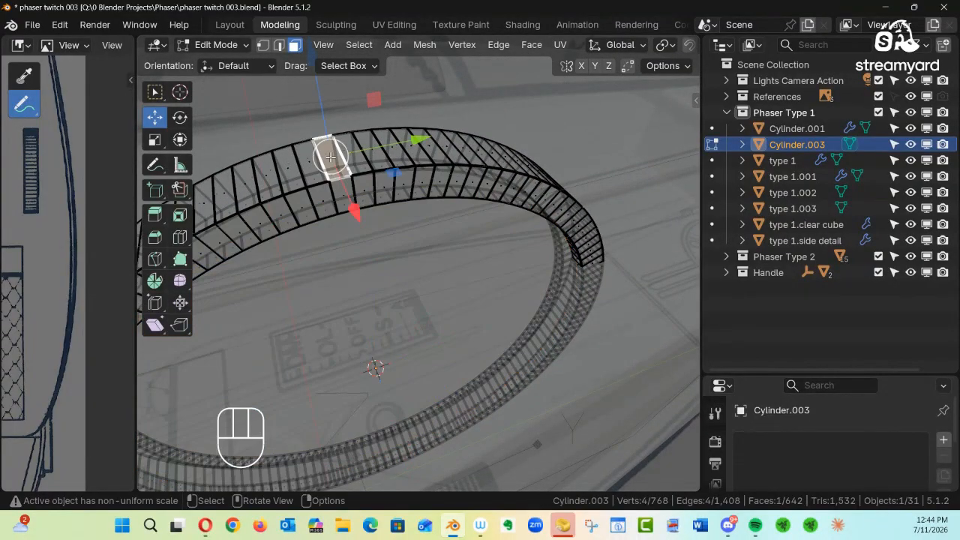
left_click(373, 151, "shift")
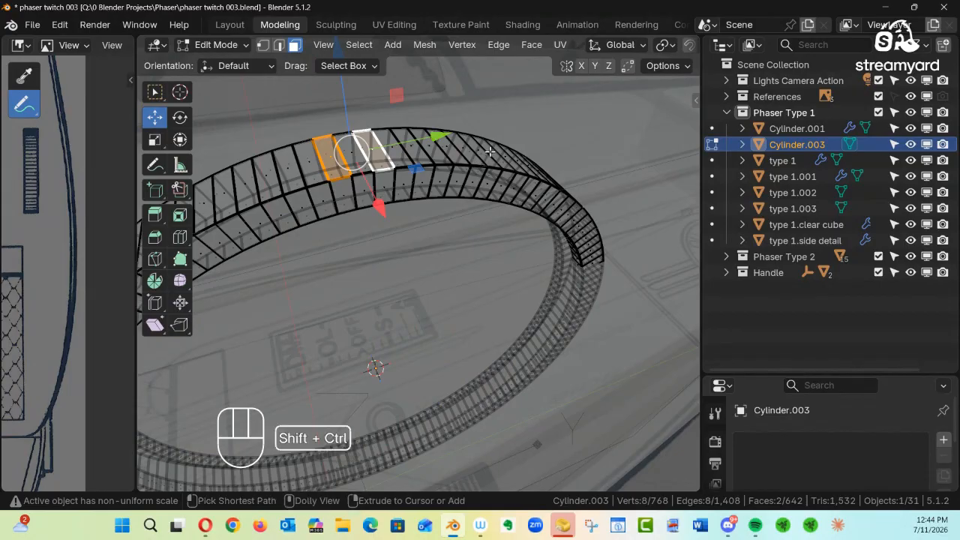
key("ctrl+shift+KP_Add")
key("ctrl+shift+KP_Add")
key("ctrl+shift+KP_Add")
key("ctrl+shift+KP_Add")
key("ctrl+shift+KP_Add")
key("ctrl+shift+KP_Add")
key("ctrl+shift+KP_Add")
key("ctrl+shift+KP_Add")
key("ctrl+shift+KP_Add")
key("ctrl+shift+KP_Add")
key("ctrl+shift+KP_Add")
key("ctrl+shift+KP_Add")
key("ctrl+shift+KP_Add")
key("ctrl+shift+KP_Add")
key("ctrl+shift+KP_Add")
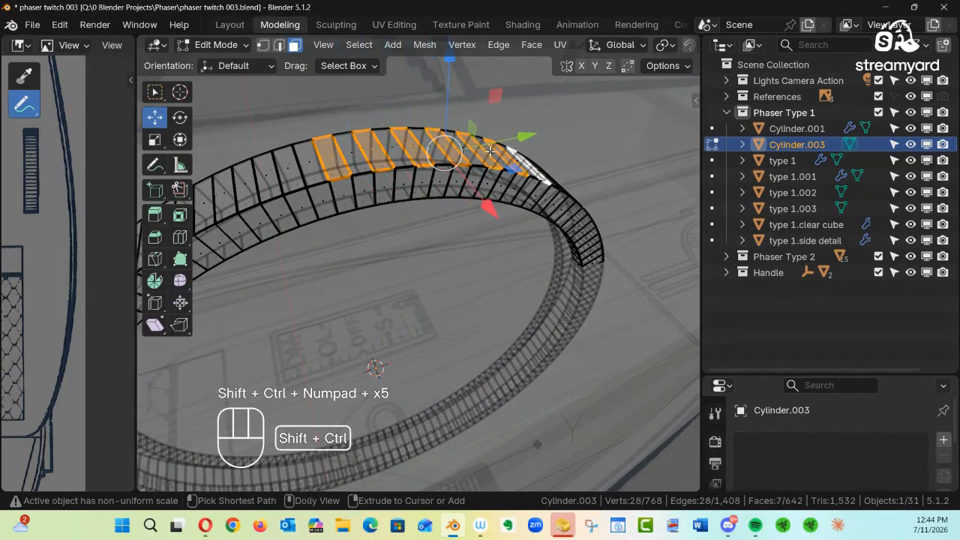
key("ctrl+shift+KP_Add")
key("ctrl+shift+KP_Add")
key("ctrl+shift+KP_Add")
key("ctrl+shift+KP_Add")
key("ctrl+shift+KP_Add")
key("ctrl+shift+KP_Add")
key("ctrl+shift+KP_Add")
key("ctrl+shift+KP_Add")
key("ctrl+shift+KP_Add")
key("ctrl+shift+KP_Add")
key("ctrl+shift+KP_Add")
key("ctrl+shift+KP_Add")
key("ctrl+shift+KP_Add")
key("ctrl+shift+KP_Add")
key("ctrl+shift+KP_Add")
key("ctrl+shift+KP_Add")
key("ctrl+shift+KP_Add")
key("ctrl+shift+KP_Add")
key("ctrl+shift+KP_Add")
key("ctrl+shift+KP_Add")
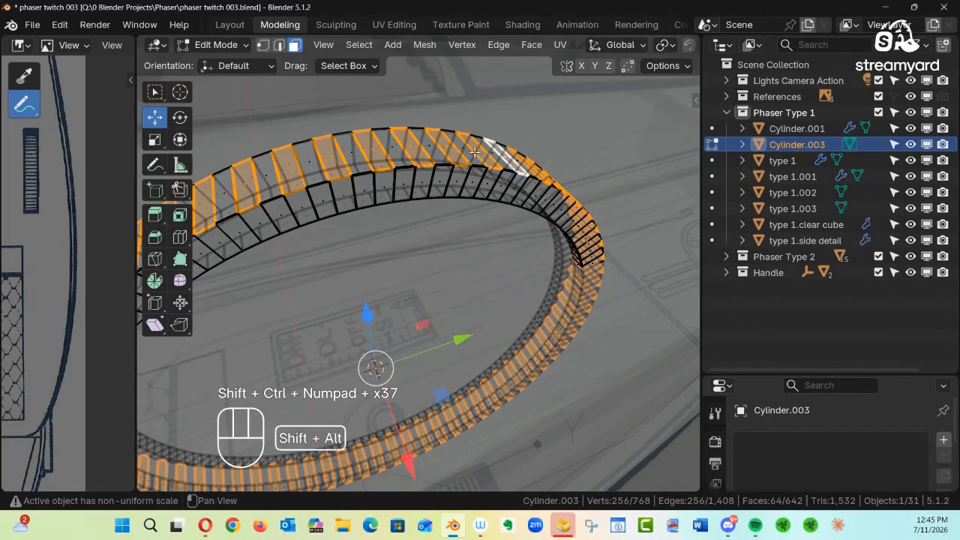
Turn off see-through display, extrude the alternating rim faces outward along their normals into short teeth, and clear the selection
middle_click_drag(475, 152, 525, 151)
key("alt+z")
left_click_drag(541, 156, 515, 191, "alt")
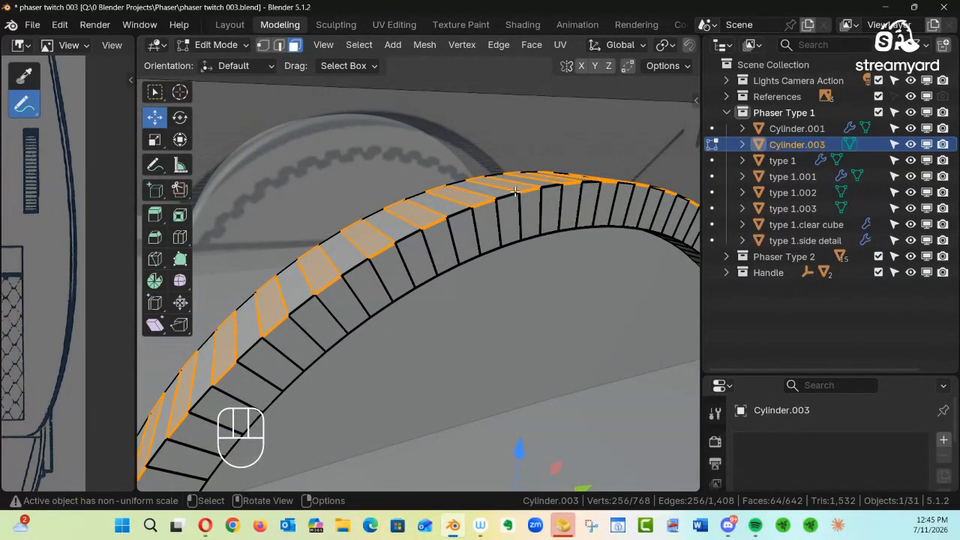
key("alt+e")
left_click(515, 191)
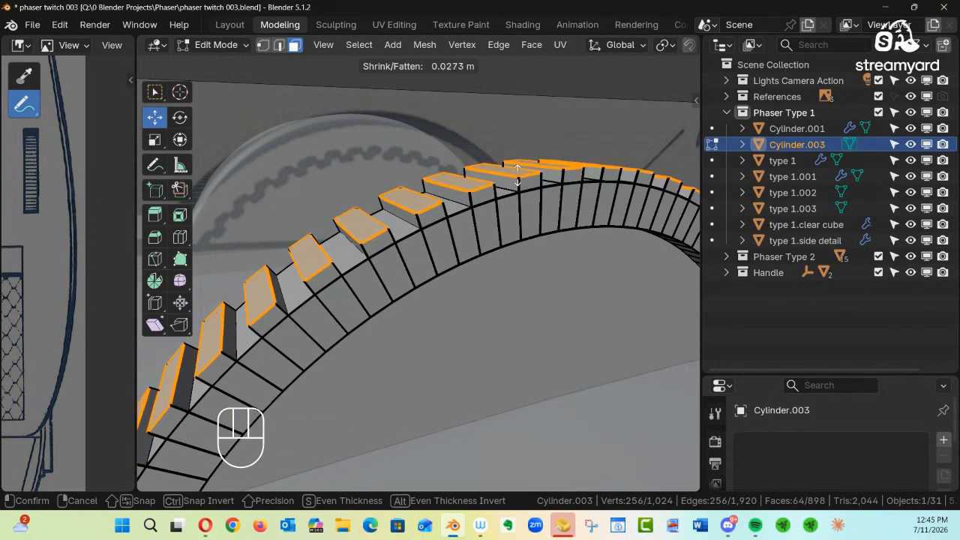
left_click(515, 180)
left_click_drag(500, 215, 491, 356, "ctrl+alt")
left_click_drag(480, 278, 439, 180, "alt")
left_click(588, 195)
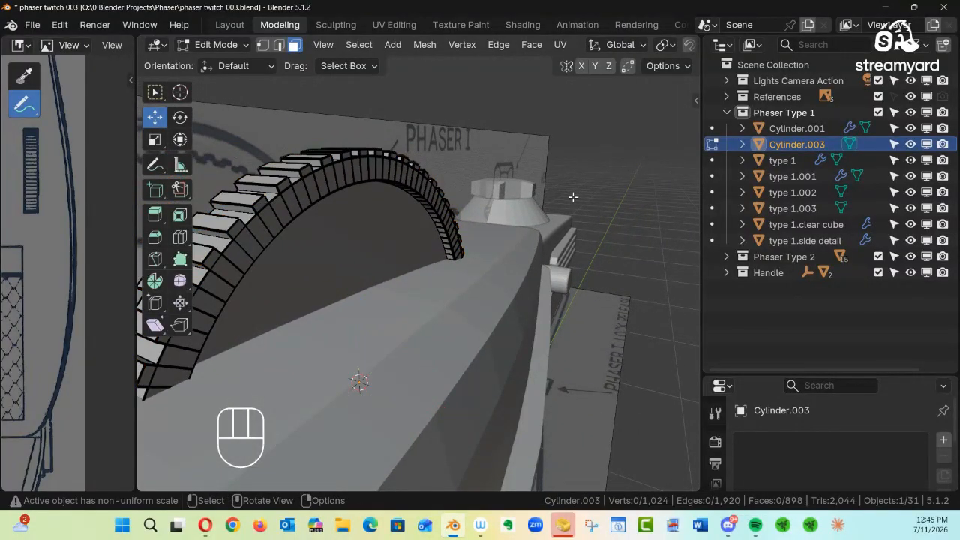
Leave mesh editing, enlarge the modifier settings area and add a Bevel modifier to the toothed dial
key("Tab")
left_click(301, 205)
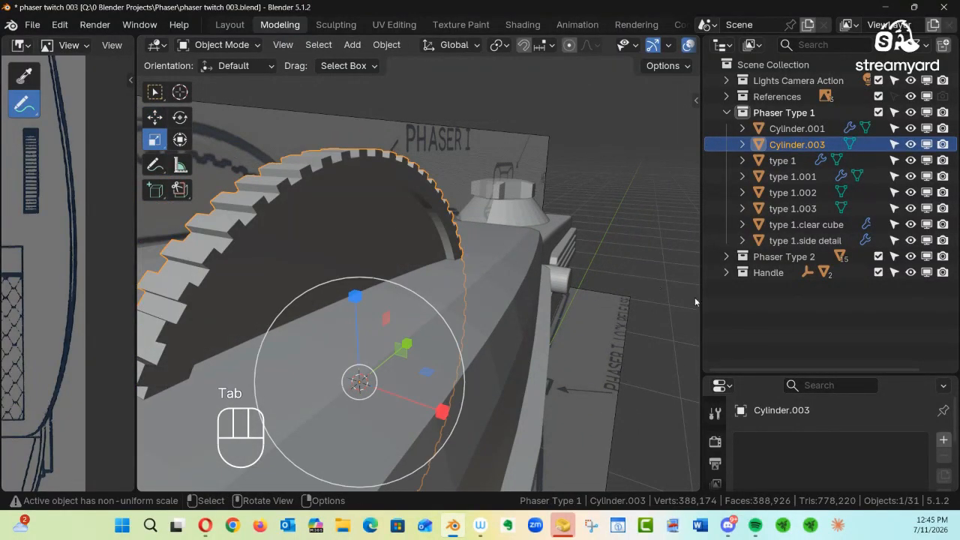
left_click_drag(757, 375, 757, 161)
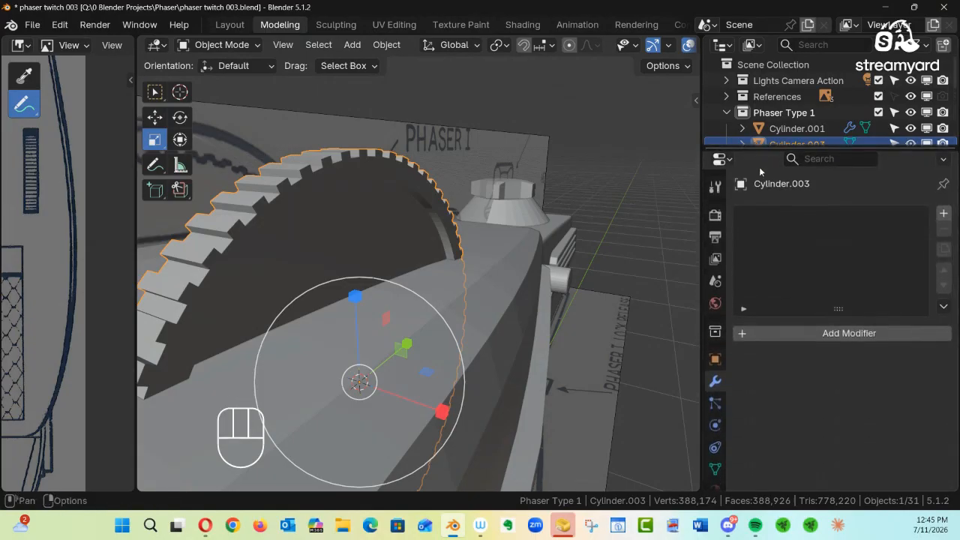
left_click(833, 332)
key("Escape")
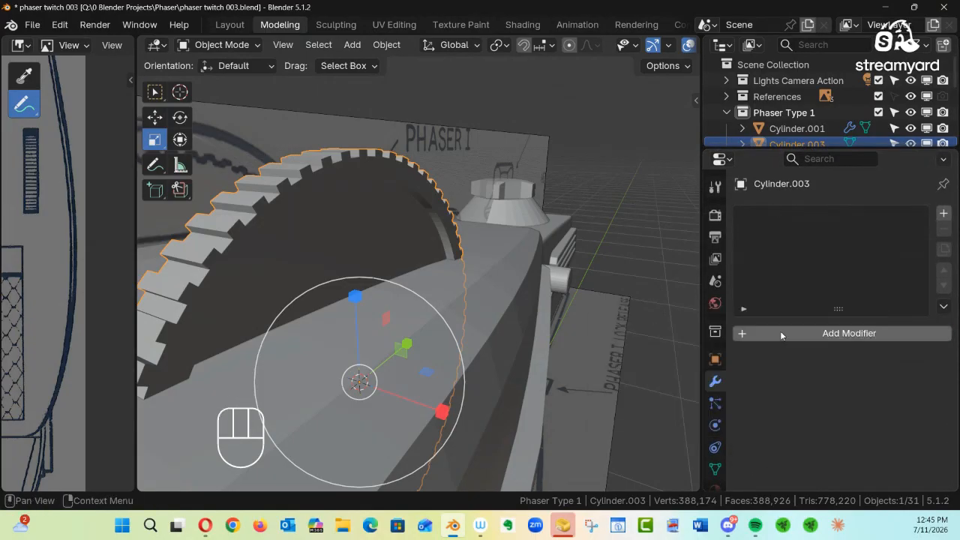
left_click(787, 330)
mouse_move(769, 324)
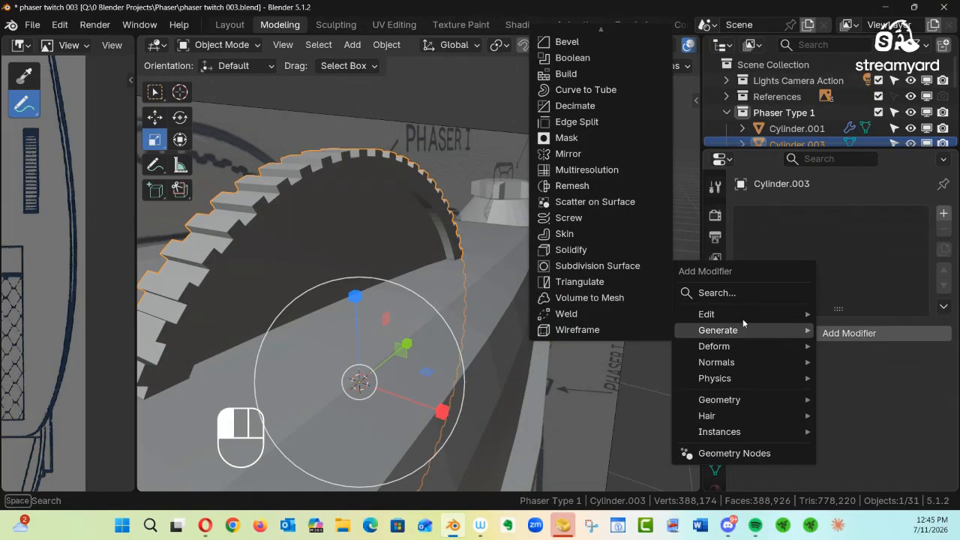
left_click(566, 42)
left_click_drag(407, 160, 508, 163, "alt+shift")
left_click_drag(484, 179, 506, 230, "alt")
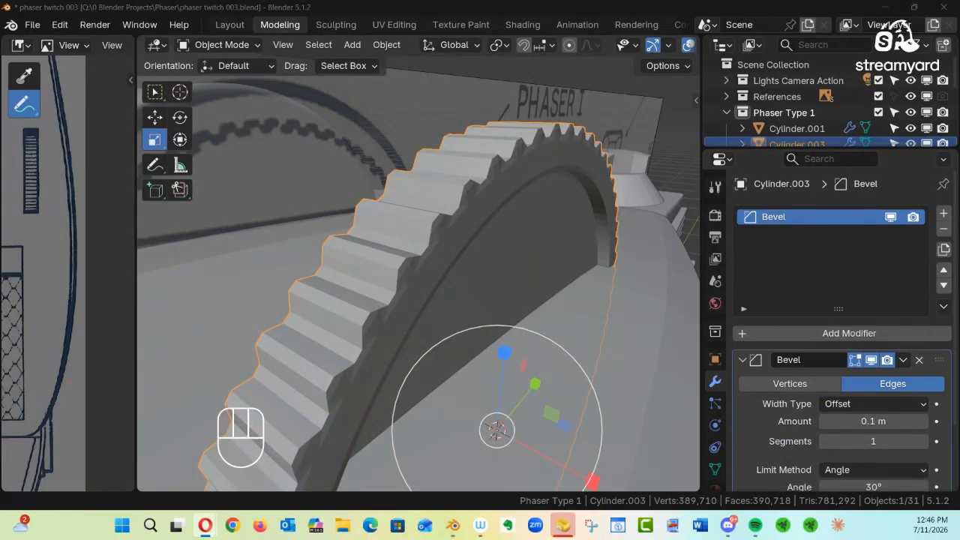
Set the dial's Bevel modifier to an amount of 0.007 m with 4 segments
left_click_drag(838, 426, 915, 429, "ctrl+alt")
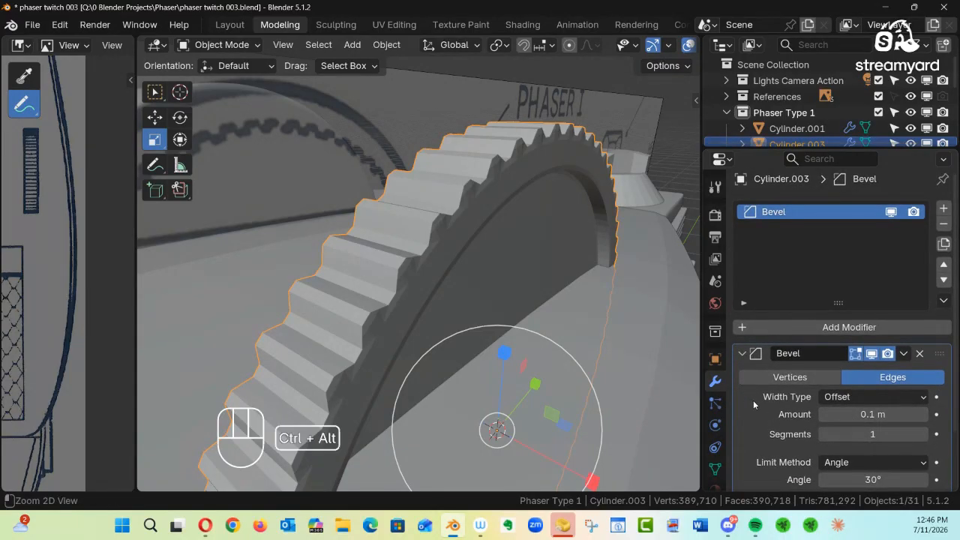
left_click_drag(759, 402, 800, 414, "ctrl+alt")
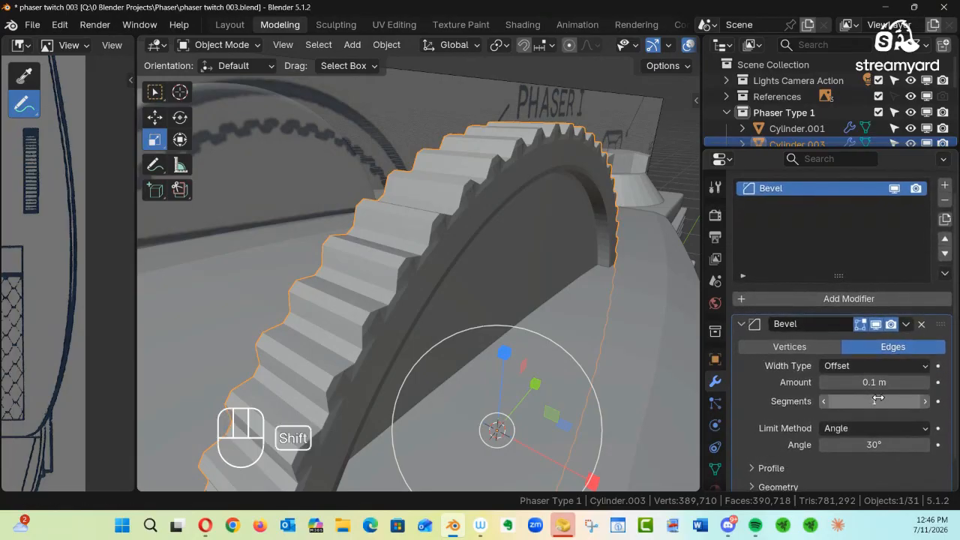
left_click_drag(869, 382, 825, 382)
left_click_drag(581, 299, 637, 272, "ctrl+alt")
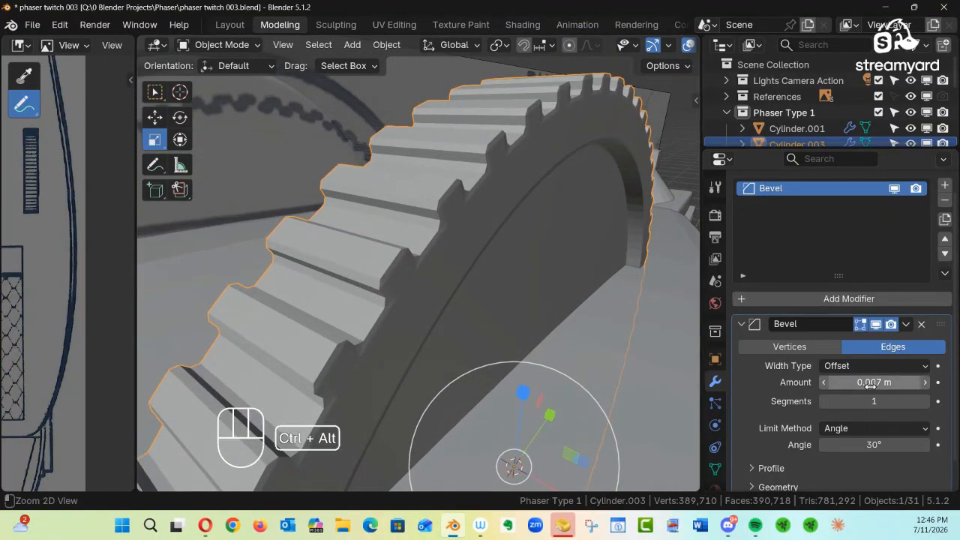
left_click(923, 402)
left_click(925, 403)
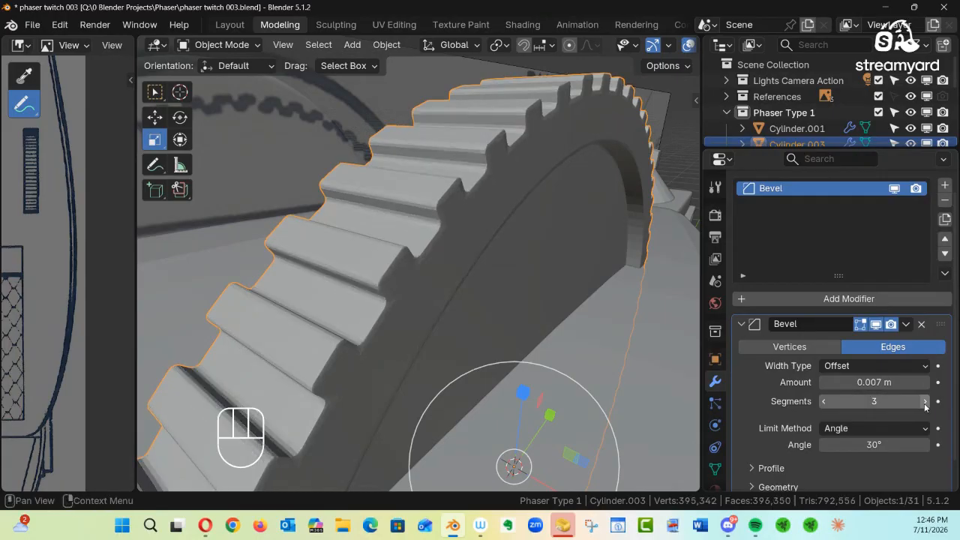
left_click(924, 403)
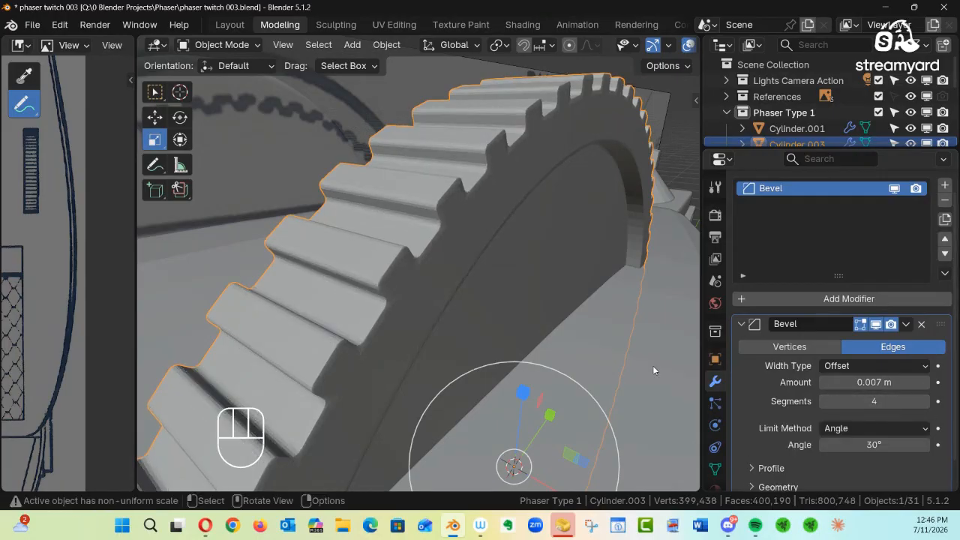
Examine the bevelled dial in relation to the housing and hull from several angles, selecting the hull
left_click_drag(615, 321, 564, 339, "ctrl+alt")
middle_click_drag(563, 339, 529, 319, "alt")
middle_click_drag(564, 255, 511, 287, "ctrl+alt")
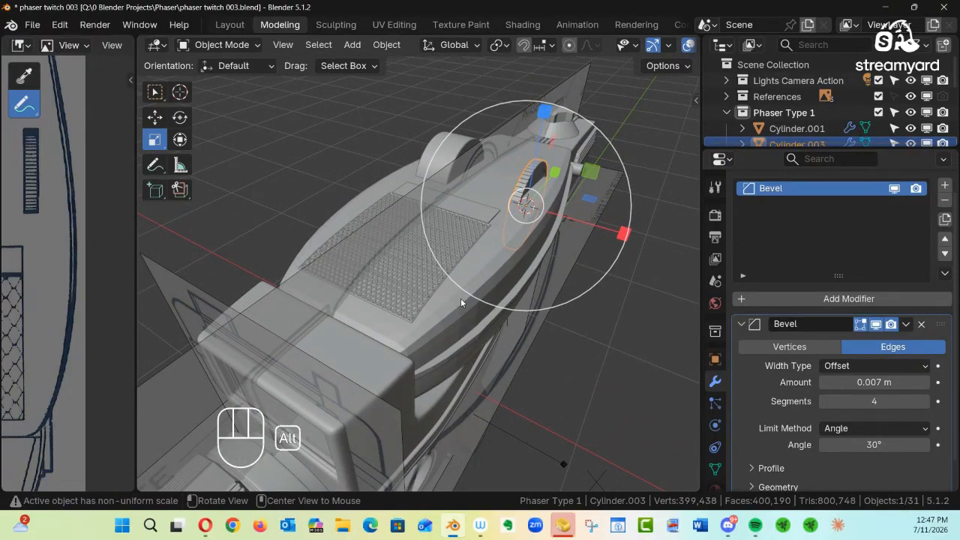
middle_click_drag(482, 274, 443, 290, "alt")
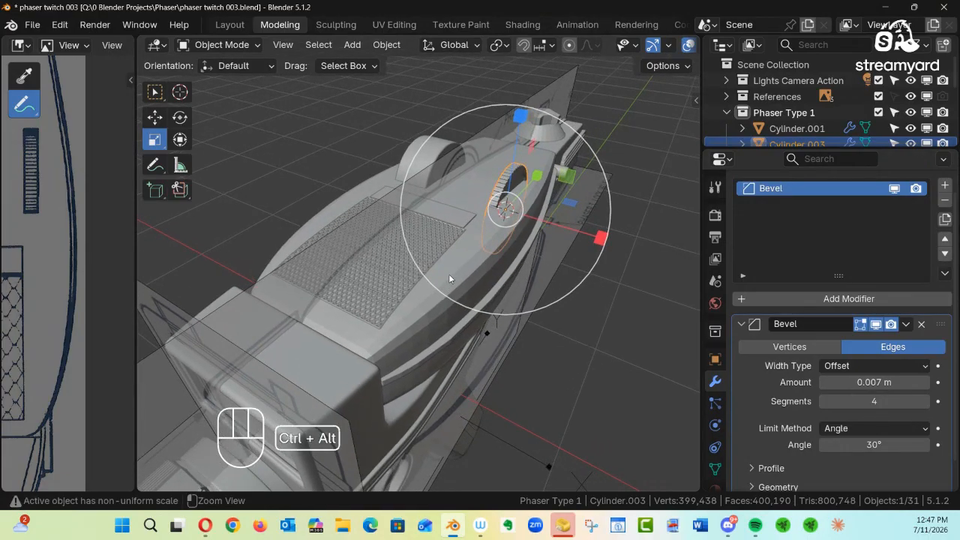
middle_click_drag(474, 258, 508, 256, "ctrl+alt")
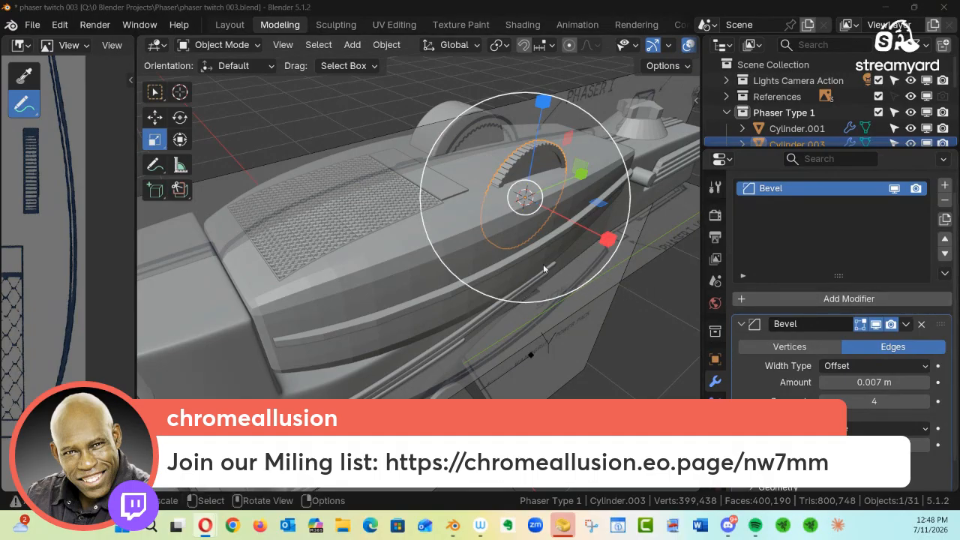
middle_click_drag(538, 222, 354, 264)
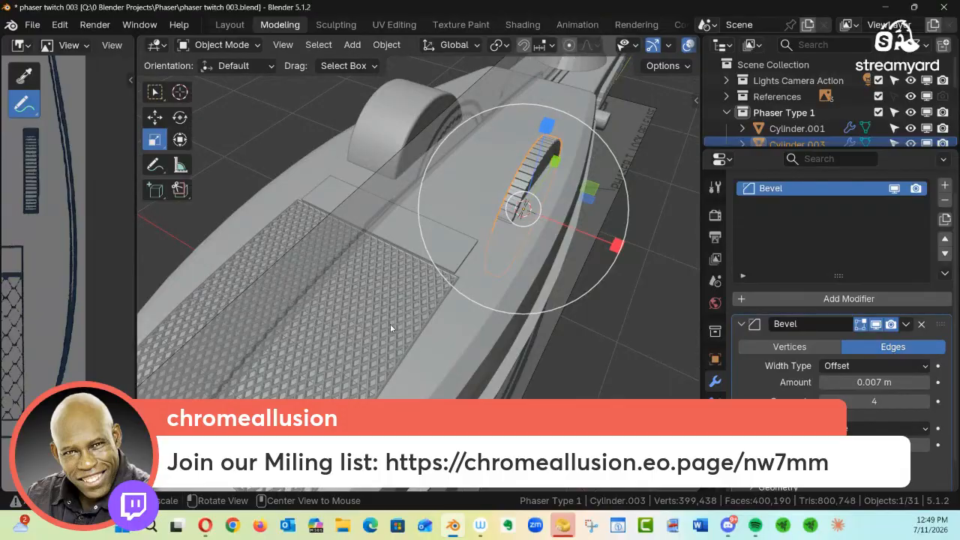
left_click(344, 371)
middle_click_drag(342, 369, 415, 283)
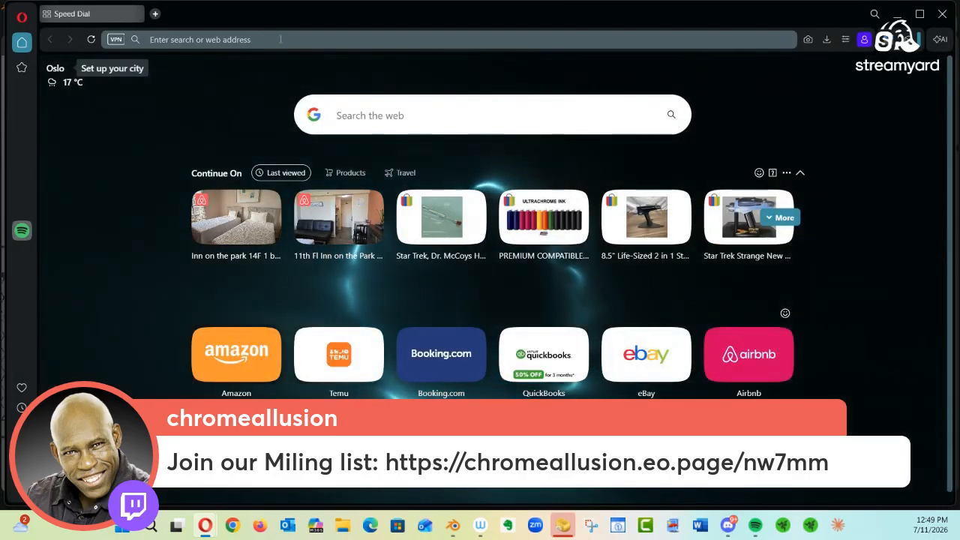
Switch to the Opera browser, go to YouTube and open the Blender 3D Users channel page
left_click(280, 39)
type("yoiu")
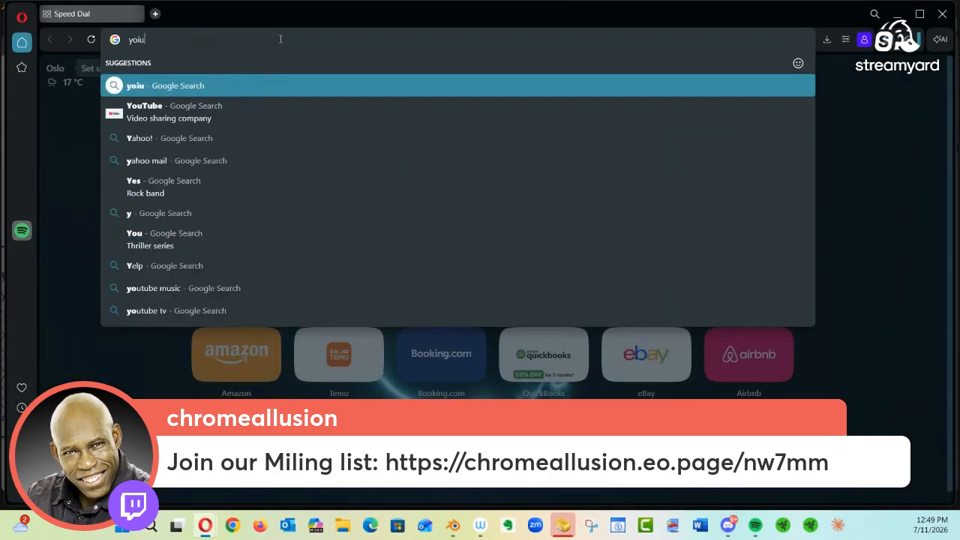
key("BackSpace")
key("BackSpace")
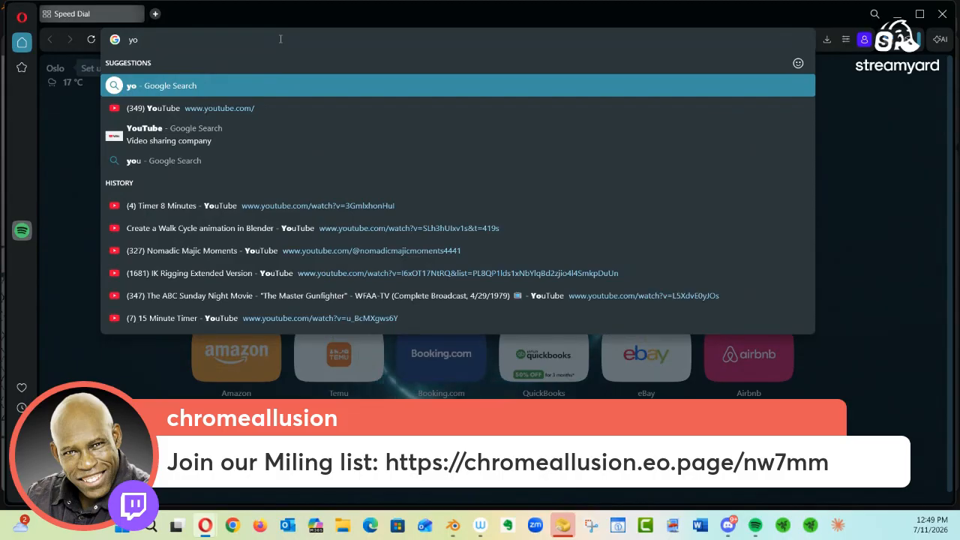
left_click(248, 108)
left_click(919, 72)
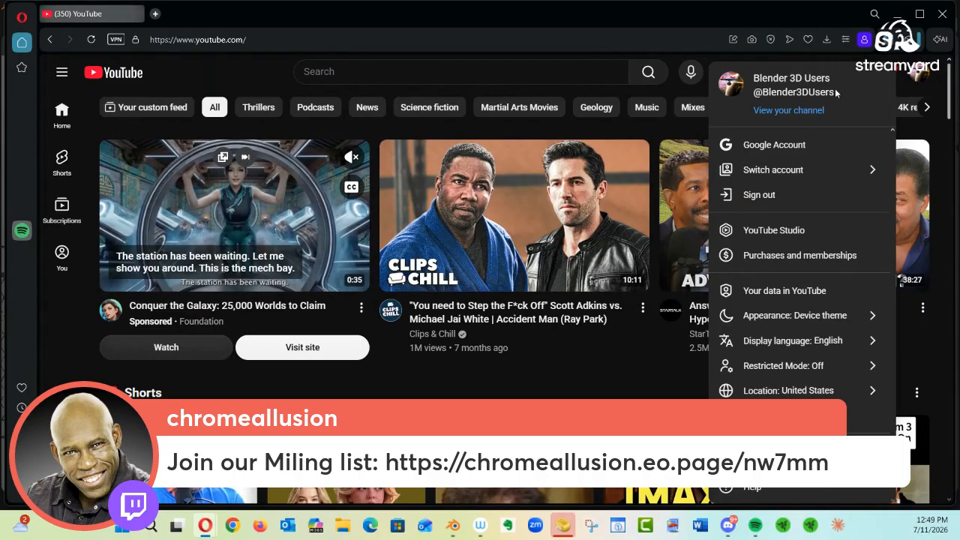
left_click(784, 110)
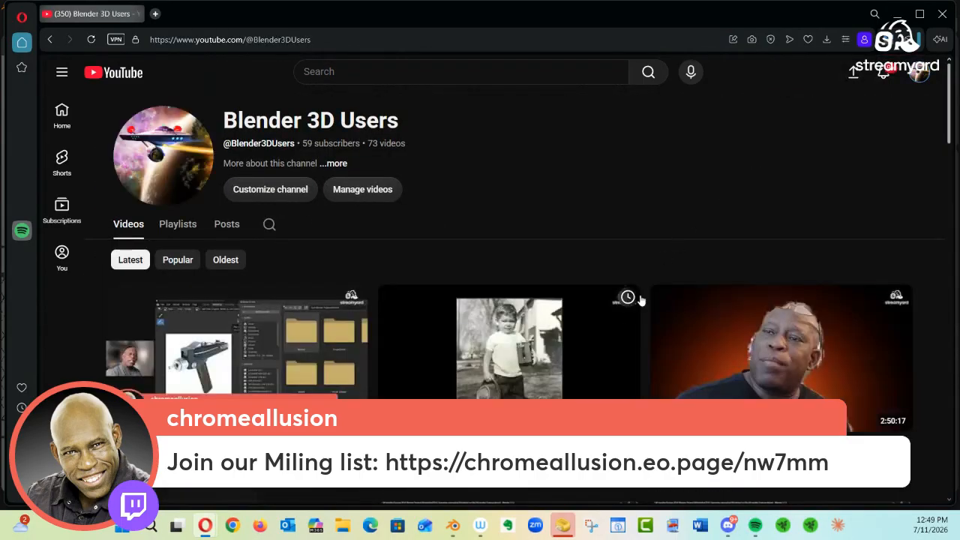
Browse the channel's latest videos for the phaser sessions and return to Blender
scroll(636, 285, "down", 3)
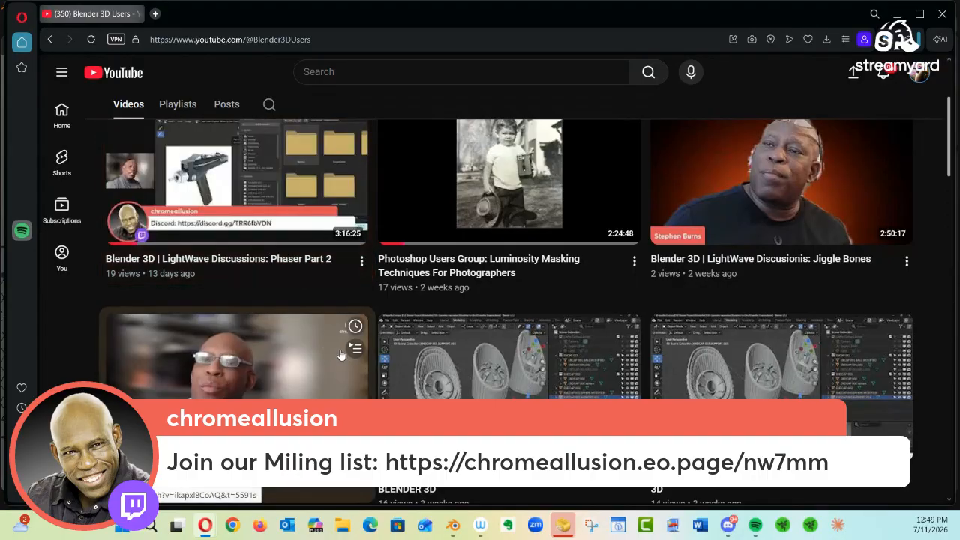
scroll(521, 337, "down", 1)
left_click(351, 40)
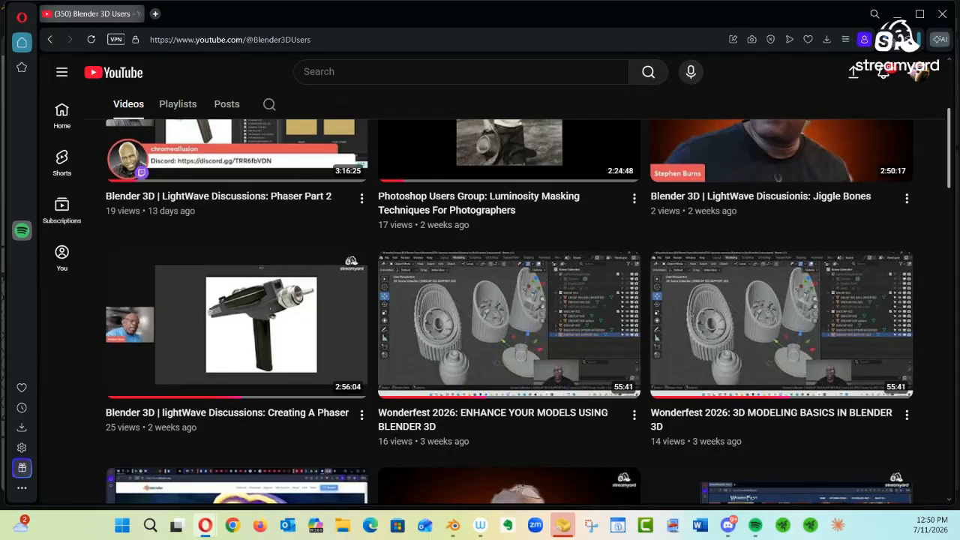
left_click(920, 14)
left_click(847, 48)
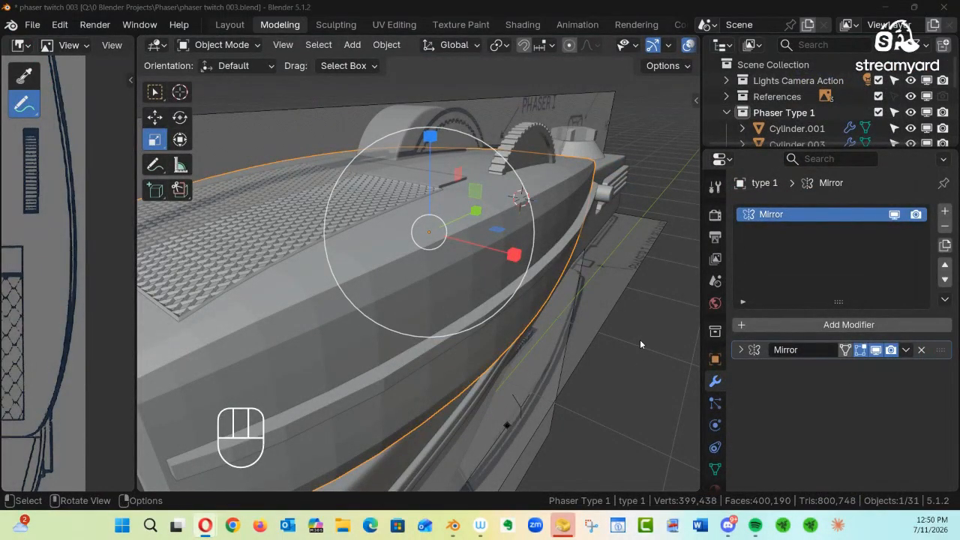
Widen the reference image area and examine the two dials and the small ring between them in top phaser.jpg
left_click_drag(553, 187, 443, 304, "ctrl+alt")
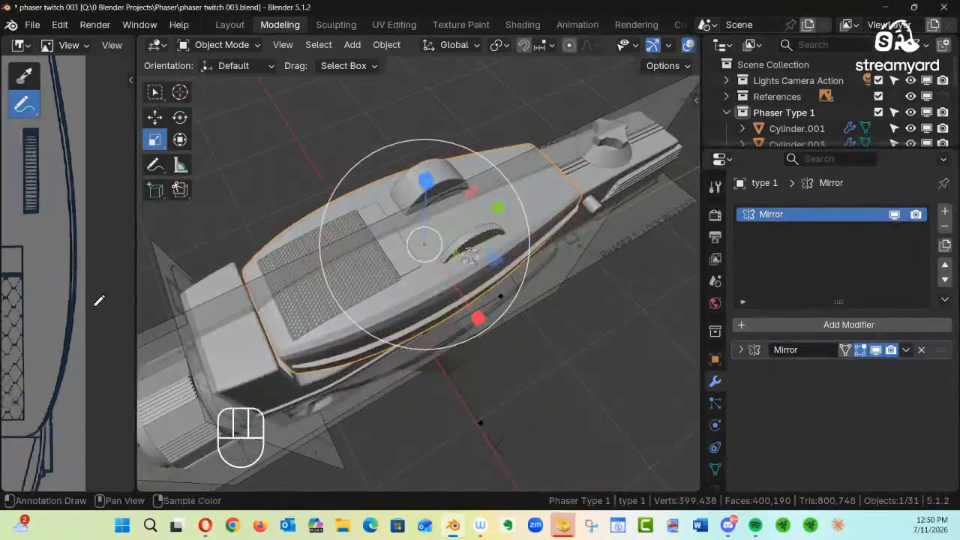
left_click_drag(138, 308, 599, 315)
middle_click_drag(578, 306, 470, 354)
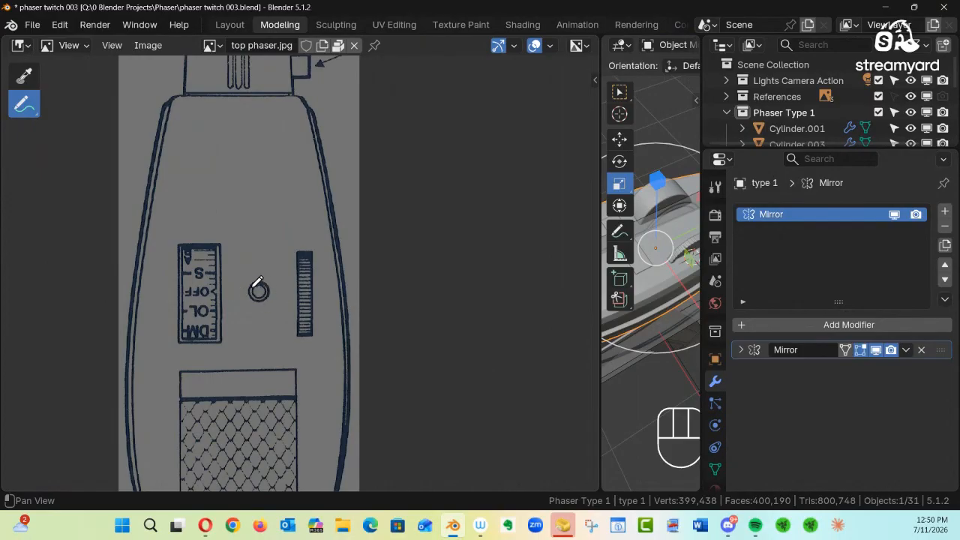
middle_click_drag(258, 291, 257, 292)
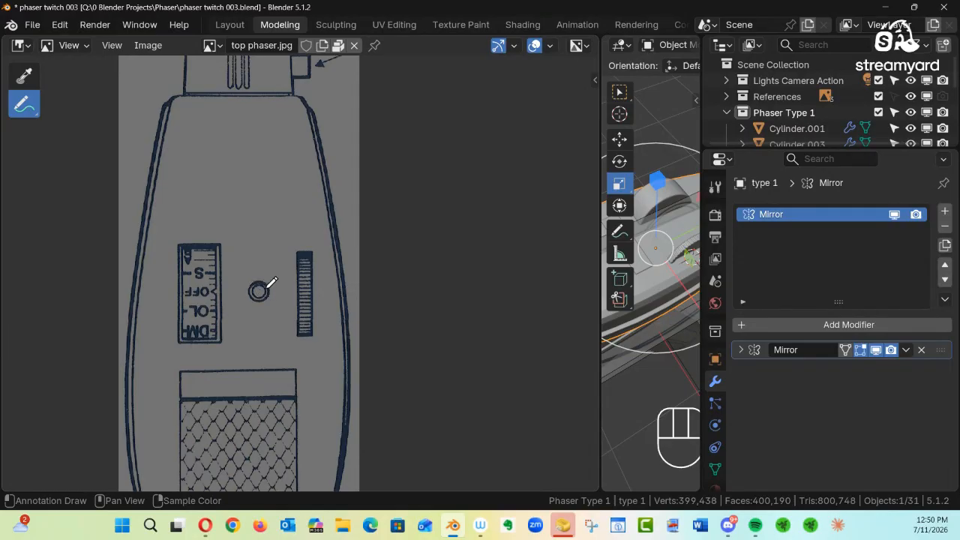
middle_click_drag(283, 239, 286, 215)
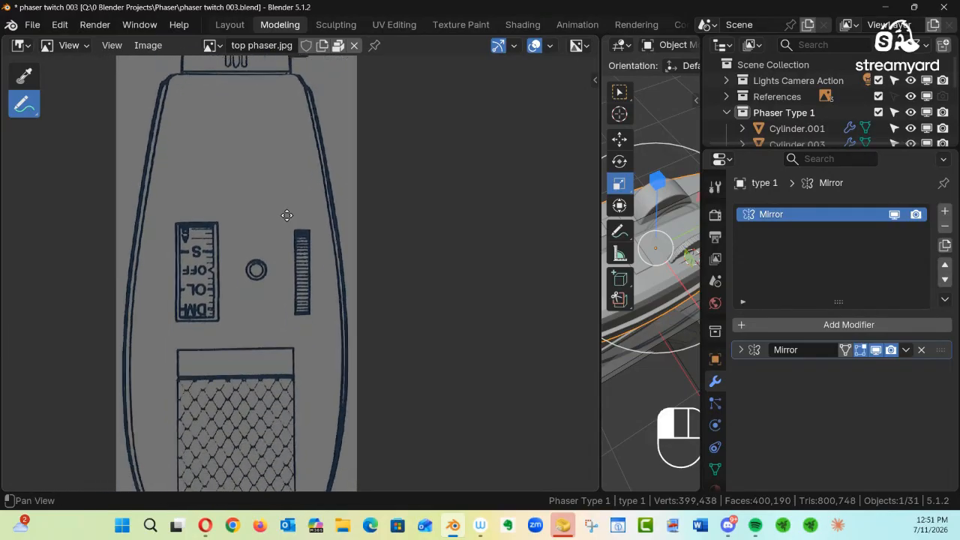
left_click_drag(286, 215, 297, 160, "alt")
left_click_drag(343, 190, 276, 229, "ctrl+alt")
left_click_drag(306, 304, 233, 259, "alt")
Shrink the reference image area to a narrow strip, giving the 3D view most of the width
left_click_drag(601, 266, 175, 270)
left_click_drag(456, 293, 525, 222, "ctrl+alt")
left_click_drag(176, 328, 45, 327)
middle_click_drag(451, 276, 417, 307, "ctrl+alt")
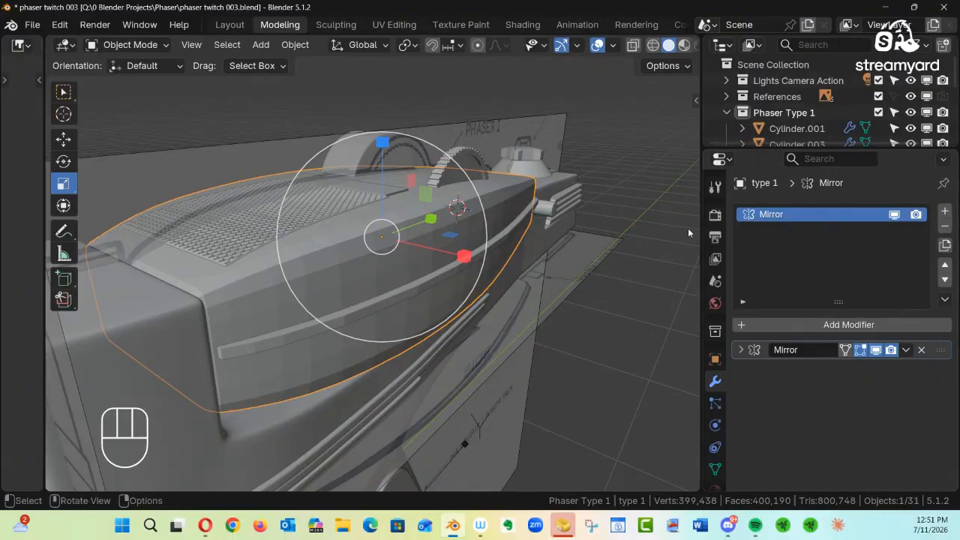
Turn off the viewport display of the Mirror modifier on the type 1 hull to expose the inside
middle_click_drag(358, 251, 372, 268, "alt+shift")
middle_click_drag(469, 285, 651, 281, "alt")
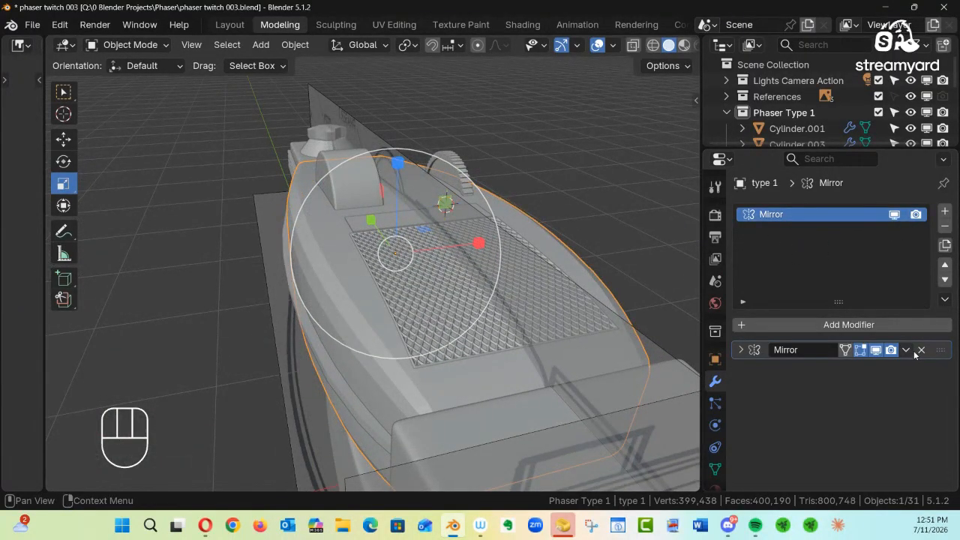
left_click(876, 350)
Examine the exposed inside of the hull from several angles and try to pick the flat plate beneath the dial housing
middle_click_drag(485, 347, 463, 283, "alt")
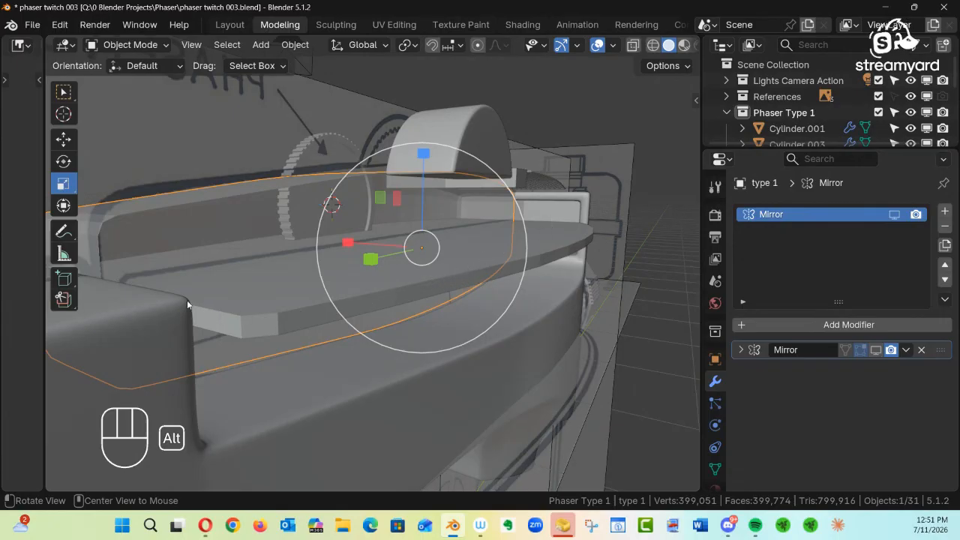
left_click_drag(284, 280, 295, 300, "alt")
left_click(383, 353)
middle_click_drag(354, 373, 334, 357)
left_click(340, 329)
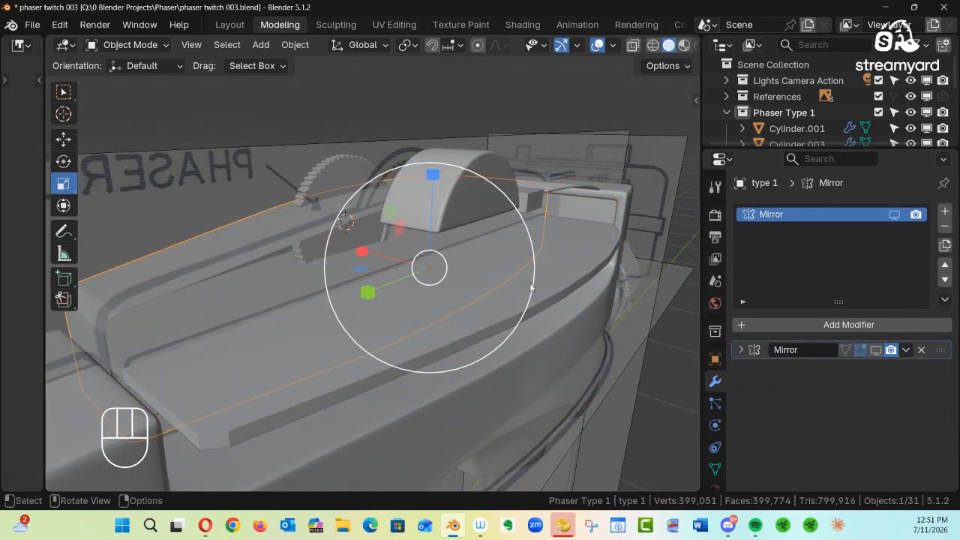
left_click(519, 285)
middle_click_drag(398, 291, 525, 248, "alt")
left_click(378, 332)
left_click(378, 331)
left_click(374, 332)
left_click(335, 303)
Enlarge the object list and go through the Phaser Type 1 parts, ending with type 1.side detail selected
left_click_drag(787, 150, 787, 294)
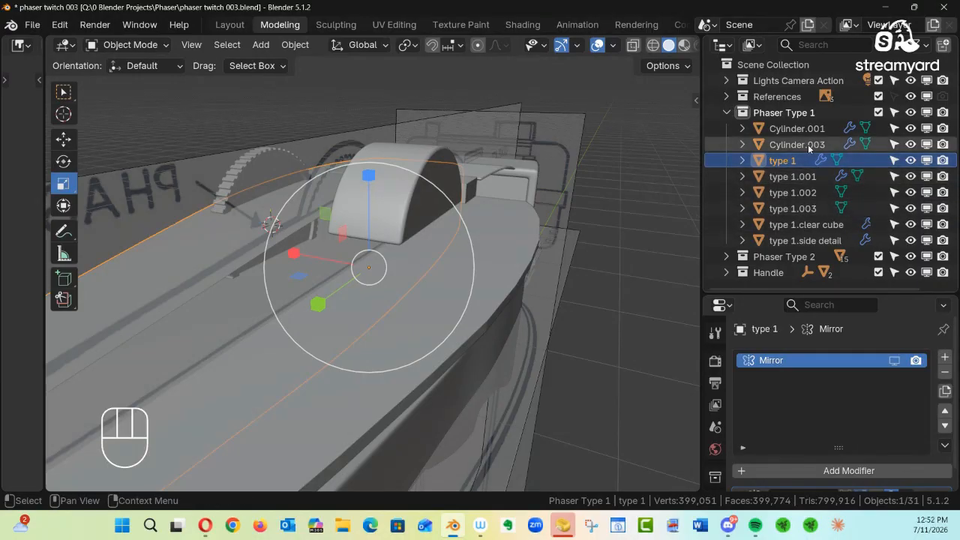
left_click(803, 181)
left_click(803, 197, "shift")
left_click(797, 210)
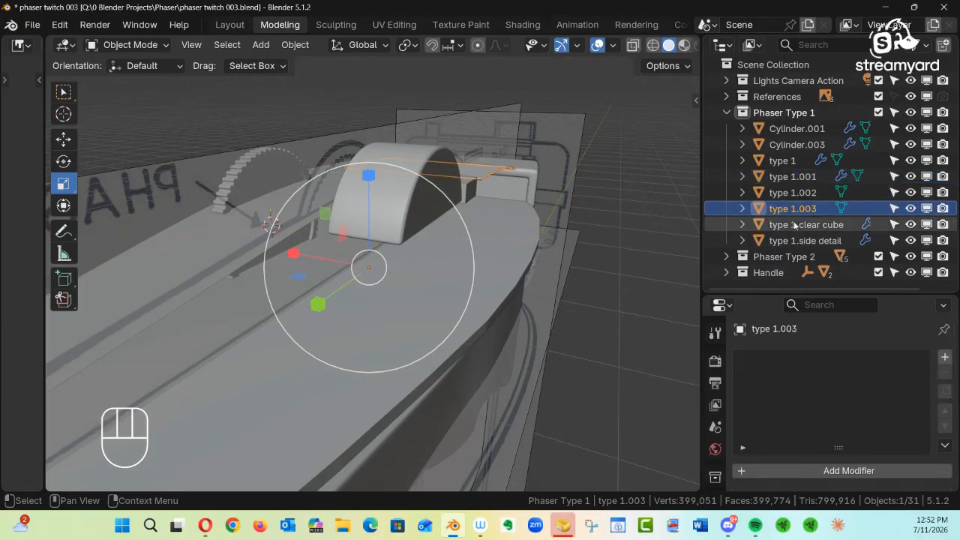
left_click(796, 226)
left_click(805, 242)
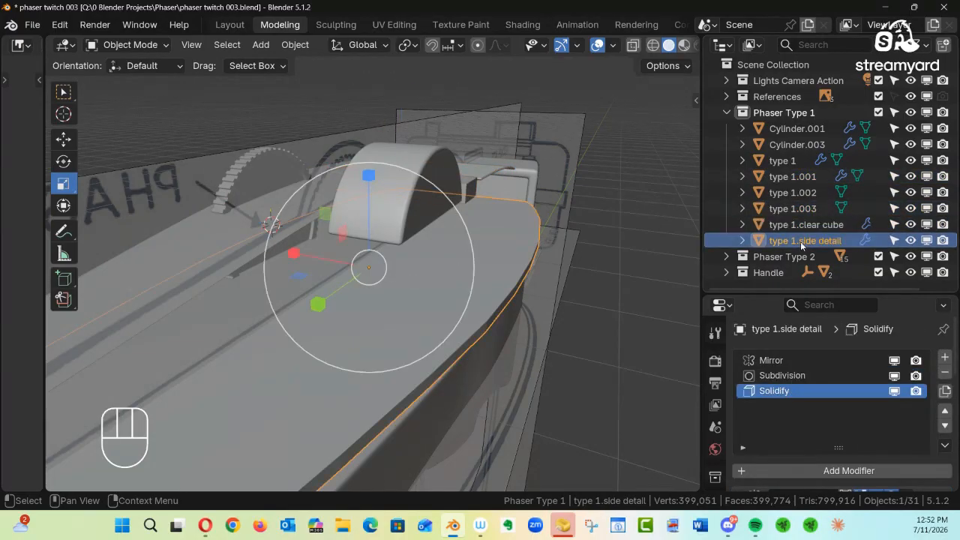
Enter mesh editing on type 1.side detail with see-through display and view its face from above
middle_click_drag(556, 253, 588, 224, "alt+shift")
key("Tab")
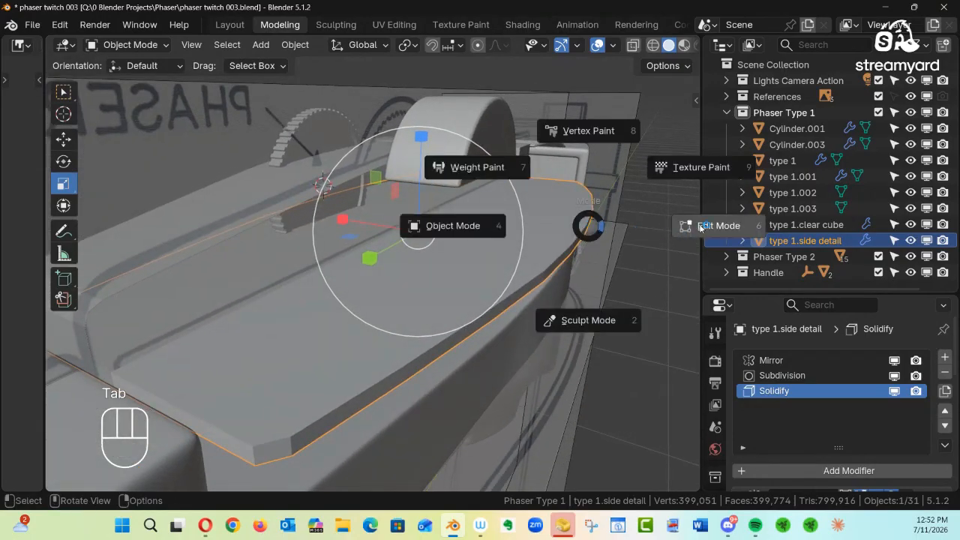
key("alt+z")
middle_click_drag(287, 330, 424, 359, "alt")
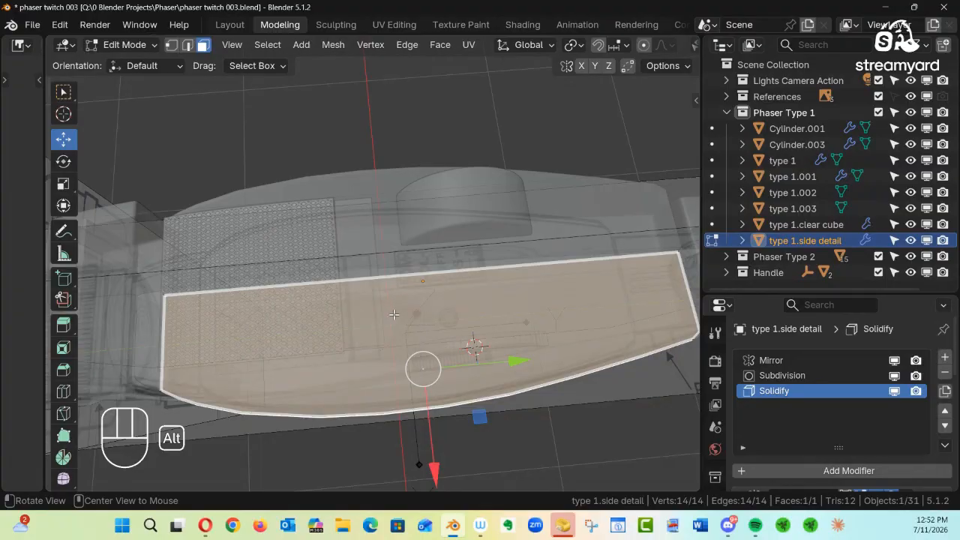
middle_click_drag(396, 320, 432, 330, "alt")
key("2")
key("grave")
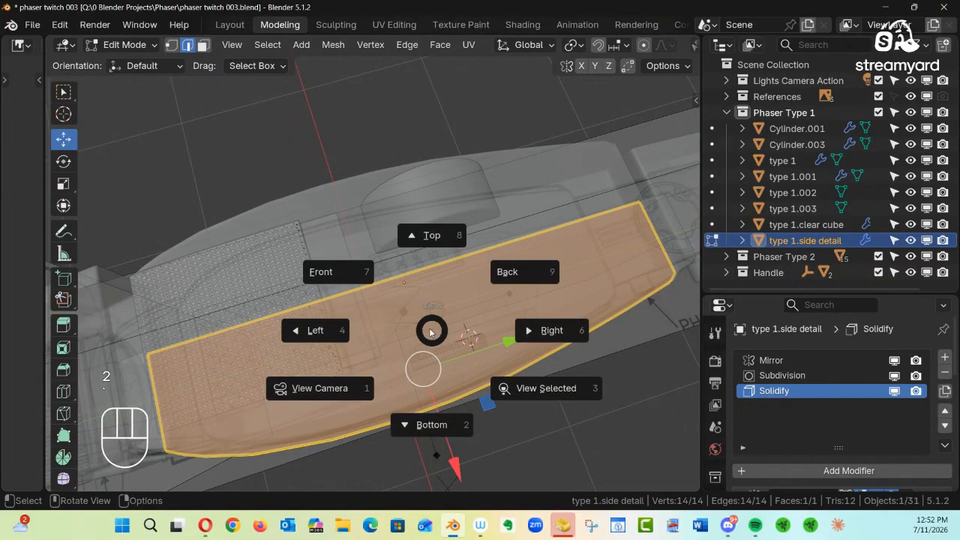
left_click(502, 146)
key("1")
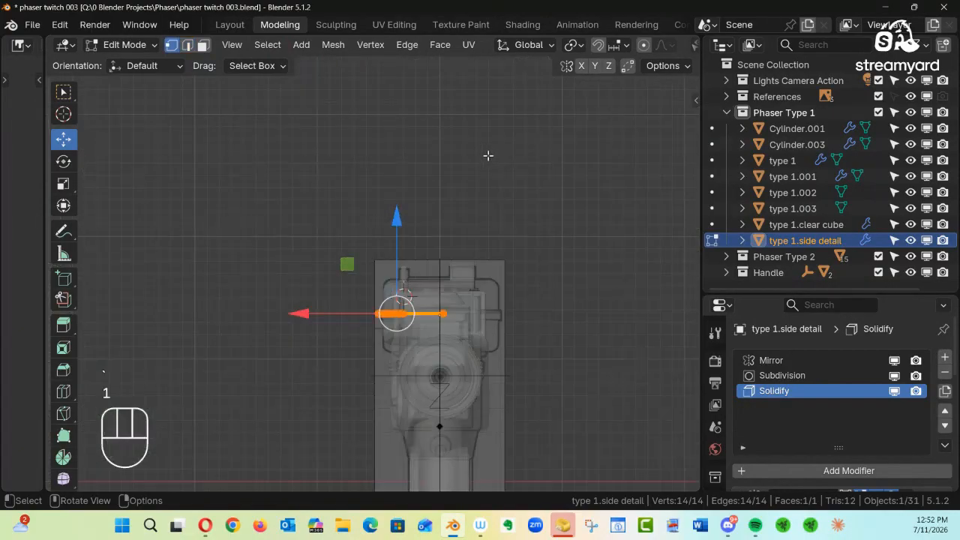
middle_click_drag(454, 279, 401, 198, "ctrl+alt")
key("ctrl+z")
key("ctrl+z")
Clear the face selection on the side detail and pick single outline edges along its curved side and end to check them
left_click_drag(437, 214, 419, 298, "alt")
left_click_drag(363, 346, 382, 301, "alt")
key("alt+a")
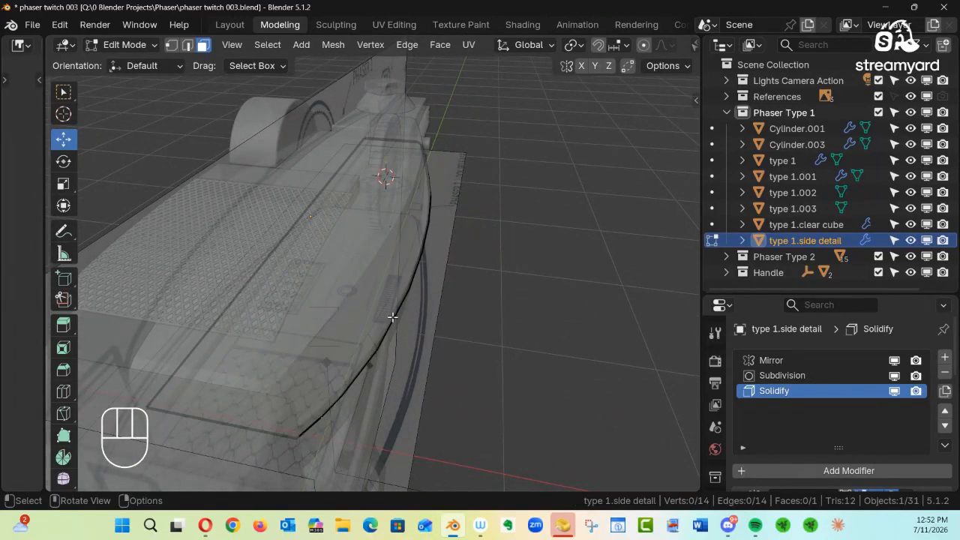
left_click(394, 318)
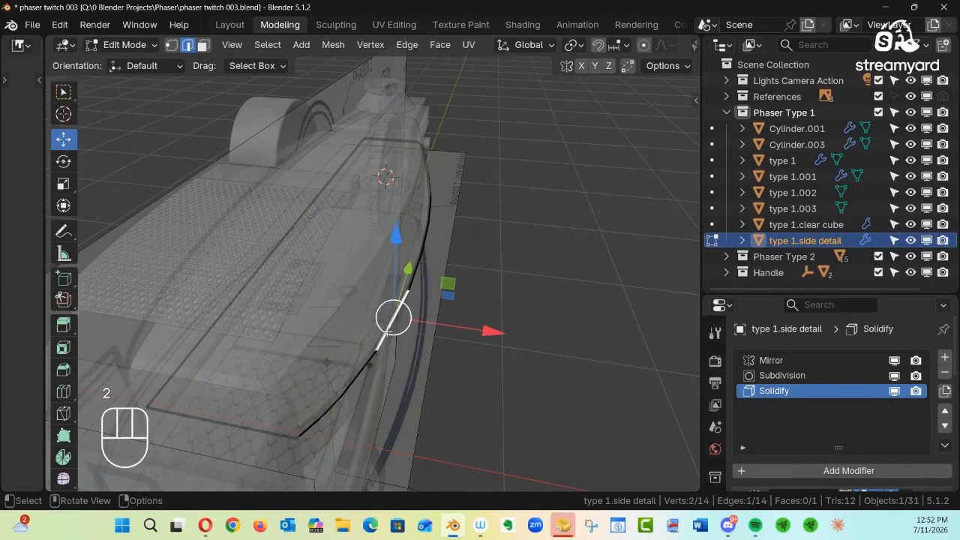
left_click(360, 363)
left_click(334, 405)
left_click(287, 425)
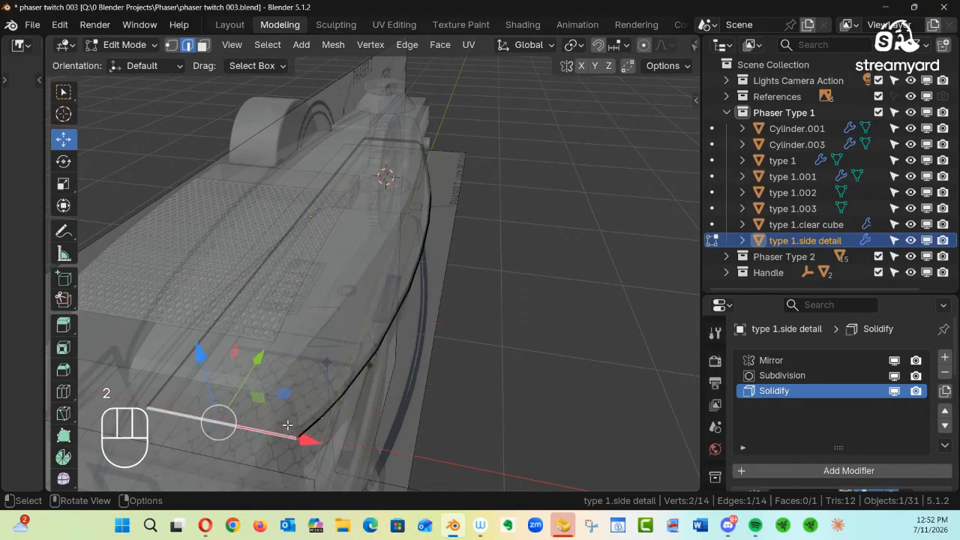
Subdivide the long straight inner edge of the side detail with 4 cuts
left_click(217, 328)
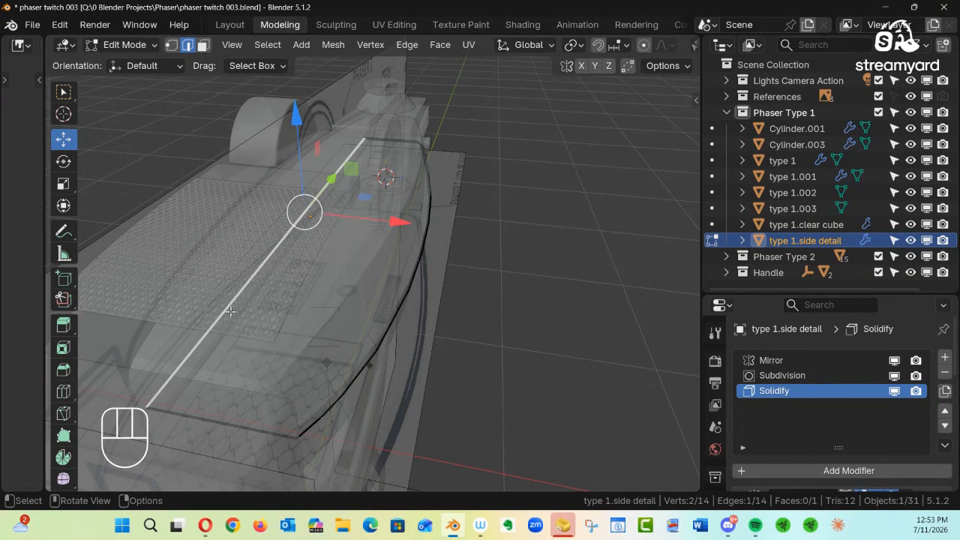
right_click(266, 267)
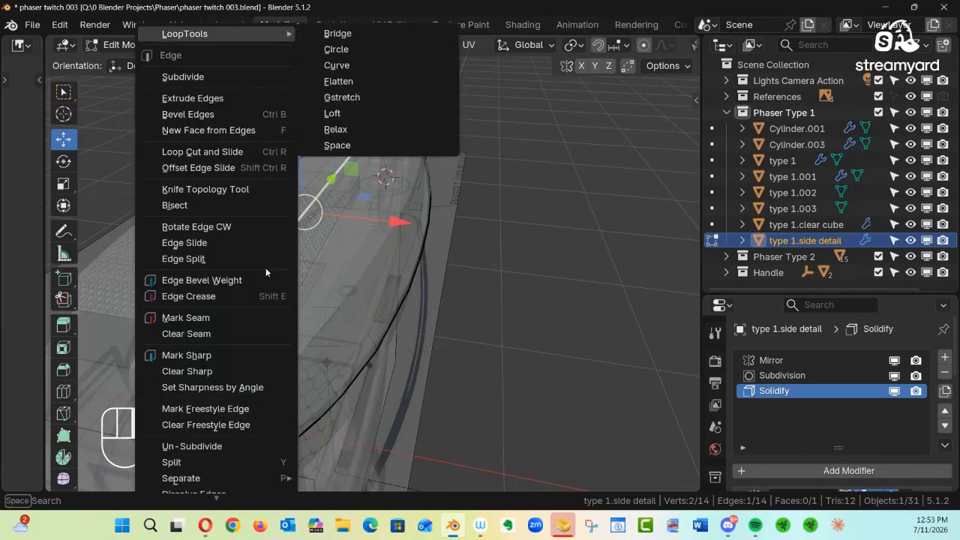
left_click(234, 79)
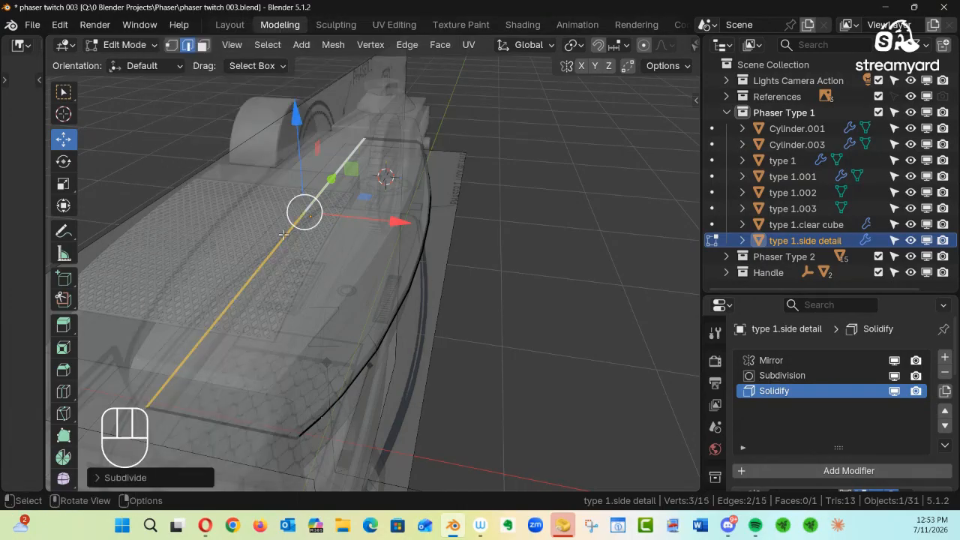
left_click(101, 477)
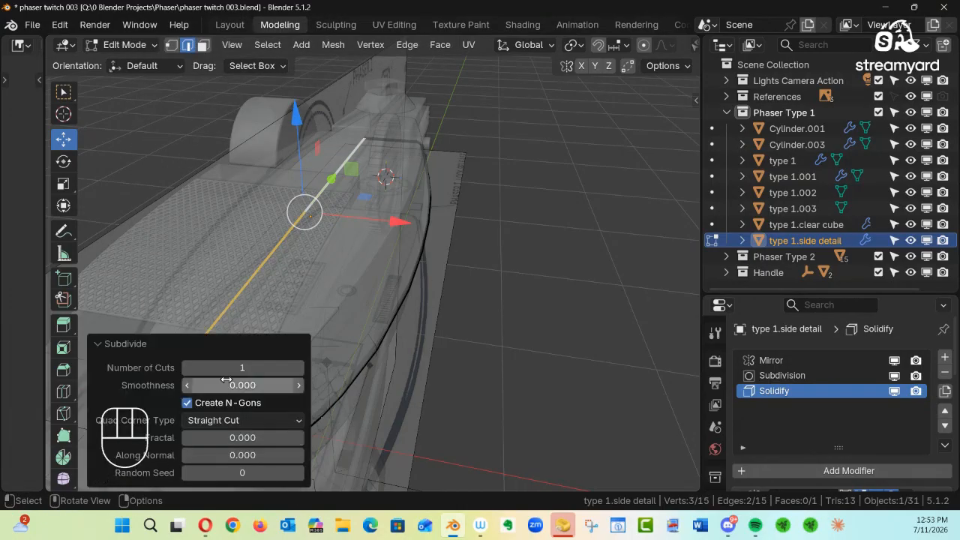
left_click(298, 367)
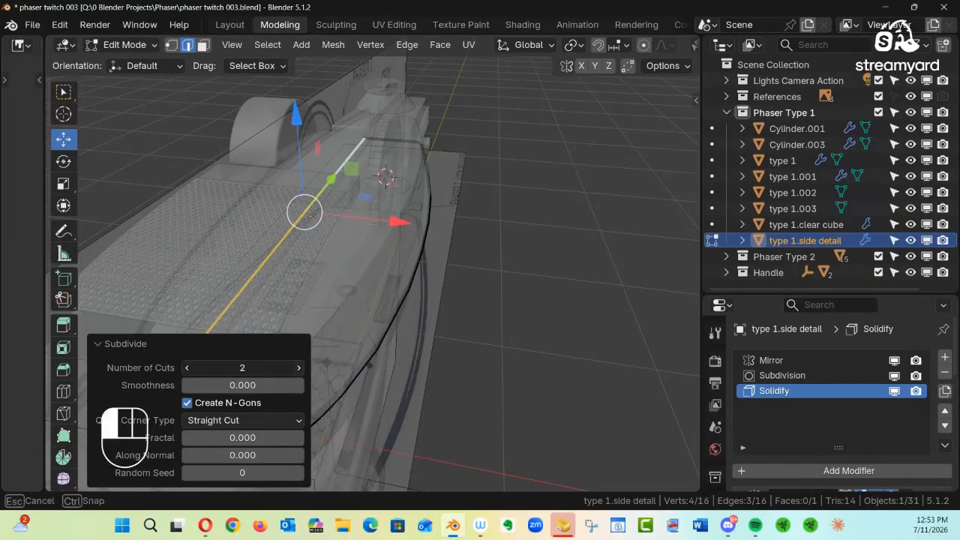
left_click(298, 367)
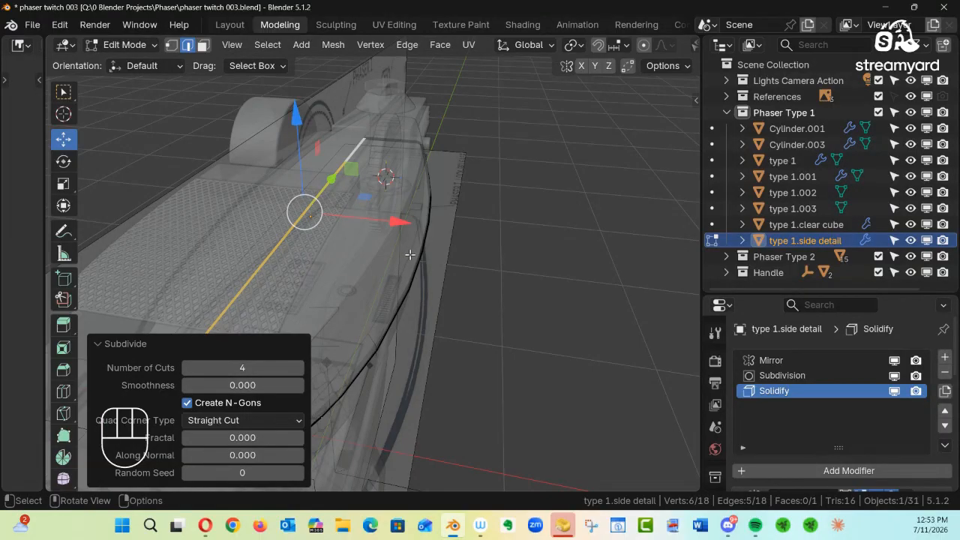
In top view, slide the new vertex nearest the -Y end of the inner edge toward that corner with a factor of 0.798
key("1")
left_click_drag(395, 280, 480, 322, "ctrl+alt")
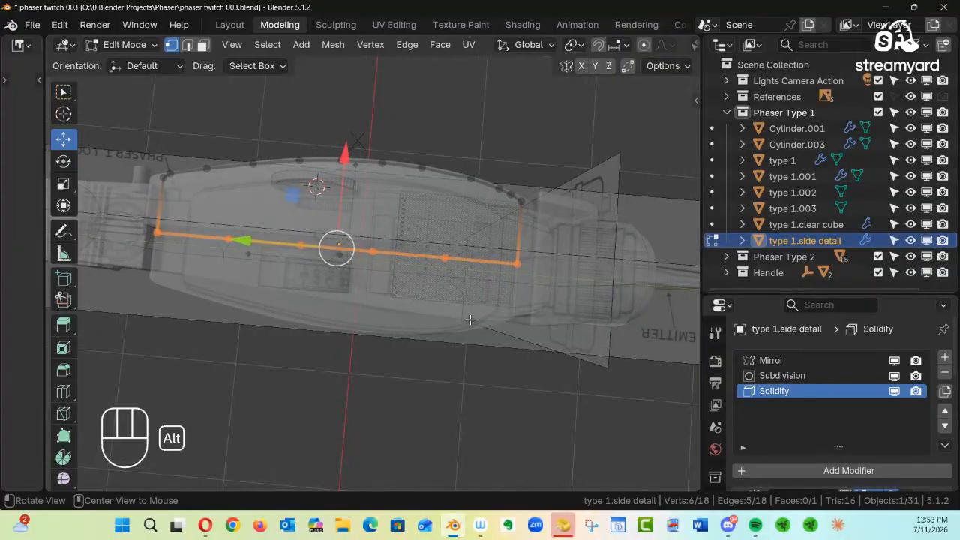
key("KP_7")
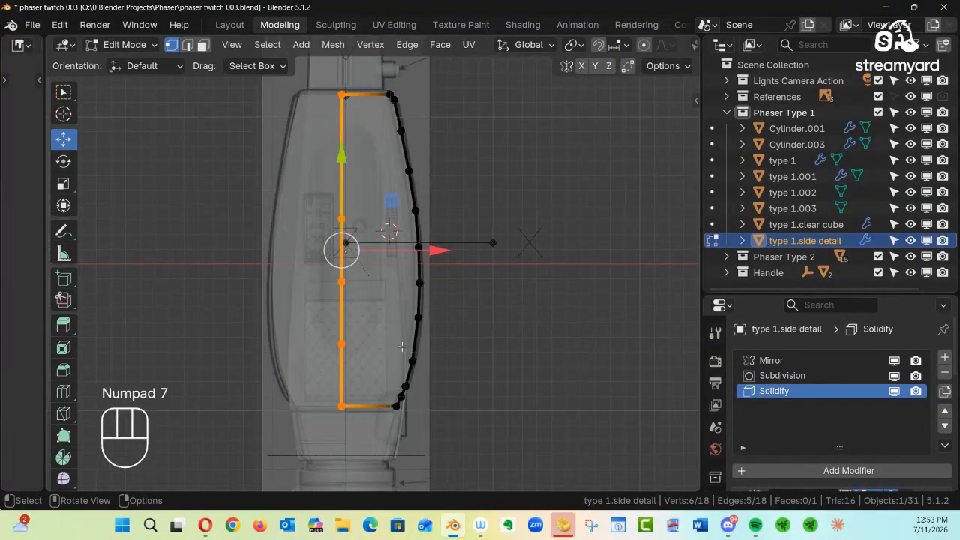
left_click_drag(399, 350, 382, 242, "ctrl+alt")
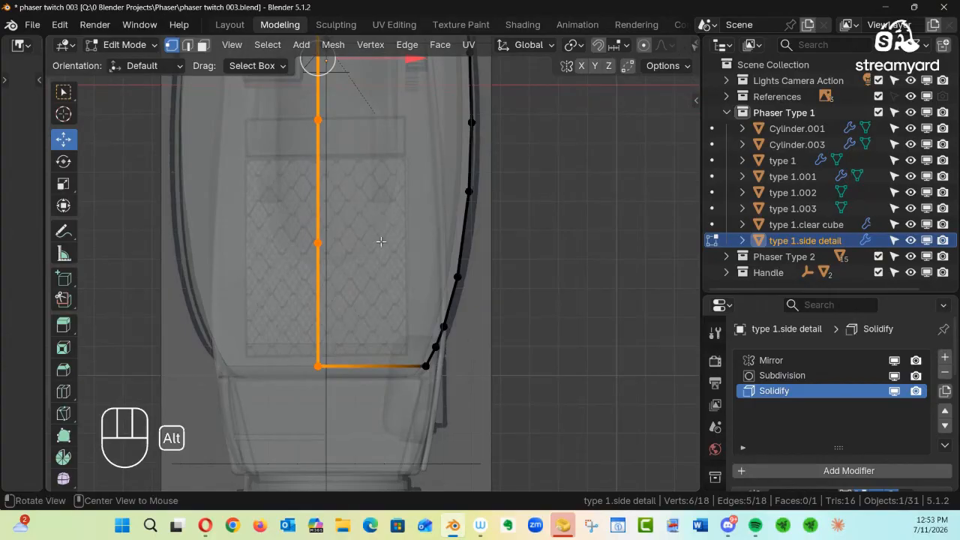
left_click(319, 241)
key("g")
key("g")
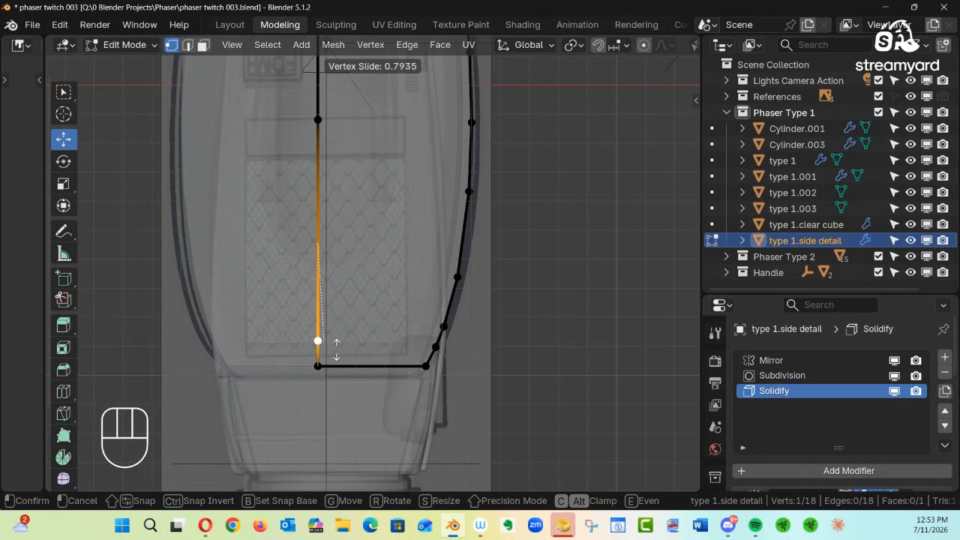
left_click(336, 350)
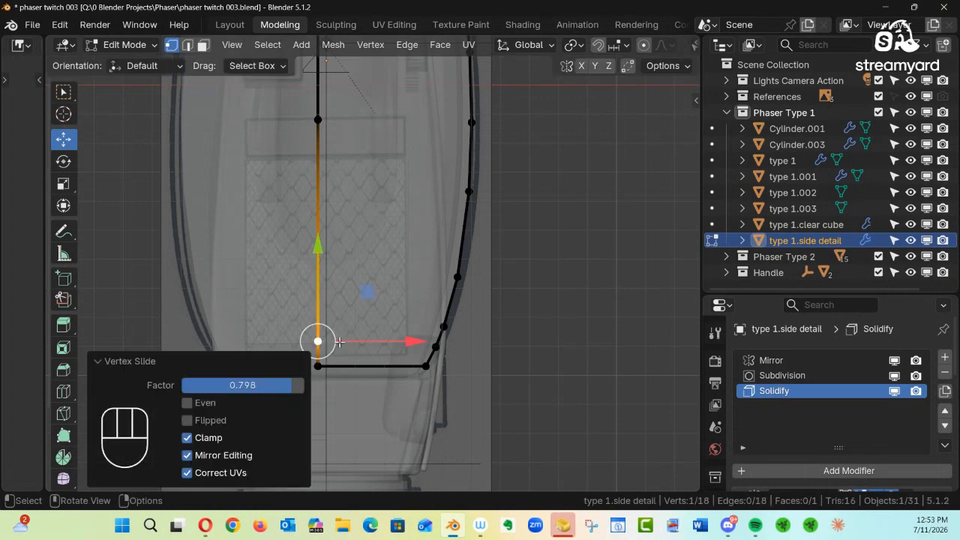
Move the adjacent new vertex -0.71315 m along Y so it sits just beside the vertex near the -Y corner
left_click_drag(359, 230, 364, 254, "alt+shift")
left_click(323, 146)
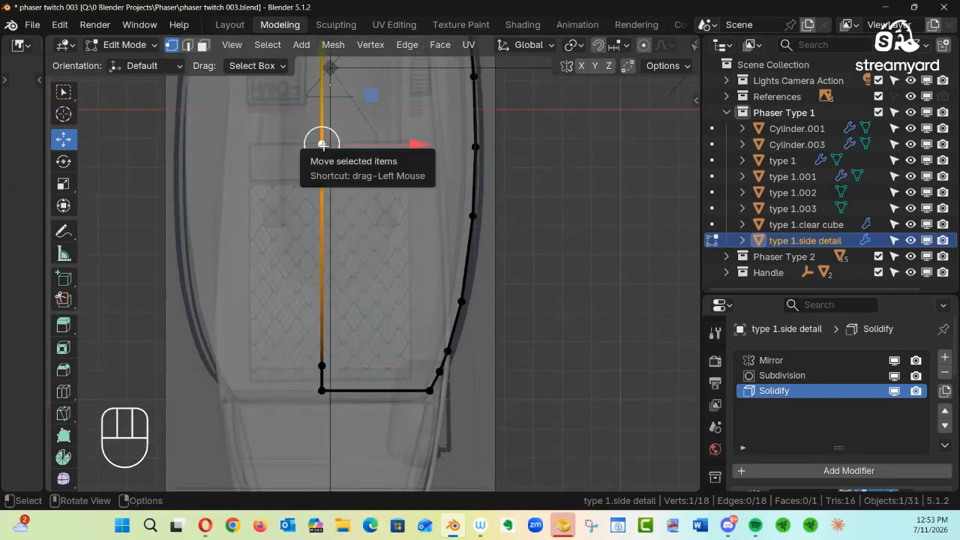
key("g")
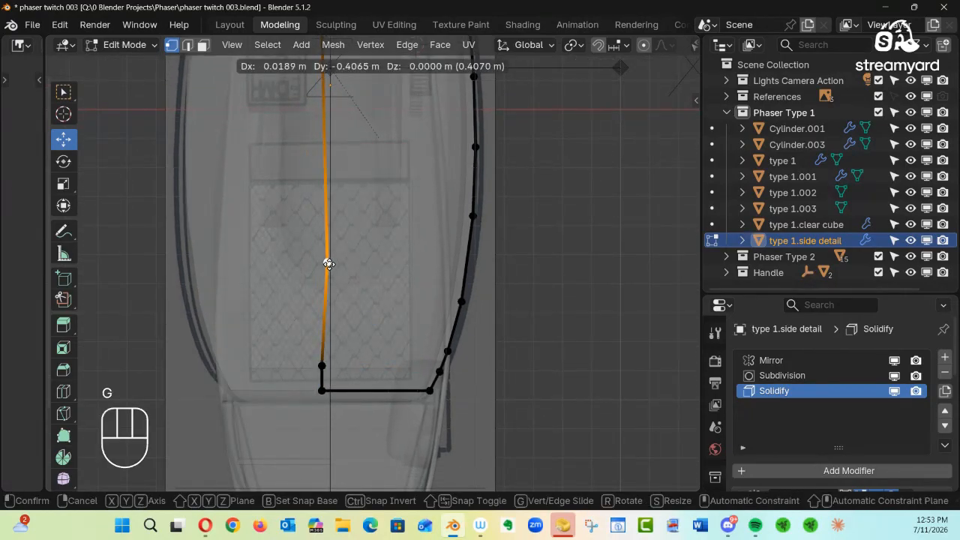
key("ctrl+z")
key("g")
key("g")
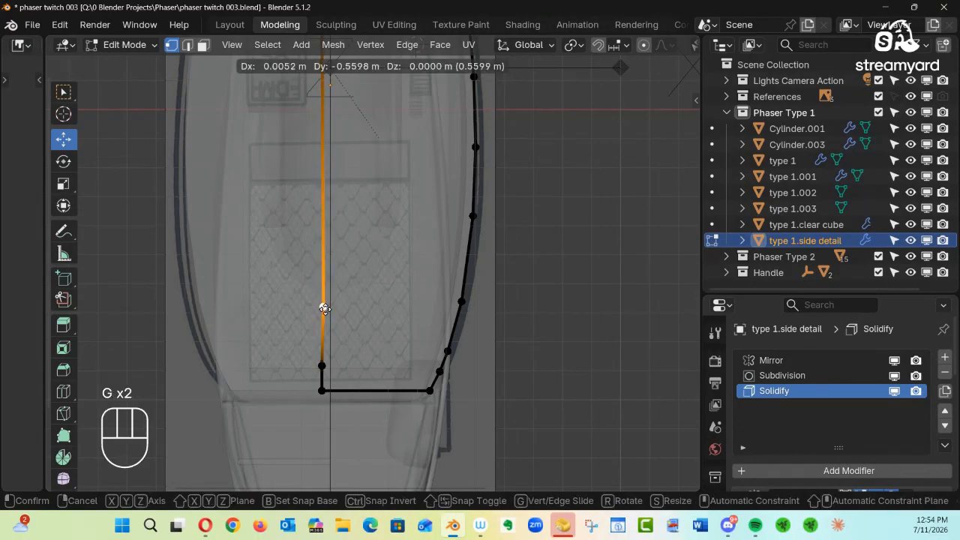
left_click(322, 352)
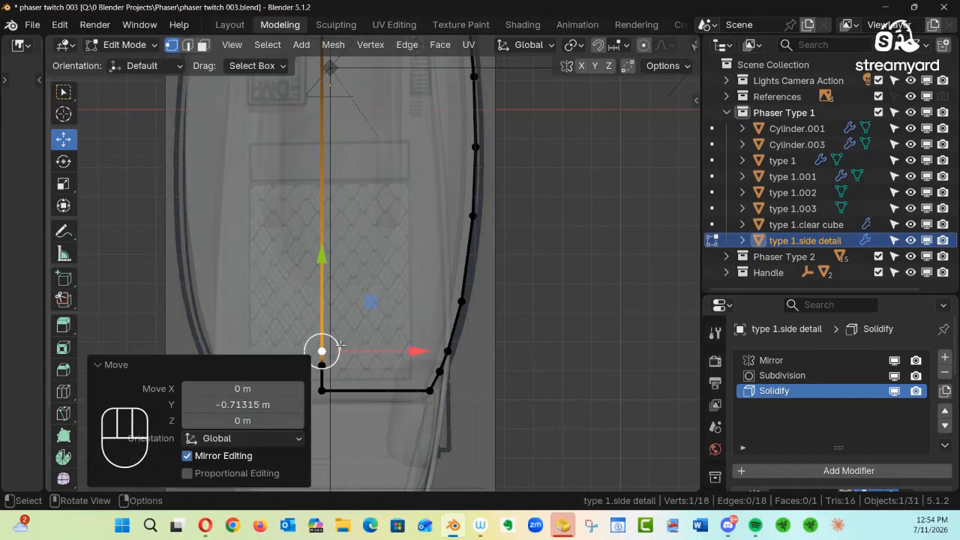
Slide the new vertex nearest the +Y end of the inner edge up close to that corner
middle_click_drag(360, 315, 425, 435, "shift")
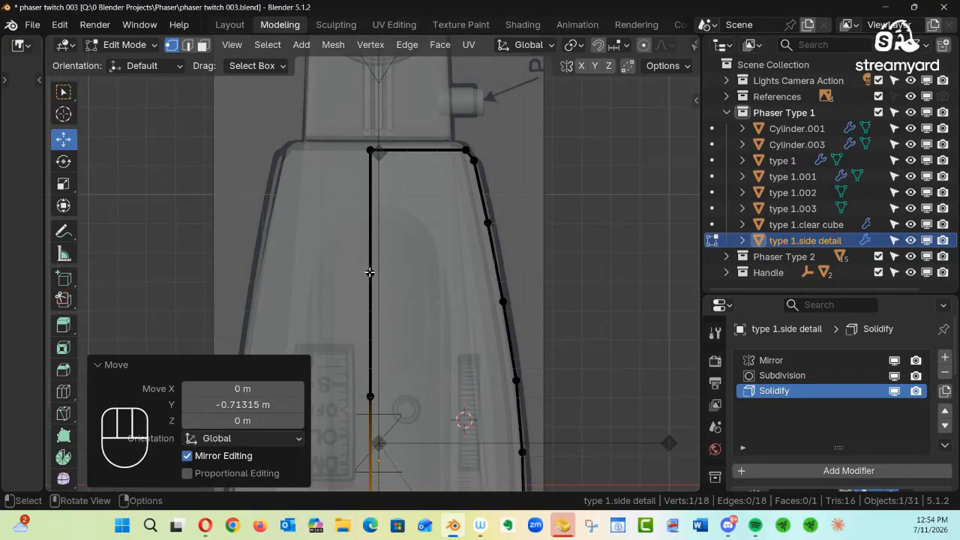
left_click(370, 272)
key("g")
key("g")
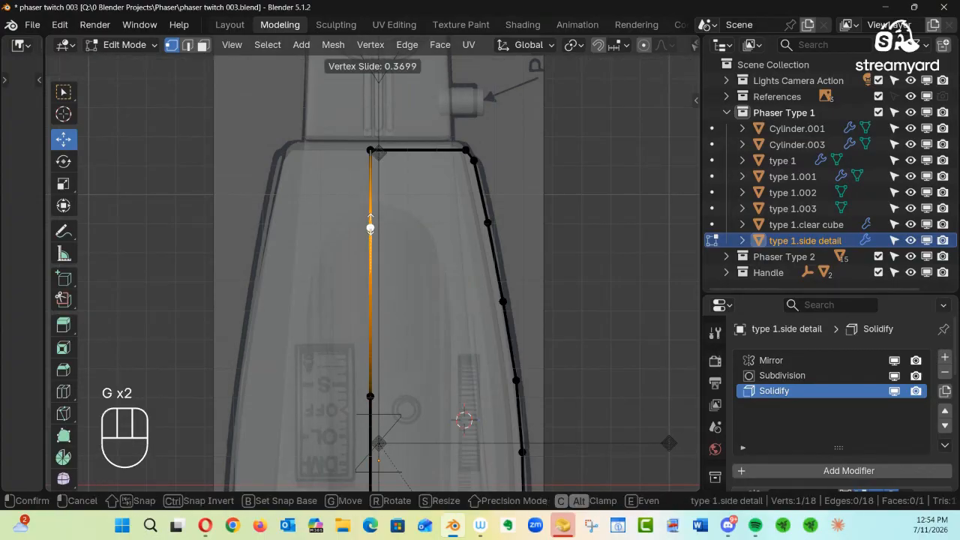
left_click(369, 166)
Slide the remaining new vertex toward the +Y end with a factor of 0.931, just short of its neighbour
left_click(370, 398)
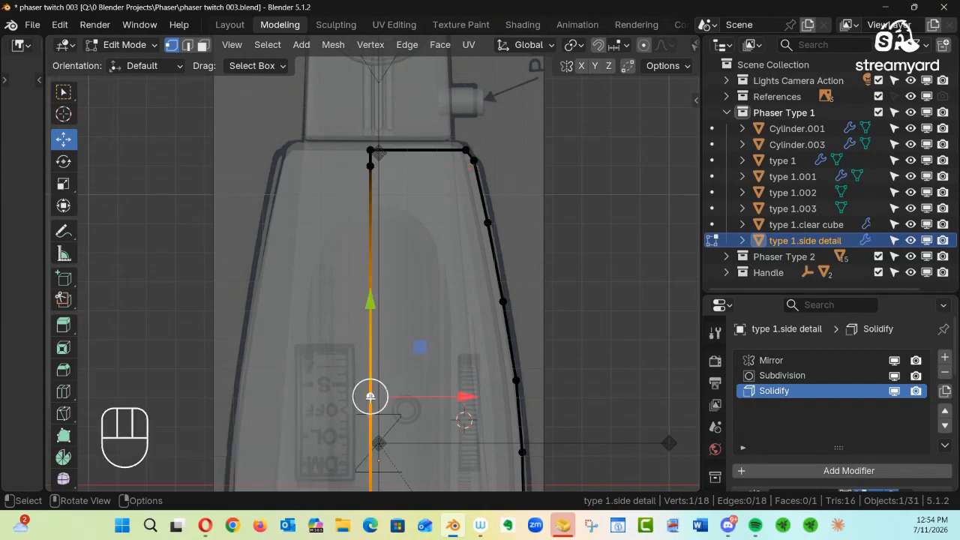
key("g")
key("g")
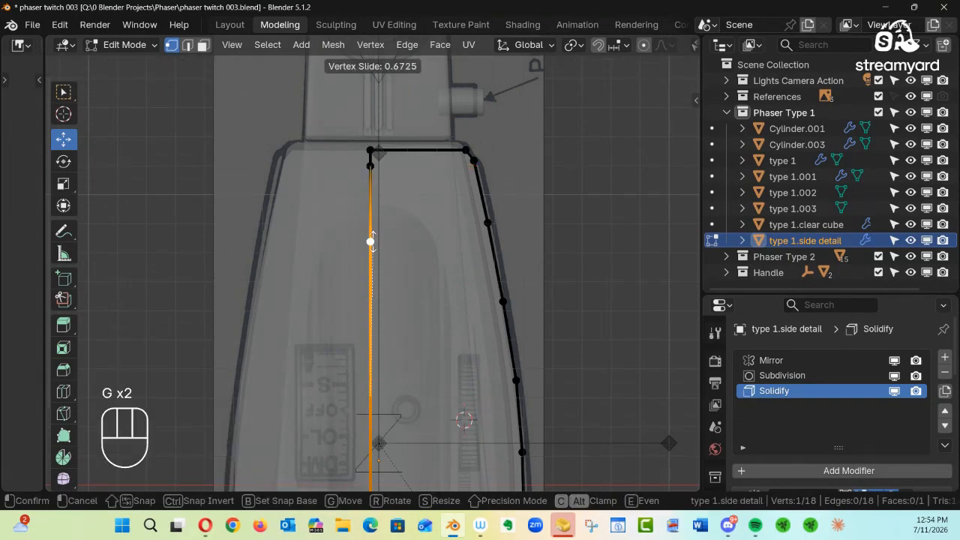
left_click(370, 182)
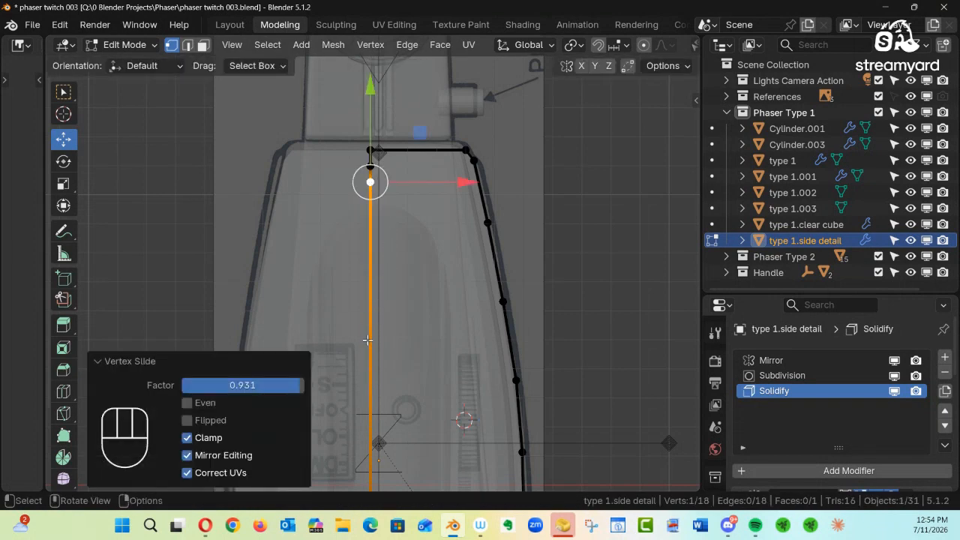
Move the long middle segment of the side detail's inner edge 0.28386 m along X, toward the curved outer side
key("2")
left_click_drag(428, 341, 420, 389, "ctrl+alt")
left_click_drag(420, 389, 524, 260, "alt+shift")
left_click(420, 315)
left_click_drag(524, 262, 508, 336, "alt")
left_click_drag(495, 301, 548, 293, "alt+shift")
left_click_drag(431, 270, 239, 259, "alt")
Turn off see-through display, check the reshaped side detail from several angles and from above, and return to object mode
key("alt+z")
key("alt+z")
left_click_drag(341, 274, 499, 279, "alt")
middle_click_drag(499, 279, 487, 337, "alt")
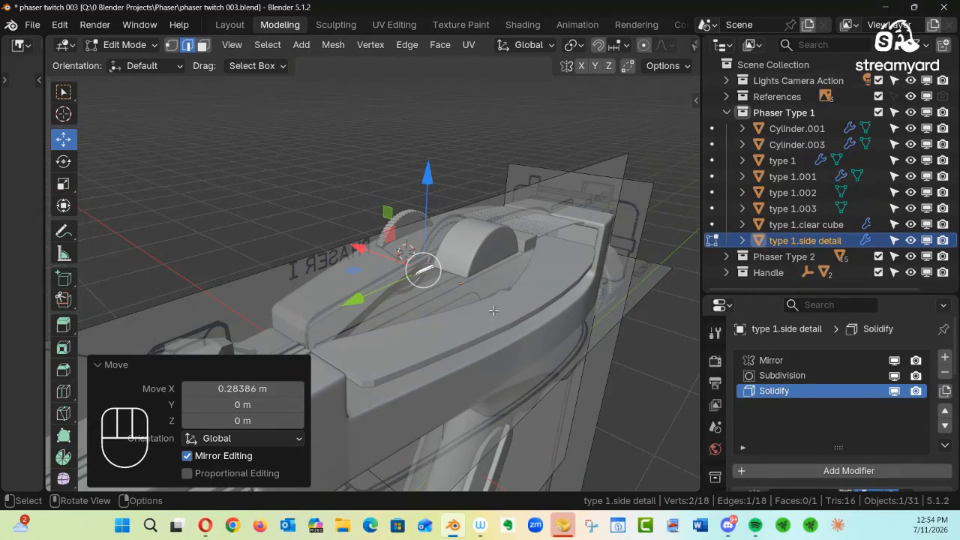
key("KP_7")
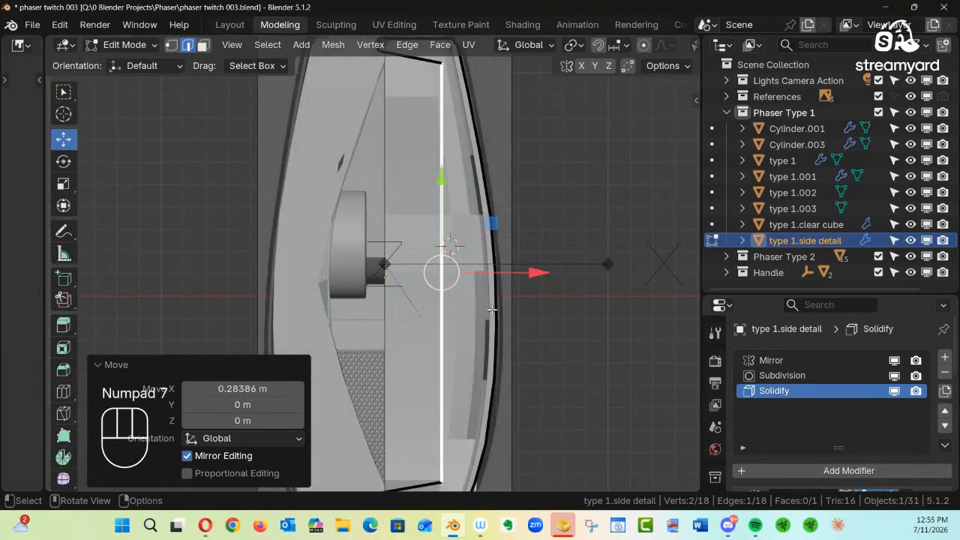
left_click_drag(513, 258, 419, 319, "ctrl+alt")
left_click_drag(417, 271, 492, 273, "ctrl+alt")
key("Tab")
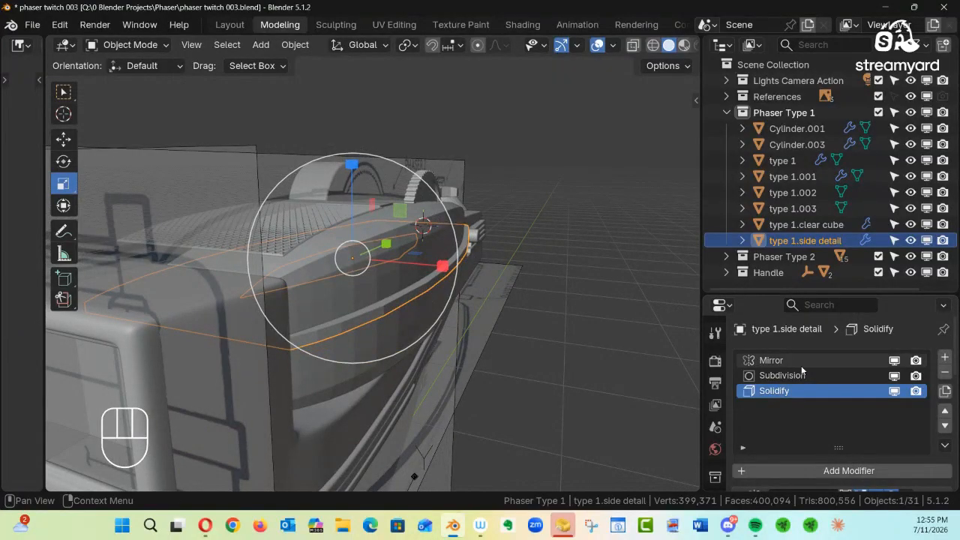
Enlarge the modifier settings of type 1.side detail, examine its Subdivision and Solidify modifiers, and leave them collapsed
left_click_drag(698, 299, 603, 299)
scroll(755, 374, "down", 5)
scroll(755, 373, "down", 2)
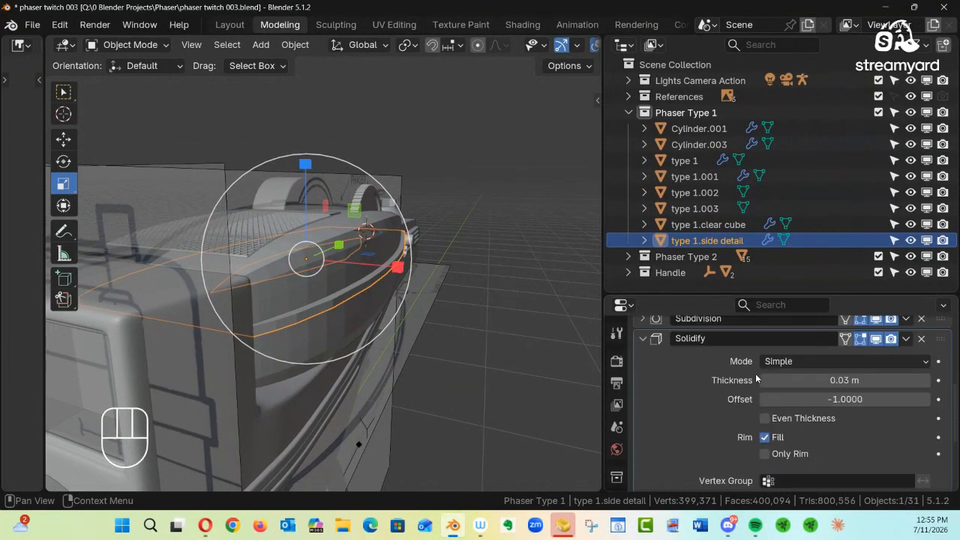
scroll(755, 373, "up", 1)
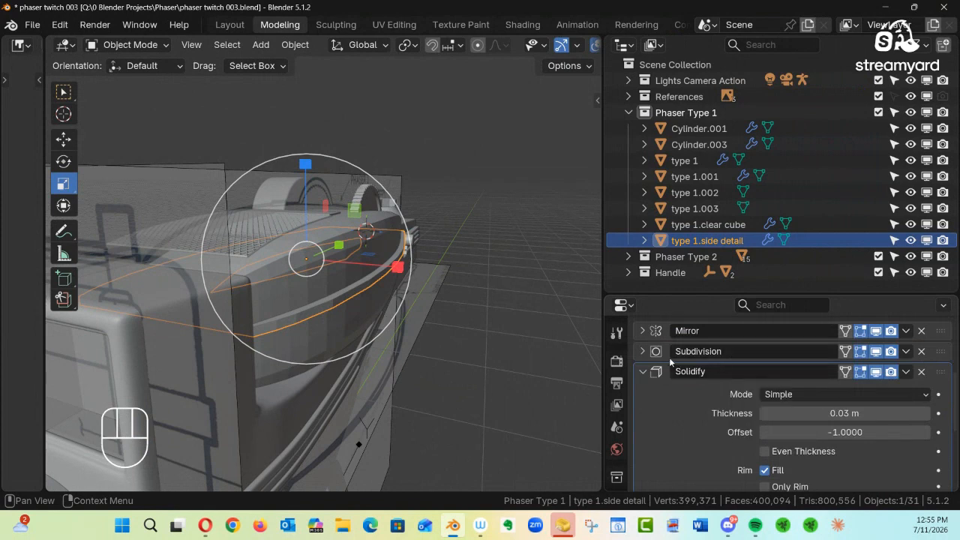
left_click(643, 351)
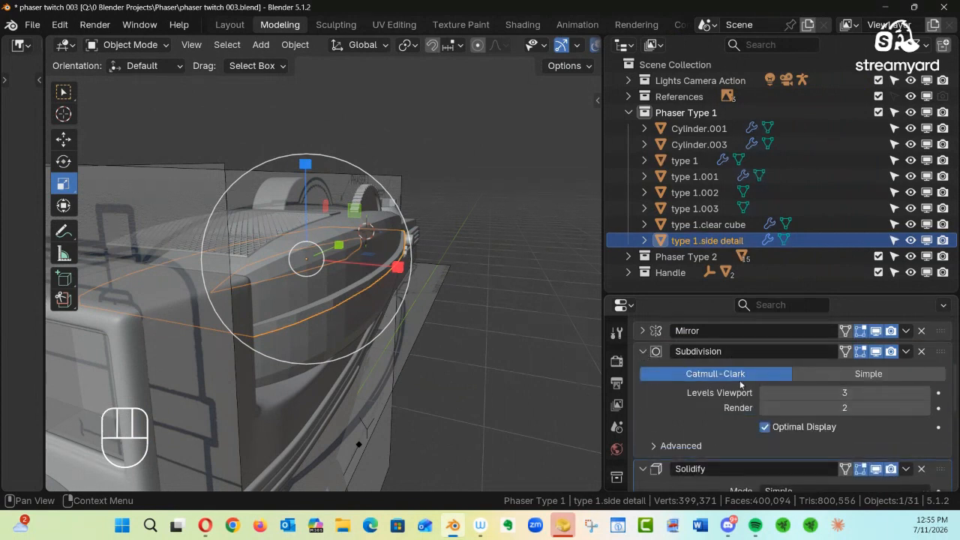
left_click(642, 351)
left_click_drag(472, 305, 477, 338, "alt")
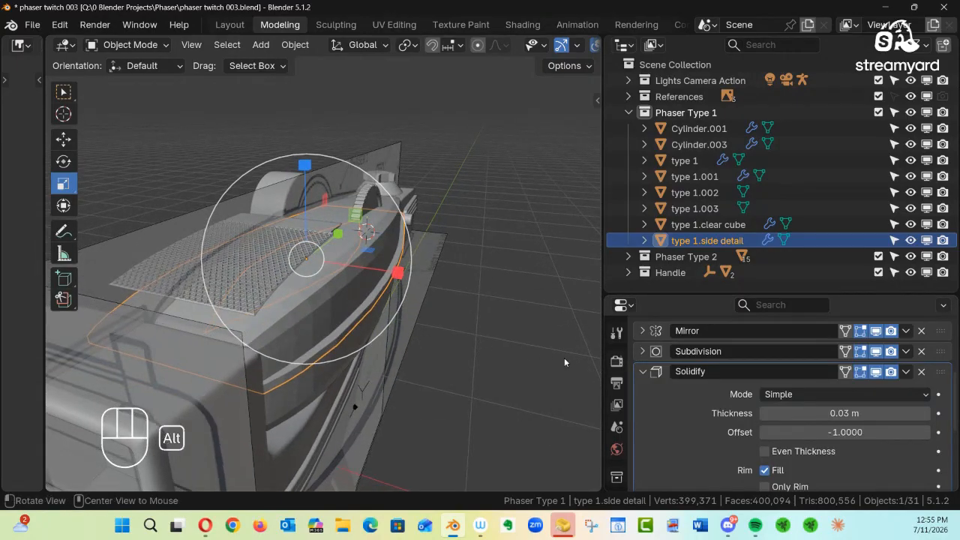
left_click(642, 373)
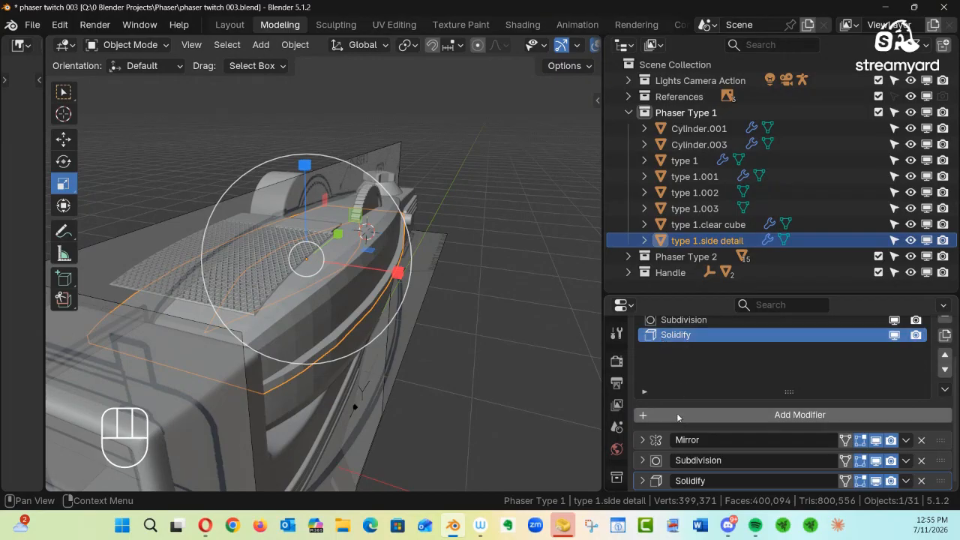
left_click_drag(766, 293, 777, 159)
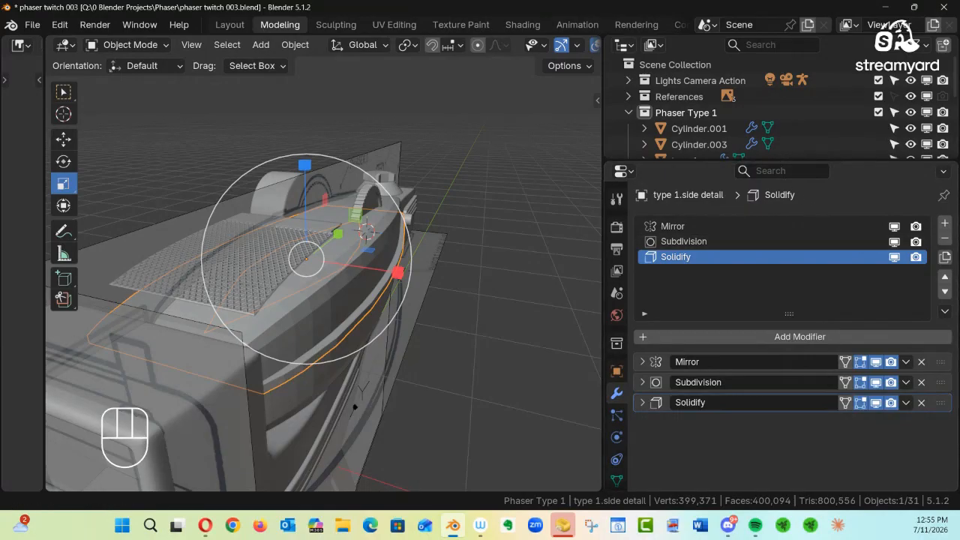
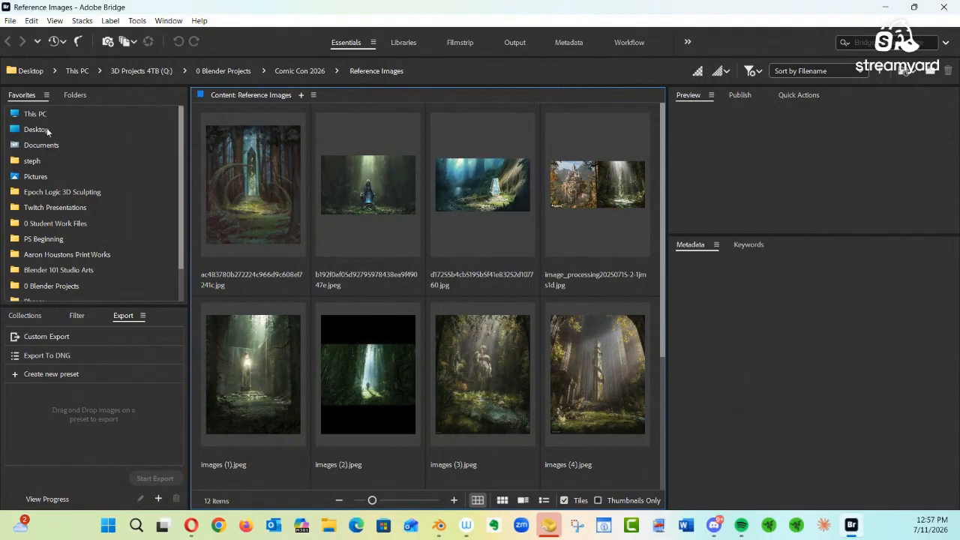
In Adobe Bridge, go to the Trek Worlds favourite folder and open the Star Trek Star Fleet Technical Manual.pdf folder
left_click(25, 100)
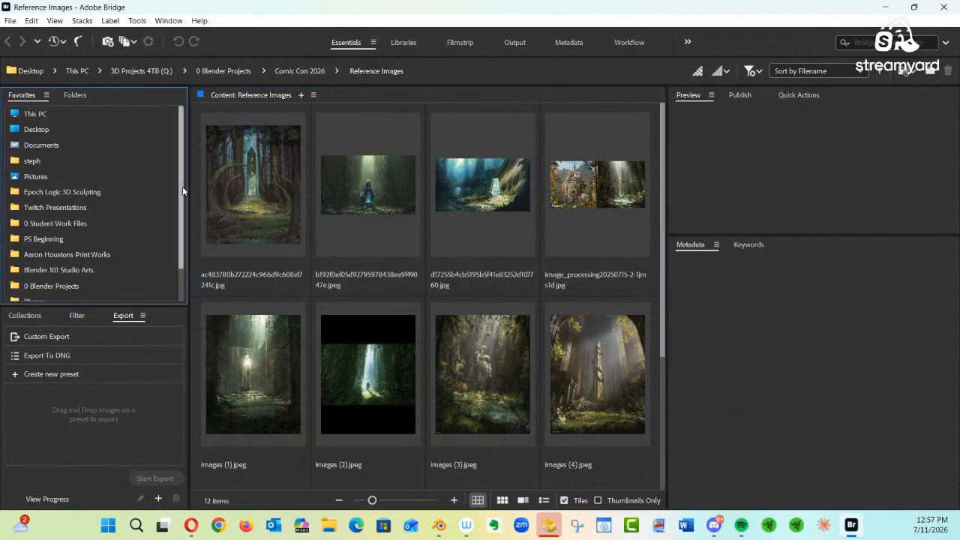
scroll(180, 195, "down", 2)
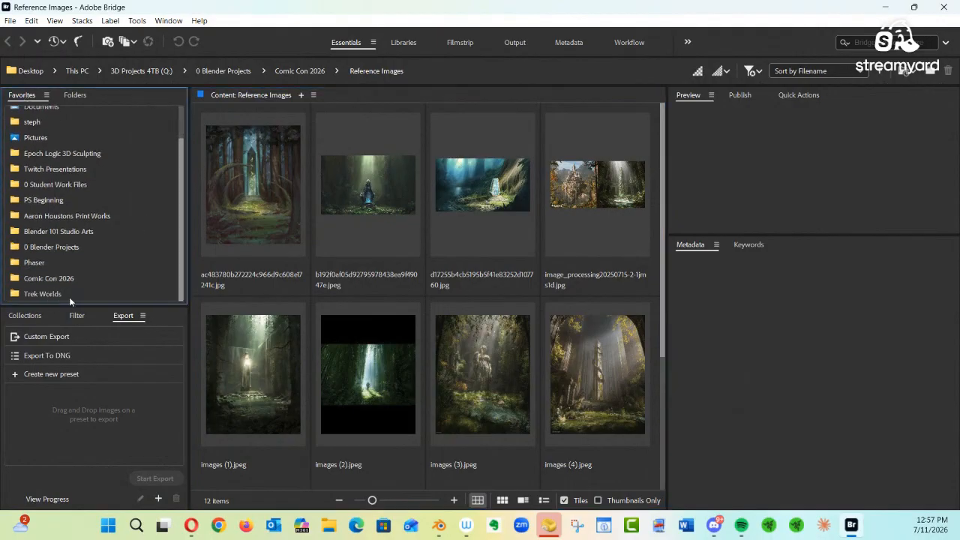
left_click(48, 293)
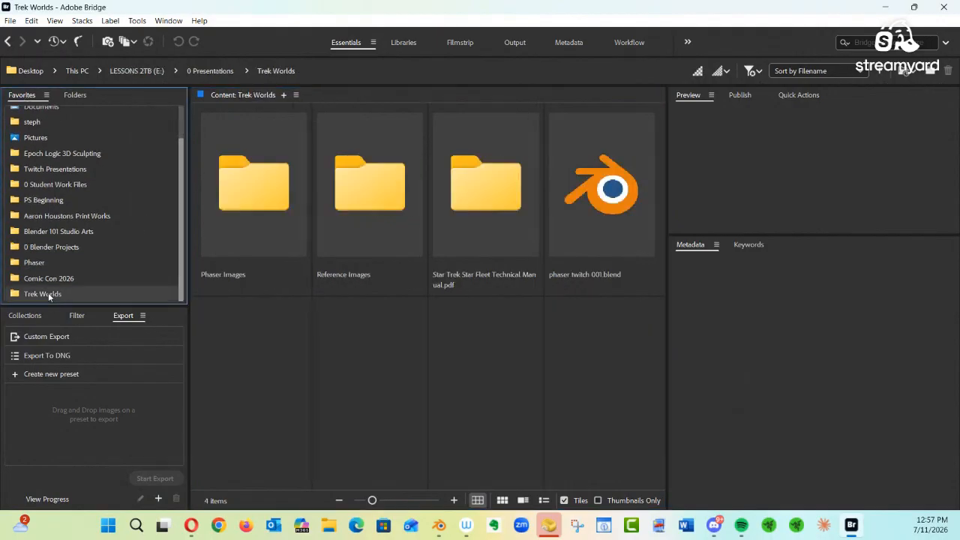
double_click(486, 187)
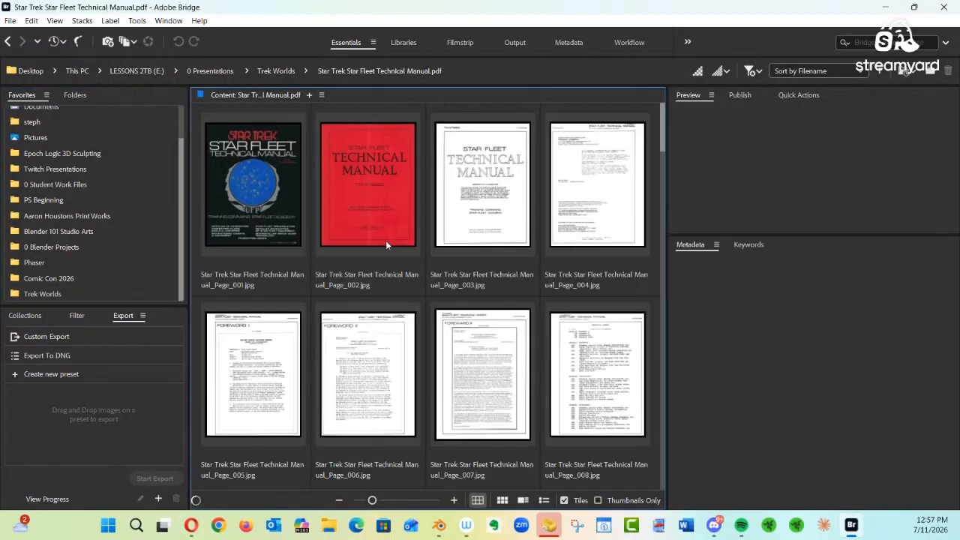
Browse the Technical Manual page images for the hand phaser drawings
scroll(450, 255, "down", 4)
scroll(460, 275, "down", 7)
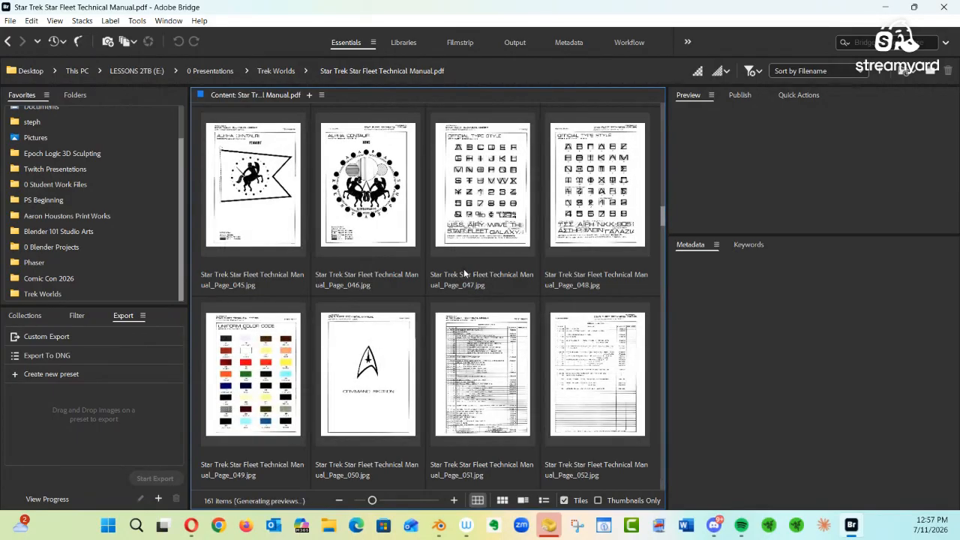
scroll(464, 274, "up", 11)
scroll(464, 265, "down", 12)
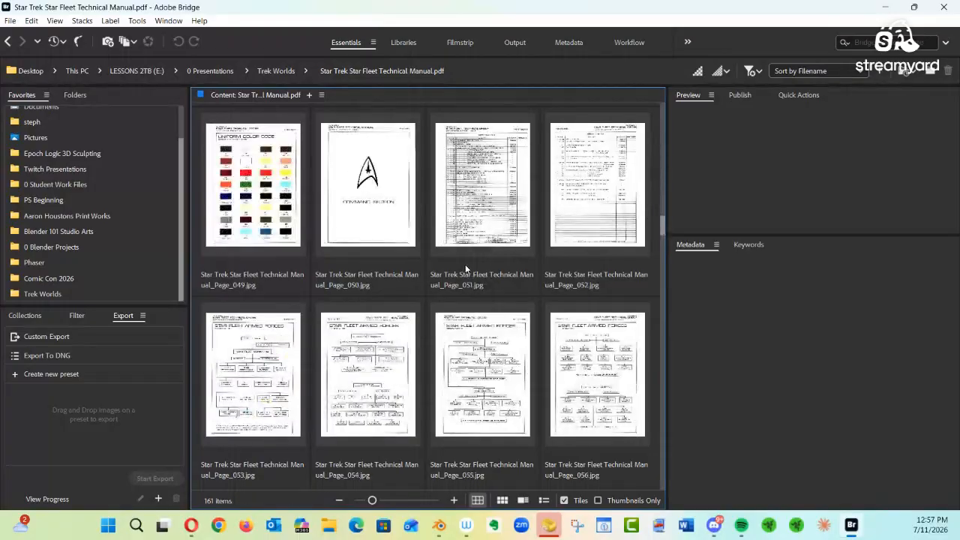
scroll(464, 265, "down", 4)
scroll(661, 273, "down", 1)
left_click_drag(662, 273, 651, 345)
scroll(636, 408, "down", 1)
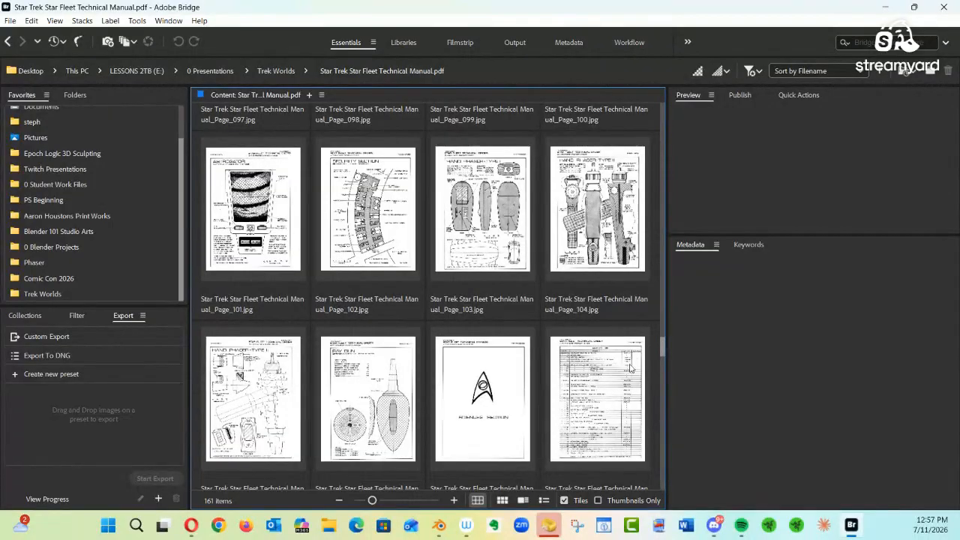
Examine the Hand Phaser Type II drawings on pages 104 and 105 full screen, and return to Blender
left_click(589, 225)
key("space")
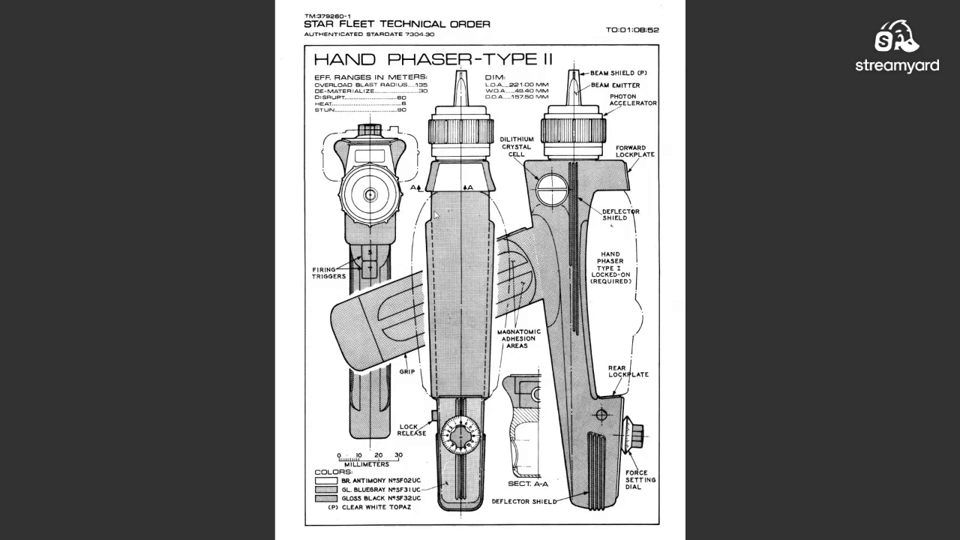
key("space")
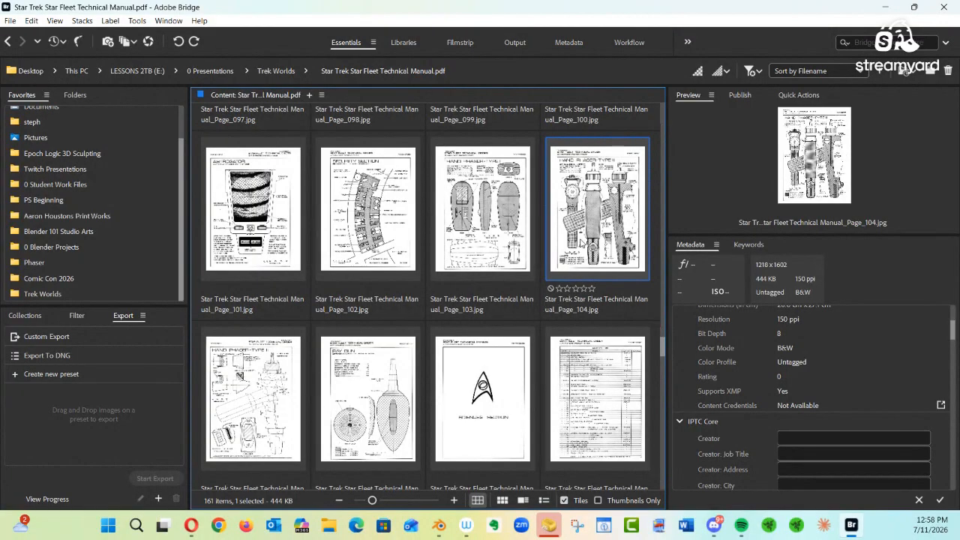
key("space")
key("space")
left_click(265, 392)
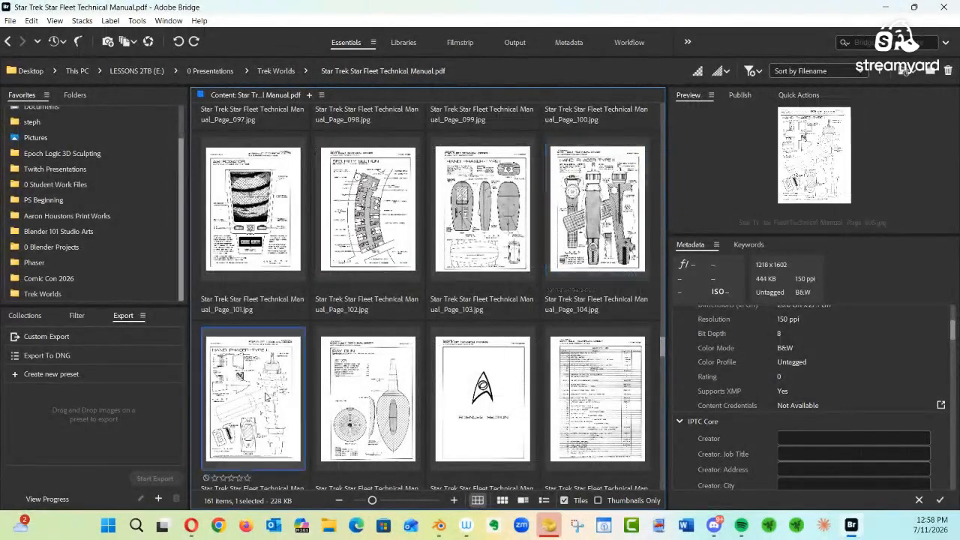
key("space")
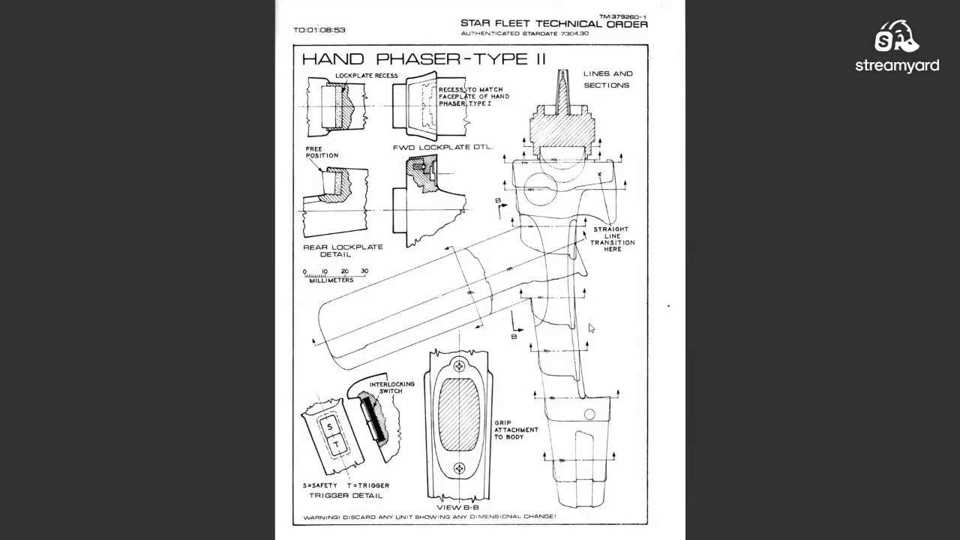
key("space")
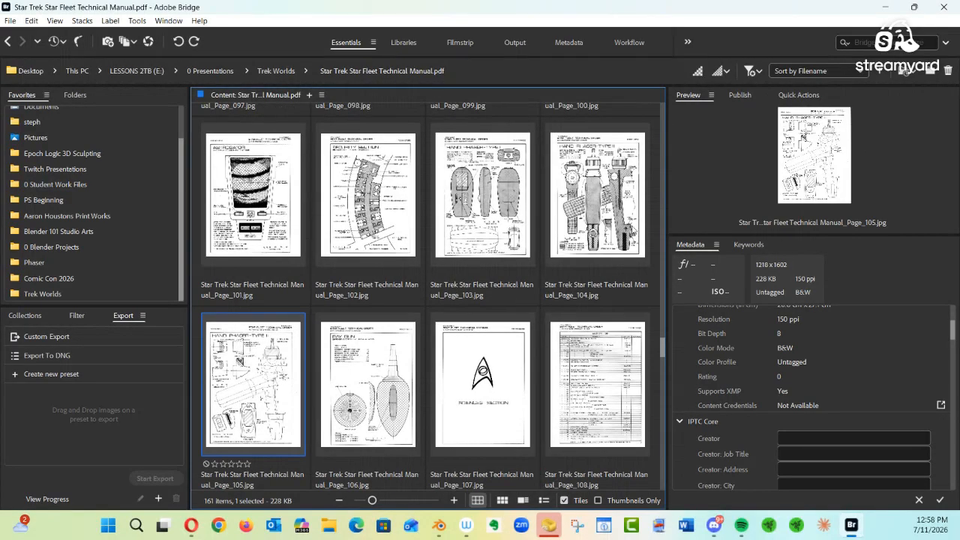
left_click(887, 8)
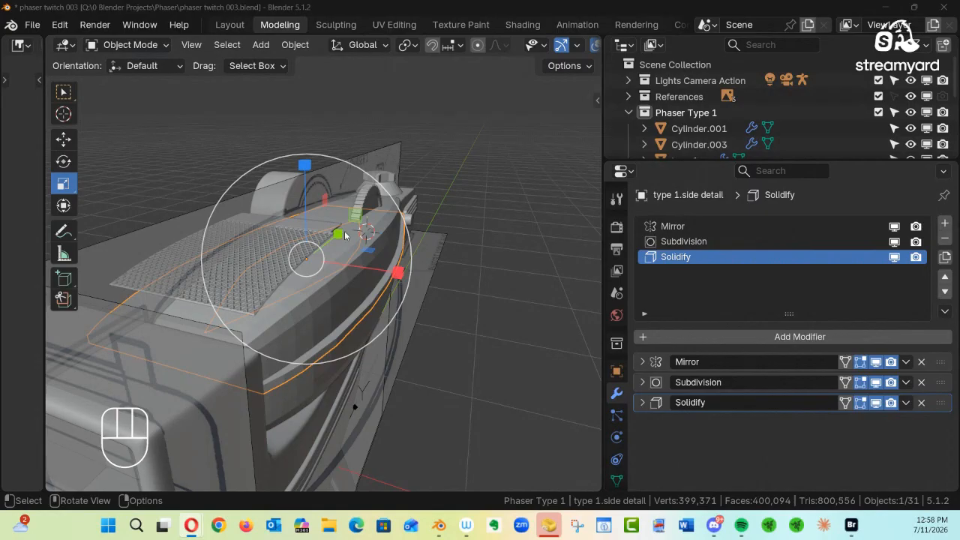
Reselect type 1.side detail from the scene's object list and give its modifier settings more room
left_click(314, 307)
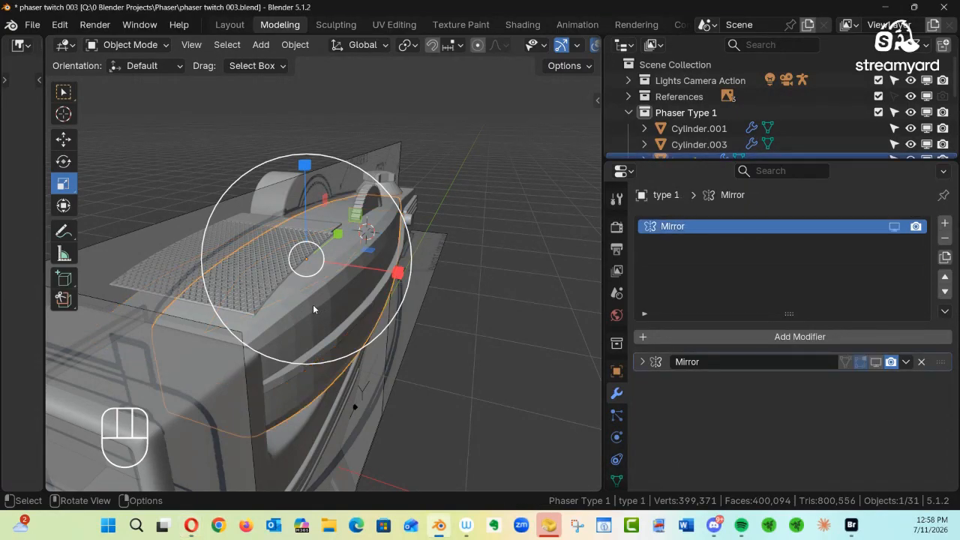
left_click(347, 323)
left_click(348, 325)
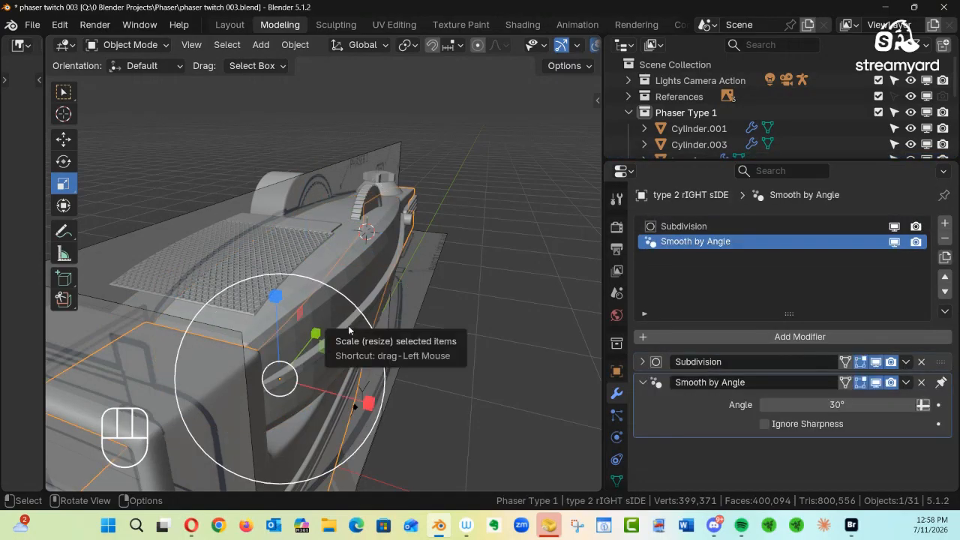
left_click(347, 322)
left_click(808, 167)
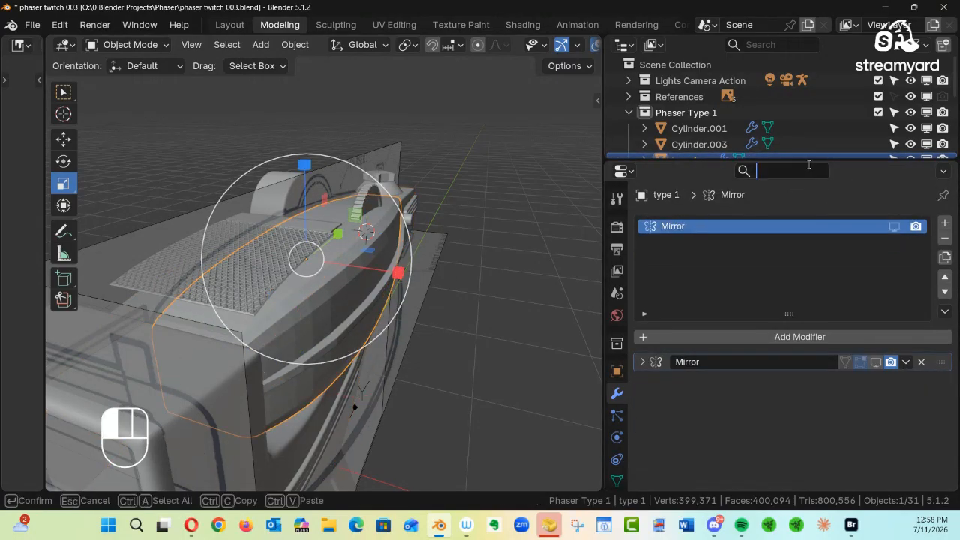
left_click(799, 160)
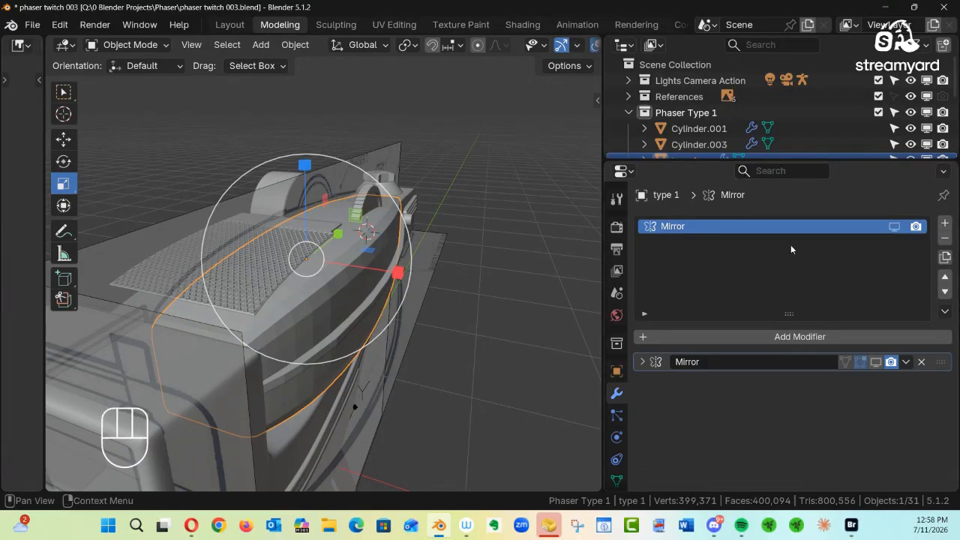
left_click_drag(788, 157, 719, 307)
left_click(727, 241)
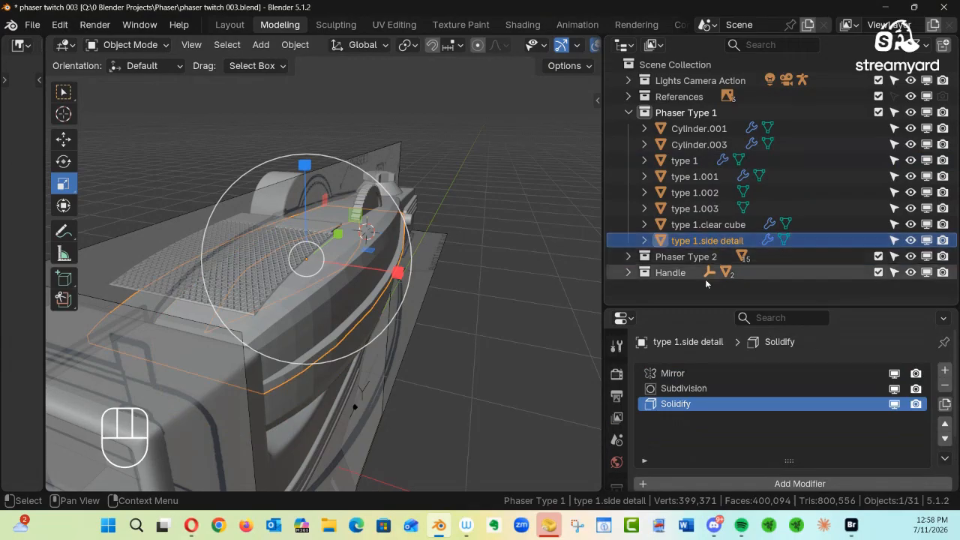
left_click_drag(779, 307, 788, 115)
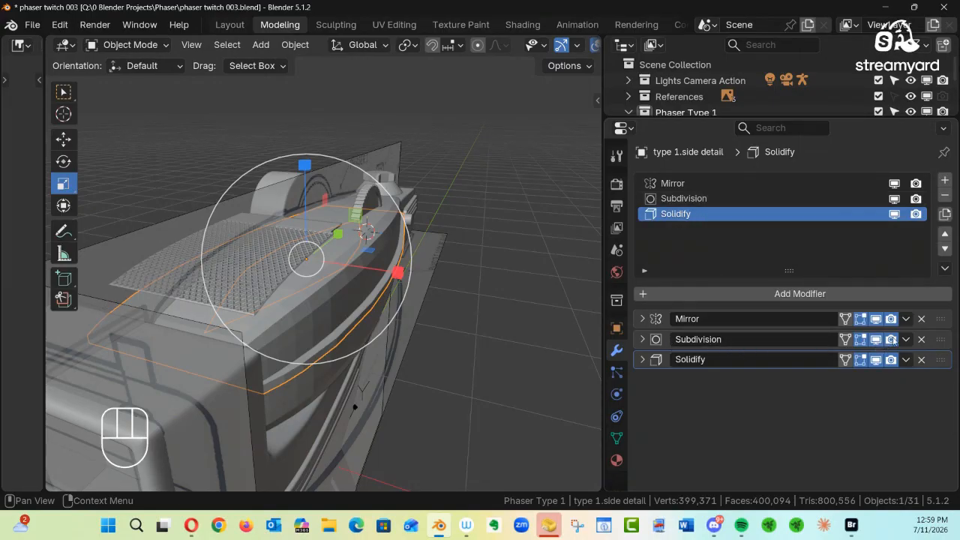
Try the side detail's Subdivision modifier below Solidify and inspect the resulting edge up close
left_click_drag(939, 339, 938, 364)
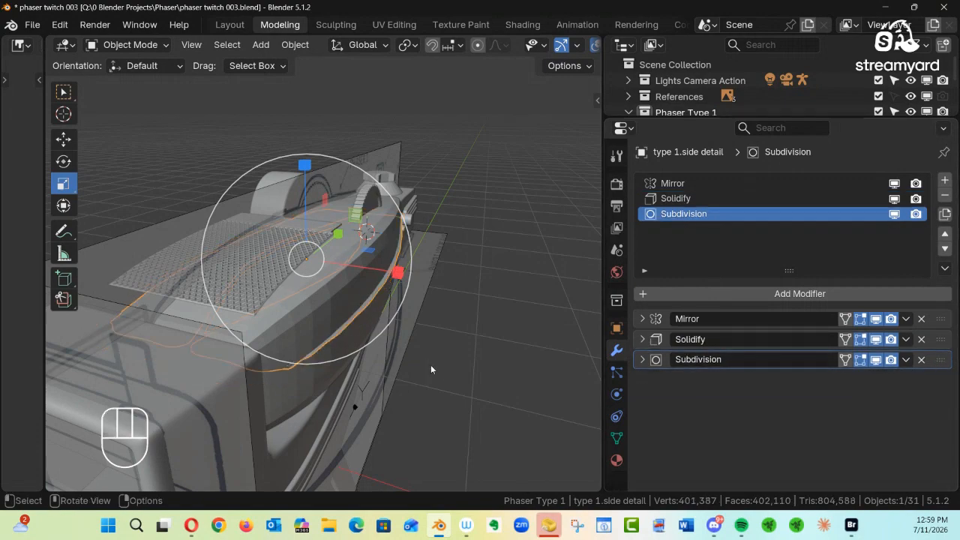
left_click_drag(439, 368, 447, 346, "ctrl+alt")
left_click_drag(436, 398, 431, 379, "alt")
left_click_drag(432, 379, 433, 333, "alt+shift")
left_click_drag(526, 325, 528, 324, "ctrl+alt")
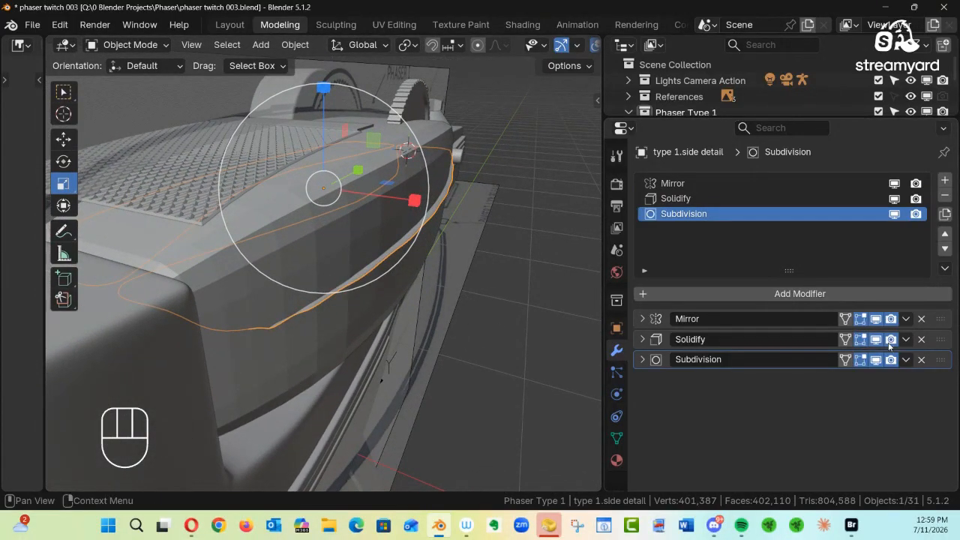
Try Subdivision at the start of the modifier stack, and put it back between Mirror and Solidify
left_click_drag(936, 364, 940, 324)
key("alt")
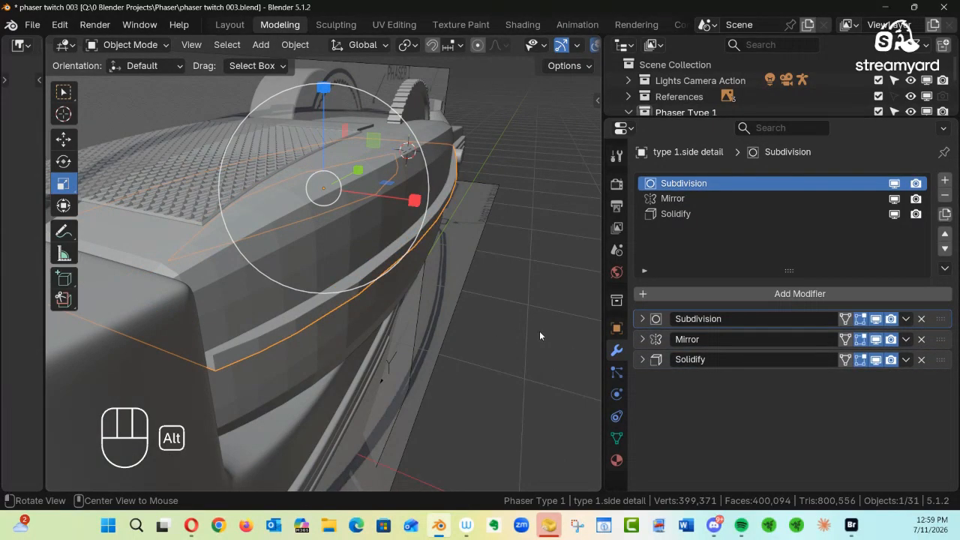
middle_click_drag(933, 328, 934, 324)
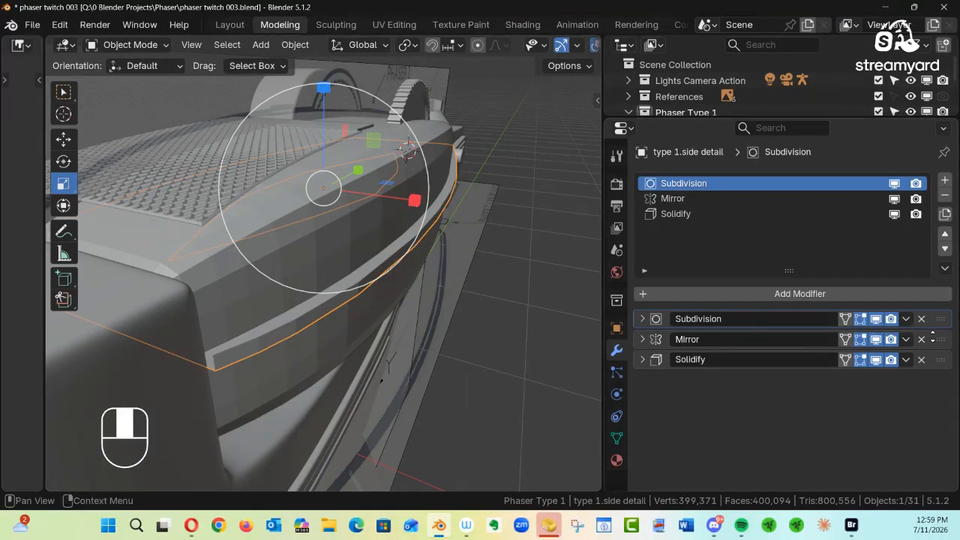
left_click_drag(940, 323, 931, 352)
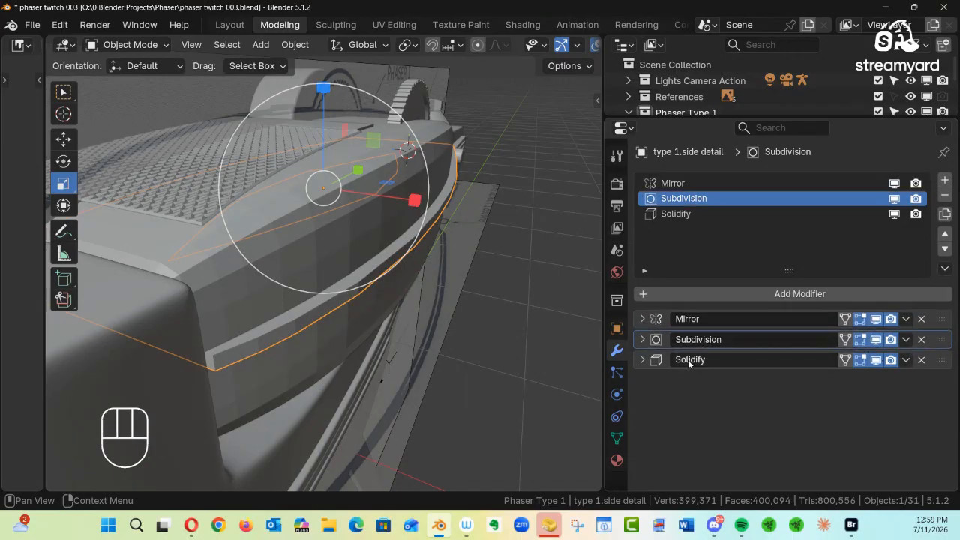
Add a Bevel modifier to the side detail and place it directly after Mirror, before Subdivision
left_click(798, 296)
mouse_move(794, 297)
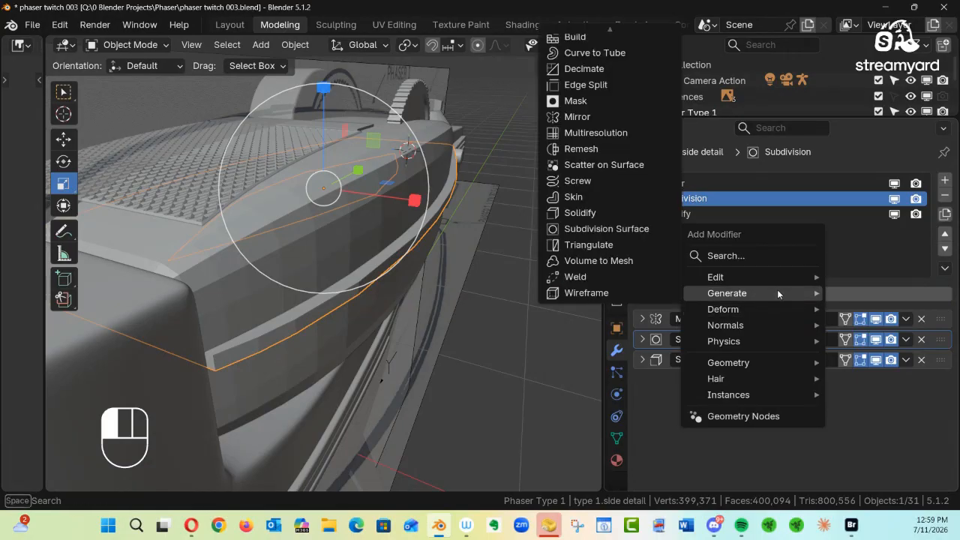
mouse_move(612, 15)
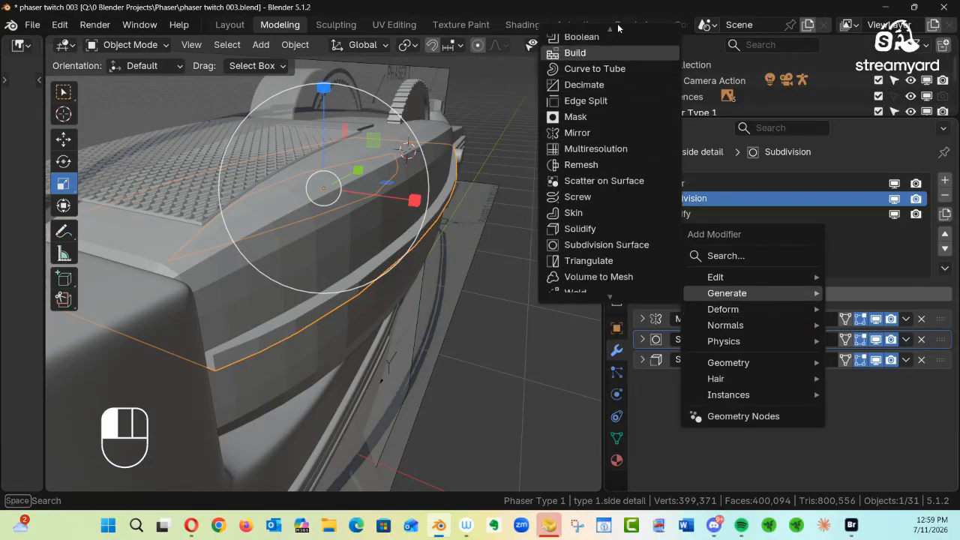
left_click(598, 69)
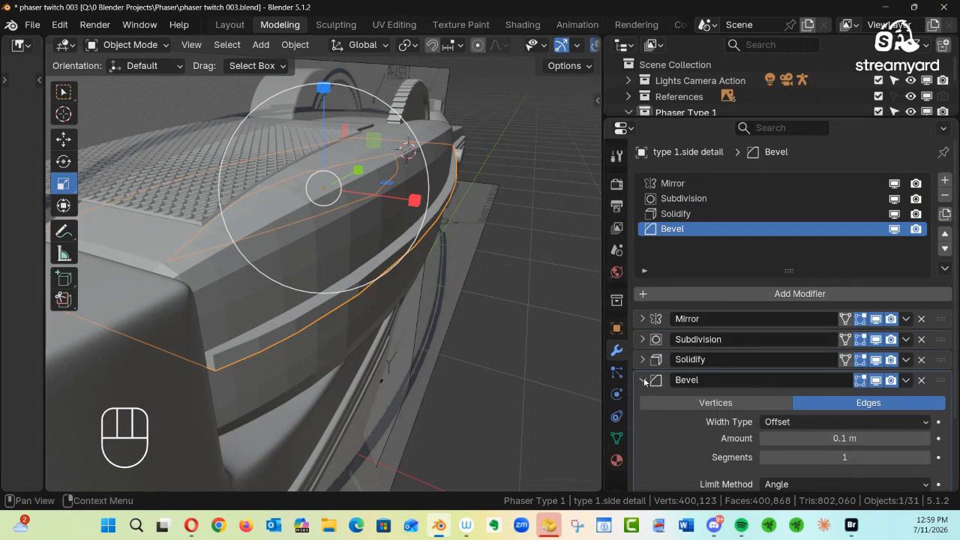
left_click(642, 380)
left_click_drag(942, 383, 936, 342)
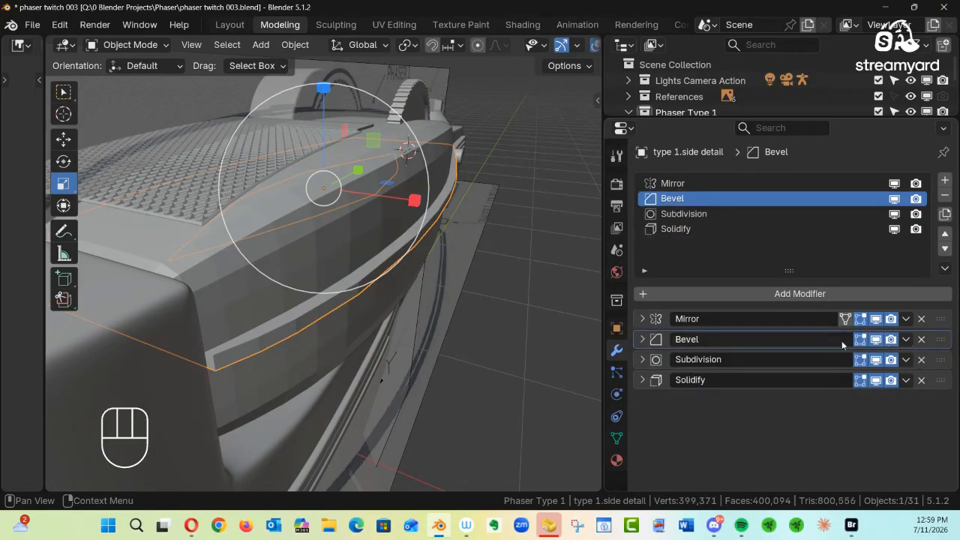
Set the side detail's Bevel amount to 0.058 m and collapse the modifier's settings
left_click(642, 340)
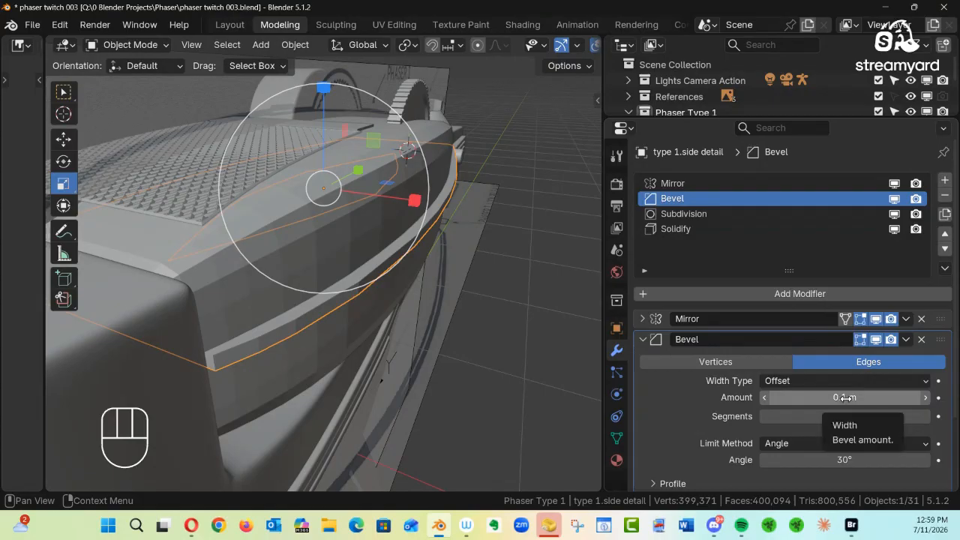
left_click_drag(844, 397, 844, 397, "shift")
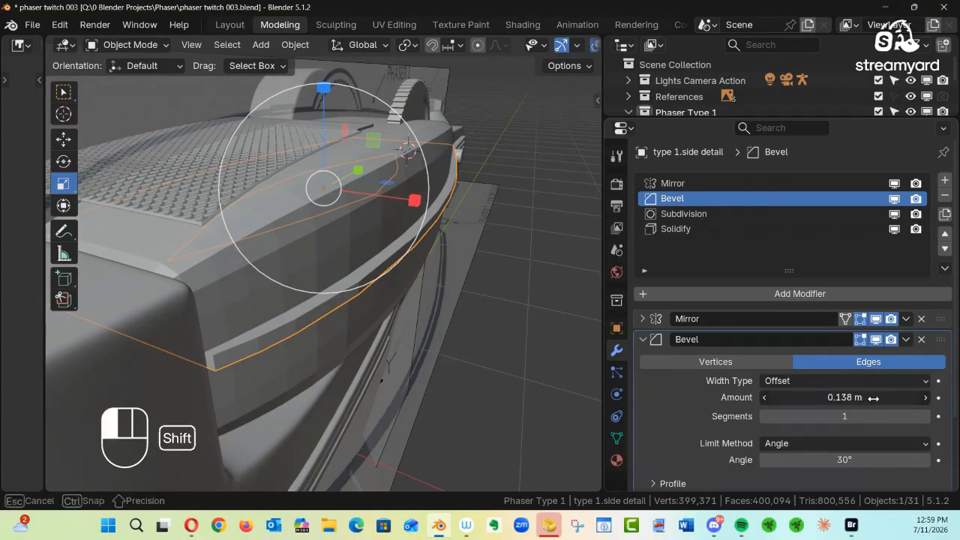
left_click_drag(818, 401, 818, 401, "shift")
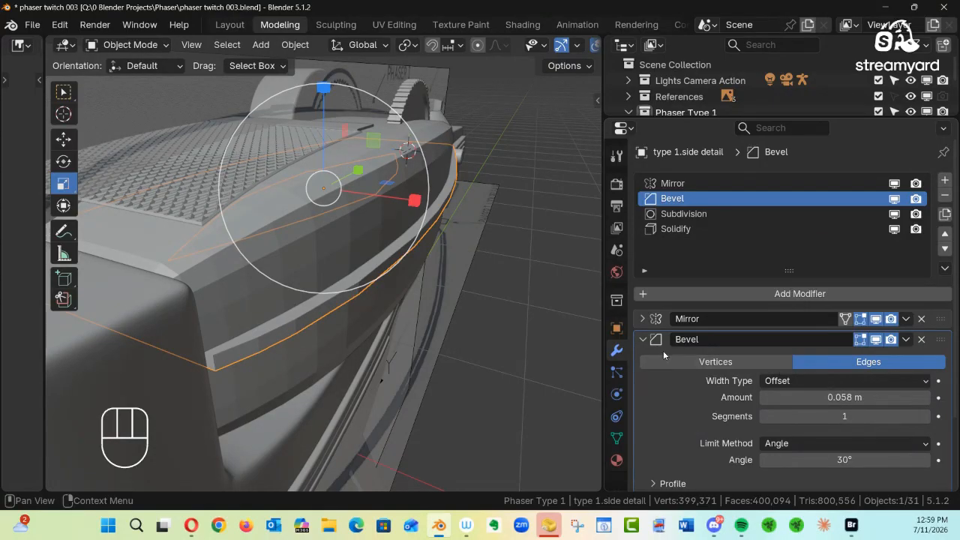
left_click(643, 341)
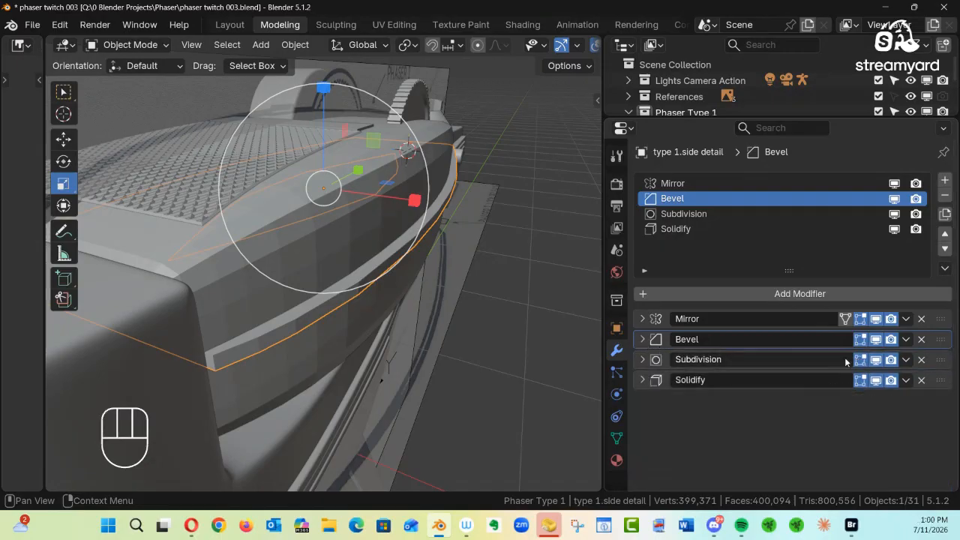
Turn off the viewport display of the side detail's Subdivision modifier and set its Bevel amount to 0.338 m
left_click(876, 361)
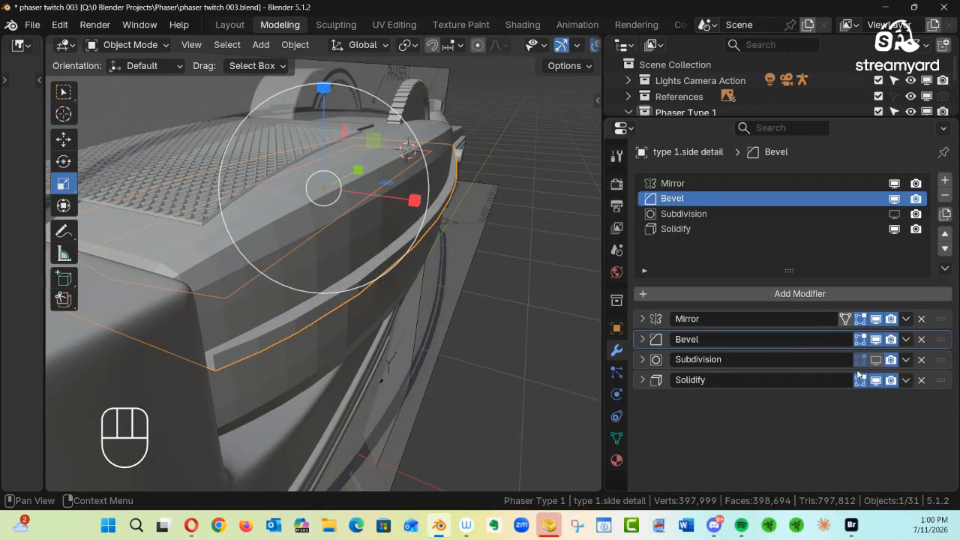
middle_click_drag(442, 299, 491, 304, "alt")
left_click(650, 340)
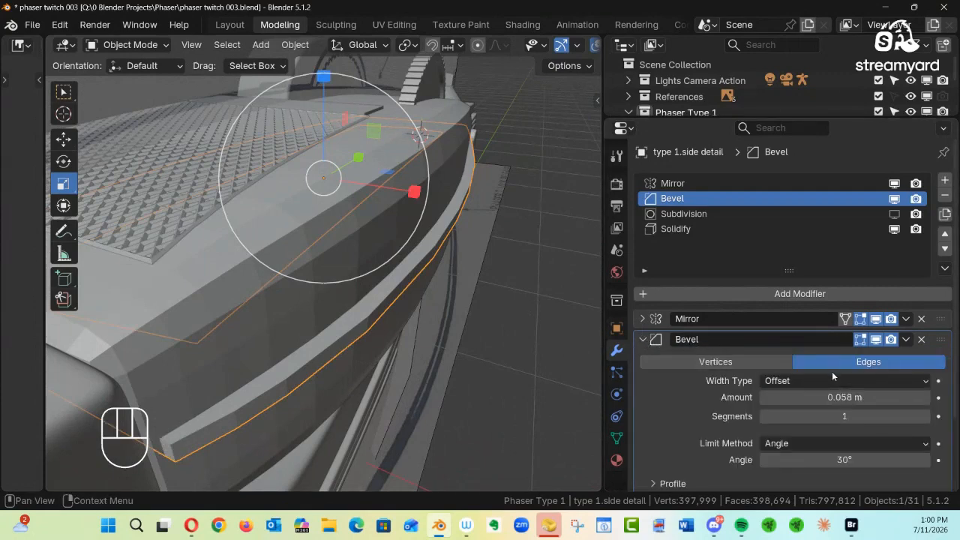
left_click_drag(839, 398, 840, 397)
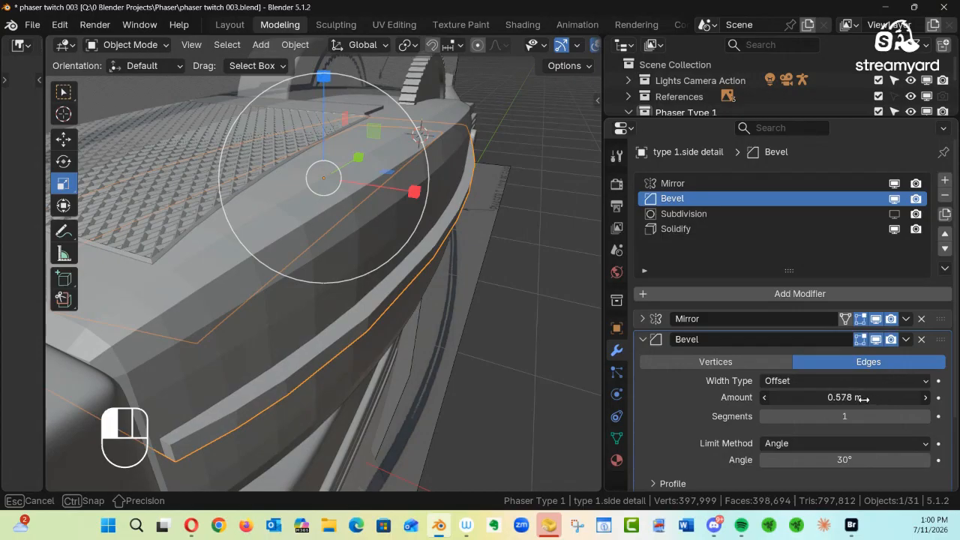
left_click_drag(857, 397, 857, 398)
left_click(643, 338)
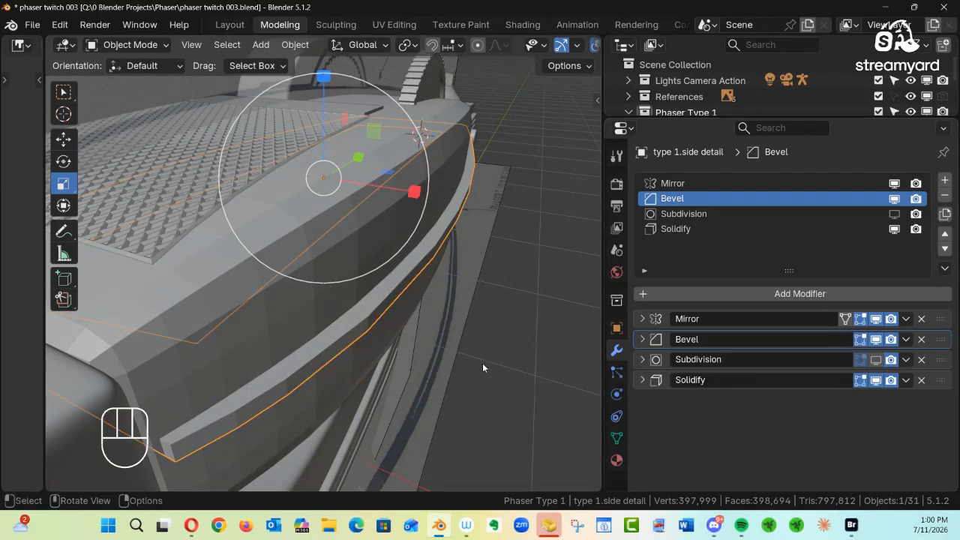
middle_click_drag(396, 339, 419, 324)
left_click_drag(419, 323, 437, 327, "alt")
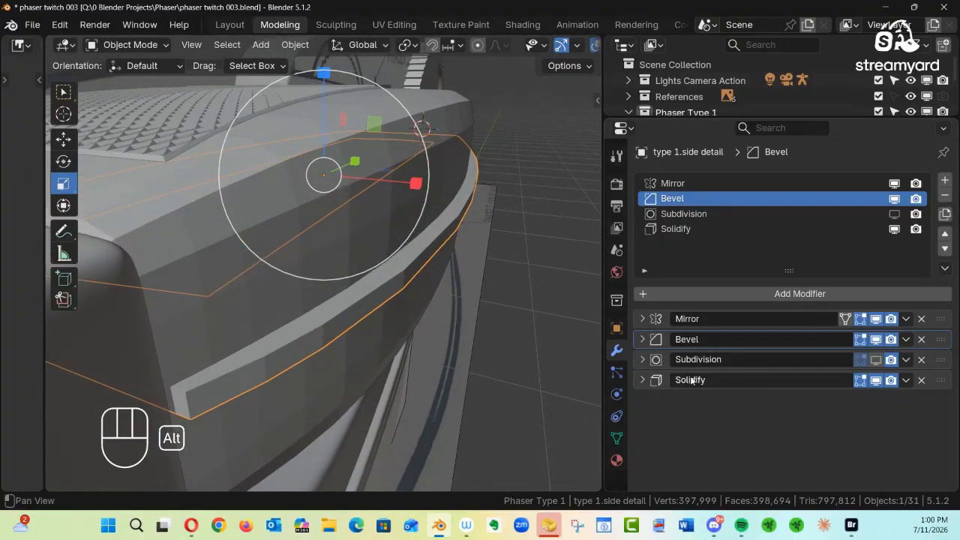
Reorder the side detail's Bevel modifier to directly after Solidify and set its amount to 0.005 m
left_click_drag(940, 345, 935, 385)
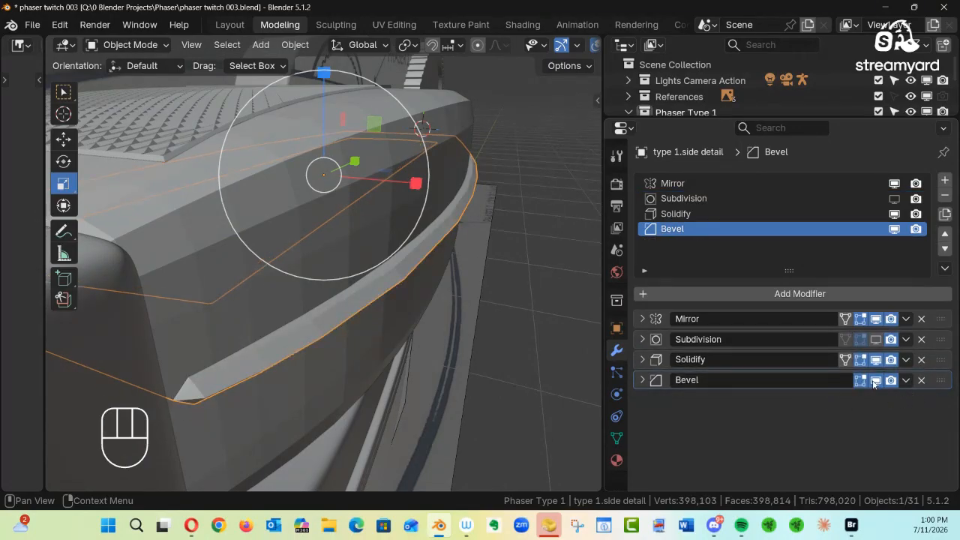
left_click(642, 380)
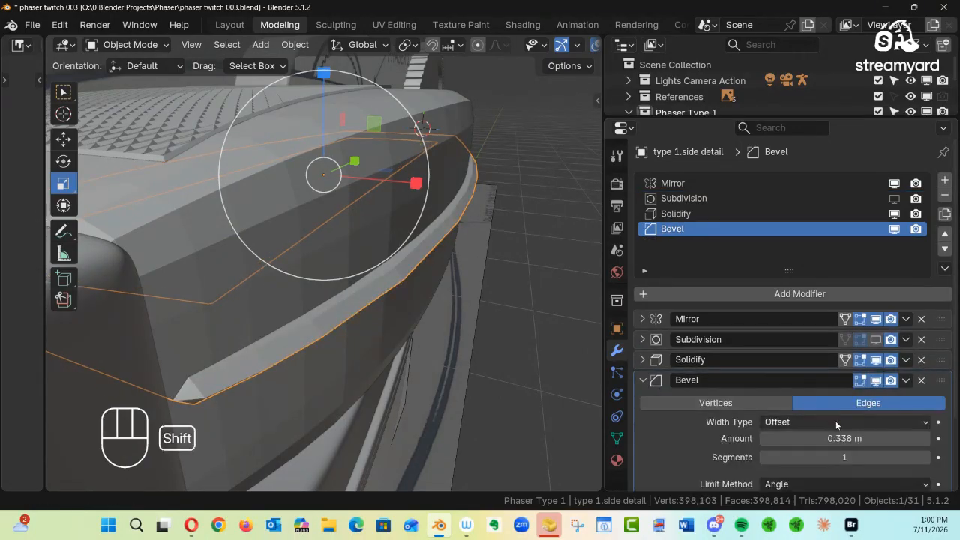
left_click_drag(837, 438, 837, 438)
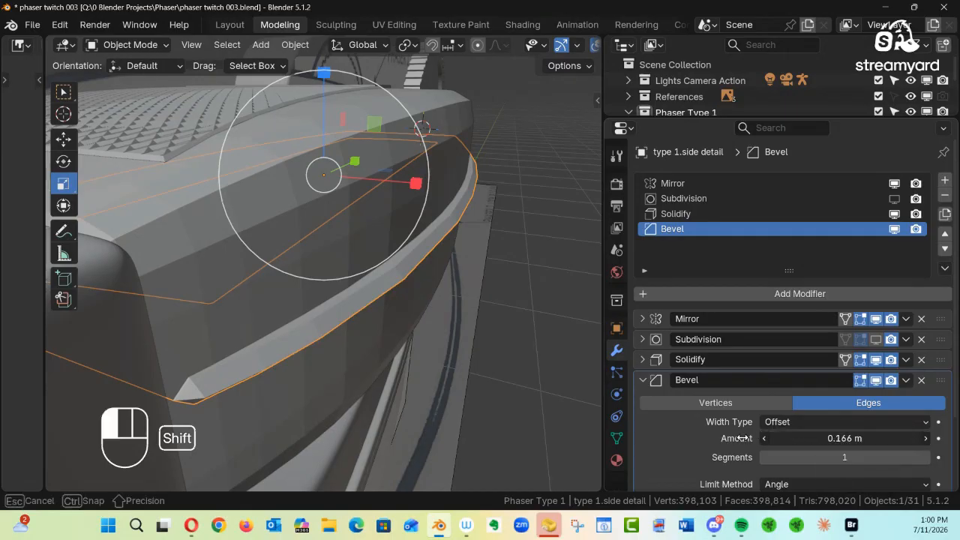
left_click_drag(714, 438, 688, 445, "shift")
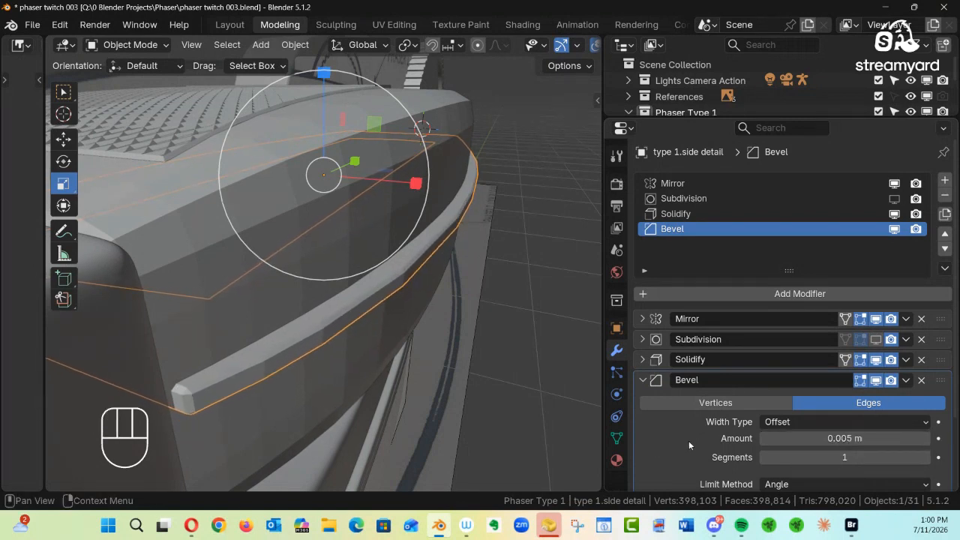
Set the side detail's Bevel modifier to 4 segments
left_click(923, 458)
left_click(923, 458)
double_click(922, 459)
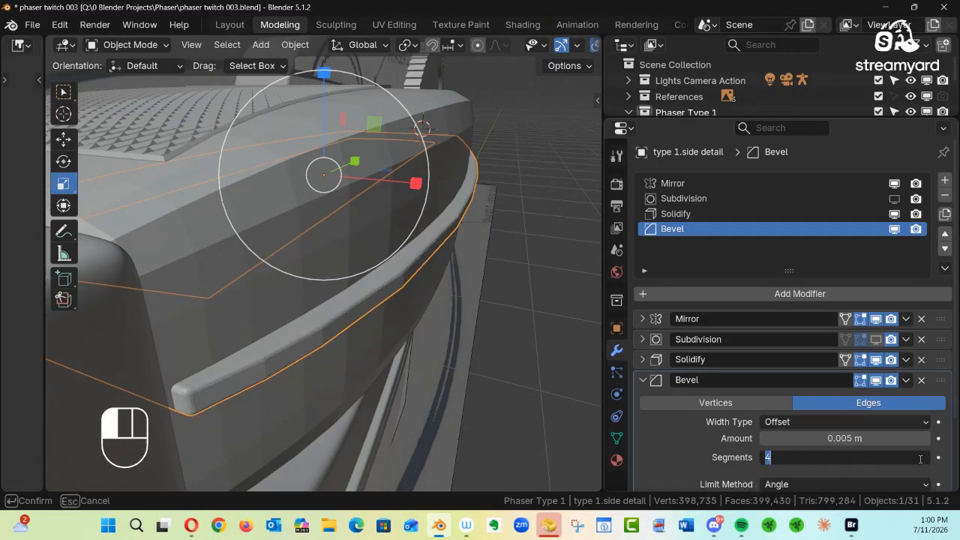
left_click(693, 441)
Turn on the viewport display of the type 1 hull's Mirror modifier and add a Subdivision Surface modifier to the hull
left_click_drag(527, 259, 533, 224, "ctrl+alt")
left_click(355, 221)
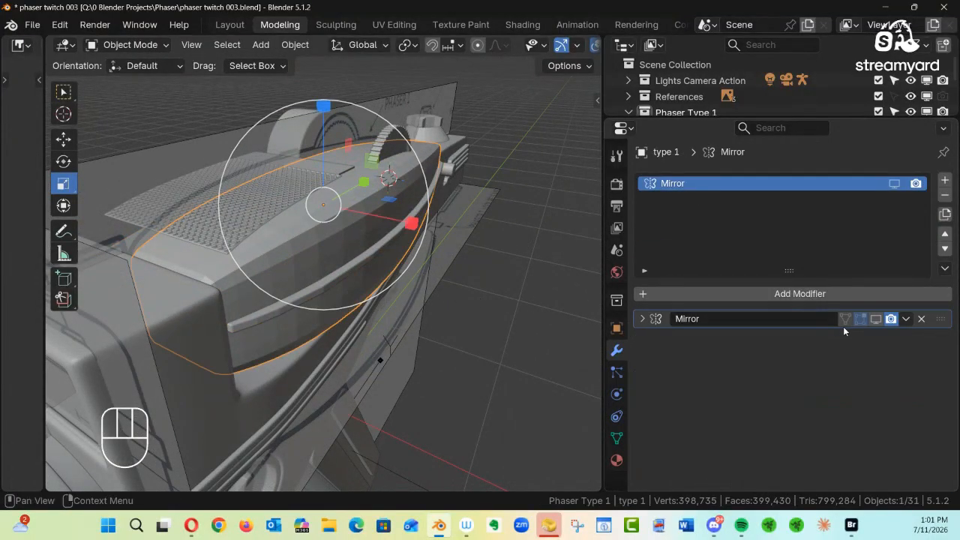
left_click(873, 320)
middle_click_drag(574, 327, 458, 296, "alt")
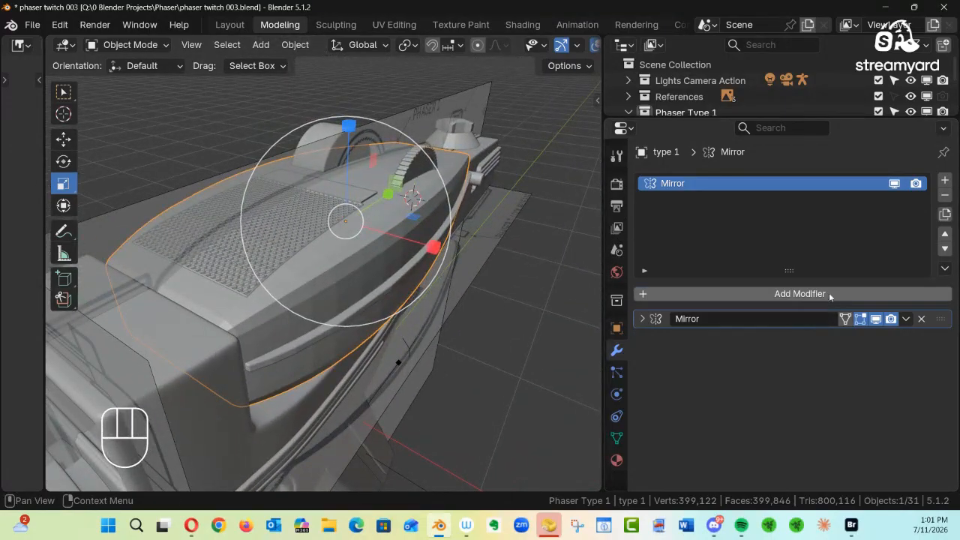
left_click(831, 295)
mouse_move(791, 291)
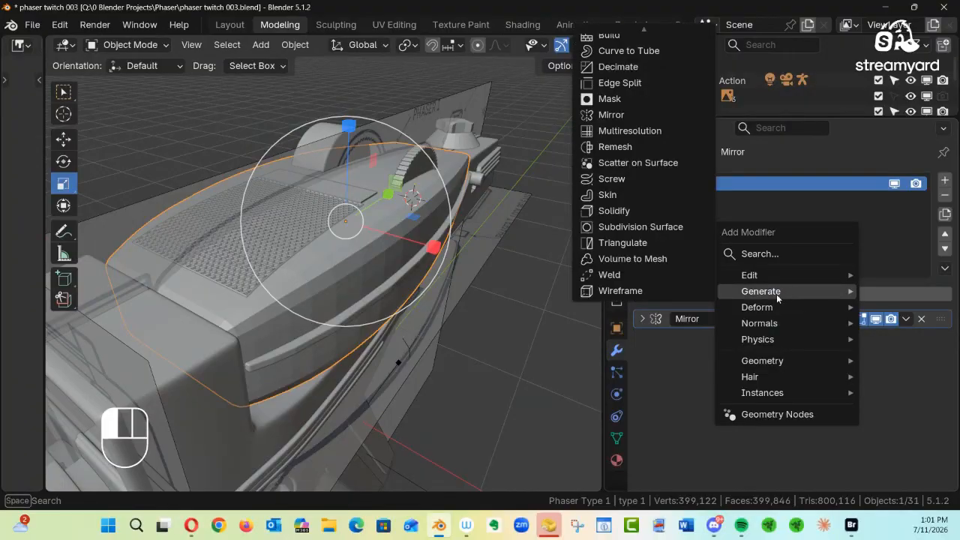
left_click(632, 227)
left_click_drag(370, 272, 457, 331, "alt")
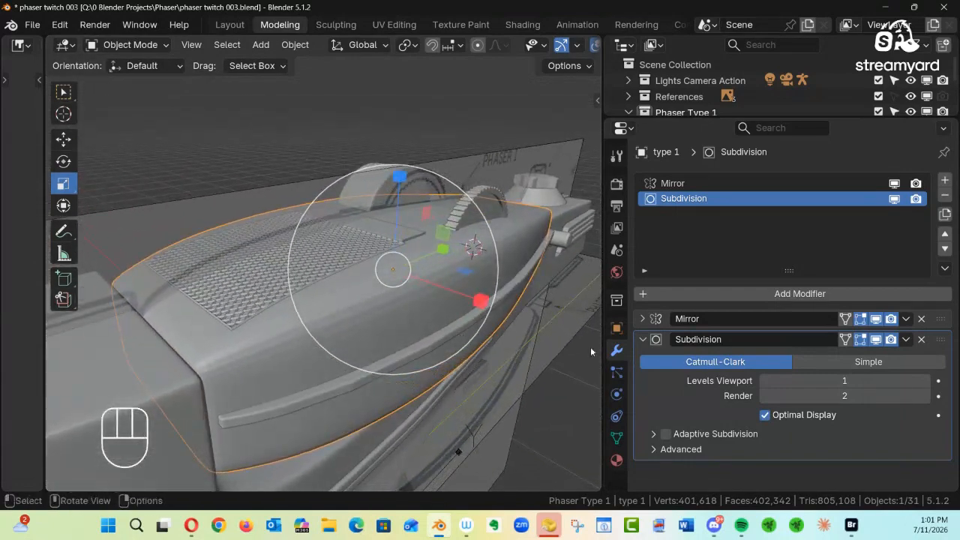
Set the type 1 hull's Subdivision levels to 3 for both viewport and render
left_click(925, 382)
left_click(926, 384)
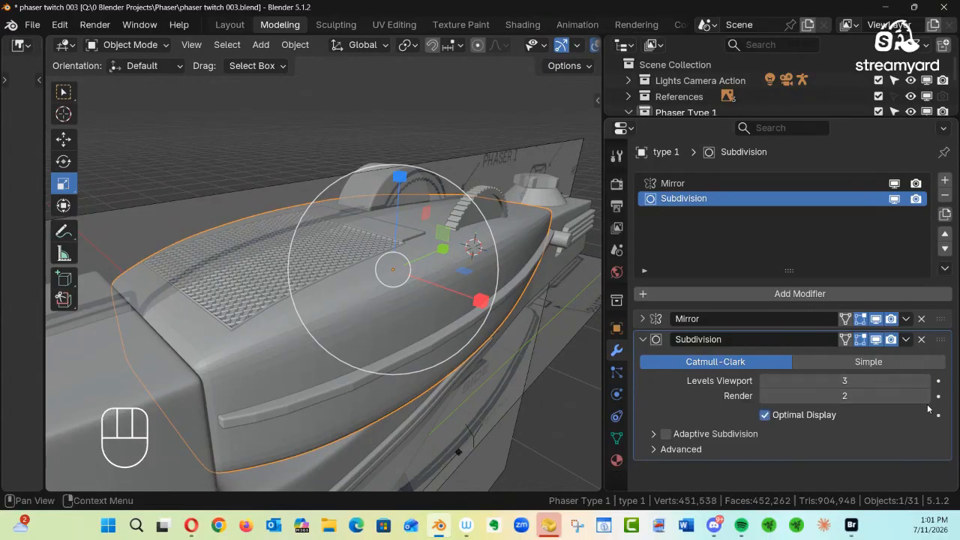
left_click(927, 395)
Place the 3D cursor at the reference drawing's trigger in side view and add a mesh cylinder there
middle_click_drag(391, 334, 336, 270)
middle_click_drag(336, 270, 347, 325, "ctrl+alt")
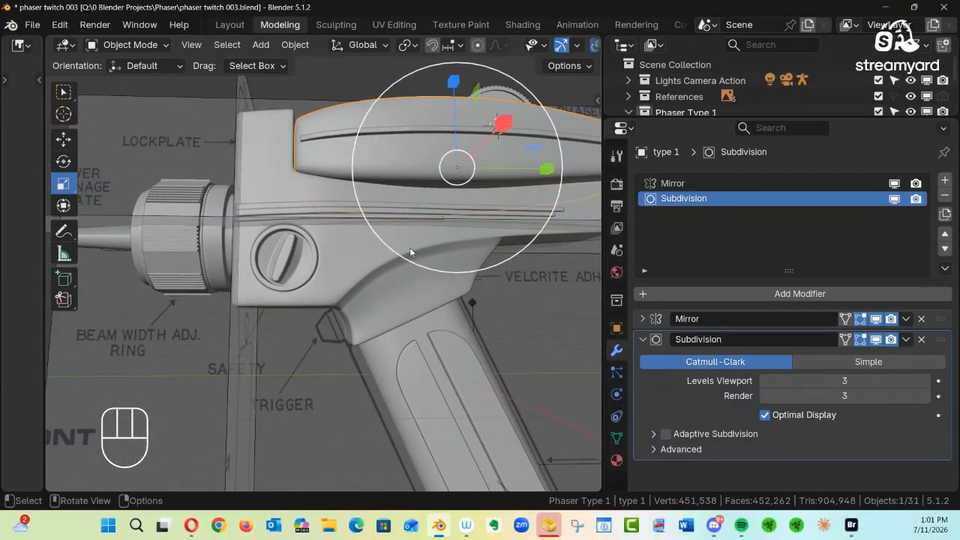
key("KP_3")
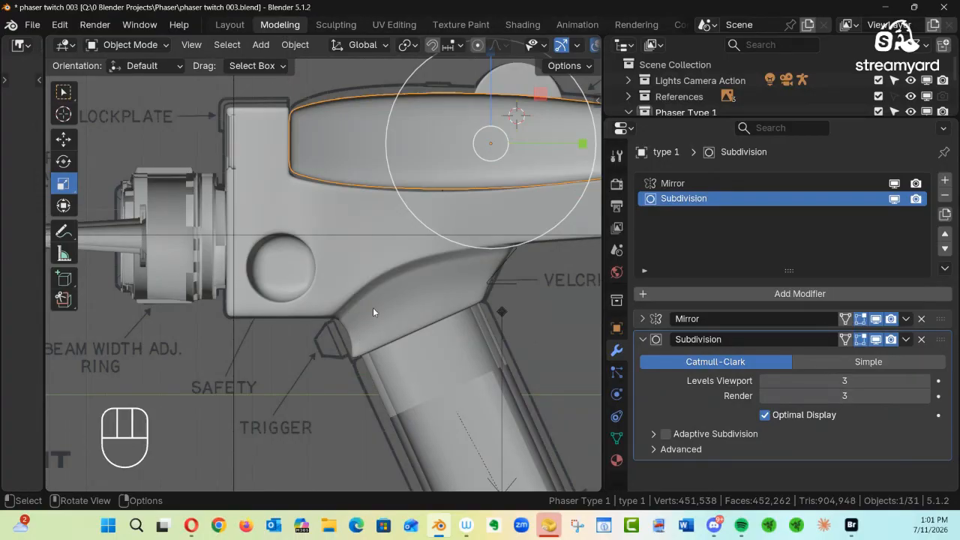
key("shift")
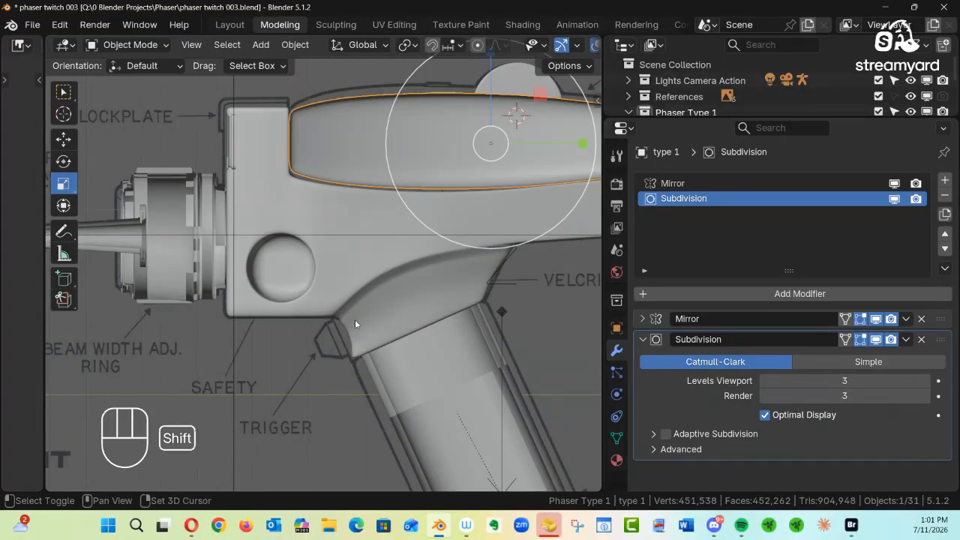
key("shift")
key("shift+a")
mouse_move(358, 184)
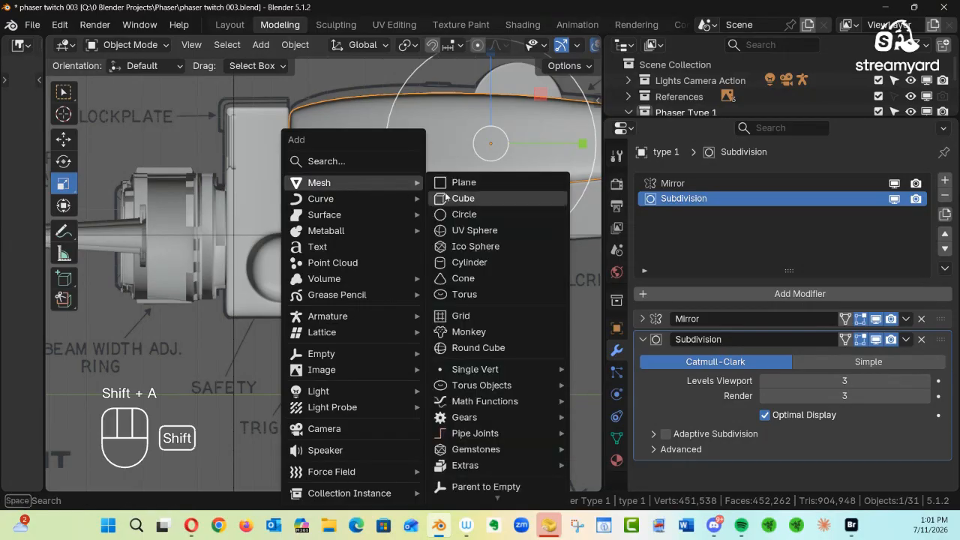
left_click(492, 263)
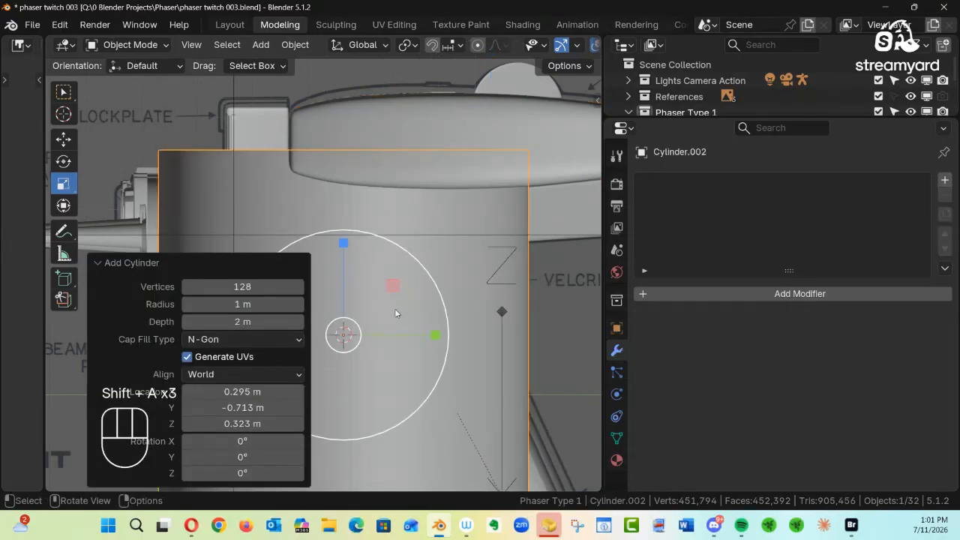
Set the new cylinder's vertex count to 64, trying 32 for comparison, and collapse the creation settings
left_click(266, 287)
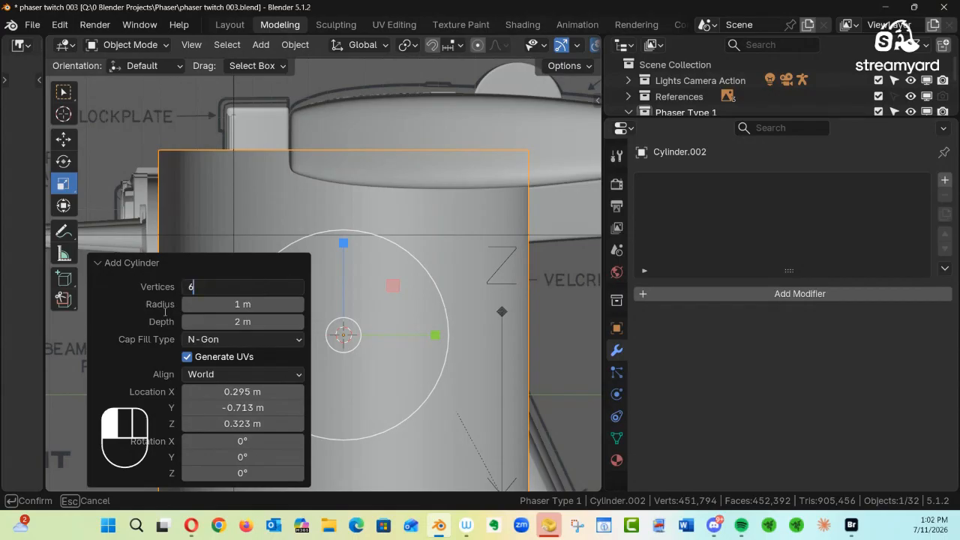
type("64")
key("Return")
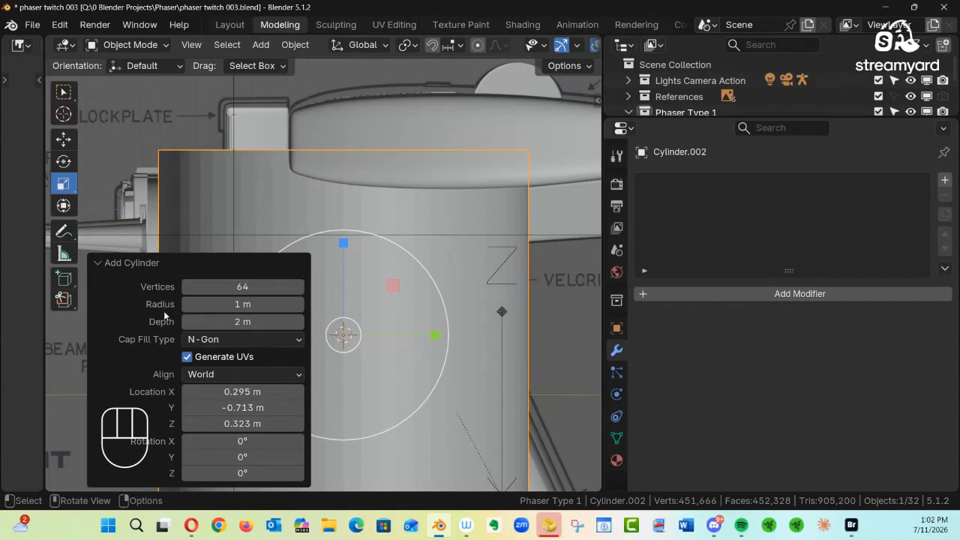
left_click_drag(235, 289, 244, 288)
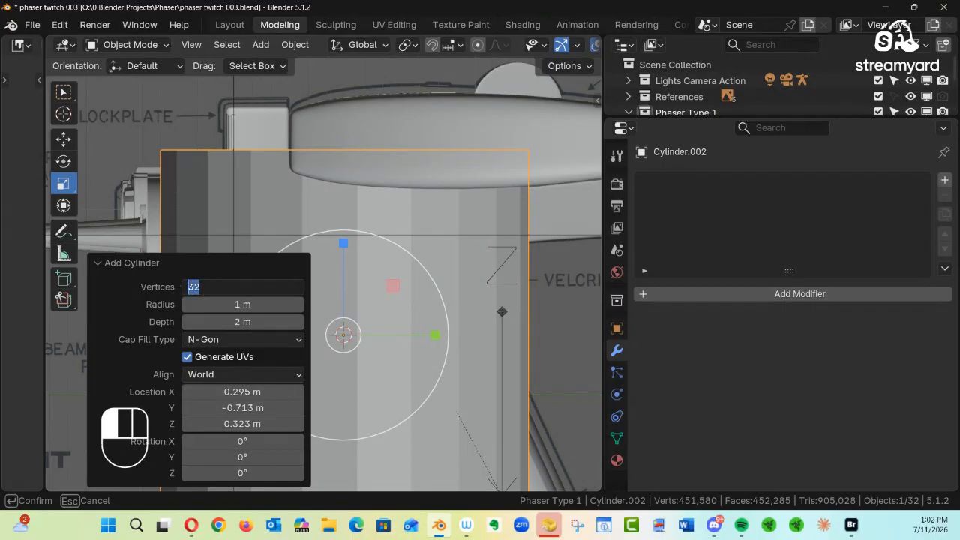
type("4")
key("Return")
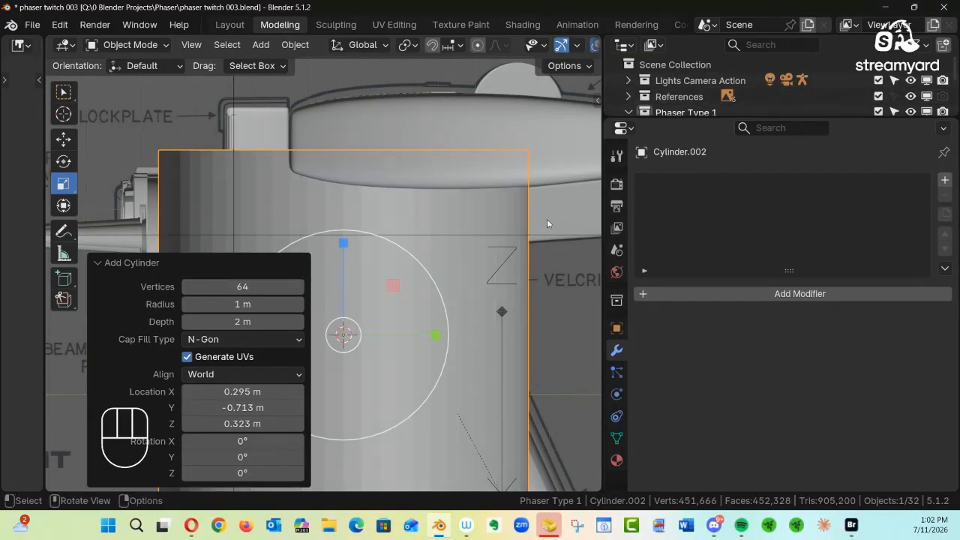
left_click(105, 266)
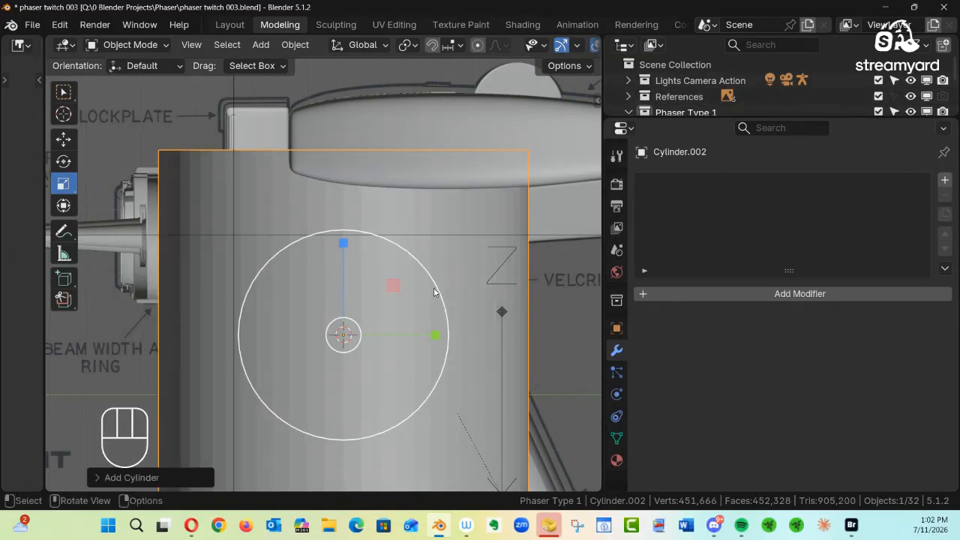
Rotate the cylinder 90° about the X axis and scale it down to roughly the size of the trigger
key("r")
key("x")
key("9")
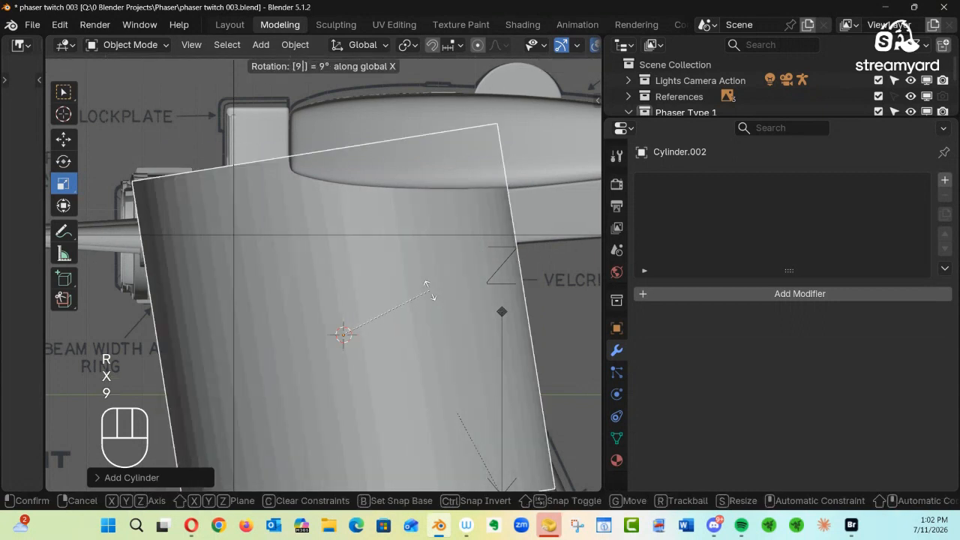
key("0")
key("Return")
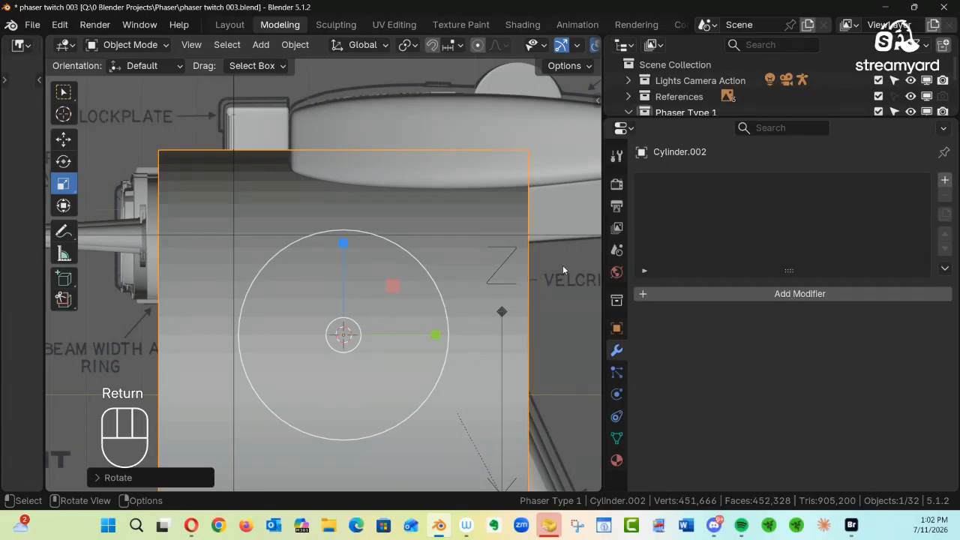
key("s")
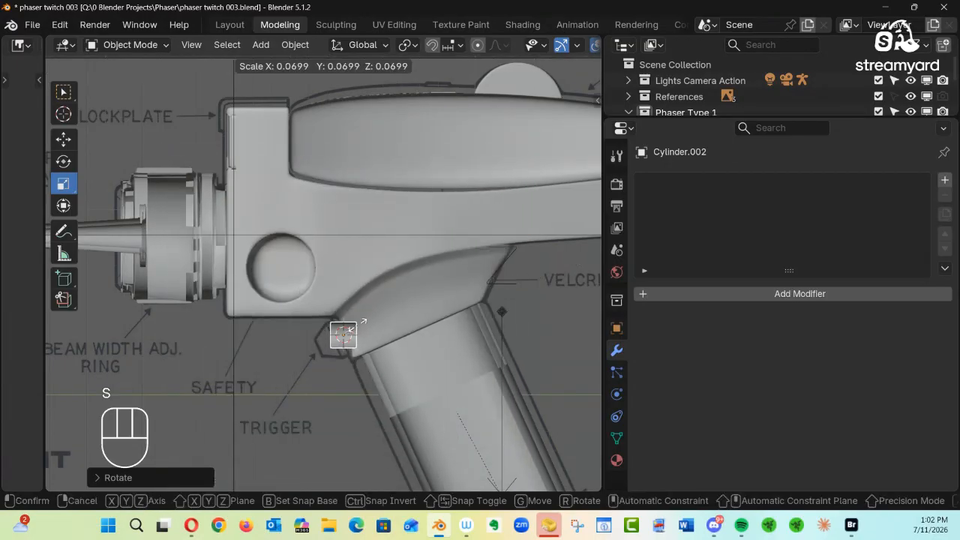
left_click(364, 325)
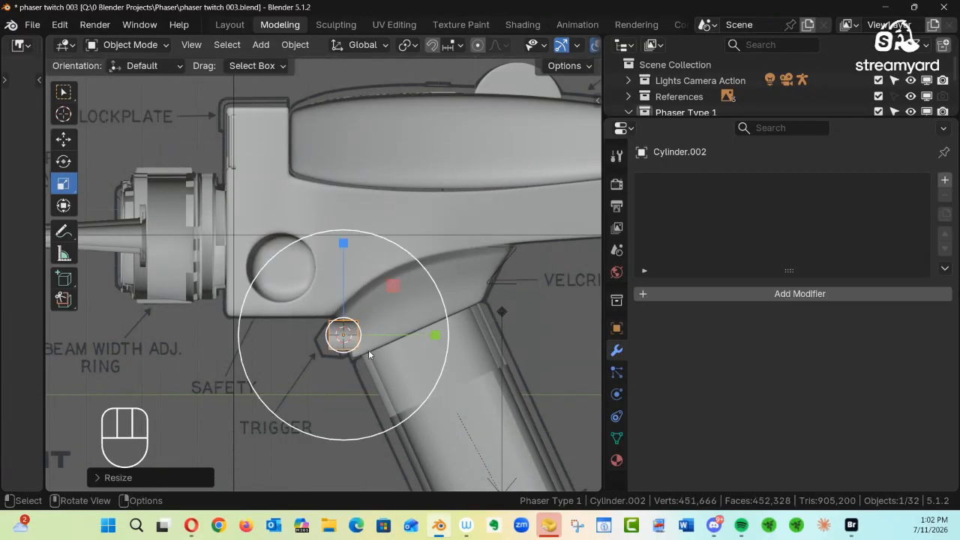
Tilt the cylinder by about -27° in side view and enlarge it slightly to fit the trigger outline
middle_click_drag(478, 323, 401, 257, "ctrl")
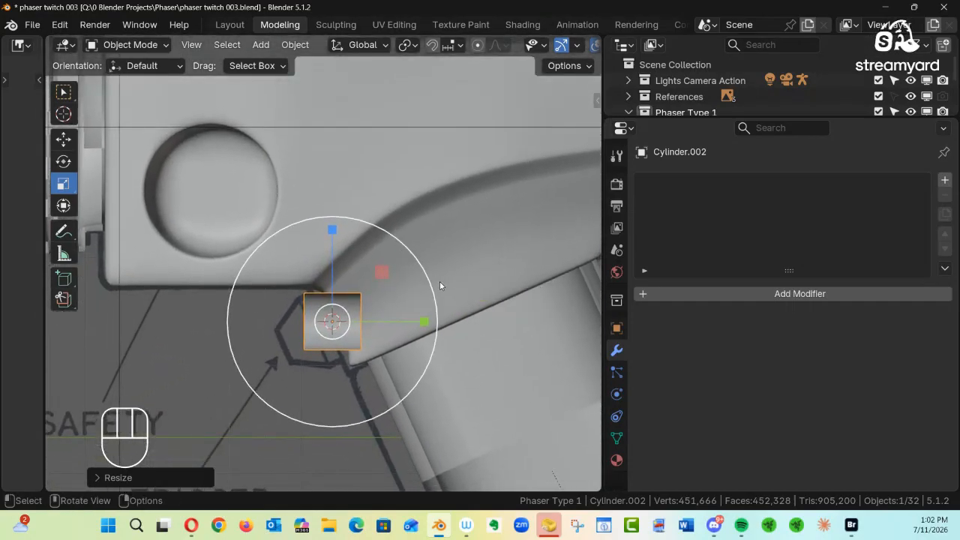
key("r")
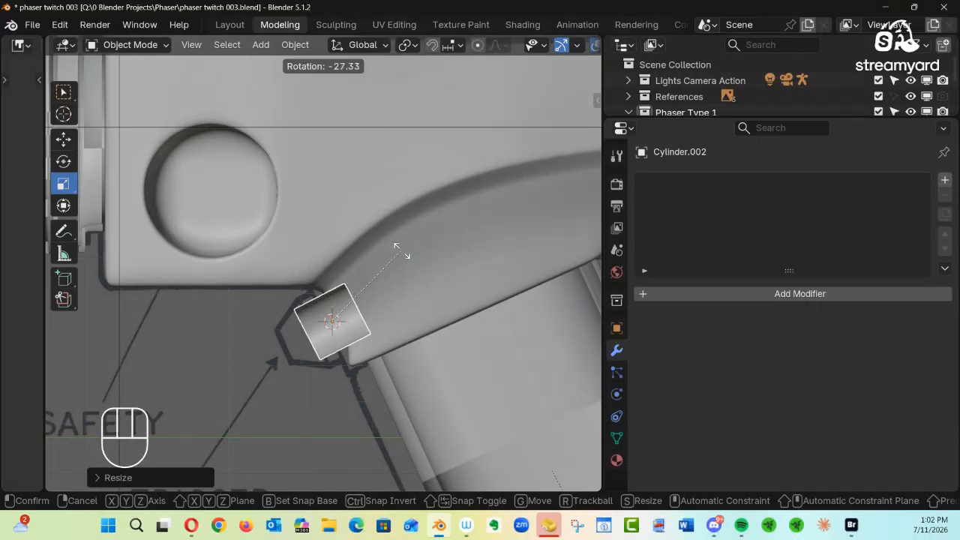
left_click(398, 250)
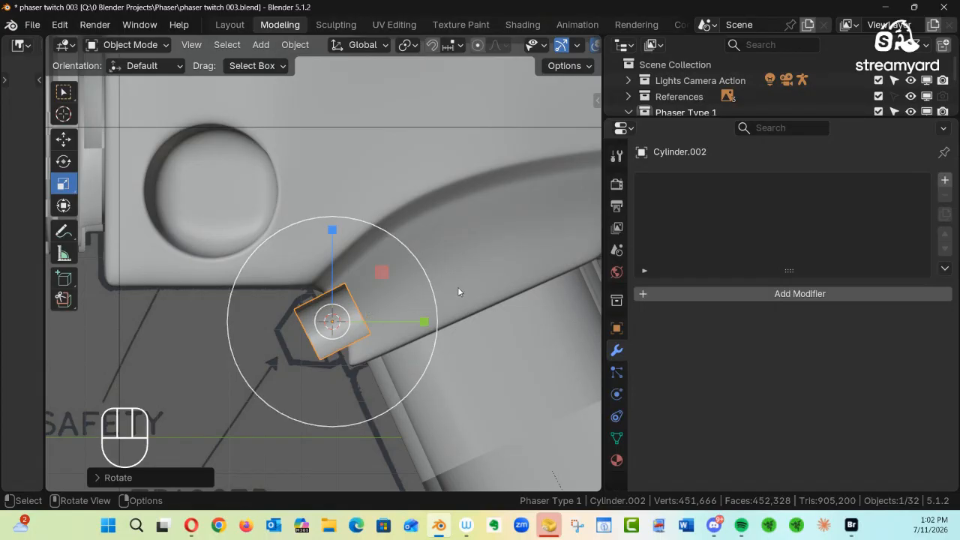
key("s")
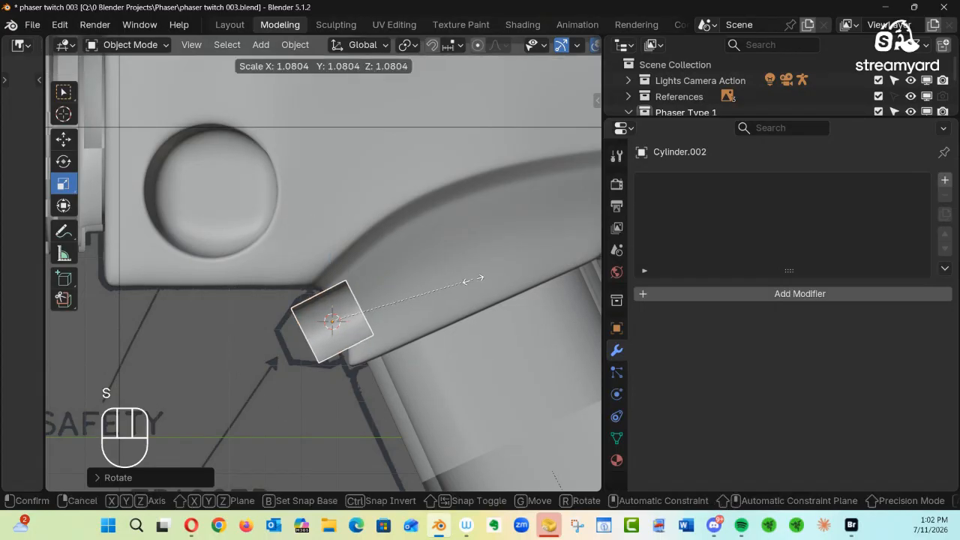
left_click(484, 277)
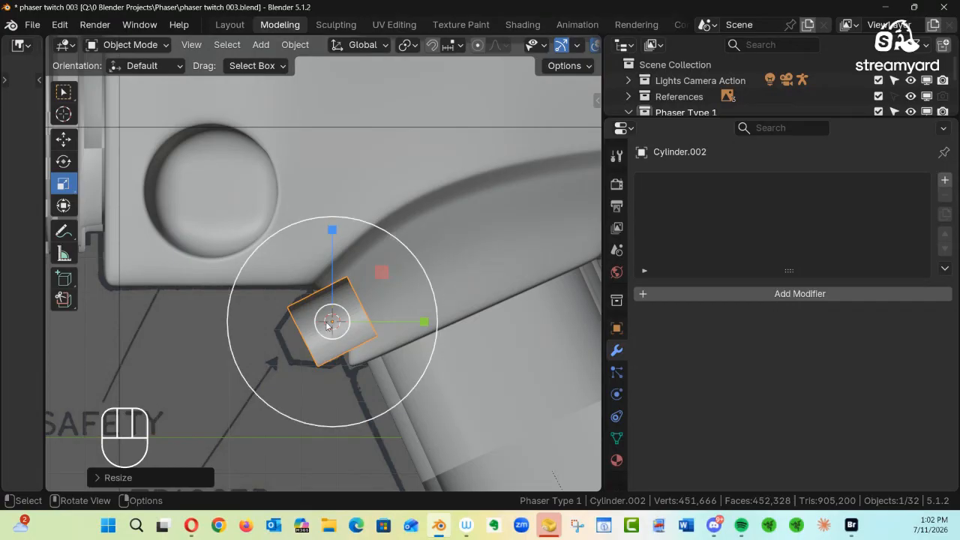
Reposition the trigger cylinder in side view and centre it on the phaser's midline in front view
left_click(63, 140)
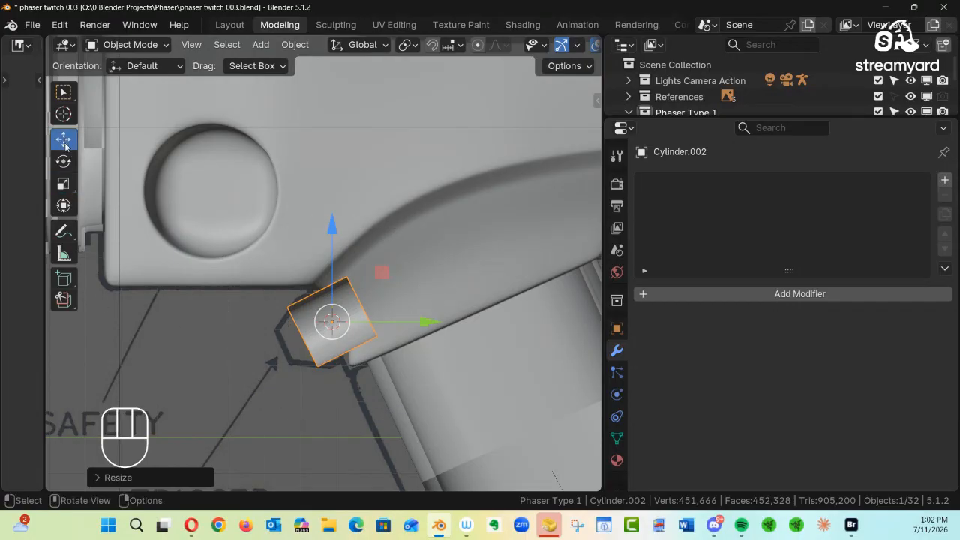
left_click_drag(328, 320, 505, 286)
left_click_drag(297, 347, 326, 315, "alt+shift")
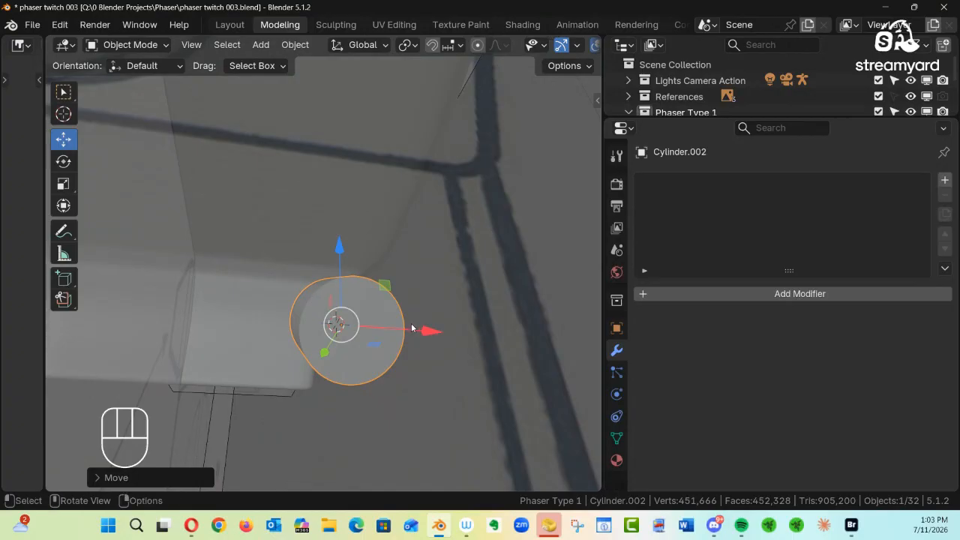
key("KP_1")
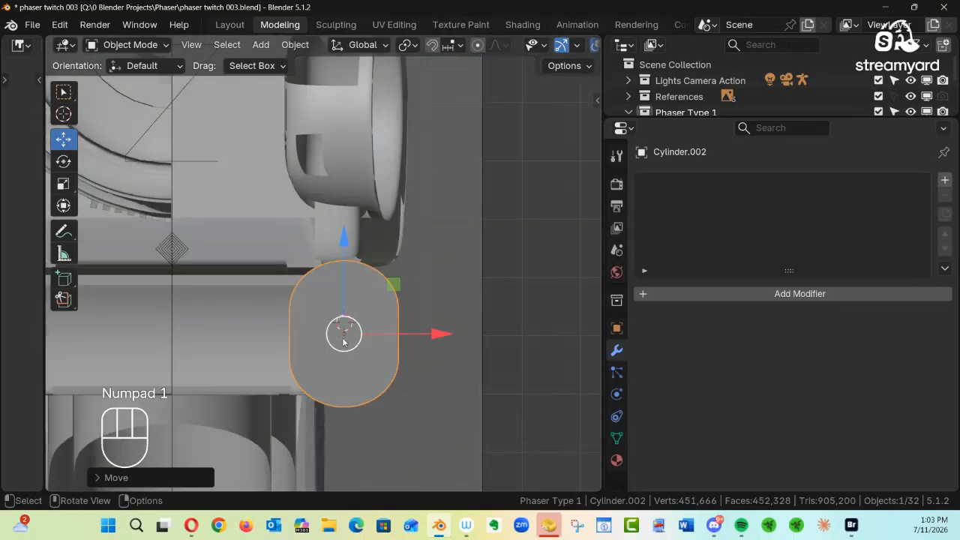
left_click_drag(343, 341, 166, 336)
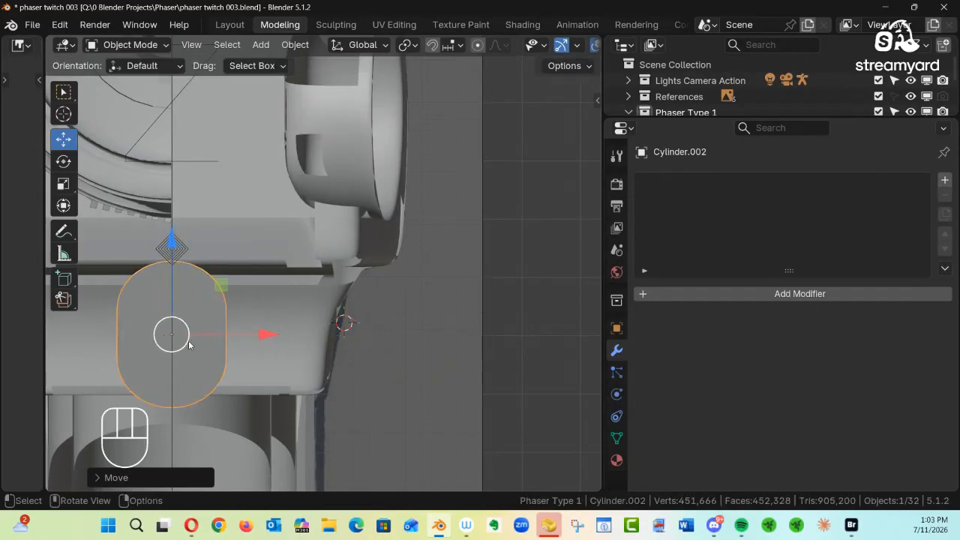
middle_click_drag(231, 334, 210, 228)
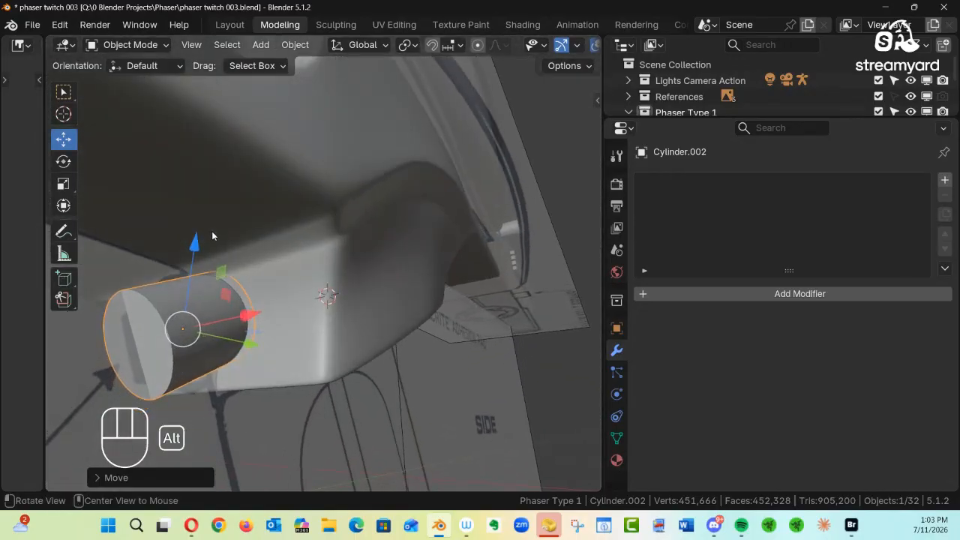
Lower the trigger cylinder slightly and adjust its position in side view to fit the reference drawing's trigger outline
left_click_drag(199, 250, 201, 258)
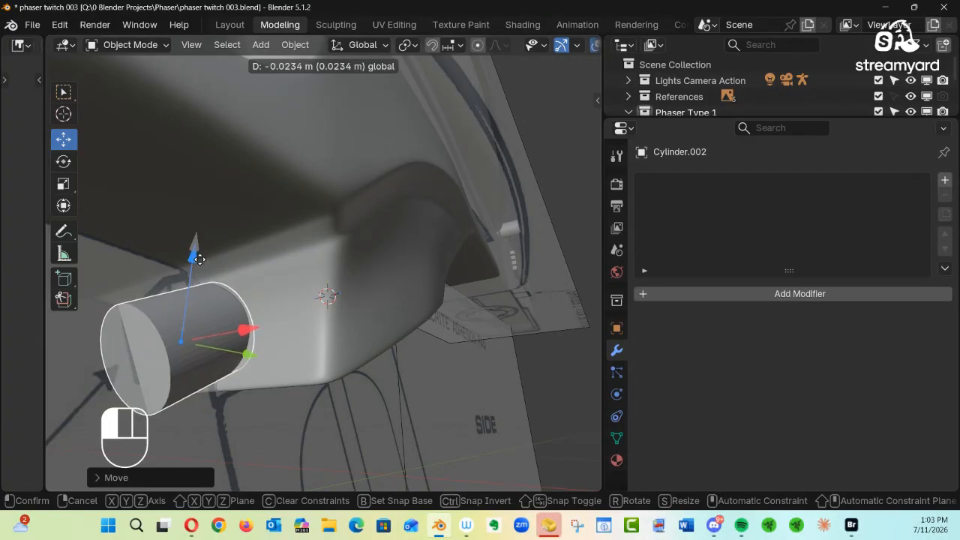
left_click_drag(199, 259, 200, 259)
middle_click_drag(255, 297, 187, 314, "alt")
middle_click_drag(186, 313, 343, 243, "alt+shift")
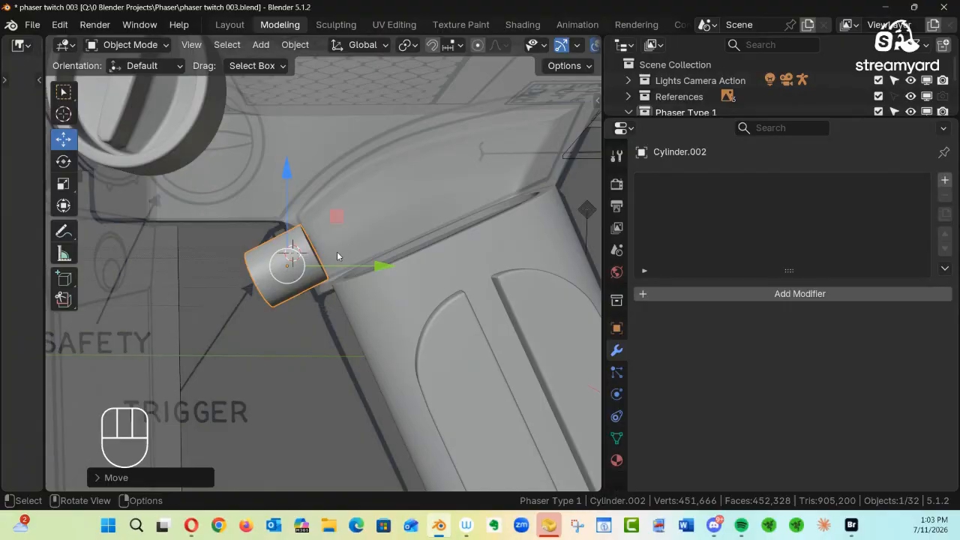
key("KP_Decimal")
key("KP_0")
key("KP_0")
key("KP_Decimal")
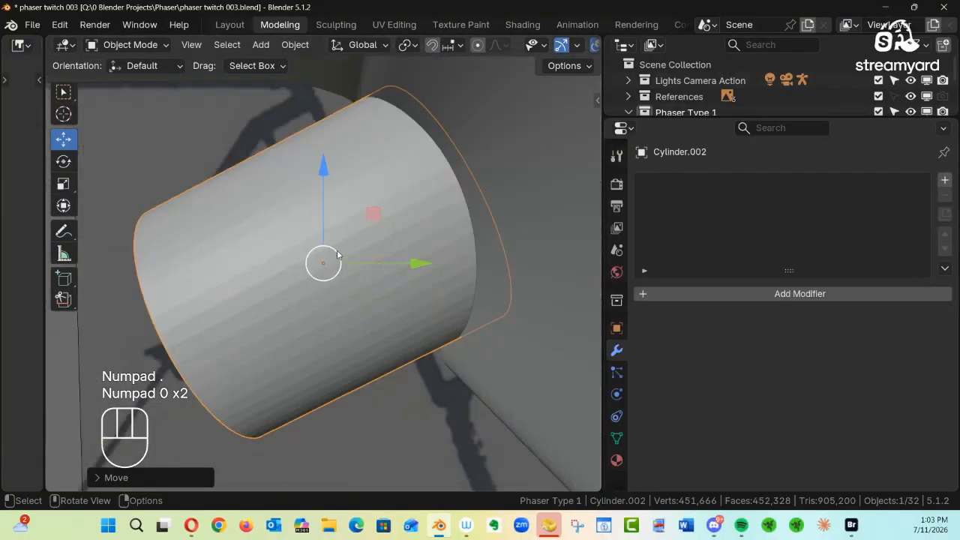
middle_click_drag(342, 197, 365, 247, "ctrl+alt")
key("KP_3")
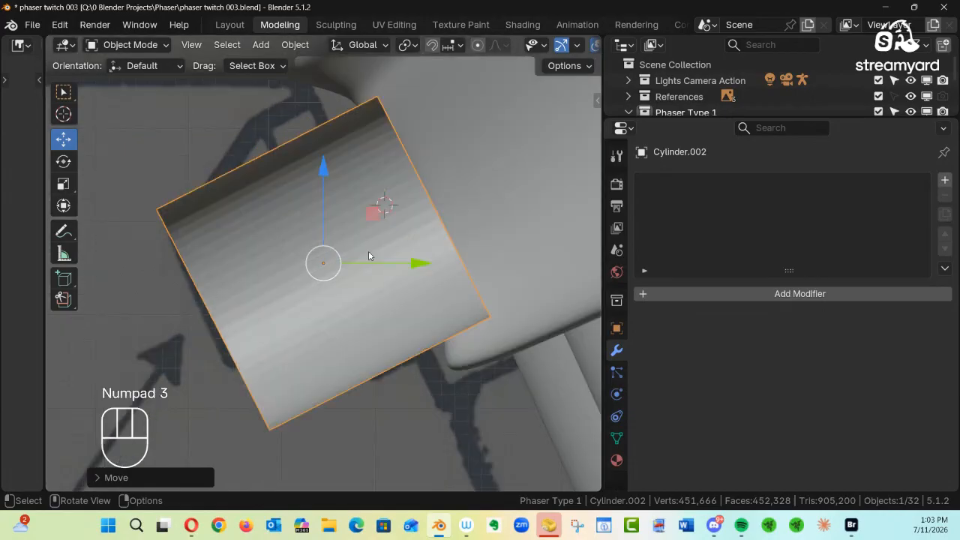
left_click_drag(327, 263, 322, 292)
left_click_drag(321, 291, 389, 274, "alt")
Apply the trigger cylinder's rotation and scale, and add a Bevel modifier with an amount of 0.011 m
key("ctrl+a")
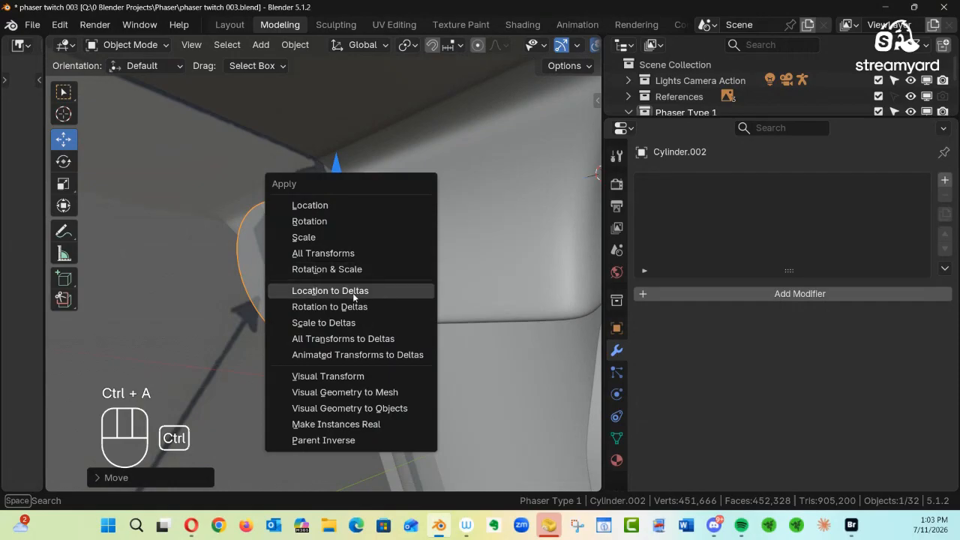
left_click(352, 271)
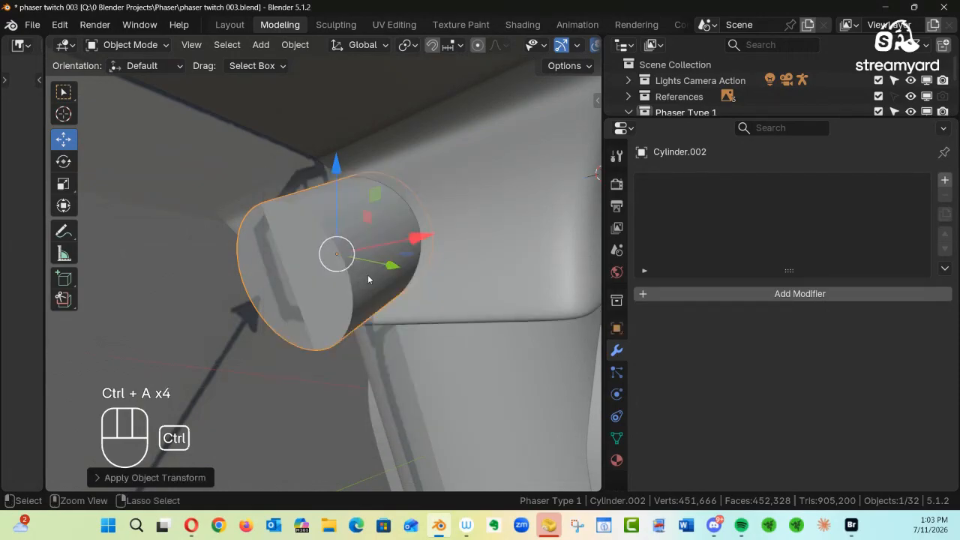
left_click(812, 296)
mouse_move(776, 326)
mouse_move(788, 294)
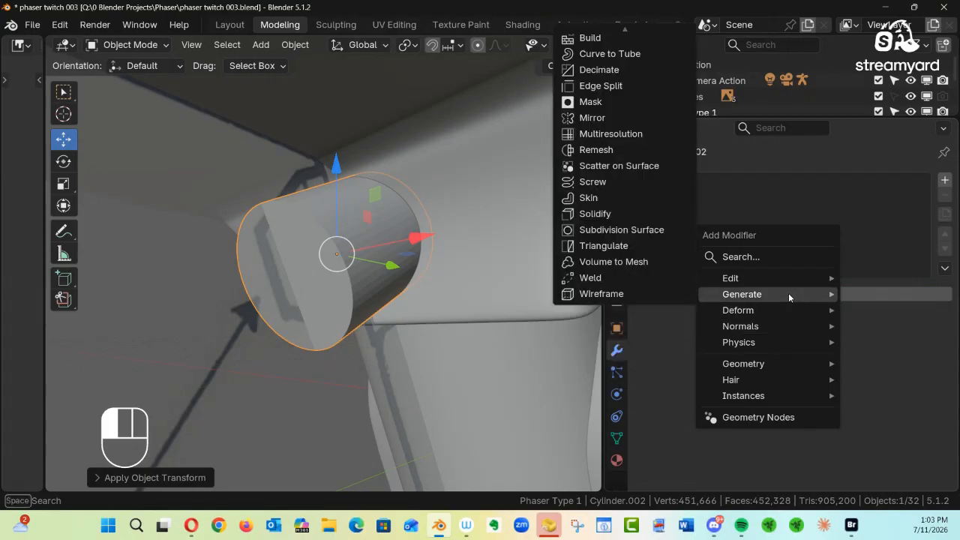
mouse_move(638, 12)
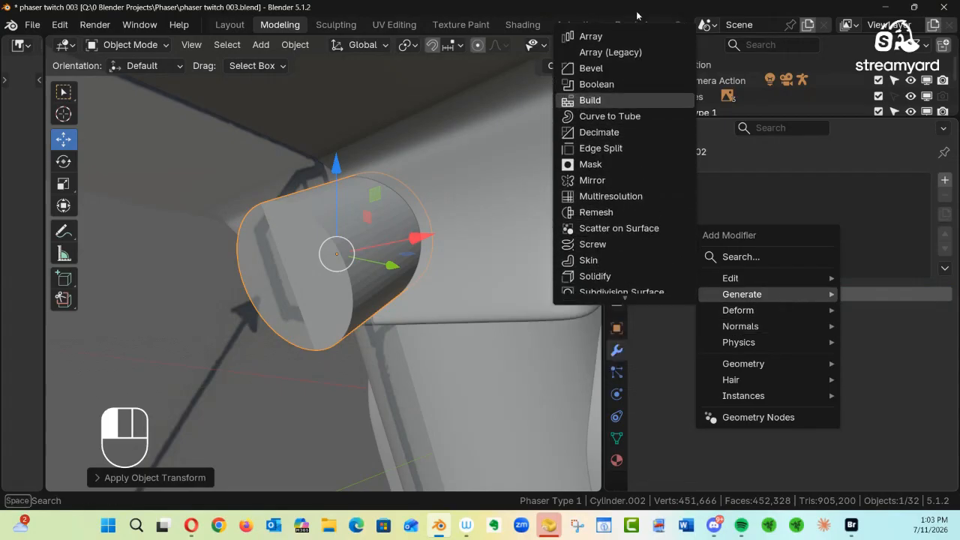
left_click(612, 68)
left_click_drag(832, 376, 797, 378, "shift")
middle_click_drag(517, 300, 391, 318, "alt")
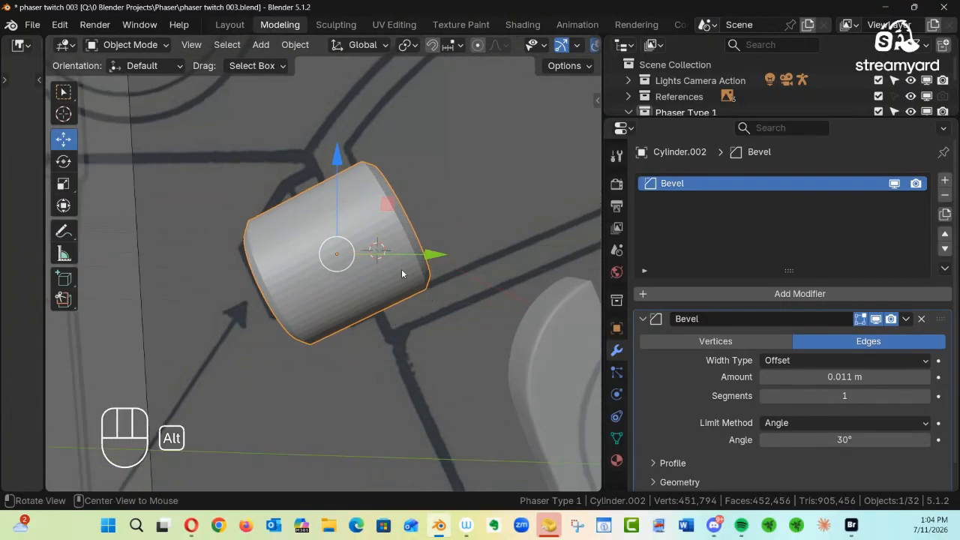
Select the trigger cylinder's inner end face and move it outward along its normal so the trigger extends into the body
key("Tab")
left_click(566, 255)
middle_click_drag(428, 253, 405, 218, "alt")
key("3")
left_click(405, 219)
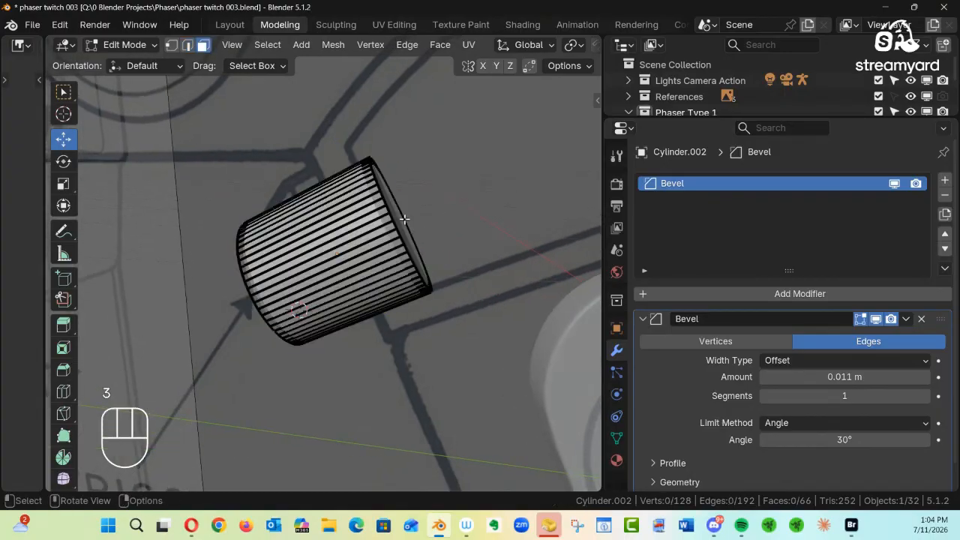
left_click(396, 223)
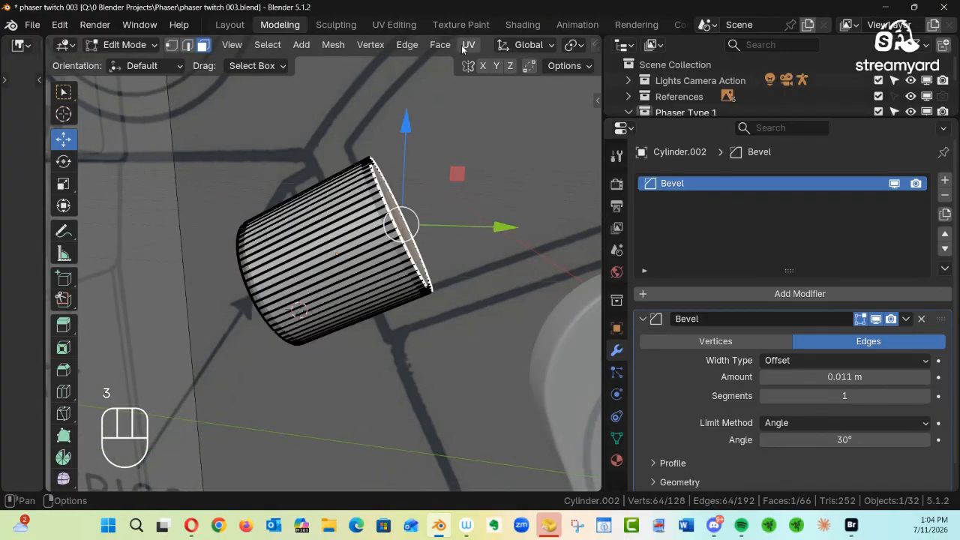
left_click(551, 48)
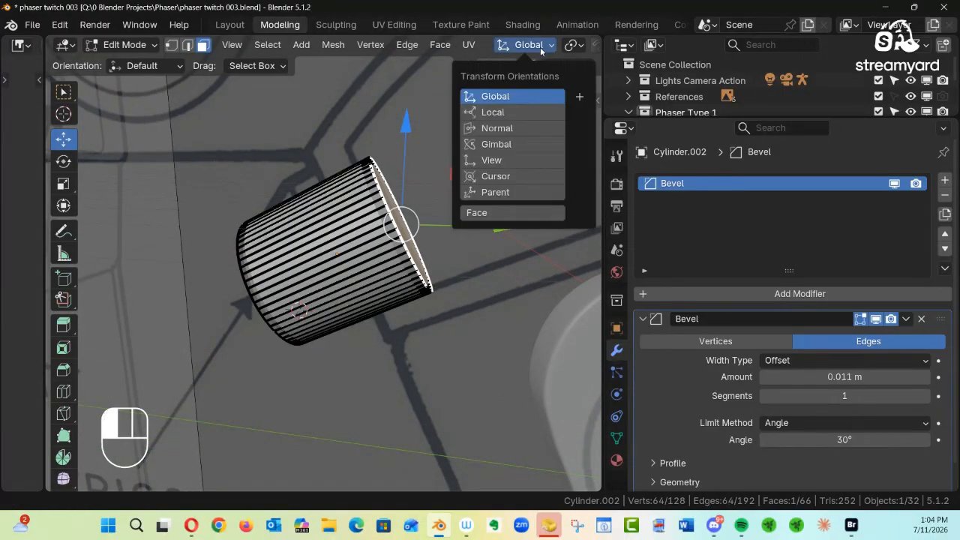
left_click(507, 129)
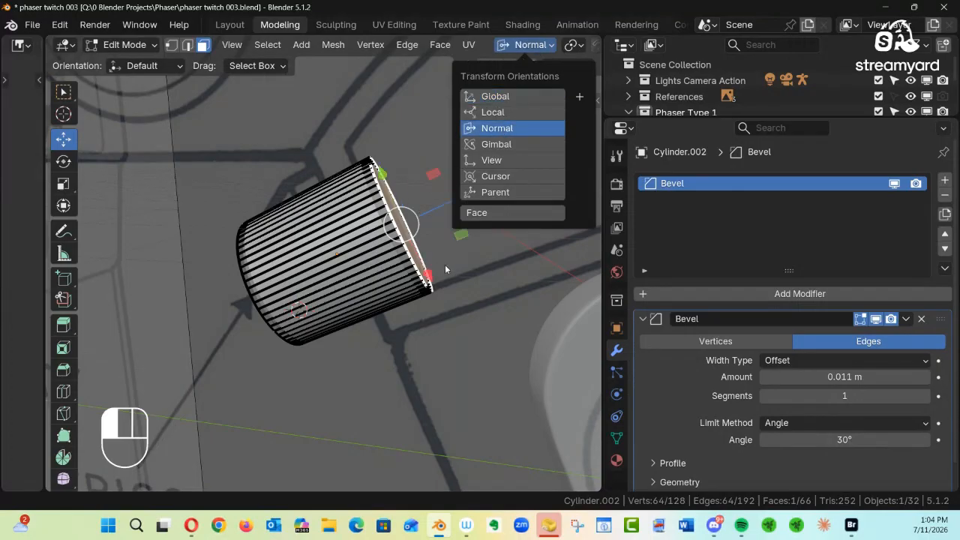
middle_click_drag(402, 257, 412, 195, "alt+shift")
left_click_drag(411, 195, 486, 174)
middle_click_drag(442, 219, 294, 235, "ctrl+alt")
key("Tab")
left_click(154, 253)
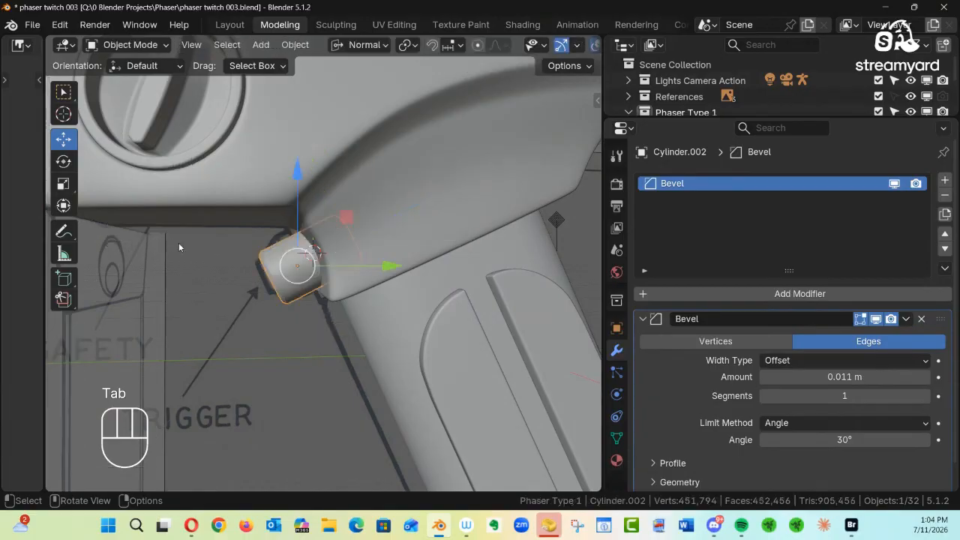
middle_click_drag(430, 196, 488, 257, "ctrl+alt")
left_click(488, 258)
mouse_move(426, 227)
middle_mouse_down("ctrl+alt")
mouse_move(270, 321)
mouse_move(362, 249)
mouse_move(338, 261)
mouse_move(221, 264)
mouse_move(336, 215)
mouse_move(445, 232)
mouse_move(421, 215)
middle_mouse_up("ctrl+alt")
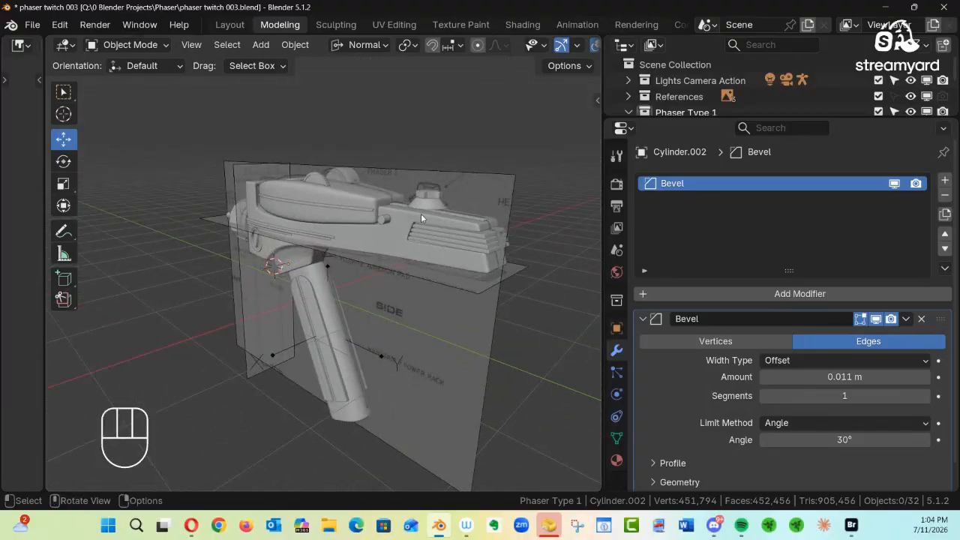
left_click(351, 238)
middle_click_drag(351, 239, 468, 227, "alt")
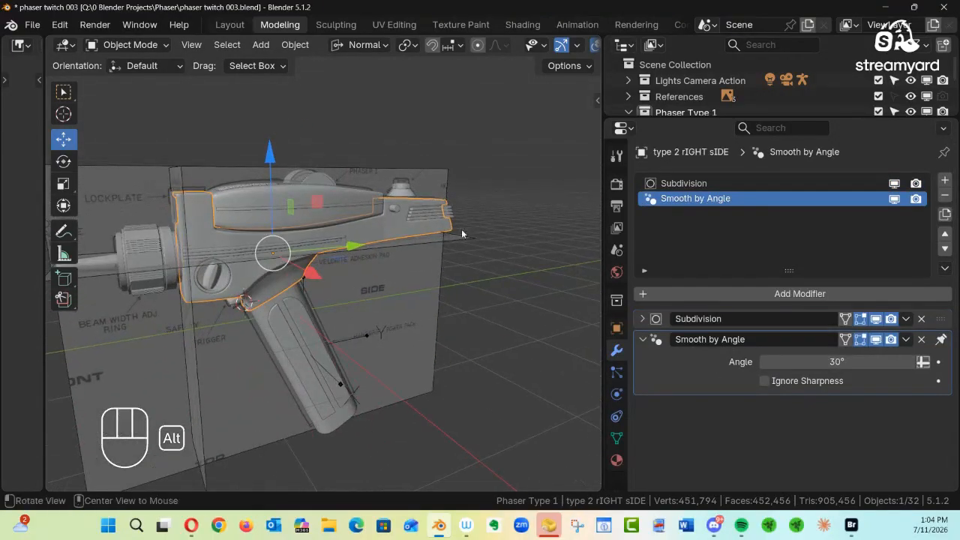
Show the Star Trek phaser reference photo beside the model and examine the details on top of the Phaser I
left_click_drag(47, 286, 504, 263)
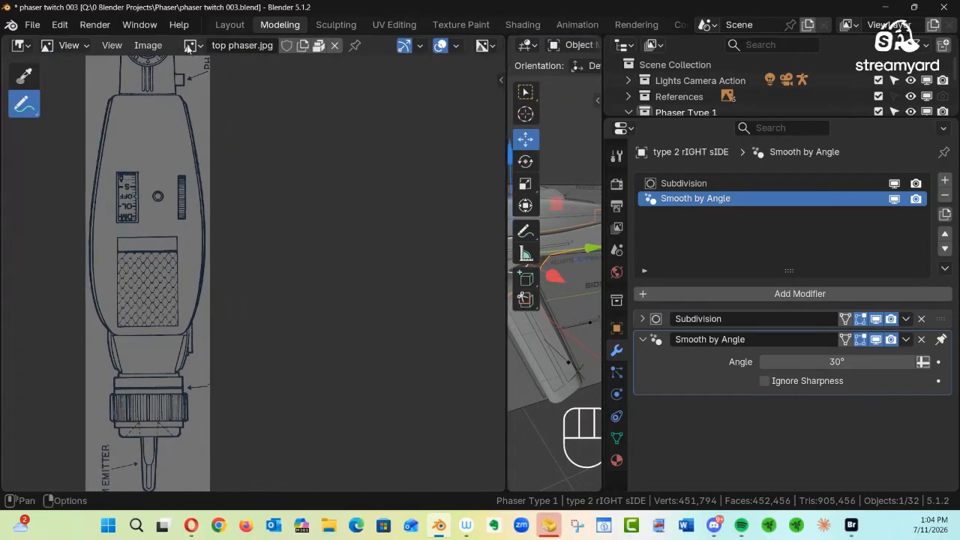
left_click(190, 46)
left_click(225, 118)
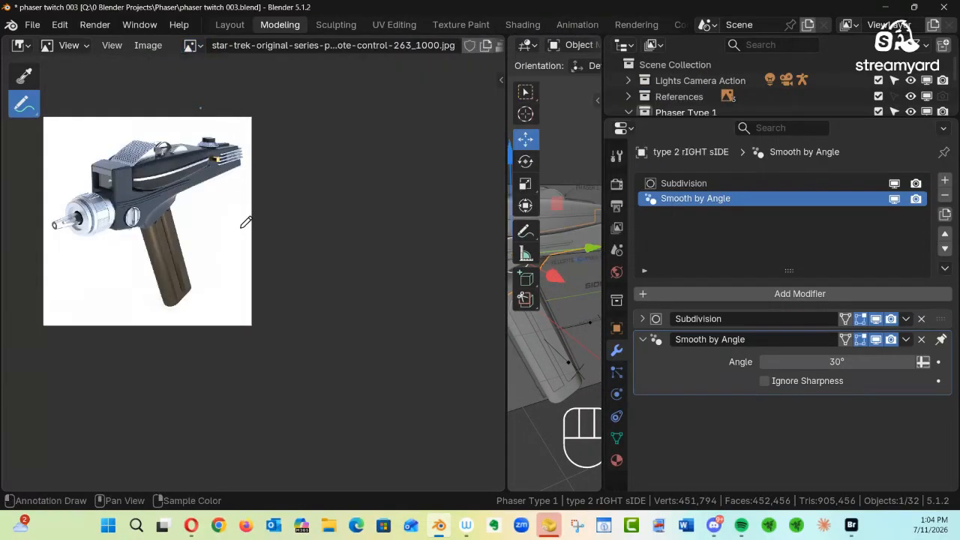
middle_click_drag(177, 145, 233, 217)
middle_click_drag(345, 191, 442, 150, "ctrl")
middle_click_drag(295, 198, 315, 203, "ctrl")
middle_click_drag(371, 193, 394, 218, "ctrl")
left_click_drag(508, 250, 154, 255)
middle_click_drag(375, 258, 449, 223)
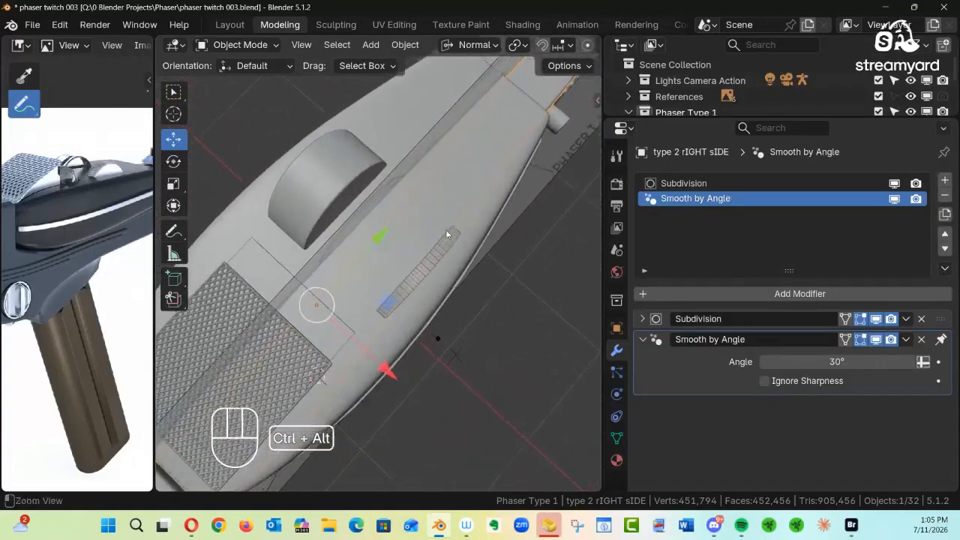
Widen the ridged thumbwheel on top of the Phaser I along its axis to match the reference photo
left_click(438, 254)
left_click_drag(372, 253, 201, 157, "alt")
left_click(173, 184)
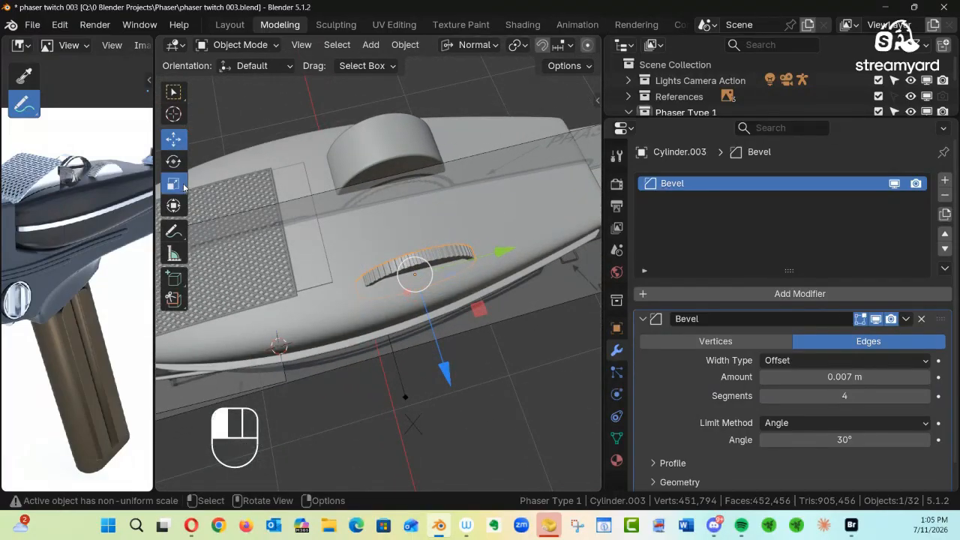
middle_click_drag(84, 197, 94, 228, "alt+shift")
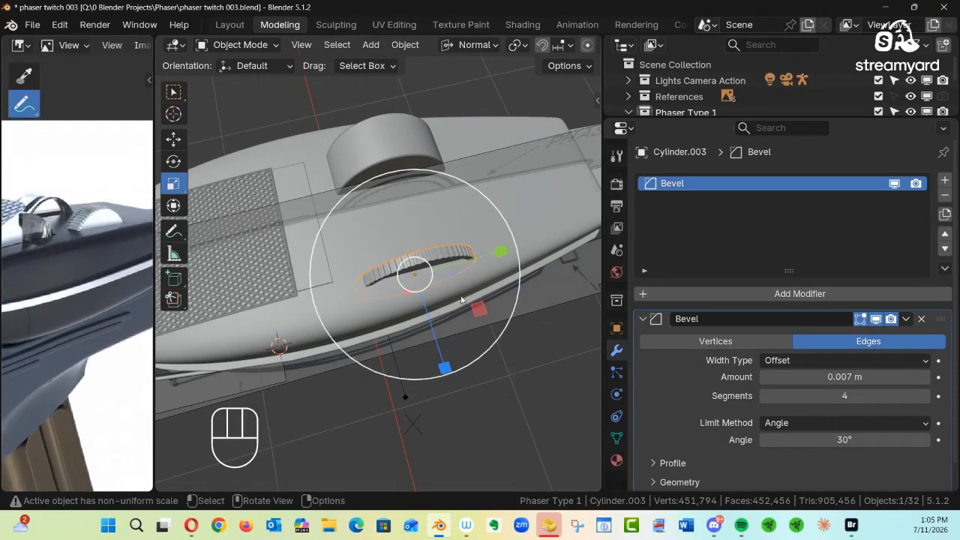
left_click_drag(444, 367, 476, 429)
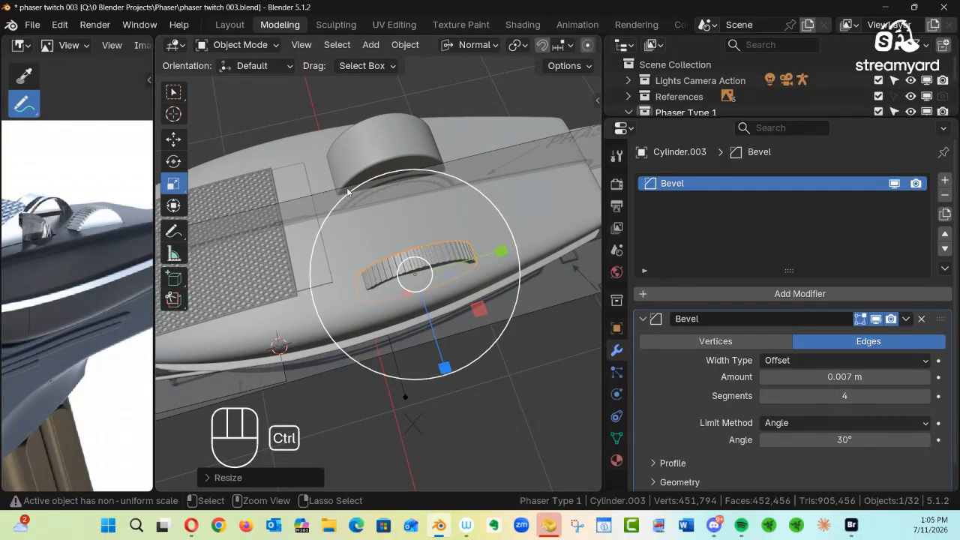
Apply the thumbwheel's rotation and scale and save the file
key("ctrl+a")
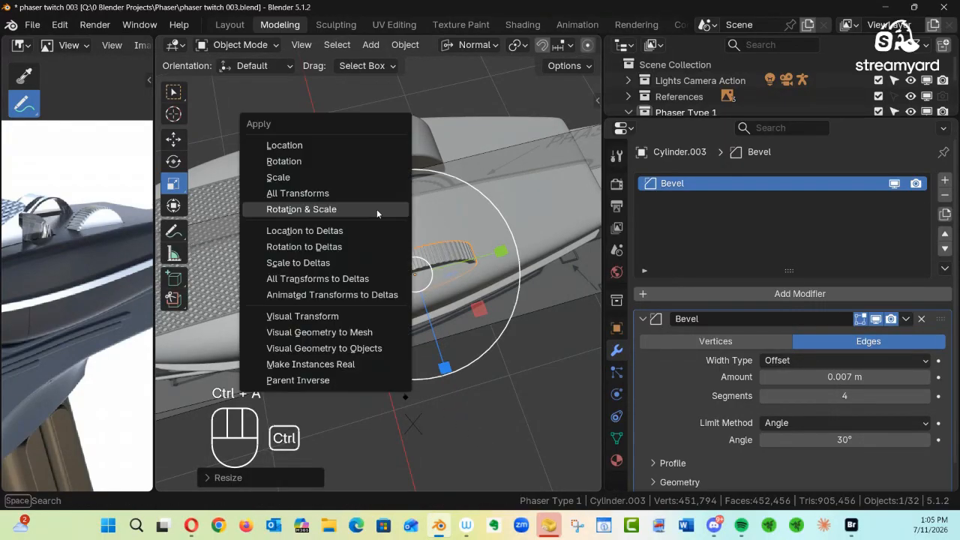
left_click(320, 209)
middle_click_drag(509, 242, 410, 276, "alt")
key("ctrl+s")
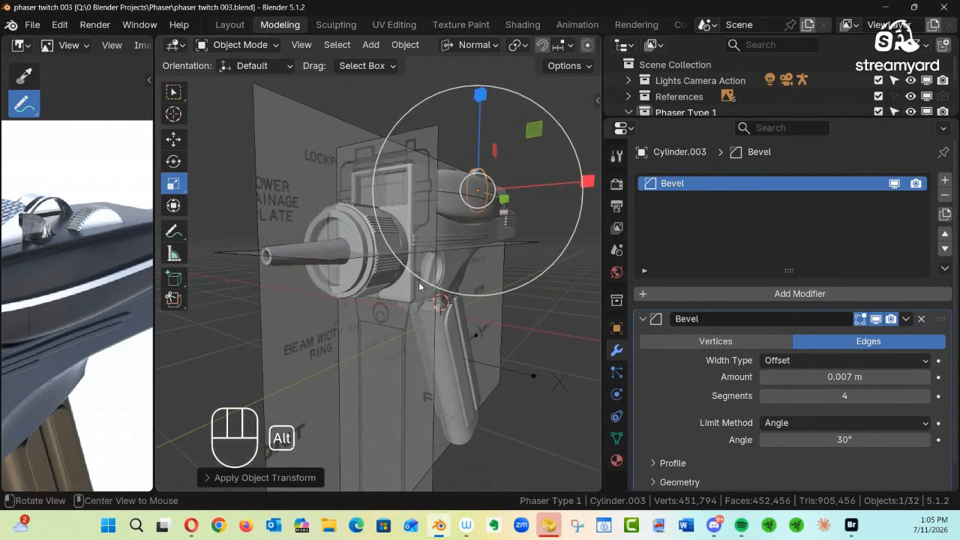
Enlarge the 3D viewport by shrinking the neighbouring editors, and disable the References collection in viewports
left_click_drag(471, 200, 436, 200, "alt")
left_click_drag(454, 201, 416, 219, "alt+shift")
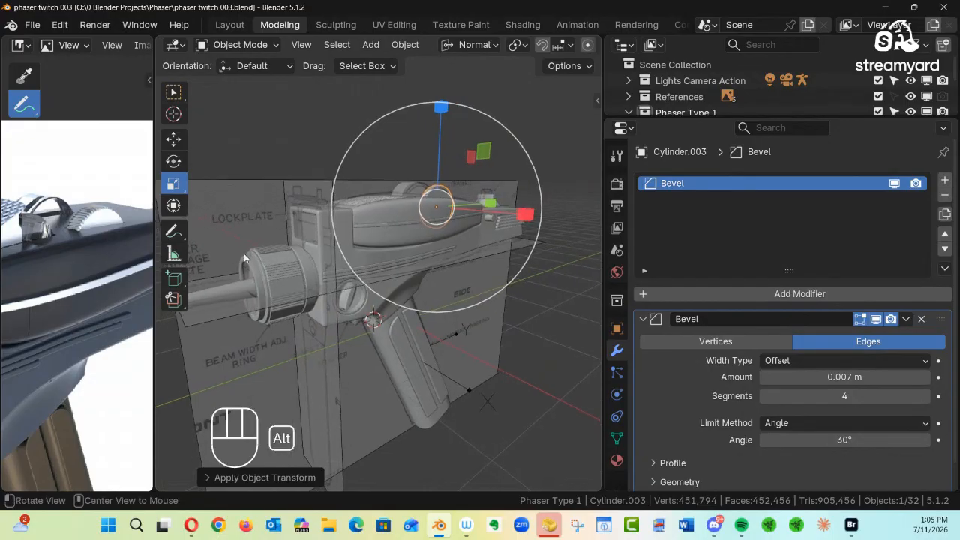
left_click_drag(153, 288, 26, 288)
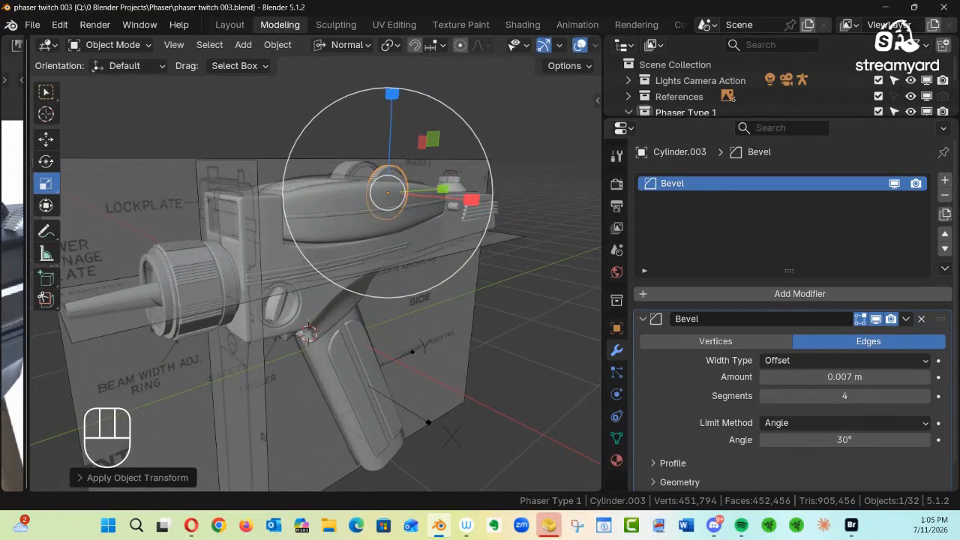
left_click_drag(602, 268, 797, 278)
left_click_drag(481, 336, 541, 310, "alt+shift")
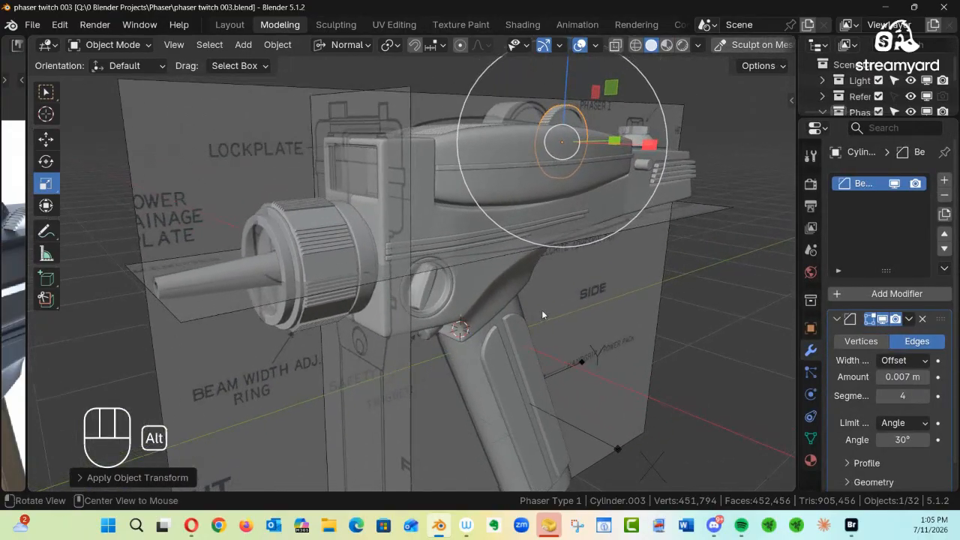
left_click(928, 97)
Deselect everything and examine the phaser's overall shape, side details and trigger from several angles
left_click_drag(512, 229, 482, 224, "alt+shift")
left_click(610, 244)
left_click_drag(589, 259, 447, 218, "alt")
left_click_drag(453, 227, 293, 277, "ctrl+alt")
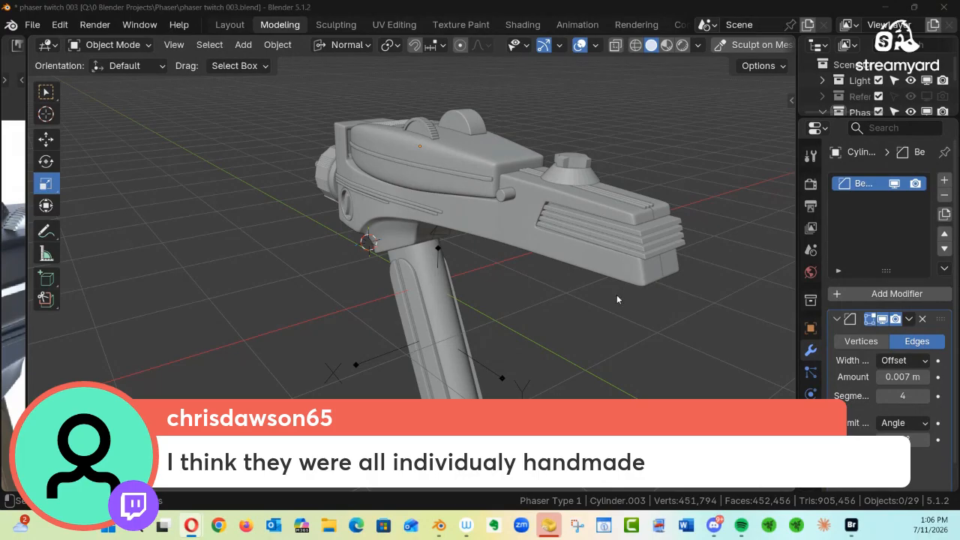
middle_click_drag(555, 287, 482, 215)
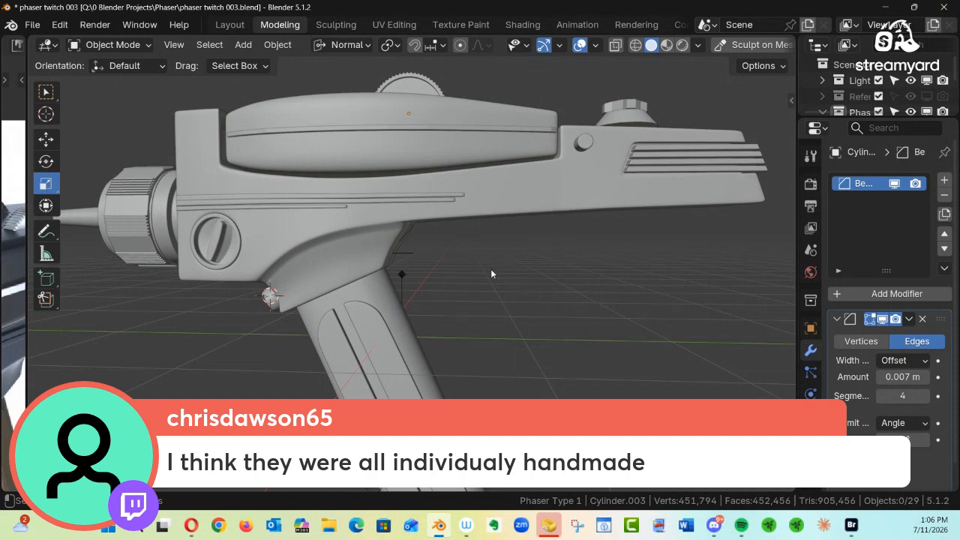
middle_click_drag(410, 289, 472, 284)
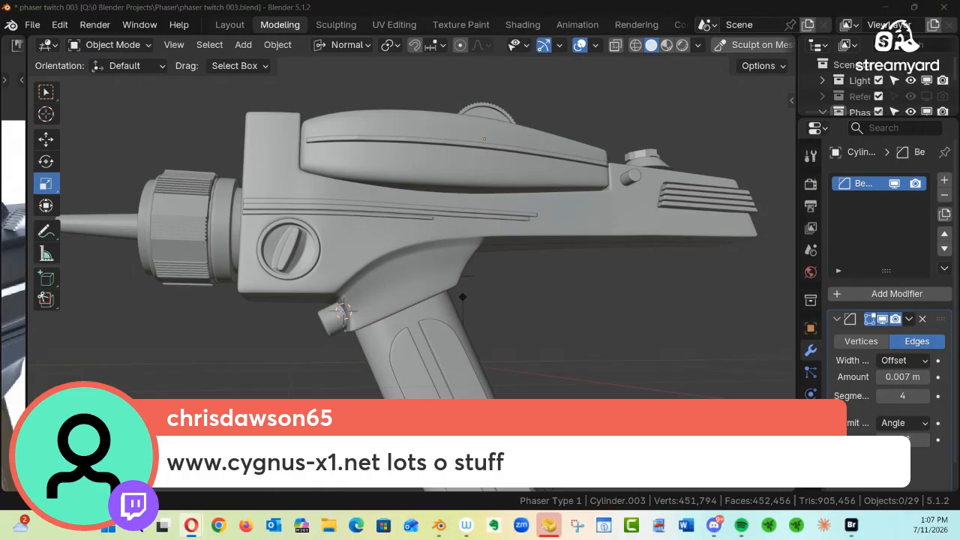
left_click_drag(1, 147, 362, 48)
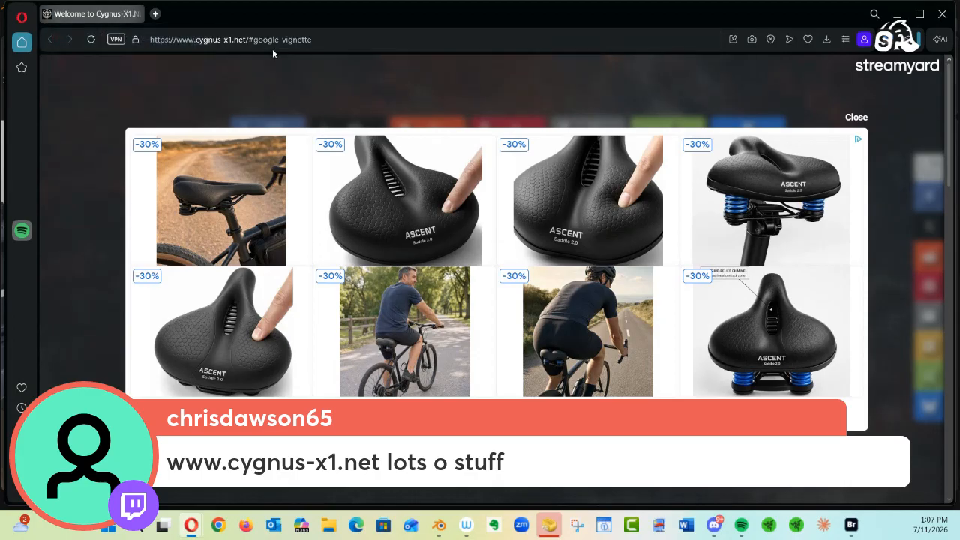
left_click(299, 39)
left_click(332, 41)
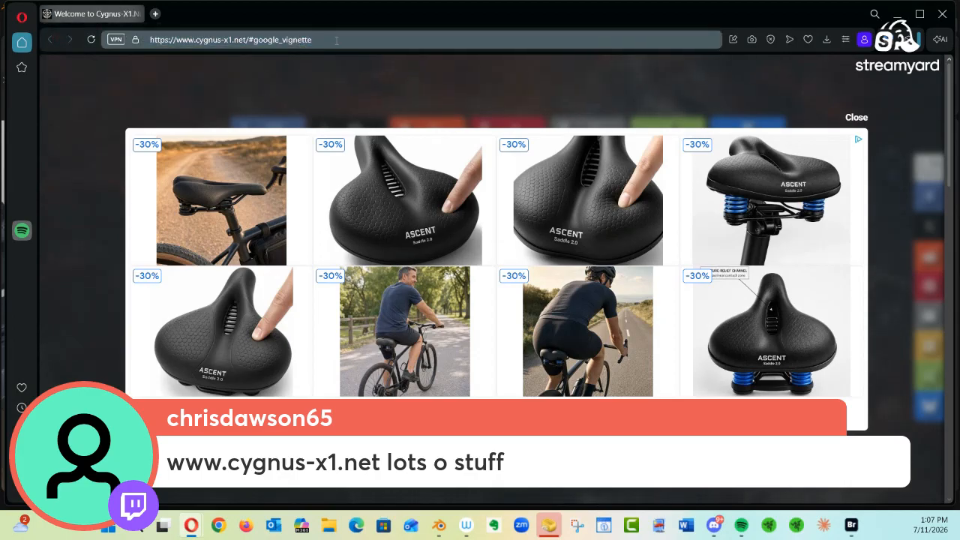
left_click_drag(339, 39, 247, 51)
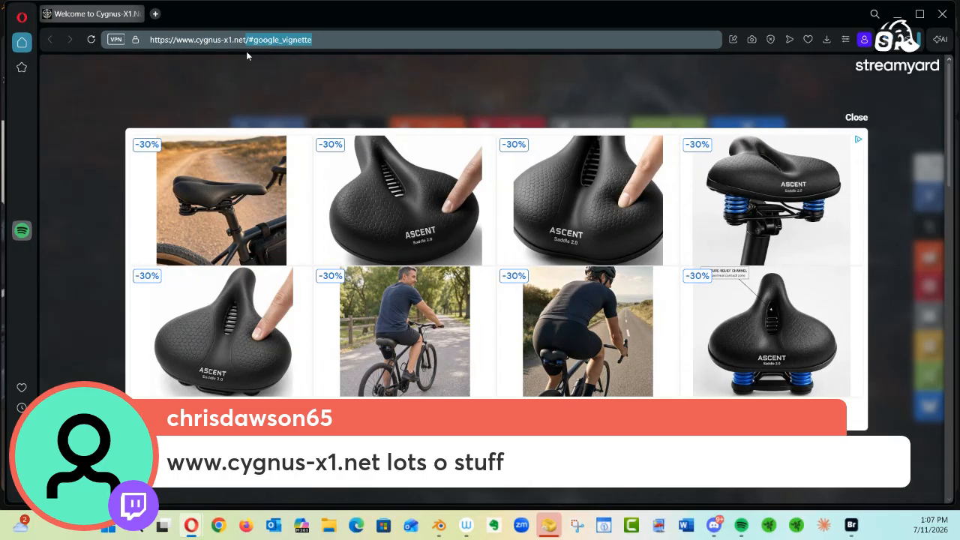
key("BackSpace")
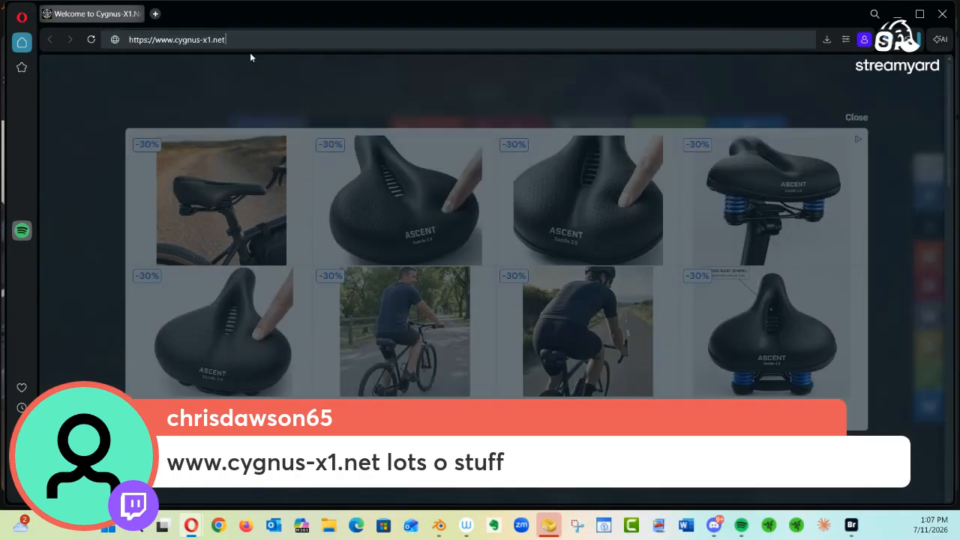
key("Return")
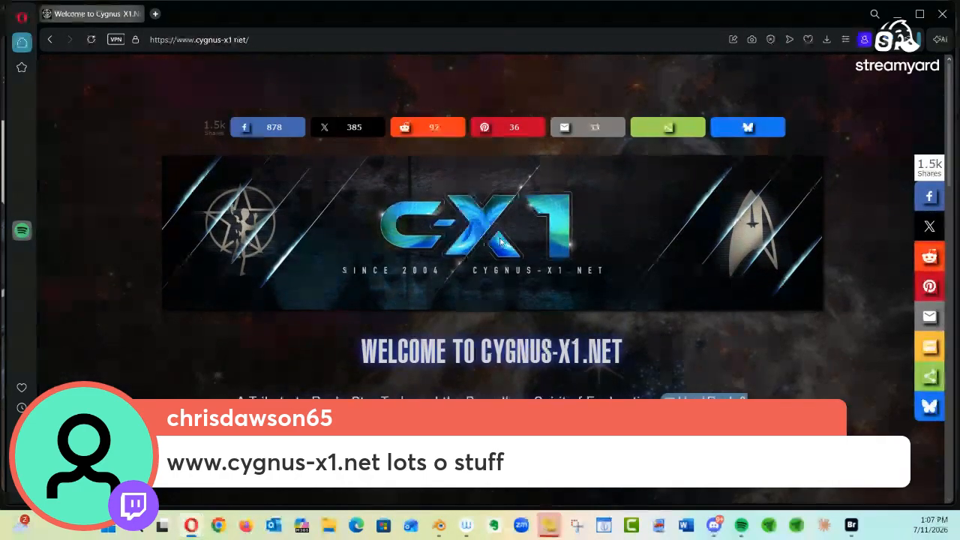
Examine the Cygnus-X1.Net home page, including its Star Trek archives section, and close the browser to return to Blender
scroll(510, 221, "down", 2)
scroll(518, 225, "down", 5)
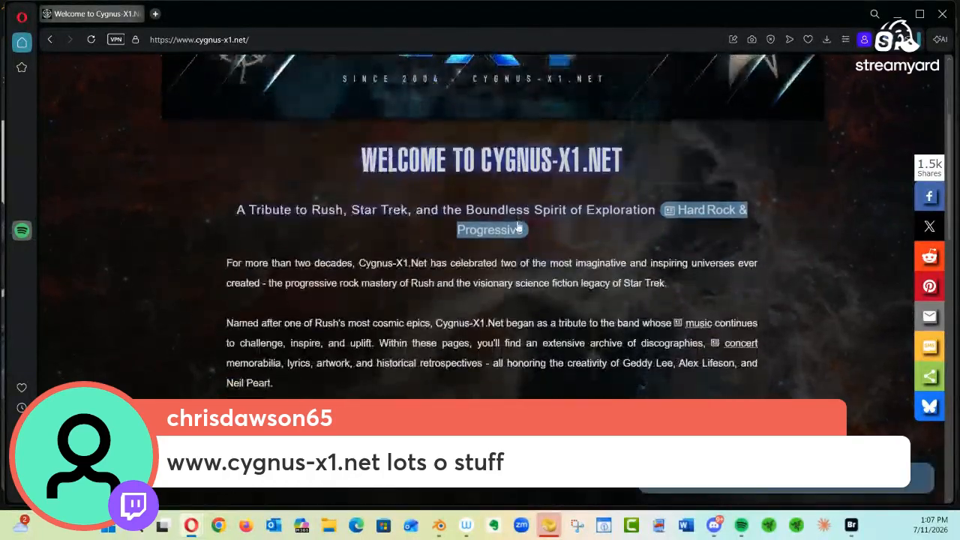
scroll(517, 222, "down", 5)
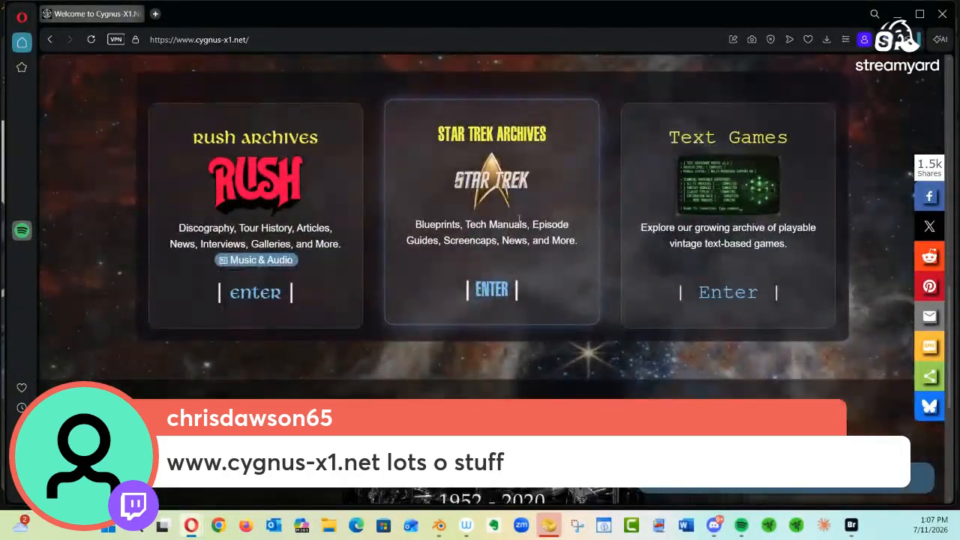
scroll(517, 223, "up", 1)
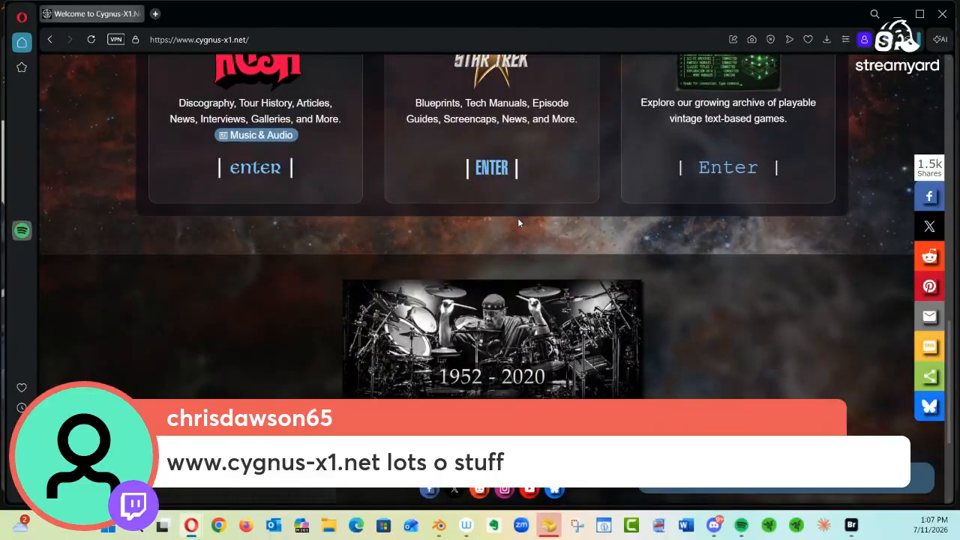
scroll(517, 224, "up", 2)
scroll(518, 223, "up", 8)
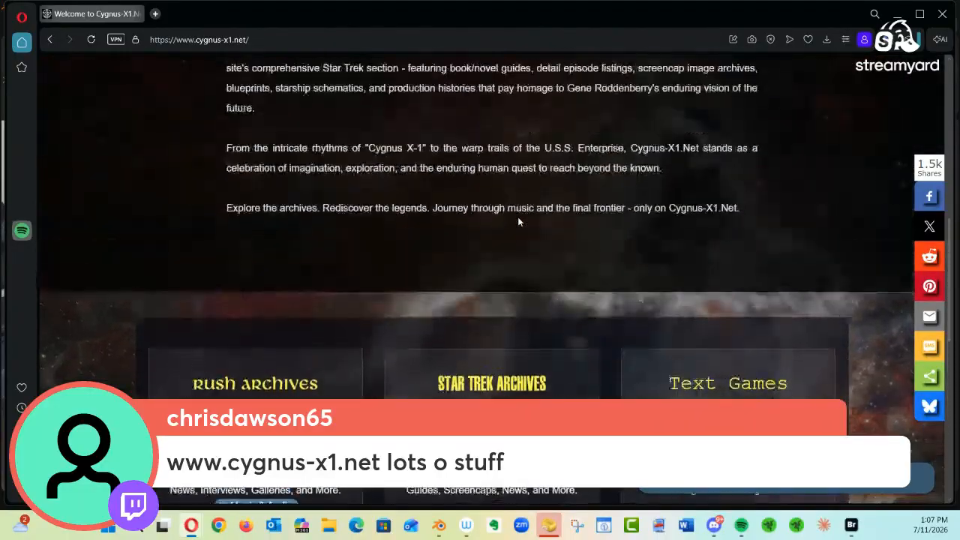
scroll(517, 216, "up", 3)
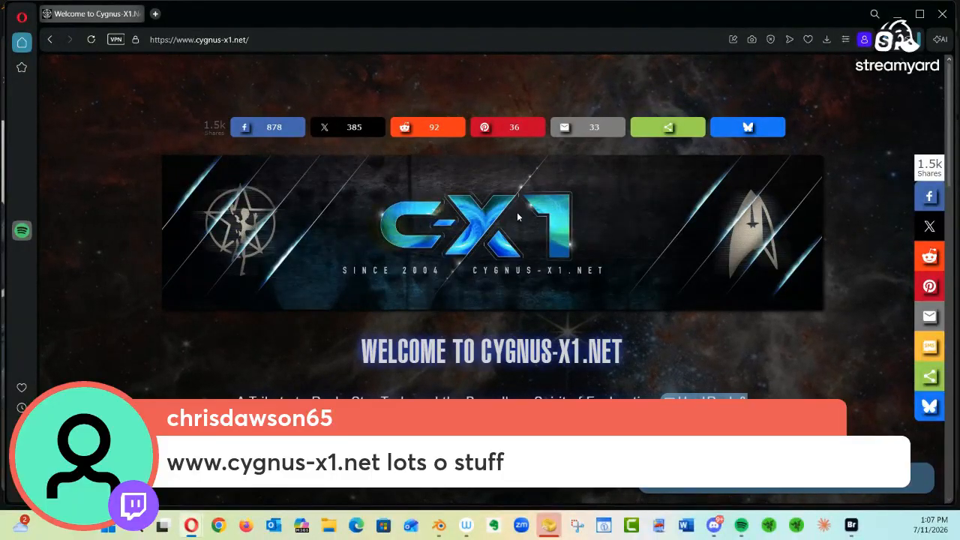
scroll(517, 217, "down", 1)
scroll(517, 212, "down", 15)
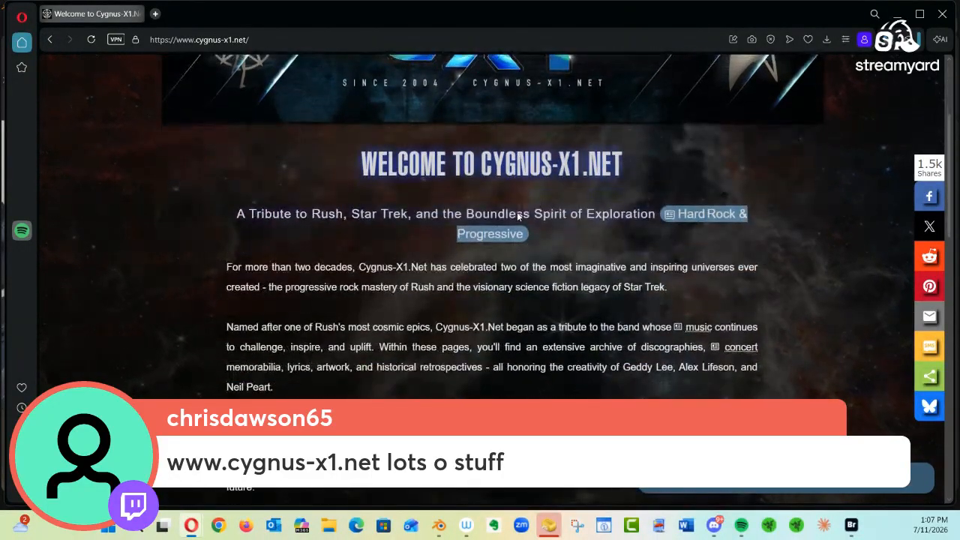
scroll(517, 212, "down", 2)
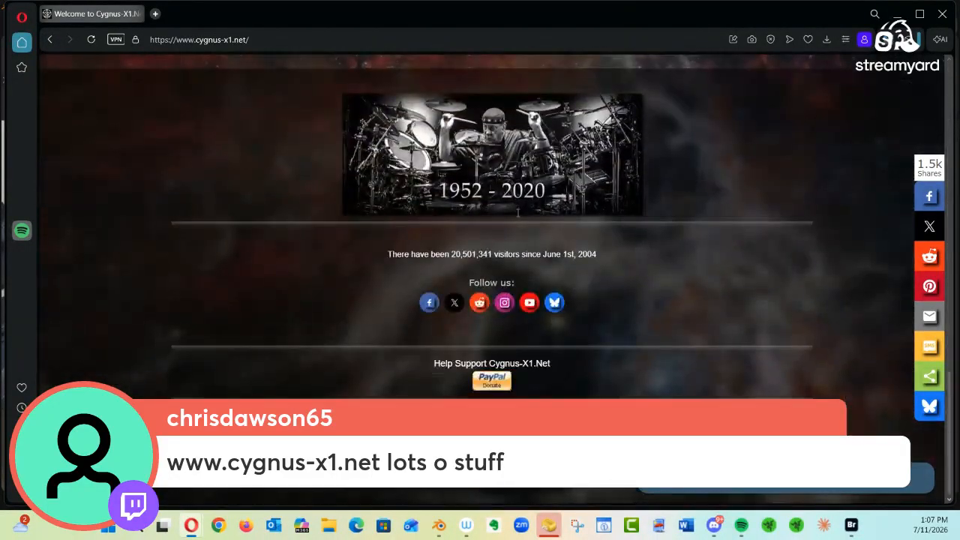
left_click(948, 19)
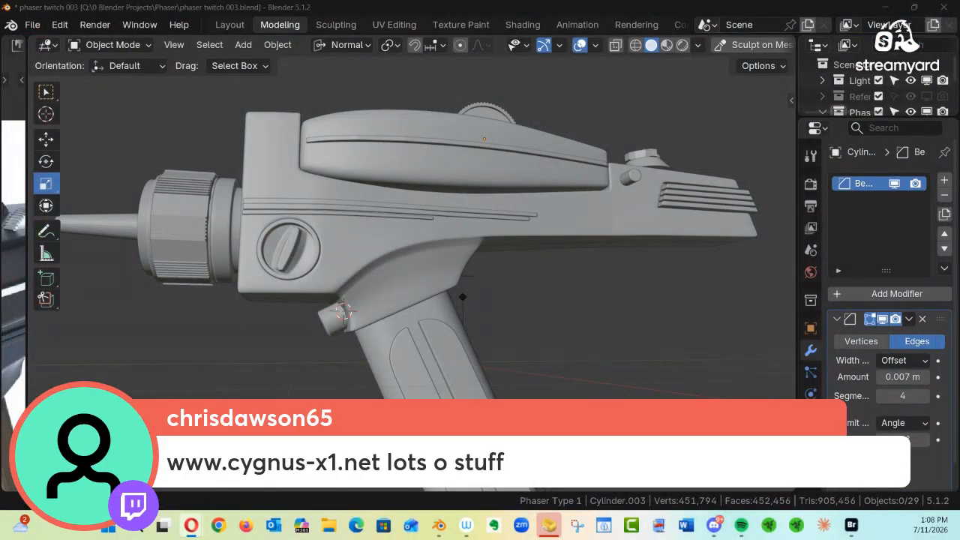